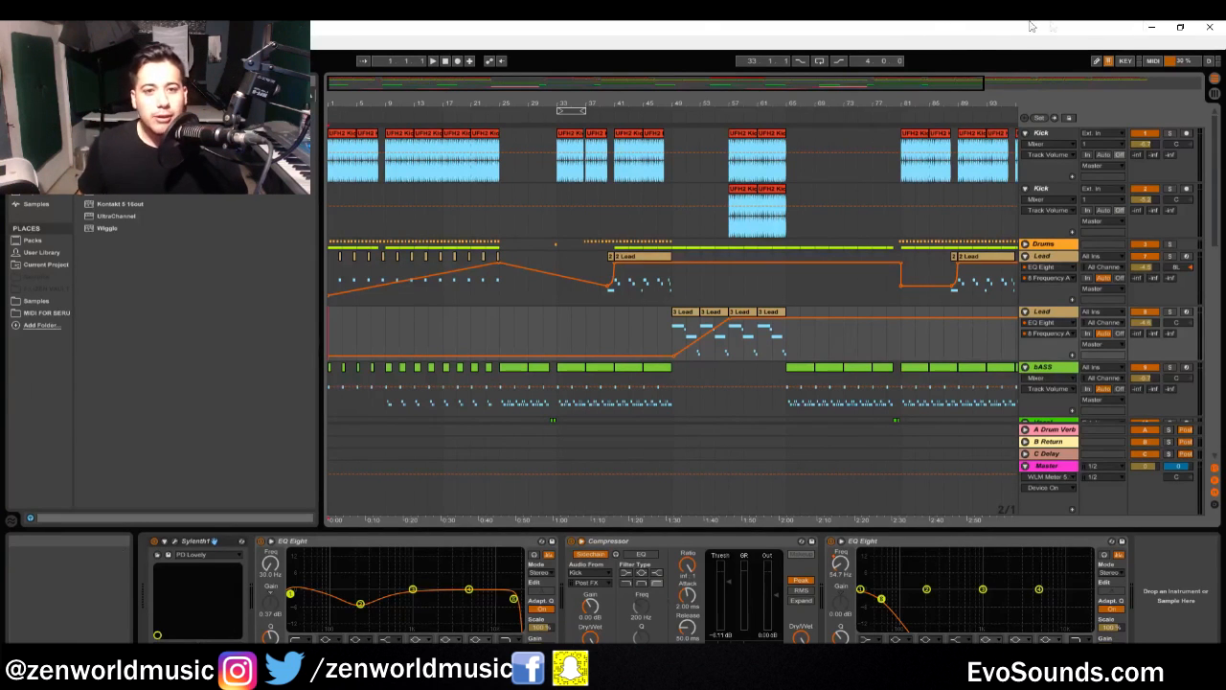
Review the overall arrangement from the Kick tracks down to the vocal tracks, and dismiss the pop-up notification
mouse_move(565, 80)
left_mouse_down()
mouse_move(565, 110)
mouse_move(566, 69)
left_mouse_up()
left_click(499, 194)
left_click(516, 421)
scroll(515, 412, "down", 5)
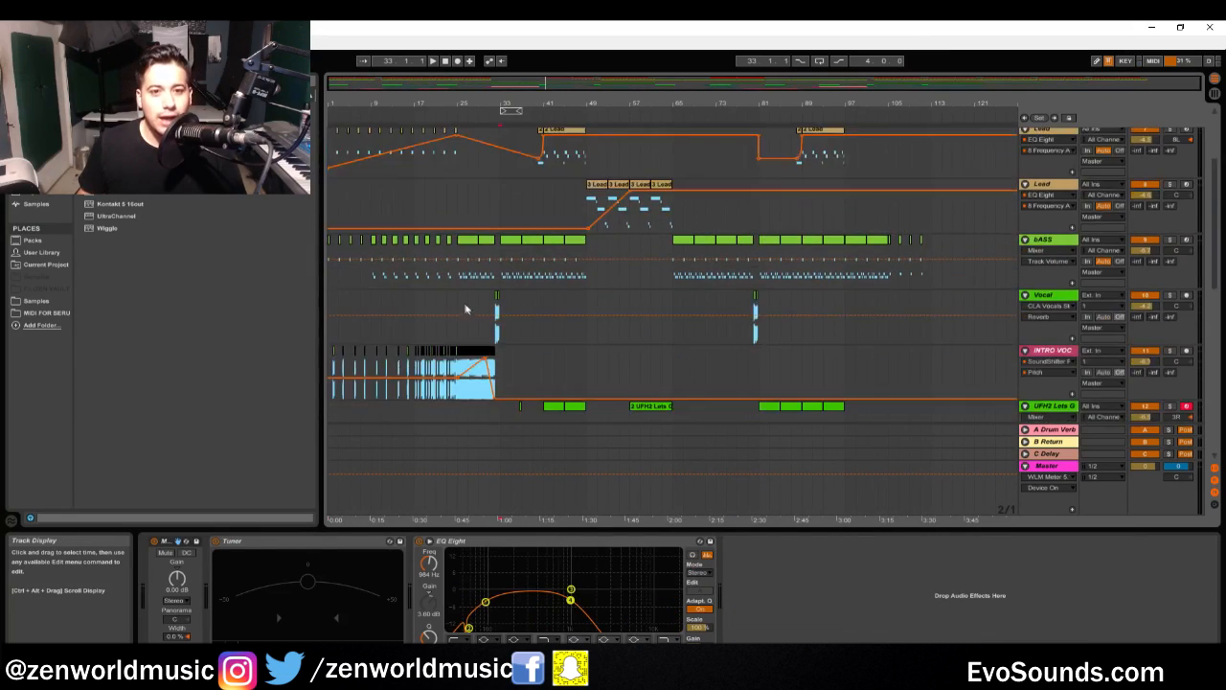
scroll(515, 412, "up", 4)
scroll(515, 409, "up", 1)
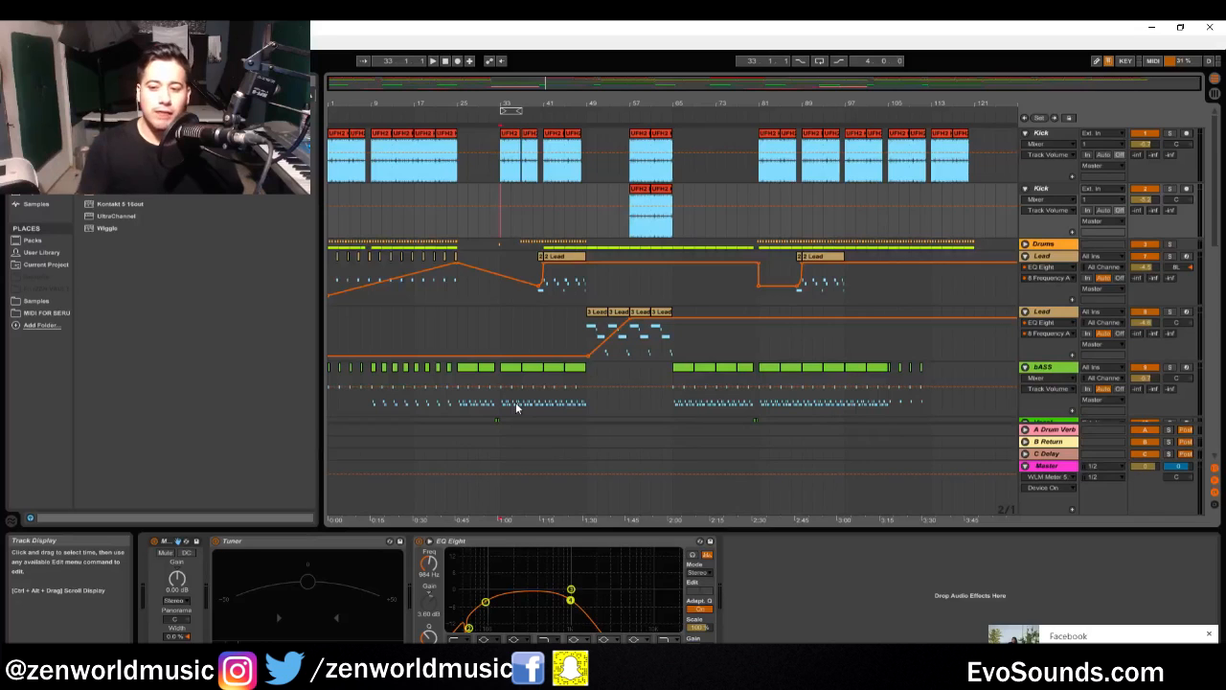
left_click(1210, 634)
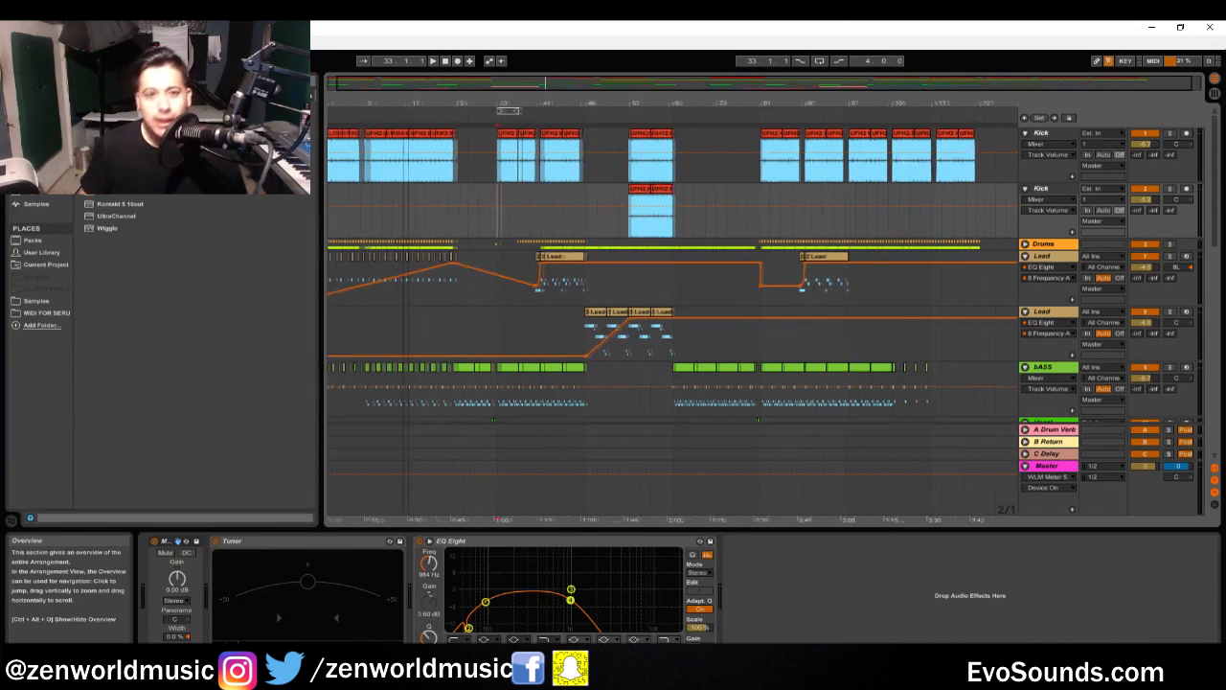
scroll(542, 209, "down", 1)
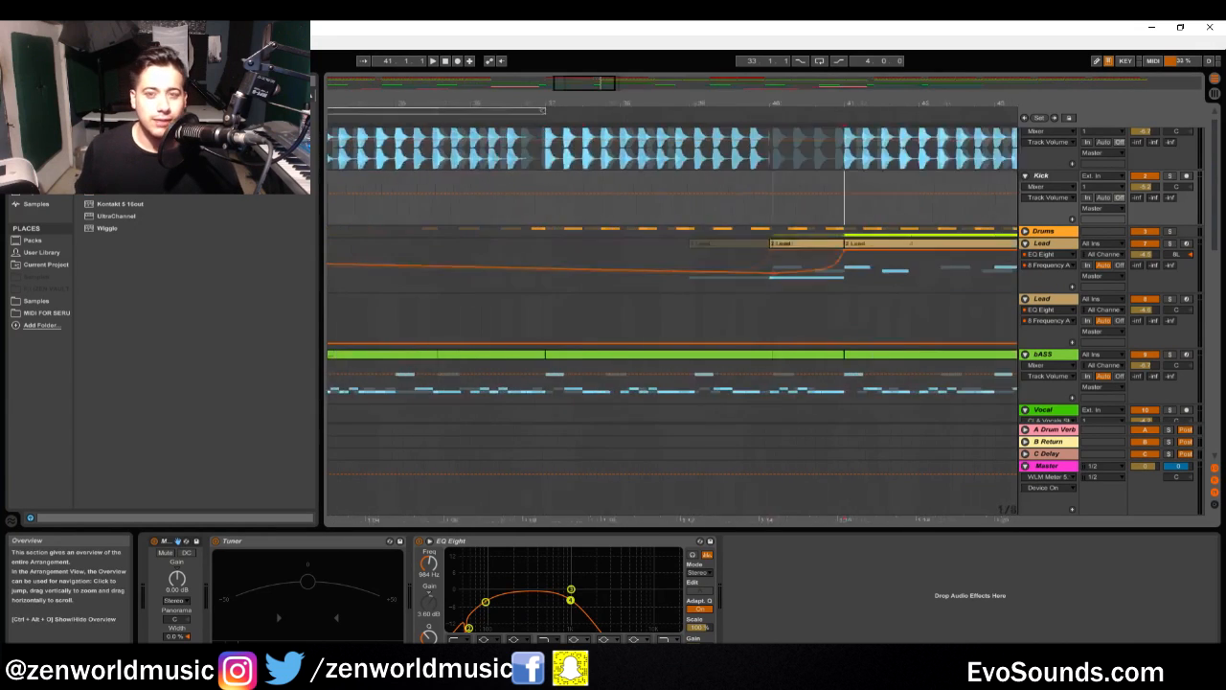
scroll(774, 421, "down", 1)
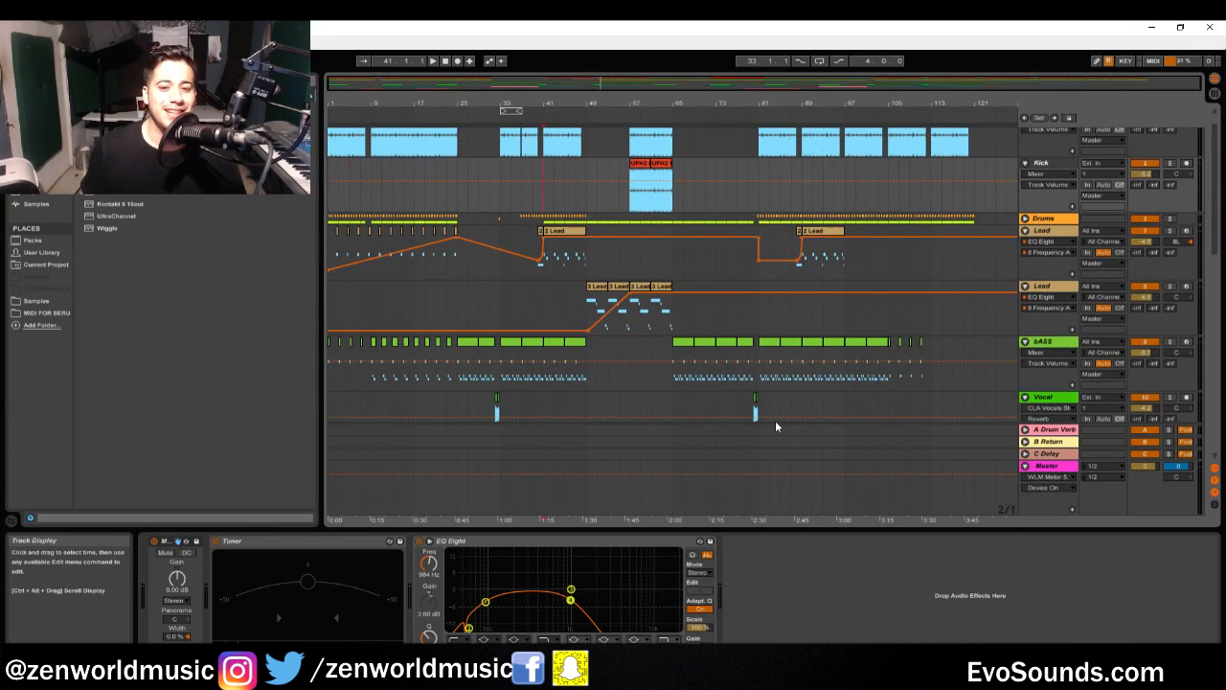
scroll(645, 411, "up", 2)
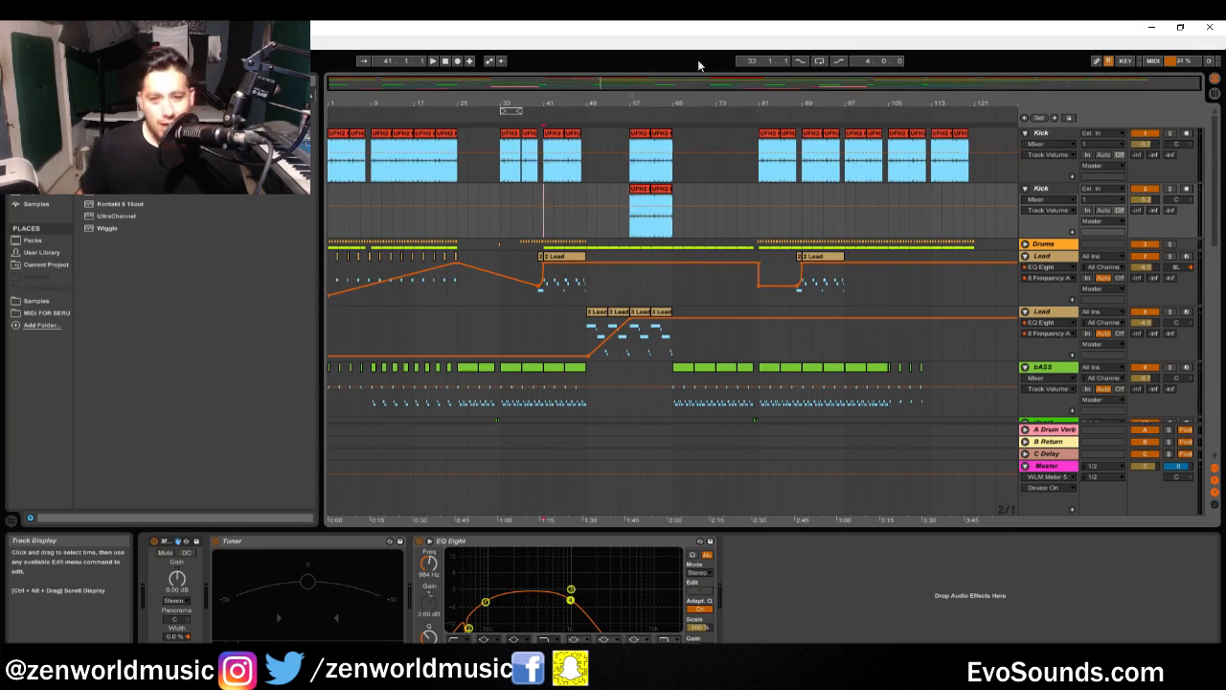
Examine the intro section from bar 1 and the break at bar 49 where the second Lead enters
mouse_move(584, 95)
left_mouse_down()
mouse_move(466, 191)
mouse_move(339, 203)
left_mouse_up()
left_click(335, 201)
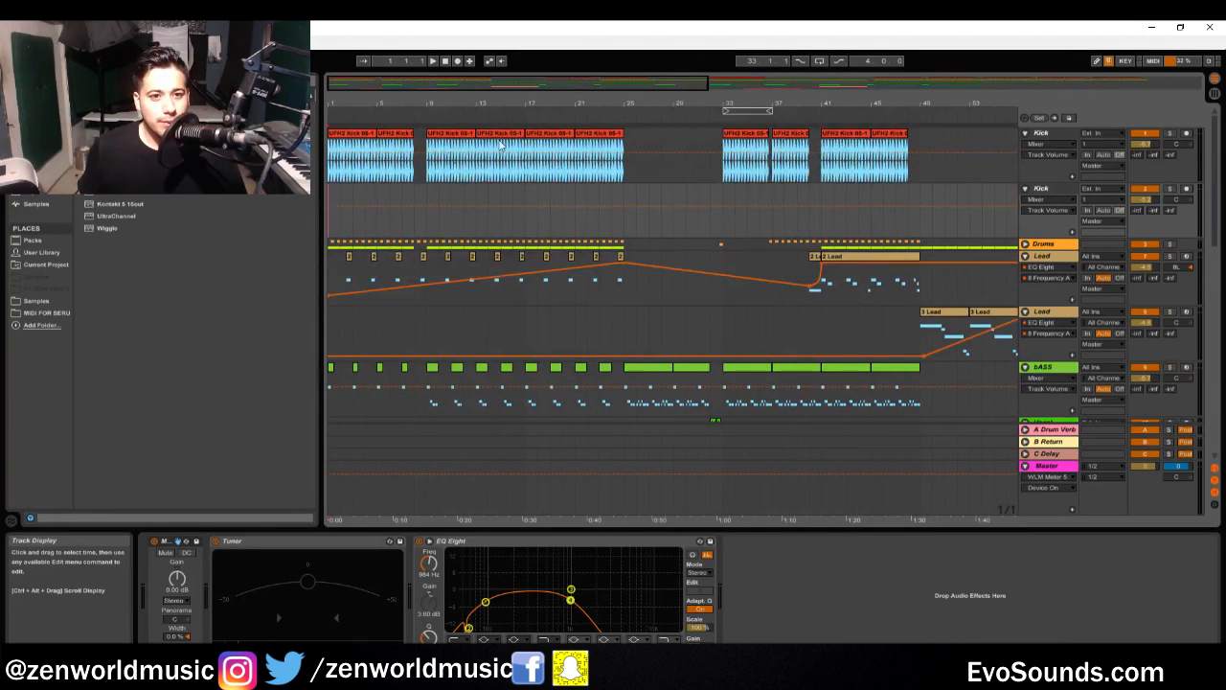
scroll(683, 221, "down", 3)
scroll(593, 239, "up", 3)
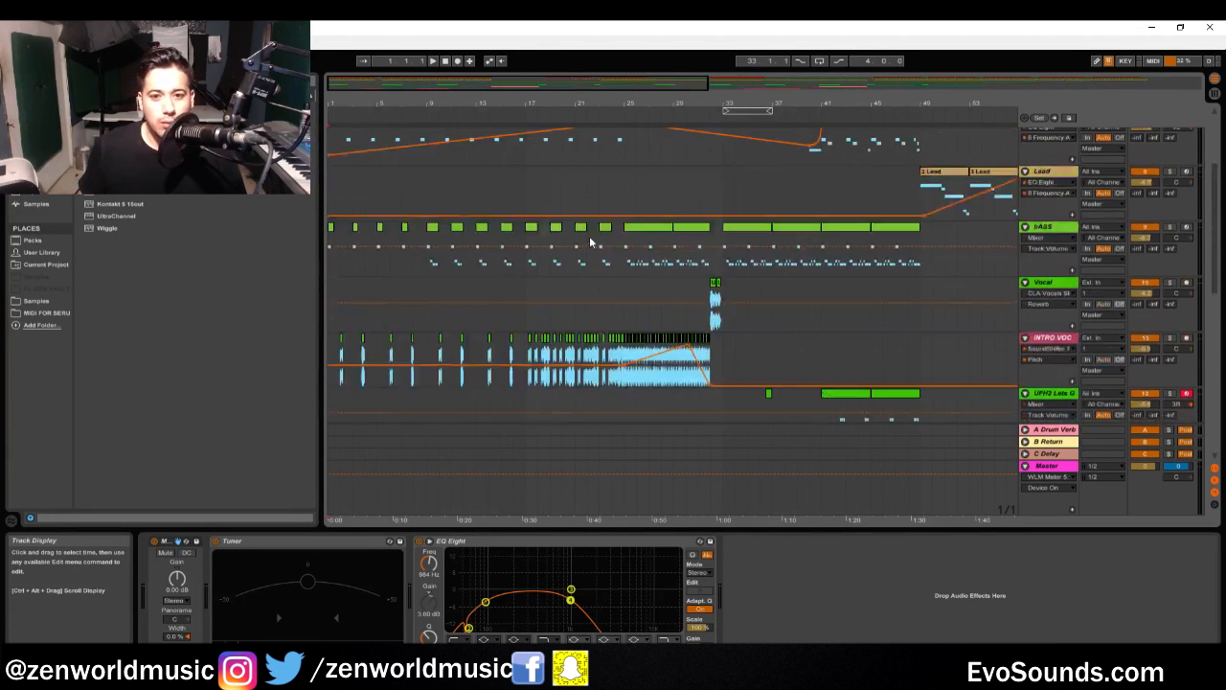
left_click_drag(543, 84, 544, 73)
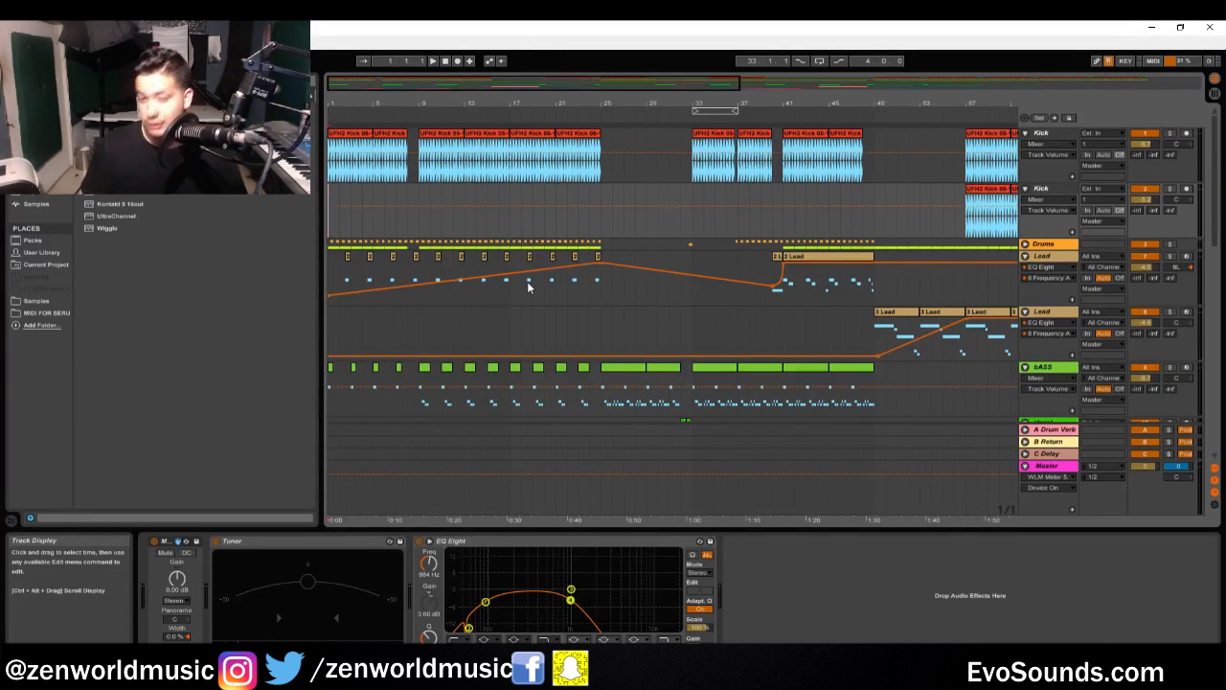
left_click_drag(521, 78, 520, 60)
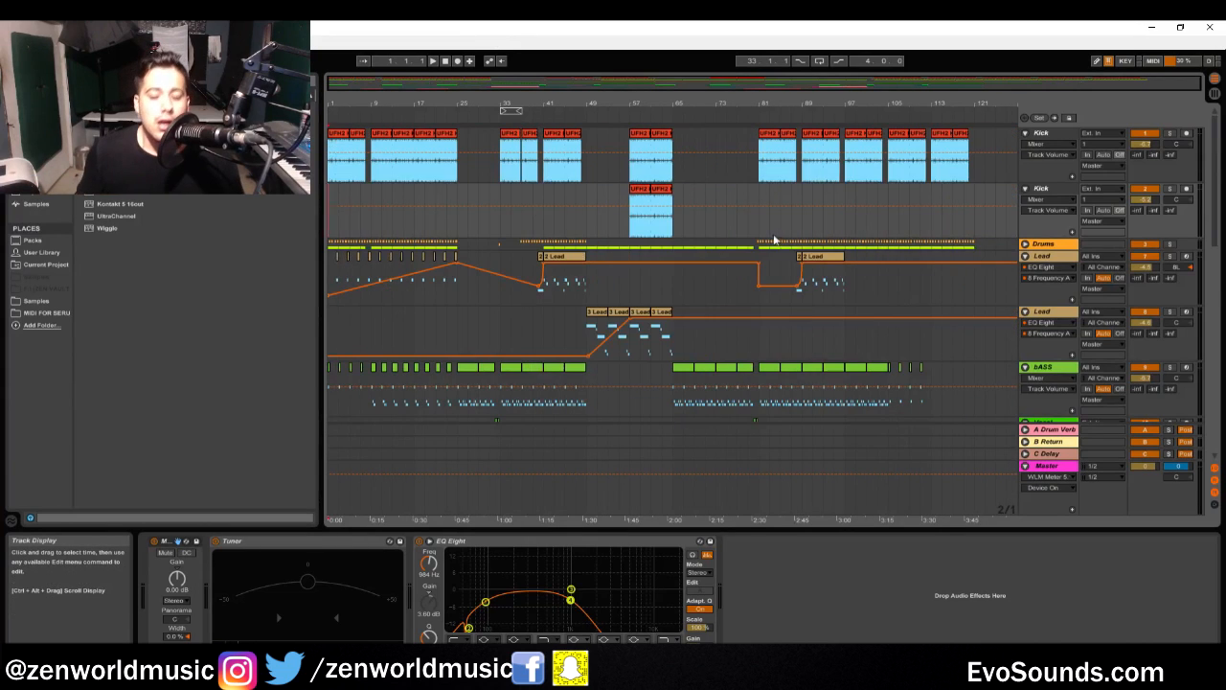
scroll(728, 230, "down", 3)
scroll(648, 221, "up", 2)
left_click(588, 229)
left_click_drag(587, 102, 570, 136)
scroll(716, 170, "up", 1)
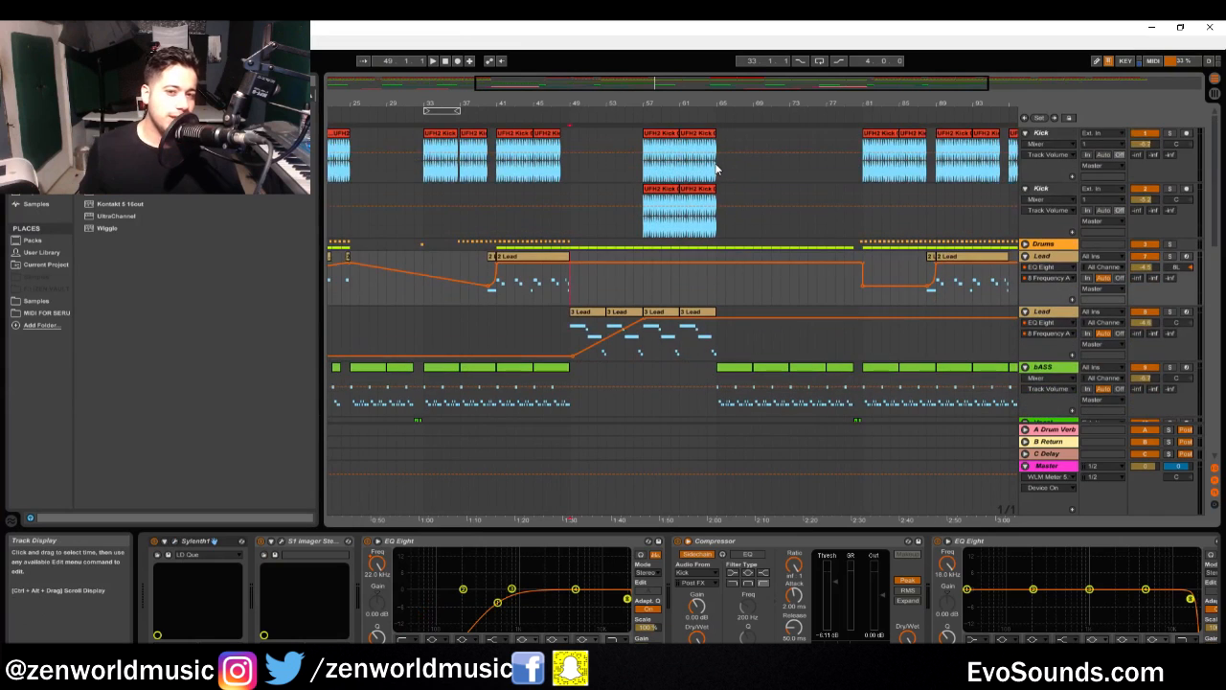
double_click(686, 89)
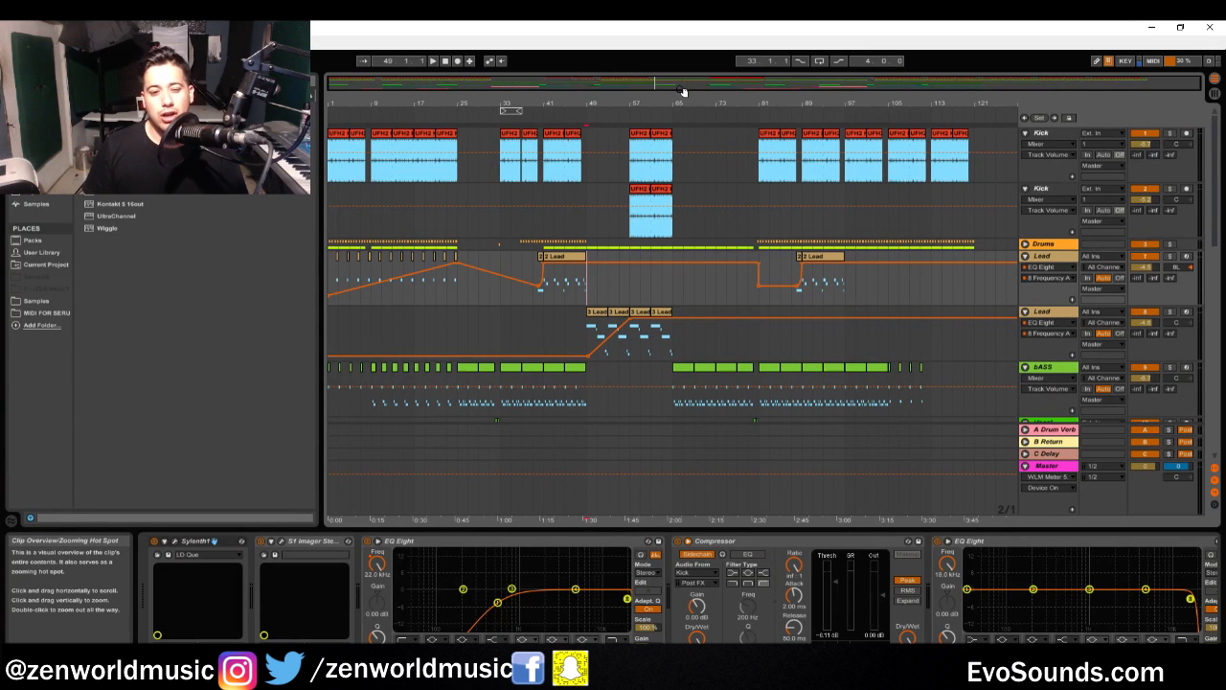
left_click_drag(682, 90, 596, 90)
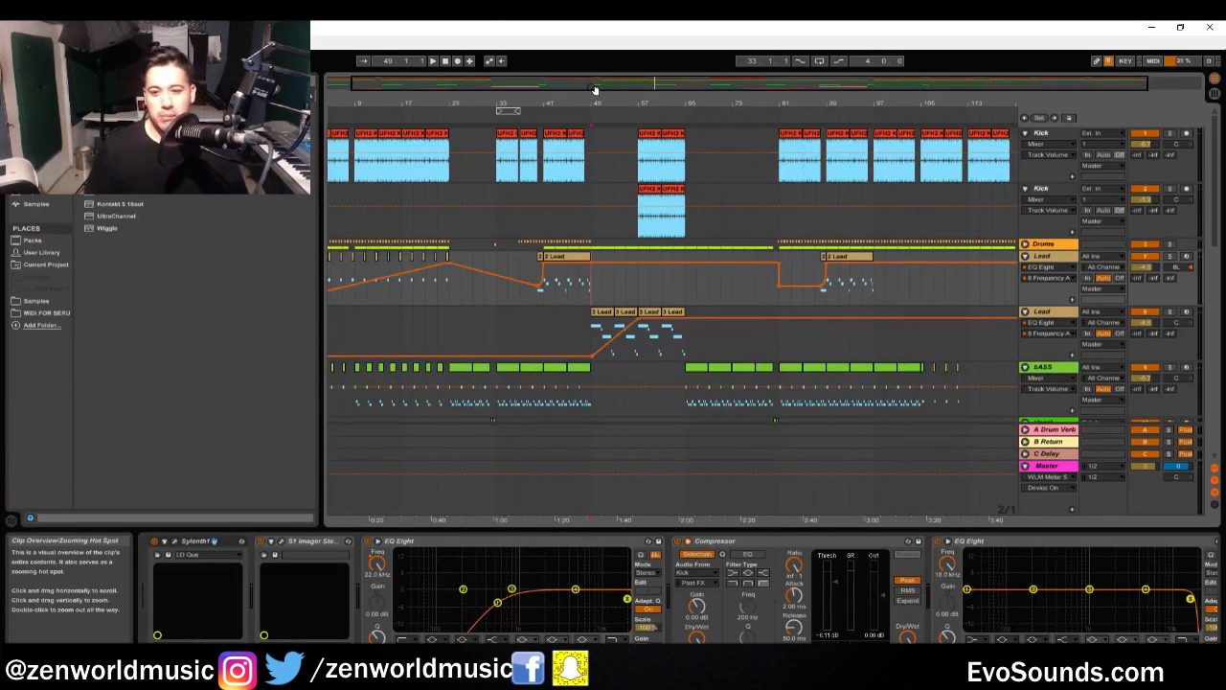
Solo the UFH2 Lets Go track and play it from bar 41
left_click(449, 203)
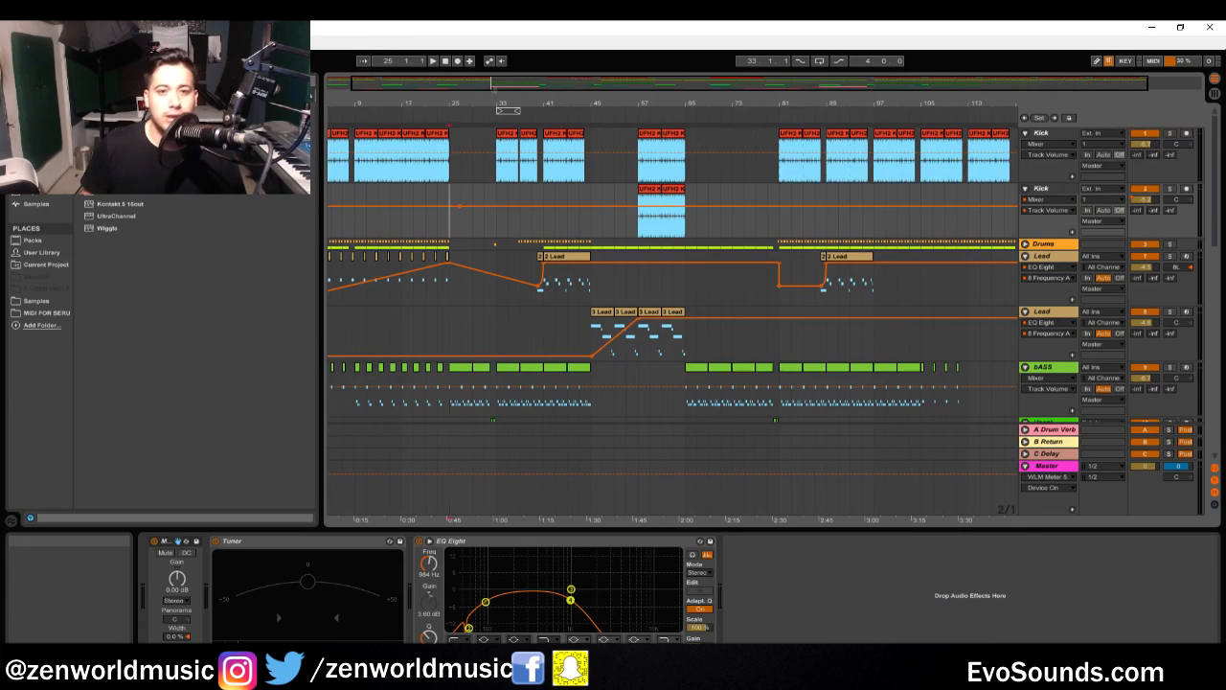
left_click_drag(492, 88, 462, 89)
scroll(520, 340, "down", 1)
scroll(520, 343, "down", 15)
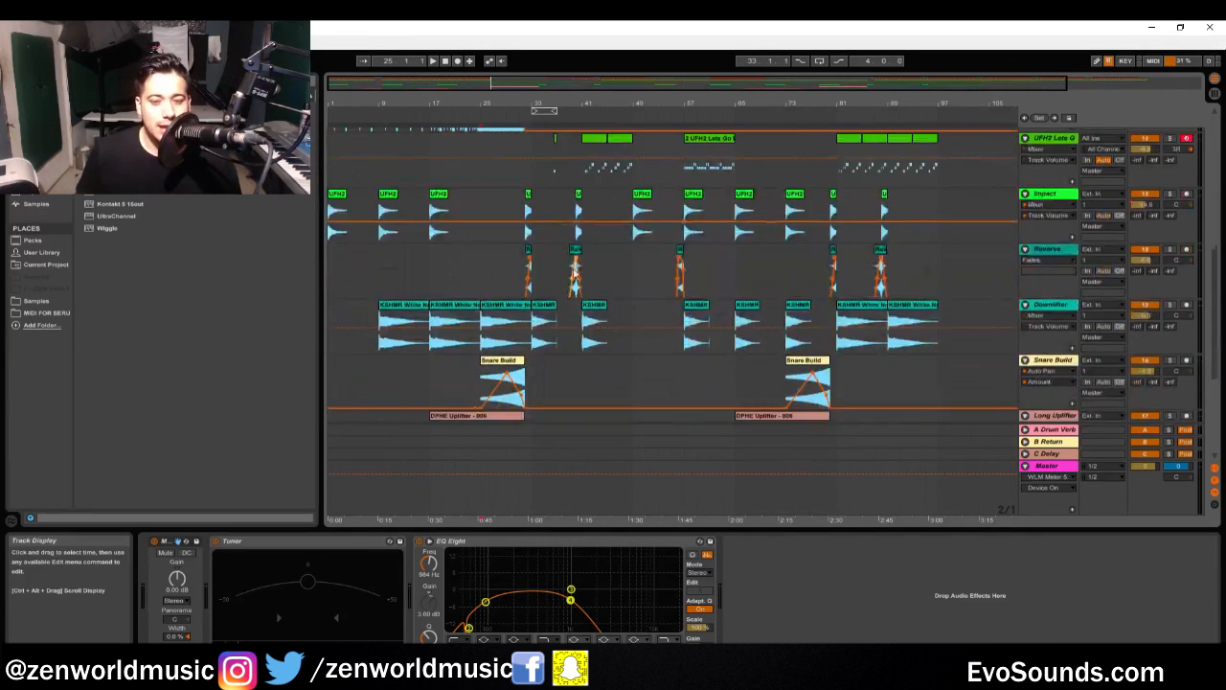
scroll(509, 289, "up", 6)
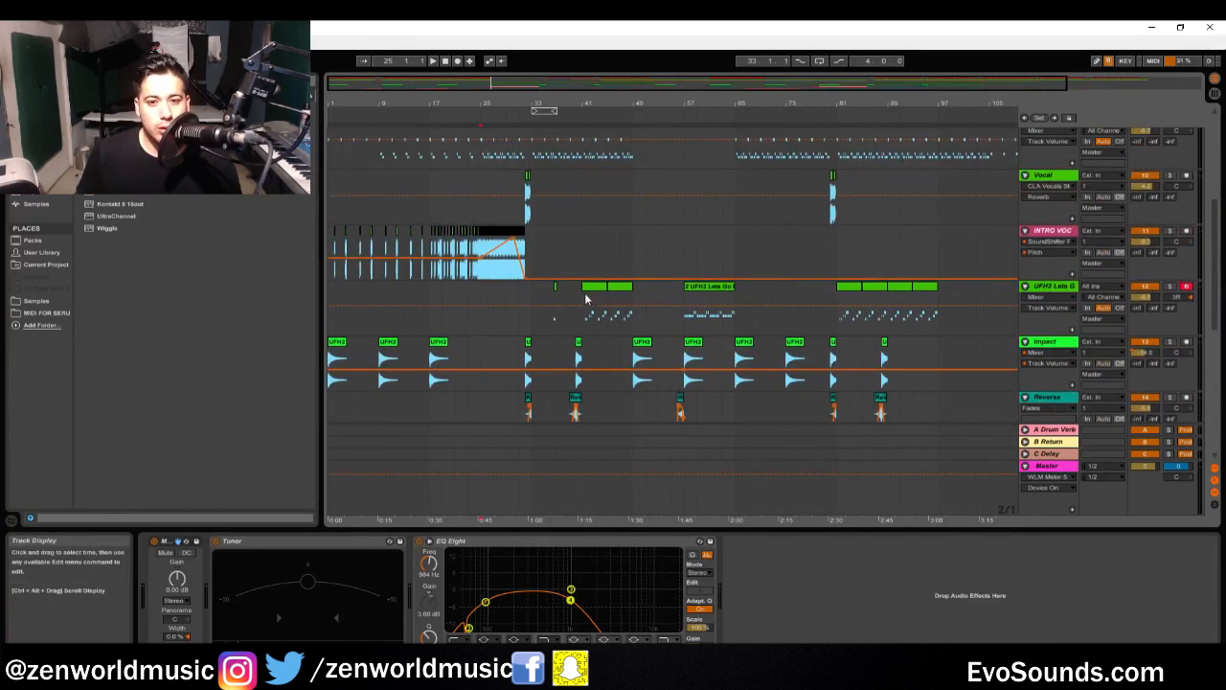
left_click_drag(638, 83, 632, 158)
scroll(484, 341, "up", 5)
scroll(548, 292, "down", 8)
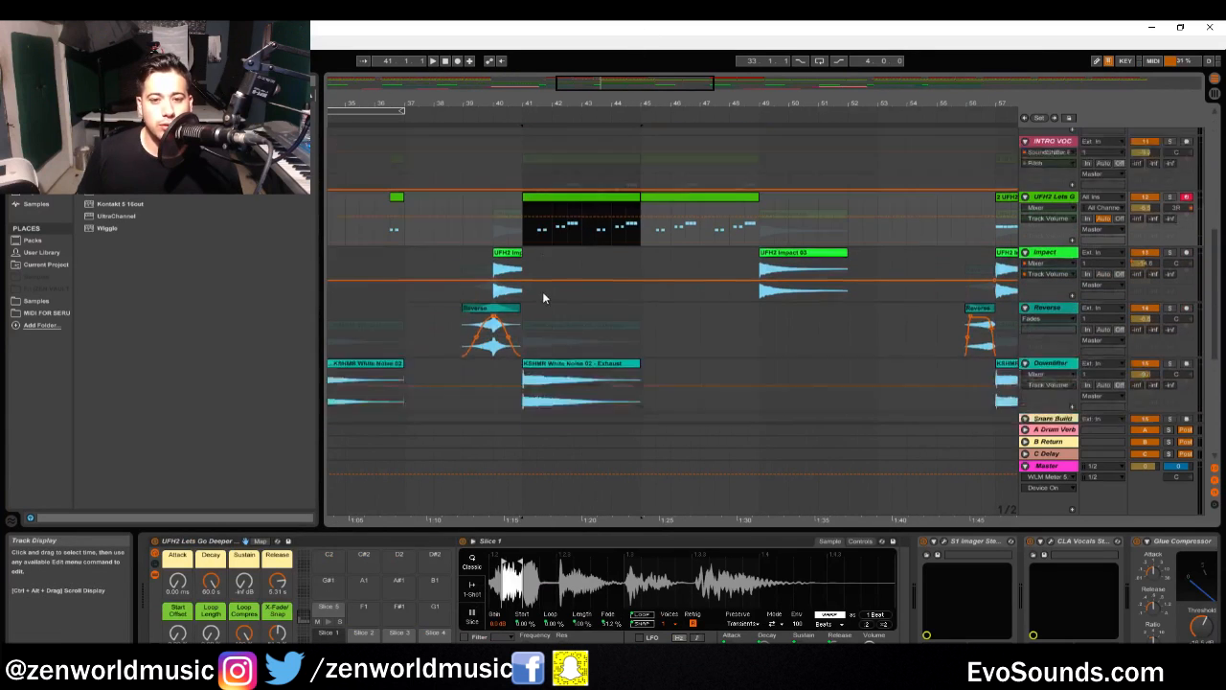
left_click_drag(509, 187, 527, 204)
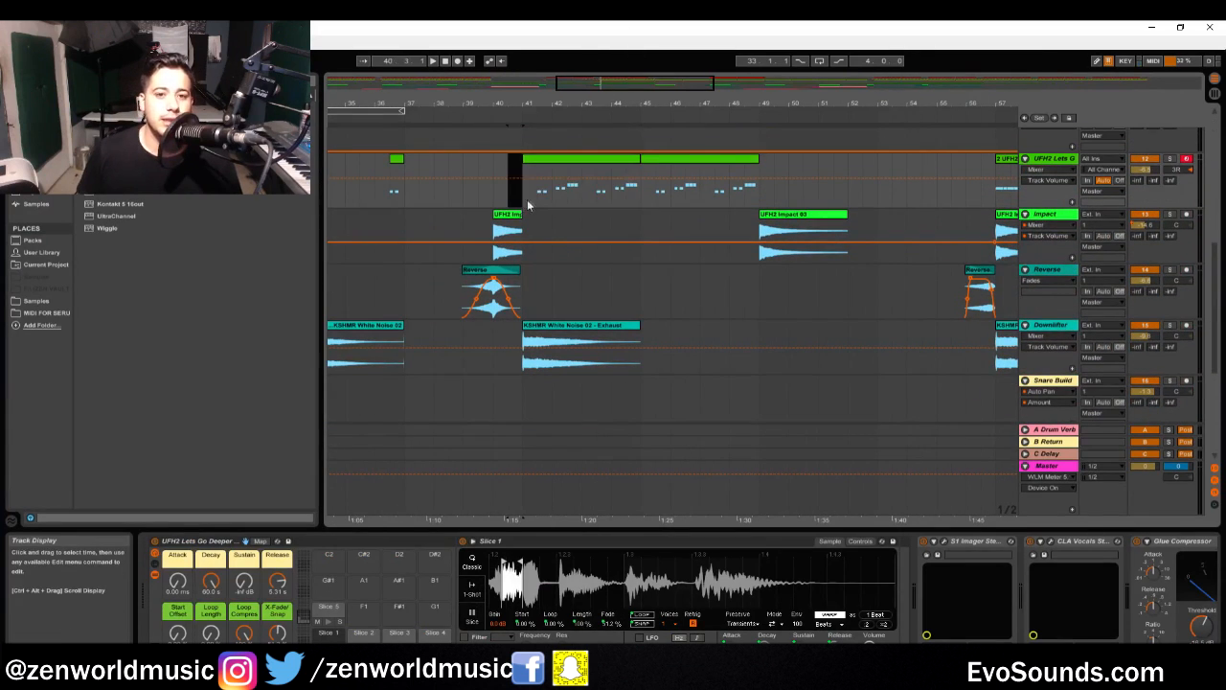
left_click(1170, 159)
key("space")
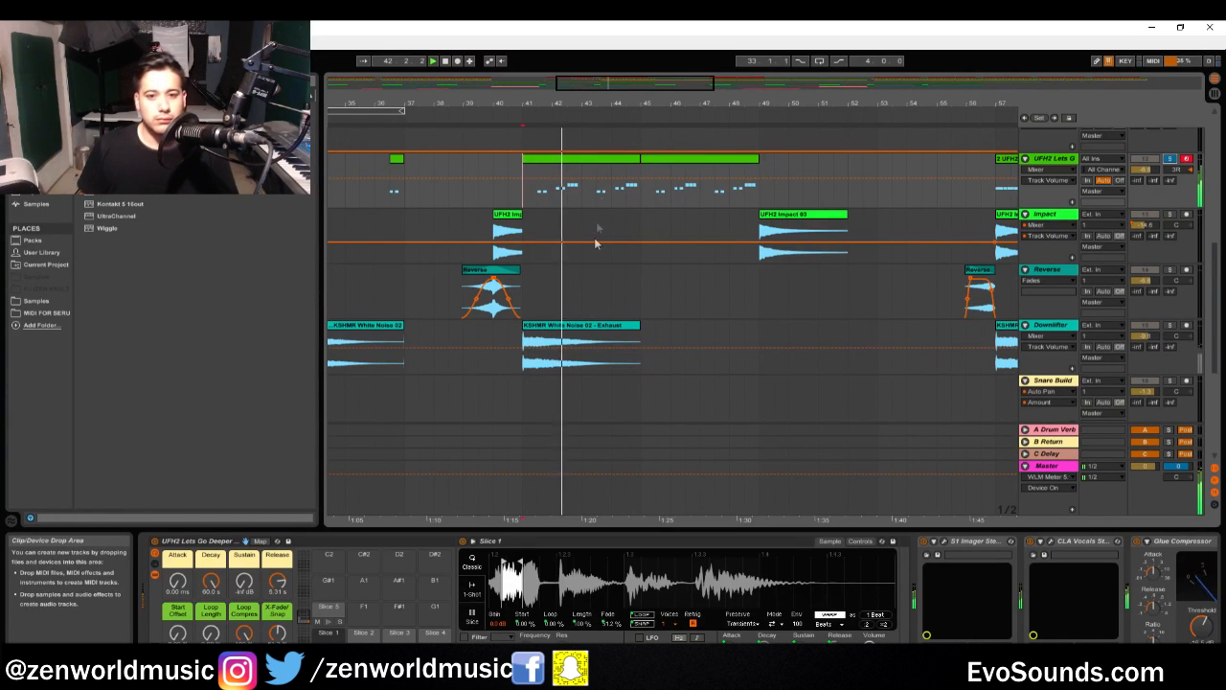
Stop playback and delete the FabFilter Pro-L limiter from the Master track
key("Tab")
key("space")
left_click(1157, 89)
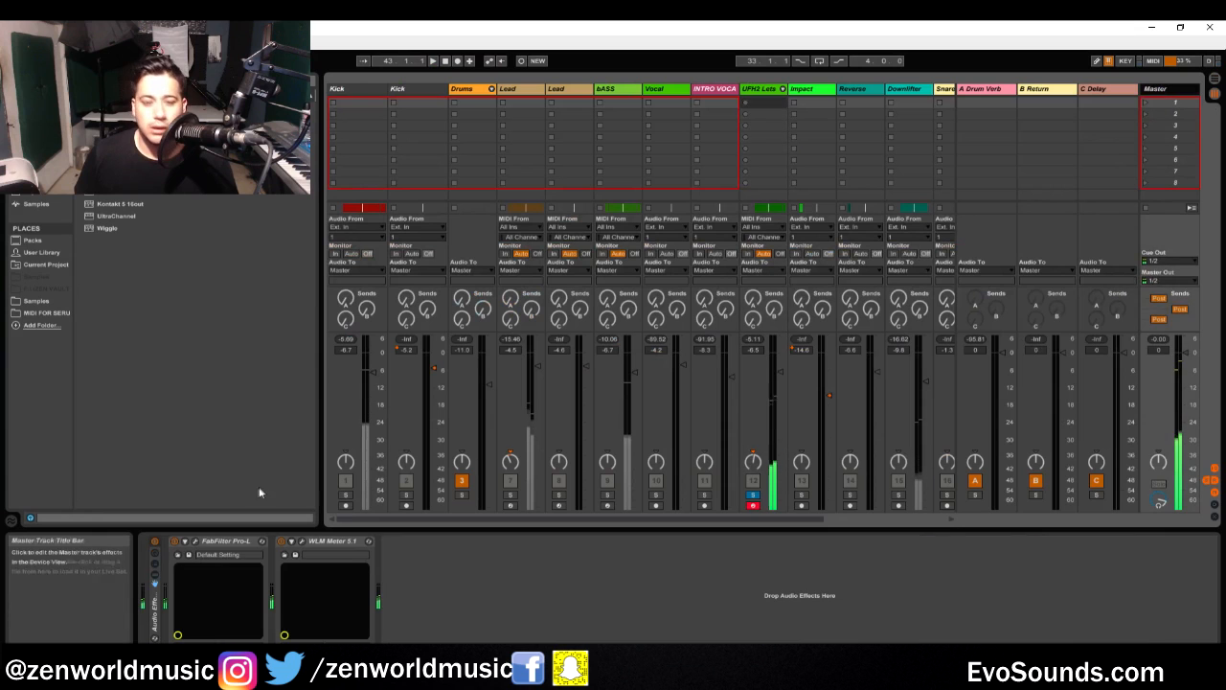
left_click(229, 543)
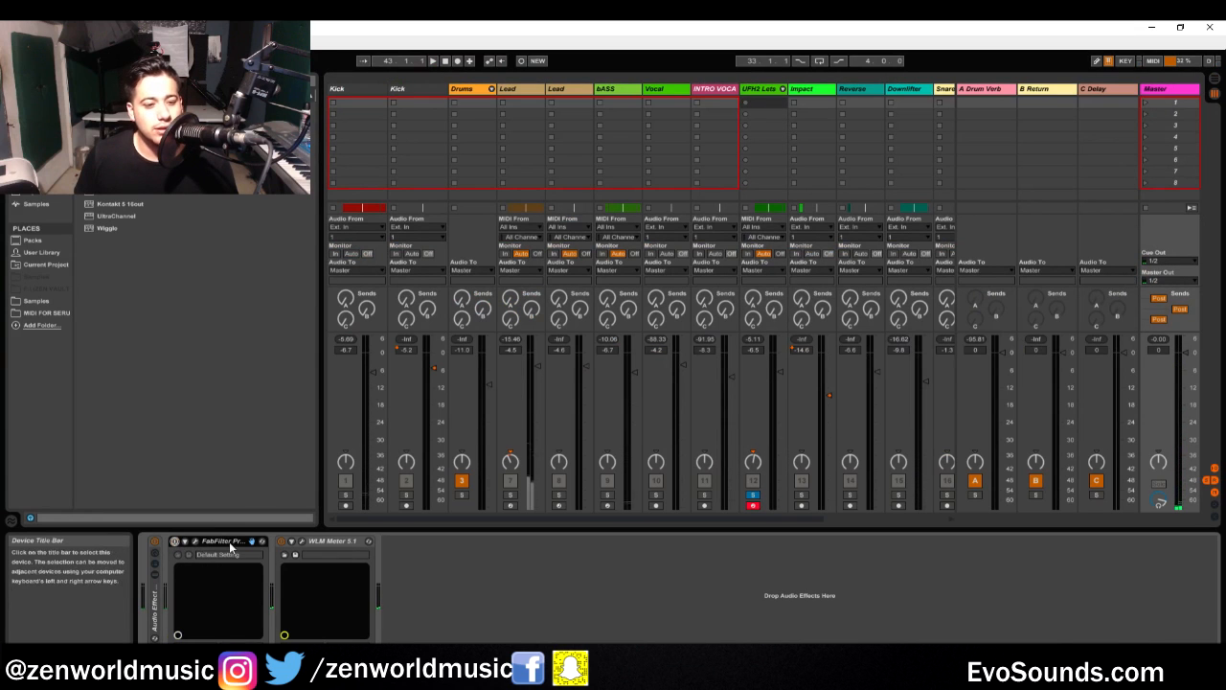
key("Delete")
key("Tab")
Show the full song length and hide the device area to make room for more tracks
left_click_drag(699, 94, 699, 67)
scroll(899, 327, "up", 4)
scroll(842, 422, "up", 4)
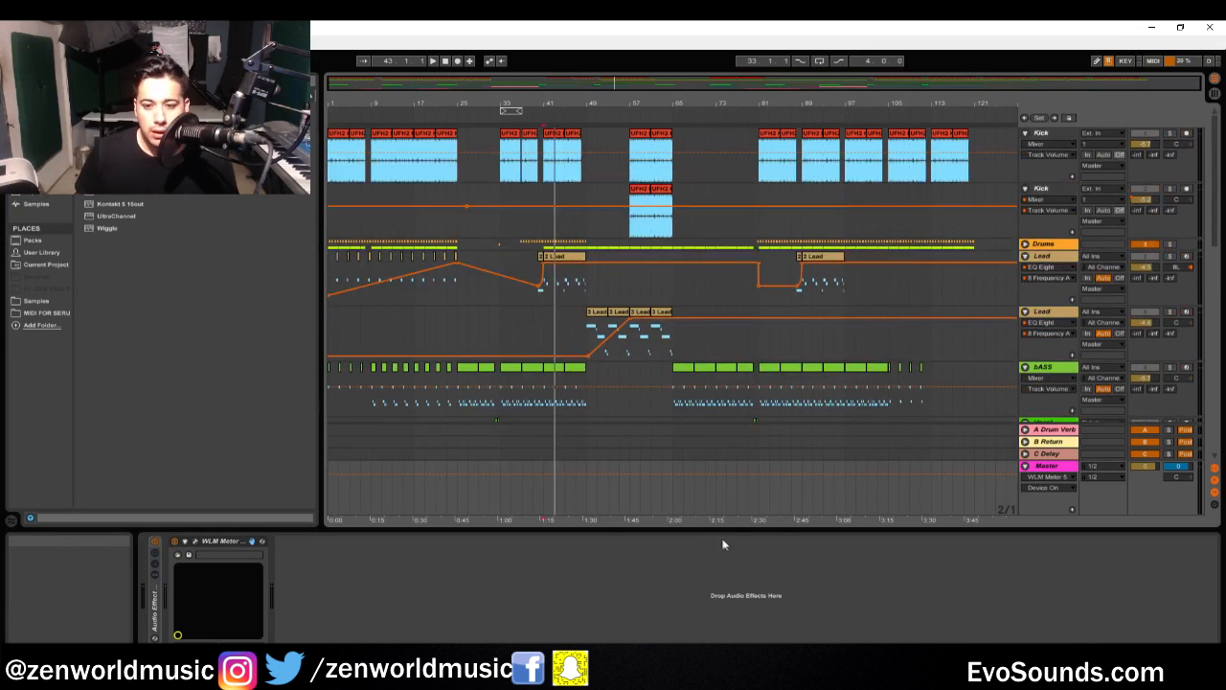
left_click_drag(761, 530, 760, 660)
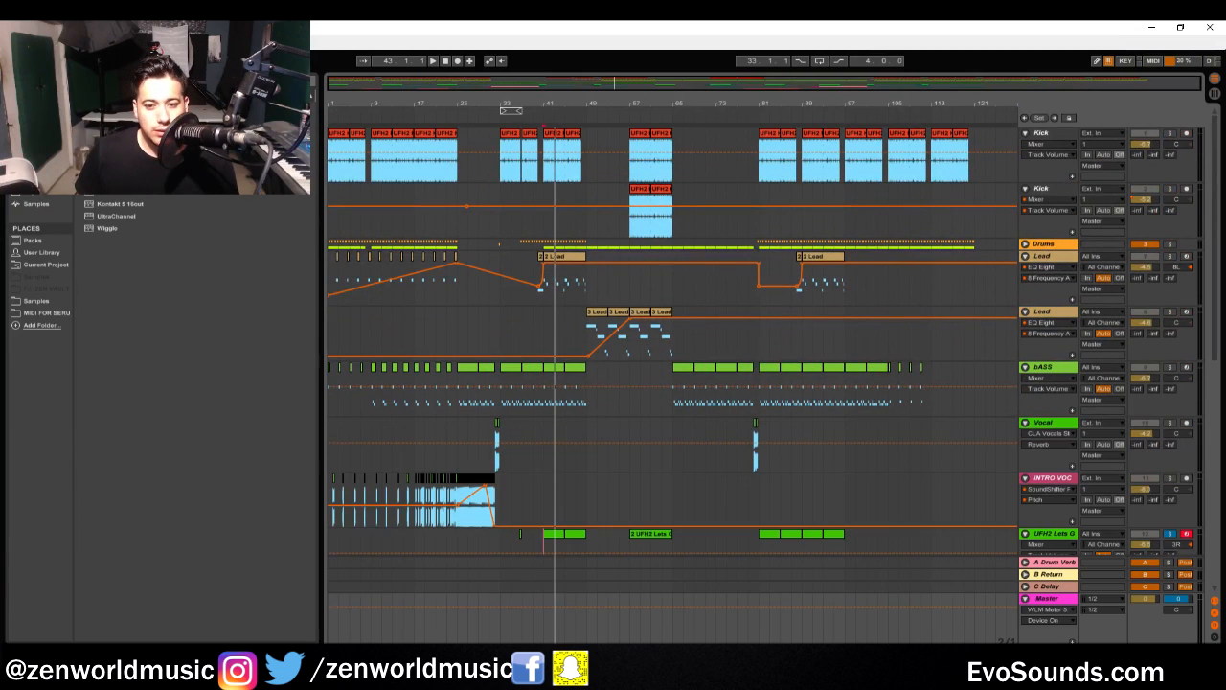
Play the arrangement from bar 1 and unsolo the UFH2 Lets Go track so all tracks are heard
left_click(334, 228)
left_click(434, 62)
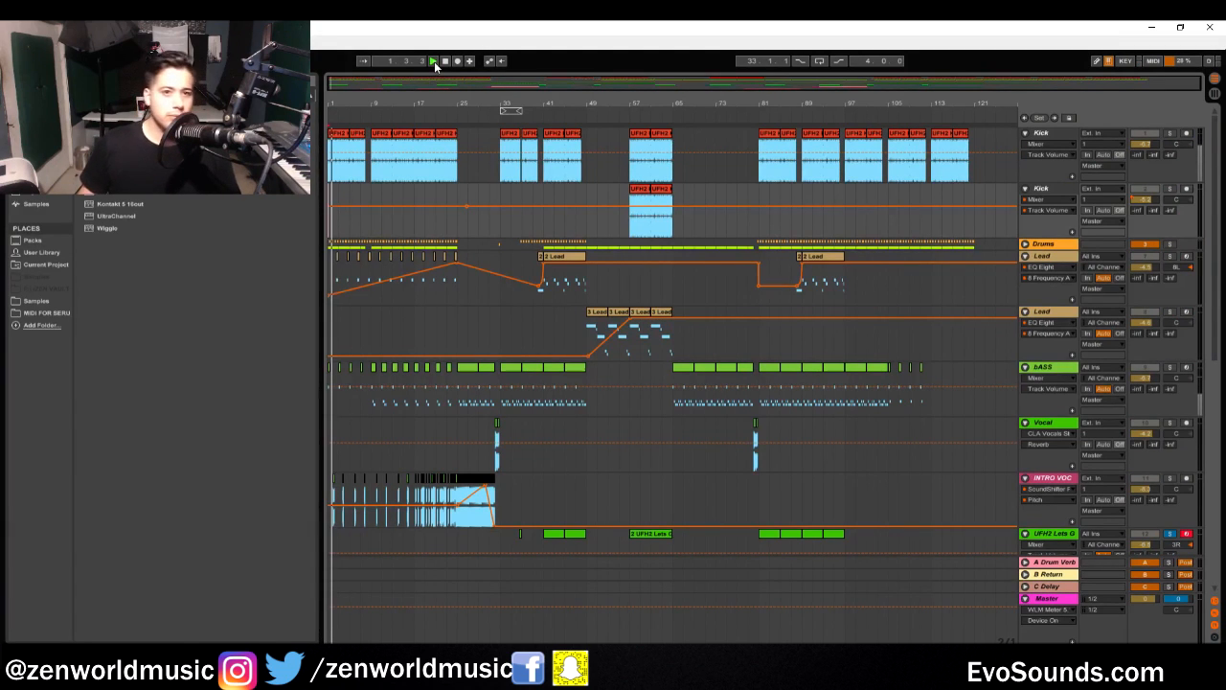
left_click(1169, 534)
left_click_drag(368, 103, 391, 182)
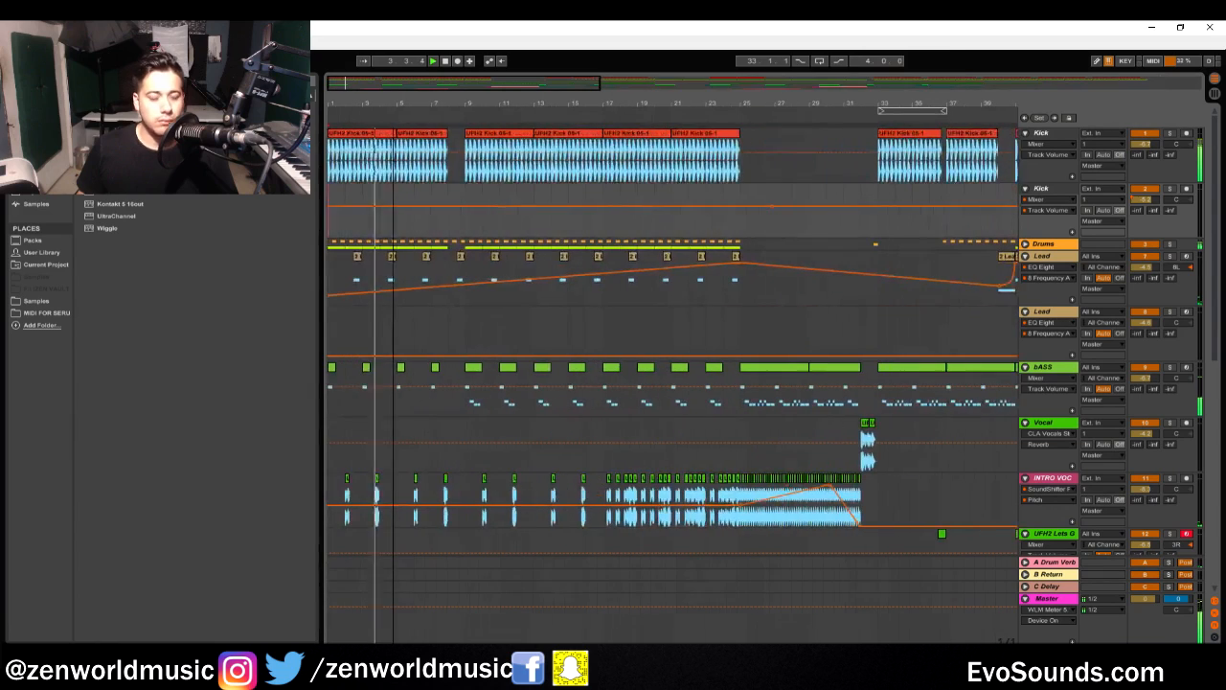
left_click_drag(382, 103, 404, 190)
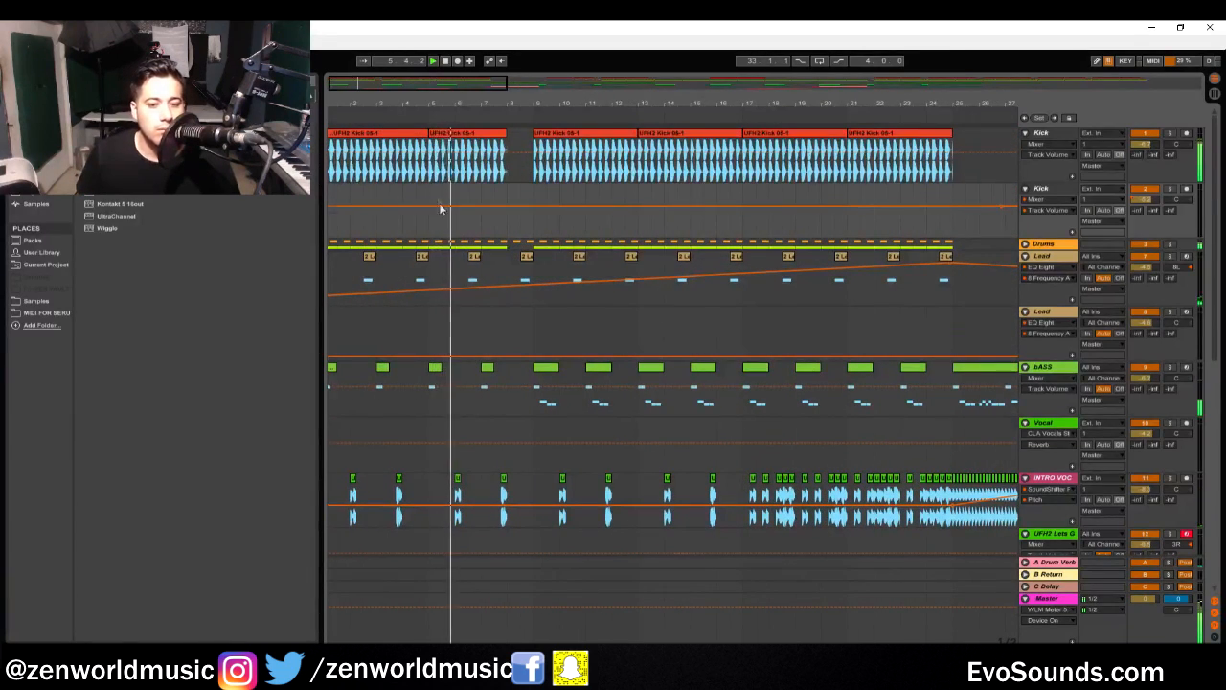
scroll(550, 296, "down", 2)
scroll(548, 297, "up", 2)
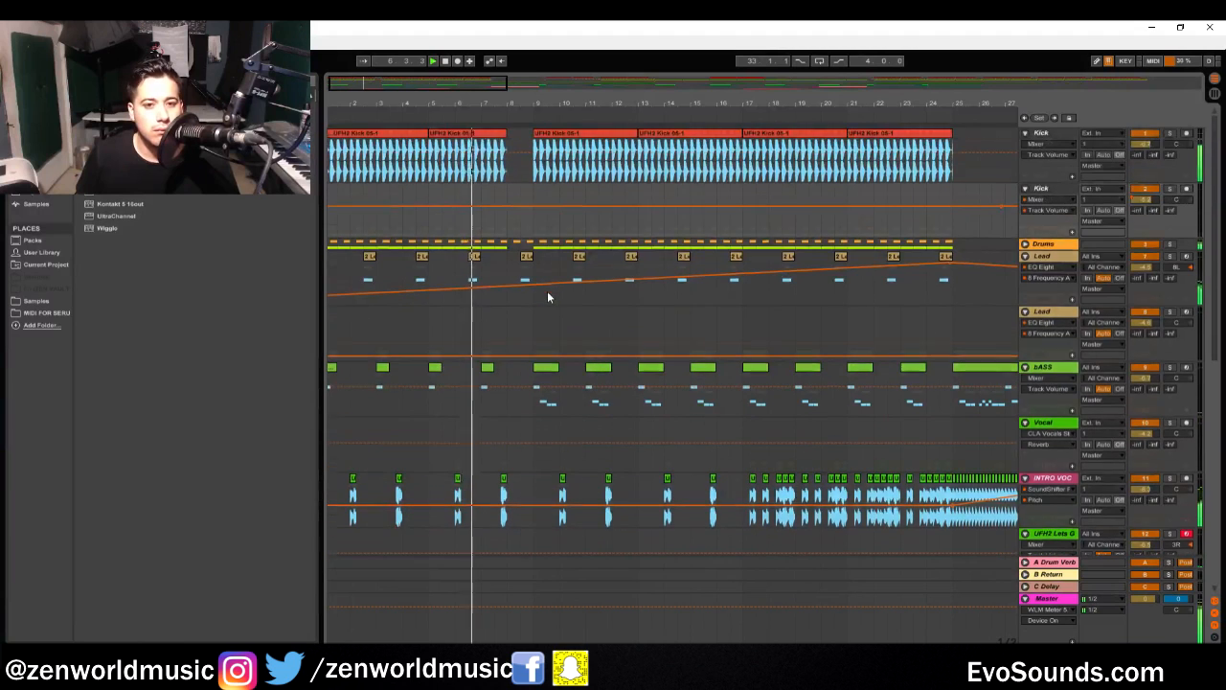
Add a locator near bar 9 named "Change the synth shot"
right_click(529, 225)
left_click(531, 191)
right_click(537, 194)
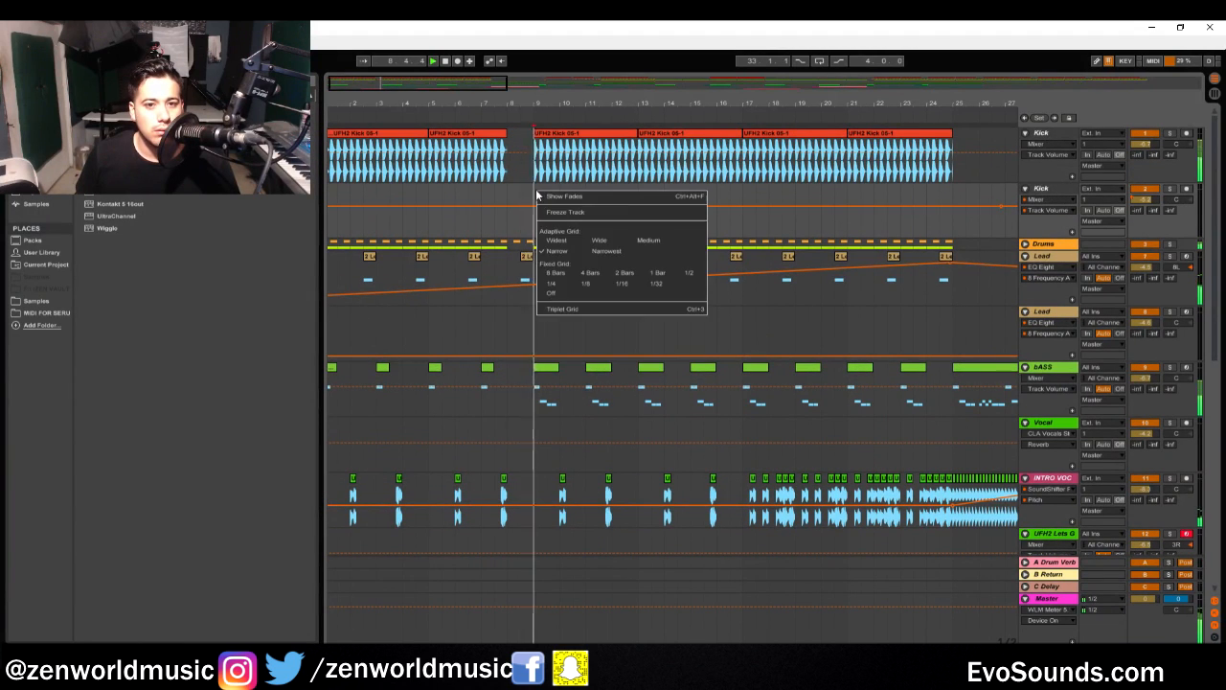
left_click(536, 120)
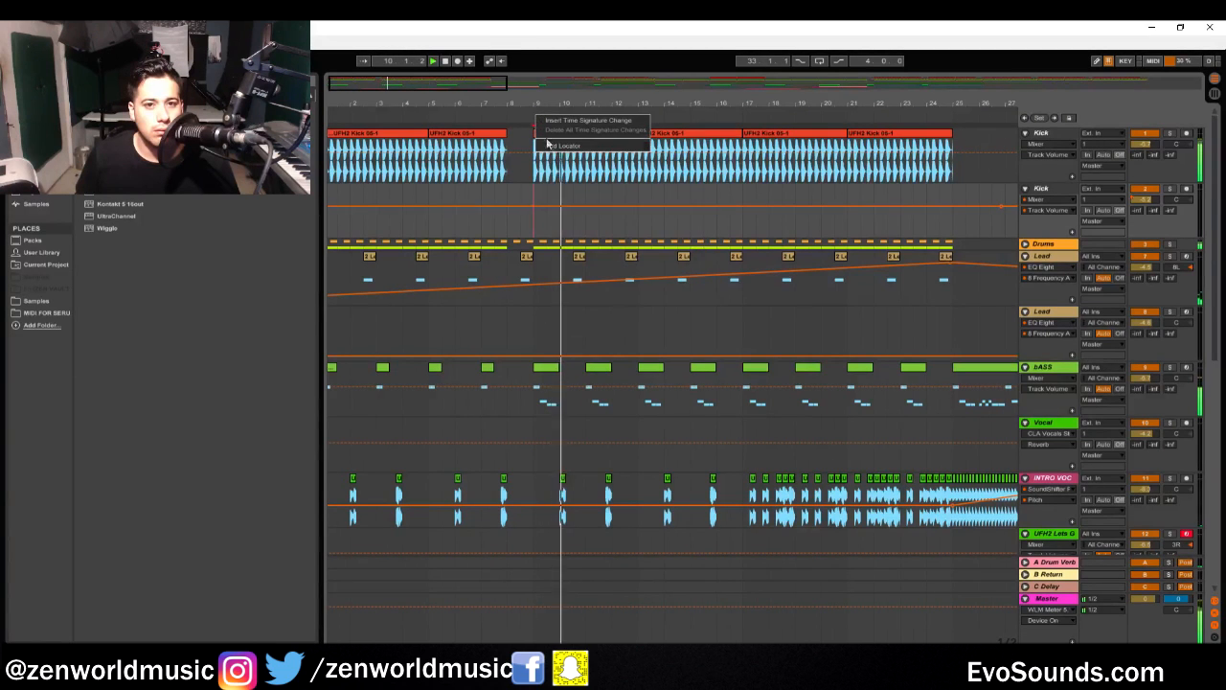
right_click(539, 117)
left_click(552, 149)
type("Change the synth")
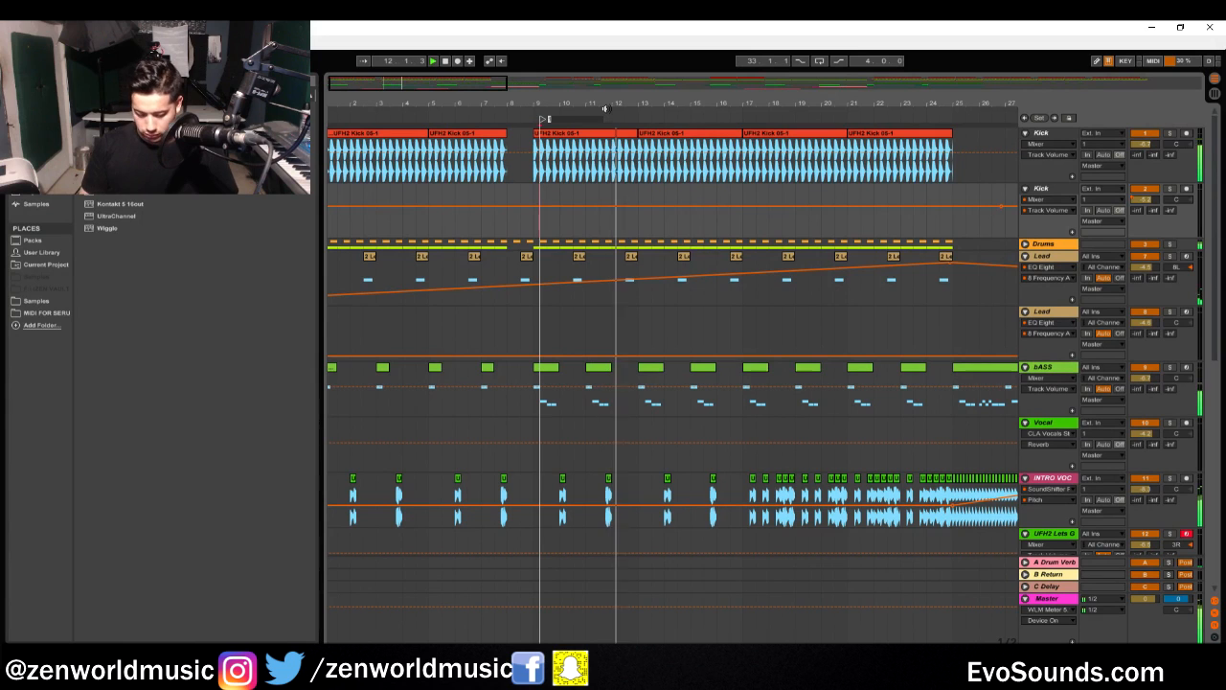
key("Return")
type("shot")
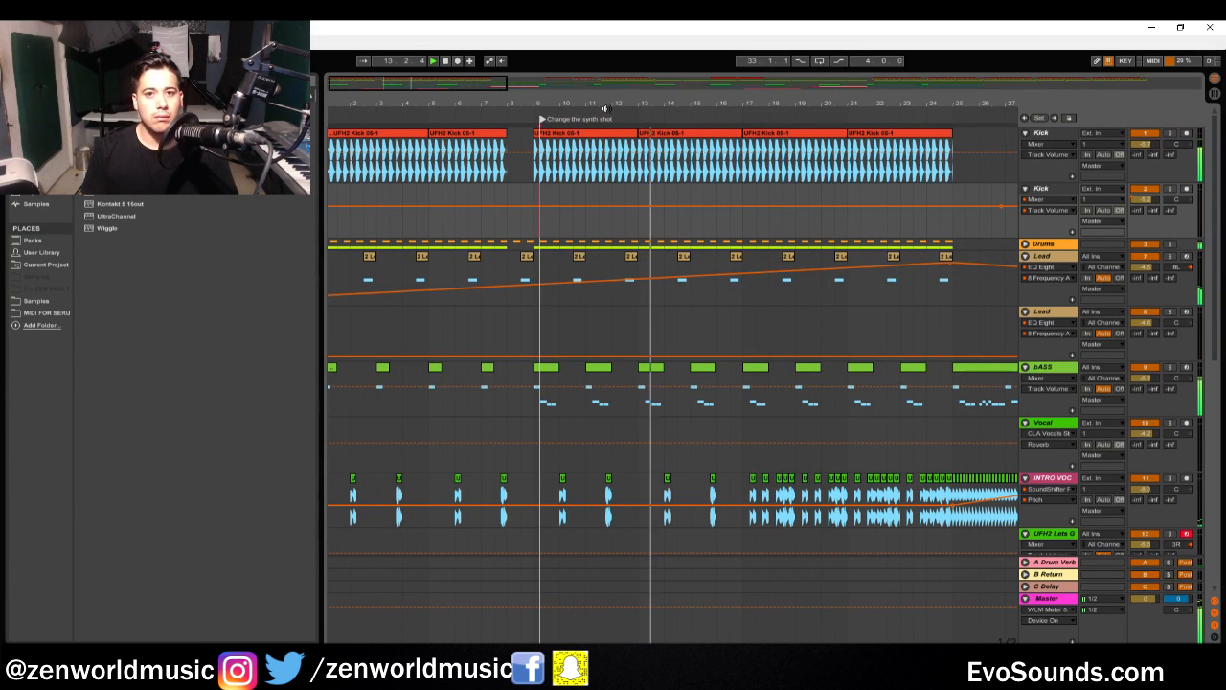
key("Return")
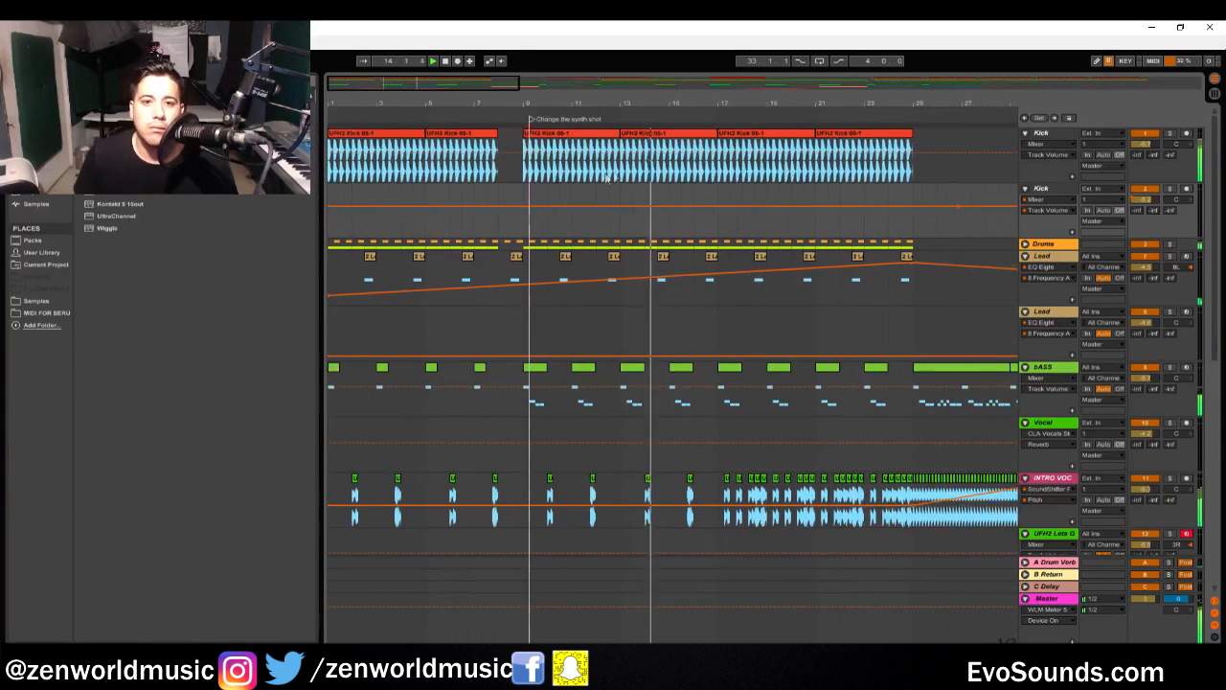
Shorten the first Kick track's clip before bar 17 to end at bar 16, leaving a one-bar gap
left_click_drag(402, 90, 431, 91)
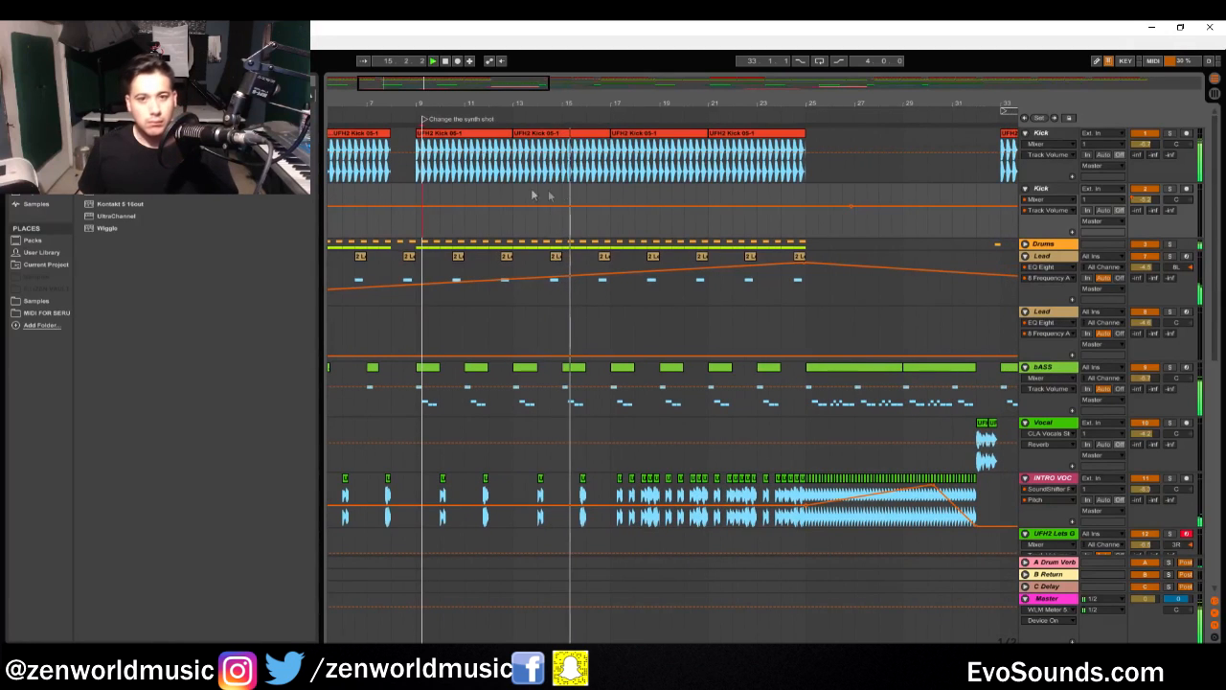
left_click_drag(610, 132, 585, 132)
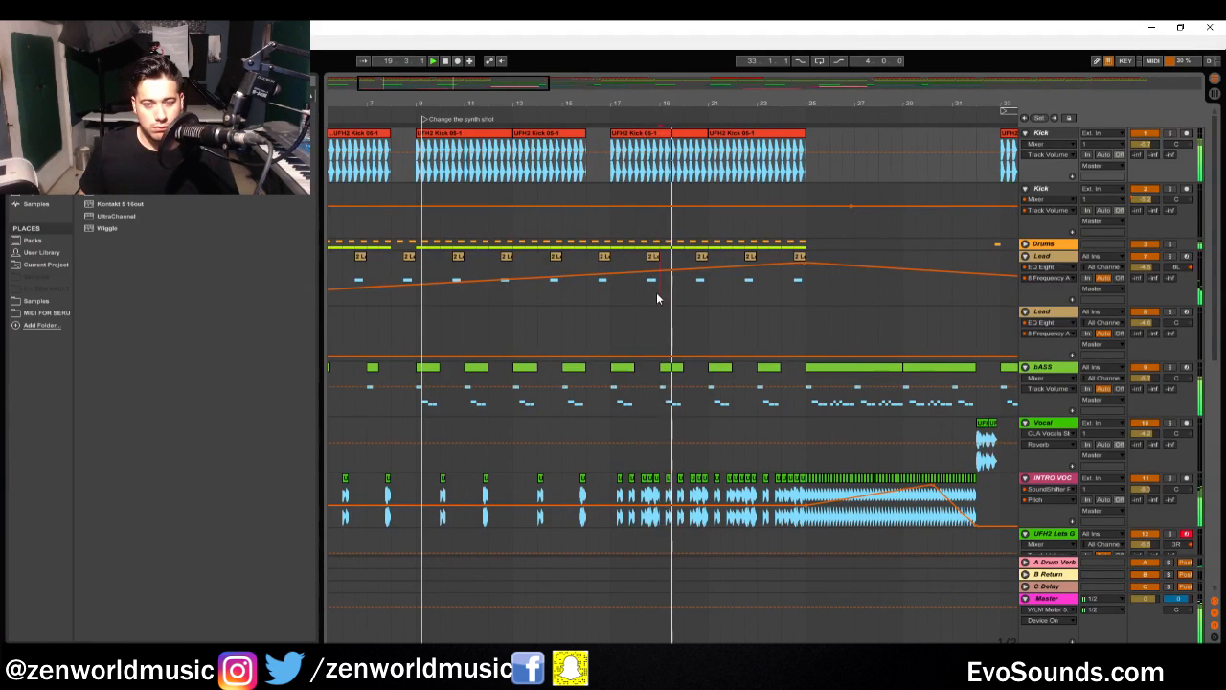
Add a locator at bar 25, where the kick drops out, named "ADD HYPE FX"
left_click(705, 294)
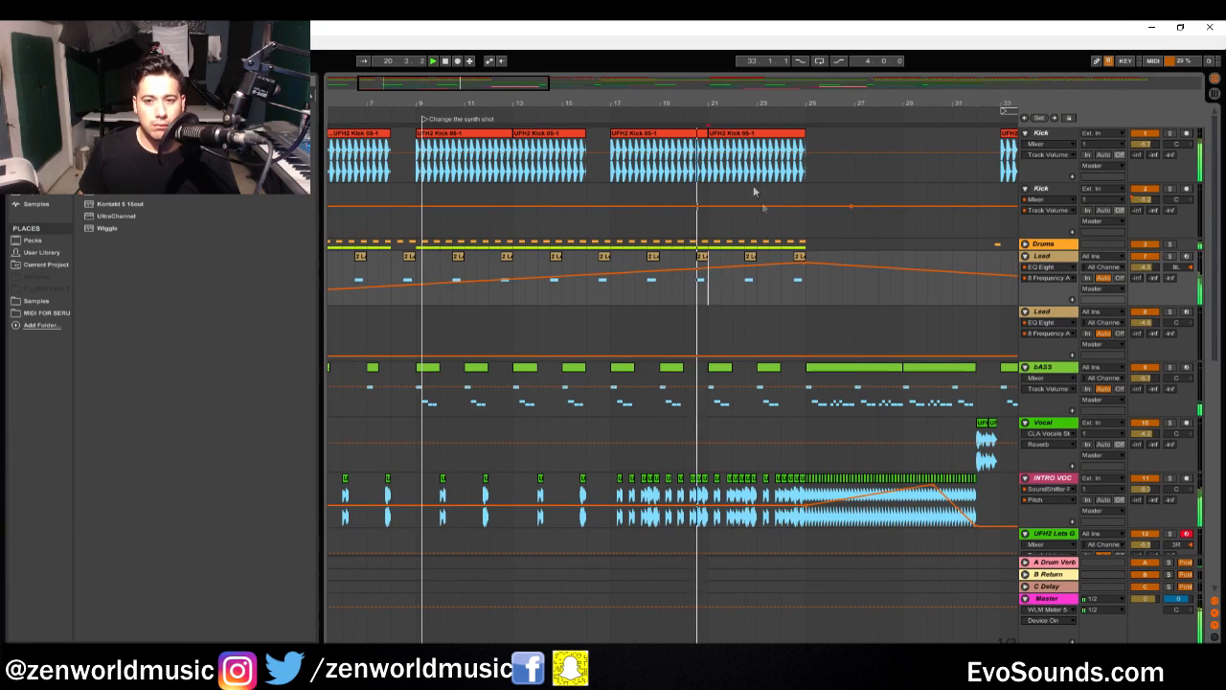
left_click_drag(528, 83, 555, 77)
scroll(625, 266, "down", 3)
scroll(638, 263, "up", 3)
right_click(700, 200)
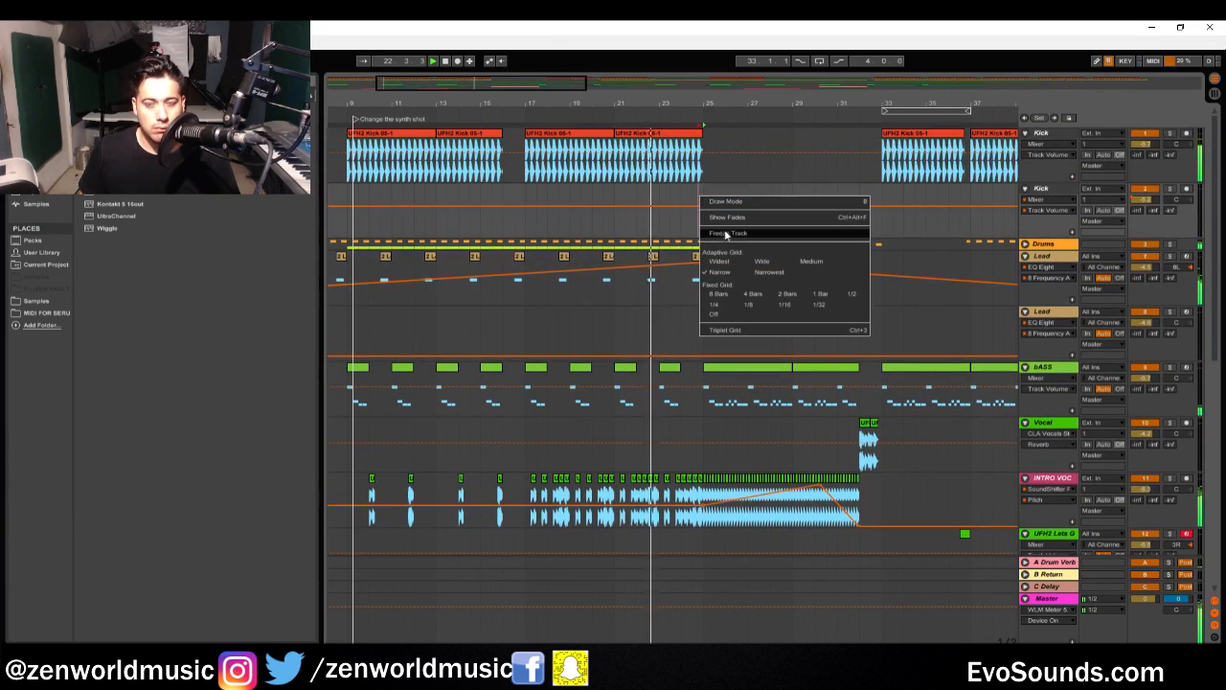
right_click(702, 126)
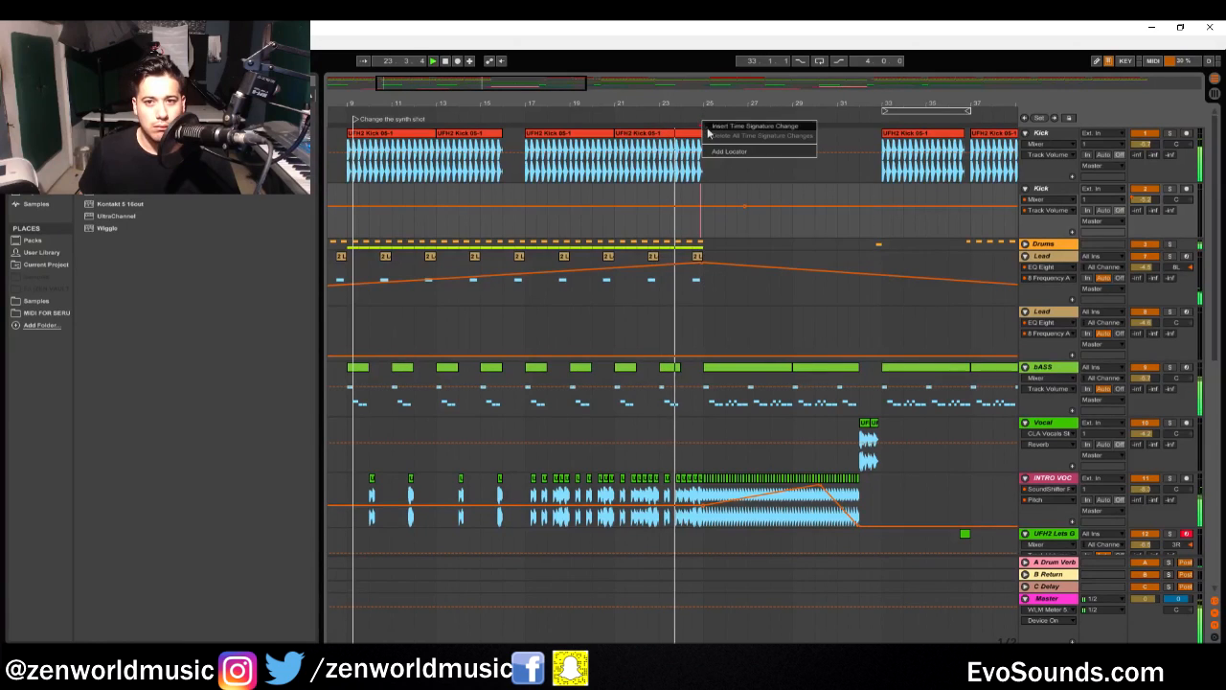
right_click(703, 125)
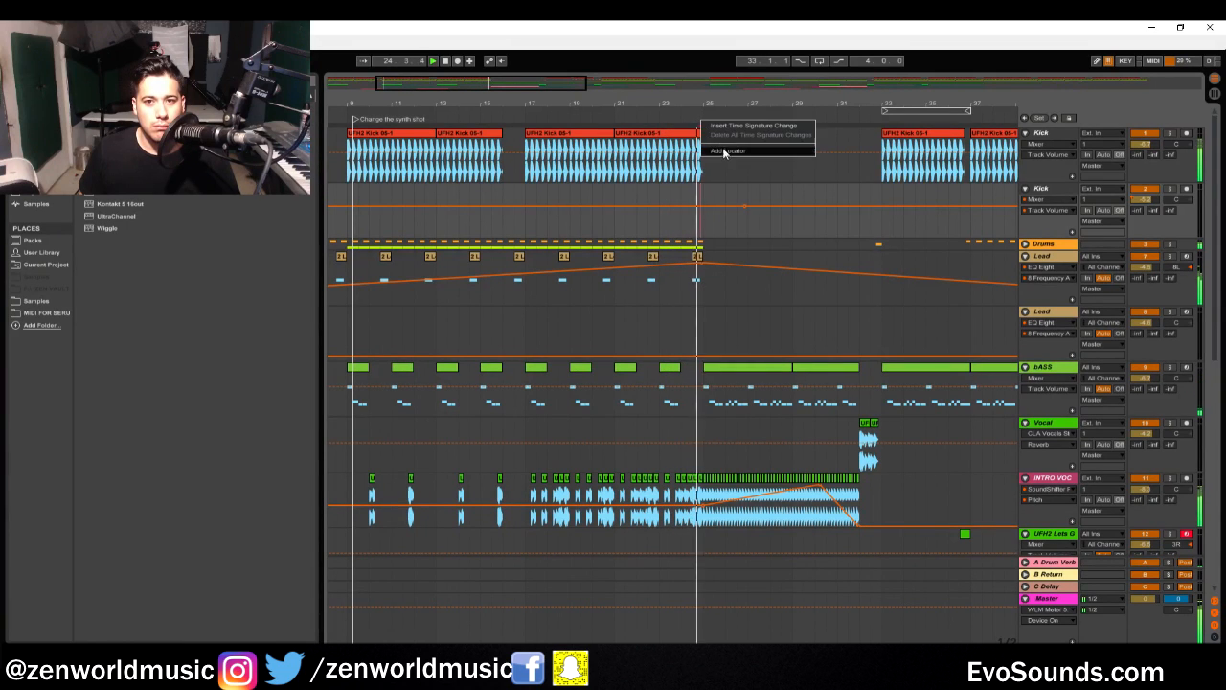
left_click(728, 150)
type("ADD HYPE FX")
key("Return")
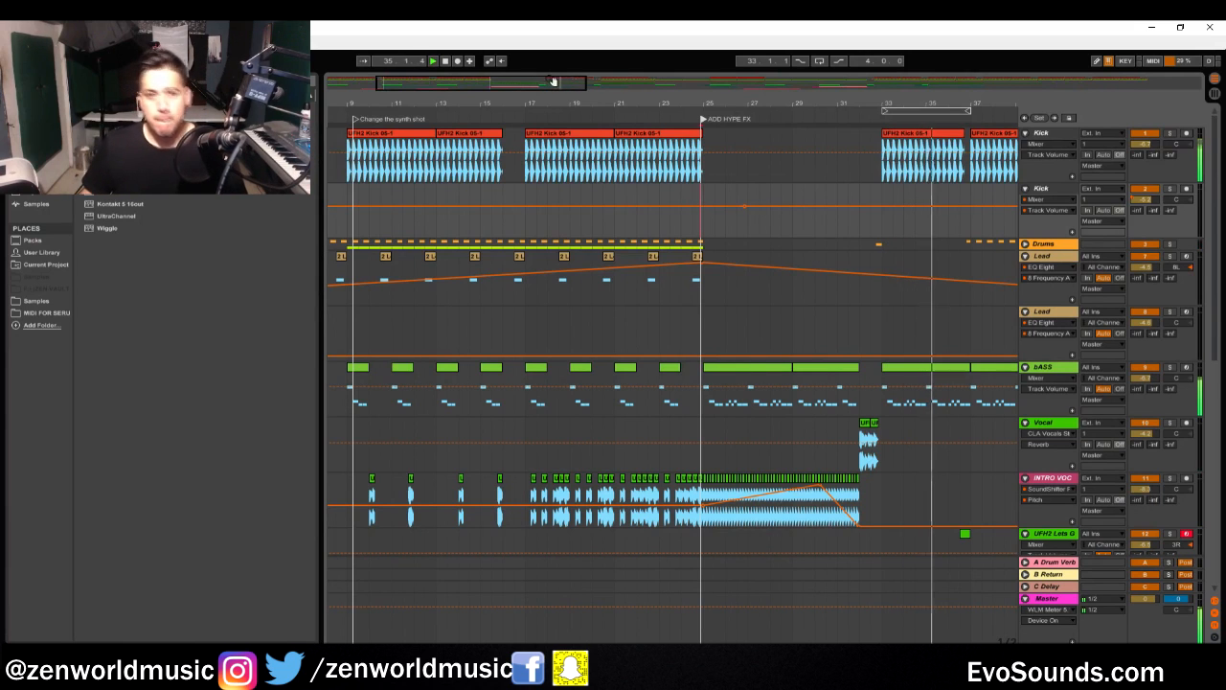
Add a locator just before bar 37, at the short gap between the kick clips, named "add reverb"
scroll(739, 158, "right", 3)
scroll(606, 221, "down", 2)
scroll(613, 221, "down", 1)
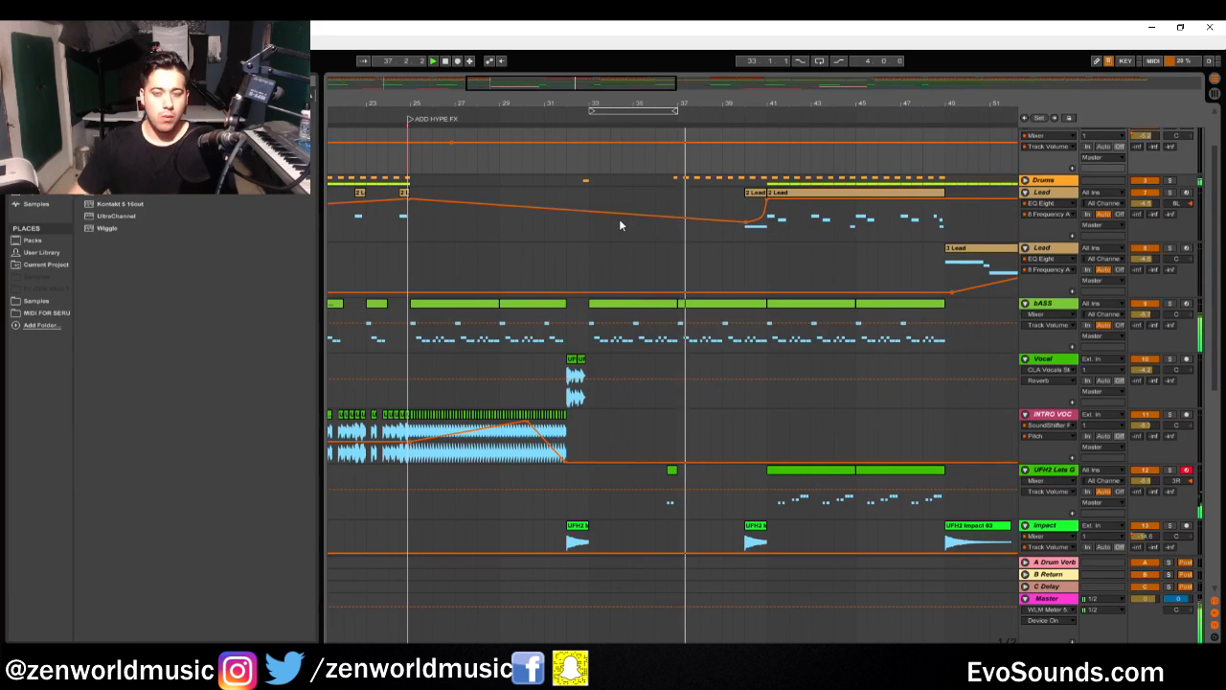
scroll(619, 223, "up", 1)
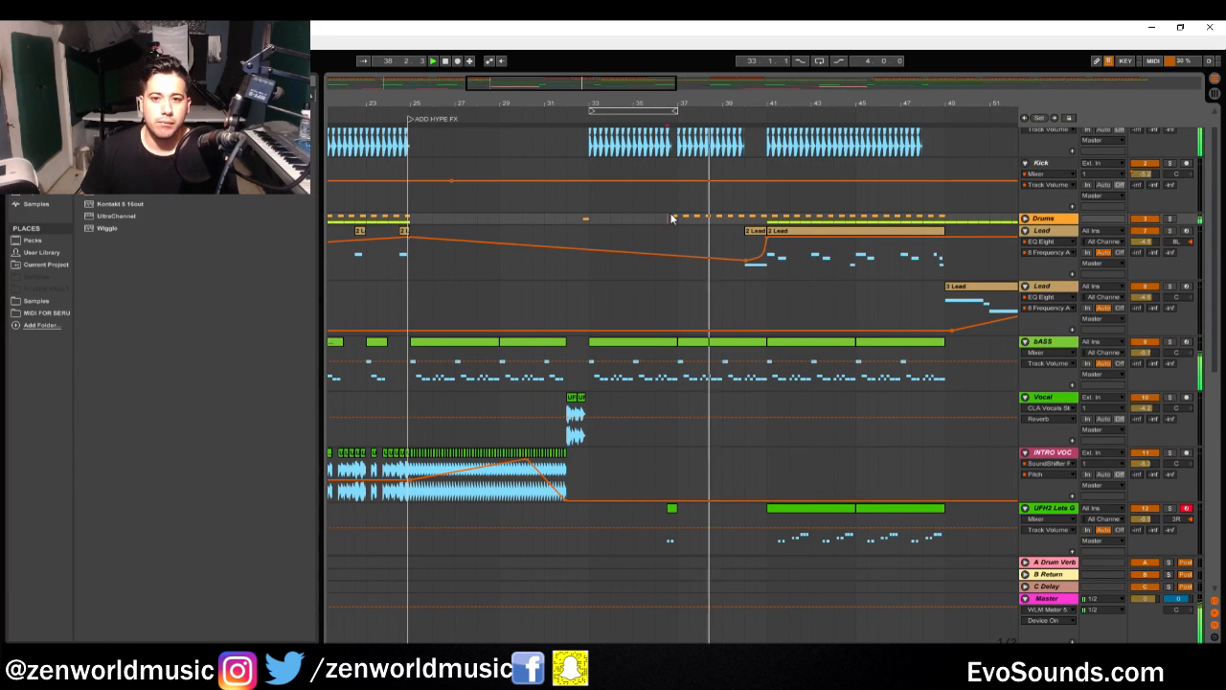
right_click(668, 219)
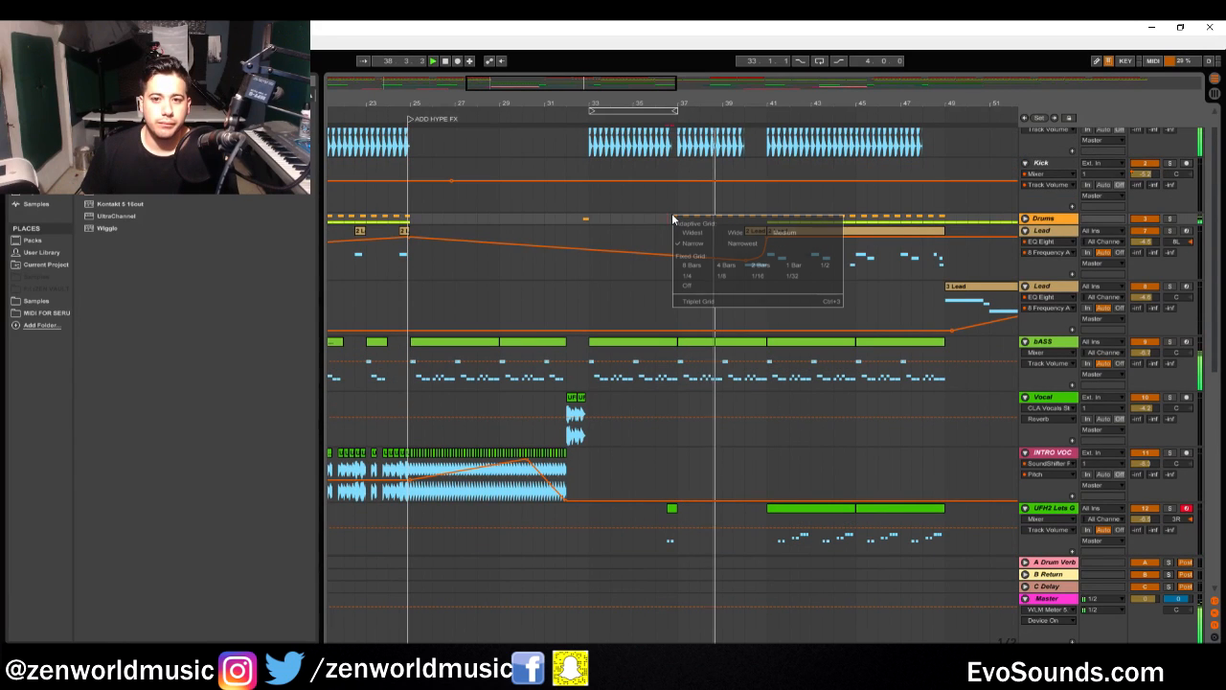
right_click(671, 118)
left_click(691, 148)
key("ctrl+r")
type("add reverb")
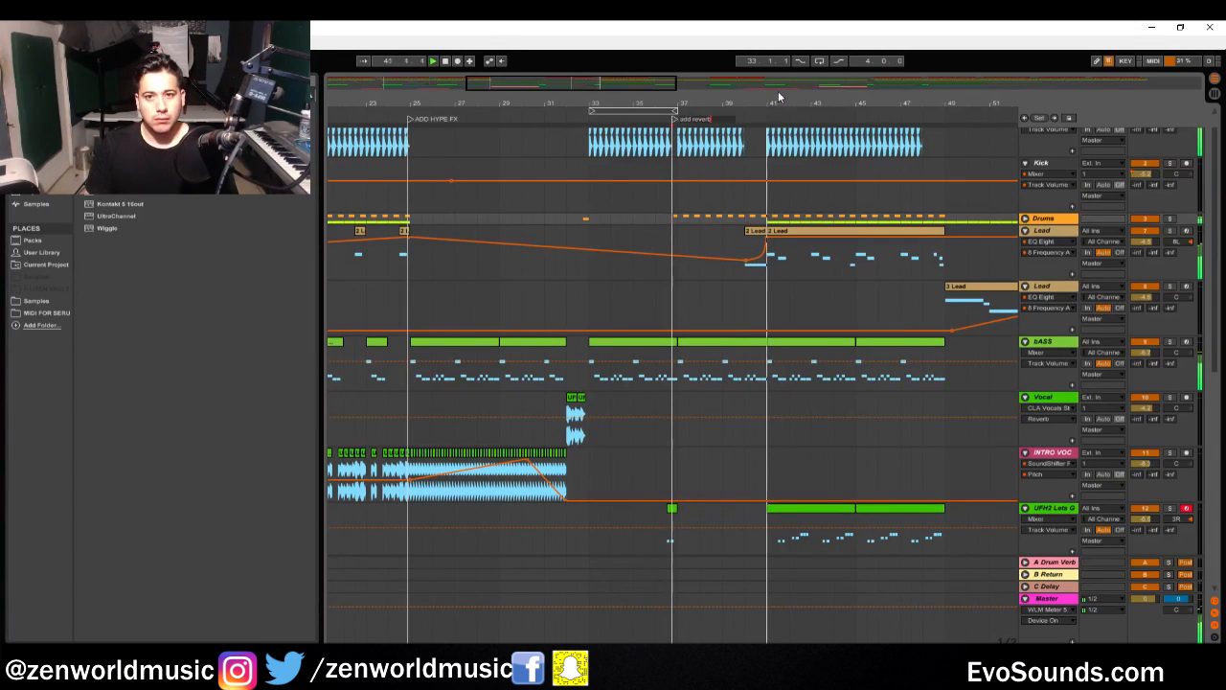
key("Return")
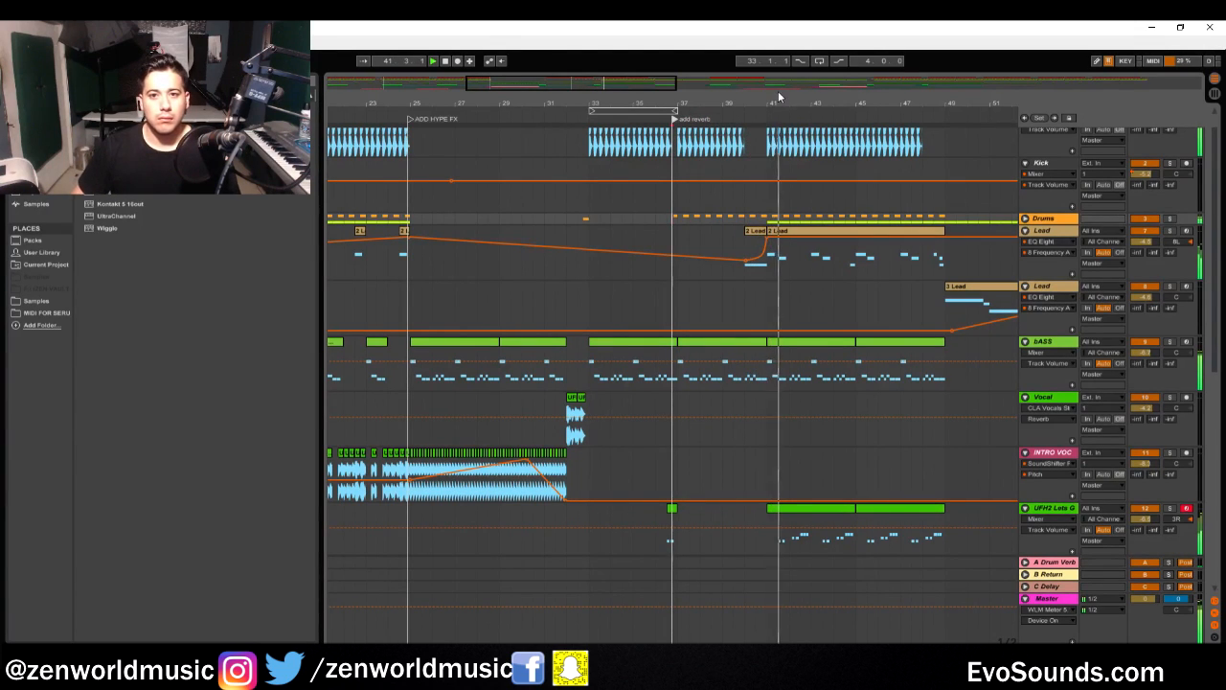
Add a locator between bars 43 and 45 named "ADD FAST PERC"
left_click_drag(660, 83, 718, 87)
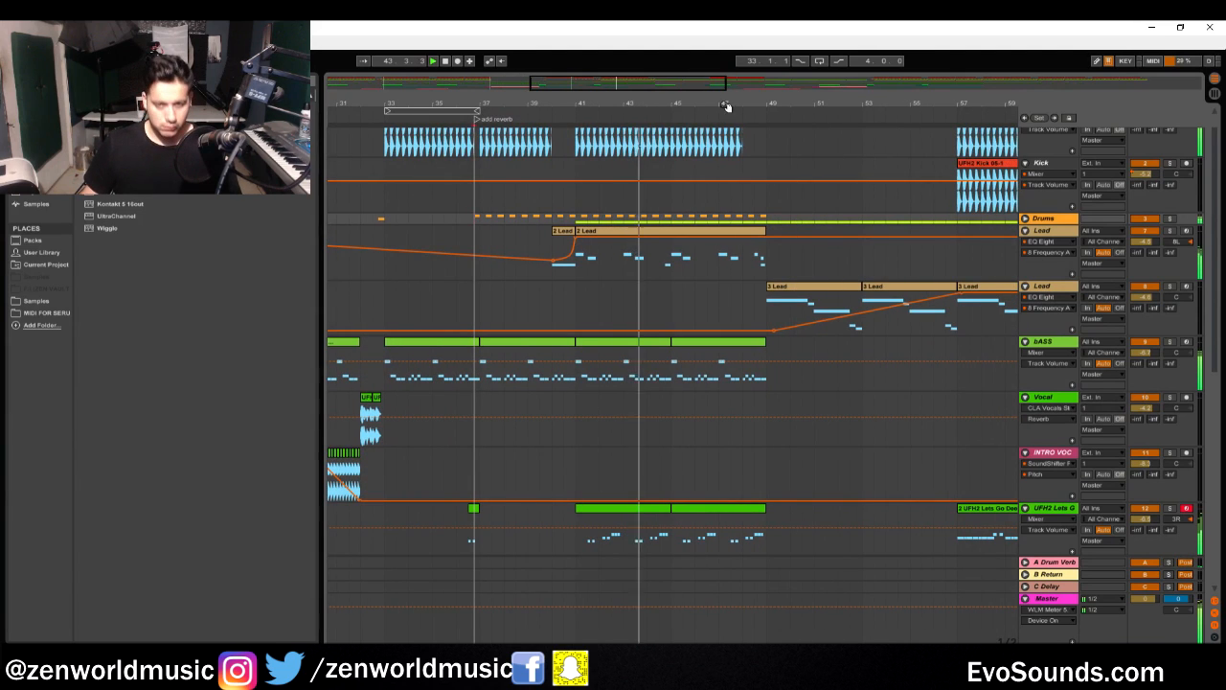
right_click(576, 209)
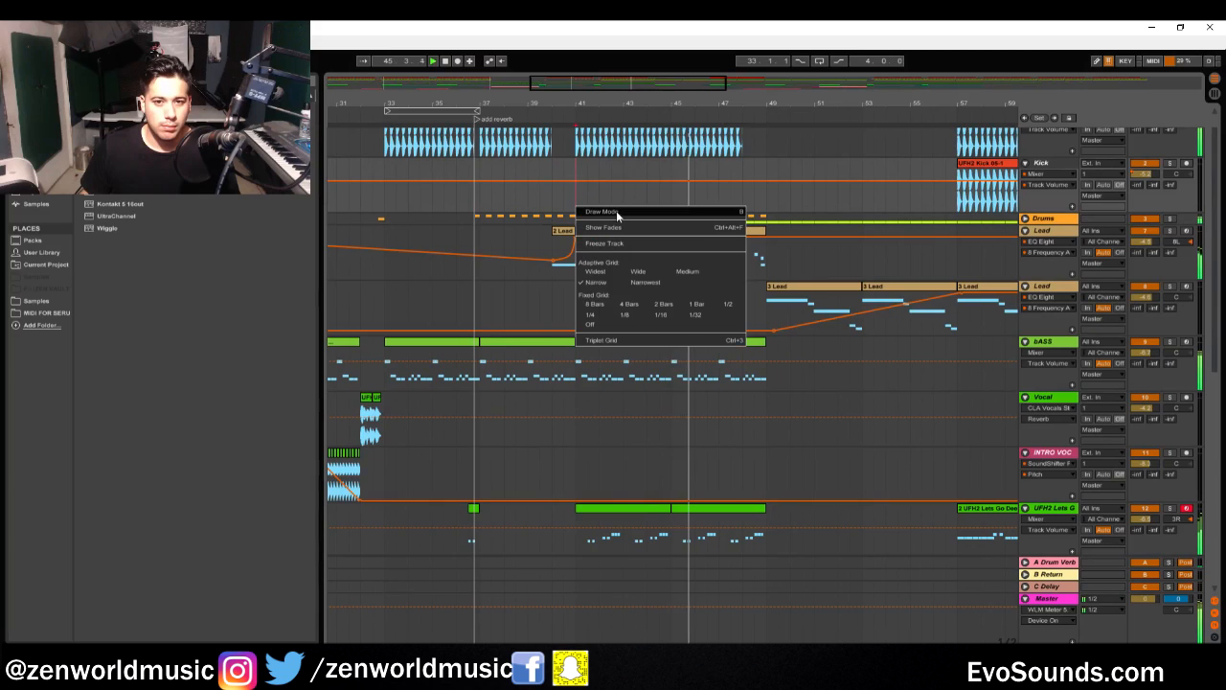
left_click(643, 126)
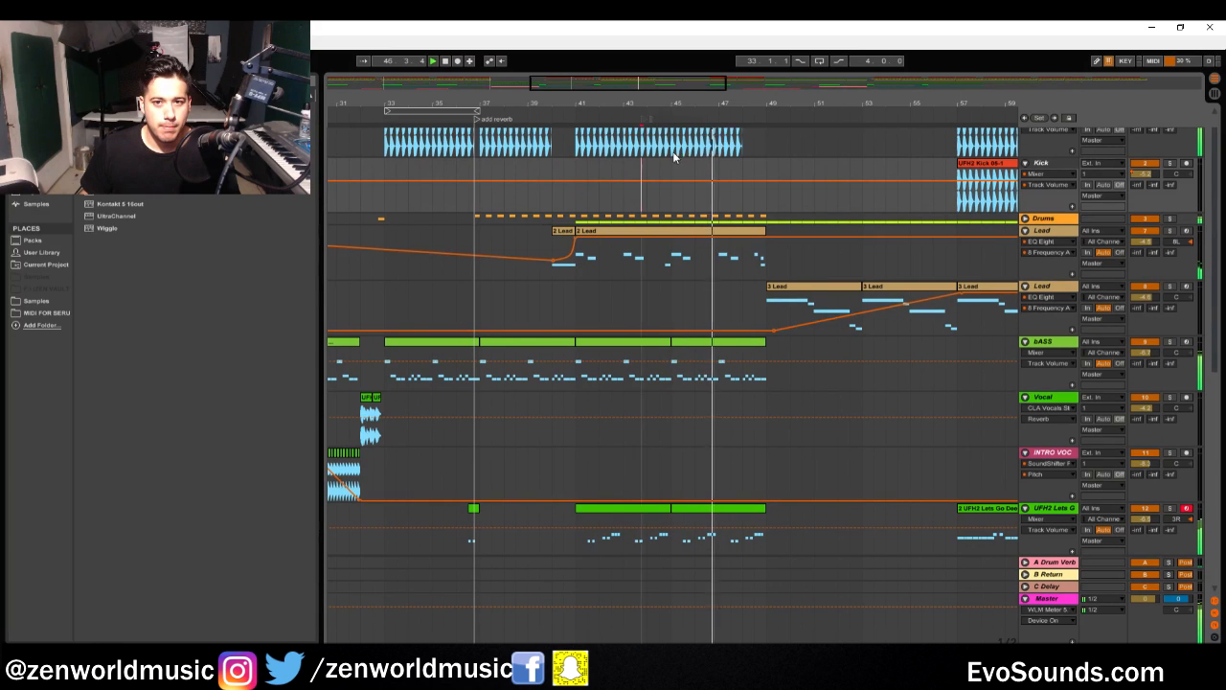
type("ADD FAST PERC")
key("Return")
Add a locator between bars 48 and 49 named "MORE FX" and resume playback
right_click(749, 114)
left_click(783, 148)
scroll(932, 188, "up", 1)
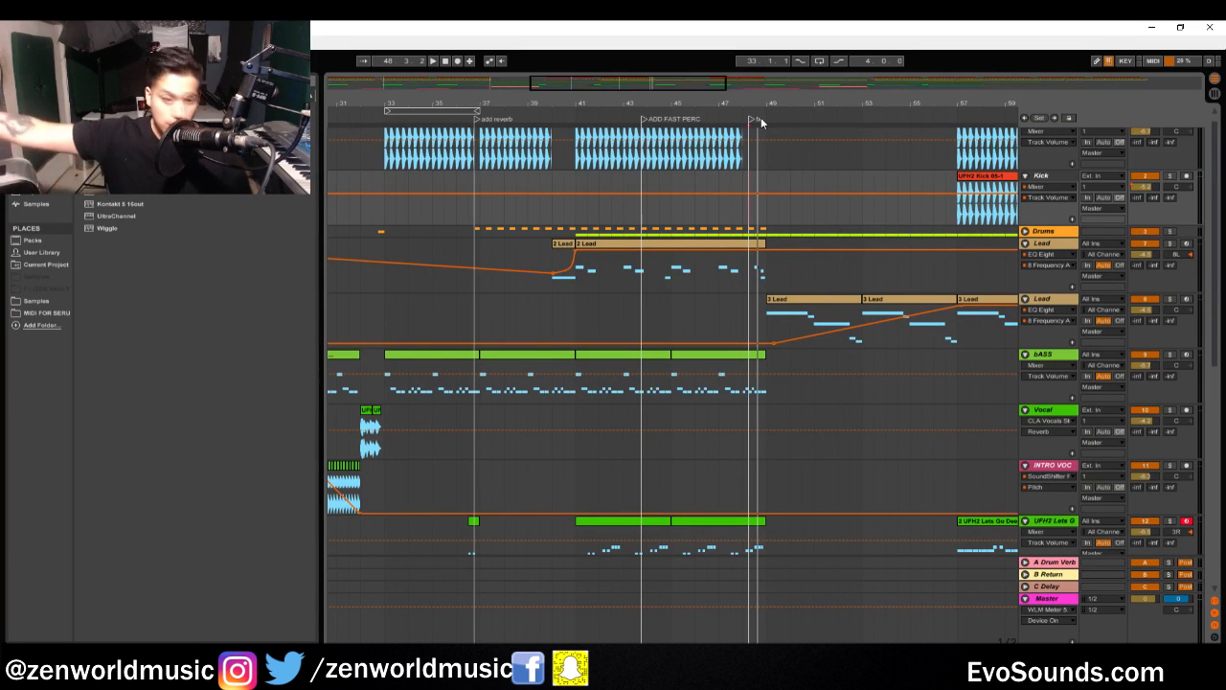
left_click(775, 152)
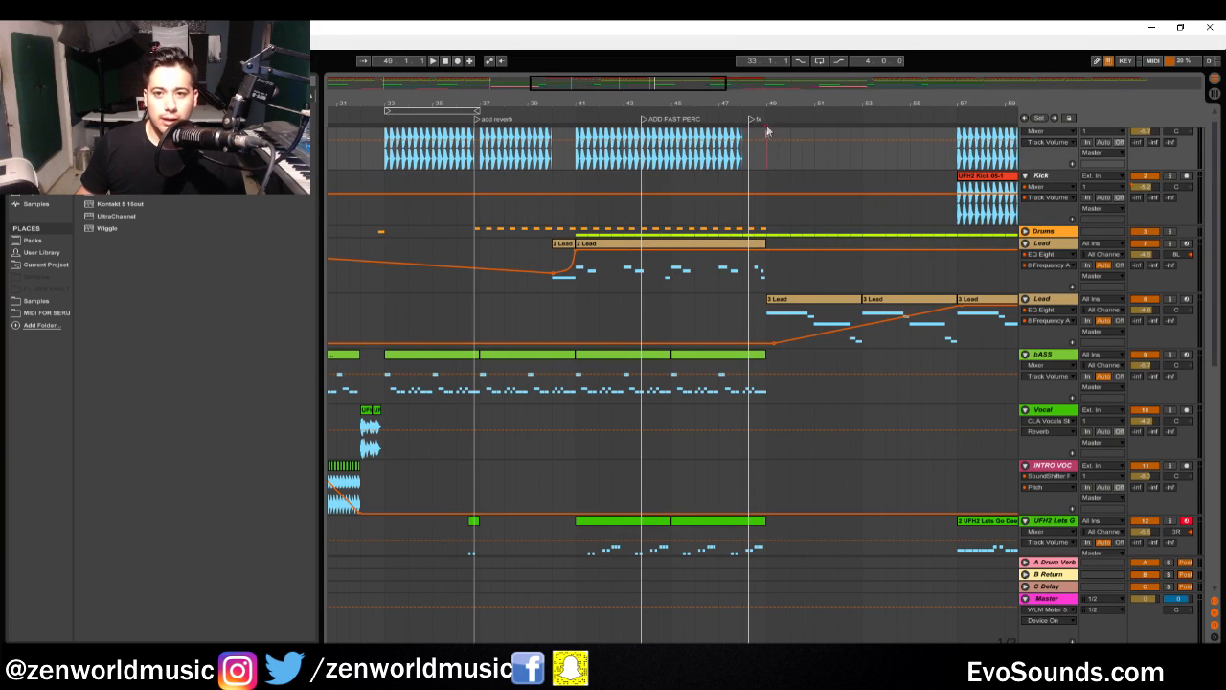
right_click(768, 121)
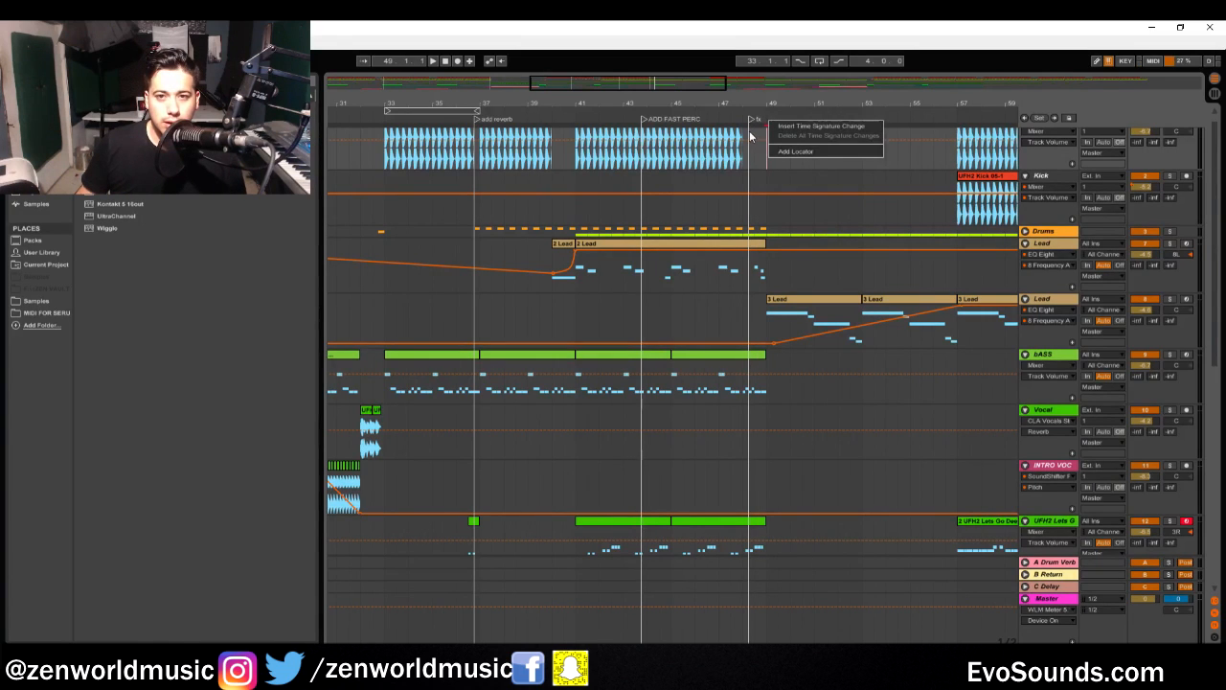
right_click(763, 121)
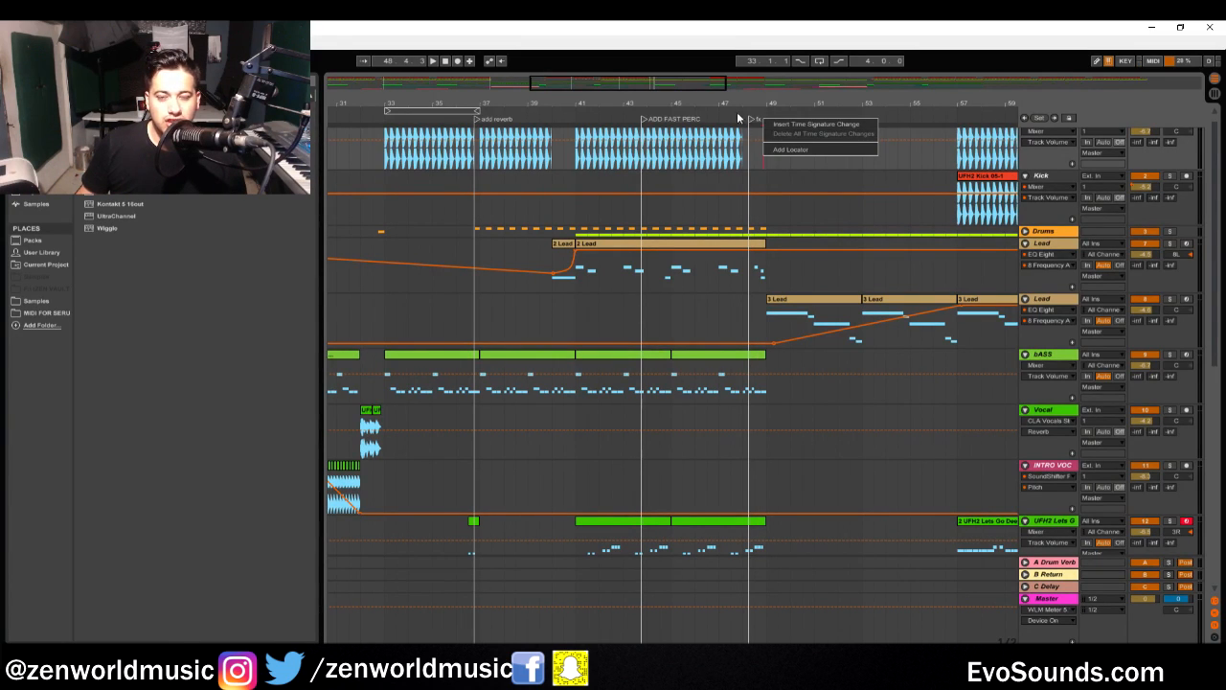
left_click(790, 149)
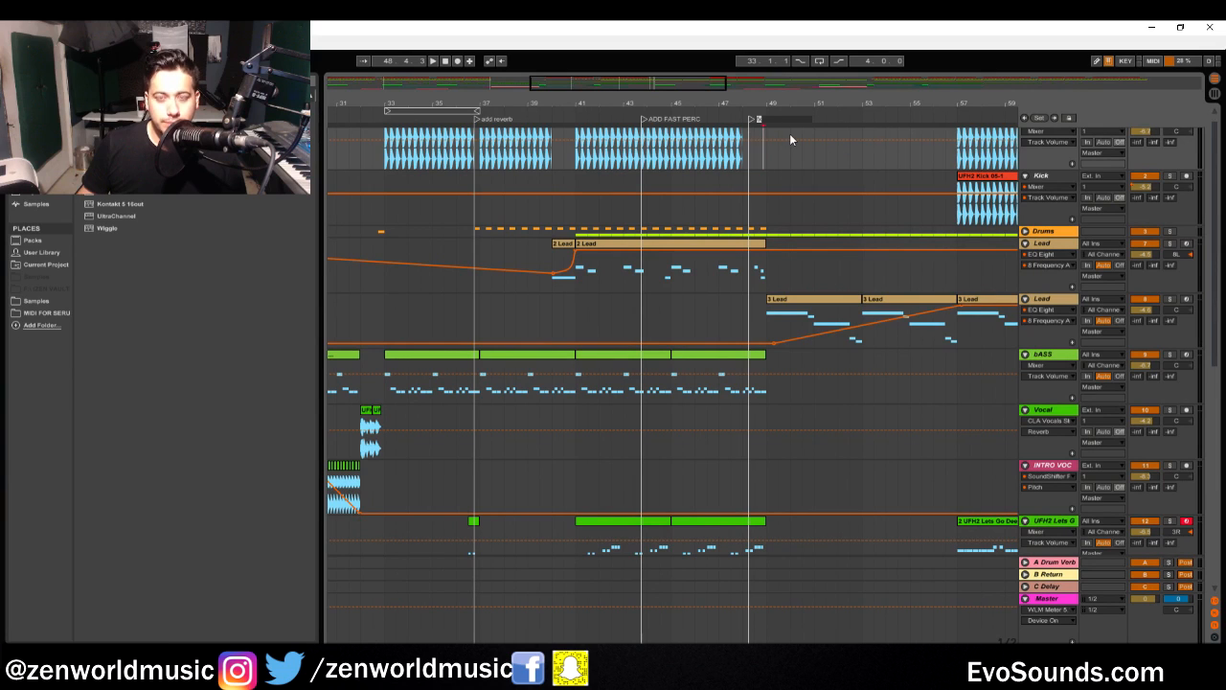
key("space")
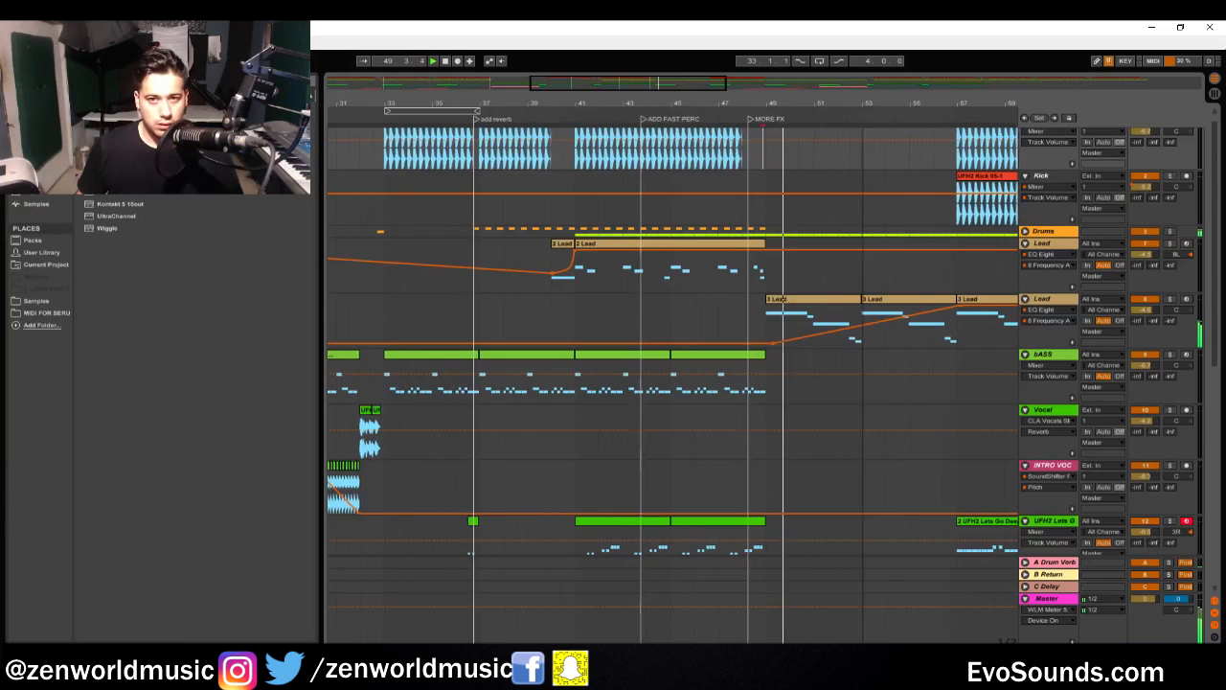
Add a locator at bar 53, in the break before the kick returns, named "more bad ass pad"
left_click_drag(831, 103, 716, 102)
right_click(748, 177)
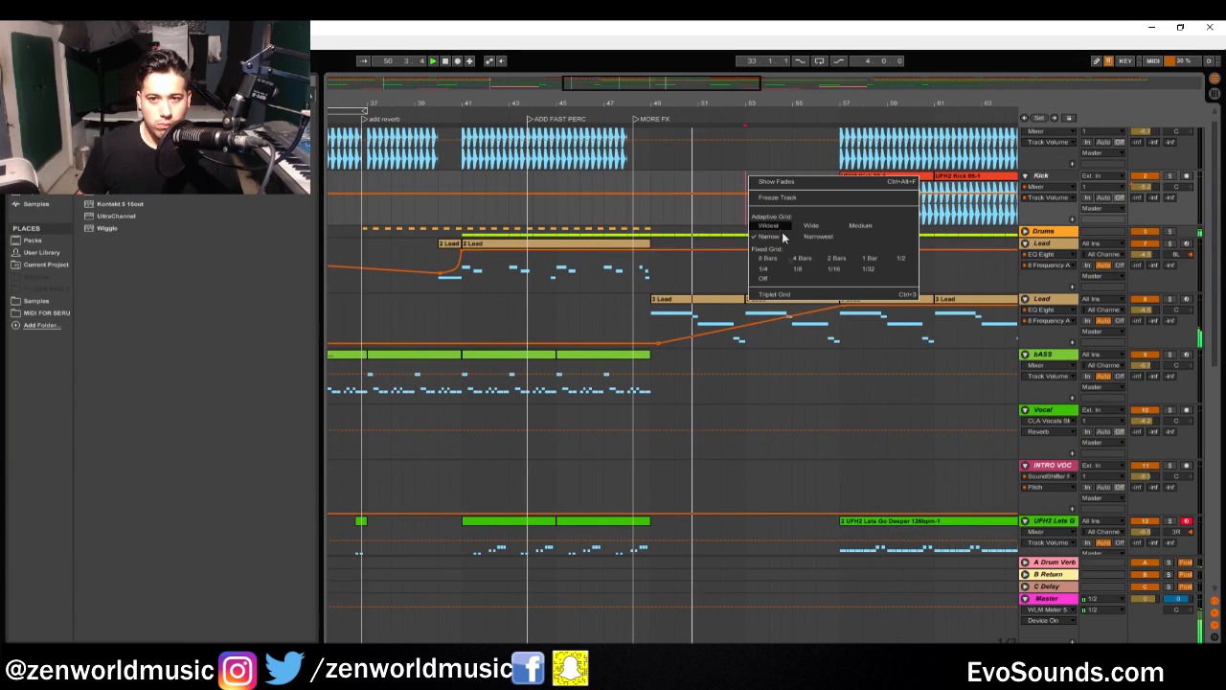
right_click(742, 117)
left_click(756, 151)
type("more bad ass pad")
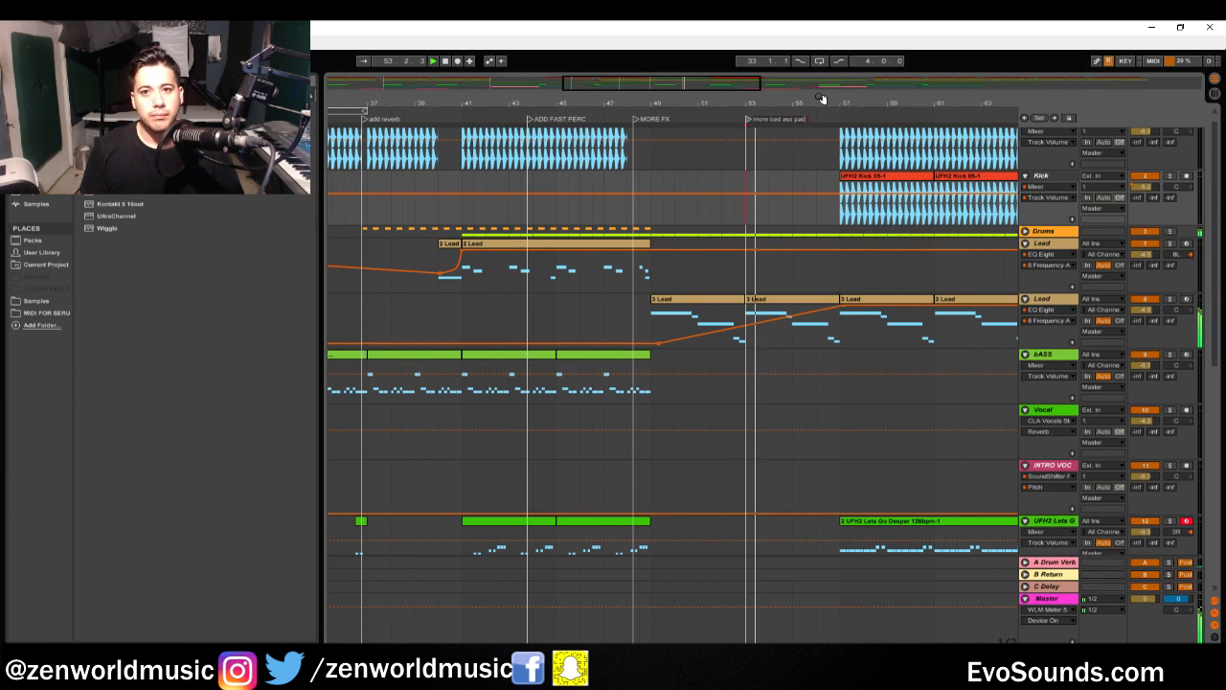
left_click(829, 143)
Add a locator at bar 56, one bar before the kicks return, named "more detailed atmosphere"
left_click_drag(845, 108, 622, 107)
scroll(674, 305, "up", 1)
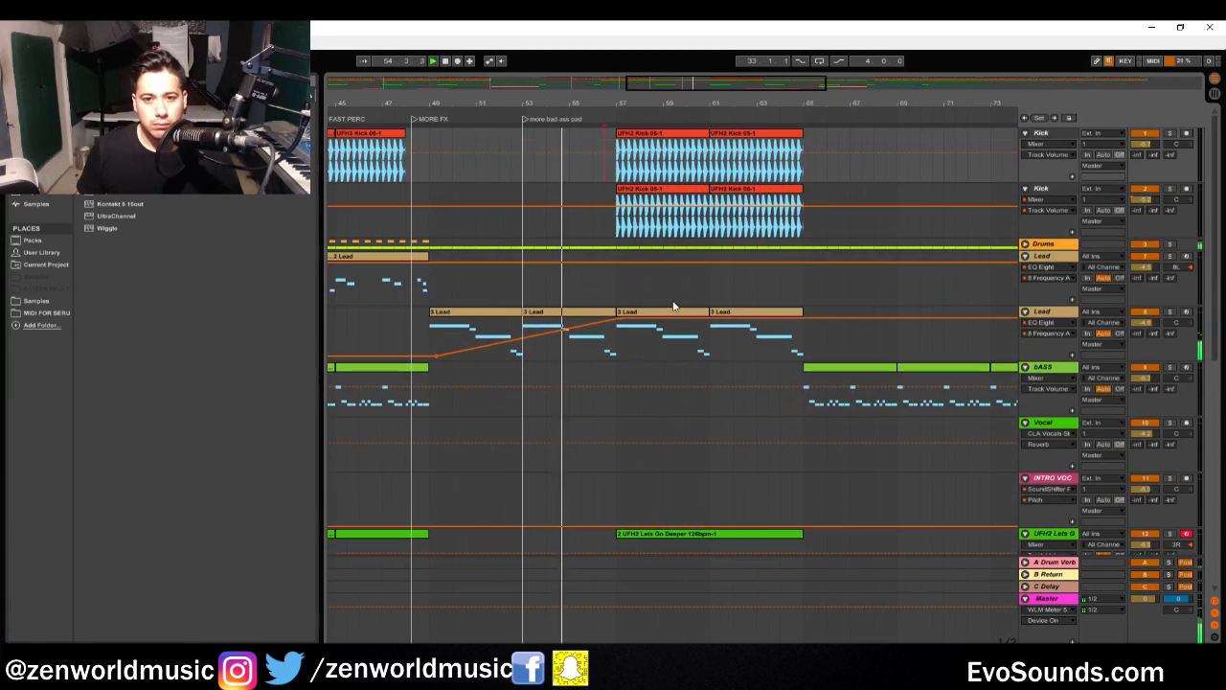
right_click(596, 169)
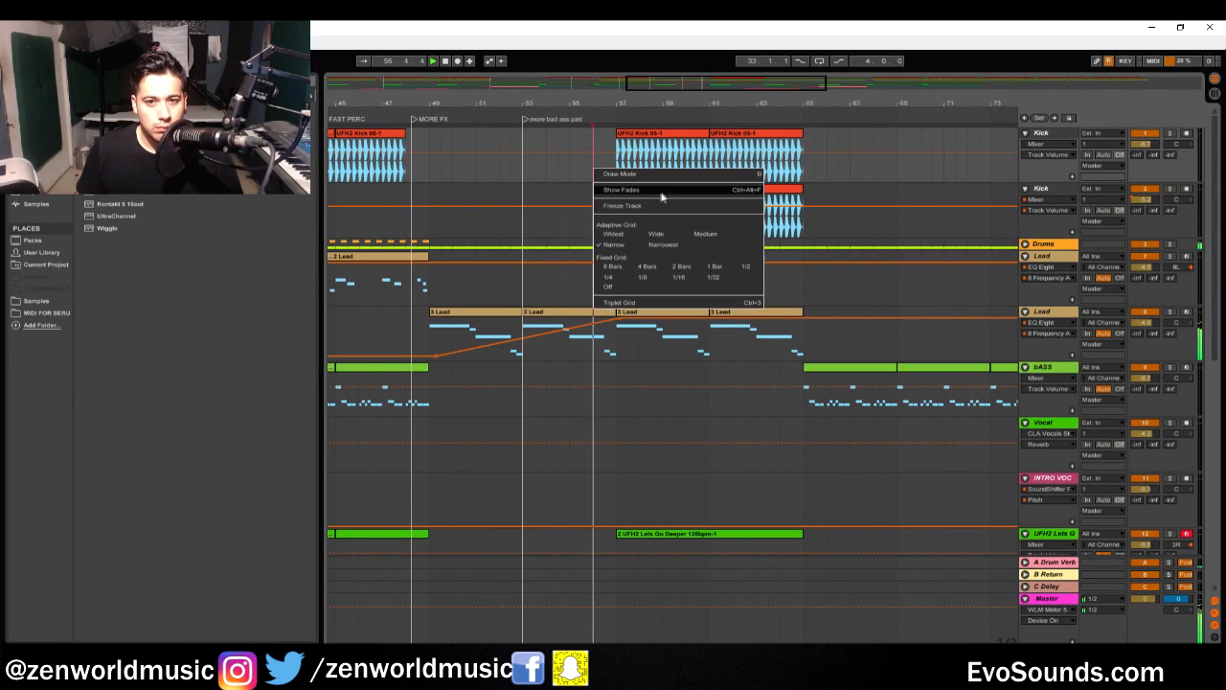
right_click(592, 123)
left_click(621, 154)
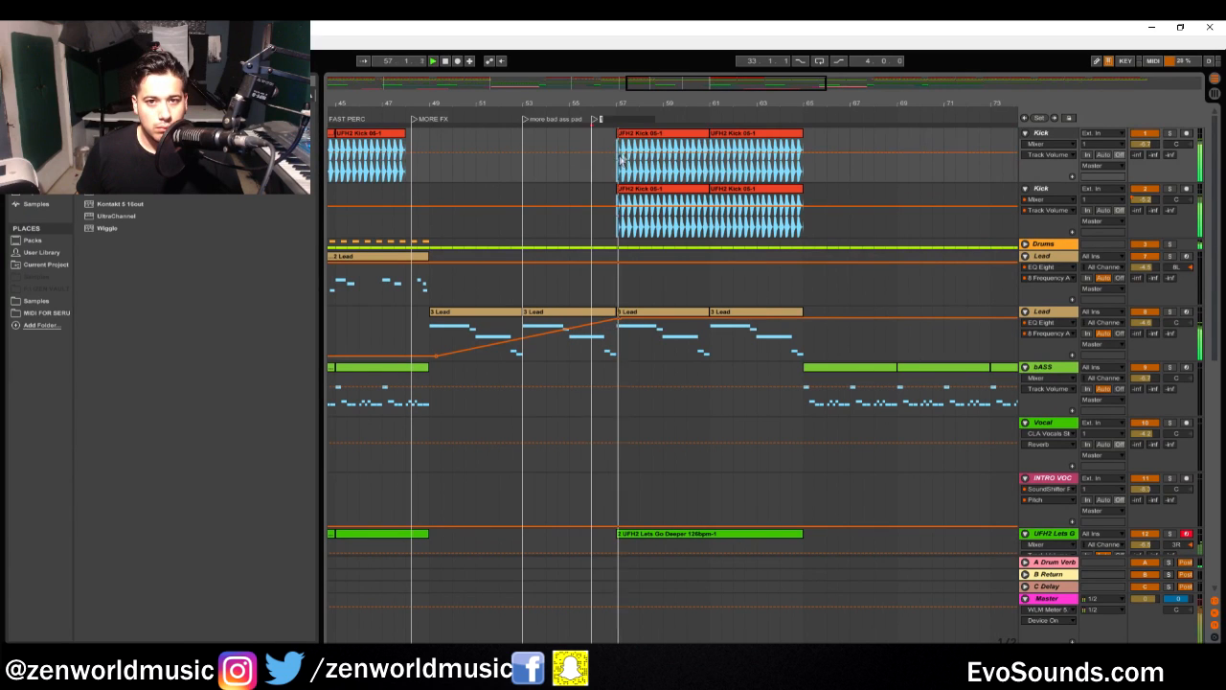
type("more fx")
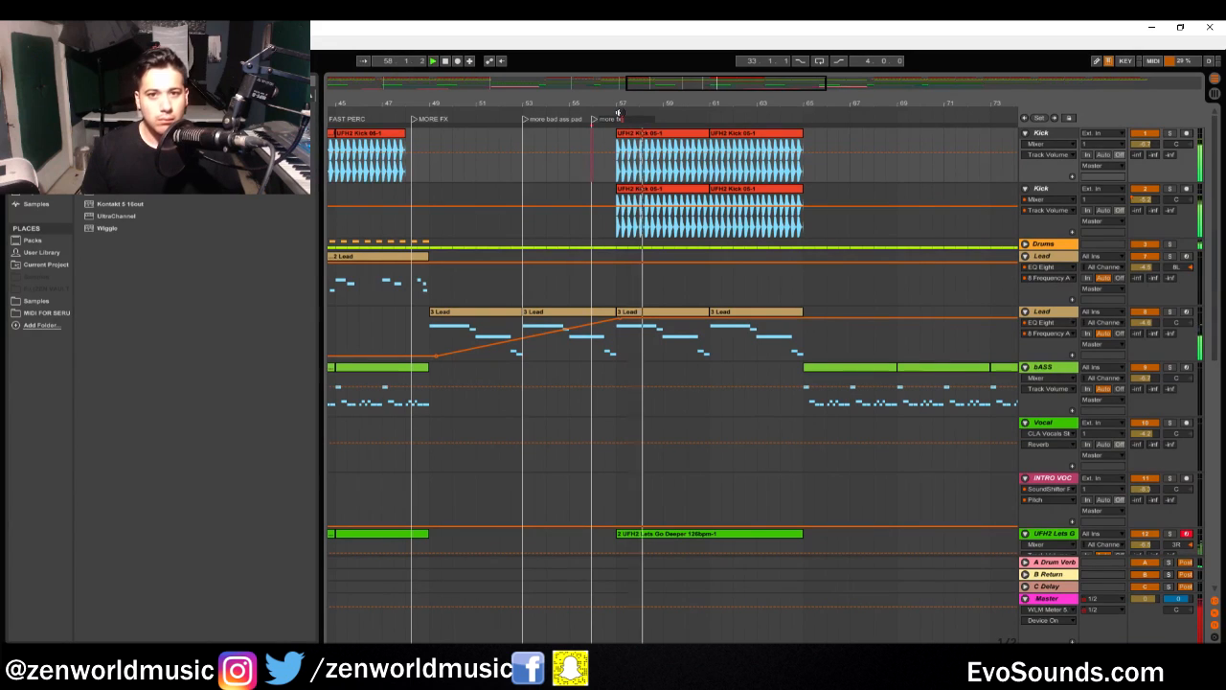
type("det")
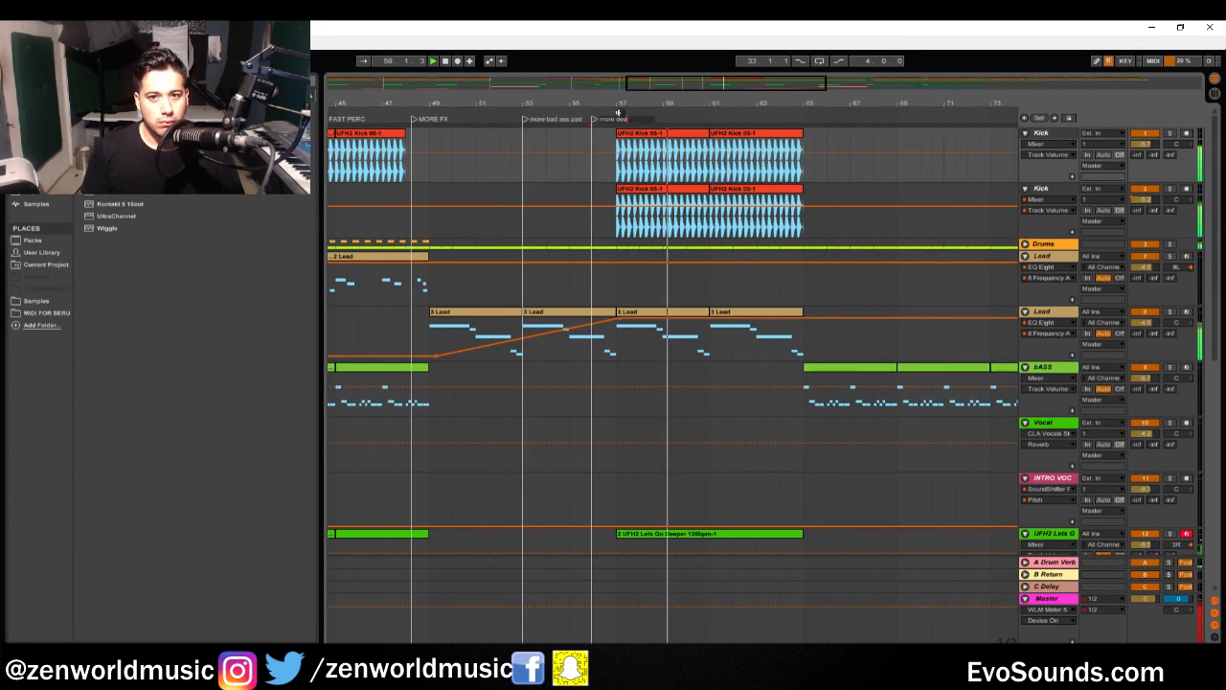
type("mosphere")
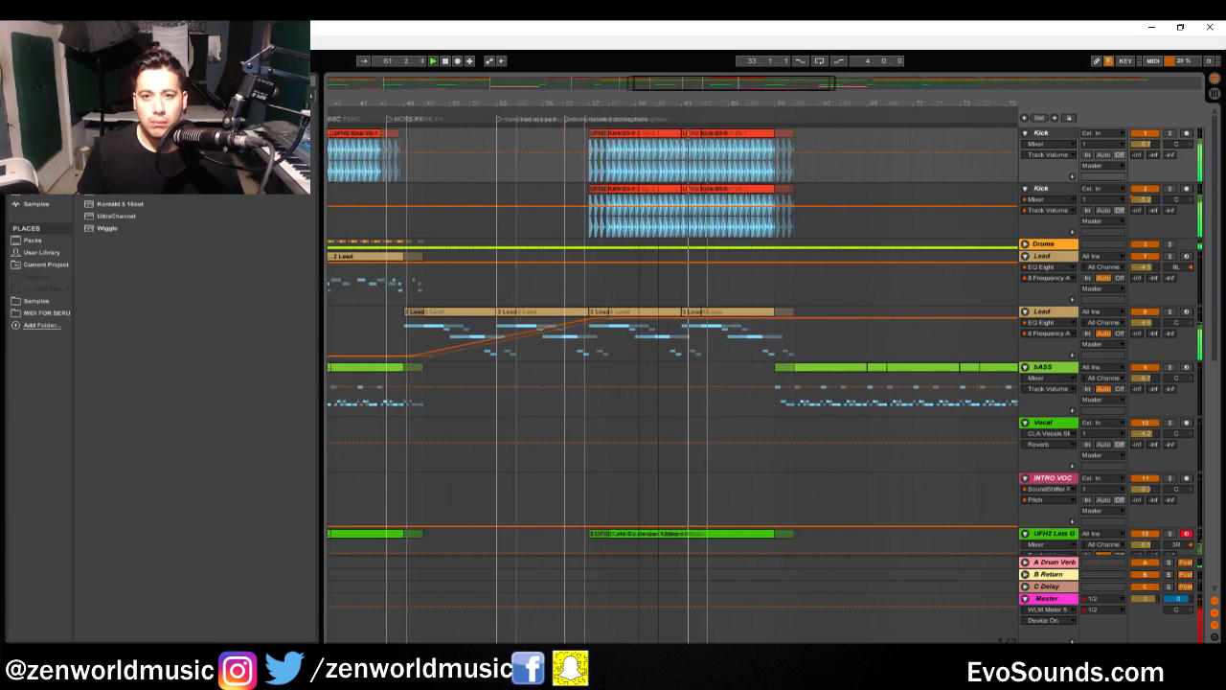
Examine the arrangement from bar 65 onward across all tracks, including the impact and reverse effects, while it plays
scroll(794, 251, "down", 5)
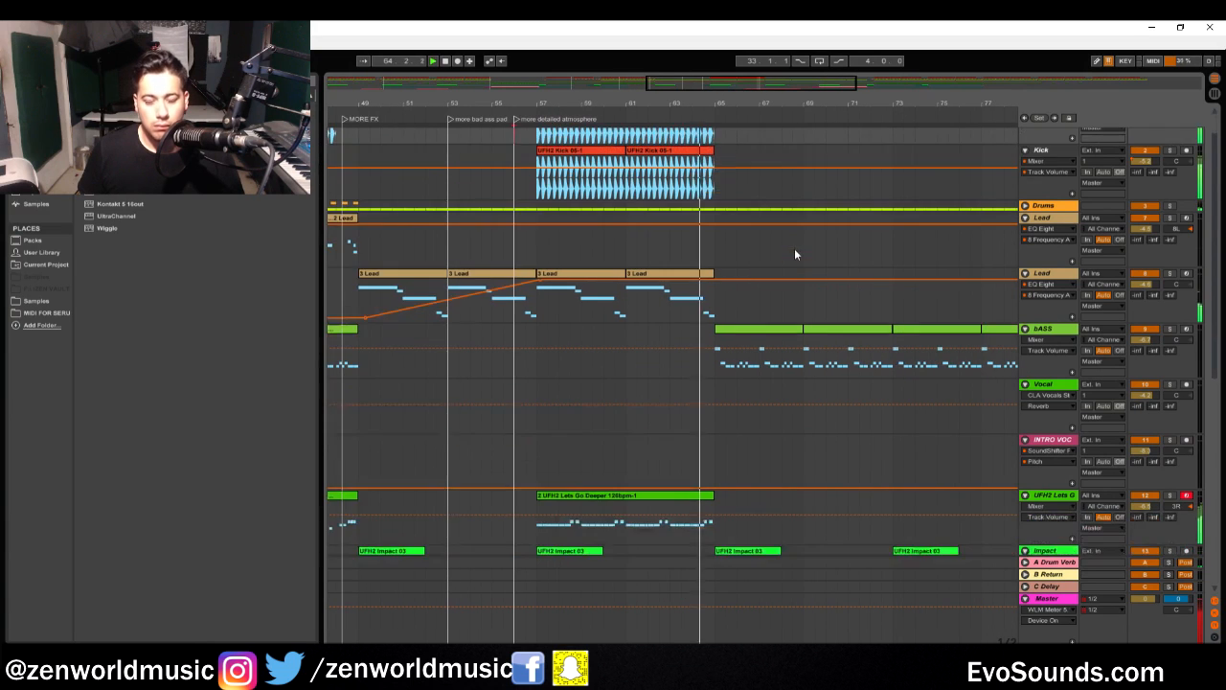
scroll(866, 208, "up", 2)
left_click_drag(746, 85, 594, 59)
scroll(819, 248, "up", 1)
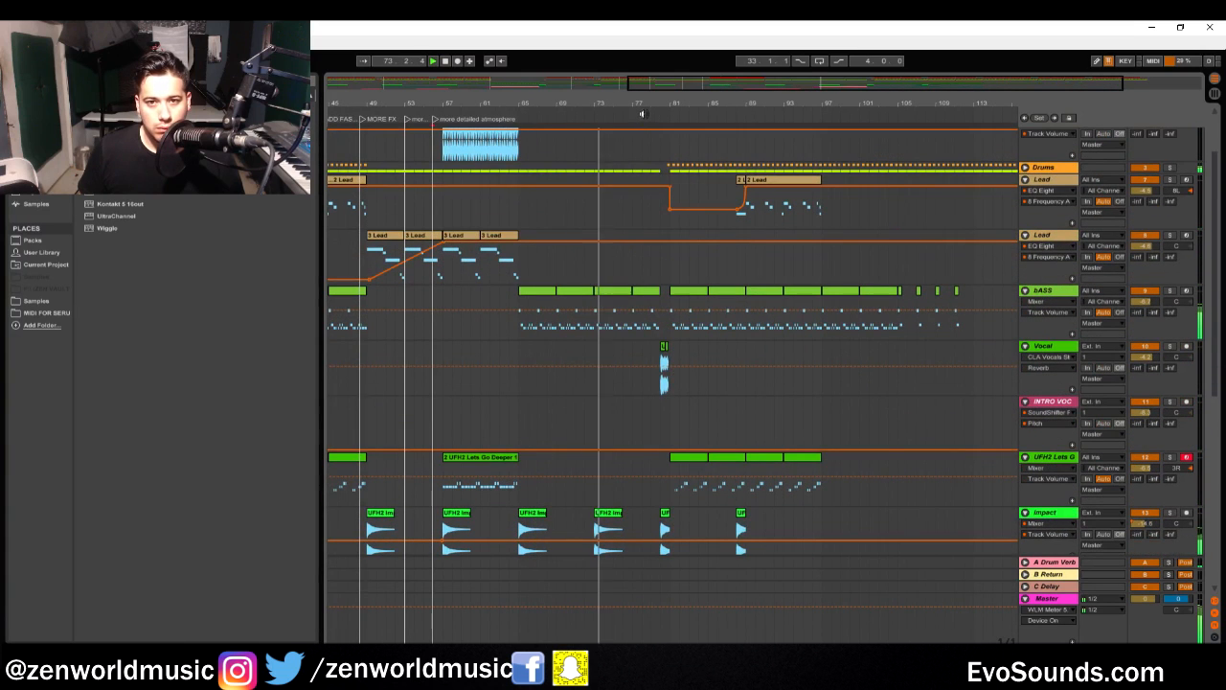
left_click(643, 114)
left_click_drag(713, 84, 731, 82)
scroll(788, 274, "up", 2)
scroll(788, 275, "down", 3)
scroll(787, 275, "up", 2)
mouse_move(750, 103)
left_mouse_down()
mouse_move(757, 158)
mouse_move(743, 120)
mouse_move(750, 84)
left_mouse_up()
scroll(691, 256, "down", 1)
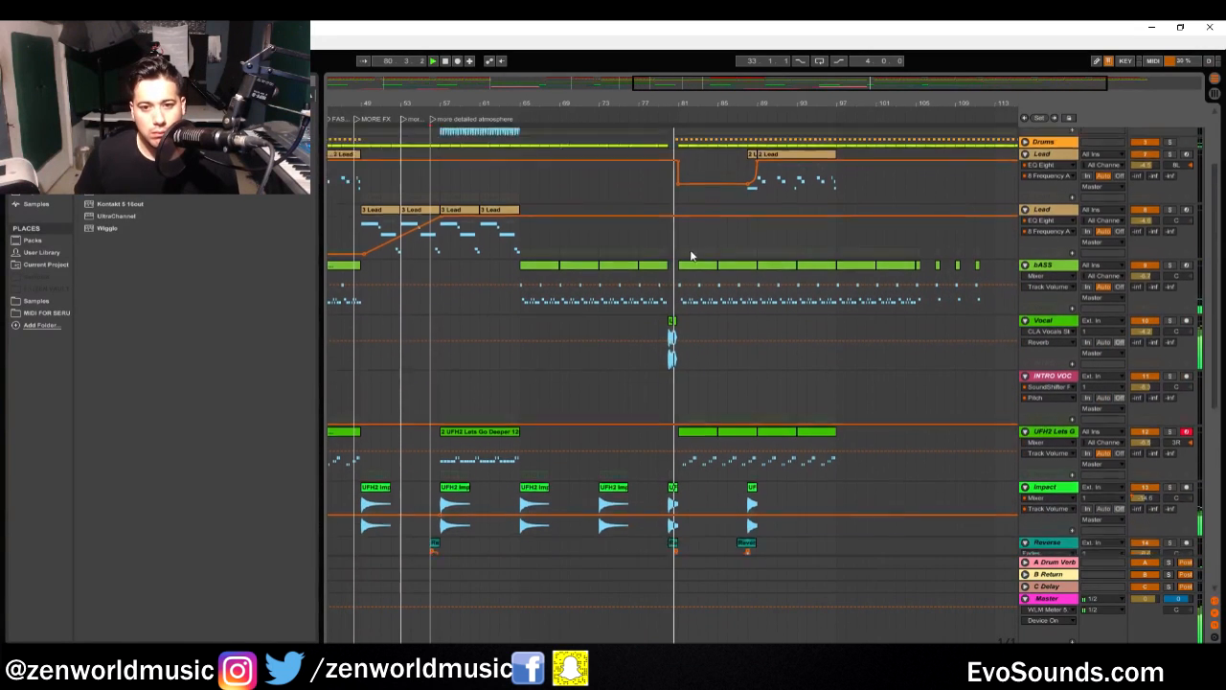
scroll(691, 256, "down", 1)
left_click_drag(814, 88, 850, 130)
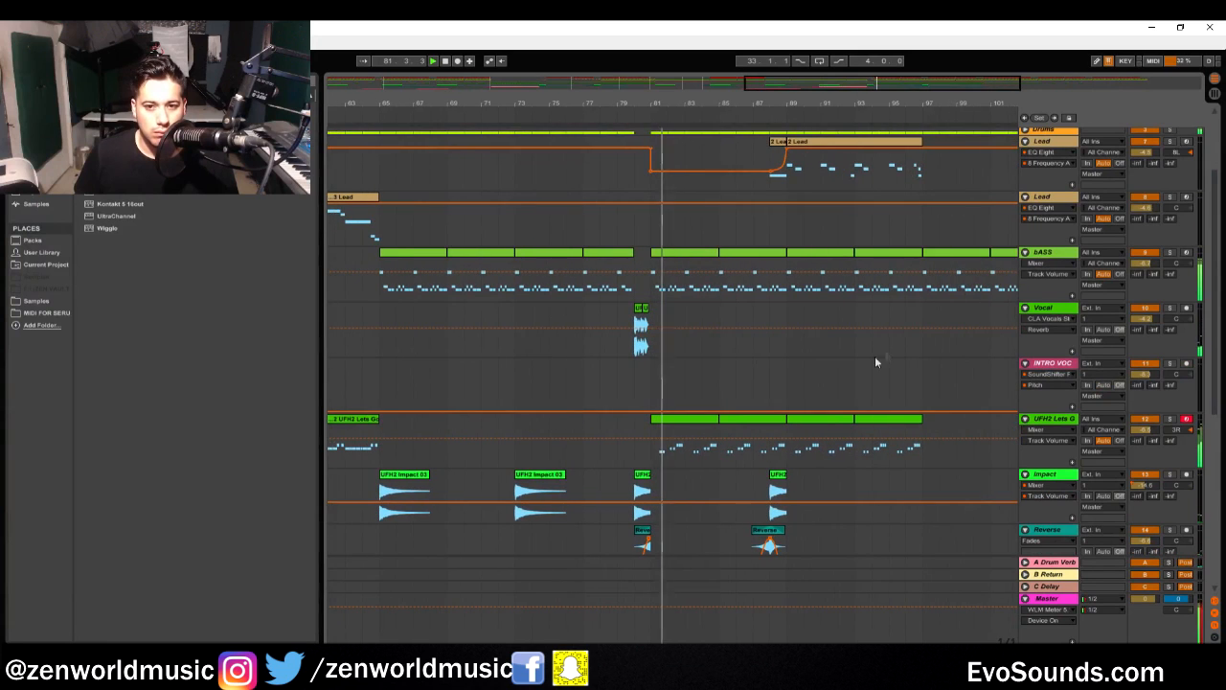
Show the bass track's device chain and display its Amp Dry/Wet automation around bars 67 to 105
left_click(1048, 254)
double_click(1048, 254)
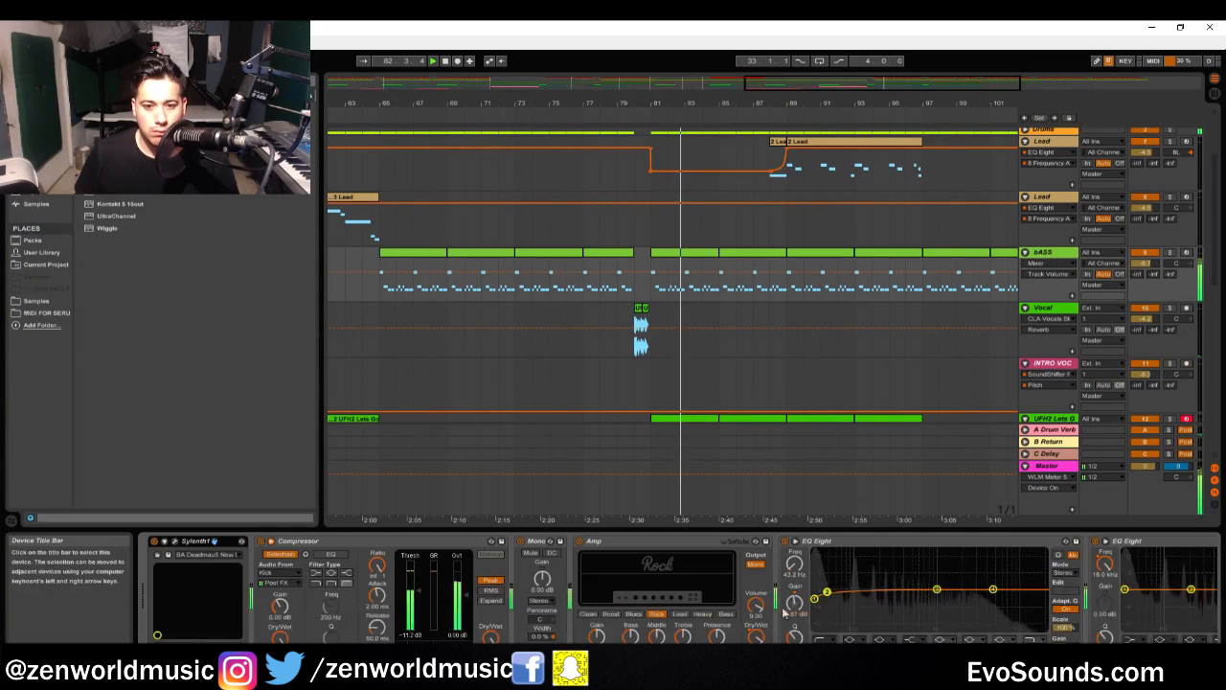
left_click(755, 635)
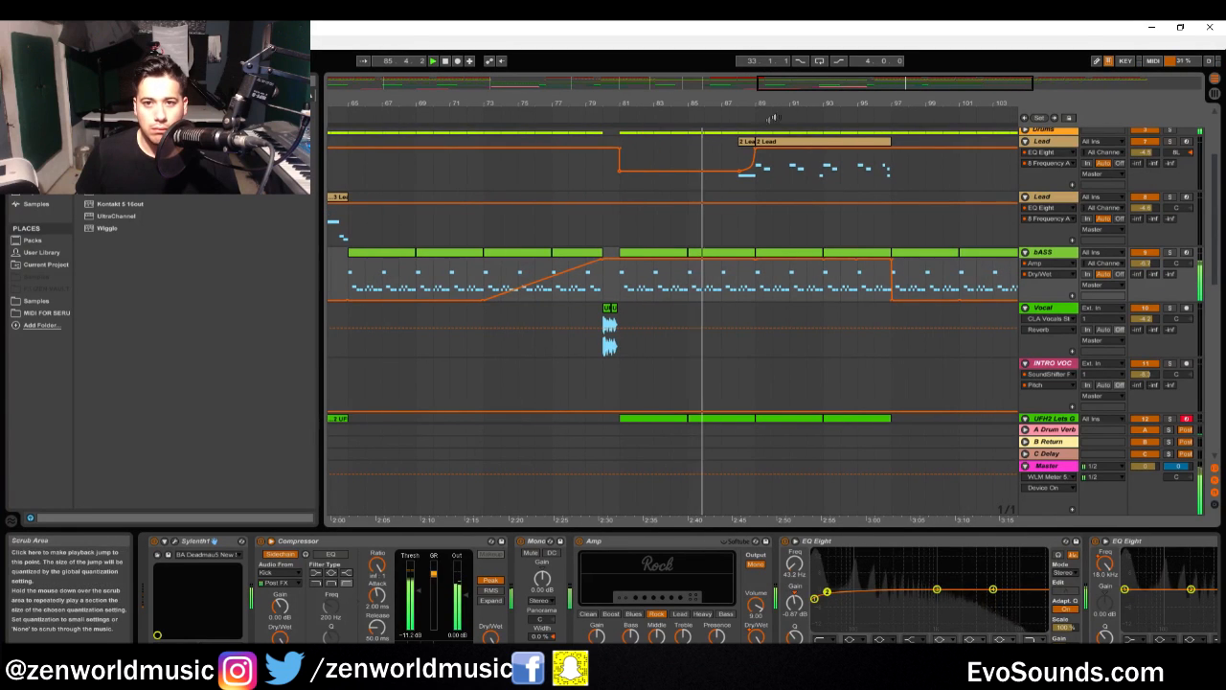
left_click_drag(768, 79, 795, 79)
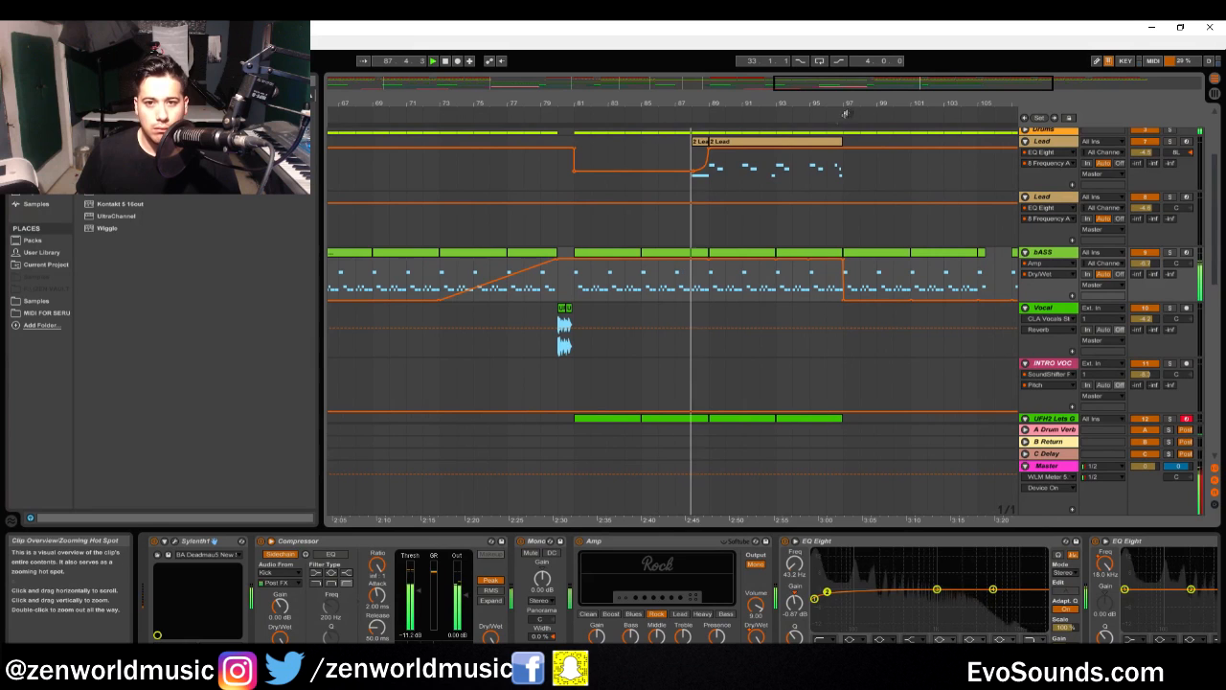
scroll(718, 209, "up", 3)
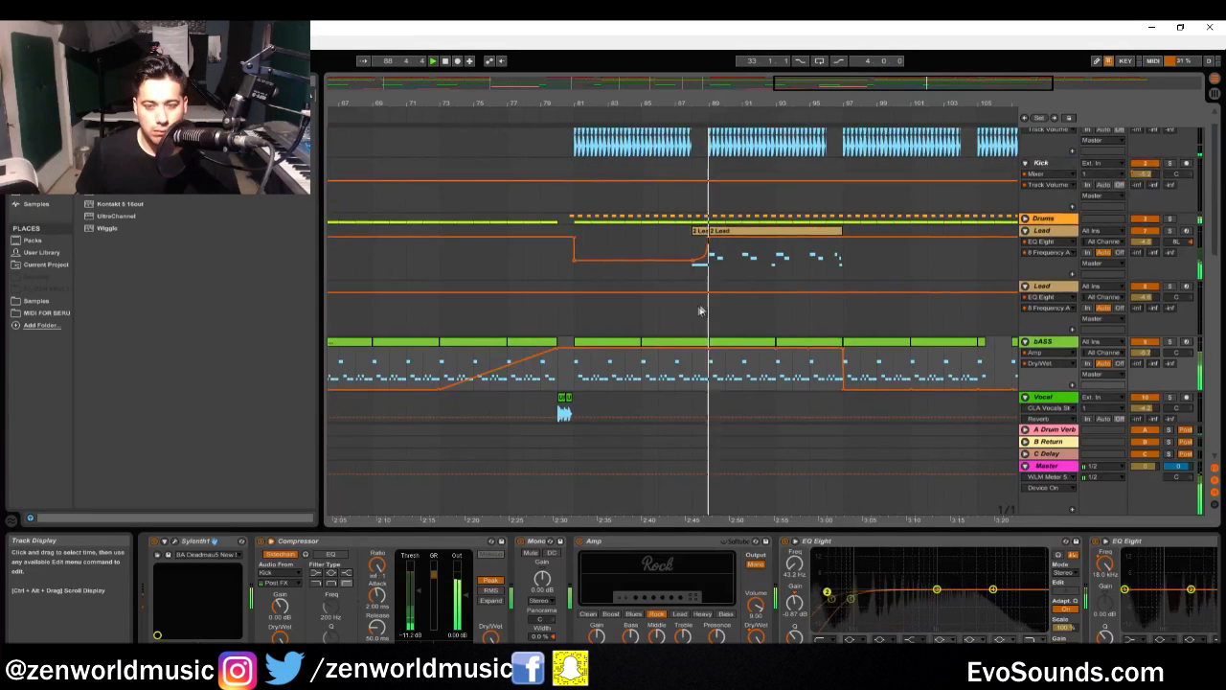
Examine the arrangement from bar 81 to the end across the tracks during playback, comparing the sections and lead parts
left_click_drag(906, 98, 796, 99)
left_click(788, 169)
key("space")
key("space")
scroll(765, 296, "down", 10)
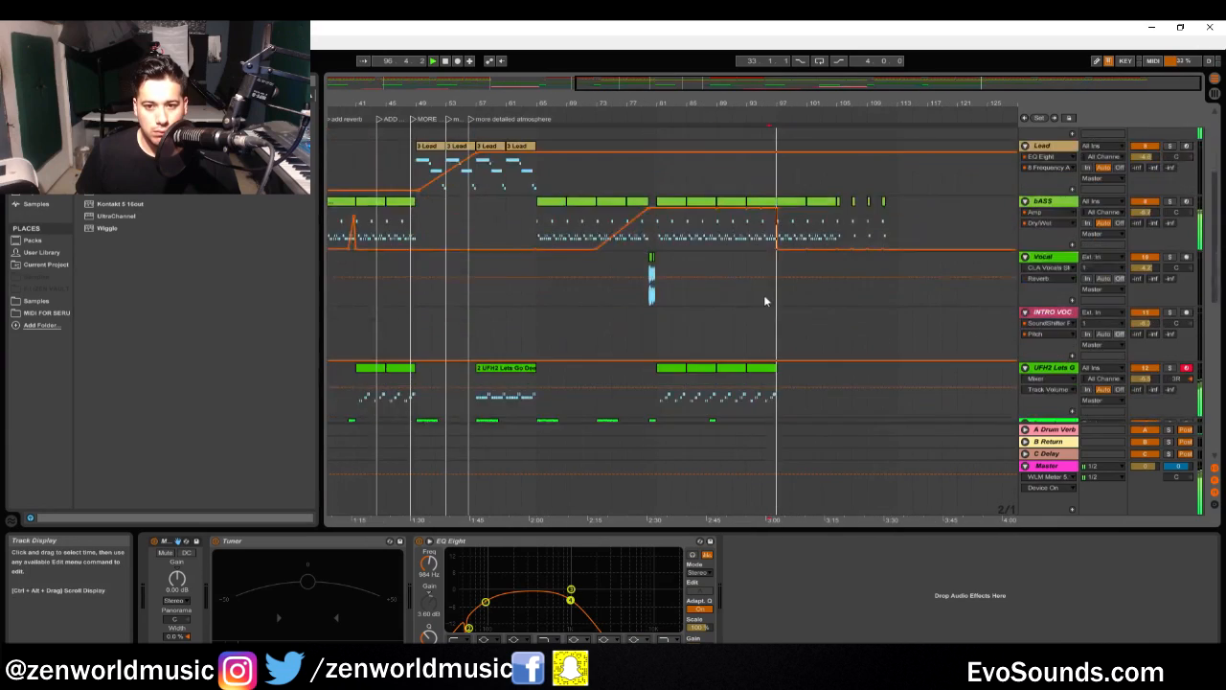
scroll(721, 307, "up", 10)
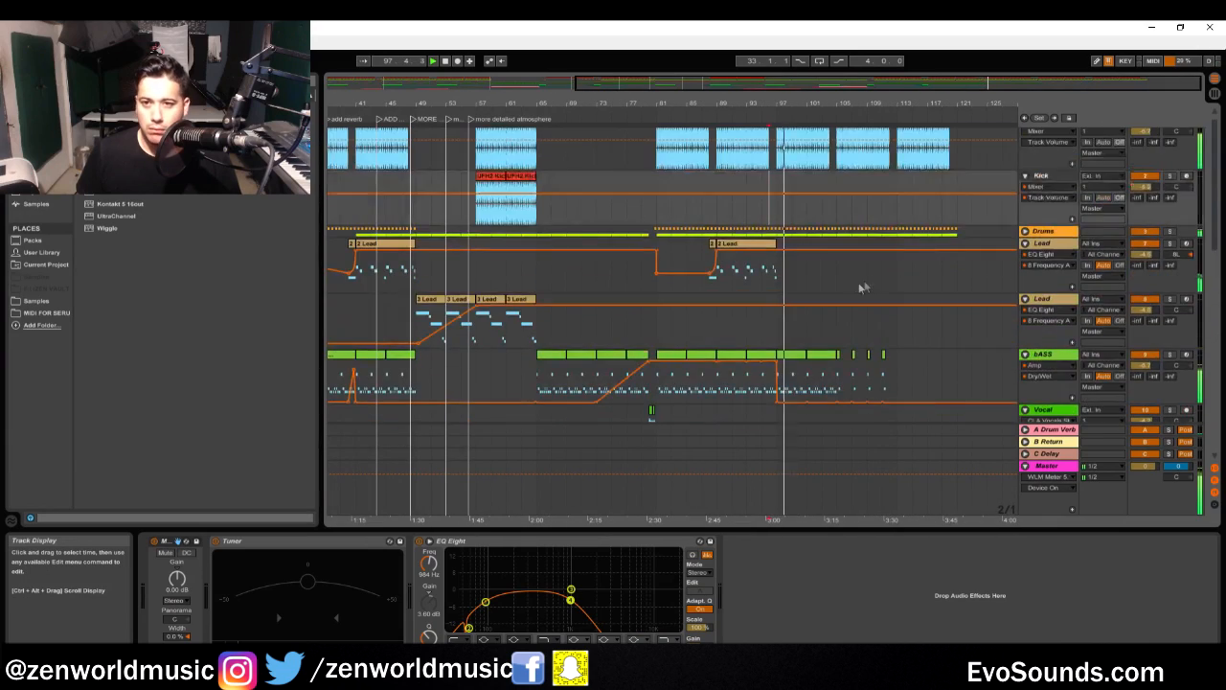
left_click_drag(927, 89, 972, 169)
left_click_drag(1022, 84, 833, 83)
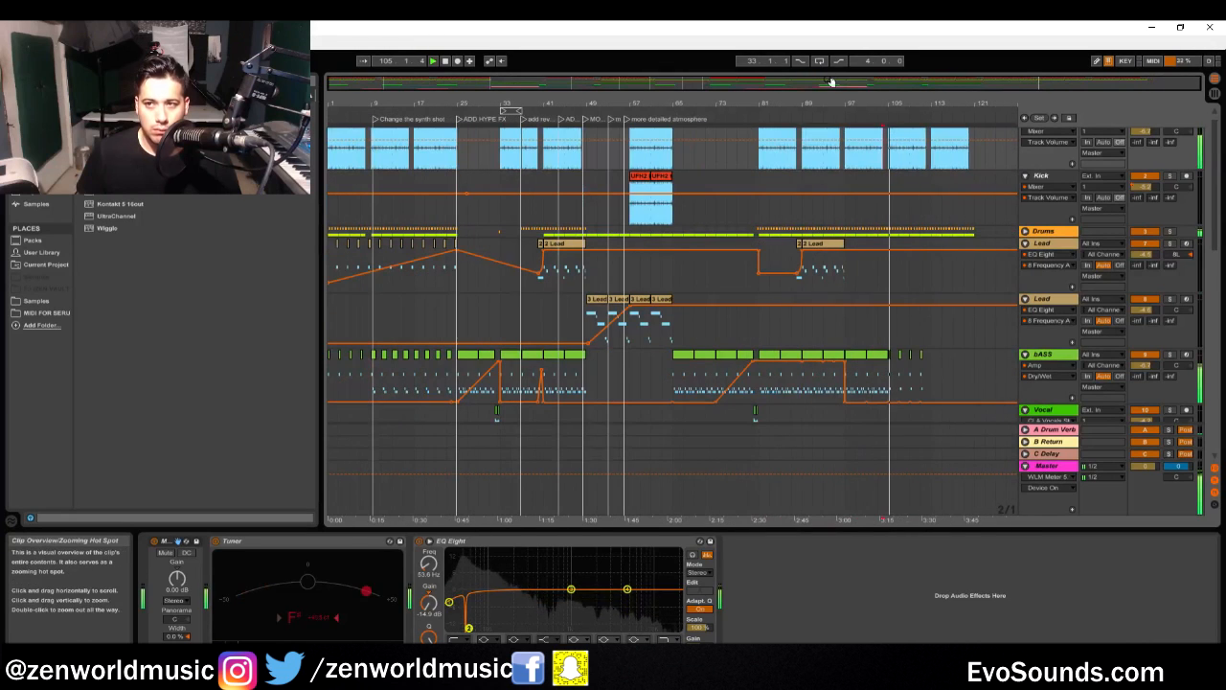
left_click(587, 300)
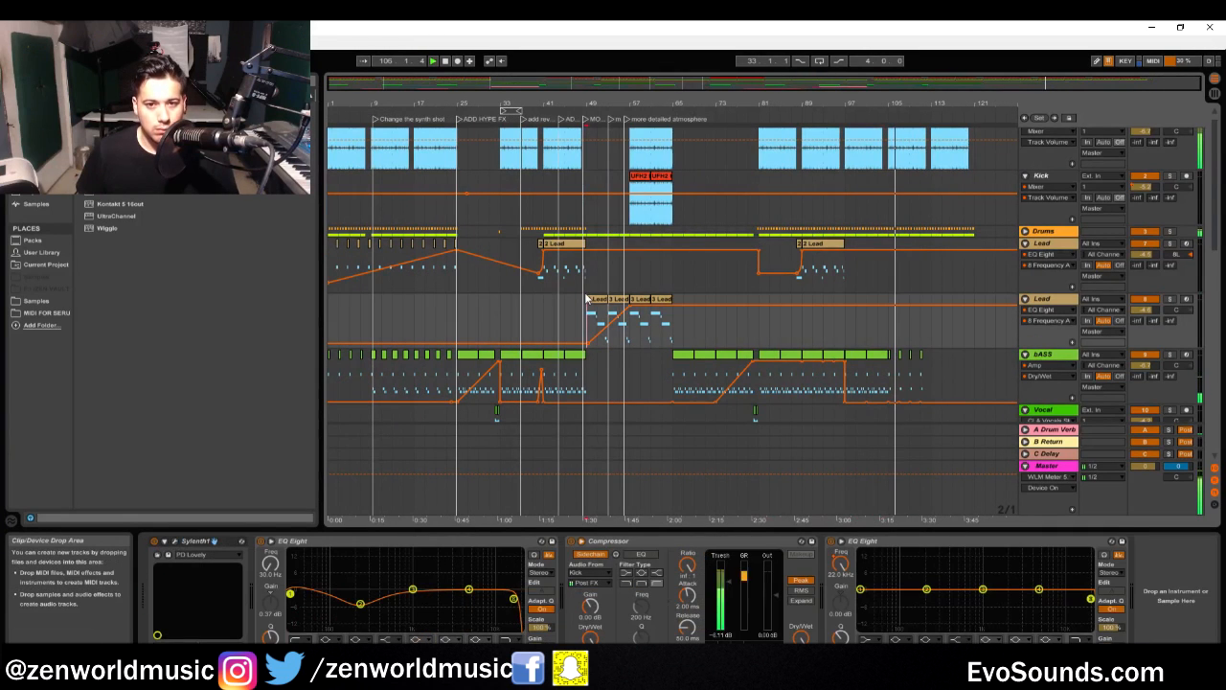
Try lengthening the first Lead track's short clip just before bar 9, at the "Change the synth shot" locator
mouse_move(531, 82)
left_mouse_down()
mouse_move(531, 108)
mouse_move(531, 83)
left_mouse_up()
left_click_drag(402, 104, 493, 144)
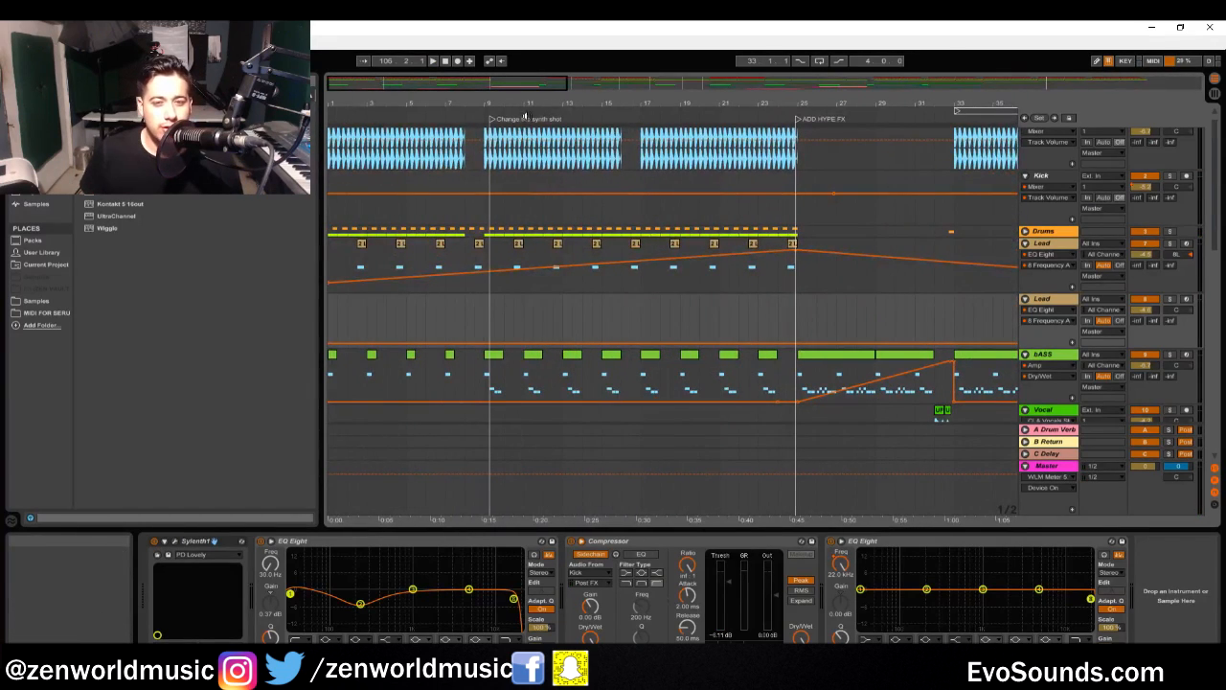
left_click(481, 248)
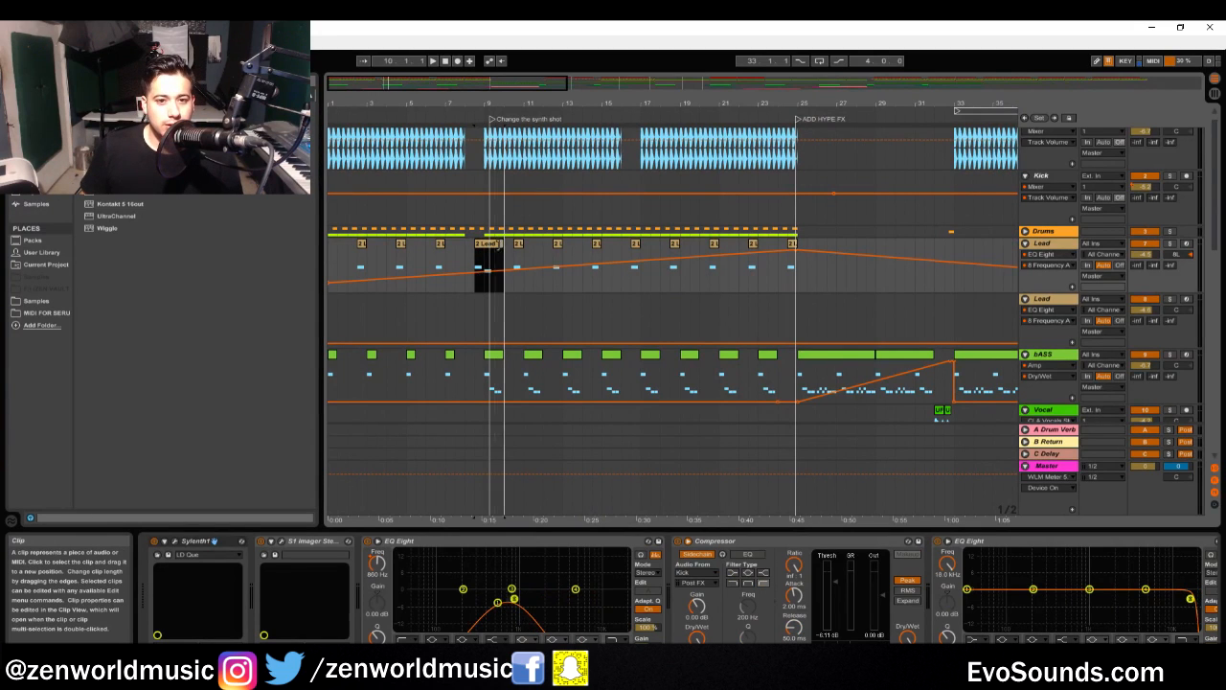
left_click_drag(494, 245, 485, 296)
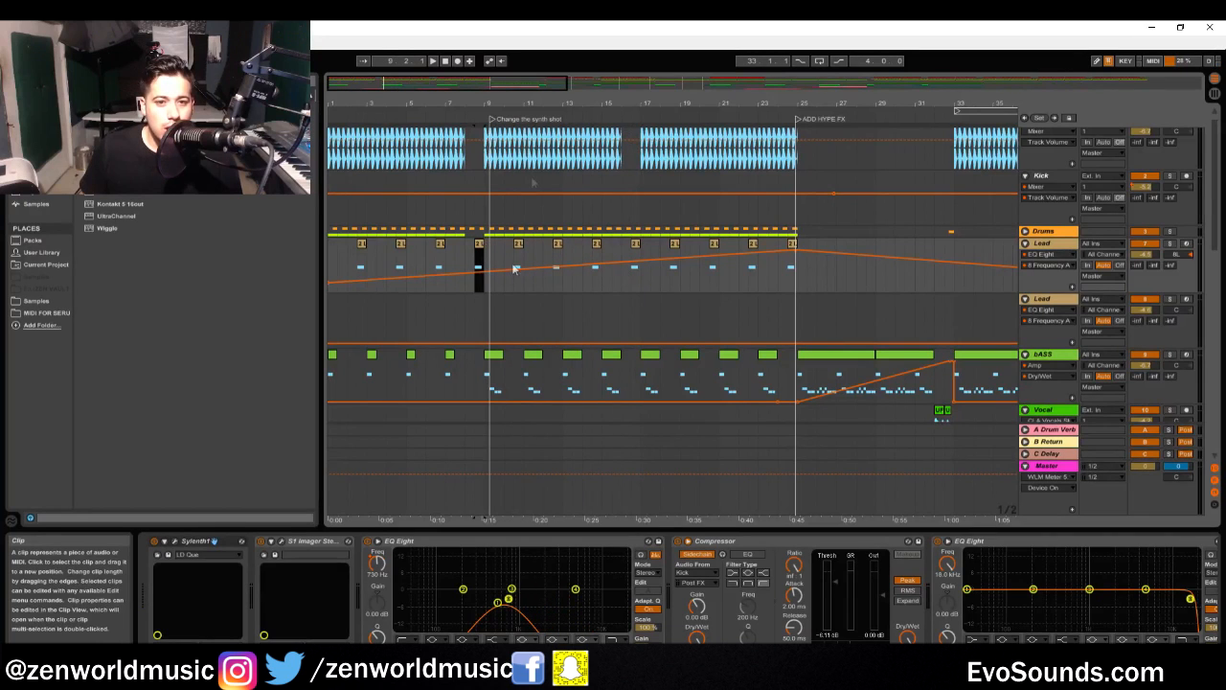
Change the first Lead track's short clip just before bar 13 so that it plays a lower note
mouse_move(447, 93)
left_mouse_down()
mouse_move(432, 120)
mouse_move(429, 88)
left_mouse_up()
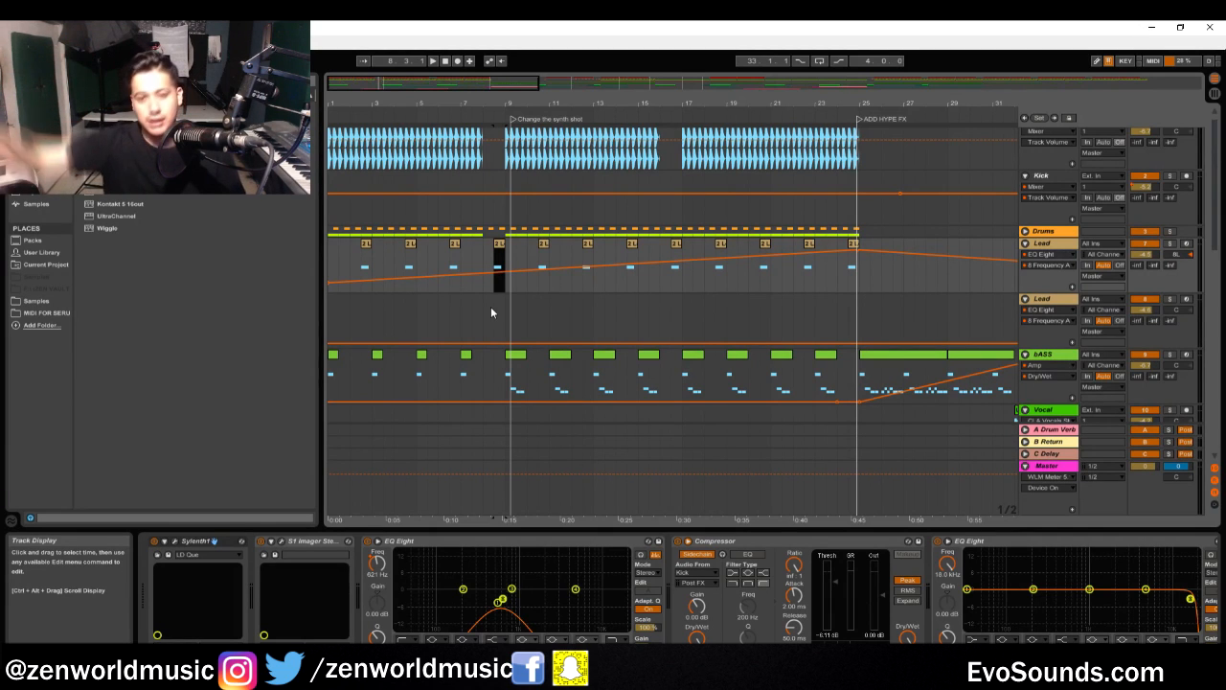
left_click(541, 246)
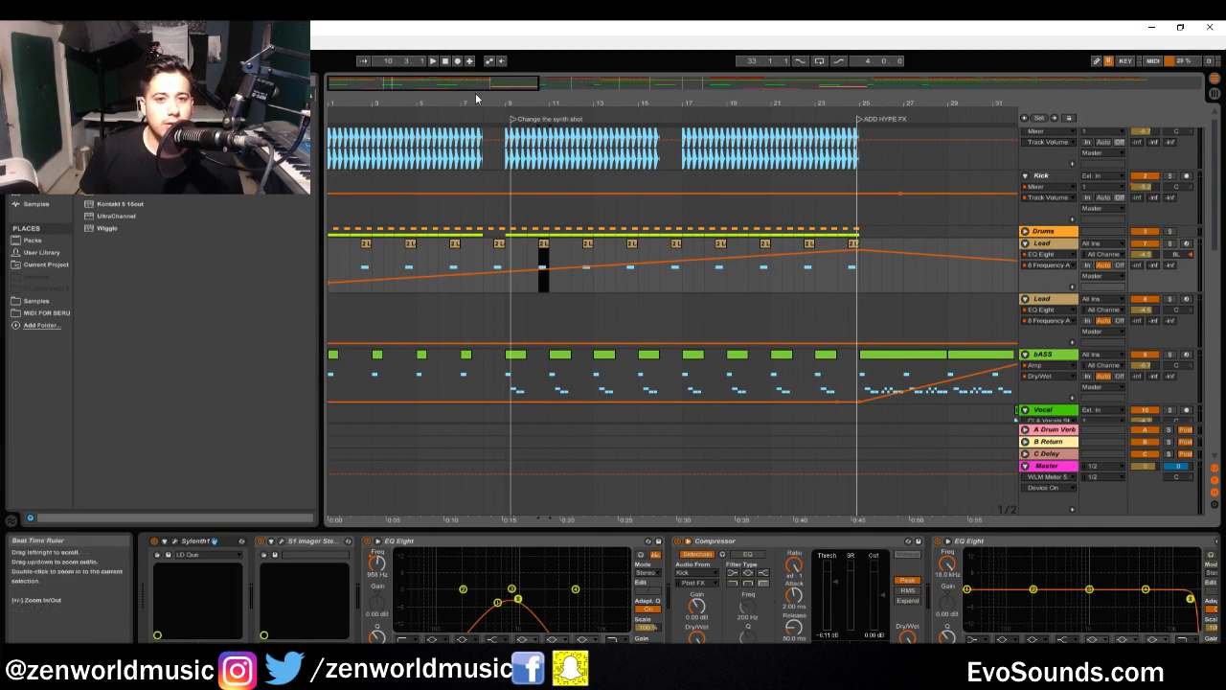
left_click_drag(473, 92, 471, 216)
left_click(421, 288)
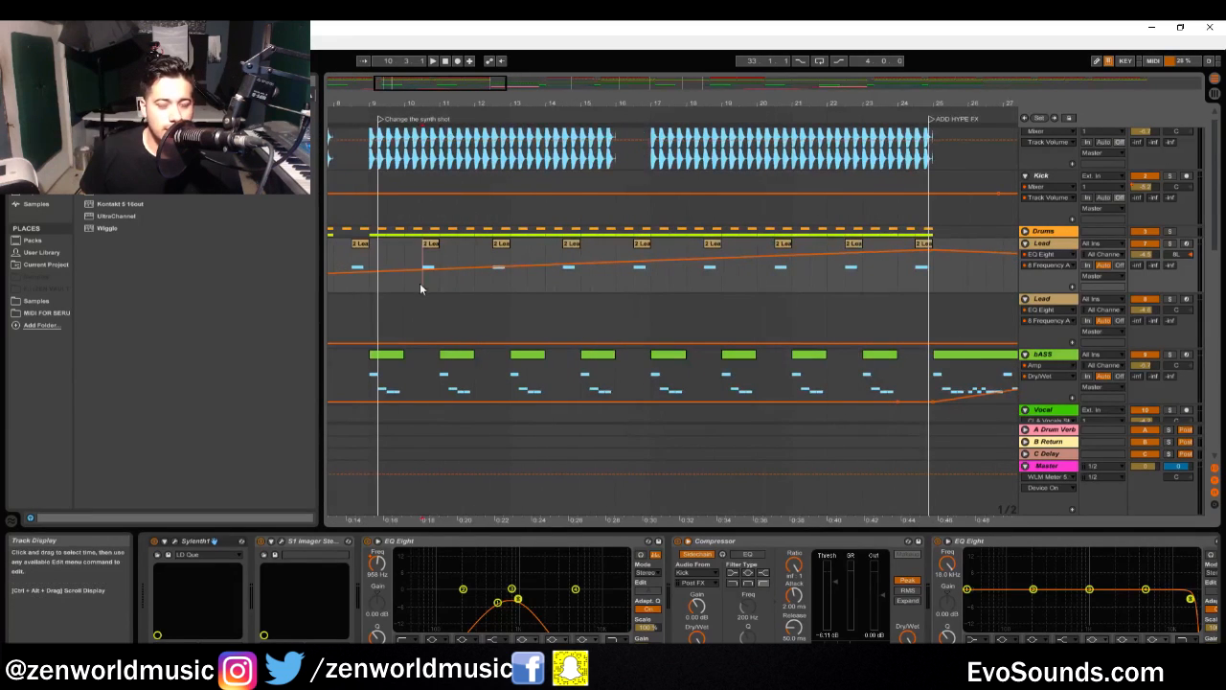
double_click(503, 246)
key("shift+Right")
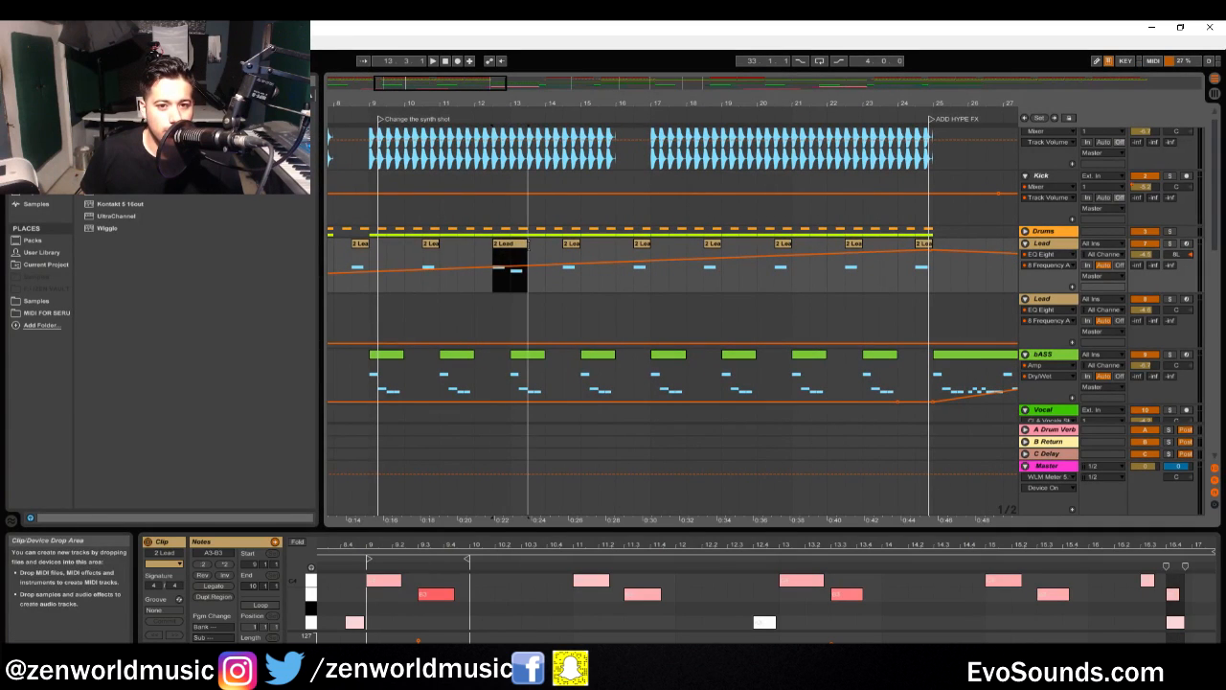
left_click(473, 263)
key("space")
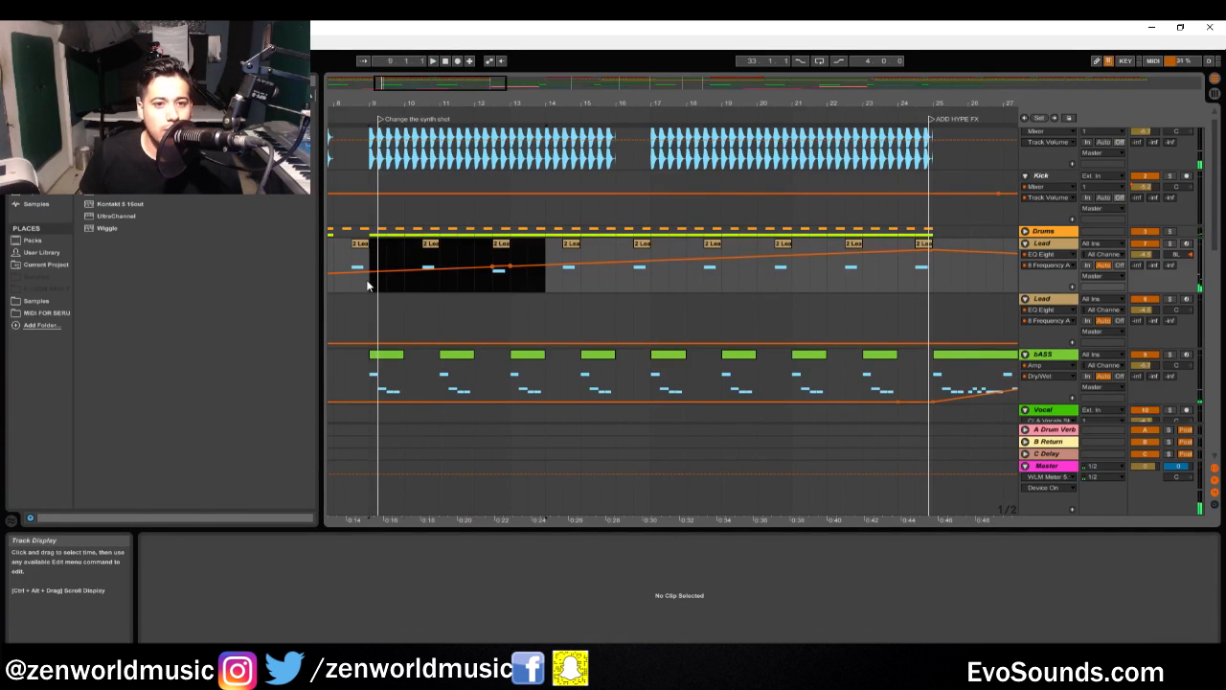
left_click_drag(367, 285, 369, 286)
key("ctrl+d")
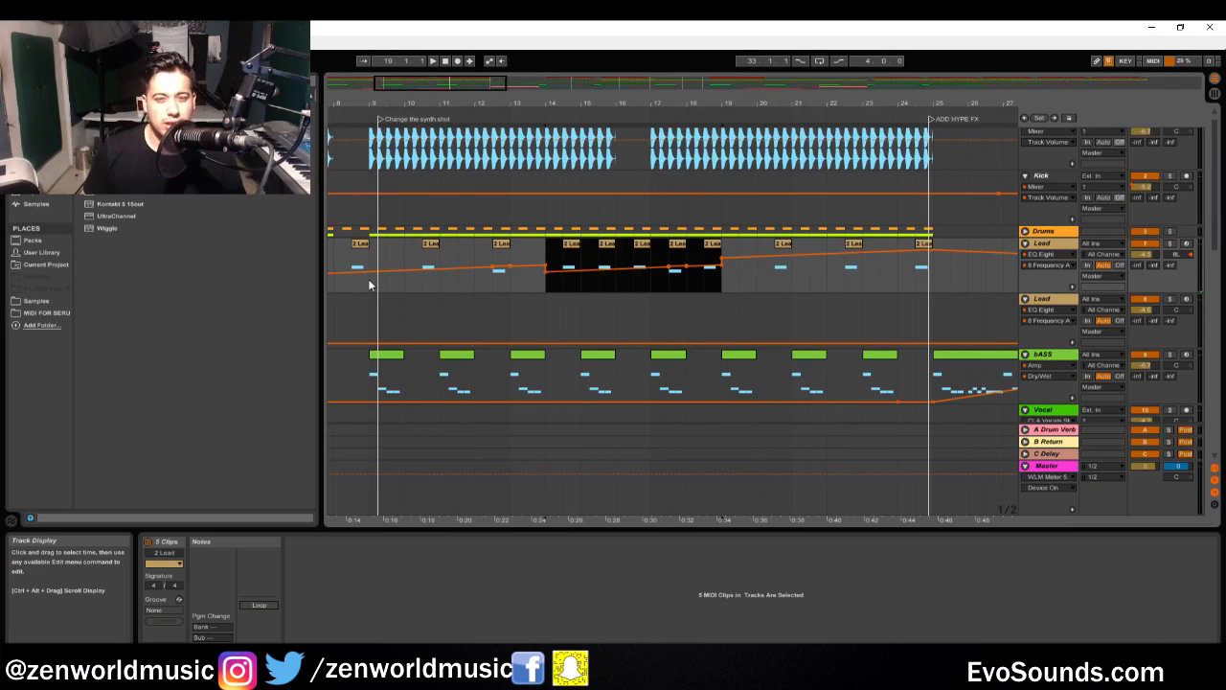
key("ctrl+z")
left_click(404, 283)
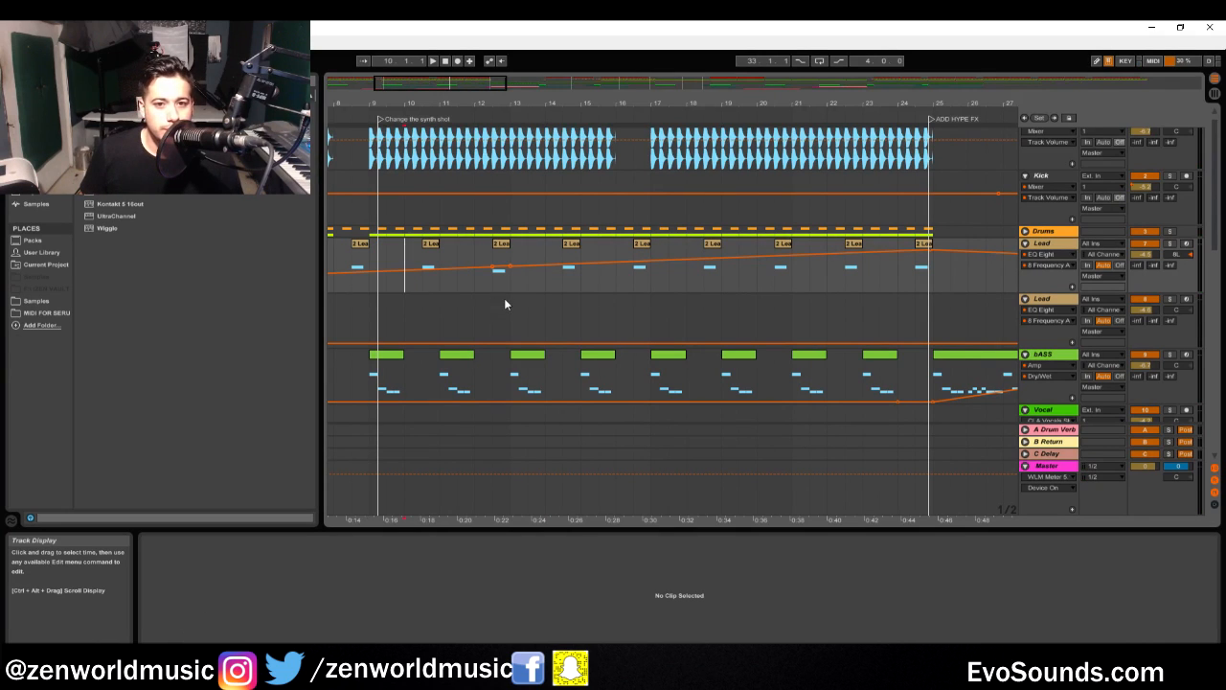
Duplicate bars 9 to 13 of the first Lead track into bars 13 to 17 and remove the copied filter automation breakpoints
left_click_drag(639, 279, 365, 285)
key("Delete")
key("ctrl+d")
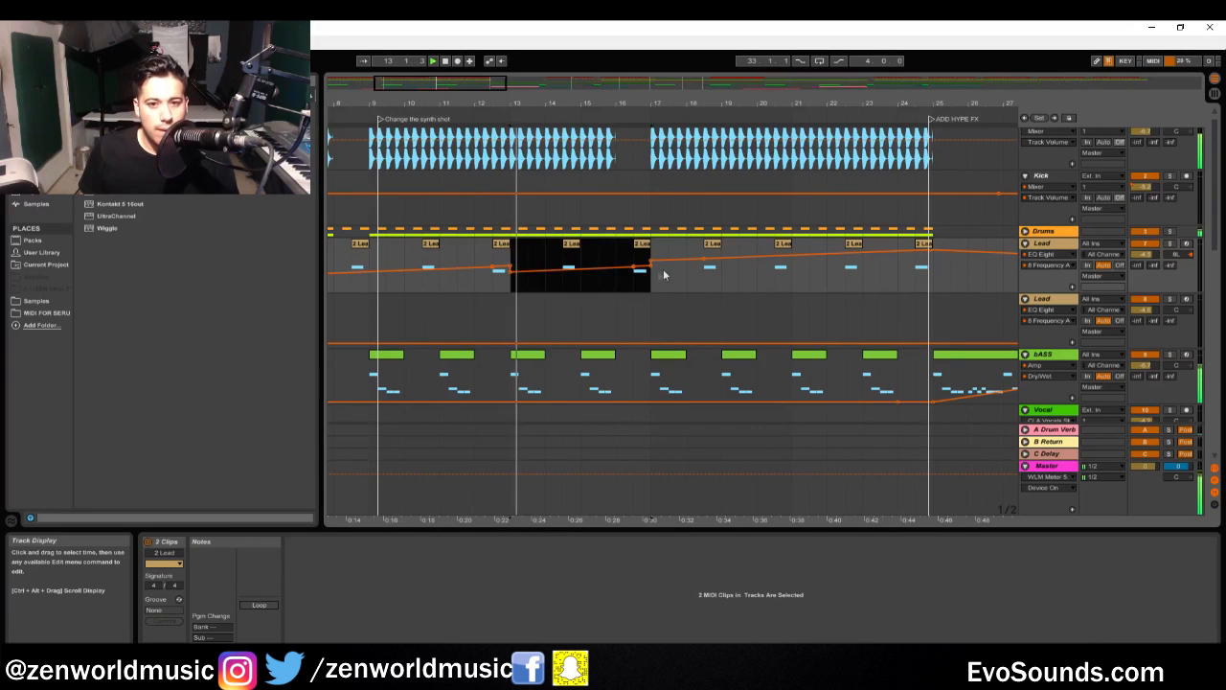
left_click(557, 256)
left_click_drag(509, 275, 670, 278)
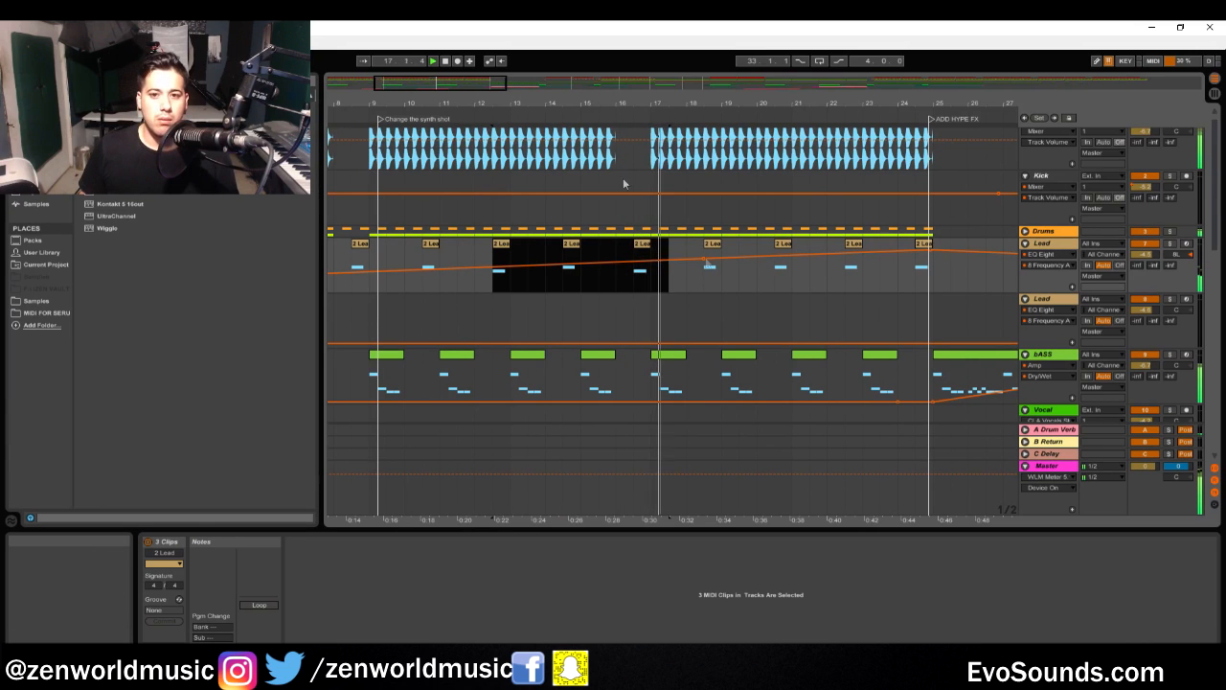
Duplicate the Lead track's bars 13 to 17 twice to fill up to bar 25, clearing the copied automation breakpoints
left_click_drag(650, 278, 509, 275)
key("ctrl+d")
key("ctrl+d")
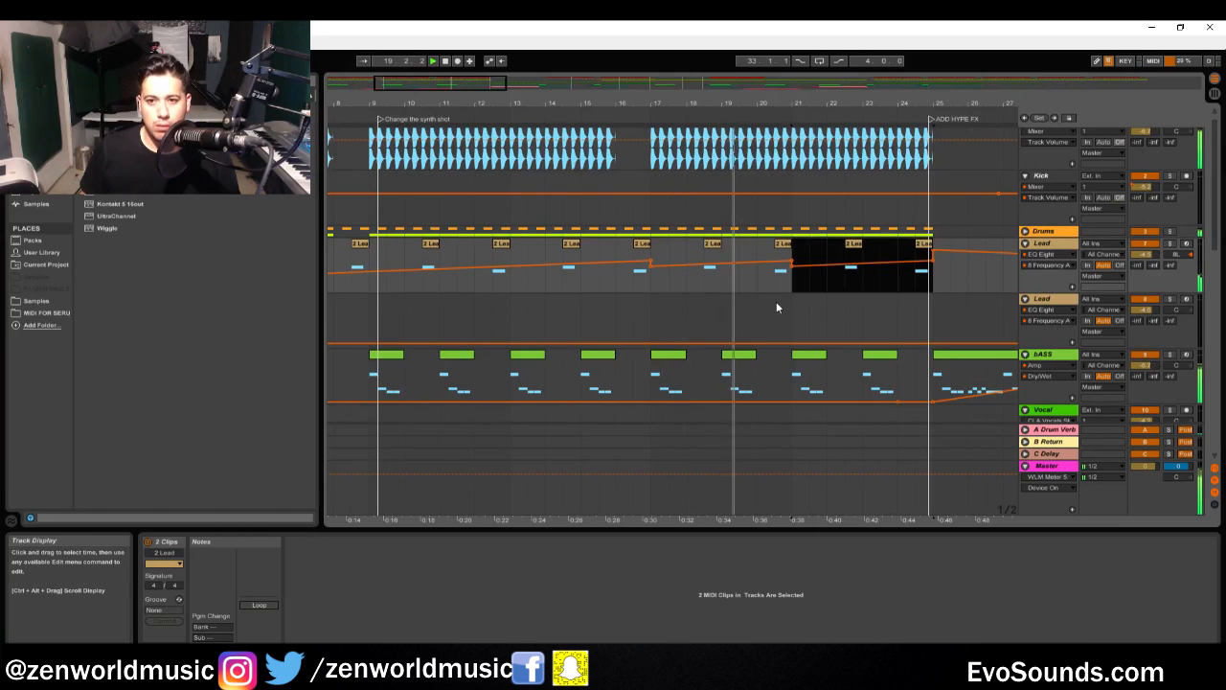
left_click_drag(649, 281, 934, 284)
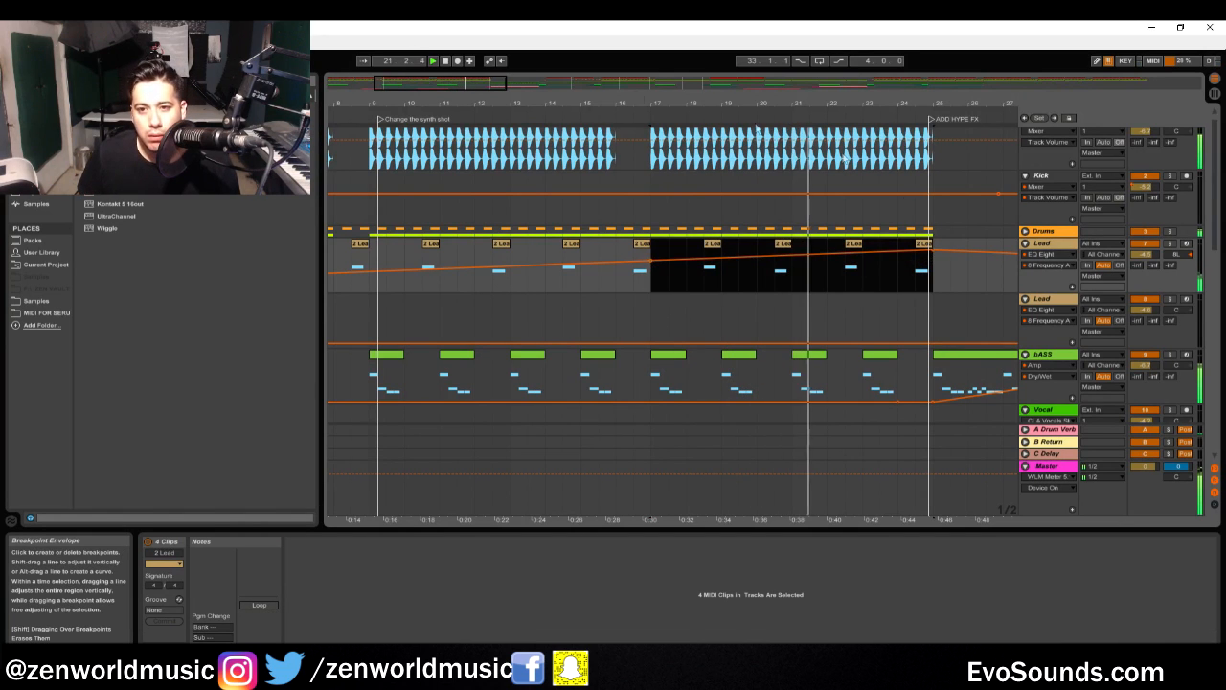
Inspect the devices of the first Lead track and the C Delay return, and play from bar 17 with the mixer shown
key("minus")
key("minus")
left_click(1048, 245)
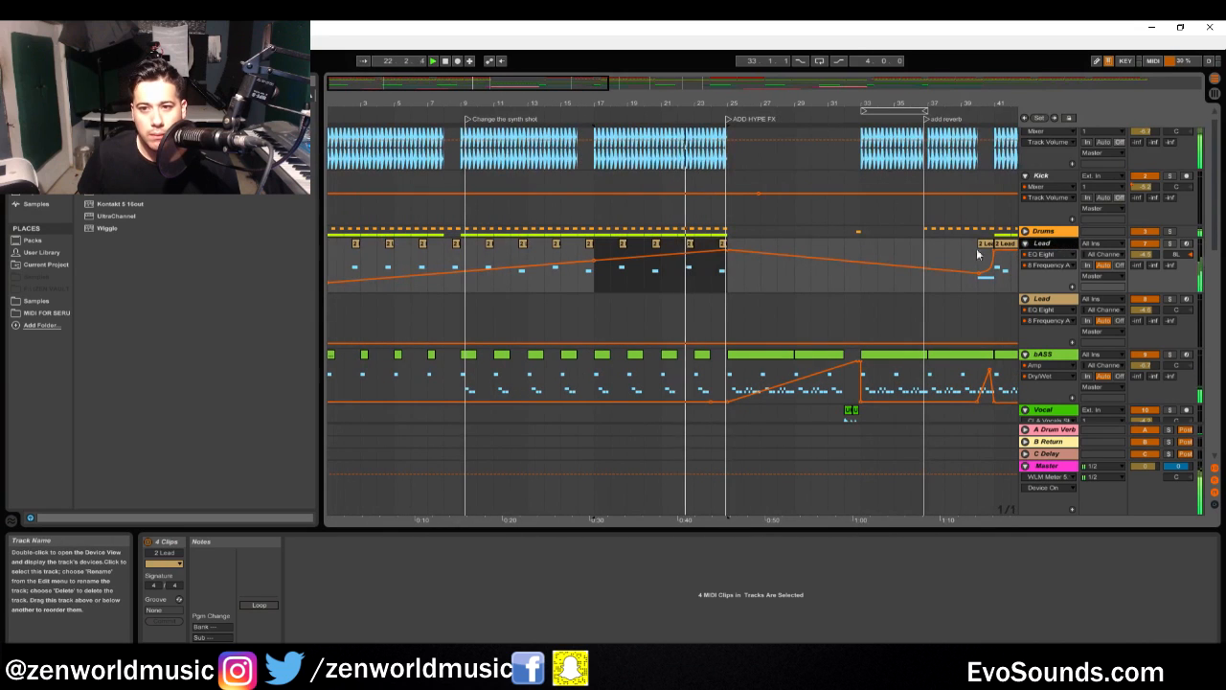
double_click(1044, 246)
key("space")
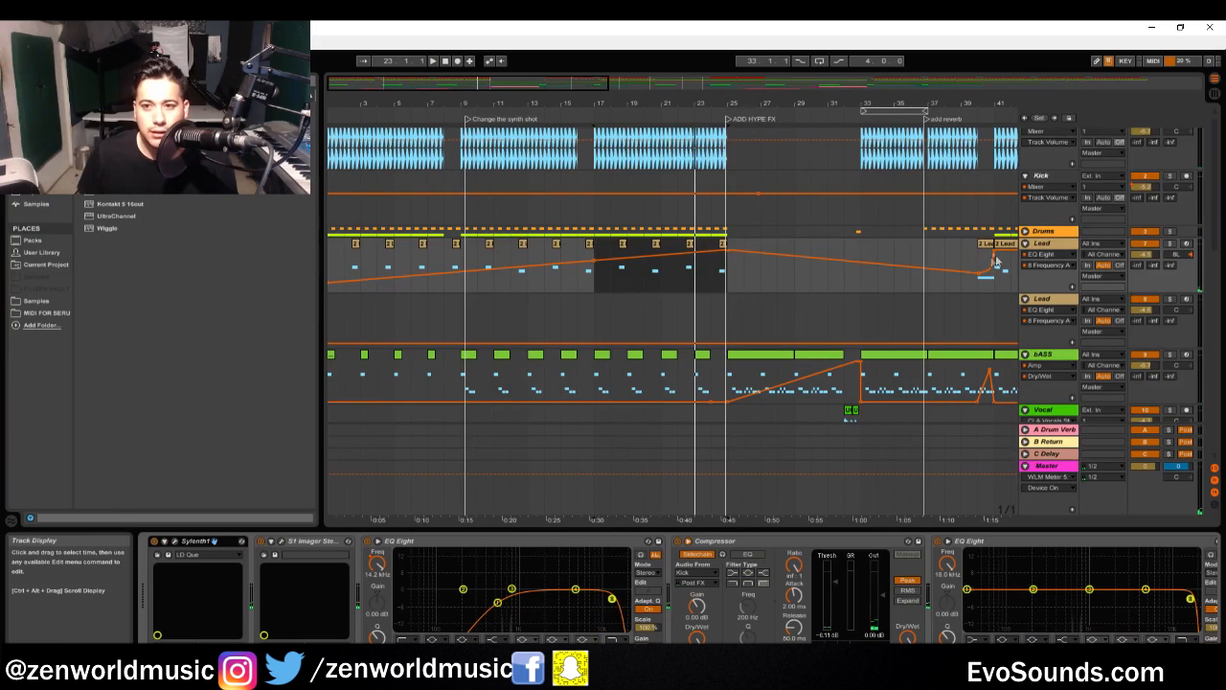
key("Tab")
left_click(1095, 90)
key("Tab")
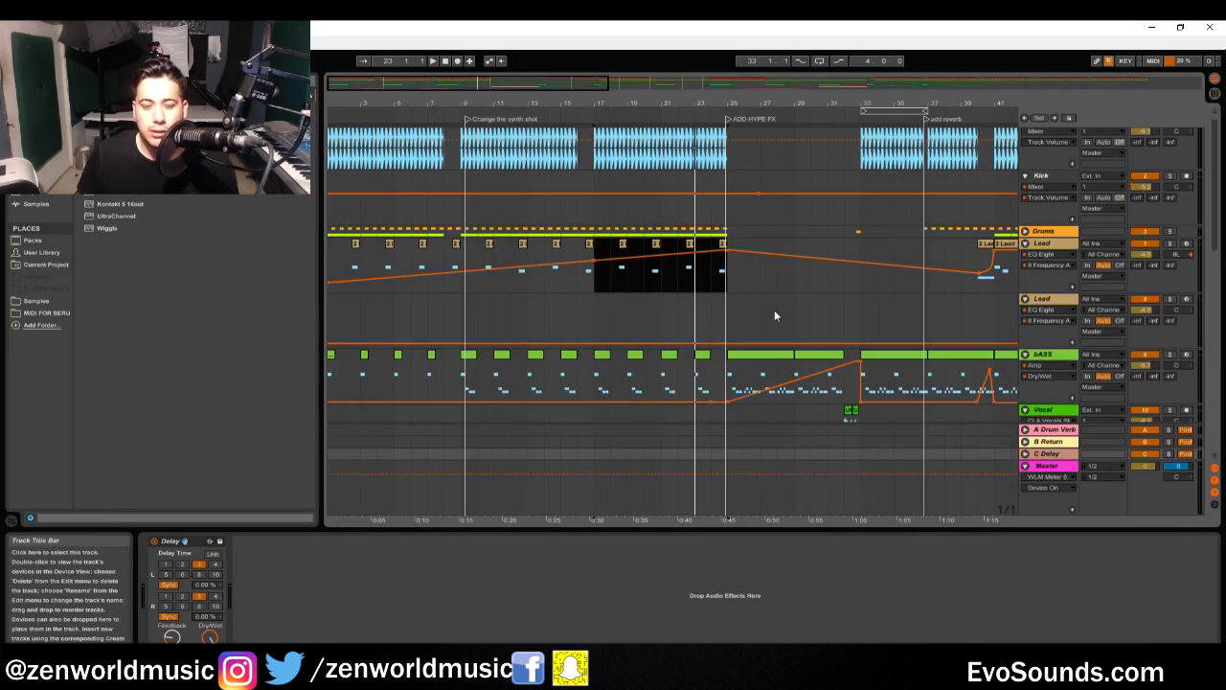
key("Tab")
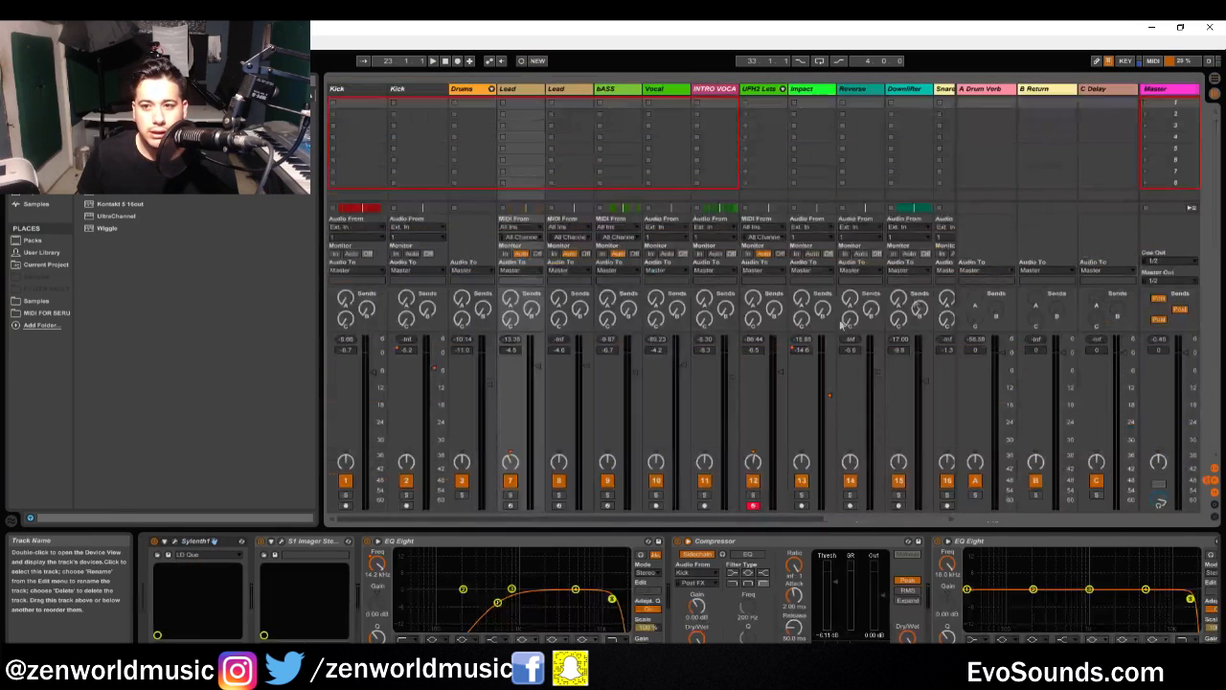
left_click(514, 91)
key("space")
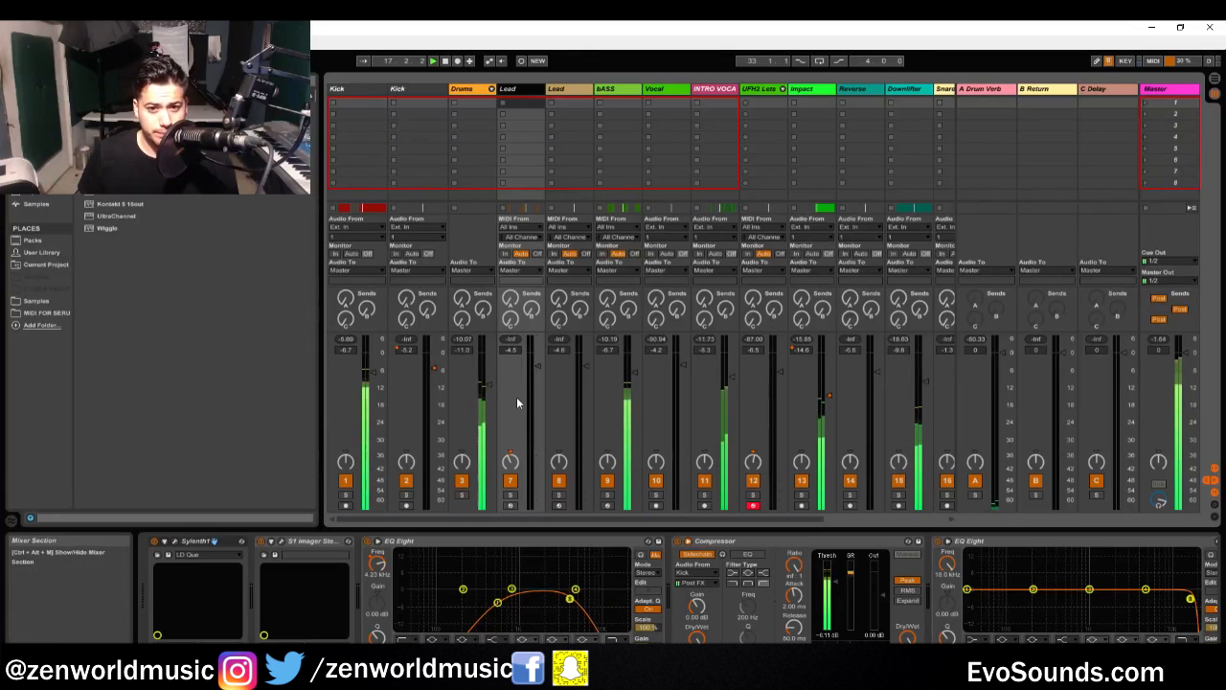
Rename the second Lead track, whose clips play in the break, as "Pad"
left_click(563, 91)
key("Tab")
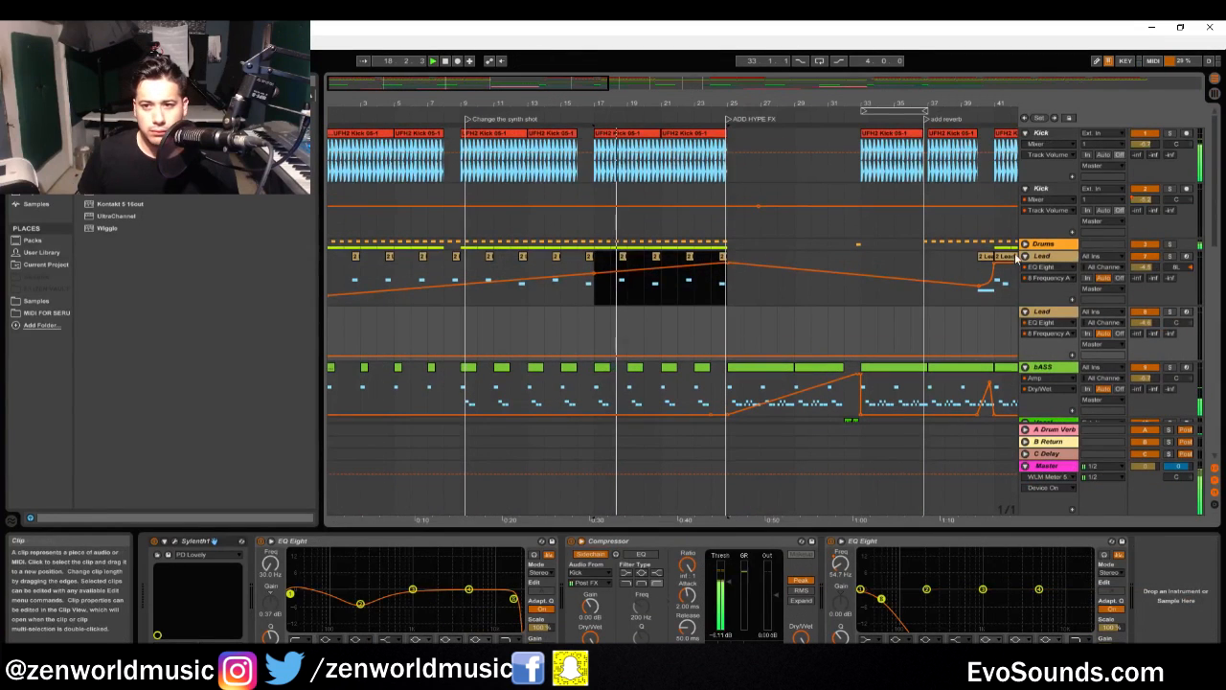
left_click(1047, 314)
left_click(1047, 313)
left_click_drag(706, 88, 706, 59)
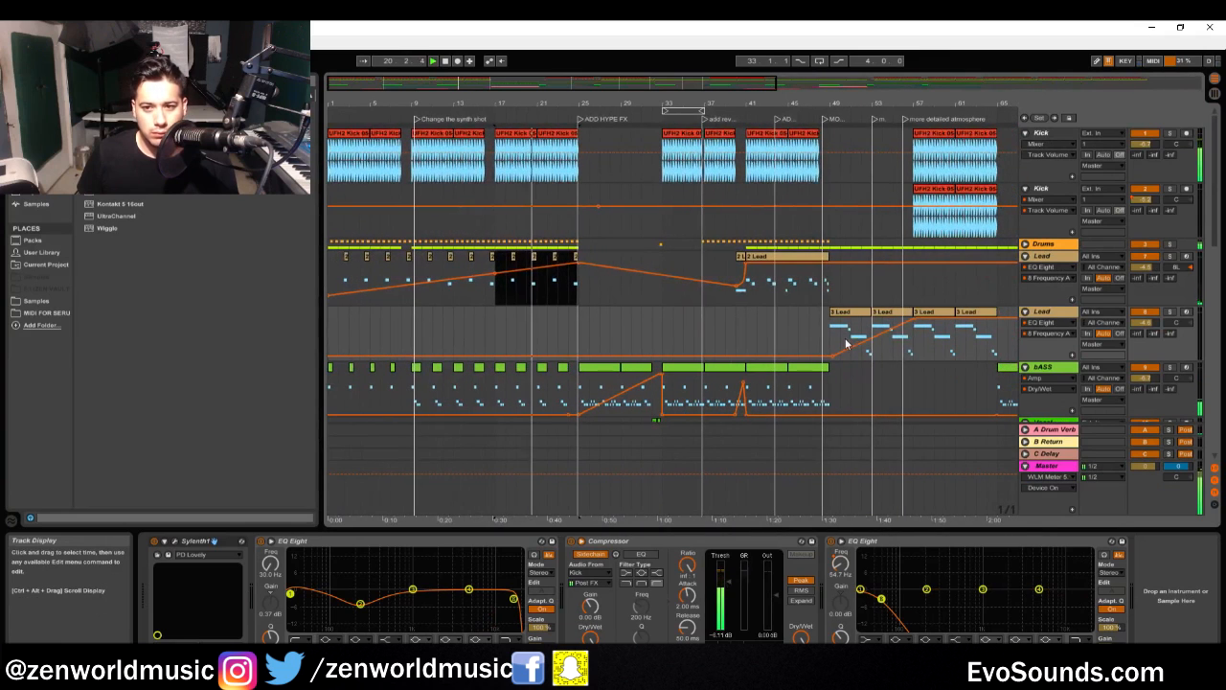
left_click(1052, 312)
key("space")
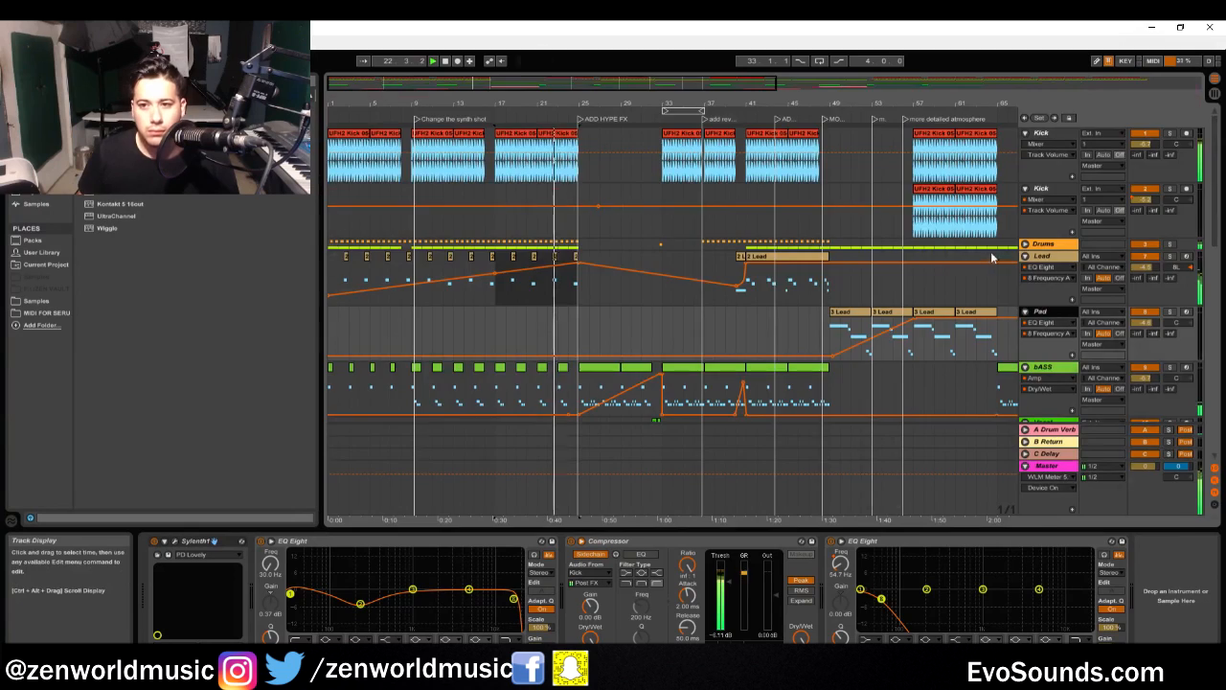
Raise the Lead track's send to the C Delay return and listen to the delayed synth shots from bar 17
key("Tab")
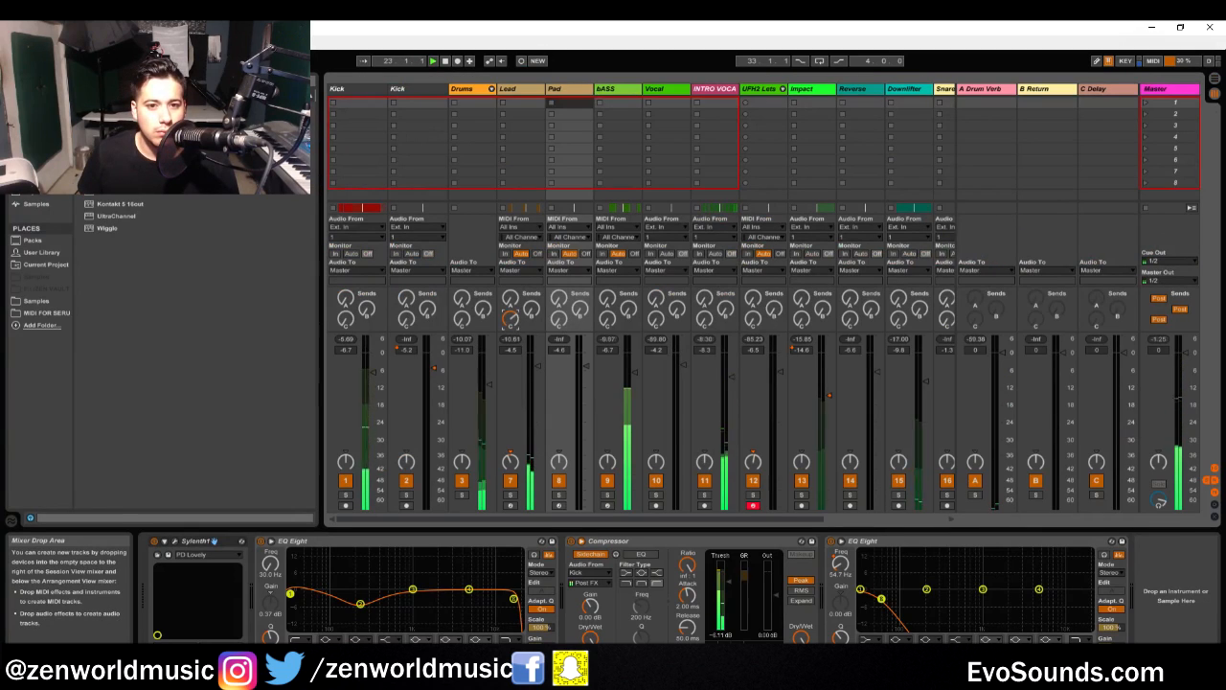
key("Tab")
left_click_drag(525, 83, 526, 144)
key("Tab")
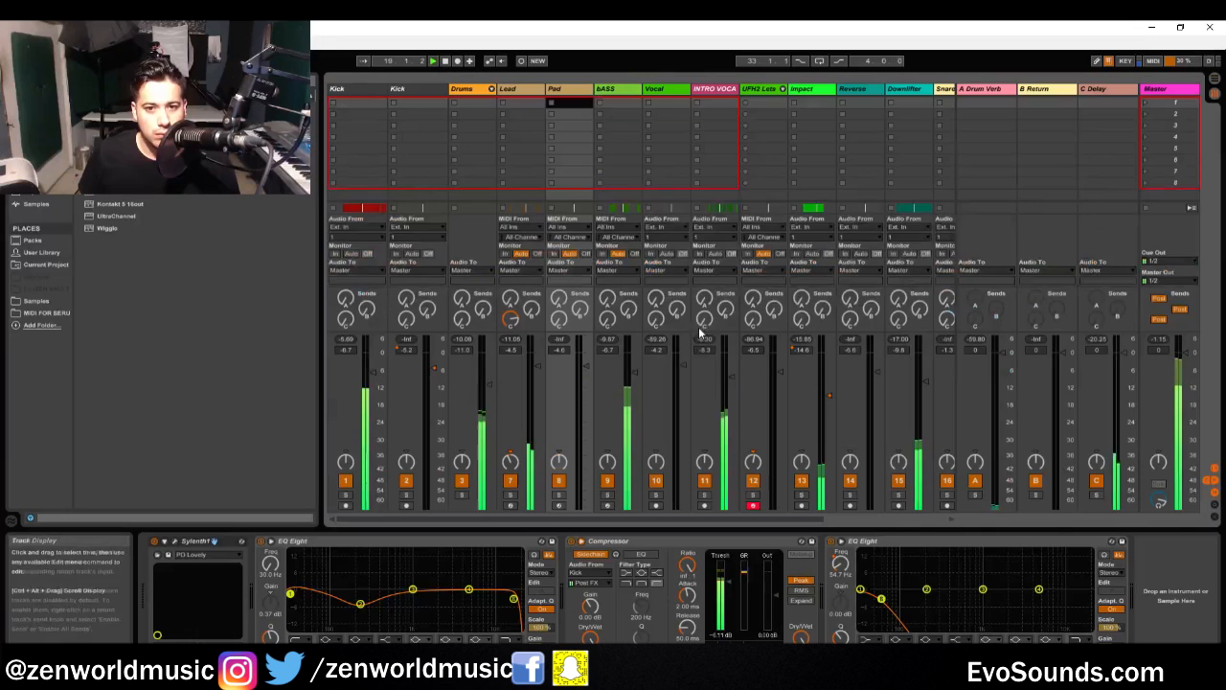
key("space")
Replace the Delay device on return track C with a Ping Pong Delay
left_click(1115, 90)
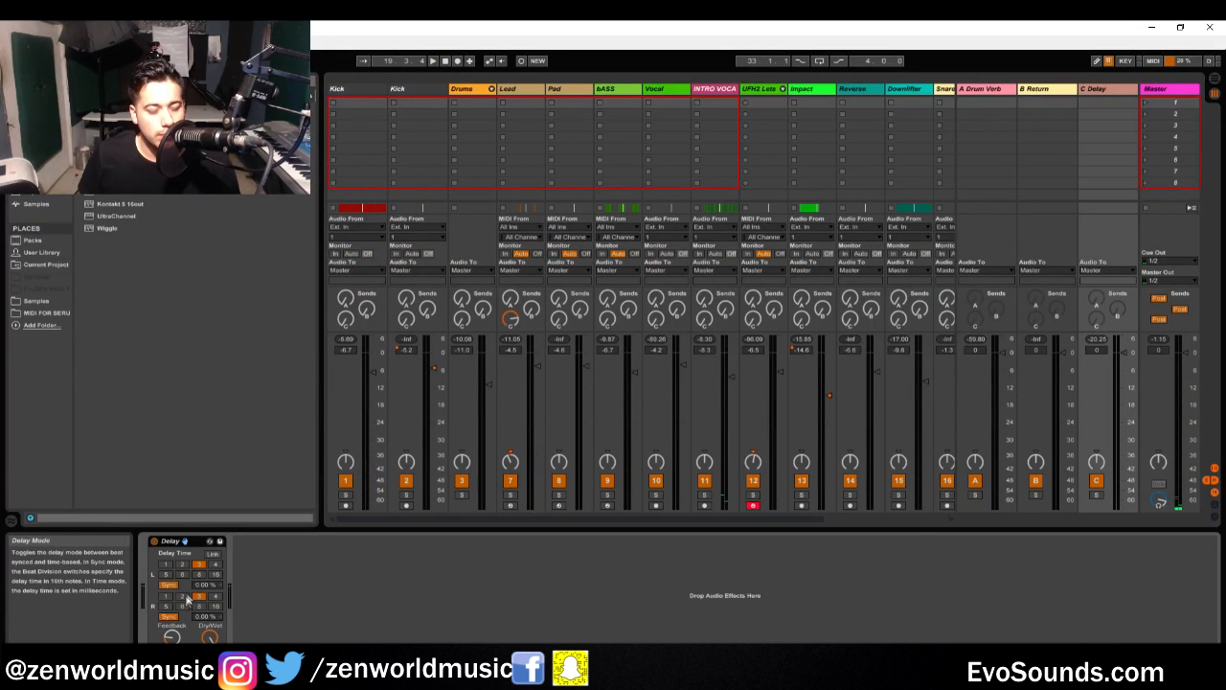
left_click(180, 541)
key("Delete")
left_click(34, 146)
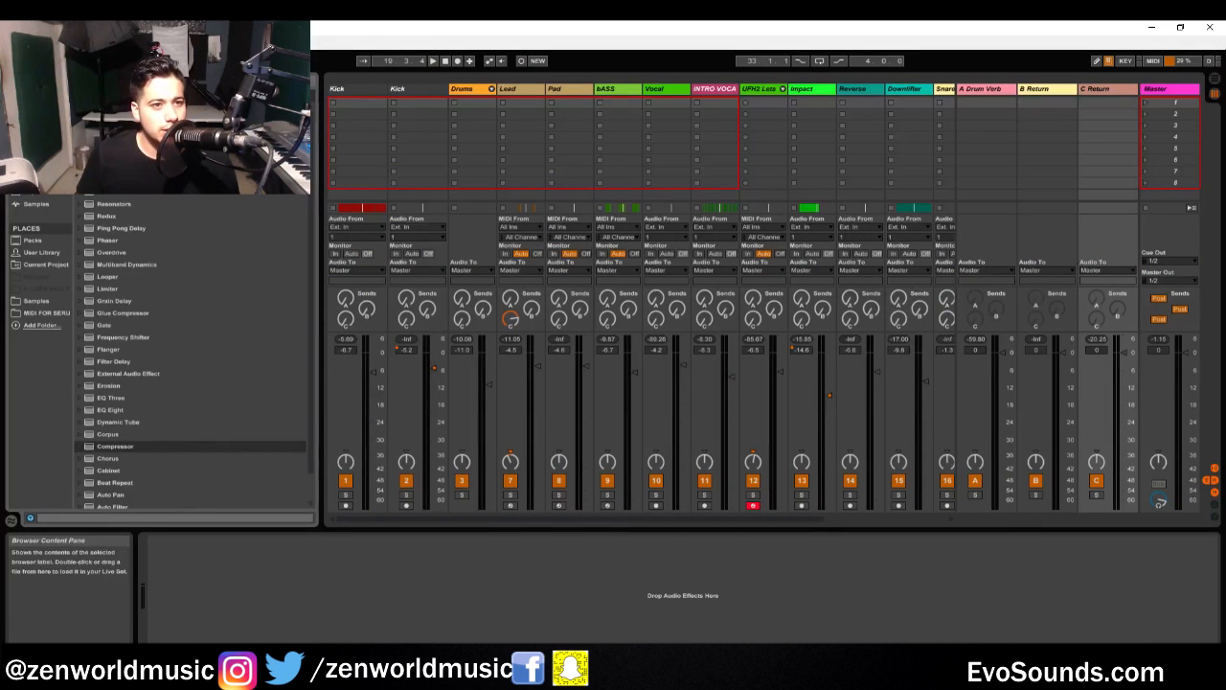
key("ctrl+f")
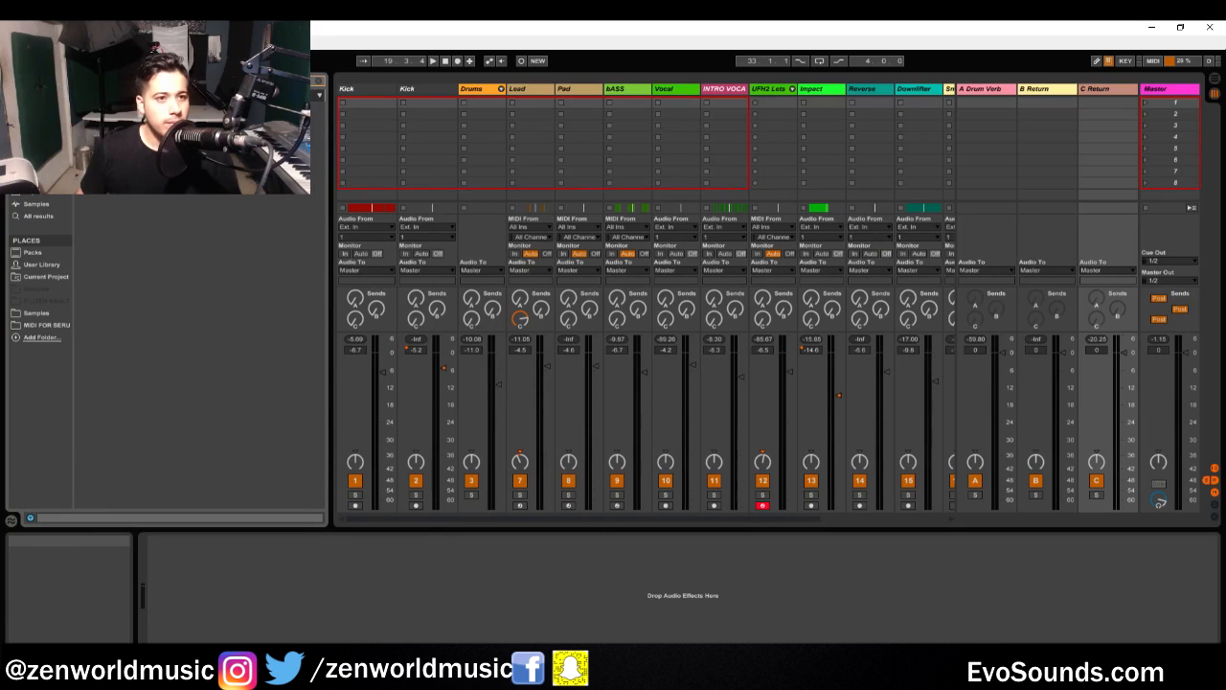
key("ctrl+z")
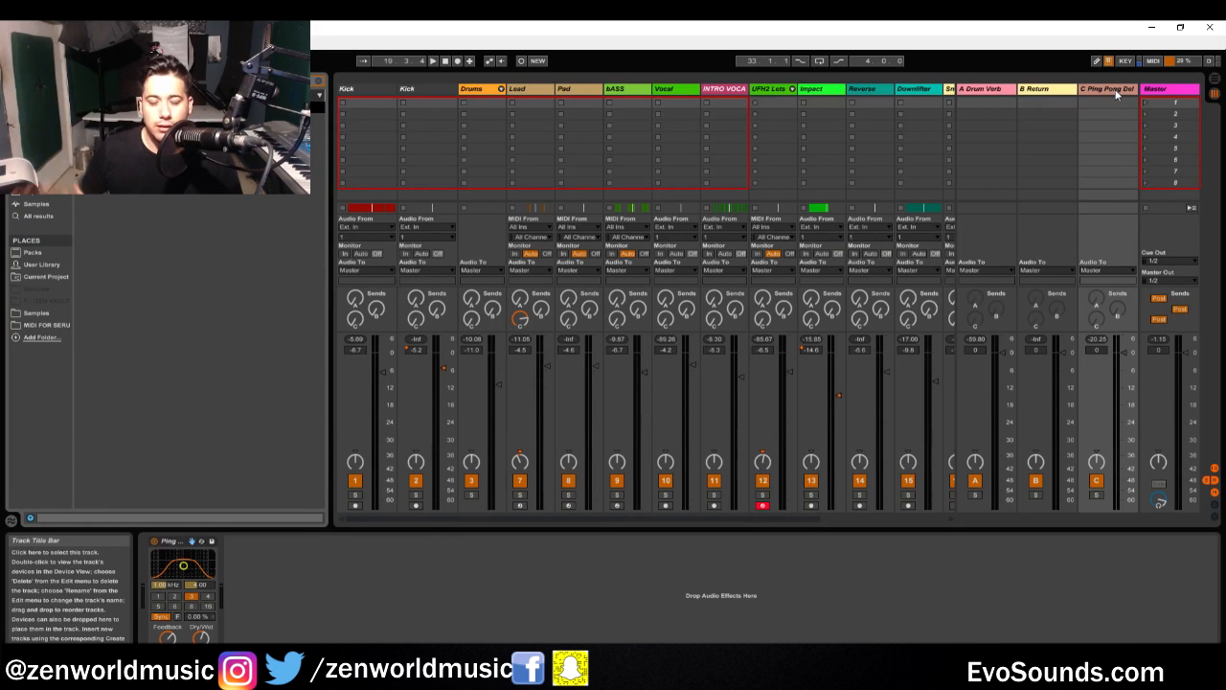
Set the Ping Pong Delay's band-pass filter to a centre frequency of about 4.1 kHz with a wider bandwidth during playback
key("space")
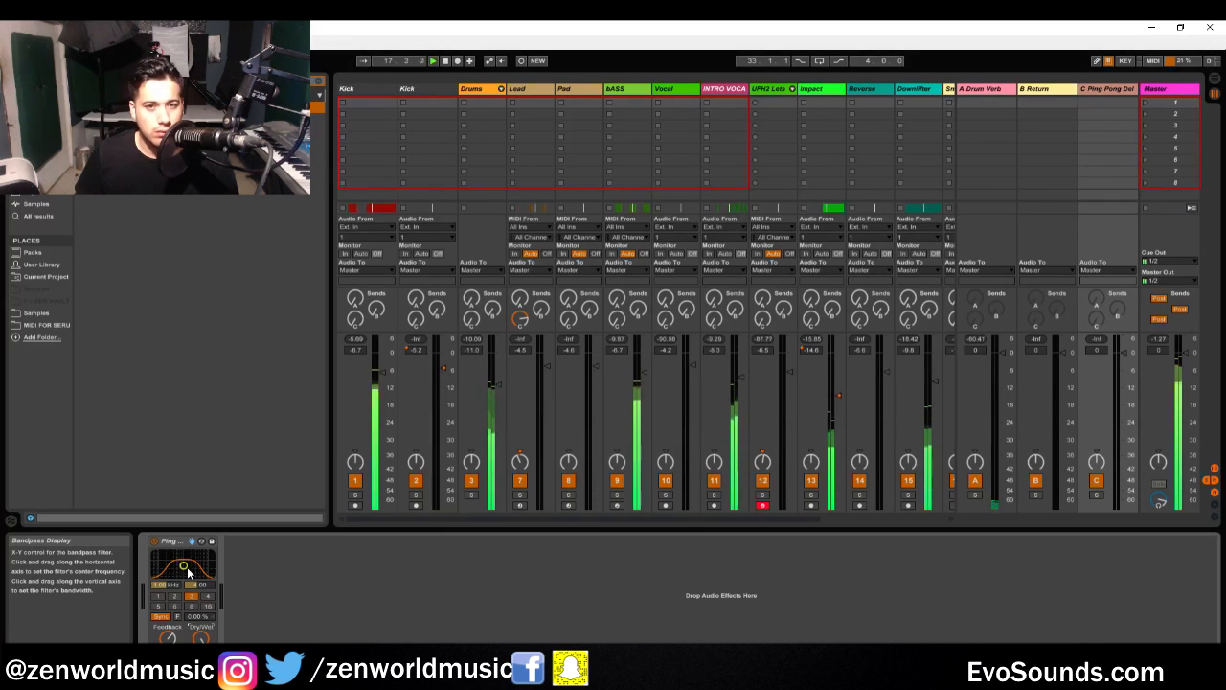
key("Tab")
key("Tab")
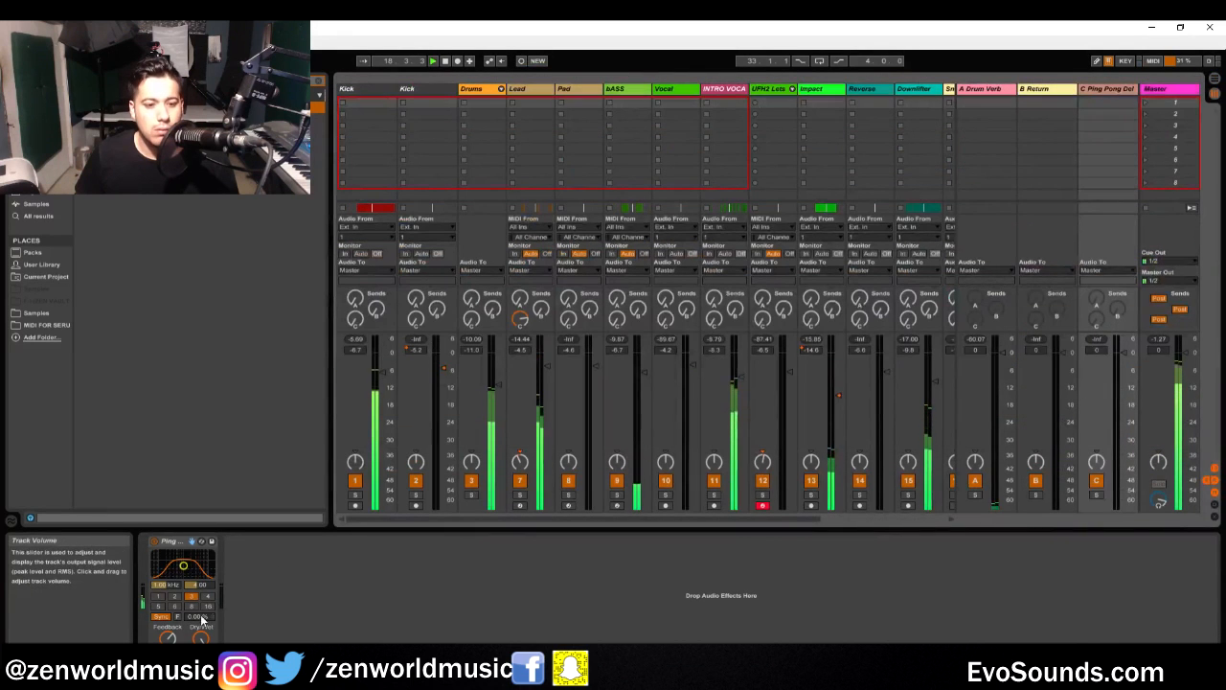
left_click_drag(183, 565, 196, 560)
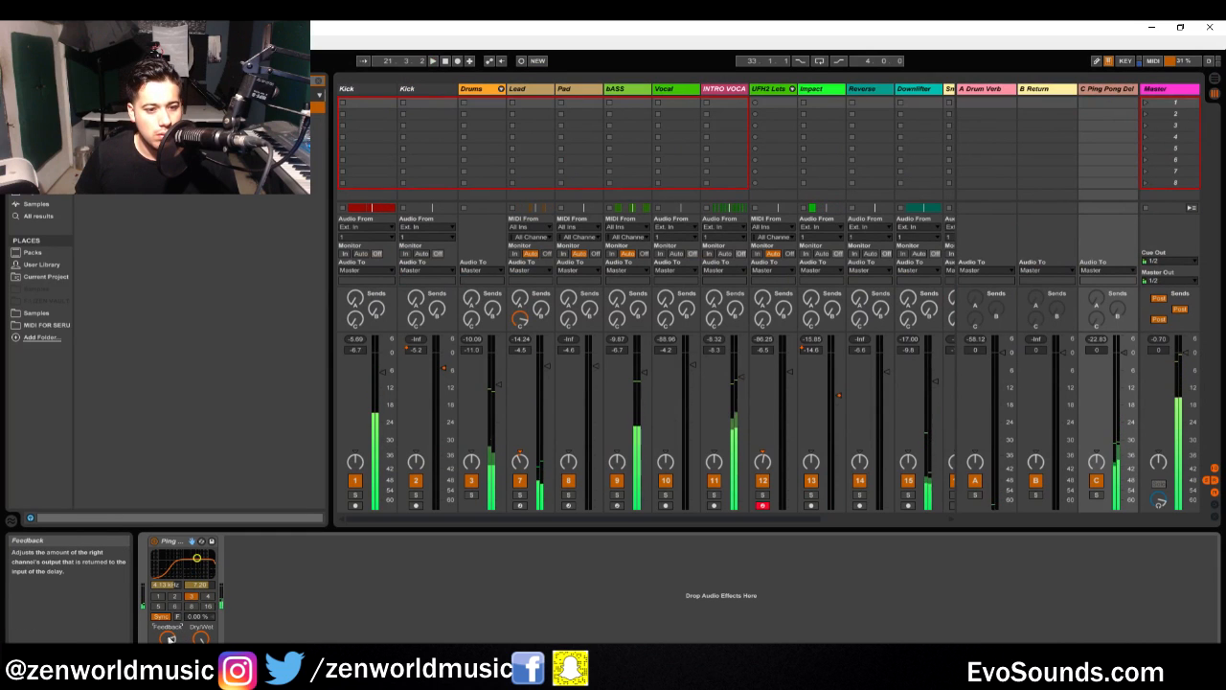
Play the arrangement from just before bar 17 and audition the Ping Pong Delay return on its own
key("Tab")
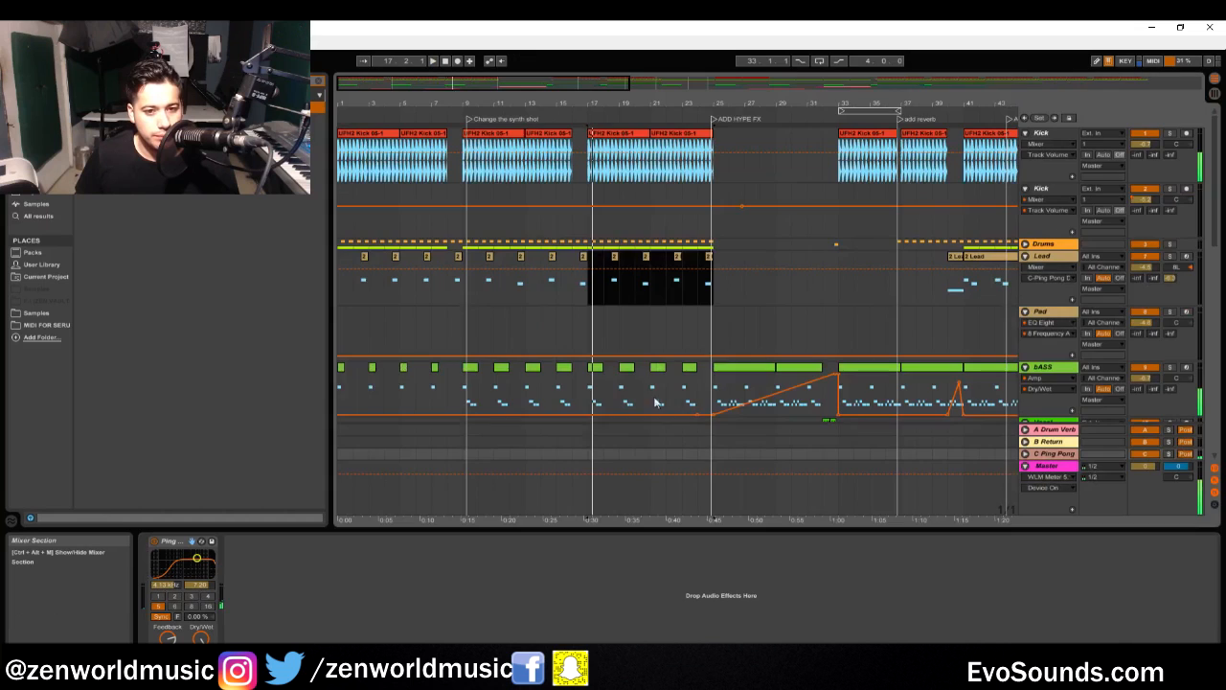
left_click(579, 288)
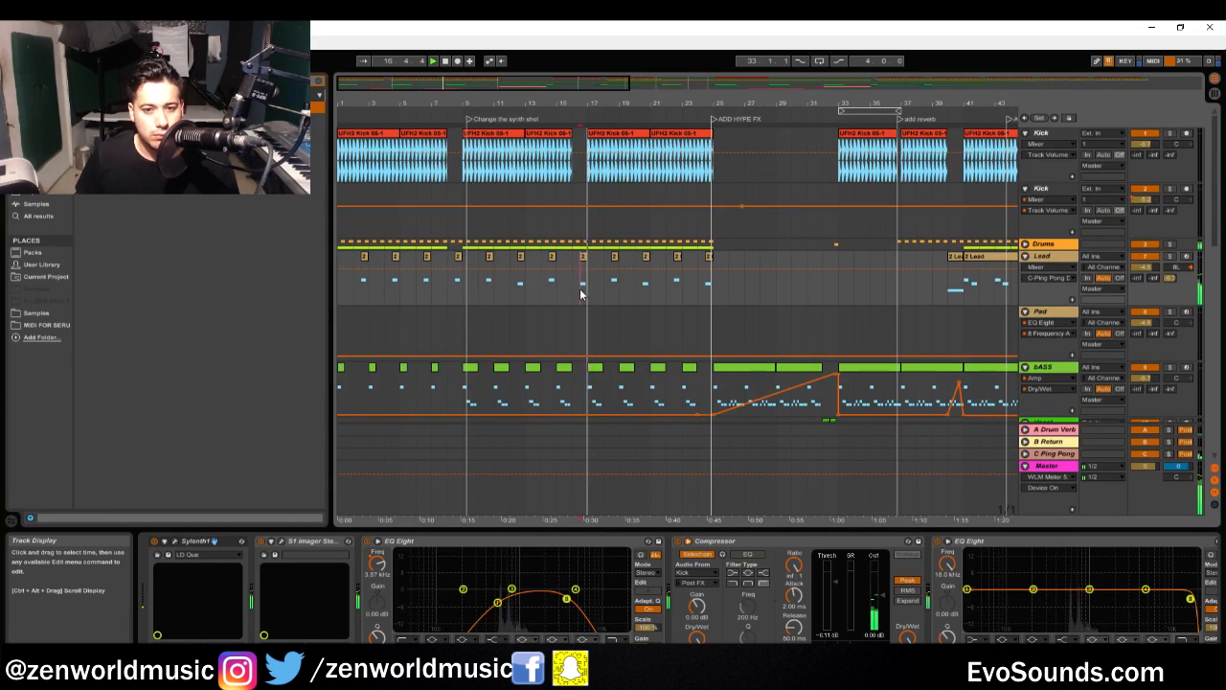
key("Tab")
key("Tab")
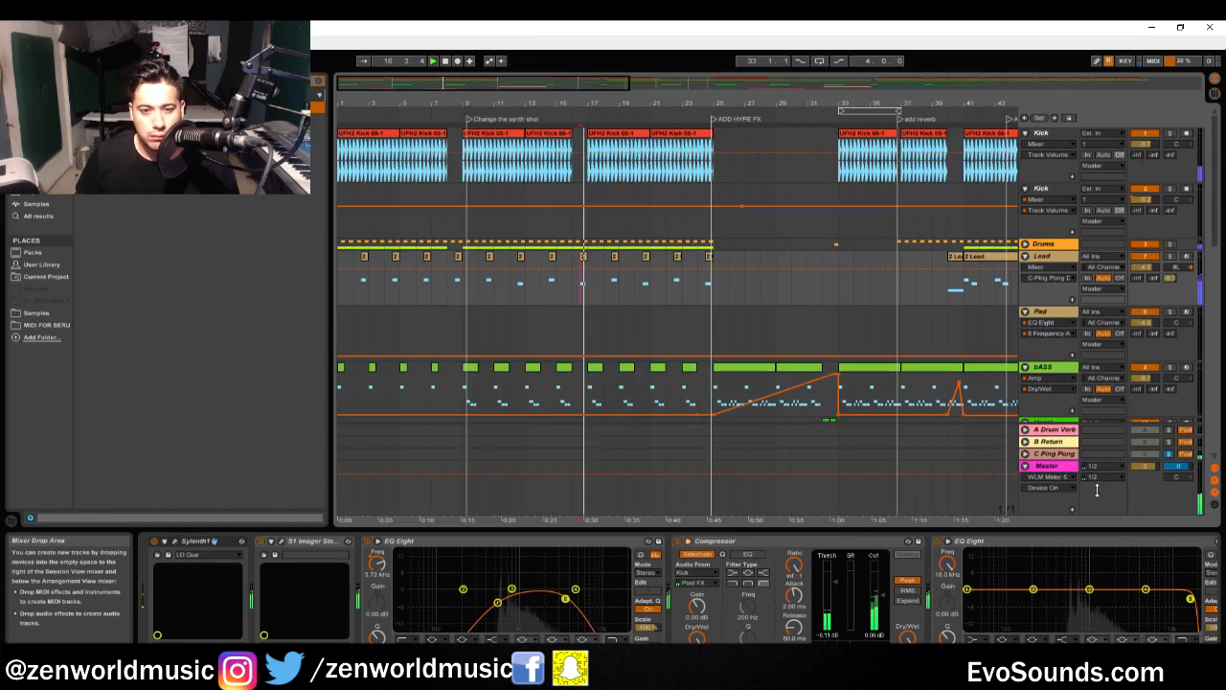
key("Tab")
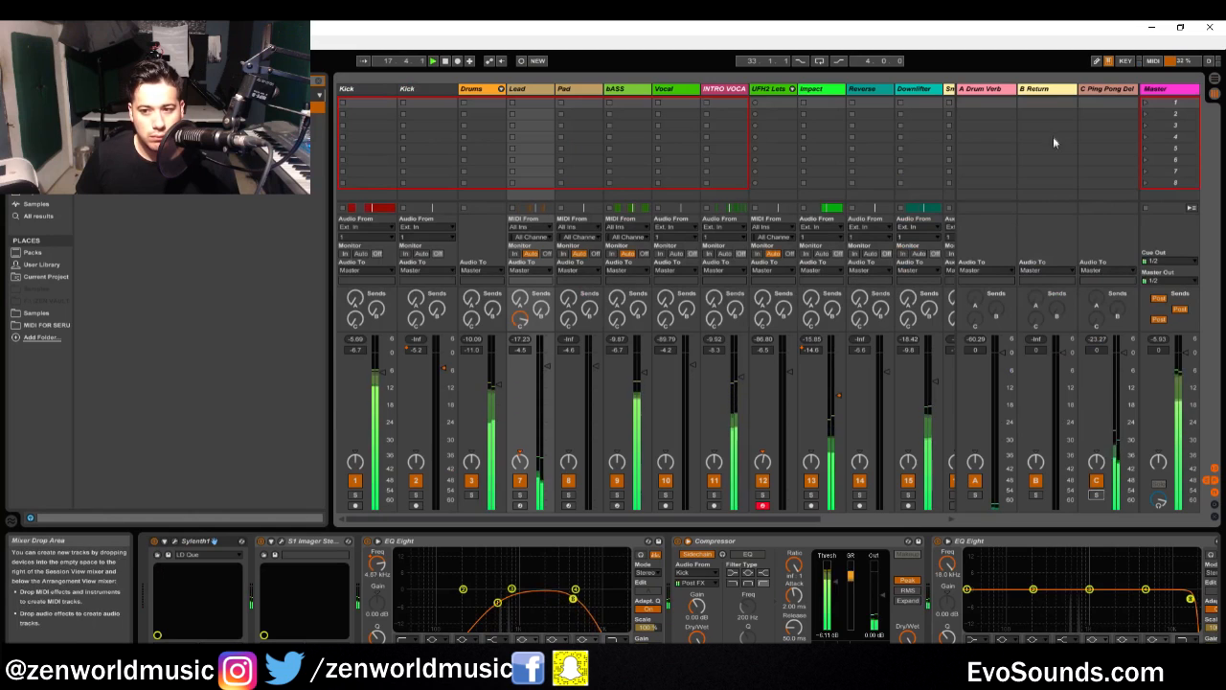
Raise the Ping Pong Delay's filter centre frequency on return track C to about 11.3 kHz during playback
left_click(1082, 88)
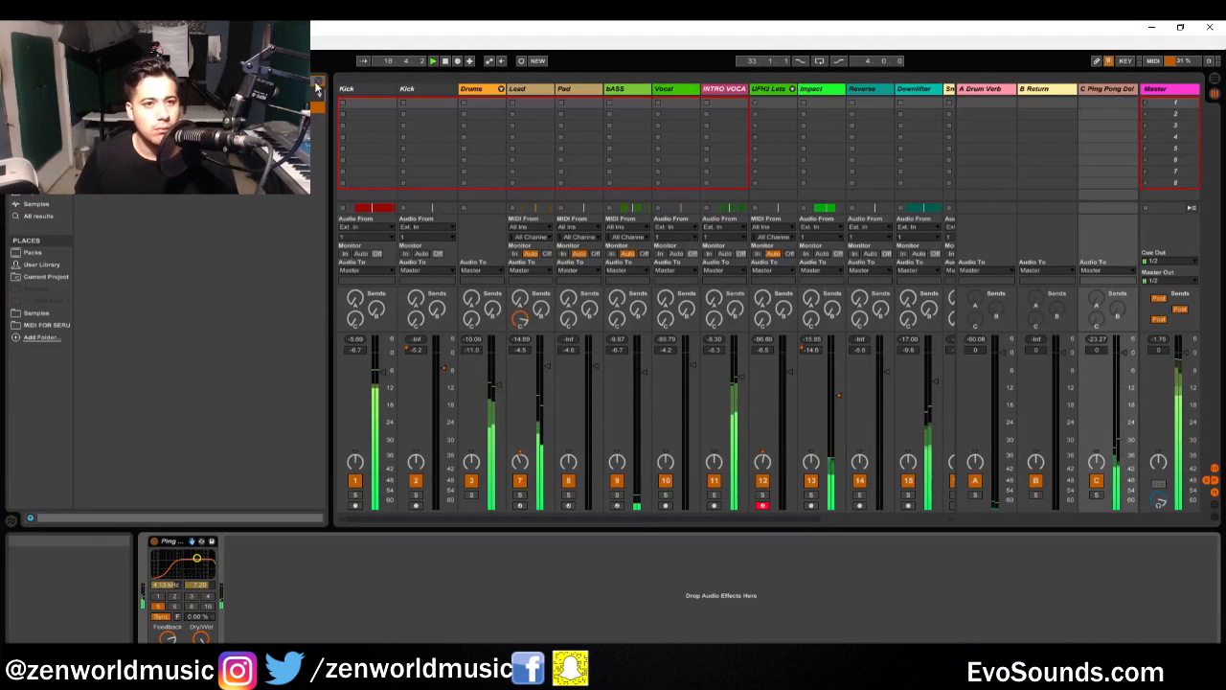
left_click_drag(197, 558, 201, 557)
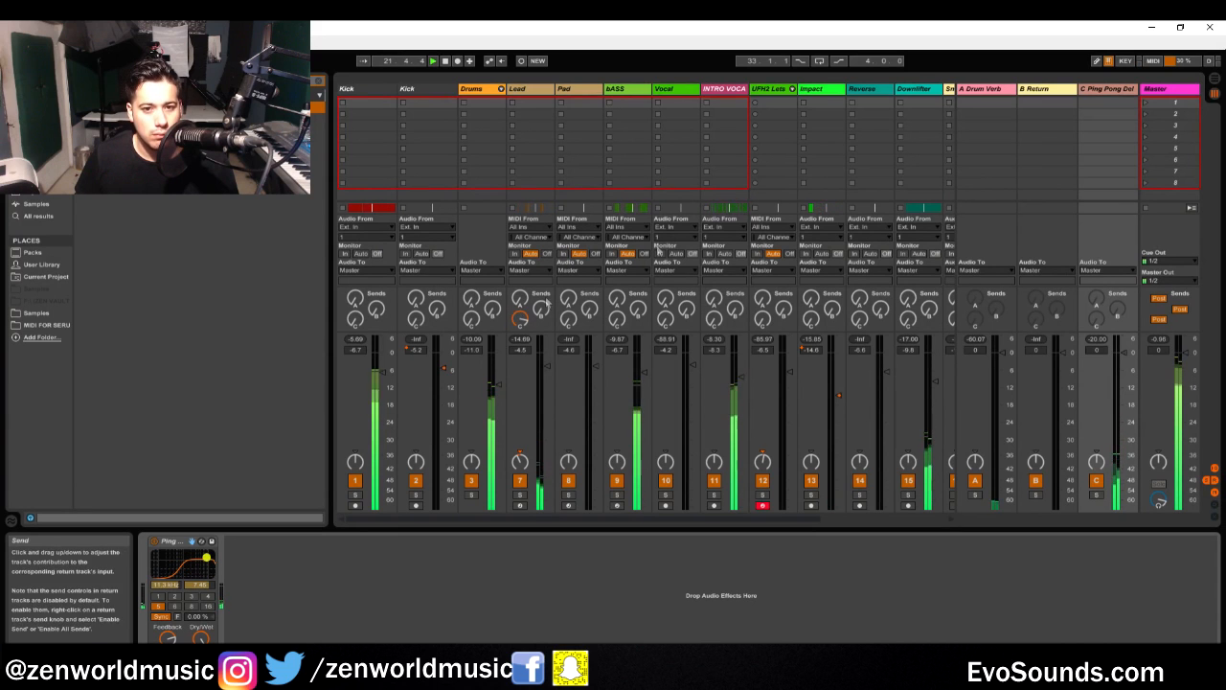
key("Tab")
key("Tab")
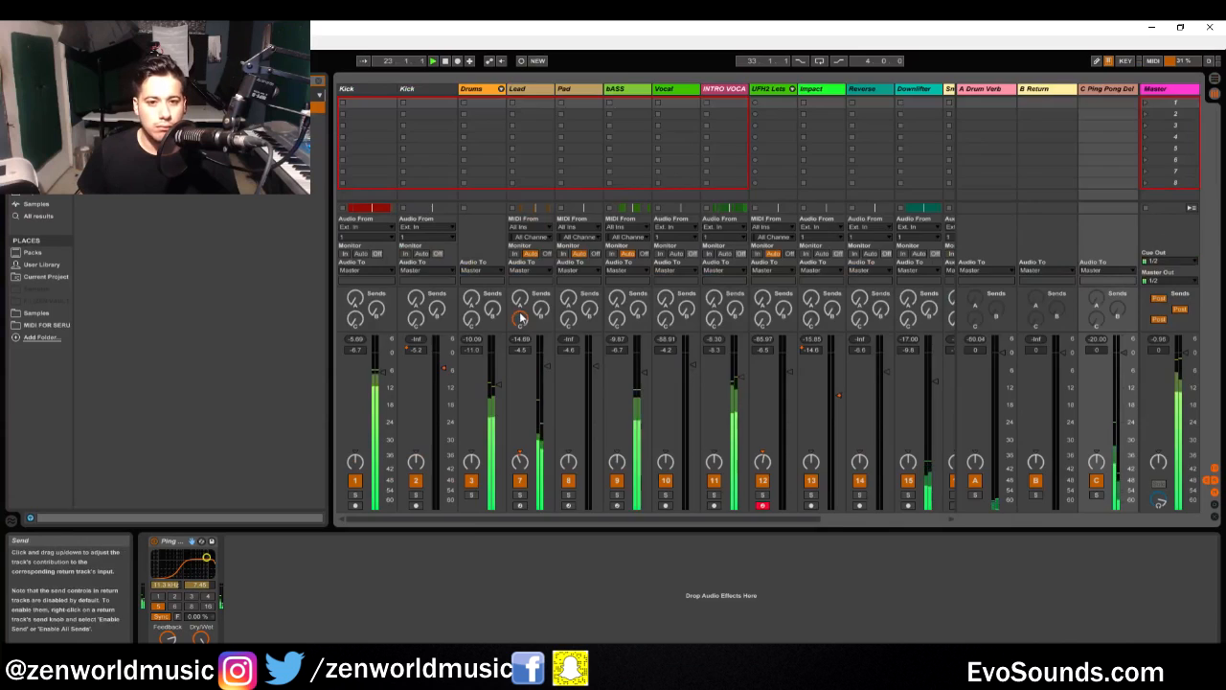
Raise the Lead track's volume to -3.4 dB while the section before the ADD HYPE FX locator plays
key("Tab")
left_click_drag(580, 80, 590, 103)
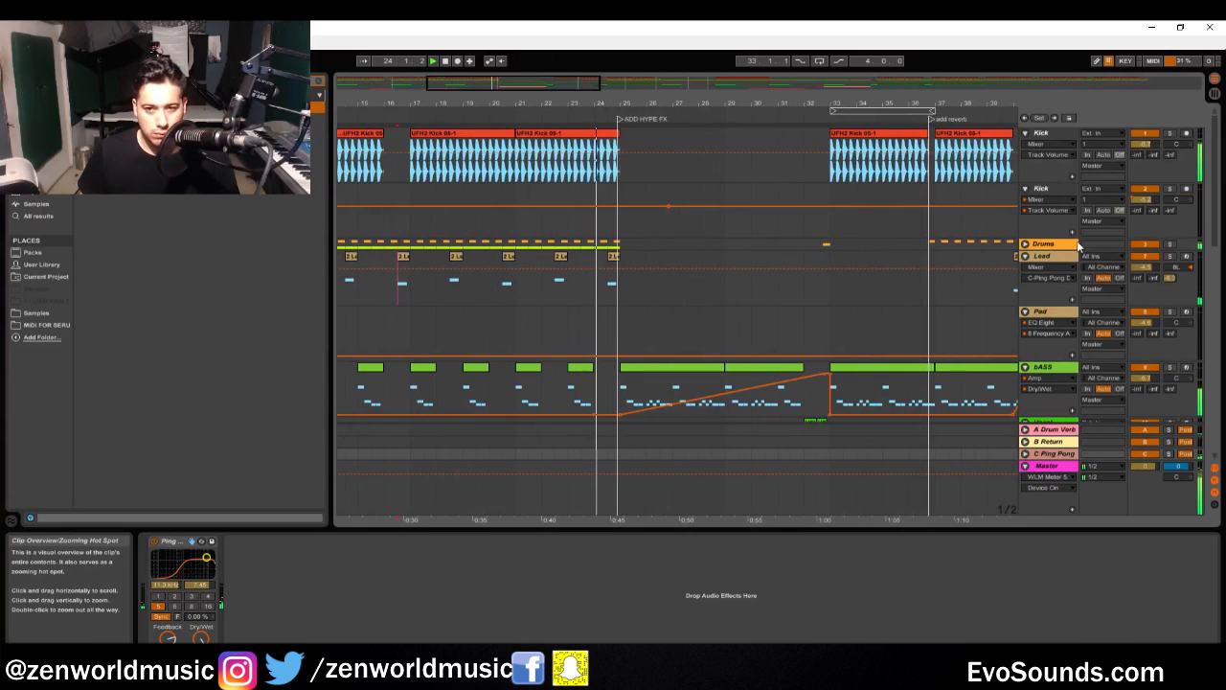
left_click_drag(1150, 269, 1150, 261)
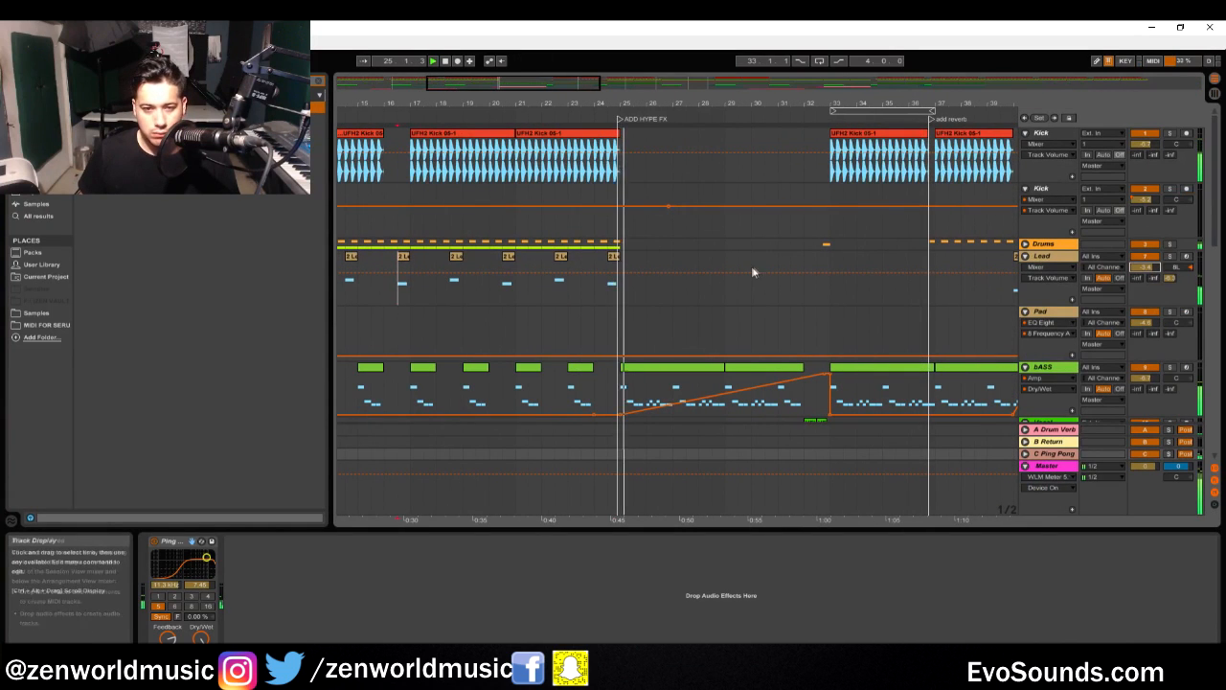
Examine the uplifter, snare build, downlifter and impact tracks around the build-up at the ADD HYPE FX locator
left_click_drag(552, 83, 531, 67)
left_click_drag(367, 82, 367, 116)
scroll(477, 314, "down", 10)
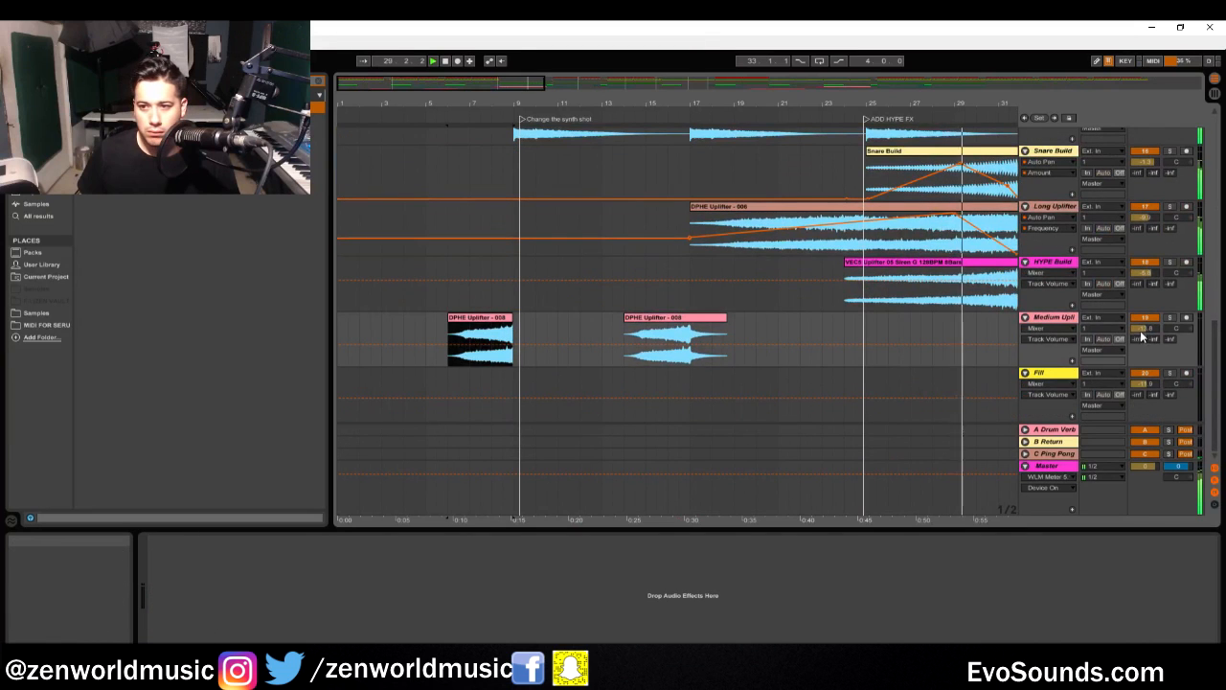
key("Tab")
key("Tab")
scroll(948, 351, "down", 5)
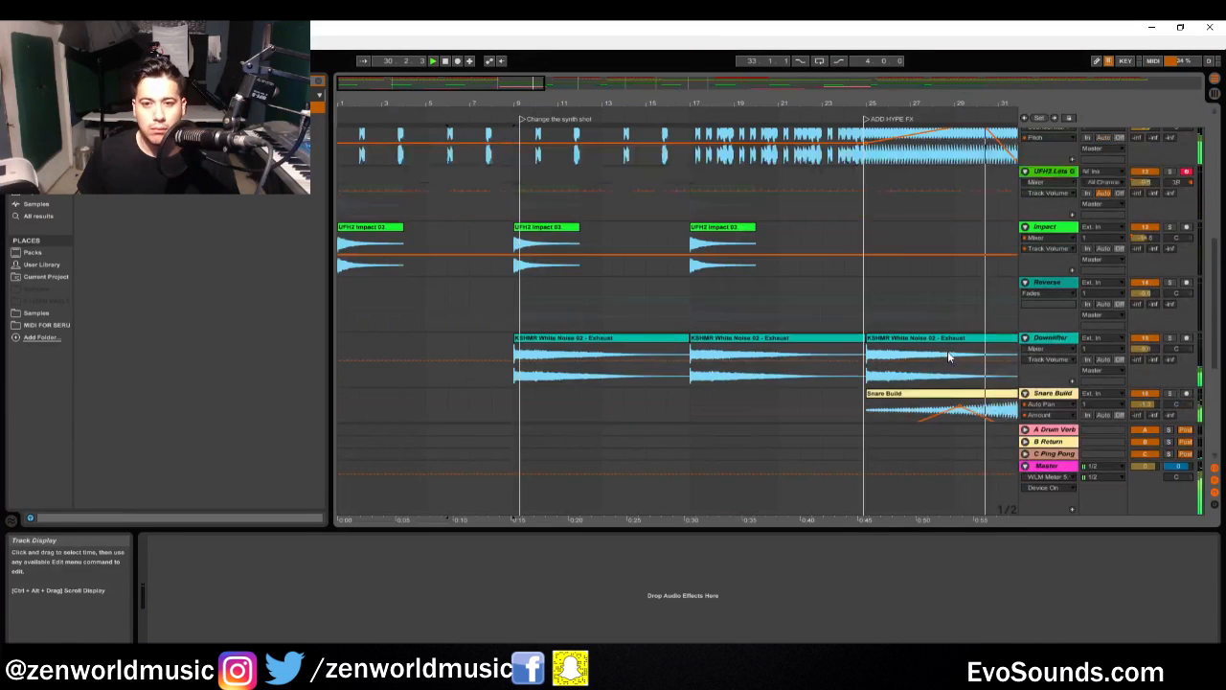
right_click(948, 351)
left_click(503, 76)
scroll(556, 170, "up", 1)
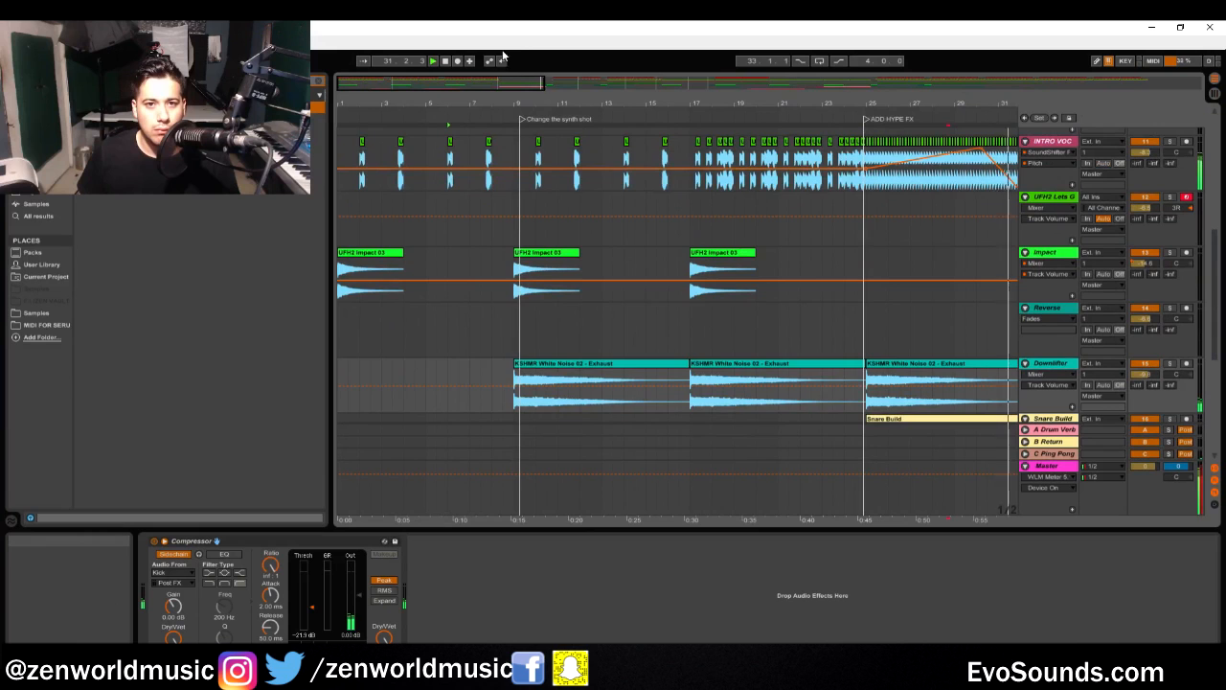
left_click_drag(469, 88, 469, 48)
scroll(856, 378, "up", 5)
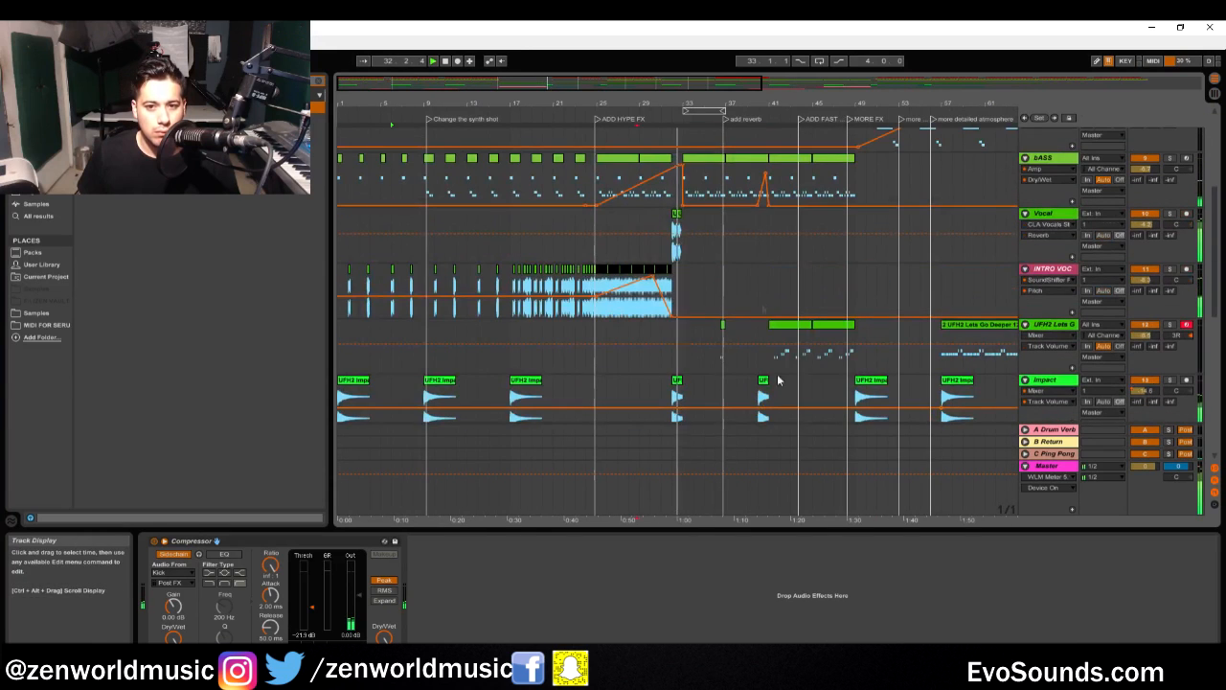
Shorten the Downlifter track's white noise clip in the build-up so it ends at bar 32 instead of bar 33
left_click_drag(604, 88, 645, 163)
scroll(663, 250, "up", 3)
scroll(810, 351, "down", 5)
scroll(810, 351, "down", 4)
left_click(575, 288)
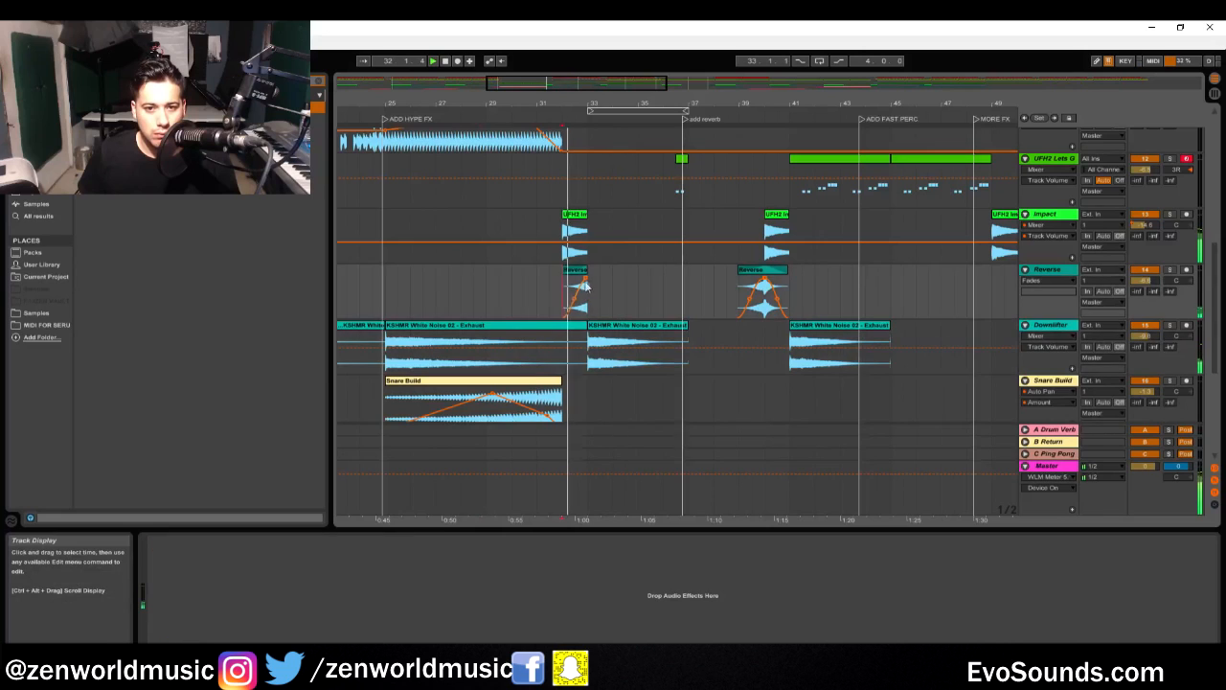
left_click_drag(587, 325, 562, 325)
Show the Impact track's clip fades, add a long fade-out to the impact at bar 32, and play the transition
left_click(582, 218)
double_click(582, 218)
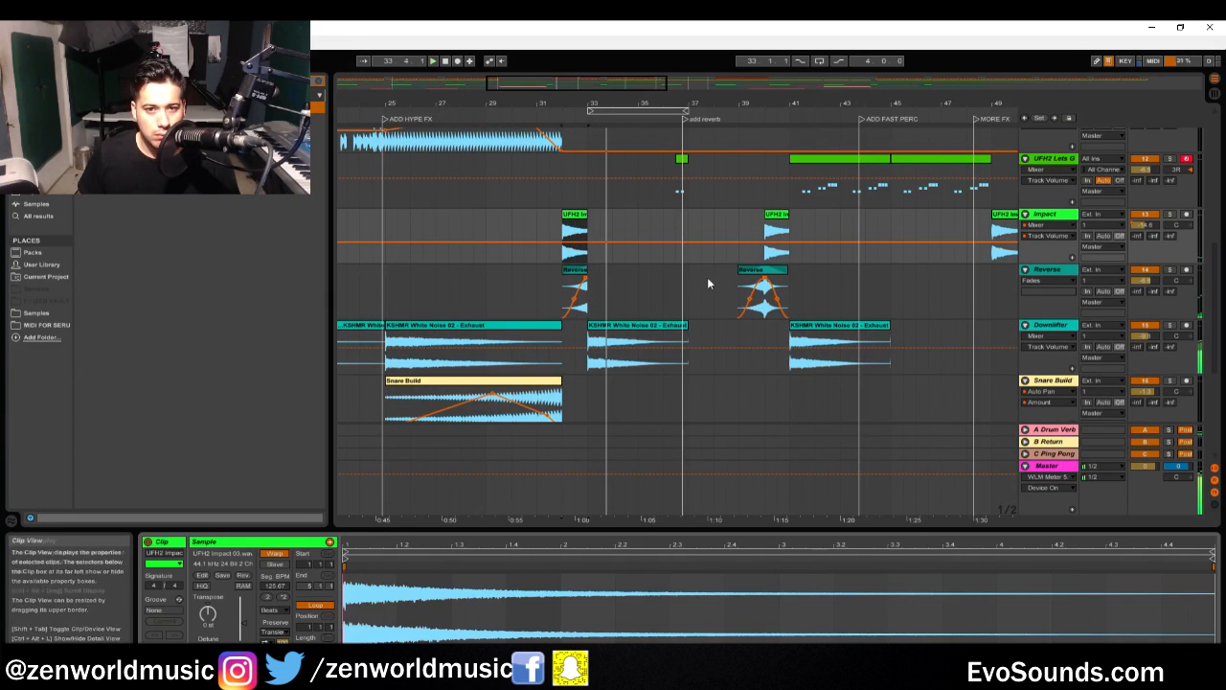
right_click(575, 218)
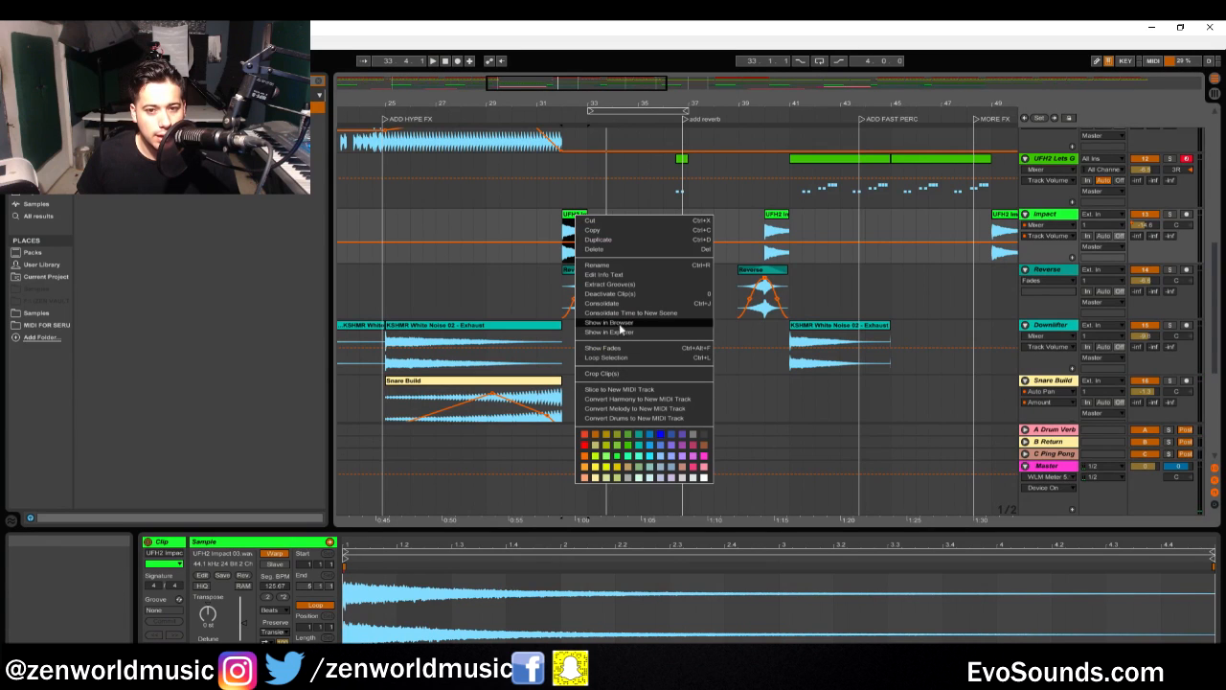
left_click(608, 349)
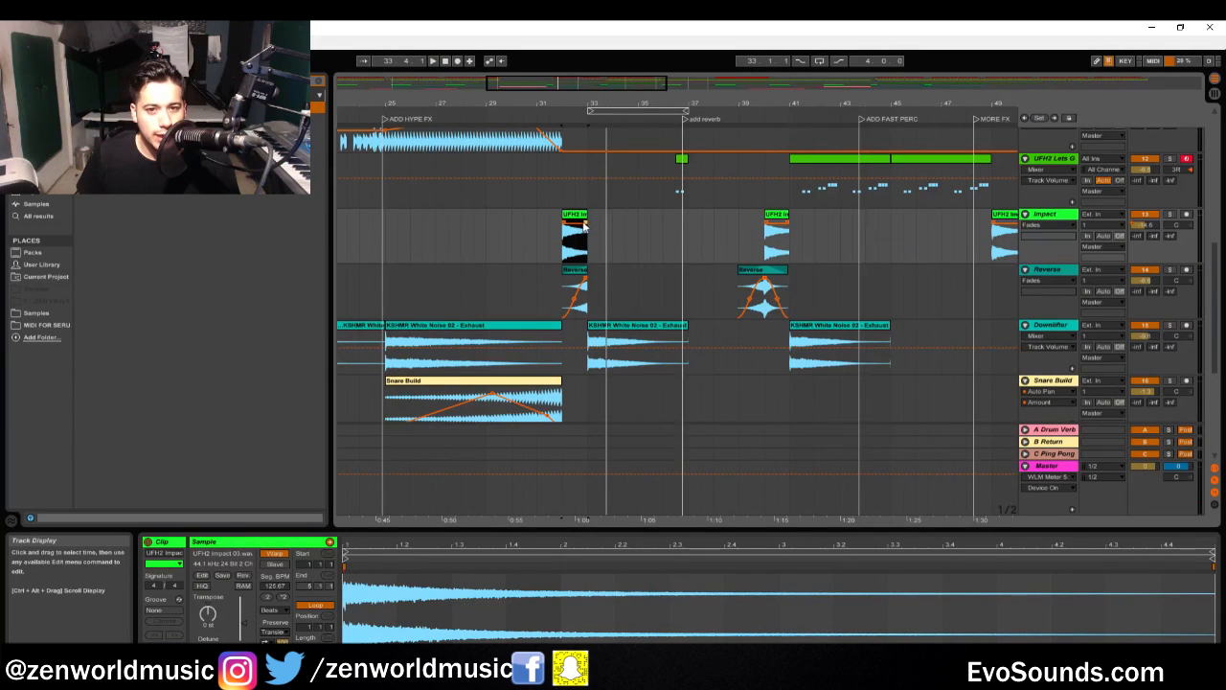
left_click(549, 196)
key("space")
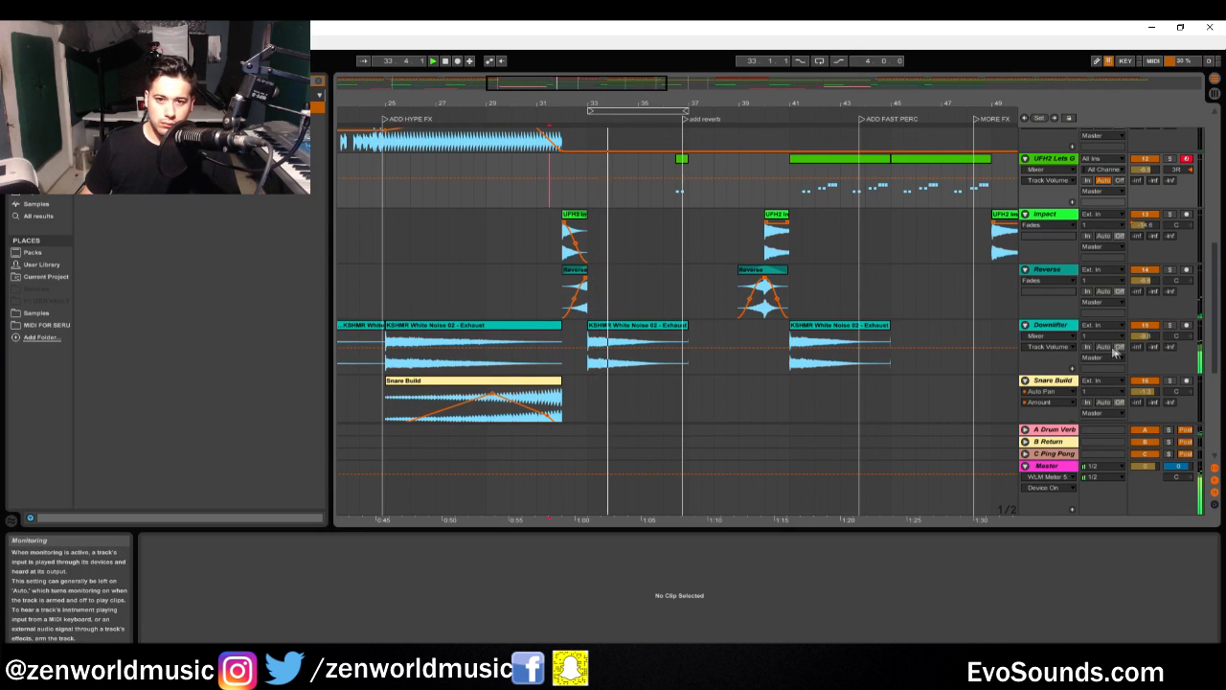
Lower the Downlifter track's volume to -12.2 dB and replay the transition into bar 33
left_click(1037, 324)
left_click_drag(1145, 336, 1141, 341)
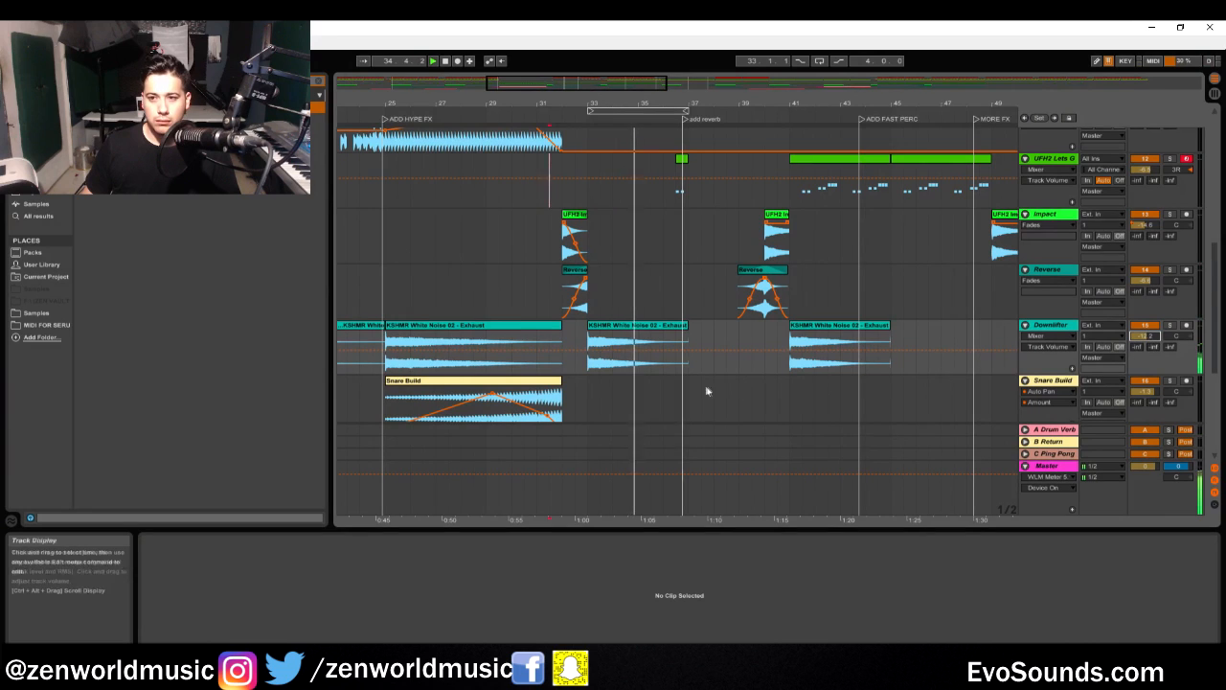
left_click(575, 340)
key("space")
key("space")
Raise the threshold of the Downlifter track's sidechain Compressor to about -14.3 dB during playback
left_click(1040, 326)
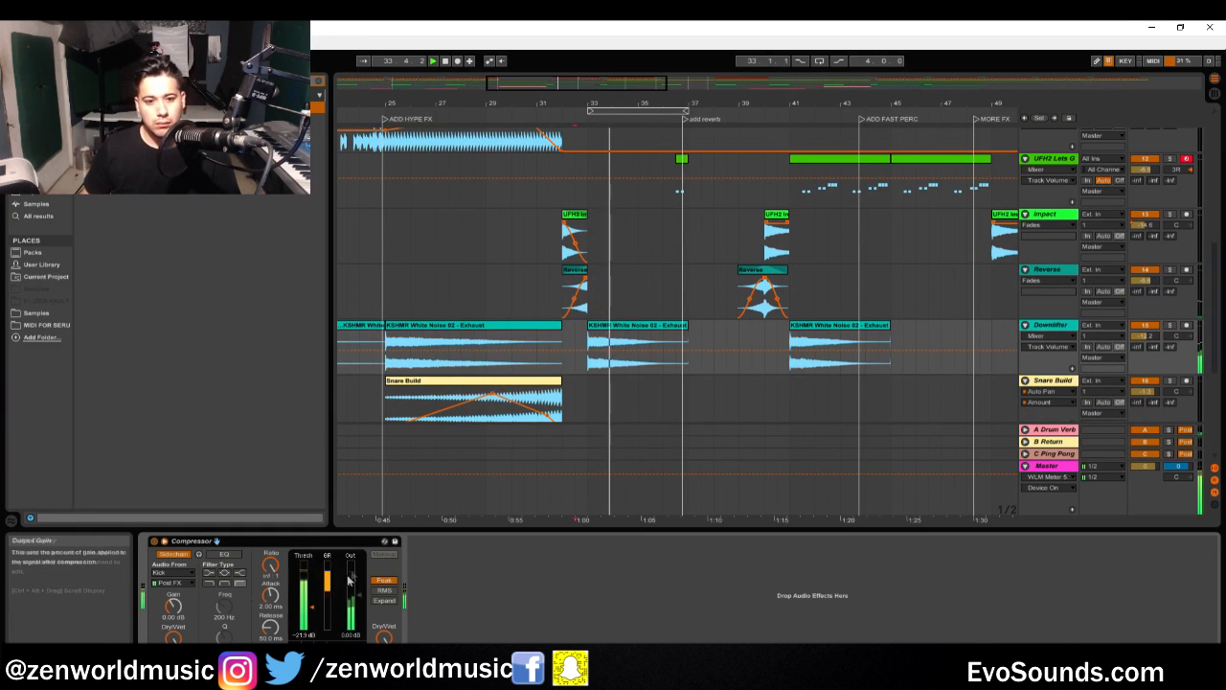
right_click(316, 610)
left_click(352, 580)
left_click_drag(312, 606, 313, 592)
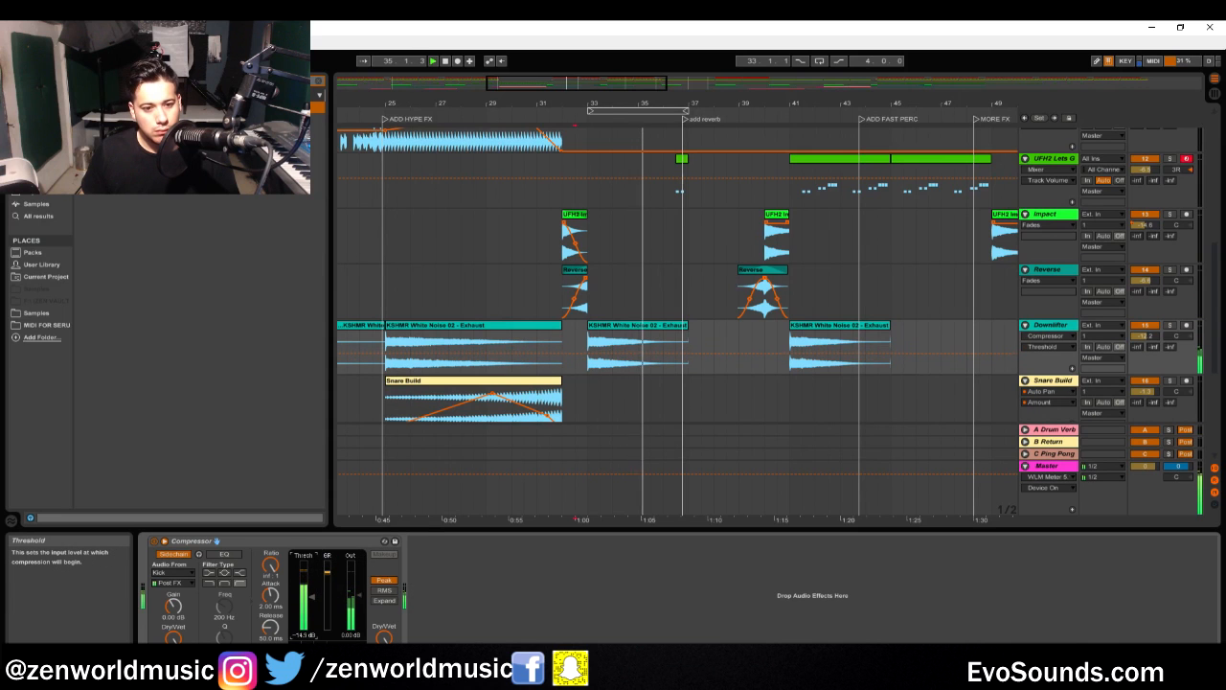
Stop playback, place the cursor at the "add reverb" locator and unfold the Drums group
scroll(753, 343, "up", 6)
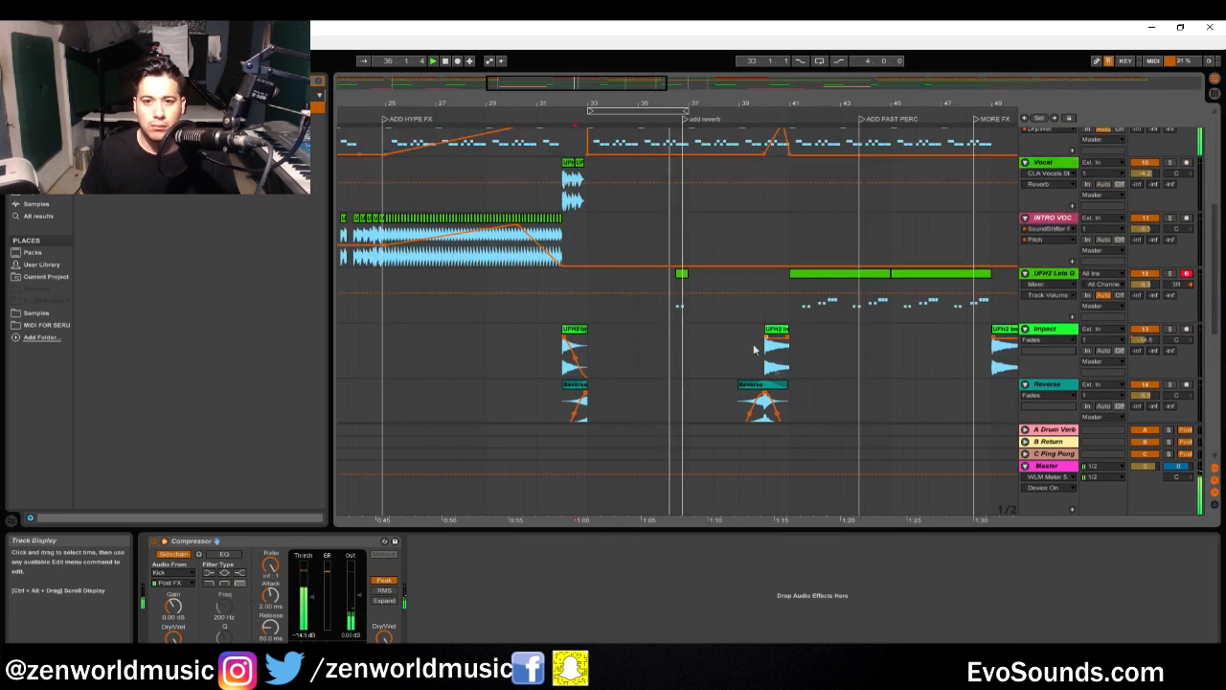
scroll(752, 275, "up", 2)
key("space")
left_click_drag(677, 88, 636, 282)
left_click(580, 251)
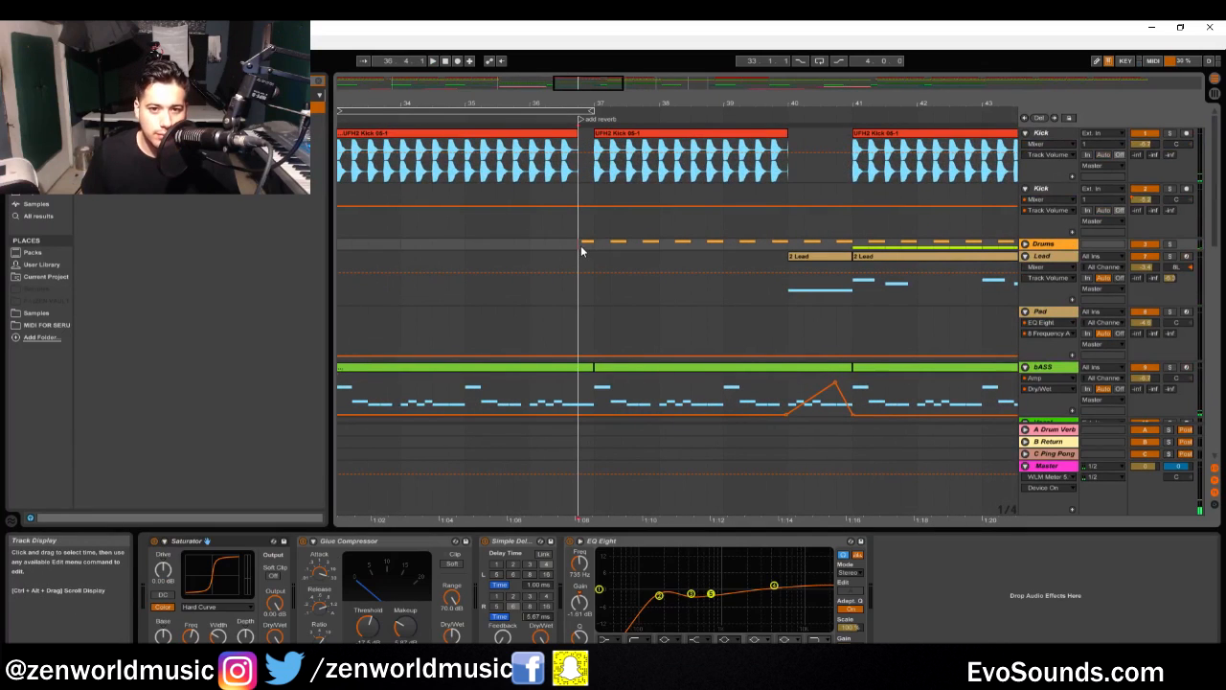
key("Tab")
key("Tab")
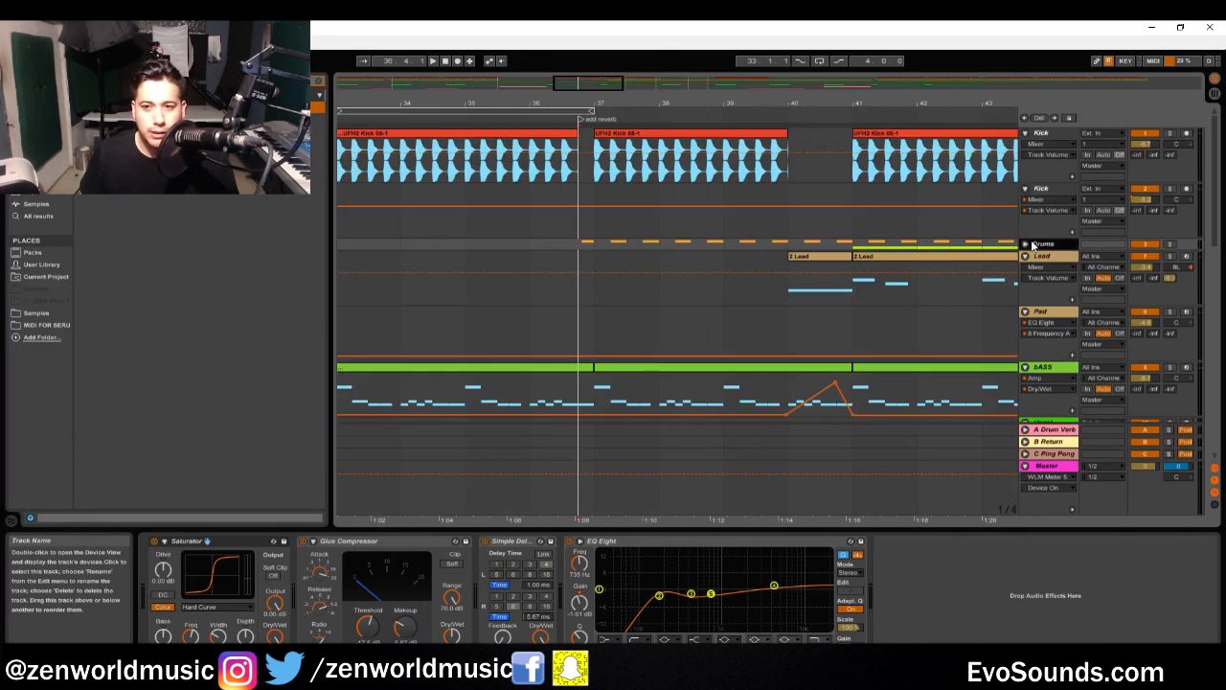
left_click(1024, 246)
Review the drum tracks' sends and the A Drum Verb return in the mixer
key("Tab")
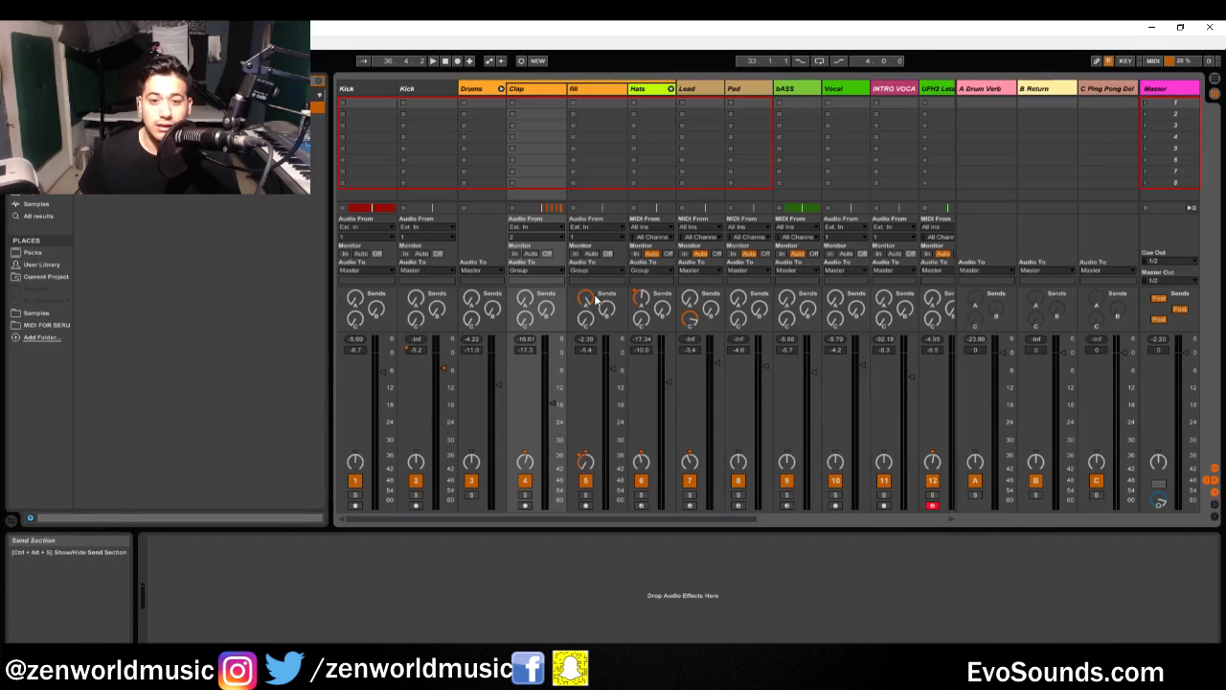
left_click(989, 90)
key("Left")
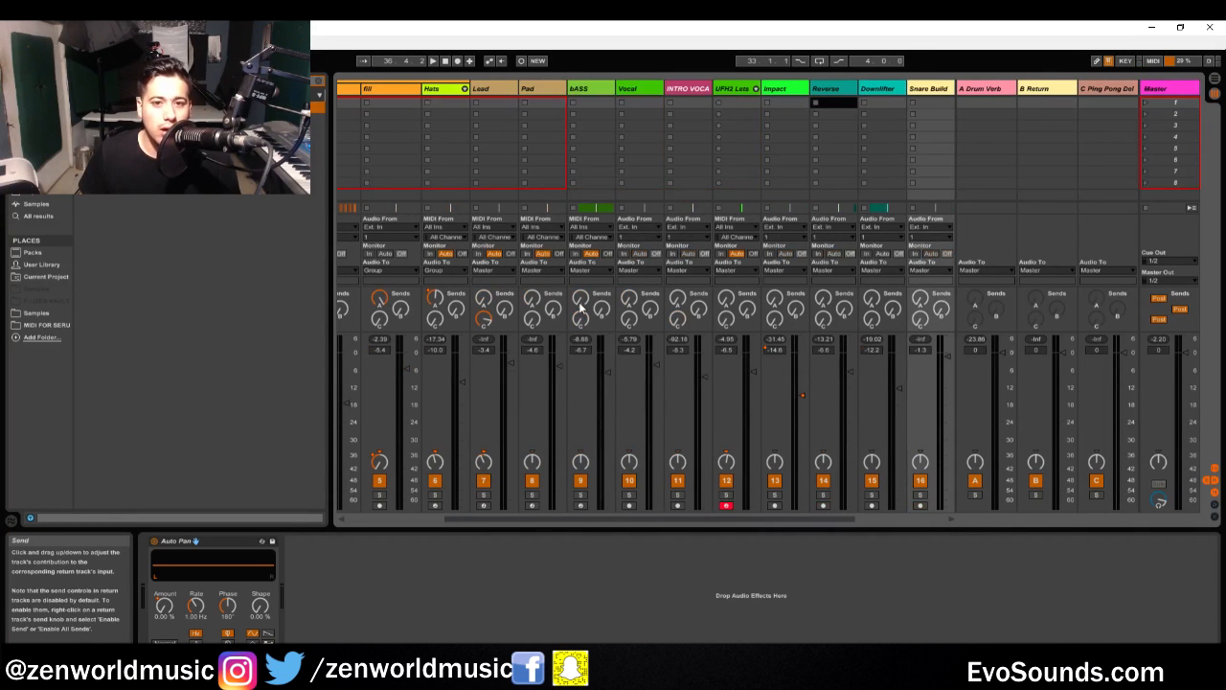
left_click_drag(651, 518, 571, 519)
key("Tab")
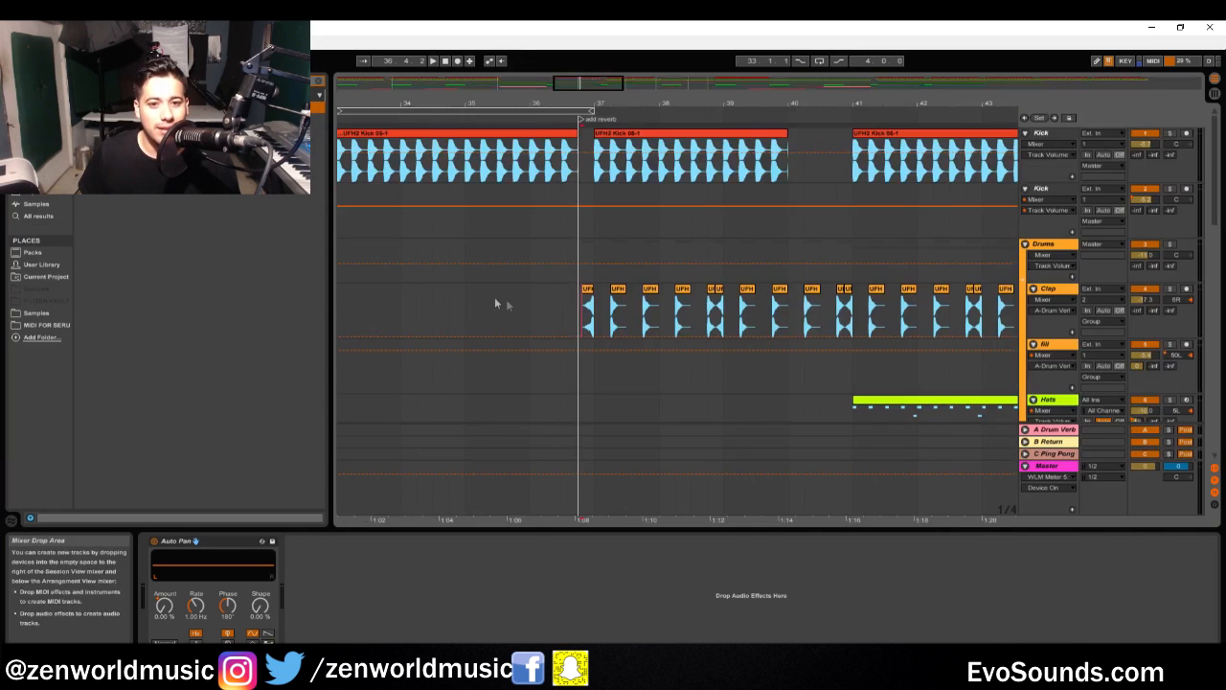
Automate the Clap track's A Drum Verb send to rise steeply at the reversed clap just before bar 37, checking it in playback
left_click(587, 337)
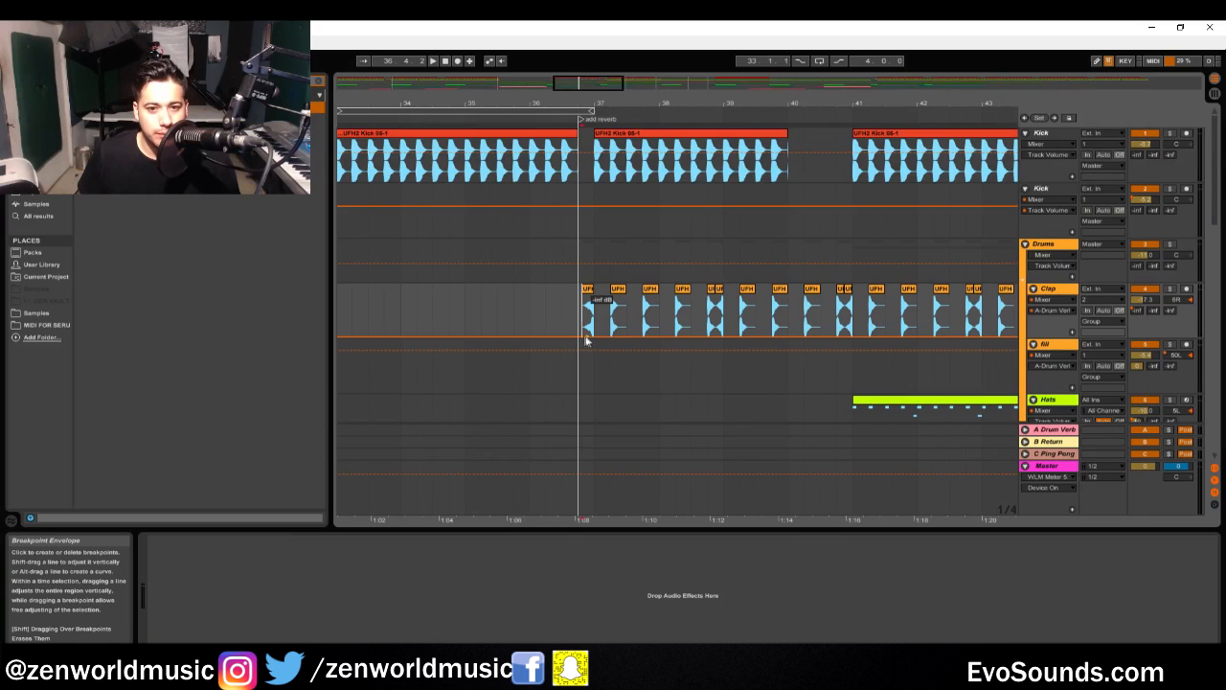
mouse_move(589, 305)
left_mouse_down()
mouse_move(595, 351)
mouse_move(589, 299)
left_mouse_up()
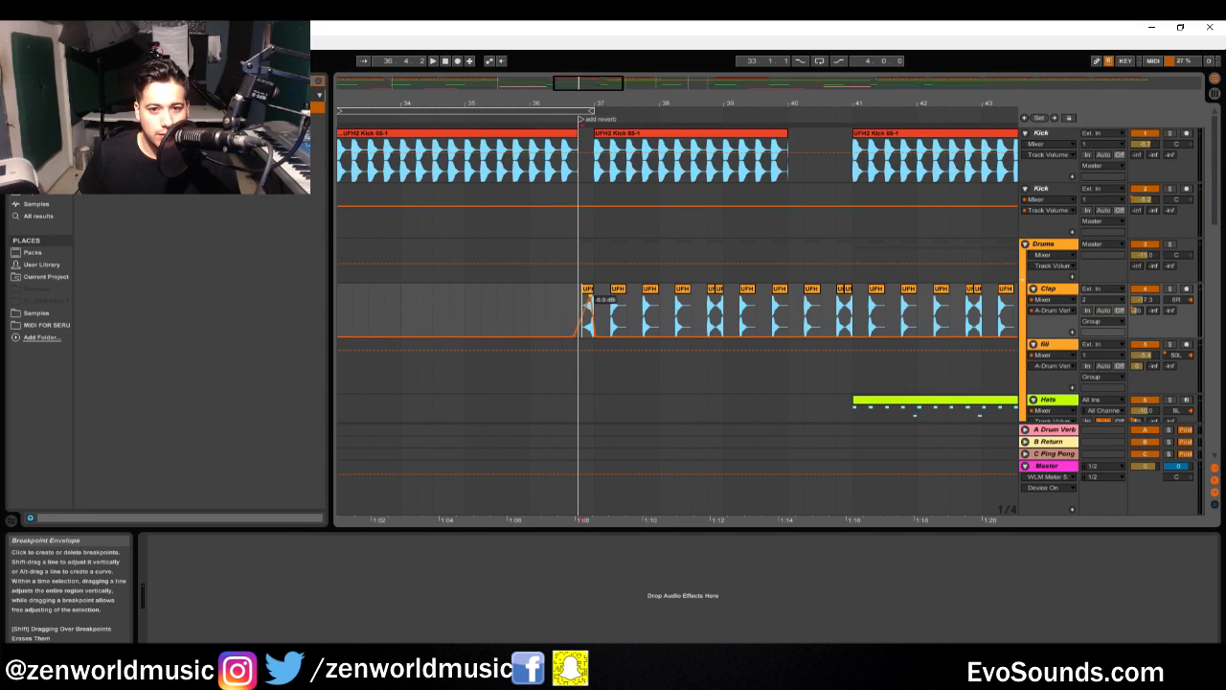
key("space")
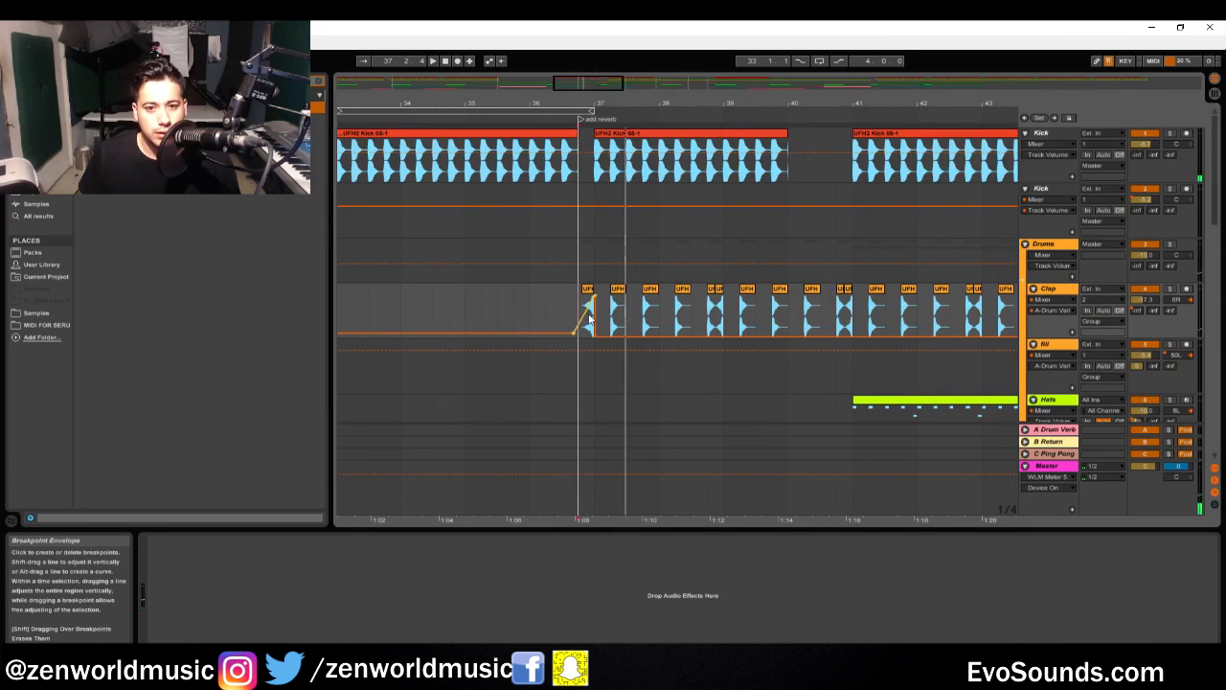
left_click_drag(576, 296, 580, 296)
key("space")
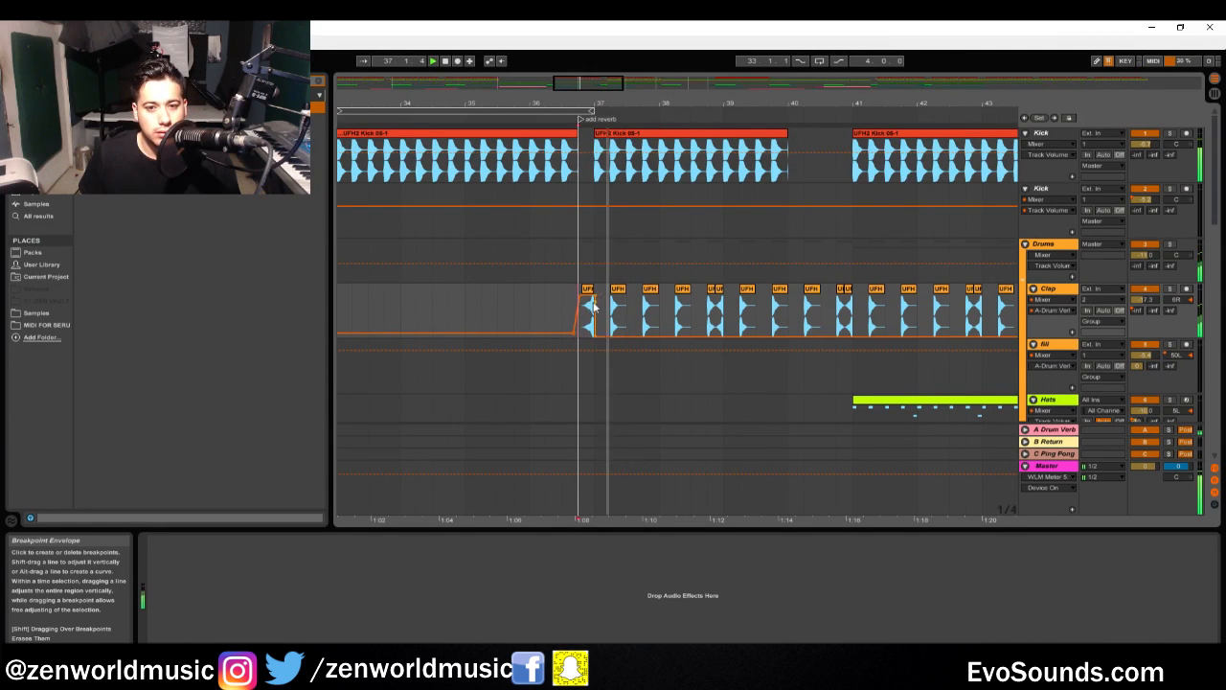
Stretch the fall of the Clap's reverb send automation out to the next clap and play it back
left_click_drag(595, 336, 610, 336)
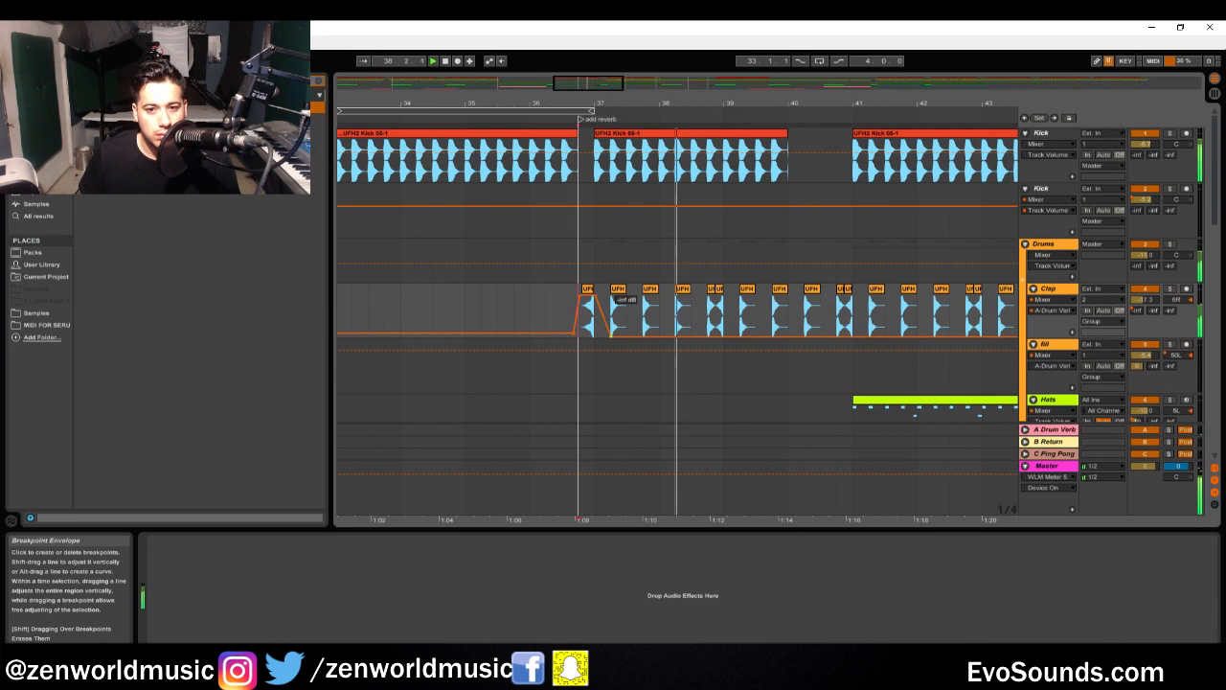
left_click(563, 250)
key("space")
key("space")
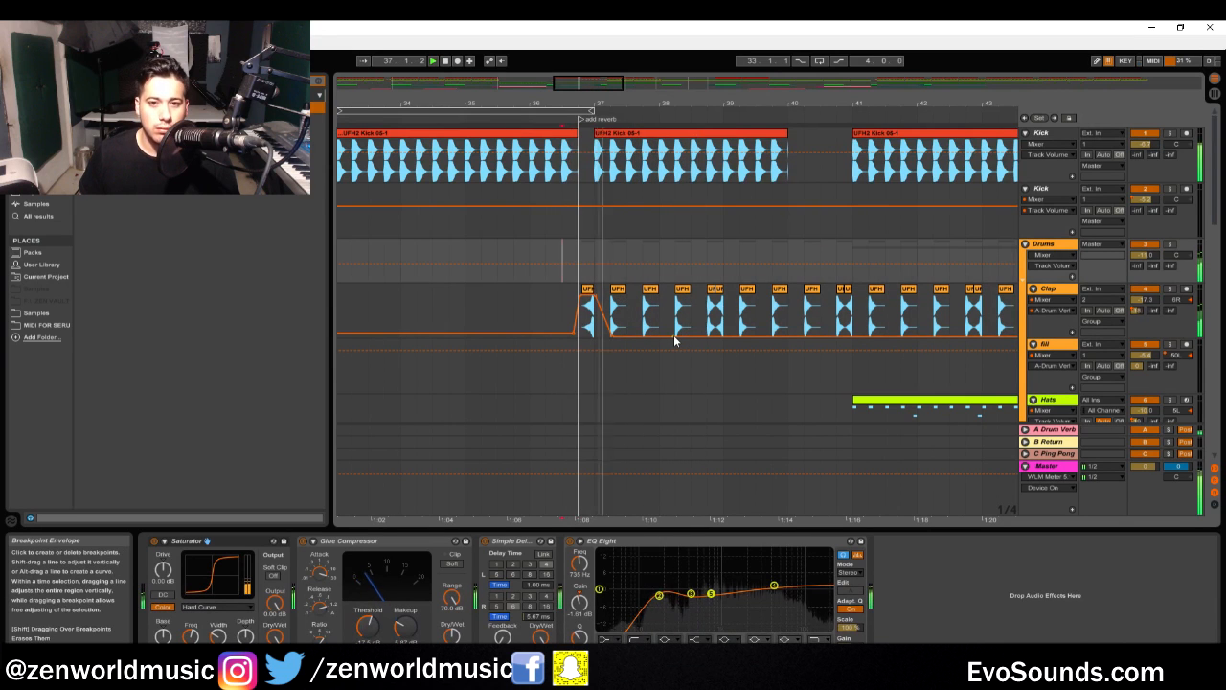
Check the device chain of the B Return track during playback
key("Tab")
left_click(1042, 88)
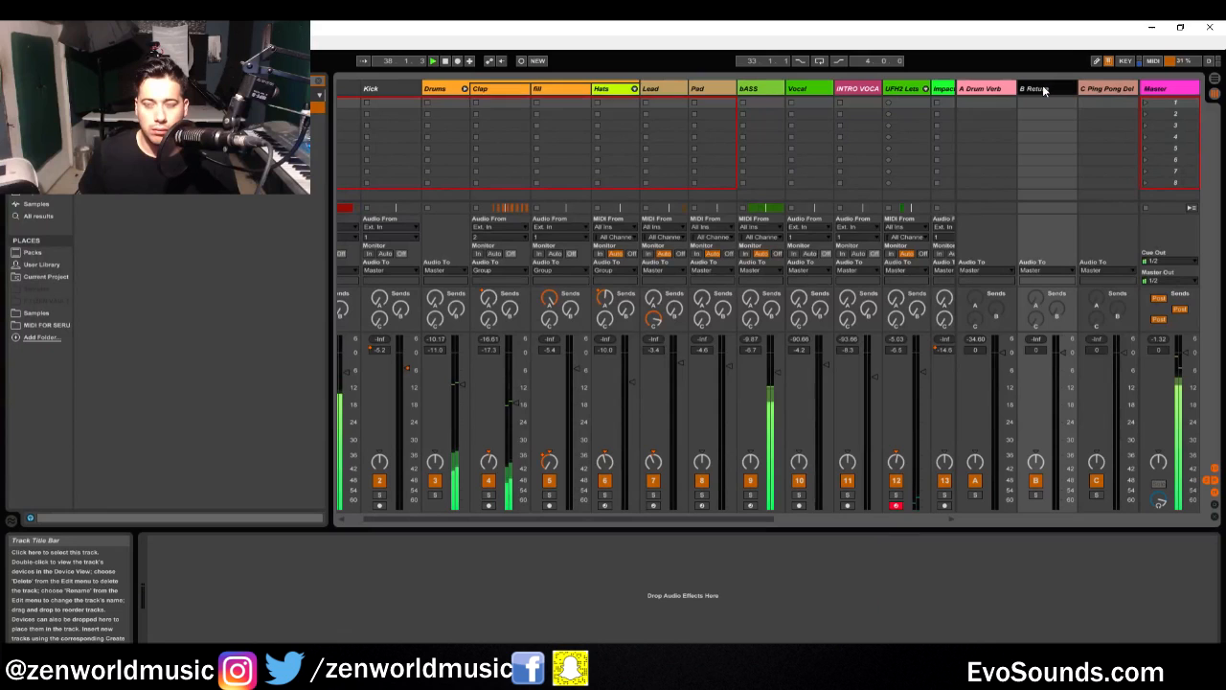
key("Tab")
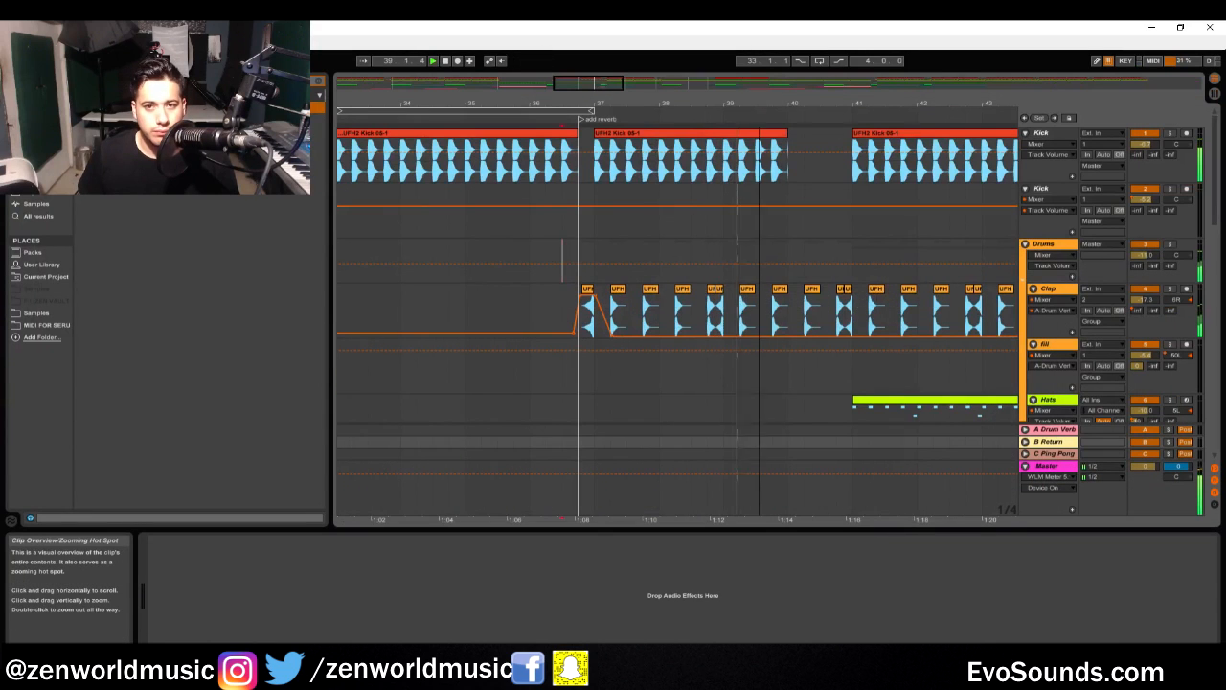
Insert a new MIDI track directly below the Hats track inside the Drums group
mouse_move(615, 102)
left_mouse_down()
mouse_move(615, 69)
mouse_move(596, 94)
mouse_move(609, 105)
mouse_move(602, 86)
mouse_move(621, 88)
left_mouse_up()
scroll(782, 278, "down", 3)
scroll(743, 329, "down", 3)
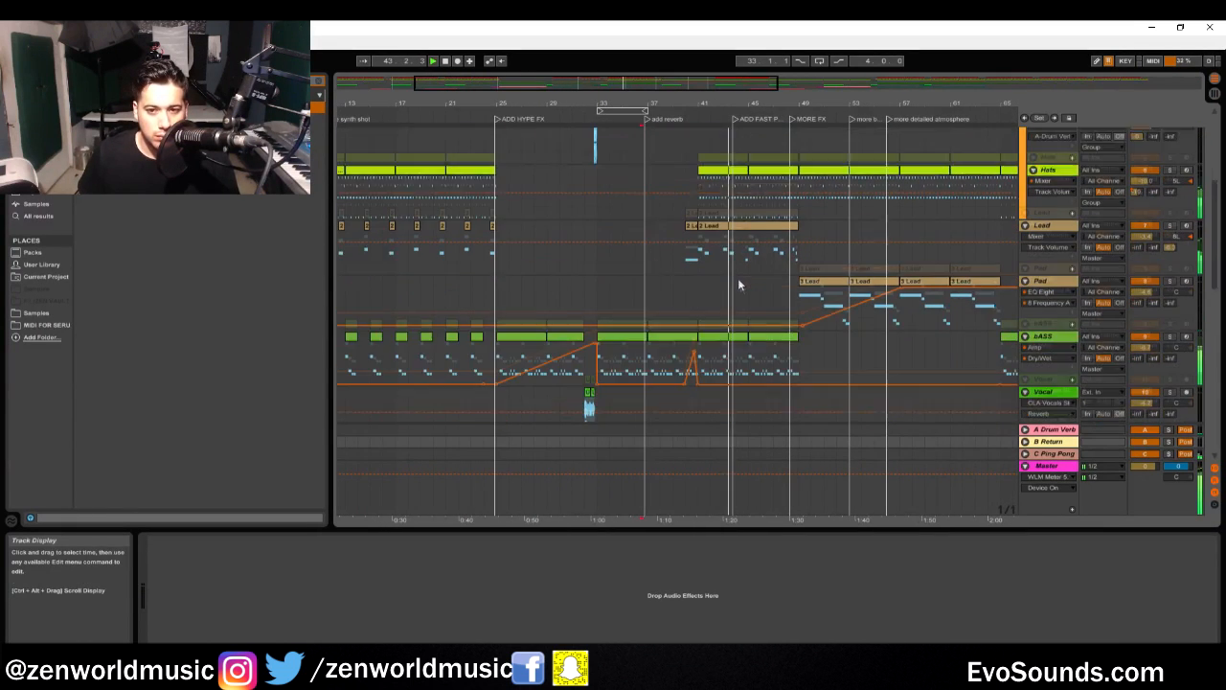
scroll(808, 260, "up", 2)
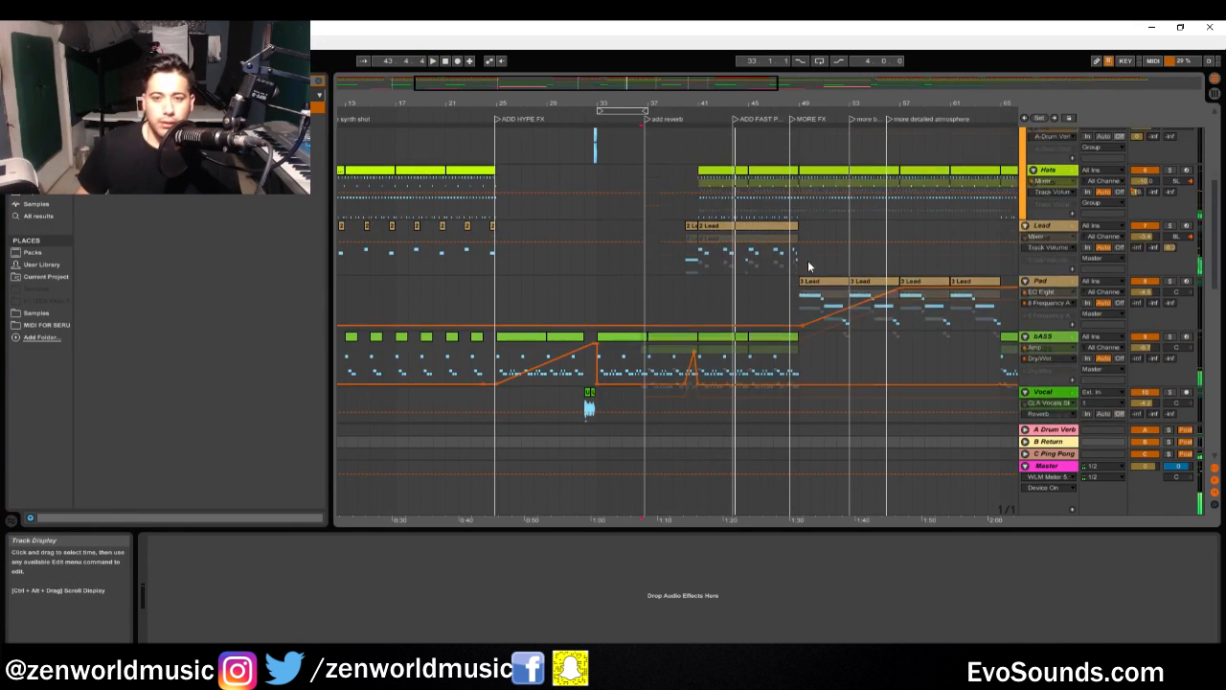
scroll(1006, 253, "up", 2)
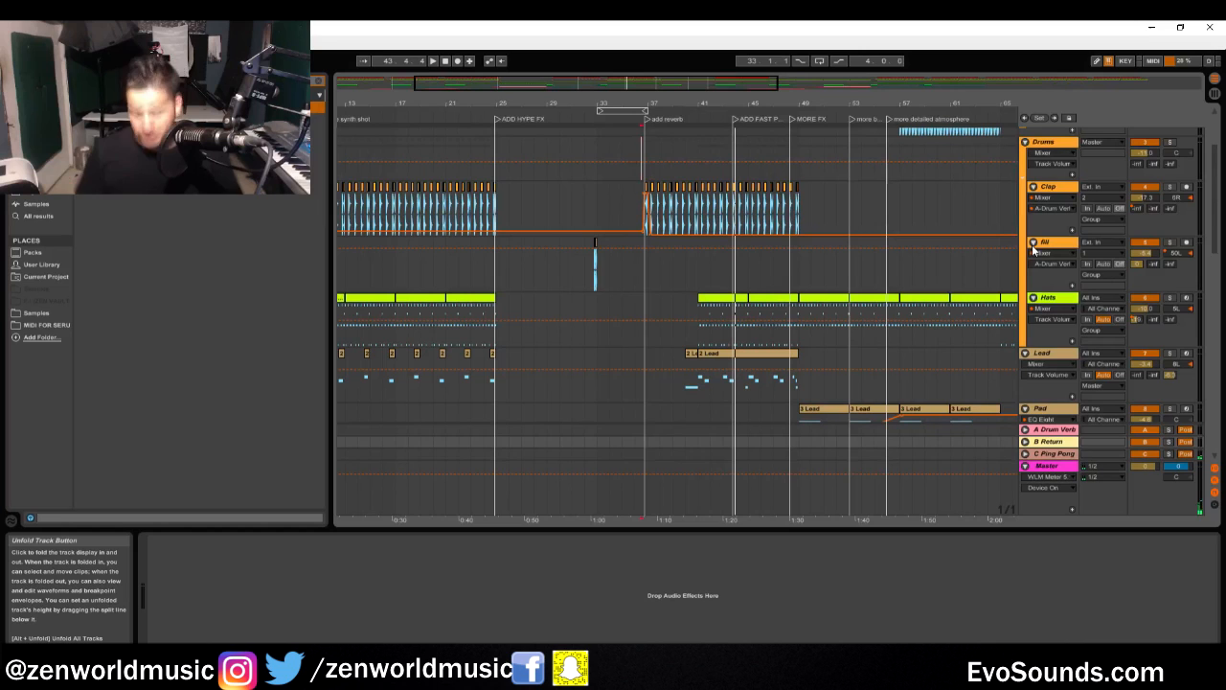
left_click(1060, 302)
key("ctrl+shift+t")
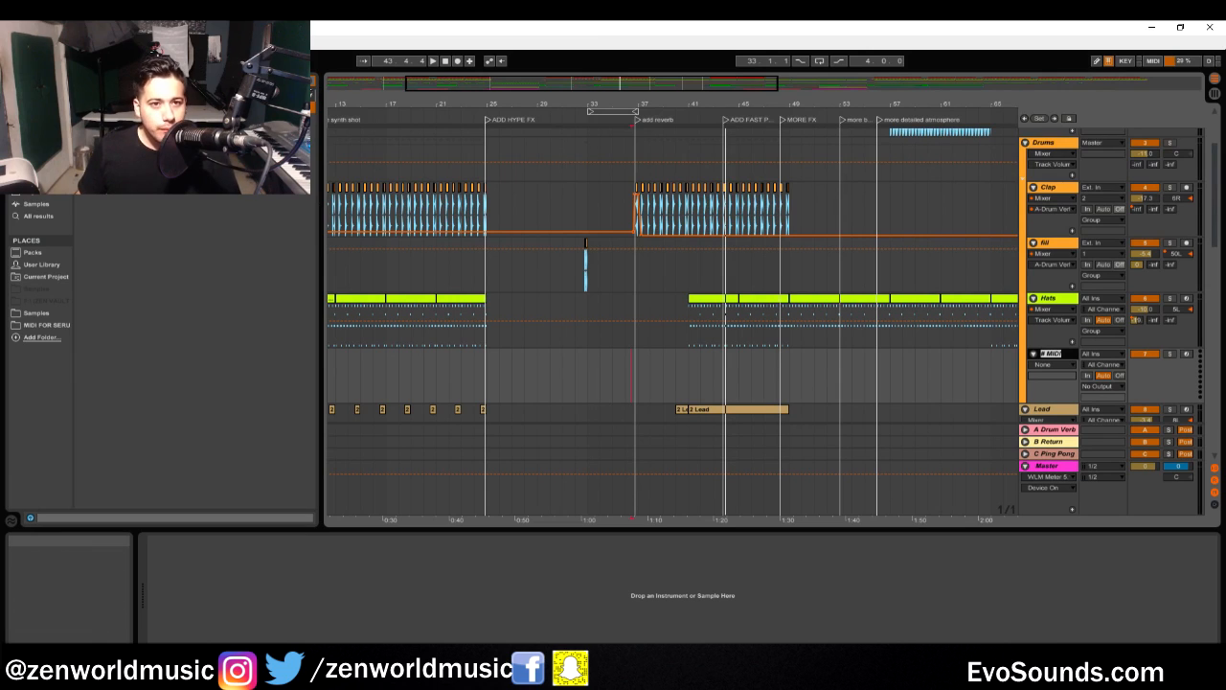
Browse the Samples library and open the Electronic percussion folder under Drums - Percussion
left_click(311, 86)
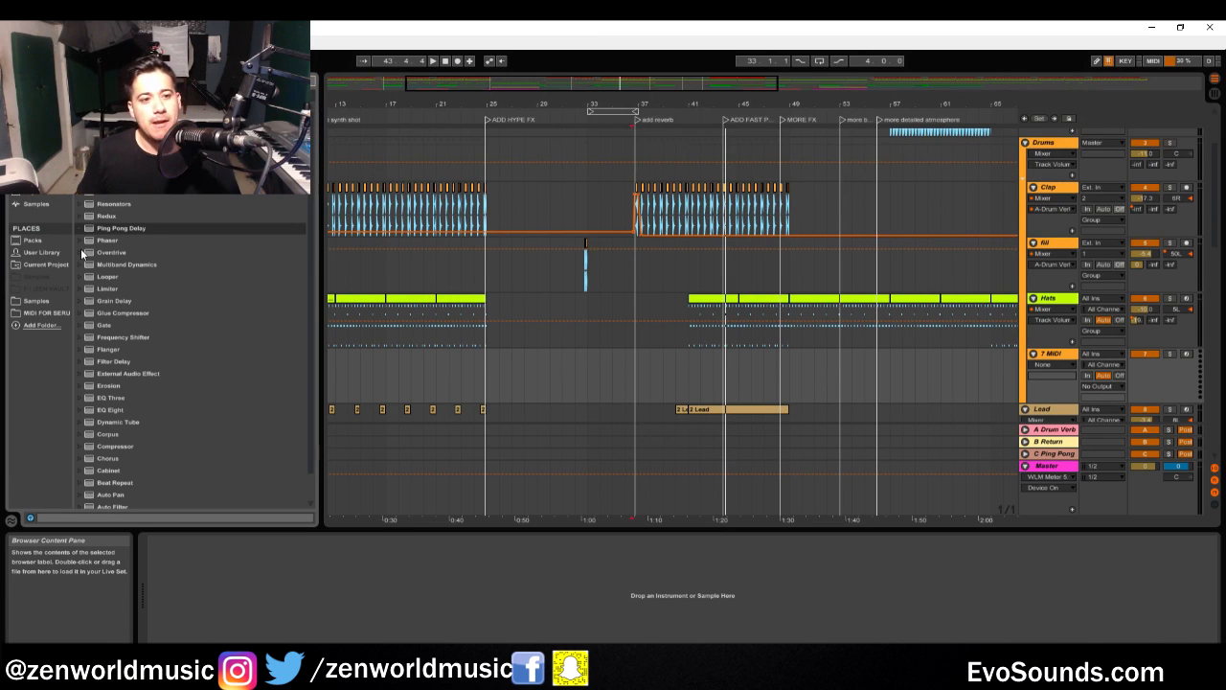
left_click(33, 302)
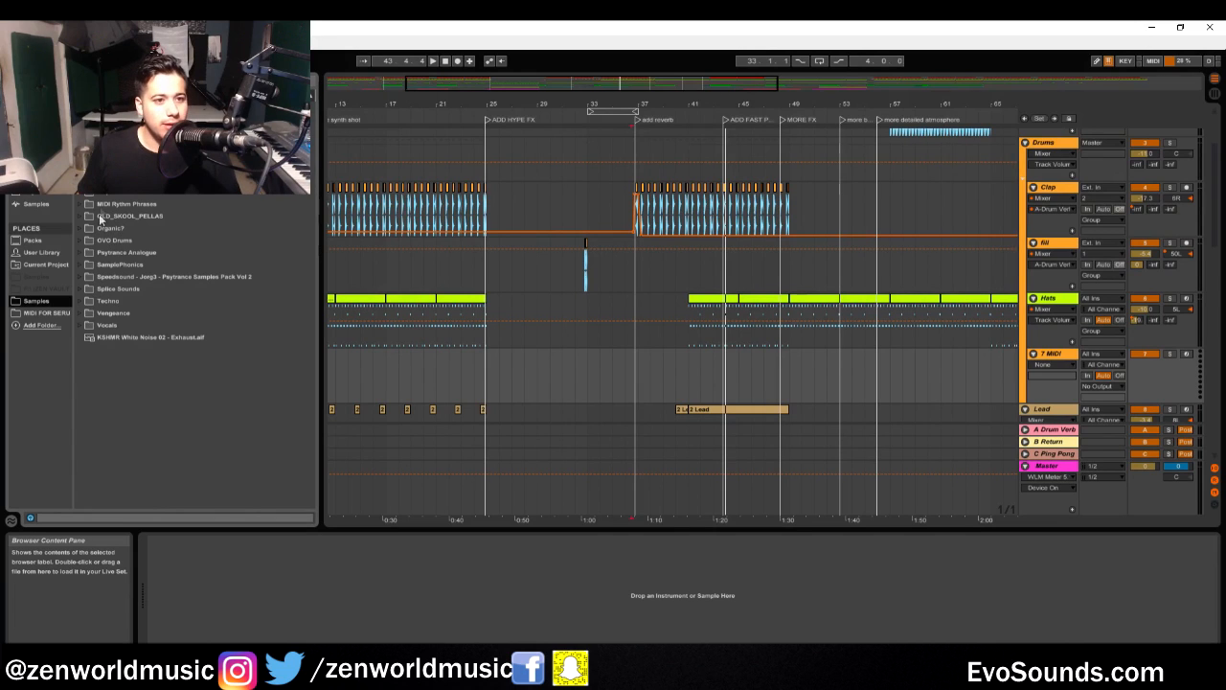
scroll(192, 288, "up", 2)
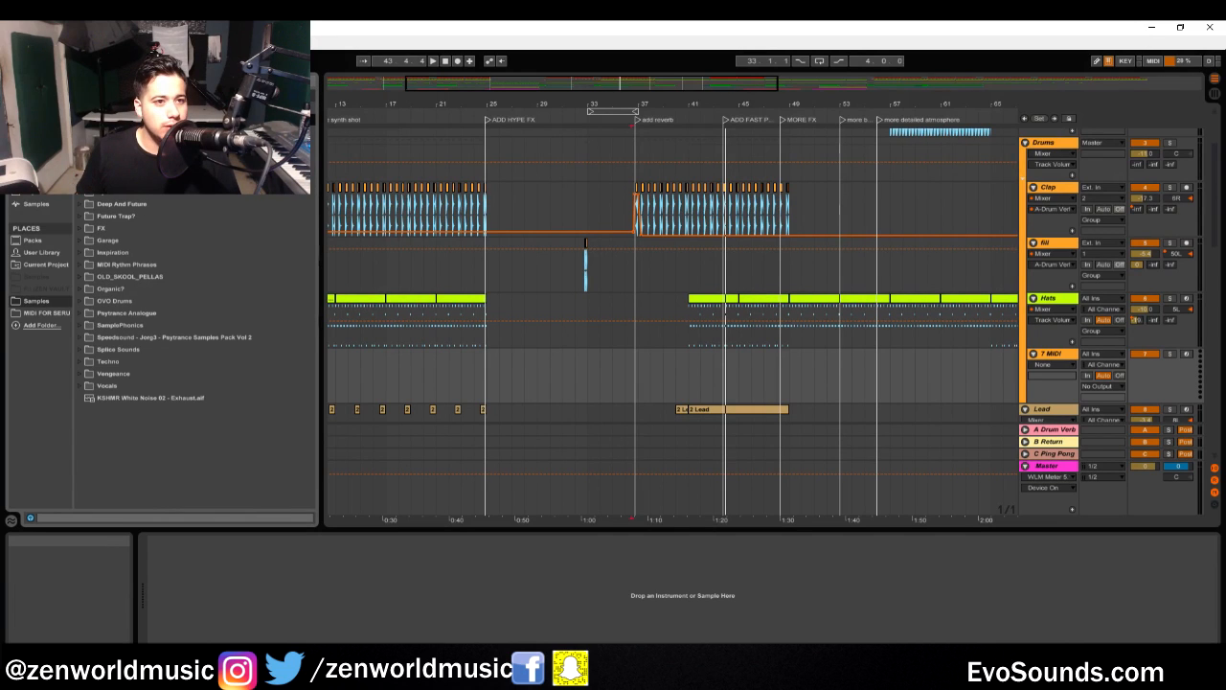
scroll(192, 307, "up", 1)
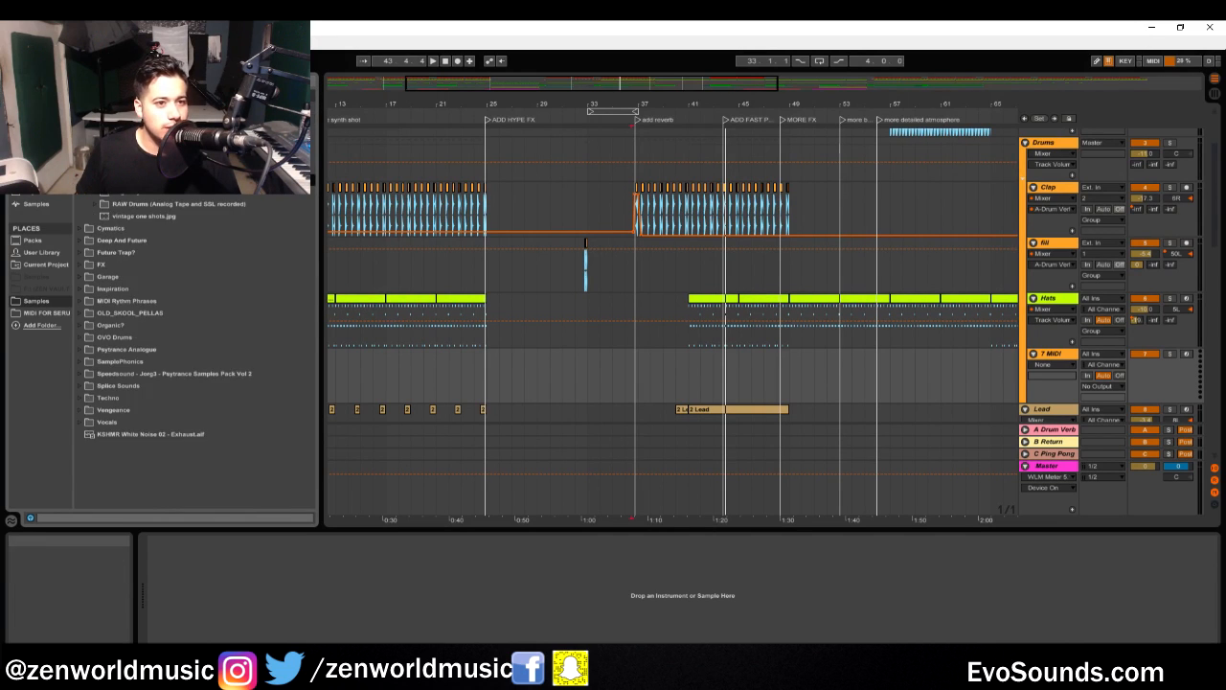
scroll(106, 206, "up", 1)
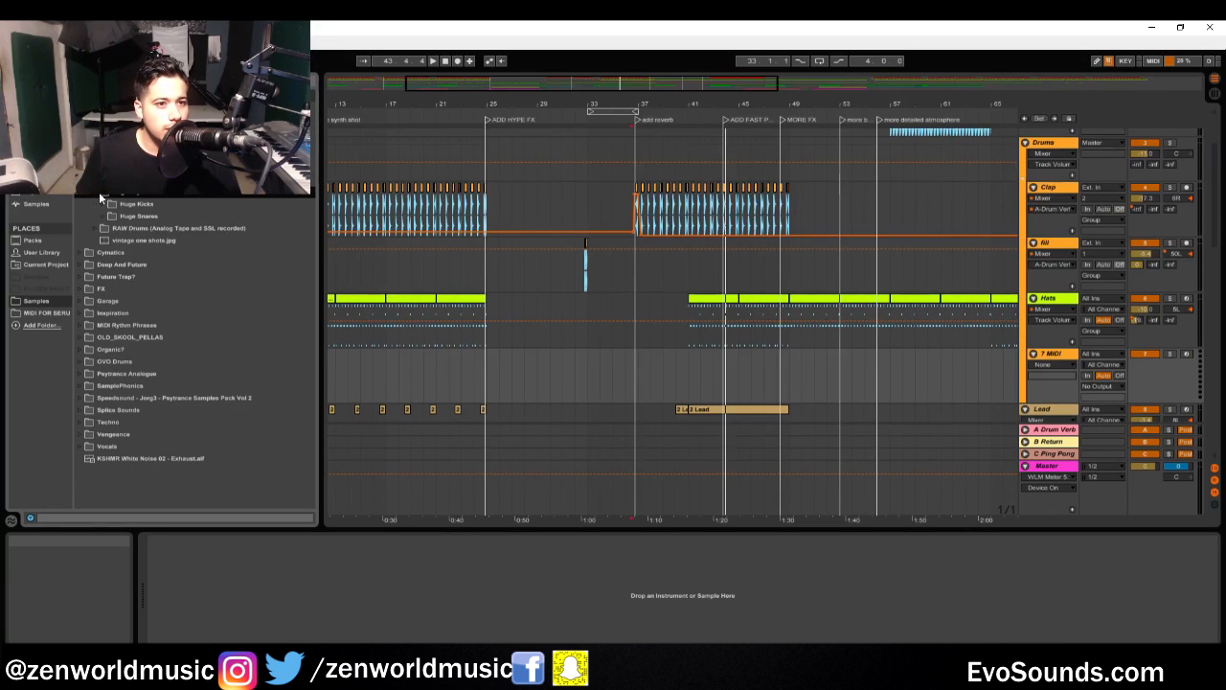
left_click(106, 229)
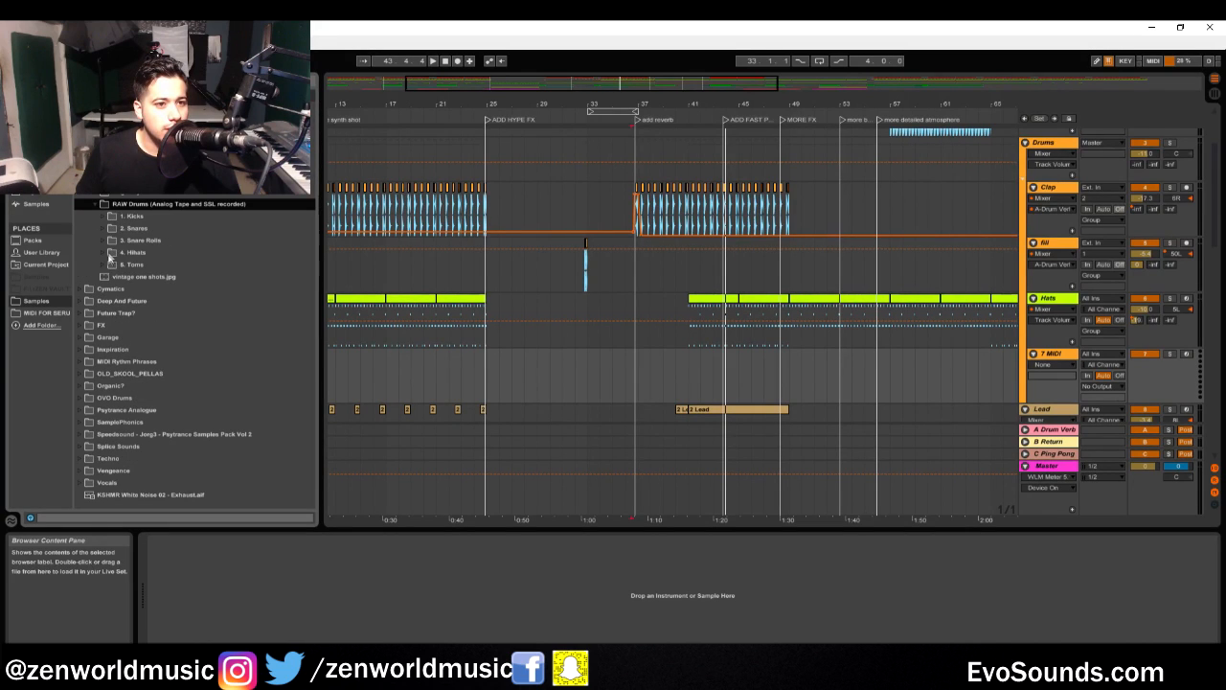
left_click(108, 252)
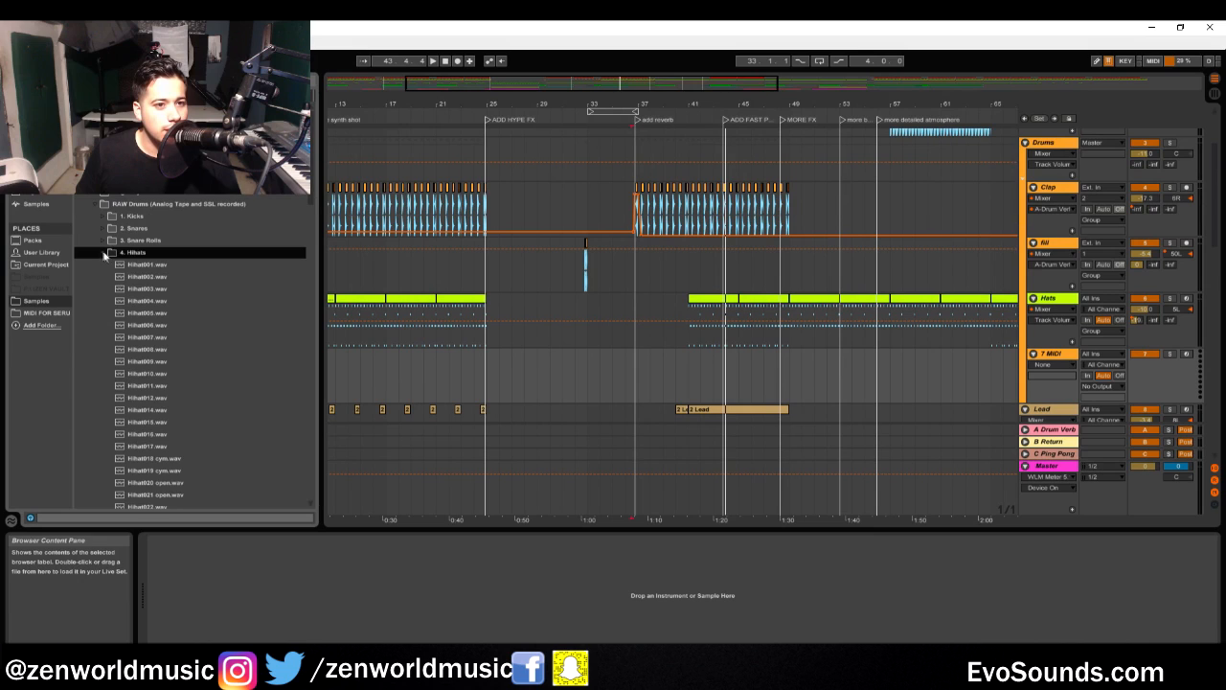
left_click(95, 204)
scroll(95, 203, "up", 1)
left_click(83, 193)
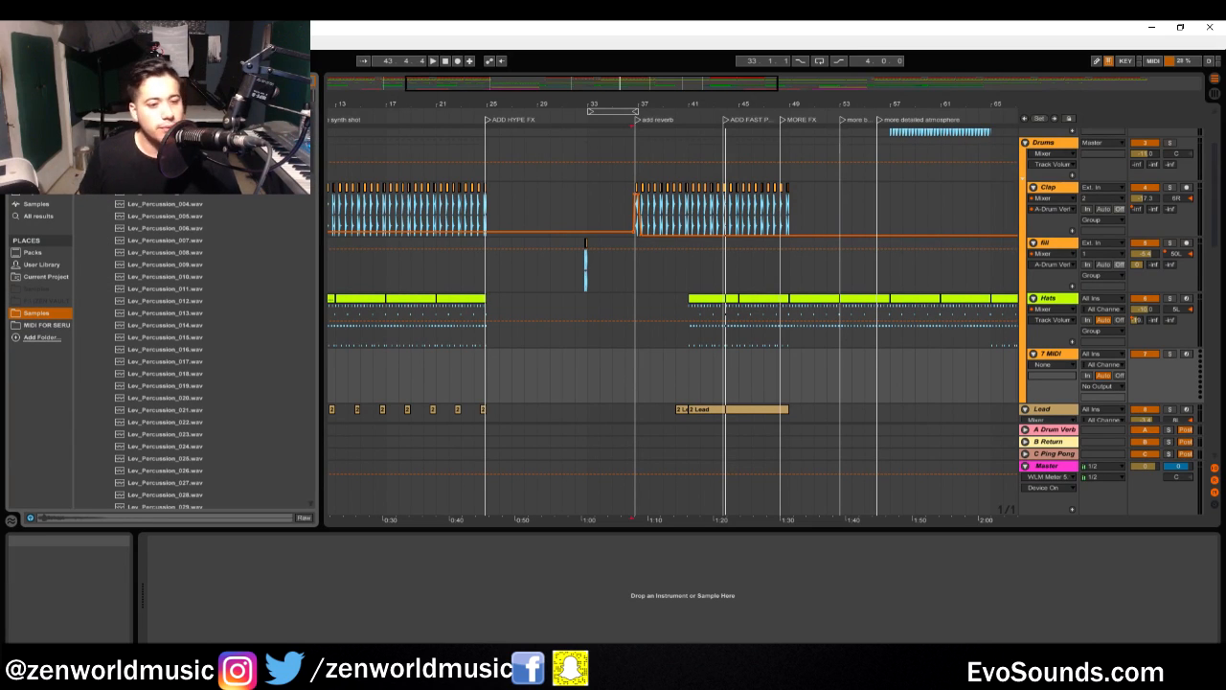
Audition the Lev_Percussion samples one after another up to Lev_Percussion_017.wav
key("Down")
key("Down")
key("Down")
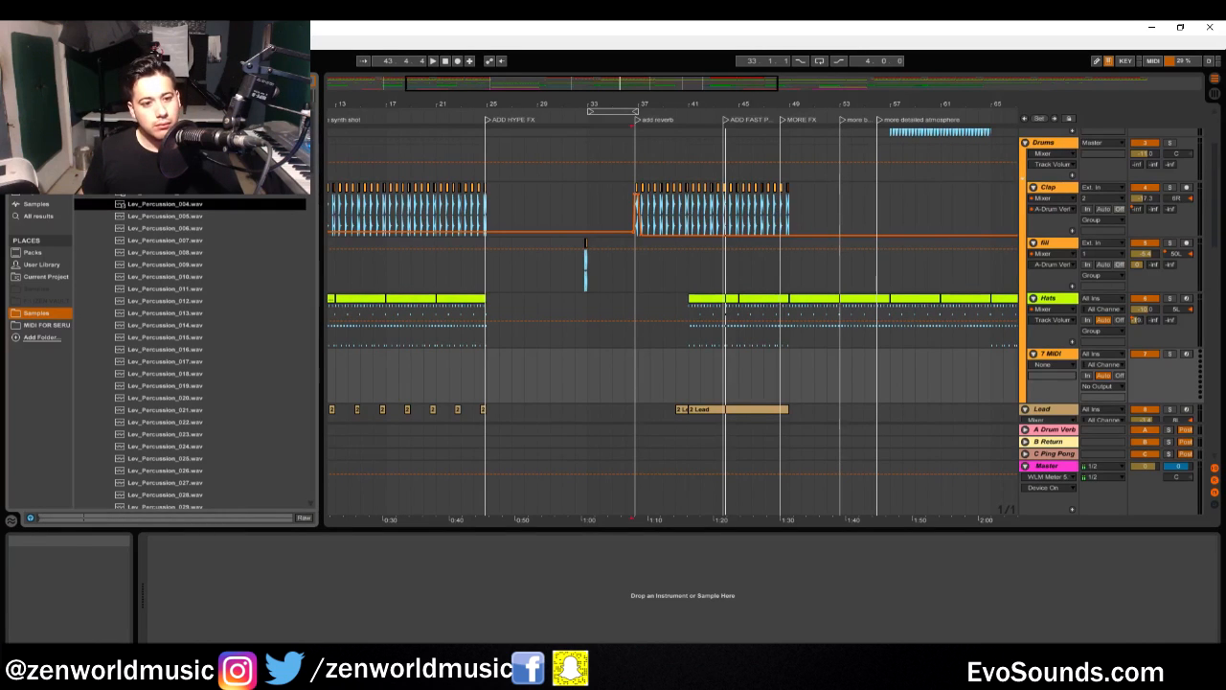
key("Down")
key("Down")
key("Down")
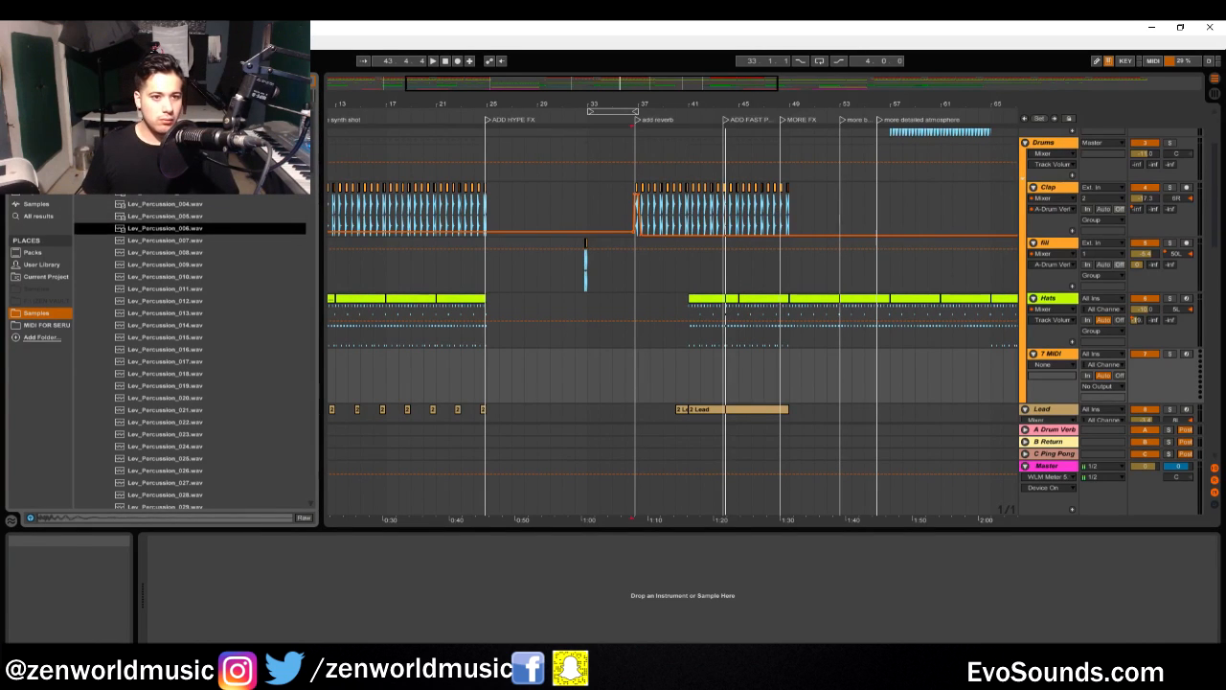
key("Down")
key("Down")
key("Down")
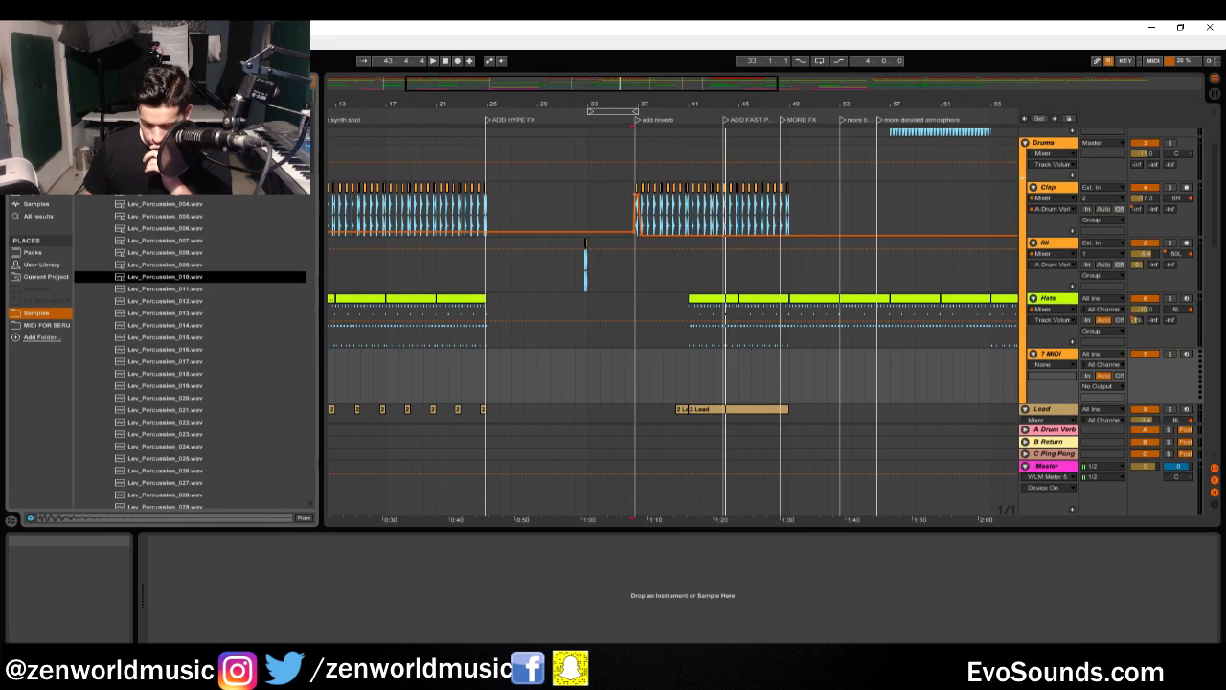
key("Down")
key("Down")
key("Down")
key("Down")
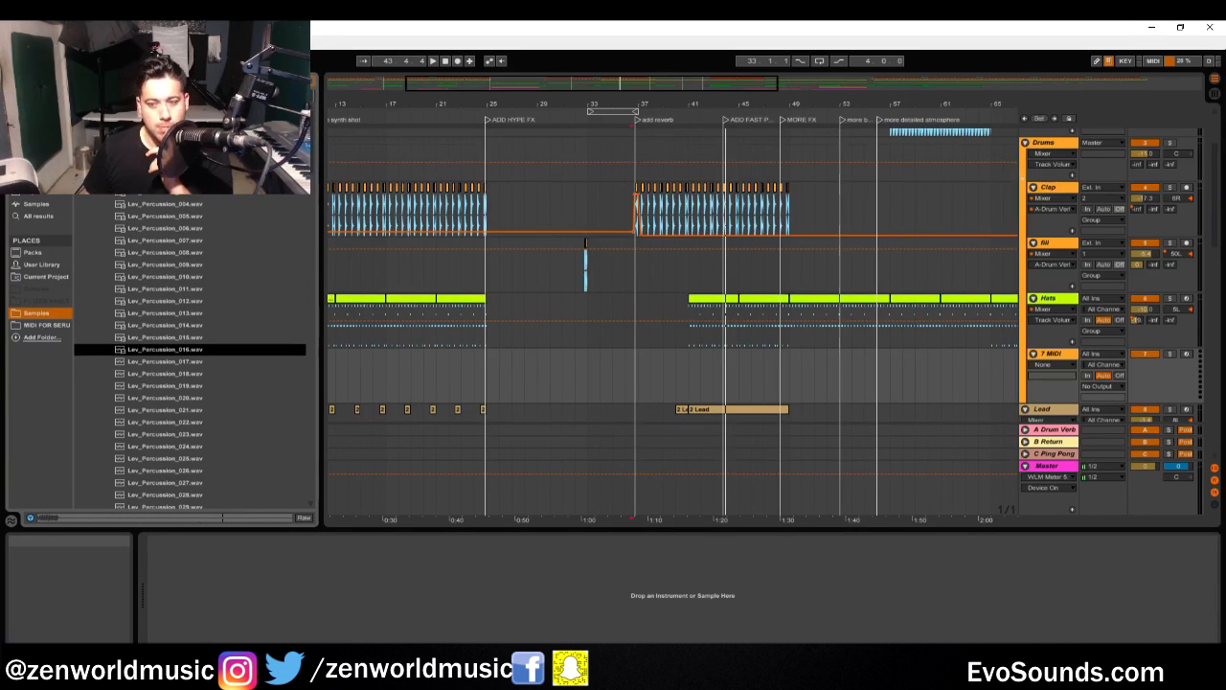
key("Down")
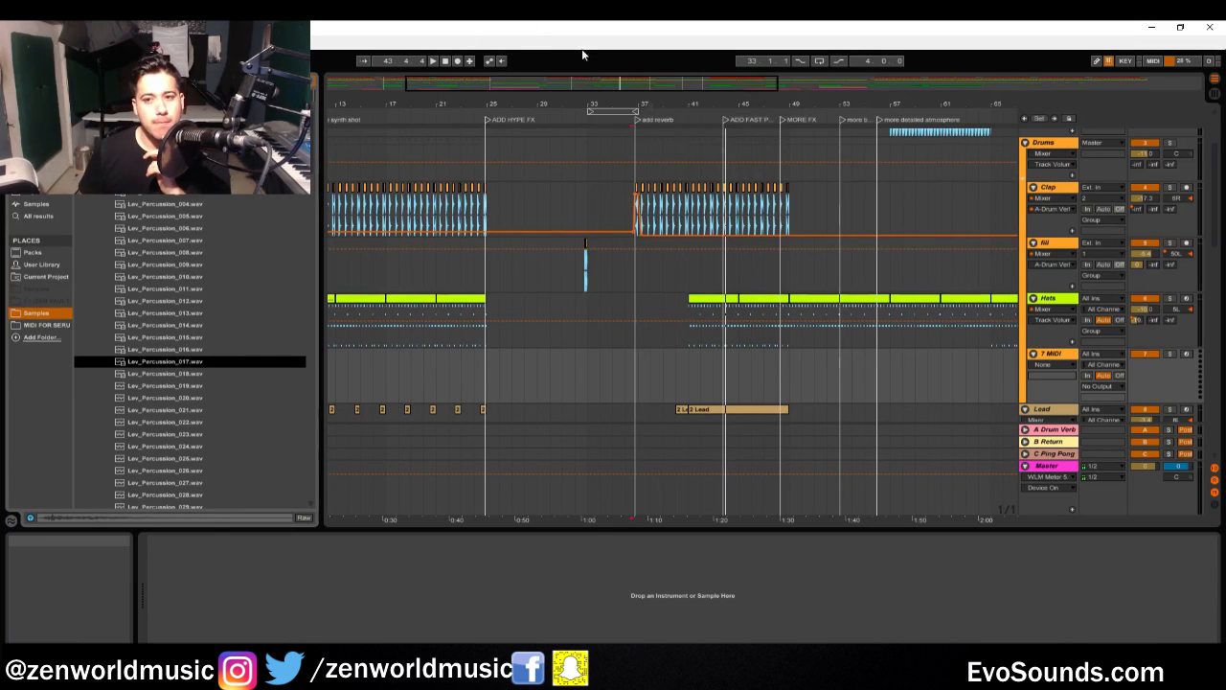
Load an empty Drum Rack onto the new MIDI track
left_click(1058, 357)
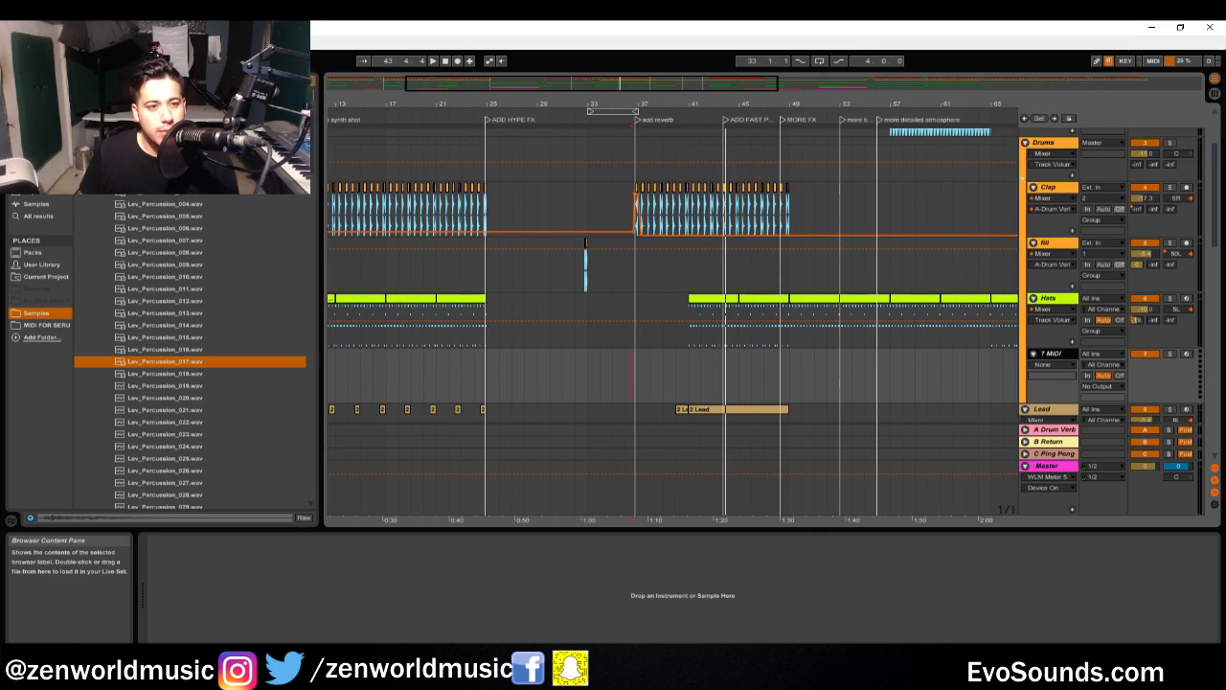
left_click(40, 131)
left_click(312, 81)
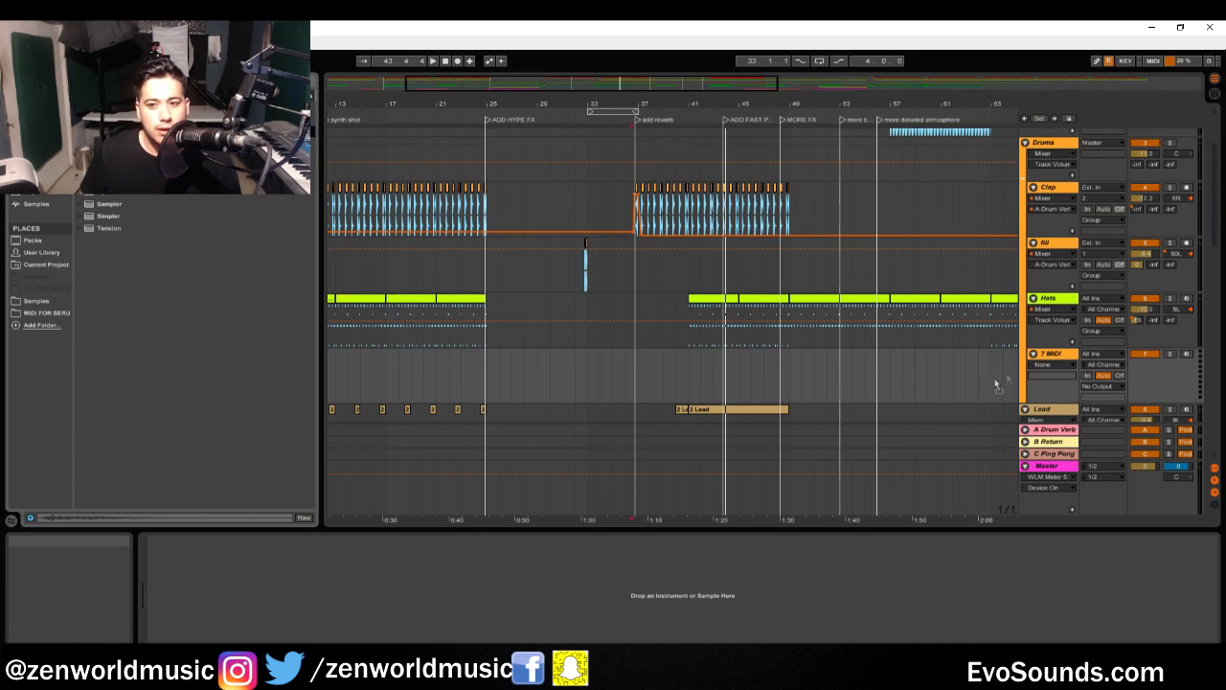
left_click(38, 292)
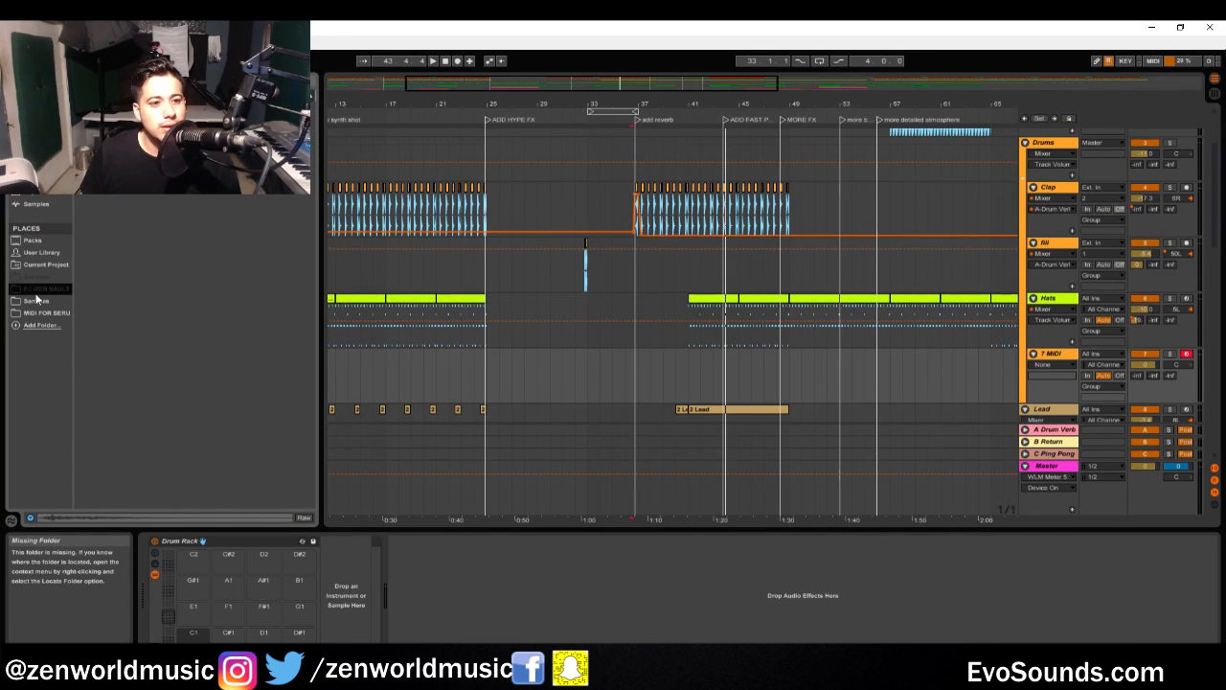
Return to the percussion samples and load Lev_Percussion_017.wav onto the Drum Rack's C2 pad
left_click(38, 301)
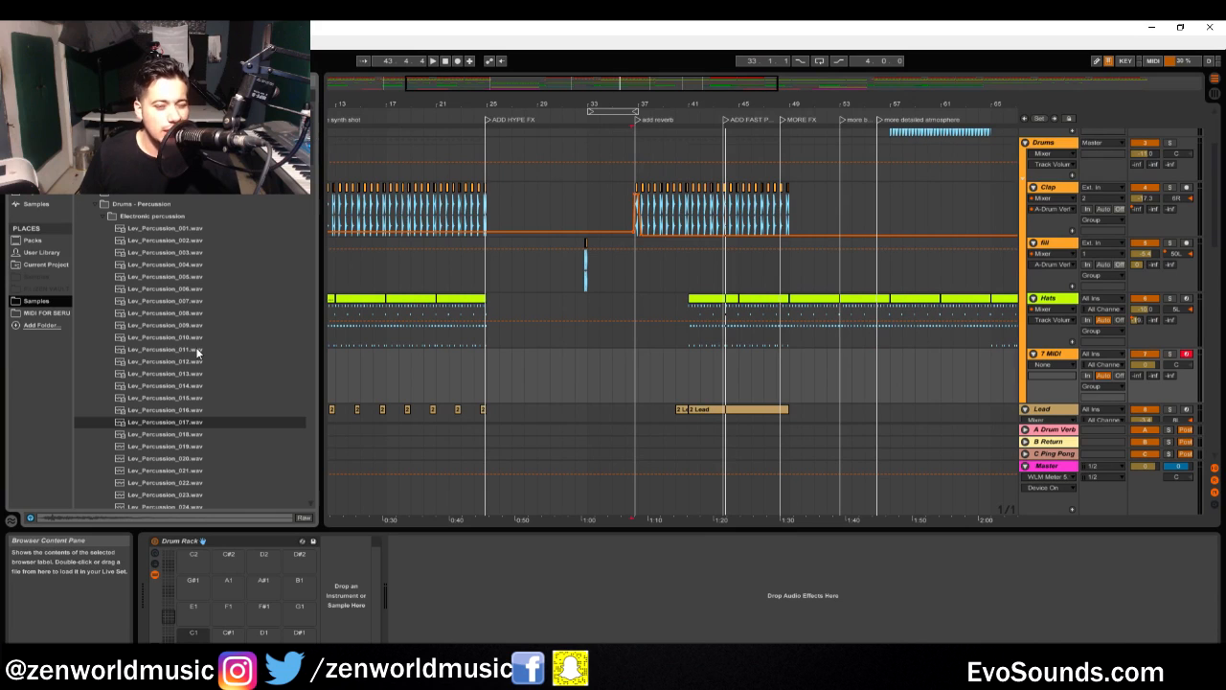
scroll(196, 353, "down", 2)
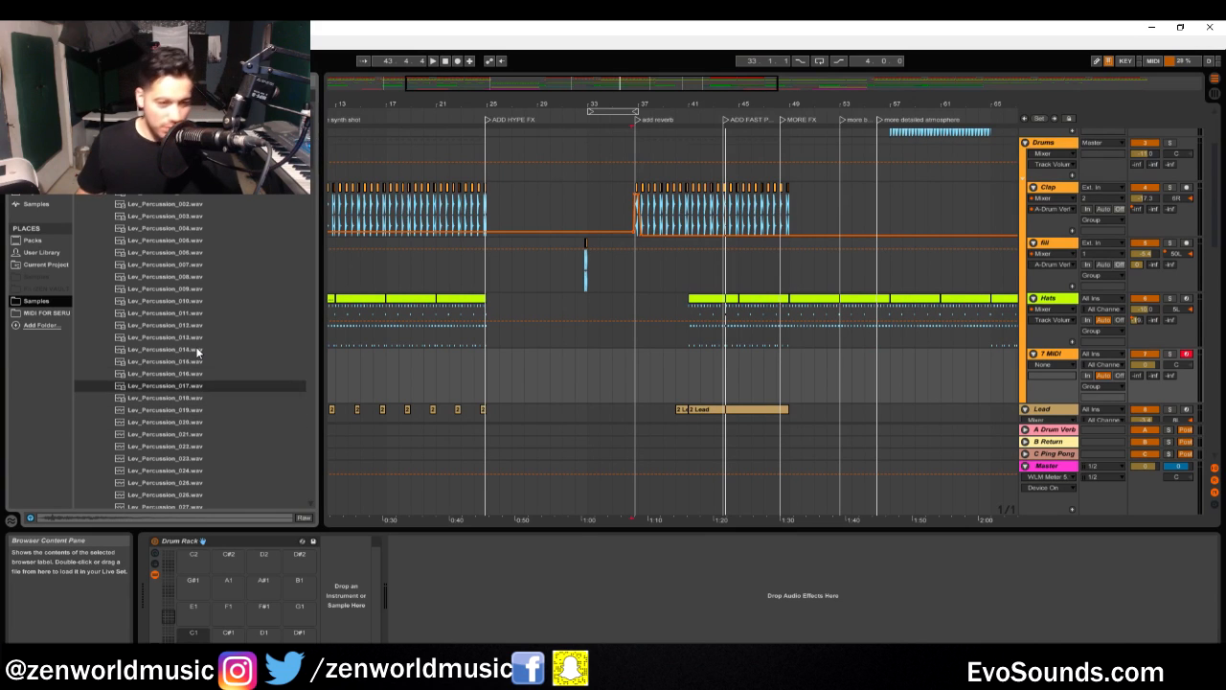
left_click(177, 362)
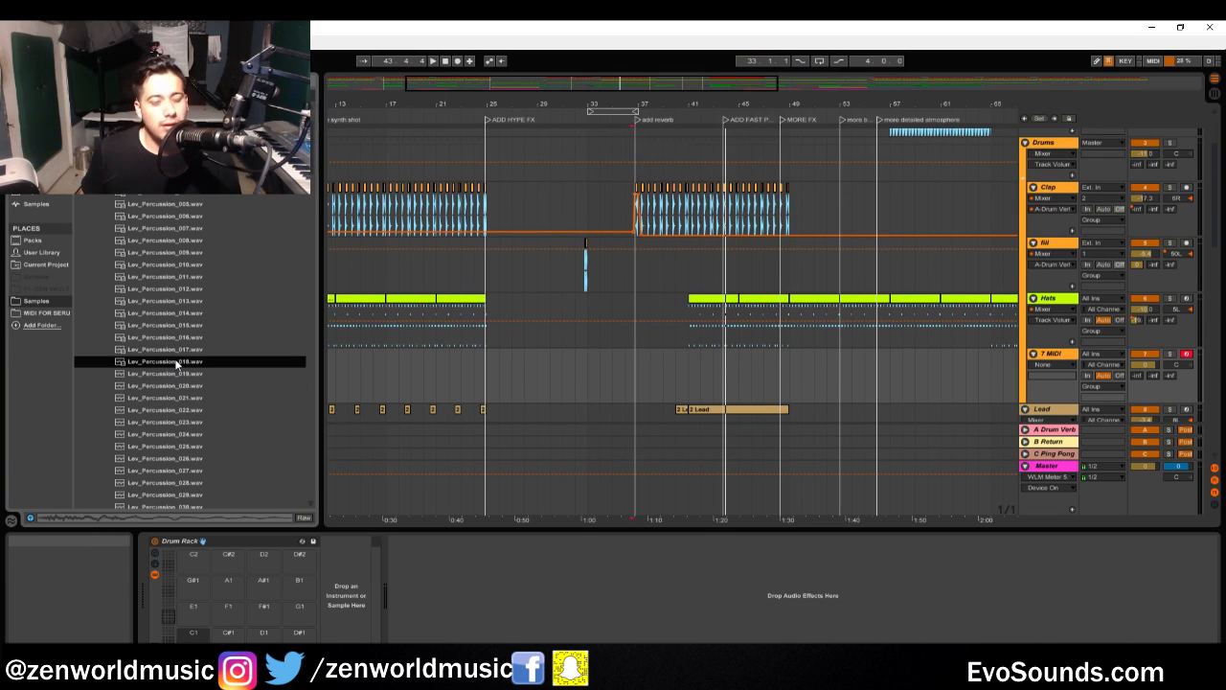
key("Up")
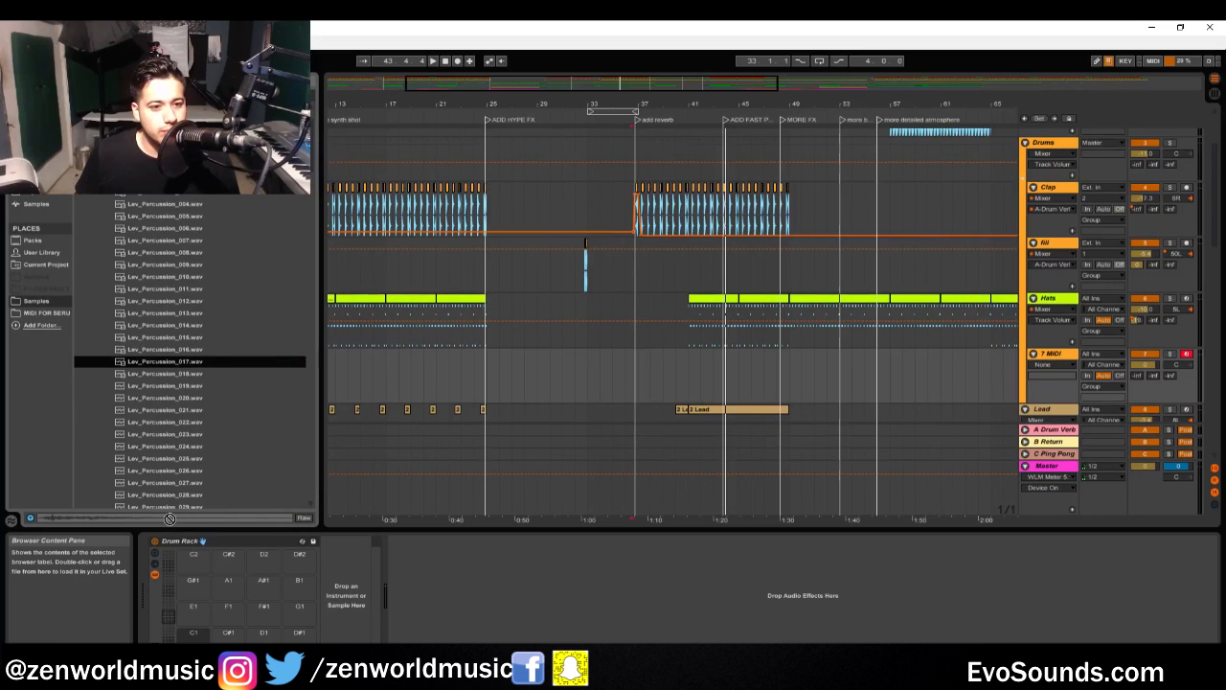
key("Return")
Audition further percussion samples and load Lev_Percussion_028.wav onto the Drum Rack's C#2 pad
left_click(195, 434)
key("Down")
key("Down")
key("Down")
key("Down")
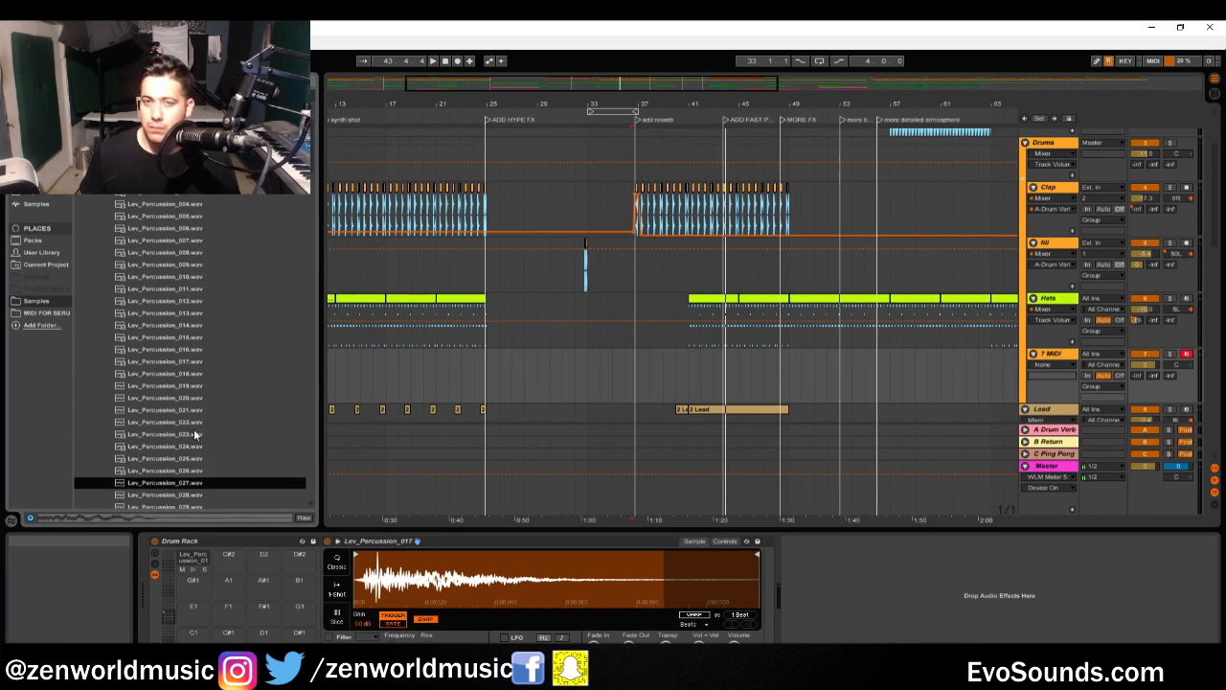
key("Down")
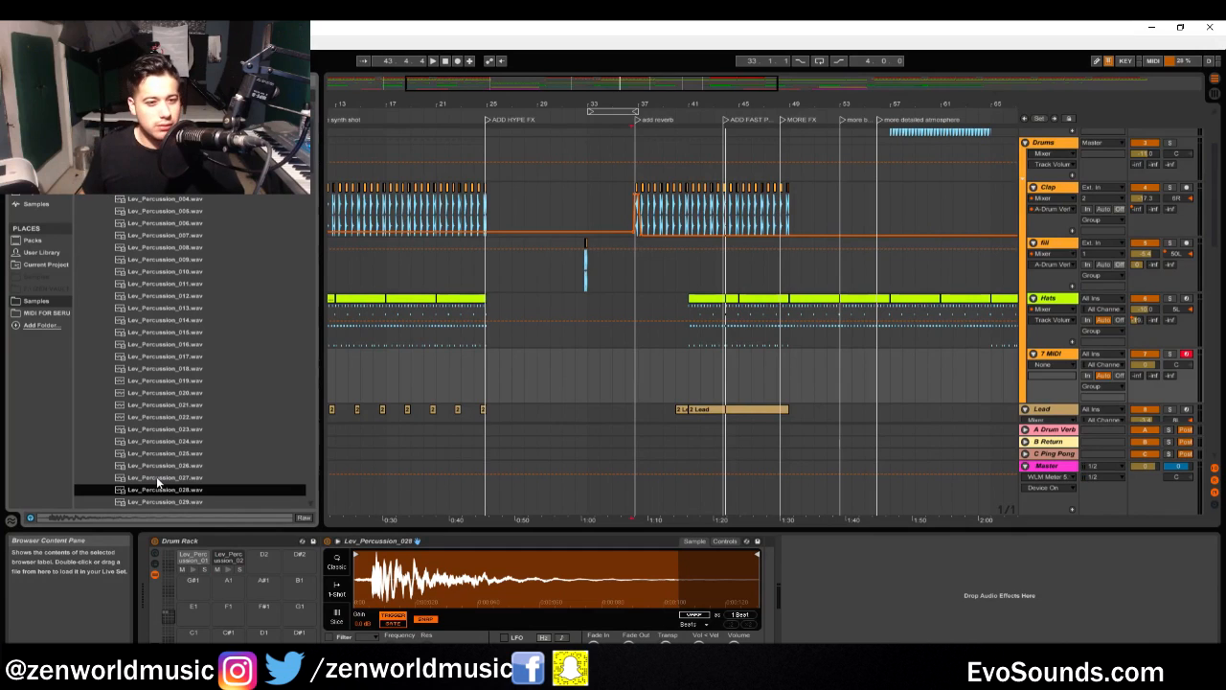
Load Lev_Percussion_034.wav onto the Drum Rack's D2 pad and Lev_Percussion_035.wav onto D#2
key("Down")
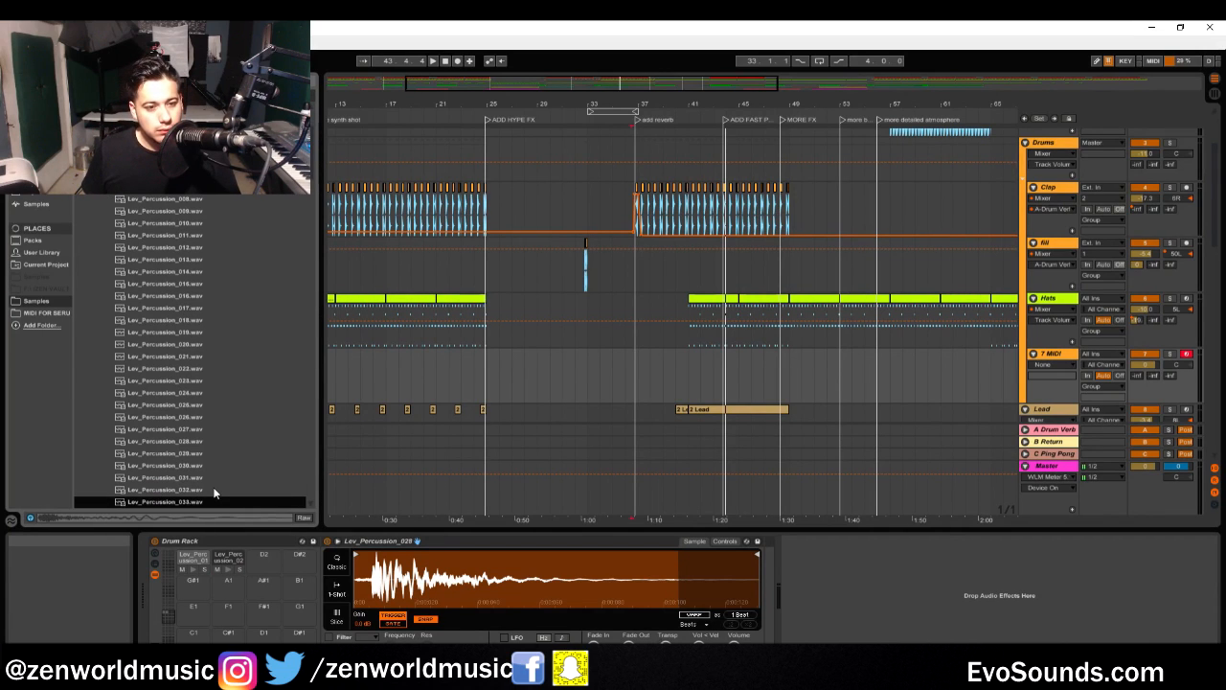
scroll(214, 492, "down", 1)
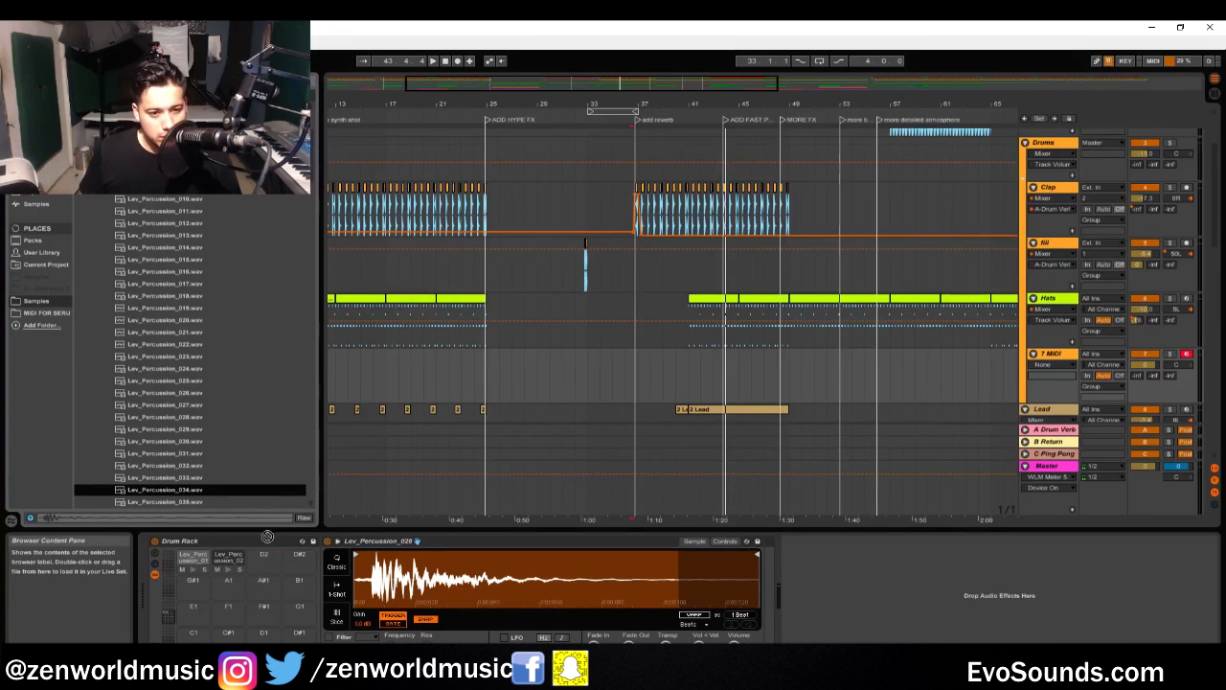
key("Down")
left_click_drag(164, 503, 309, 568)
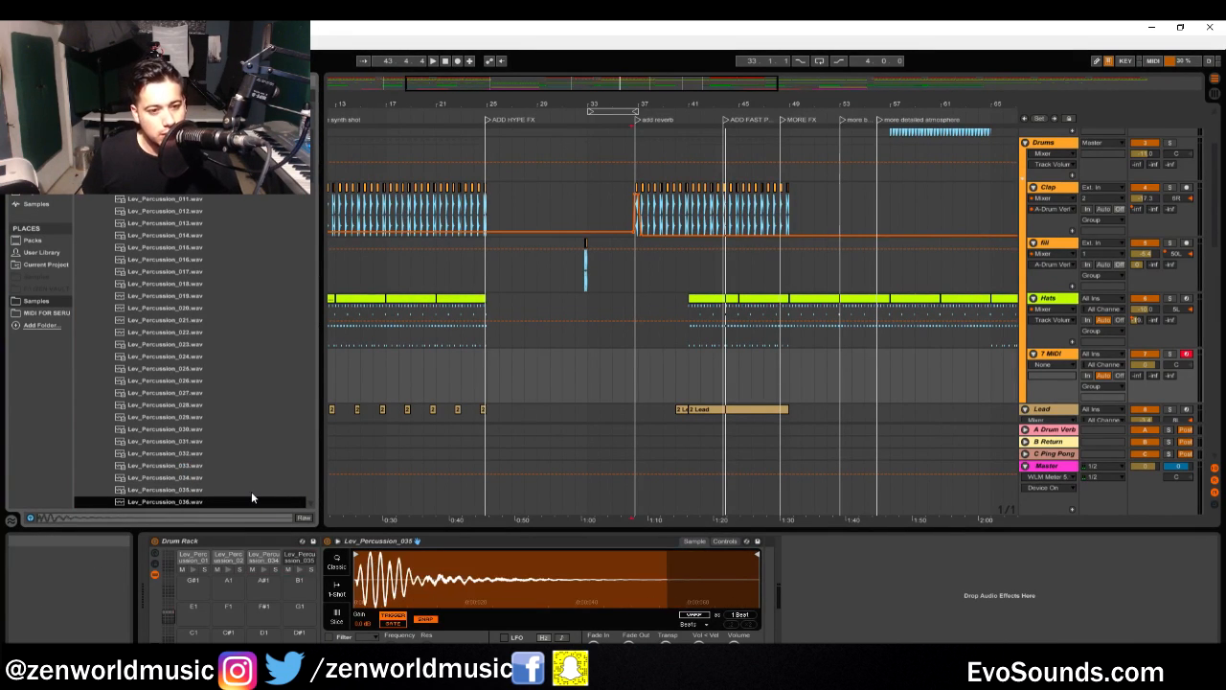
Load Lev_Percussion_036.wav onto the Drum Rack's G#1 pad and Lev_Percussion_037.wav onto A1
key("Down")
key("Down")
key("Down")
key("Up")
key("Up")
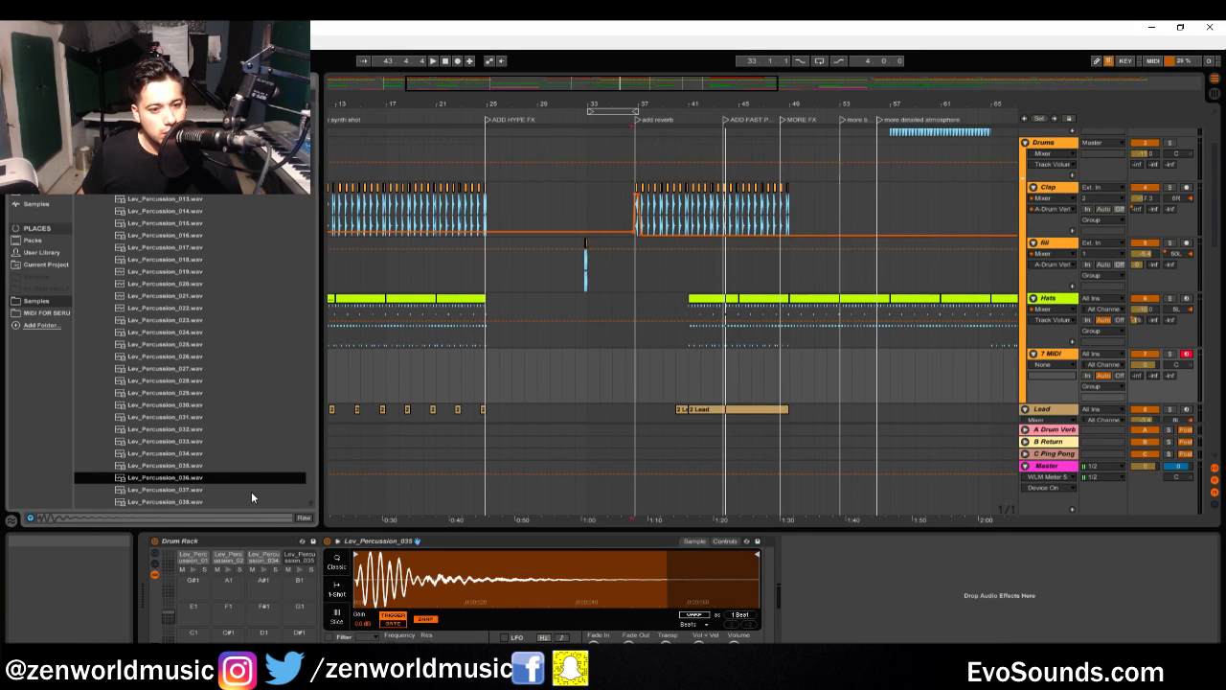
left_click_drag(154, 480, 192, 618)
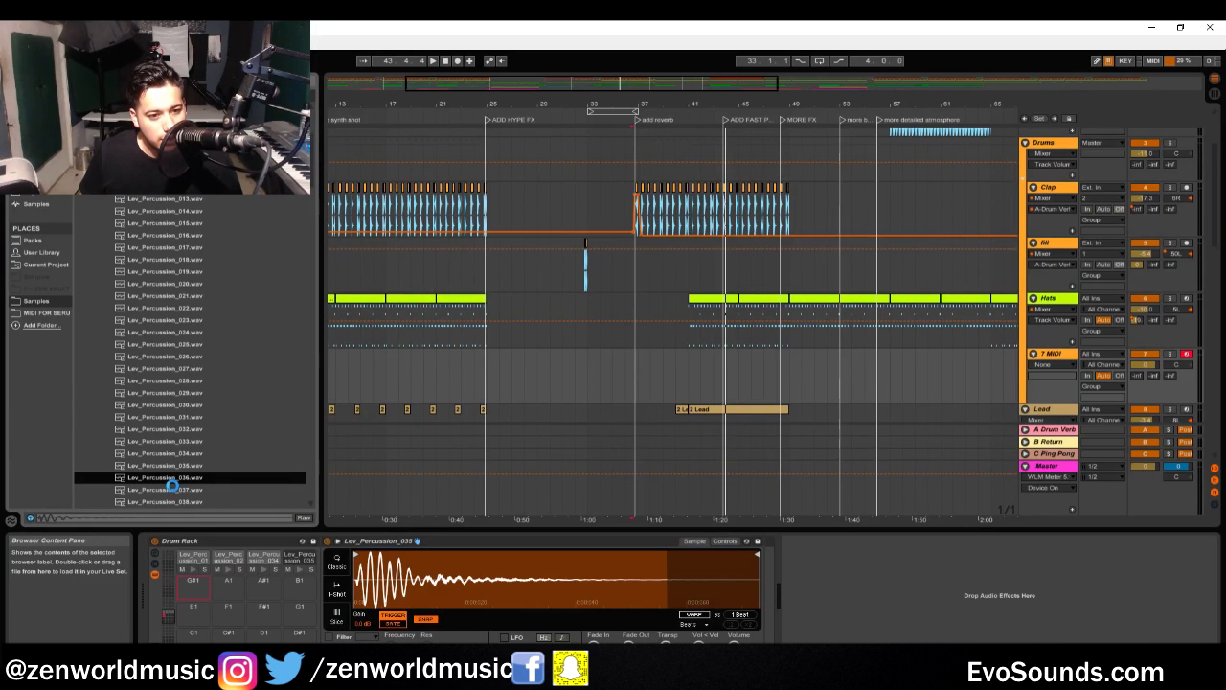
left_click_drag(183, 491, 214, 562)
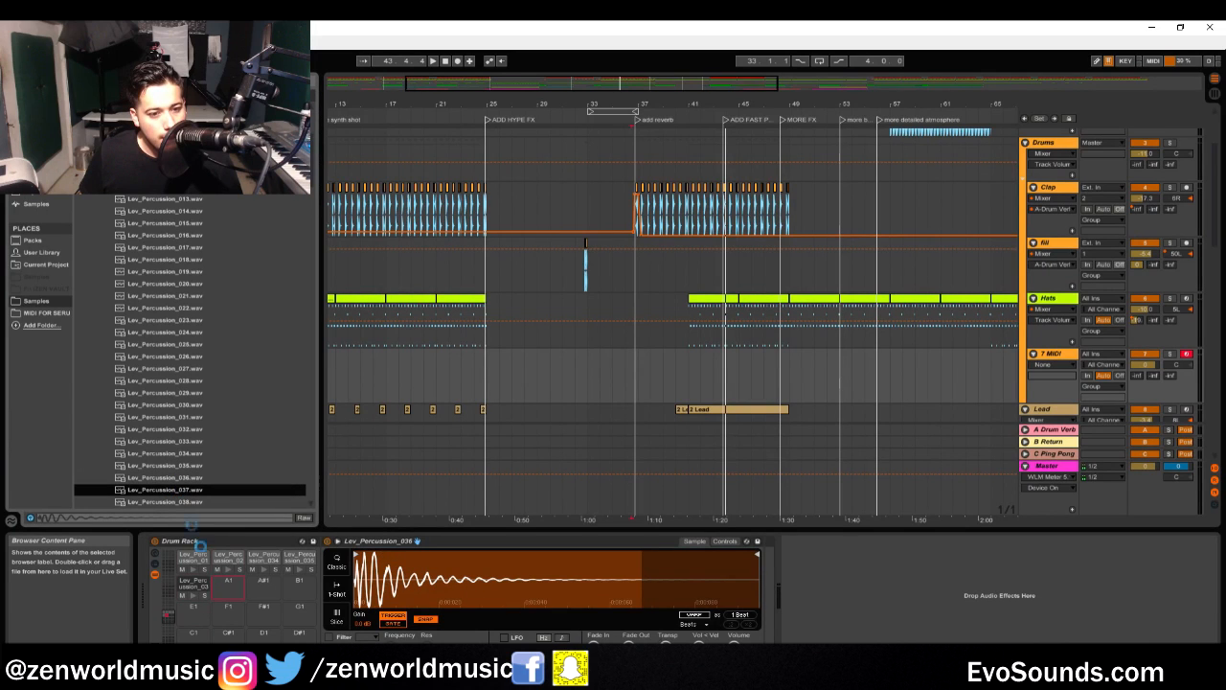
Audition the samples from Lev_Percussion_038.wav onward and load Lev_Percussion_046.wav onto the Drum Rack's A#1 pad
left_click(180, 499)
scroll(182, 498, "down", 2)
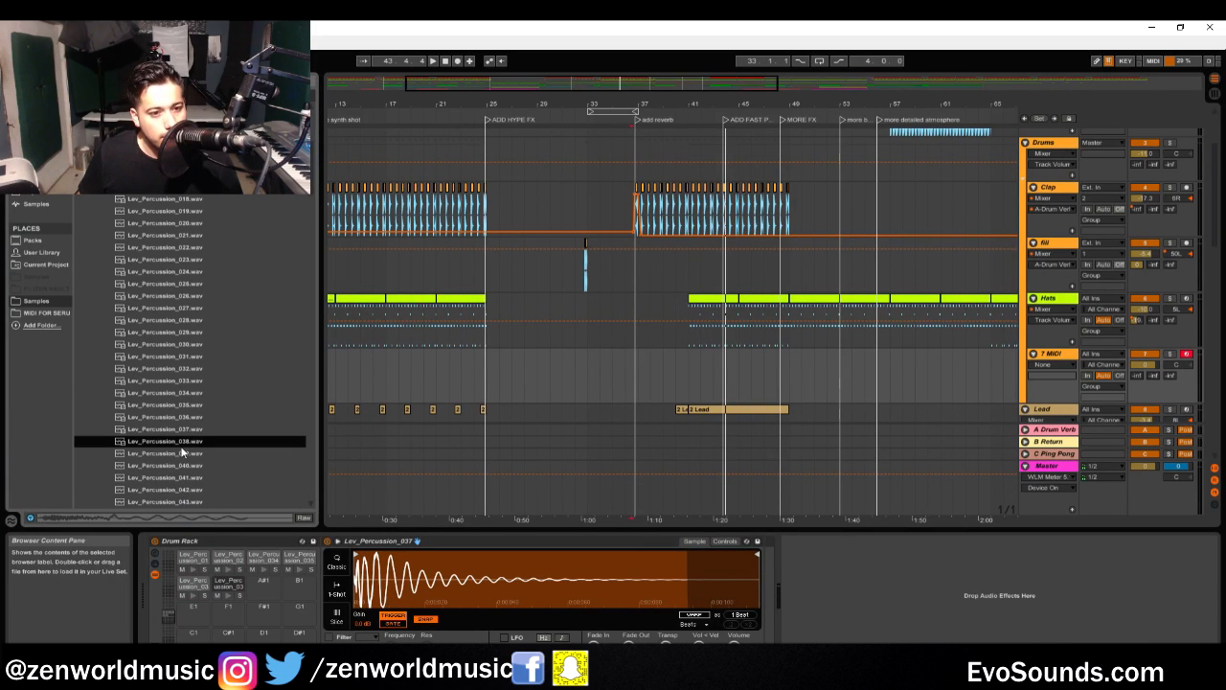
left_click(193, 454)
left_click(177, 466)
left_click(177, 477)
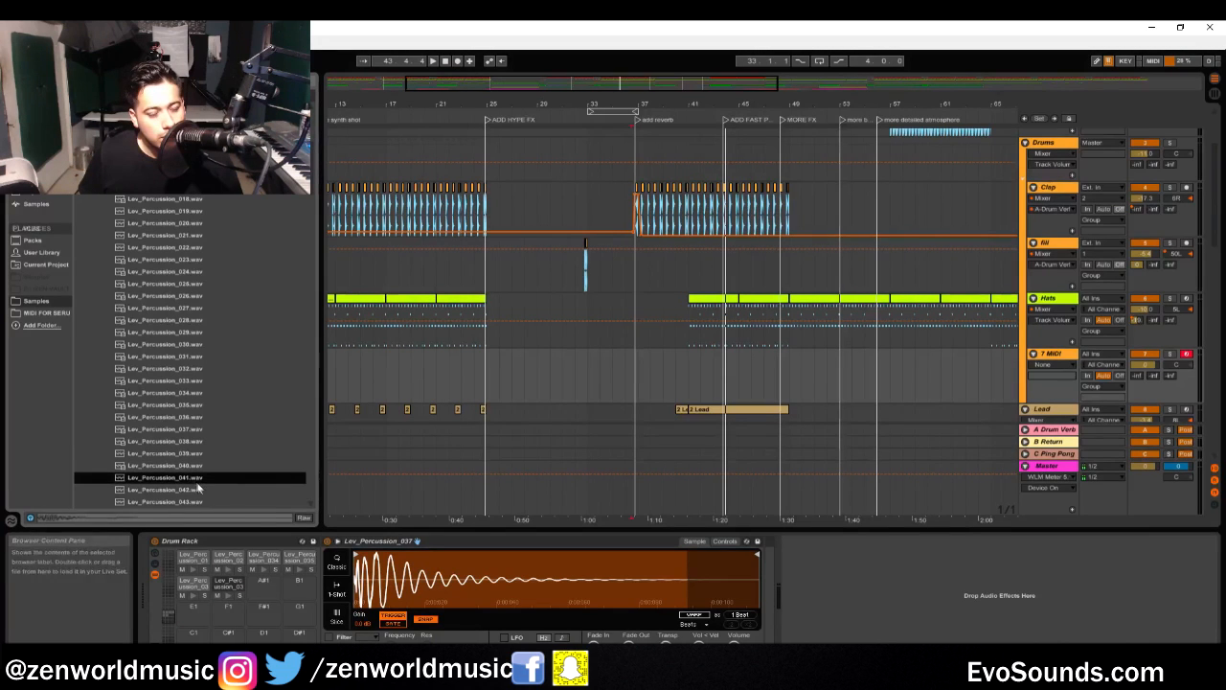
left_click(175, 489)
scroll(175, 502, "down", 1)
left_click(198, 489)
scroll(198, 486, "down", 3)
left_click(206, 417)
left_click(192, 442)
left_click(200, 417)
left_click(180, 430)
left_click(182, 465)
left_click(167, 433)
left_click(269, 587)
Create an empty MIDI clip on the 7 MIDI track spanning bars 41 to 49
left_click(635, 347)
left_click(633, 358)
left_click_drag(682, 98, 569, 397)
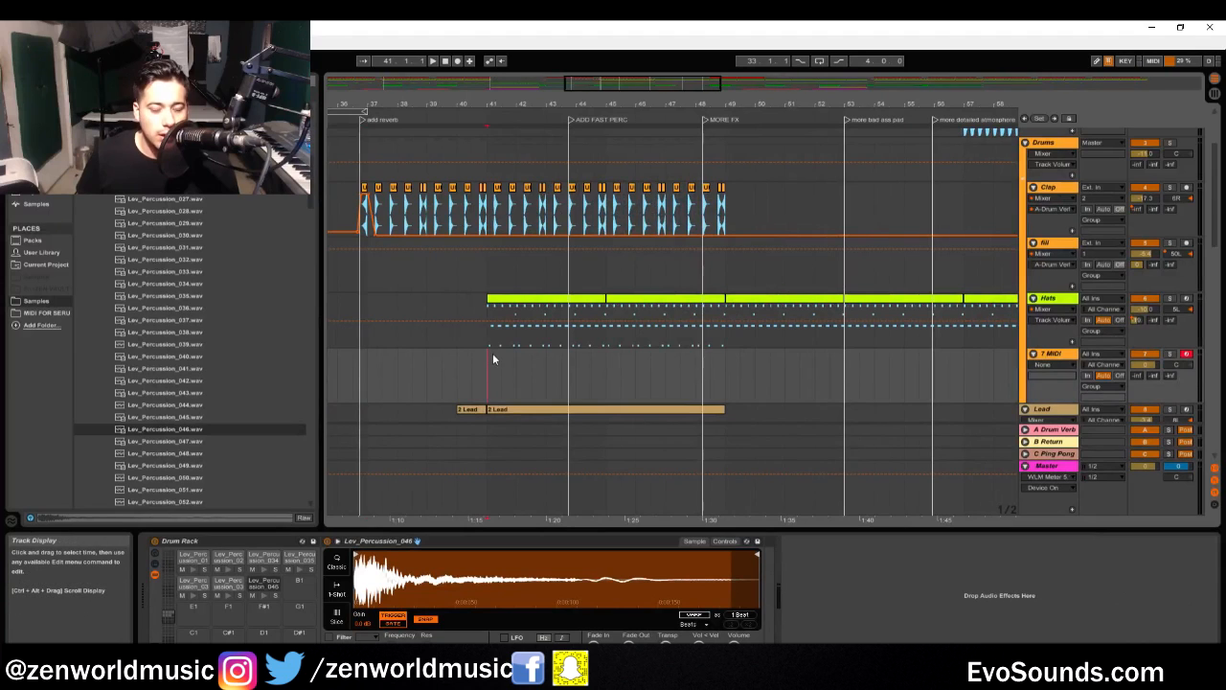
left_click_drag(493, 352, 730, 379)
key("ctrl+shift+m")
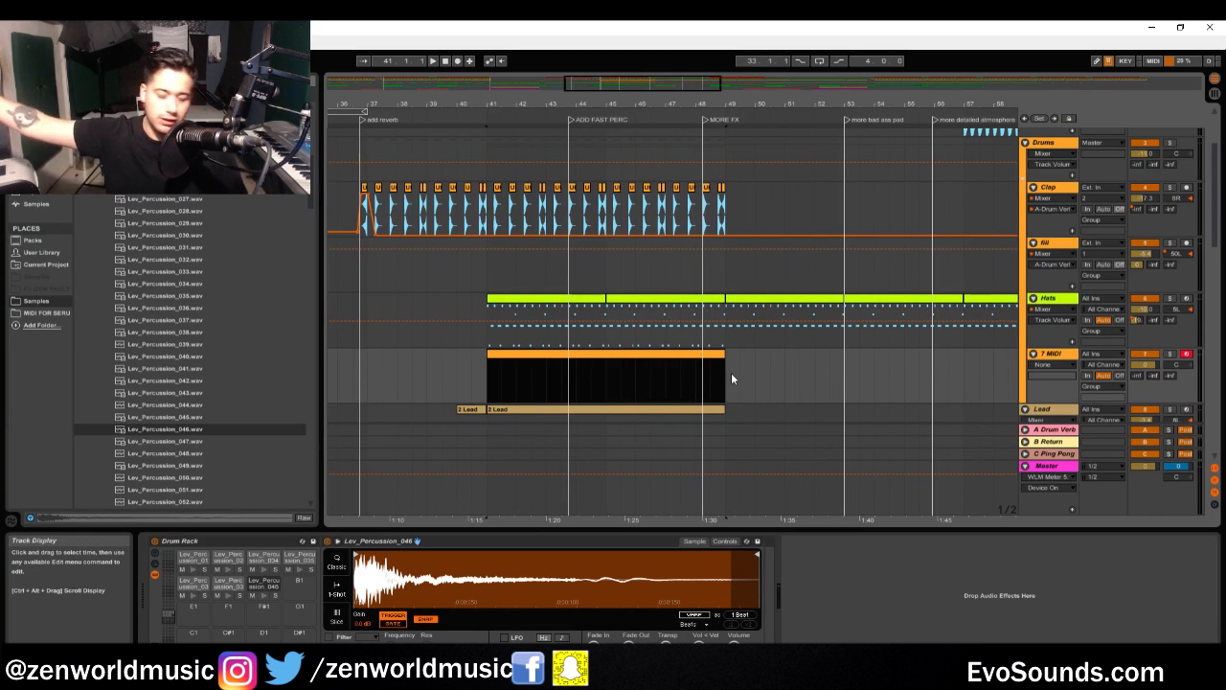
Open the new clip's notes in an enlarged note editor and play the section from bar 41
double_click(624, 356)
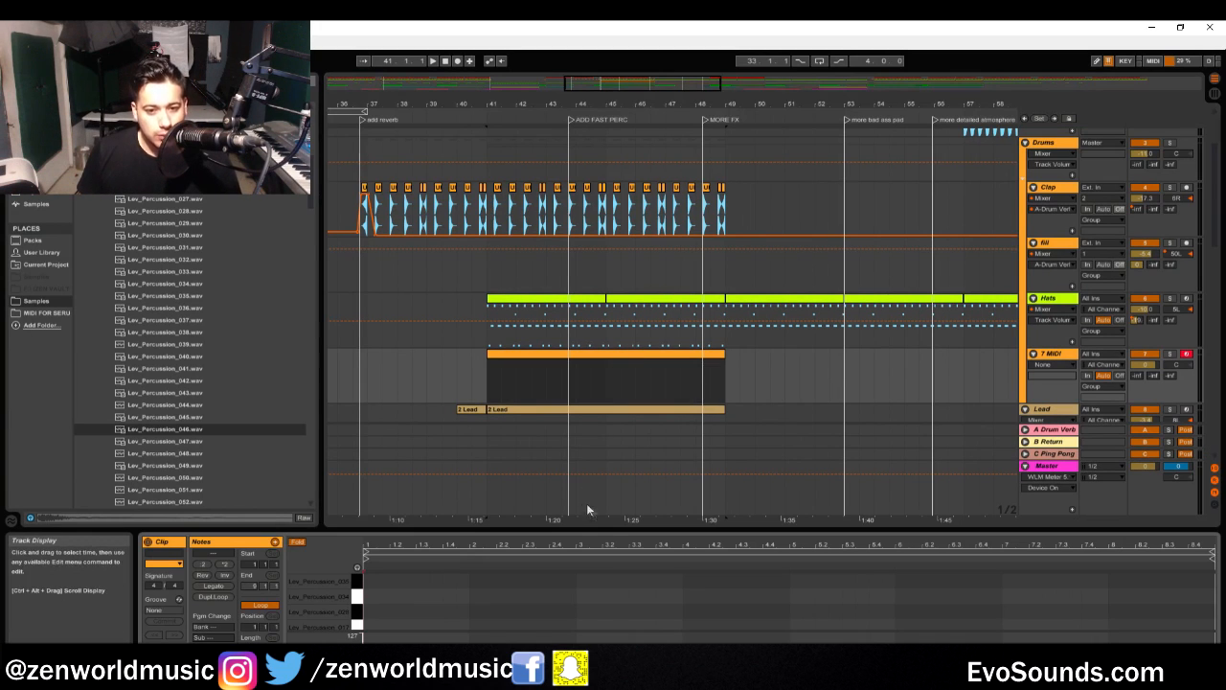
key("space")
left_click_drag(621, 527, 640, 451)
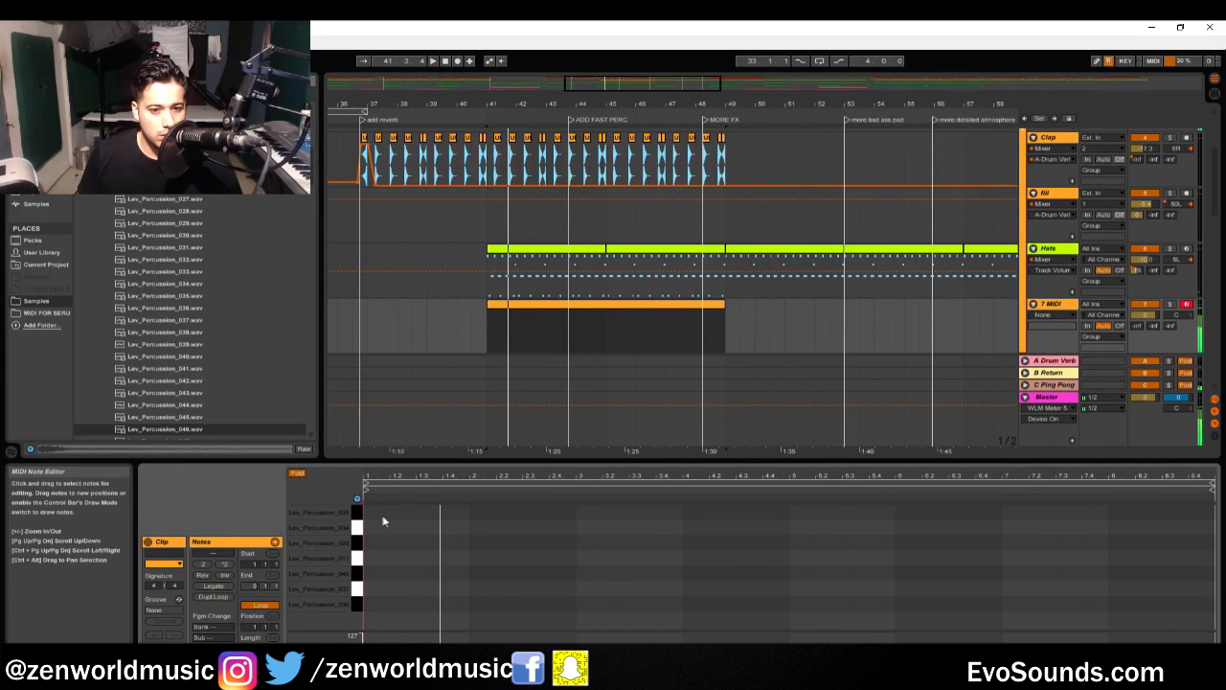
left_click_drag(398, 471, 438, 471)
key("space")
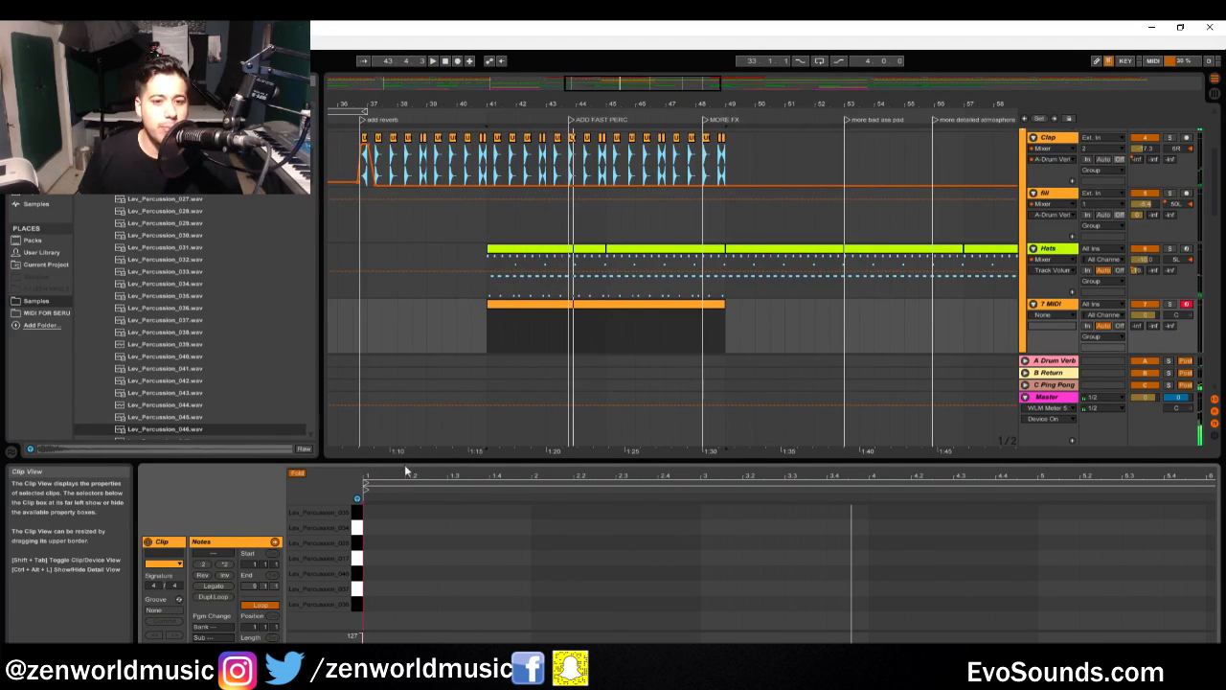
mouse_move(400, 477)
left_mouse_down()
mouse_move(399, 491)
mouse_move(393, 477)
left_mouse_up()
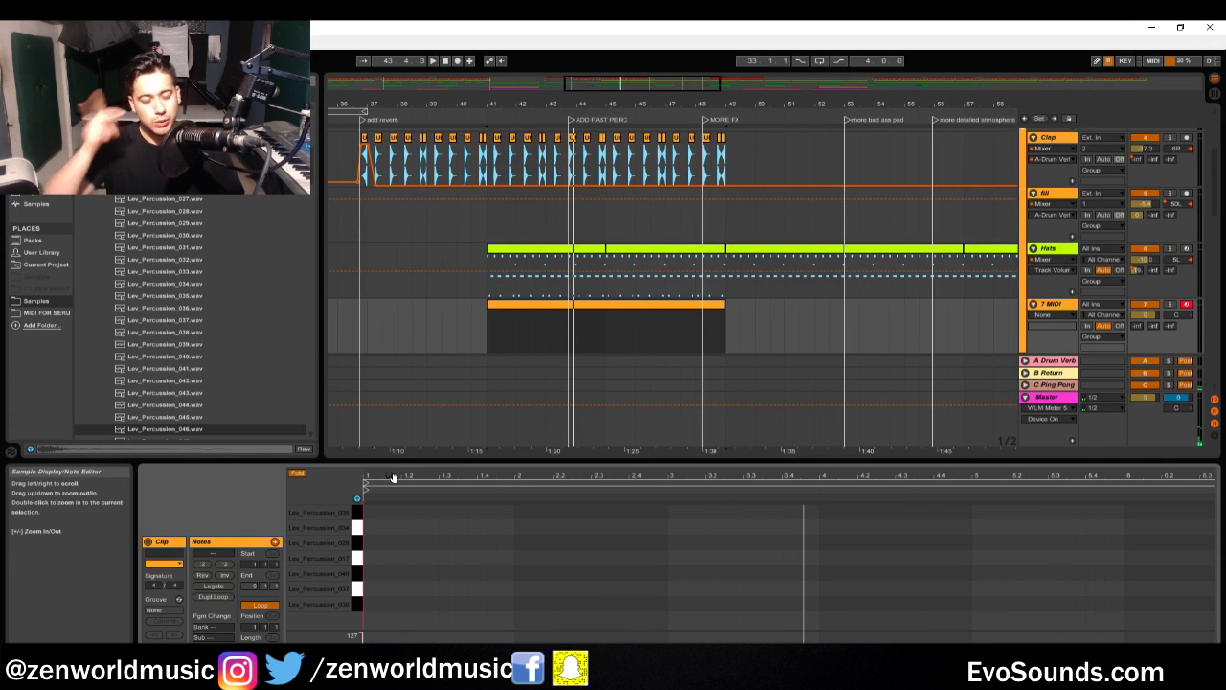
key("space")
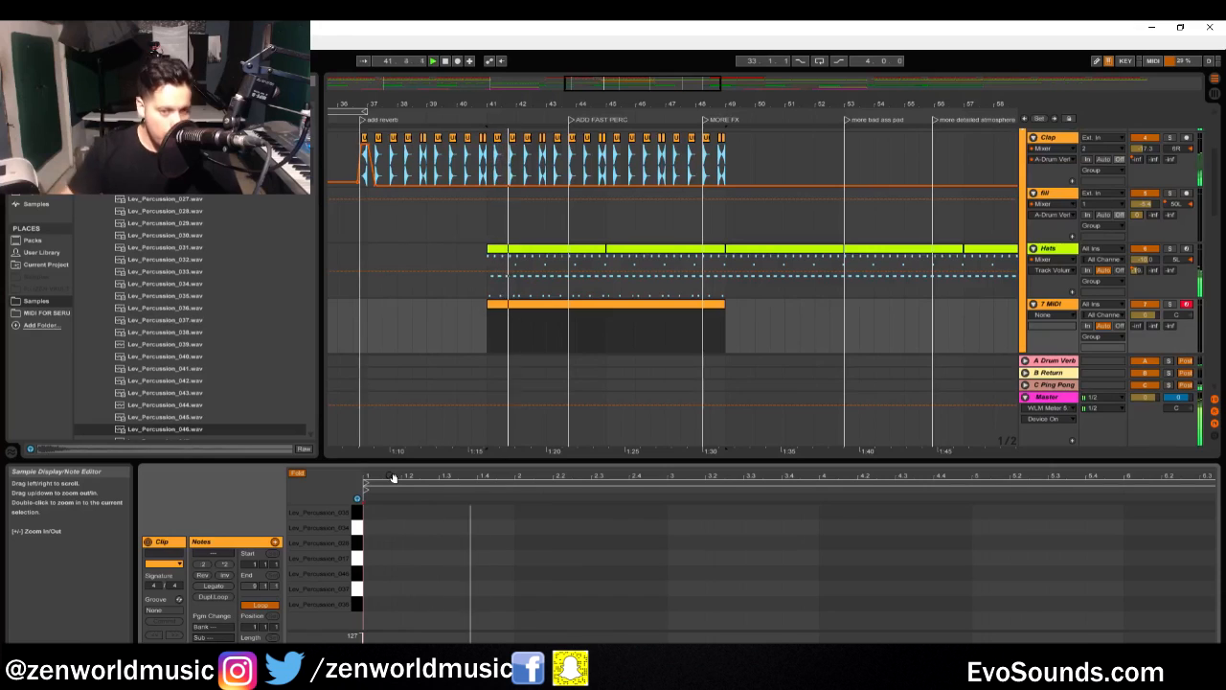
key("space")
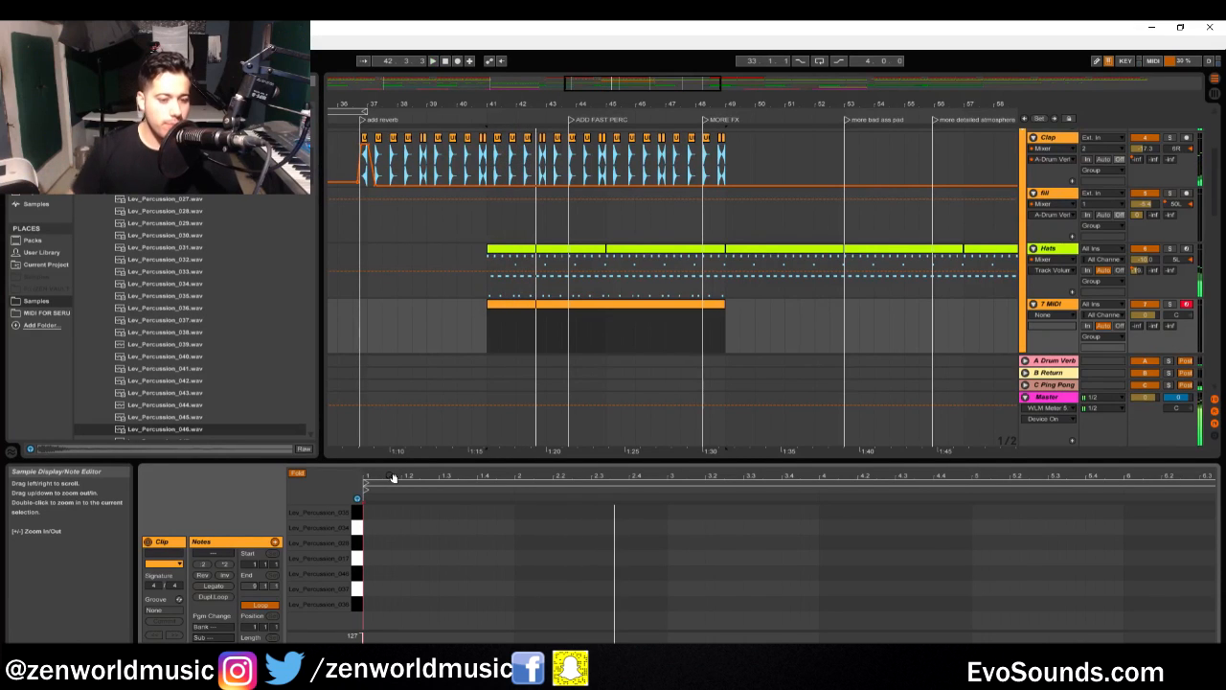
key("space")
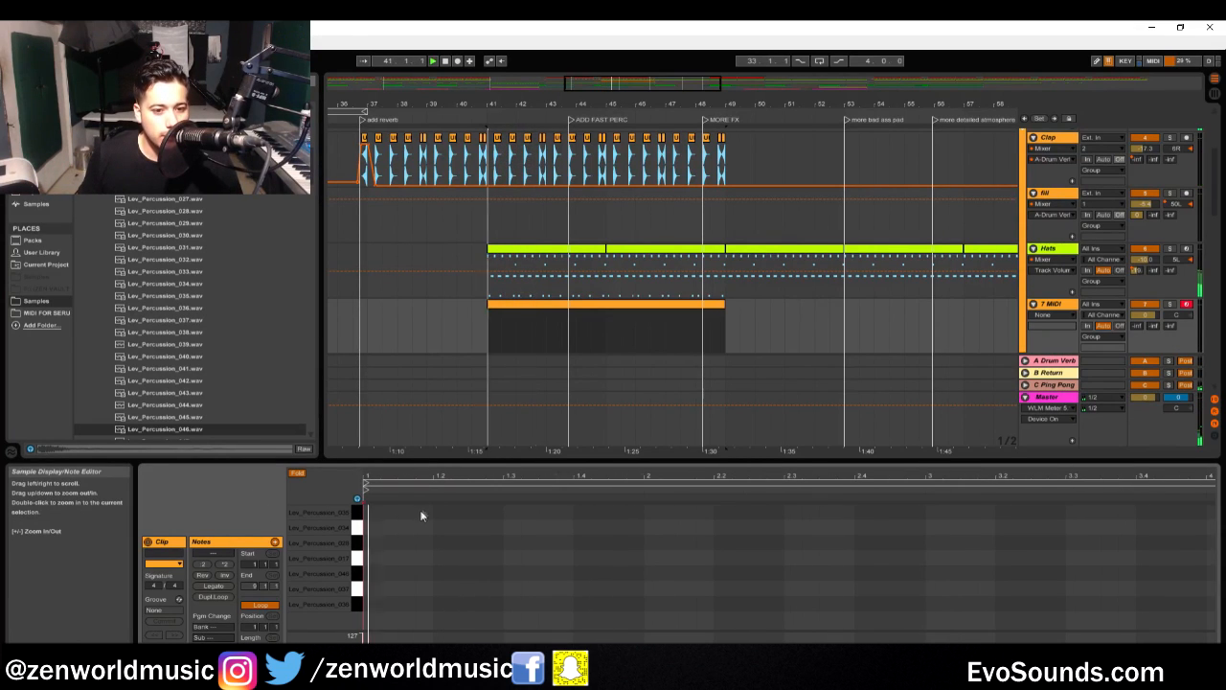
Enter six consecutive sixteenth notes on the D#2 lane from the start of the clip, checking them with playback
double_click(377, 514)
key("space")
key("space")
key("space")
key("space")
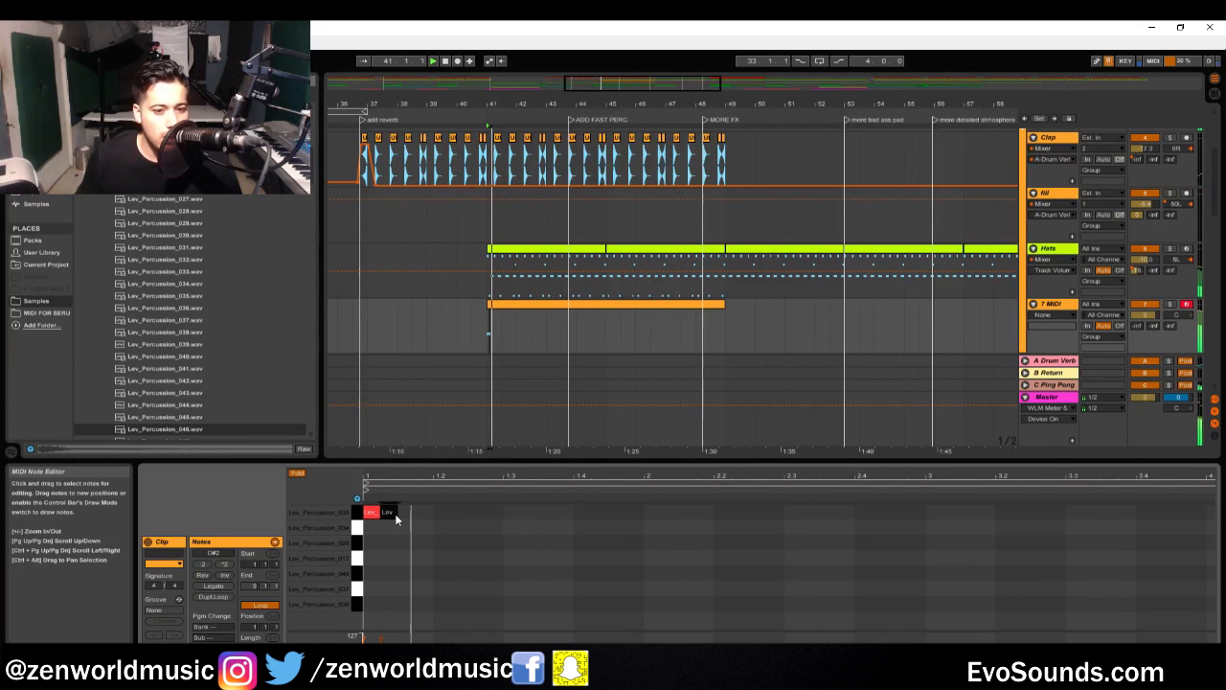
left_click(396, 514)
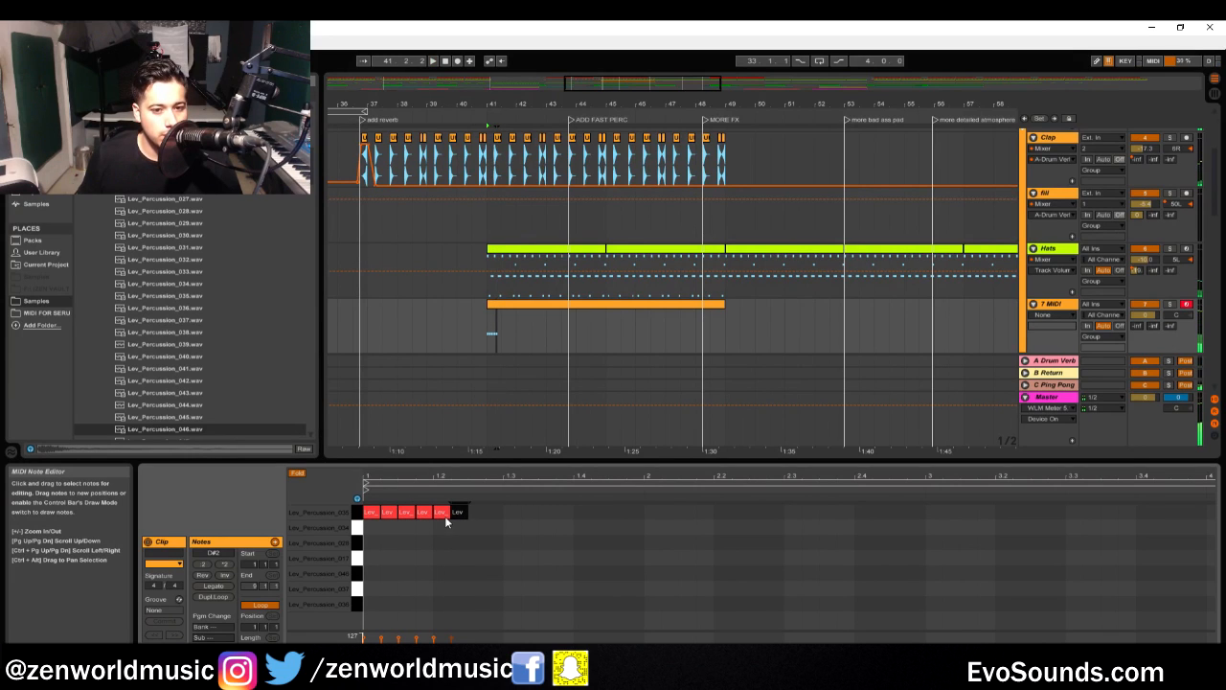
left_click(465, 514)
Try a seventh D#2 note directly after the first six and listen to the pattern
key("space")
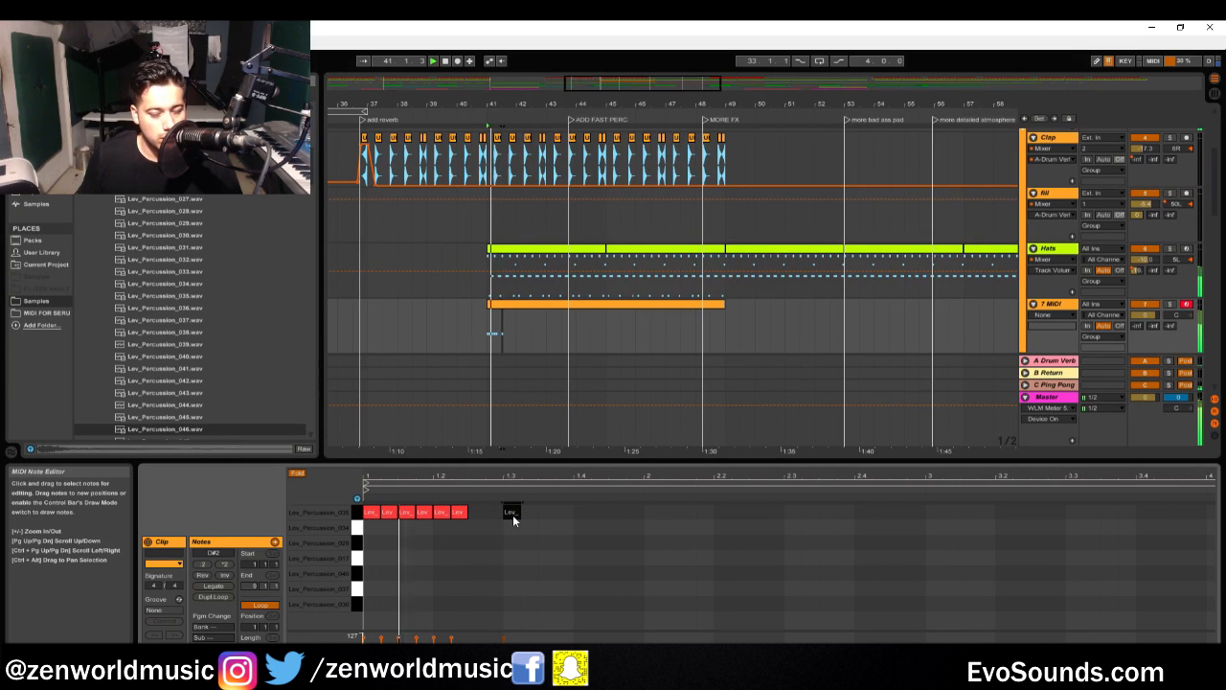
key("space")
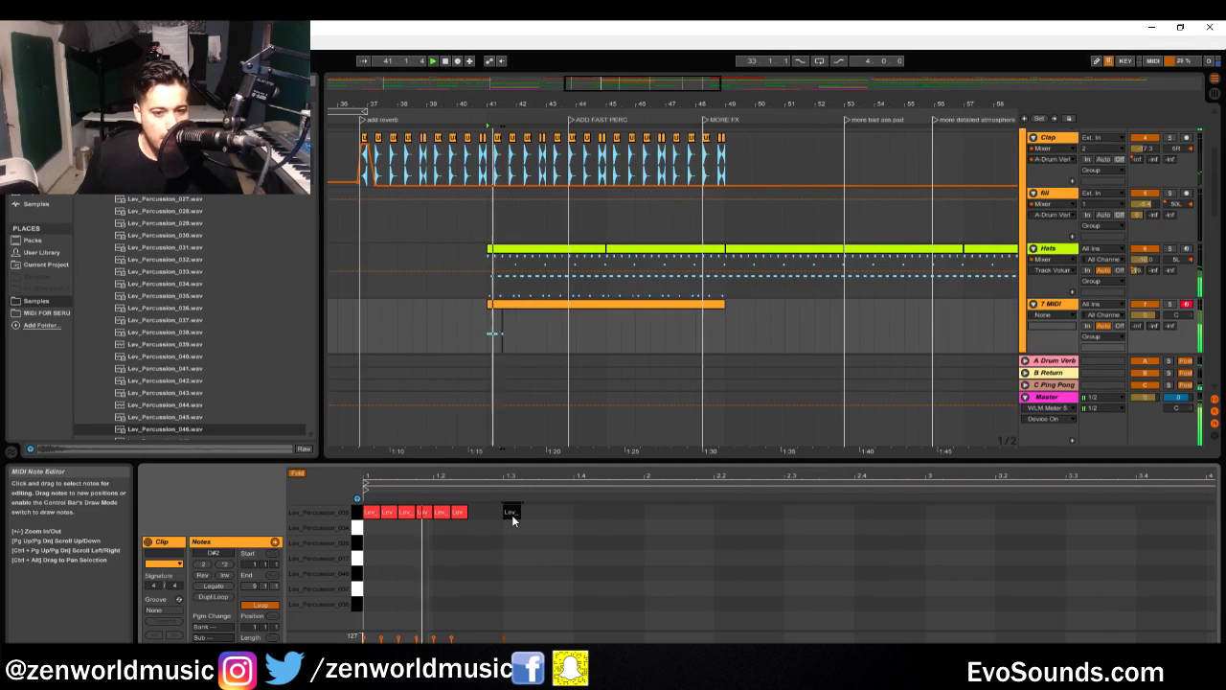
left_click_drag(512, 515, 477, 518)
key("space")
key("space")
key("space")
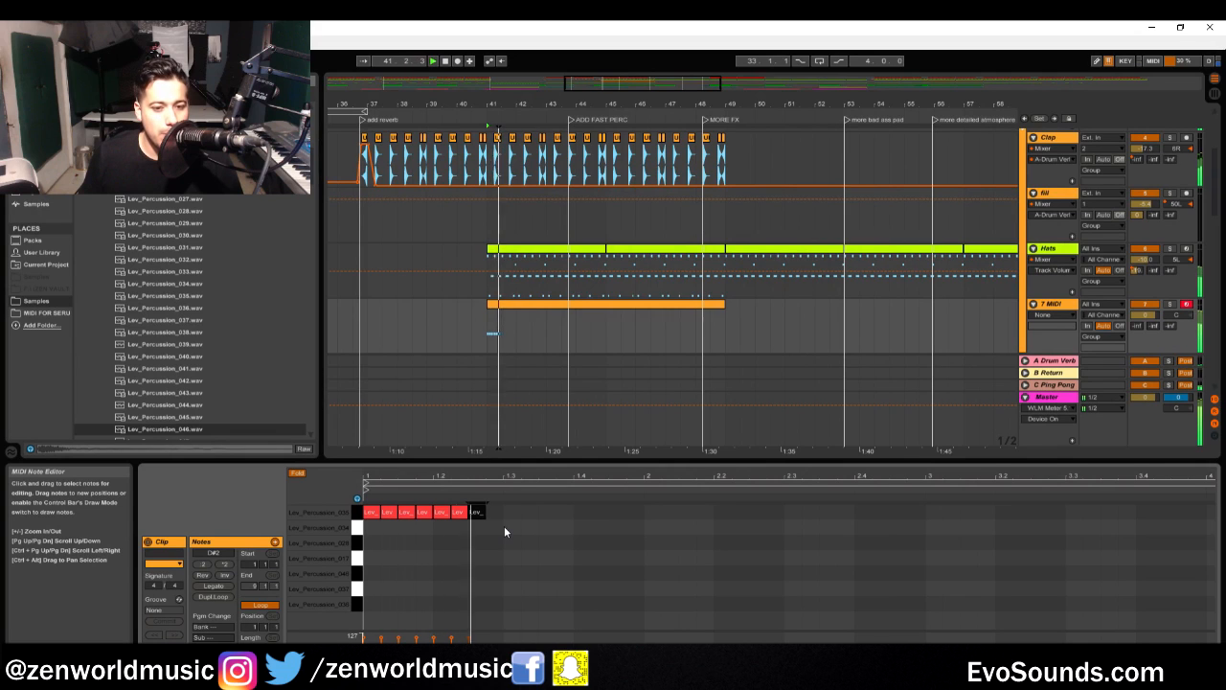
key("space")
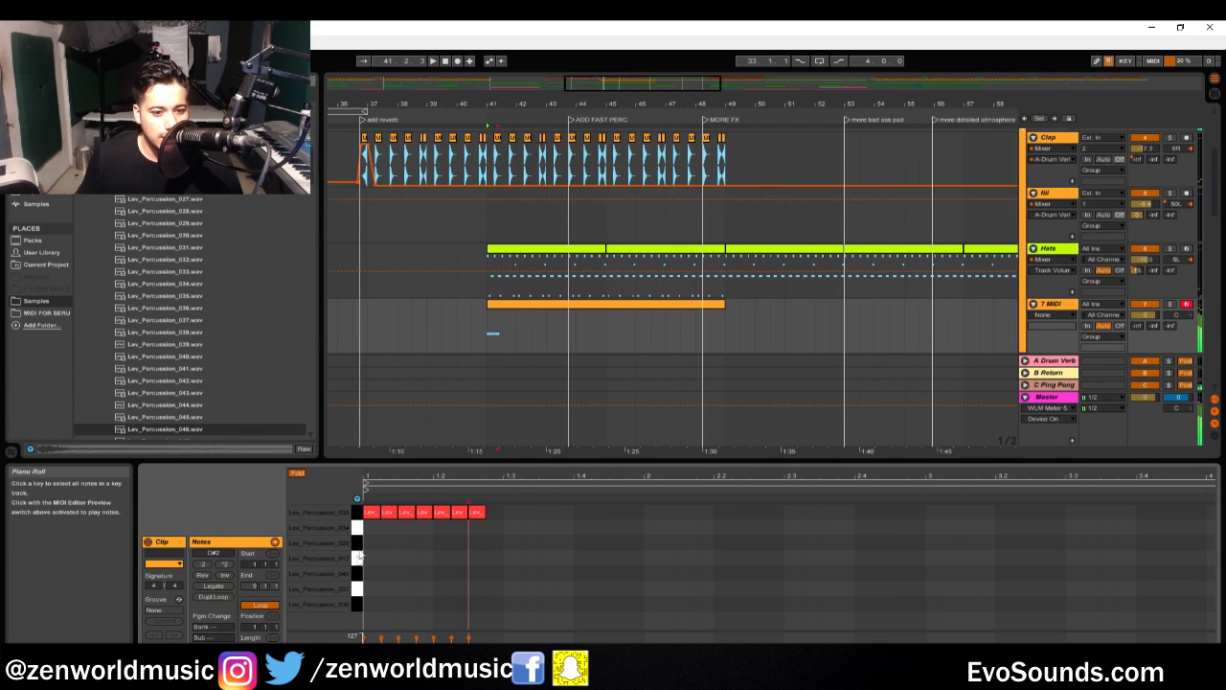
Replace the seventh D#2 note with one at the same position on the C#2 lane and play the pattern
key("space")
key("space")
left_click_drag(493, 592, 477, 591)
left_click(482, 514)
double_click(476, 588)
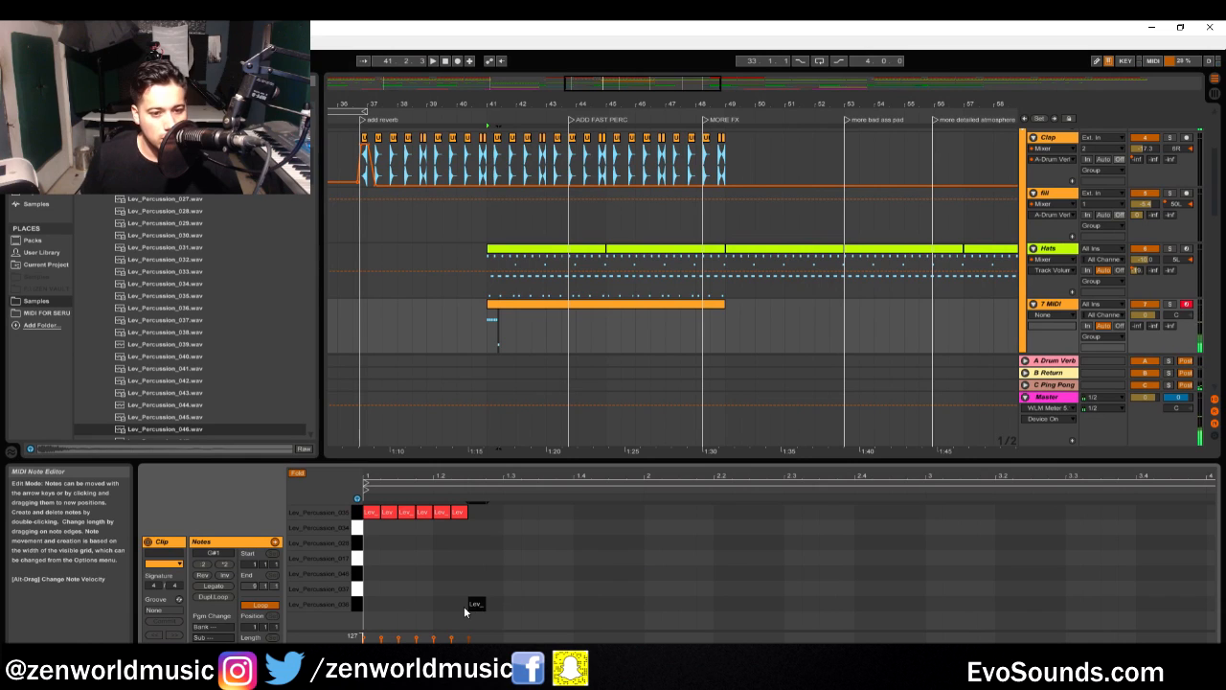
key("Up")
key("Up")
key("Up")
key("Up")
key("space")
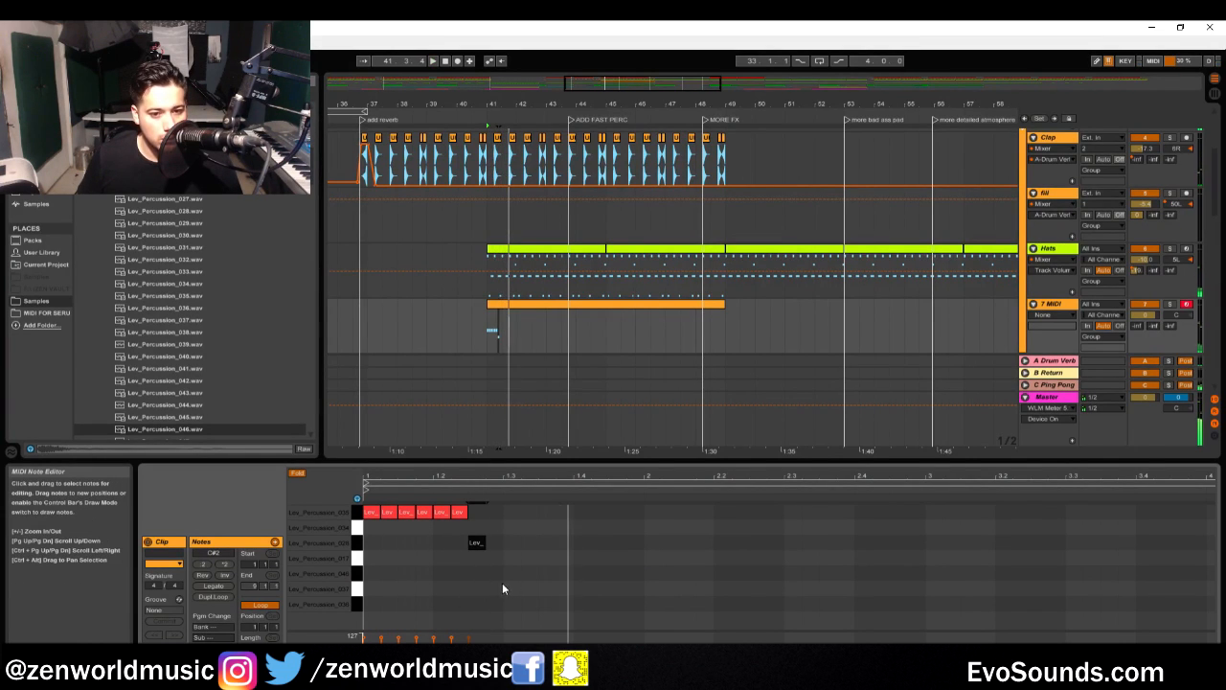
Duplicate the seven-note pattern three times to fill the clip's first two bars and listen to it
key("ctrl+d")
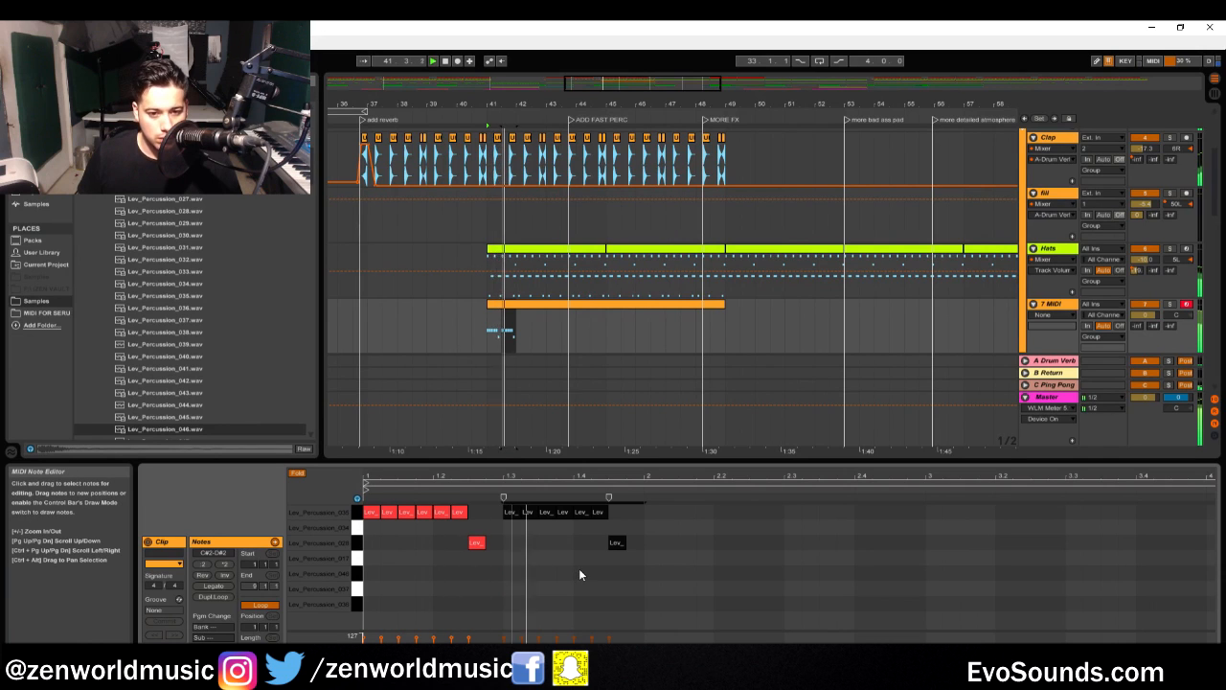
key("ctrl+d")
key("ctrl+d")
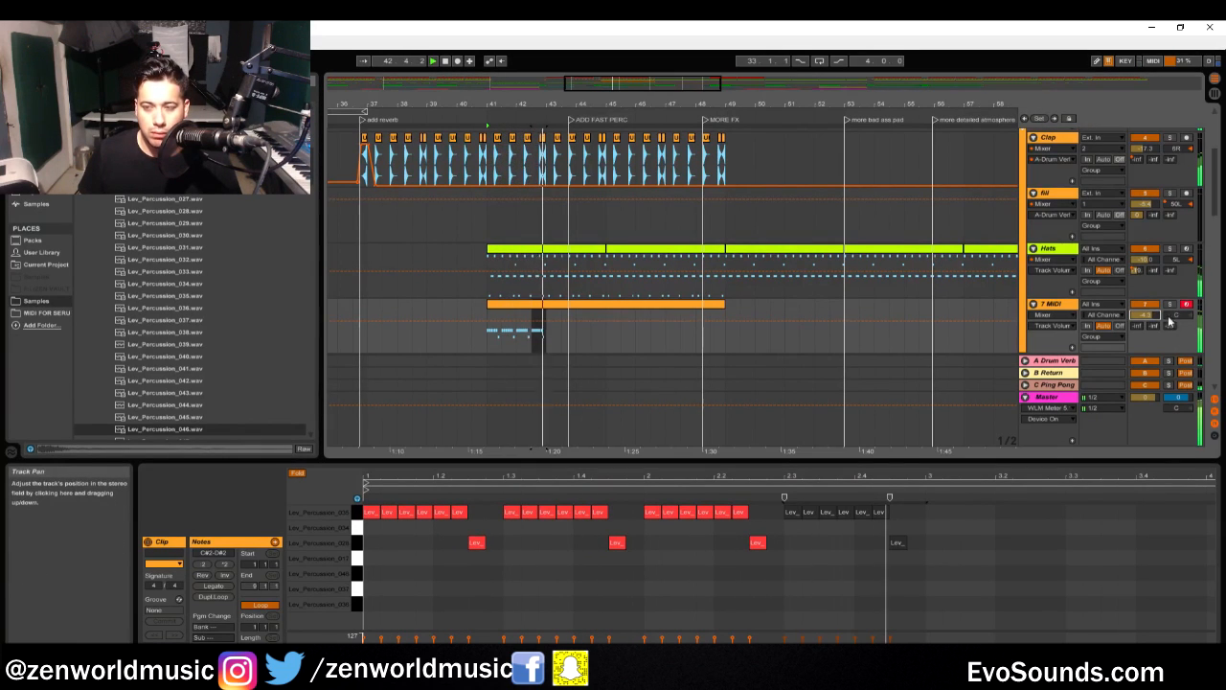
key("space")
Move the last C#2 note of the fourth group up to D#2 and duplicate it once directly after
left_click(844, 530)
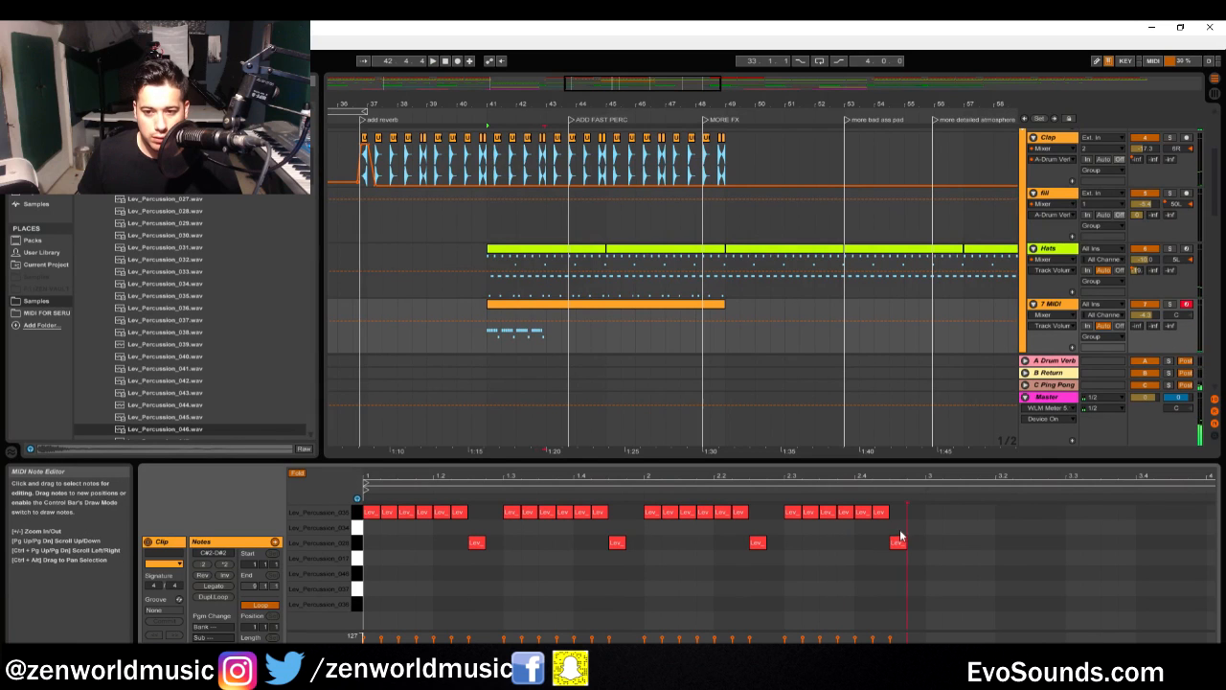
left_click_drag(903, 539, 903, 512)
key("ctrl+d")
key("space")
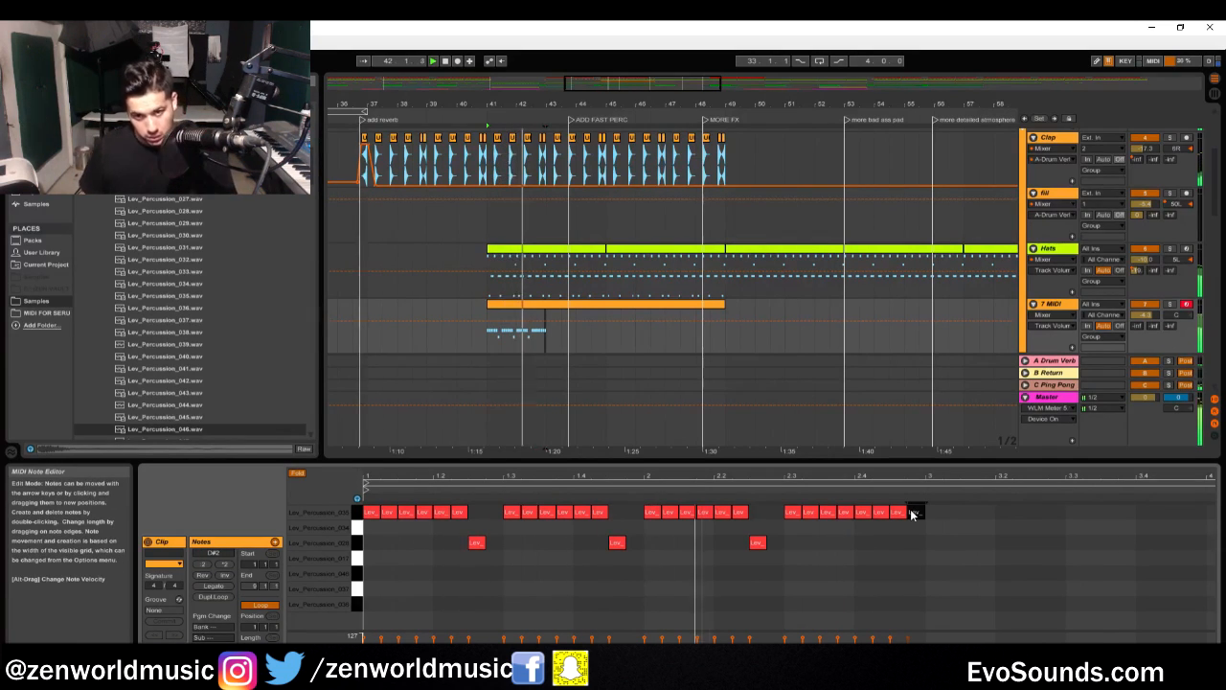
Select all the notes and duplicate the two-bar pattern into bars 3 and 4 of the clip
key("ctrl+a")
key("ctrl+d")
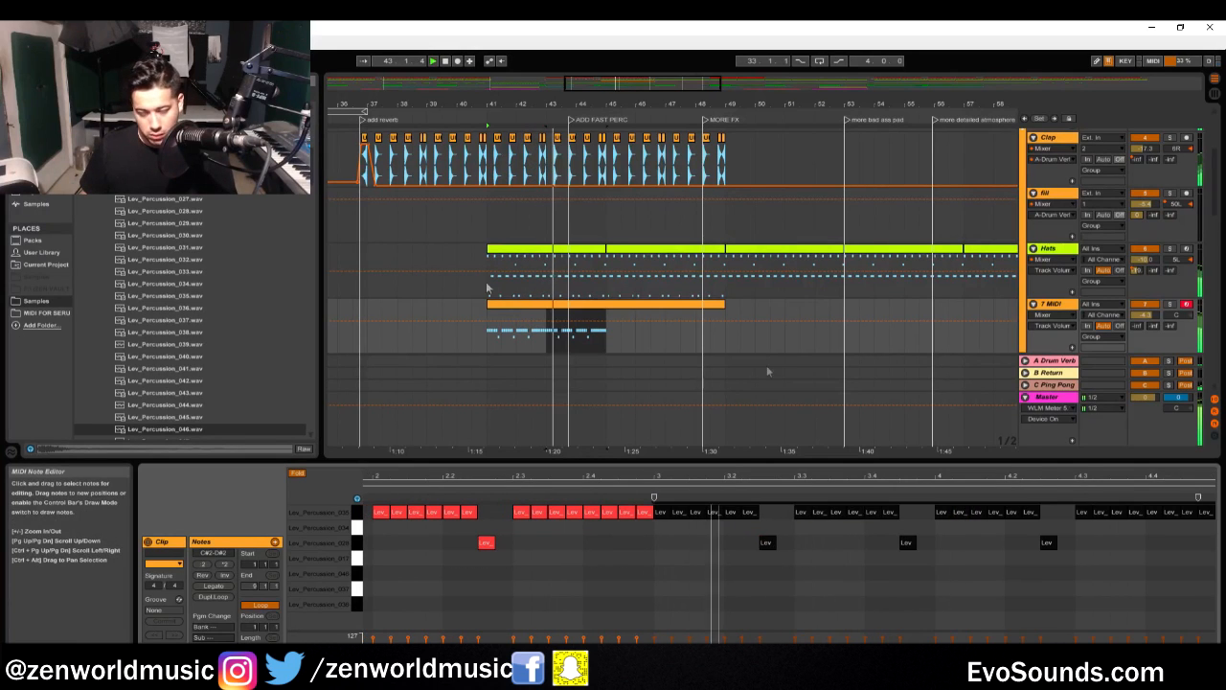
left_click(630, 305)
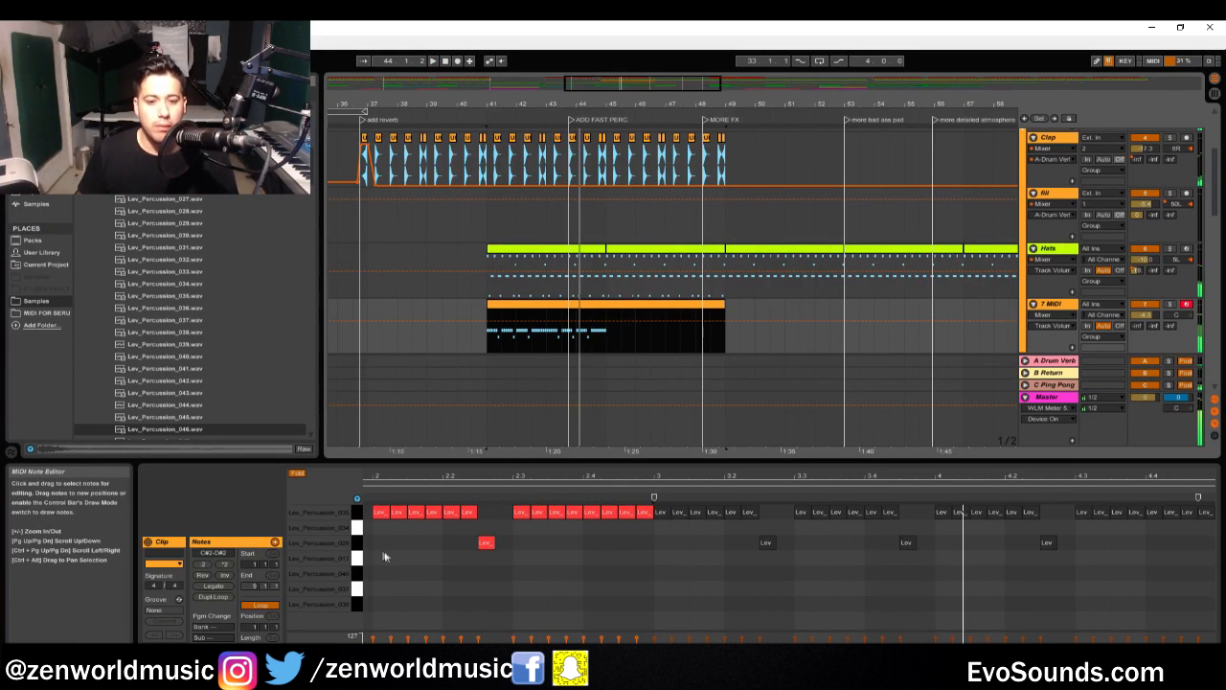
Transpose all the D#2 notes down to C2, then duplicate the whole four-bar pattern to fill the clip
left_click_drag(460, 473, 408, 452)
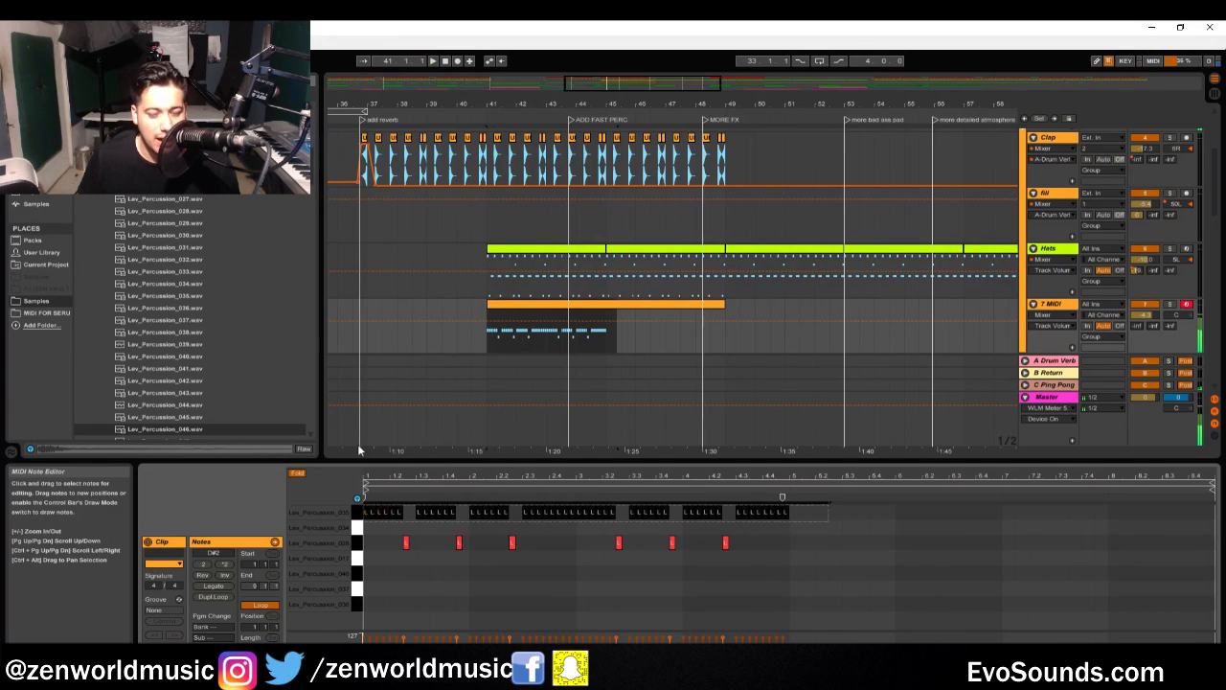
key("Down")
key("Down")
key("Down")
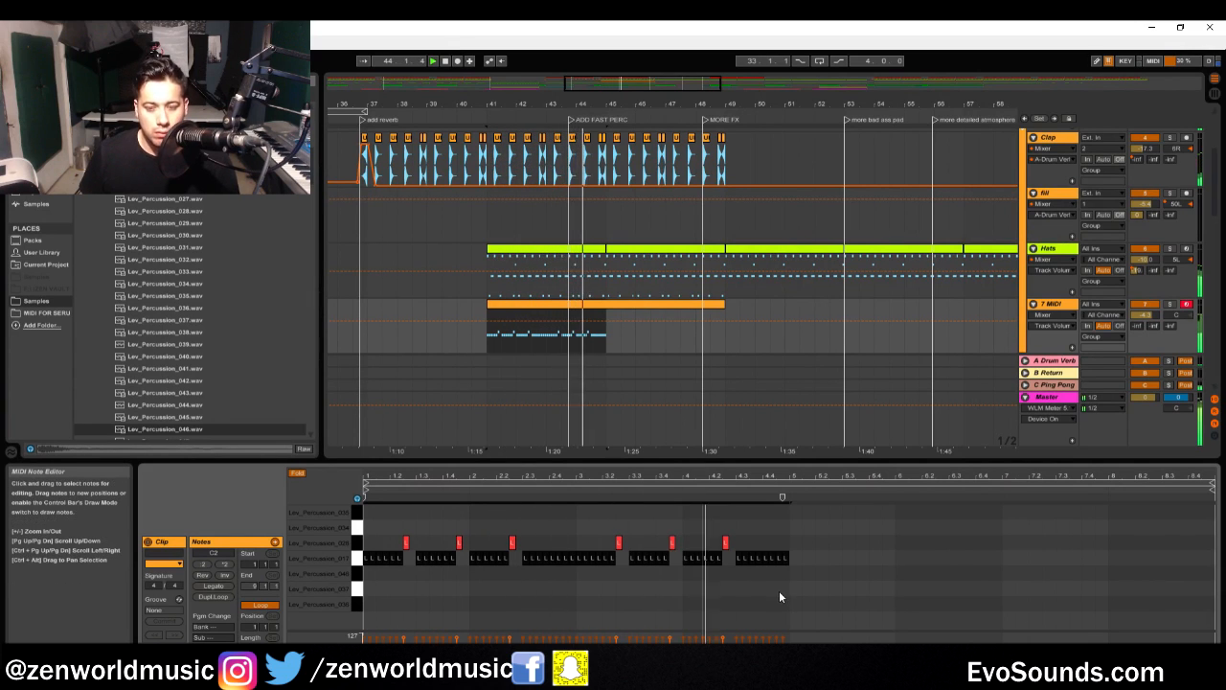
key("ctrl+a")
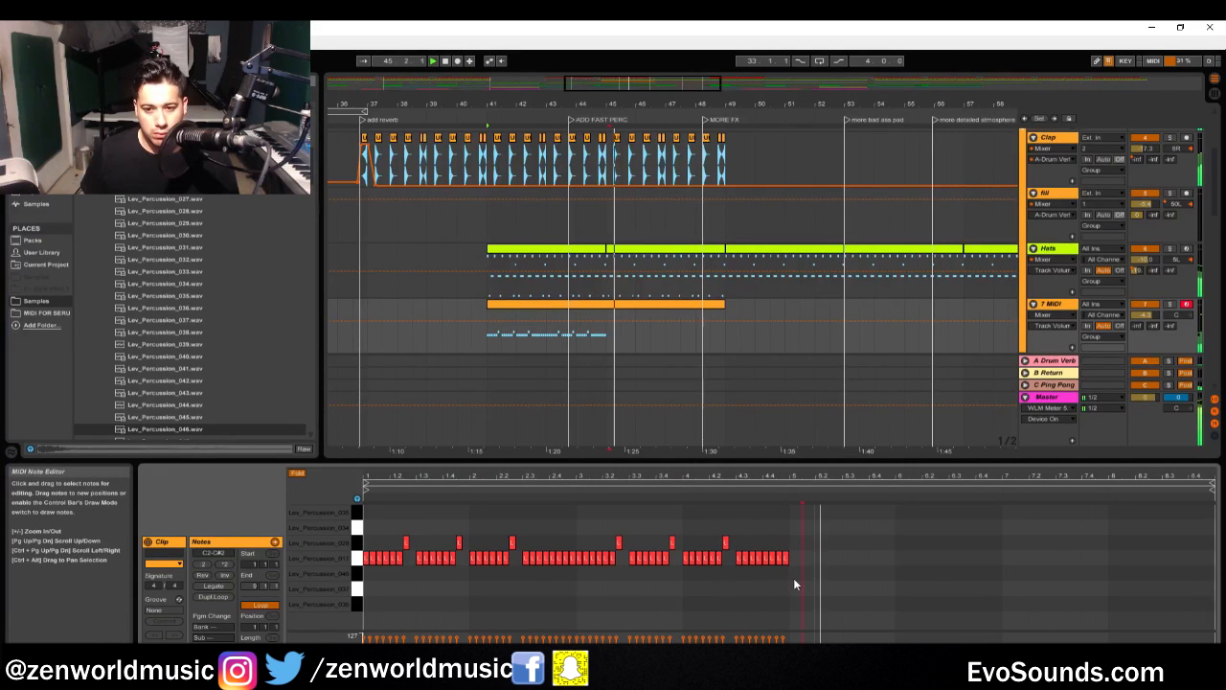
key("ctrl+d")
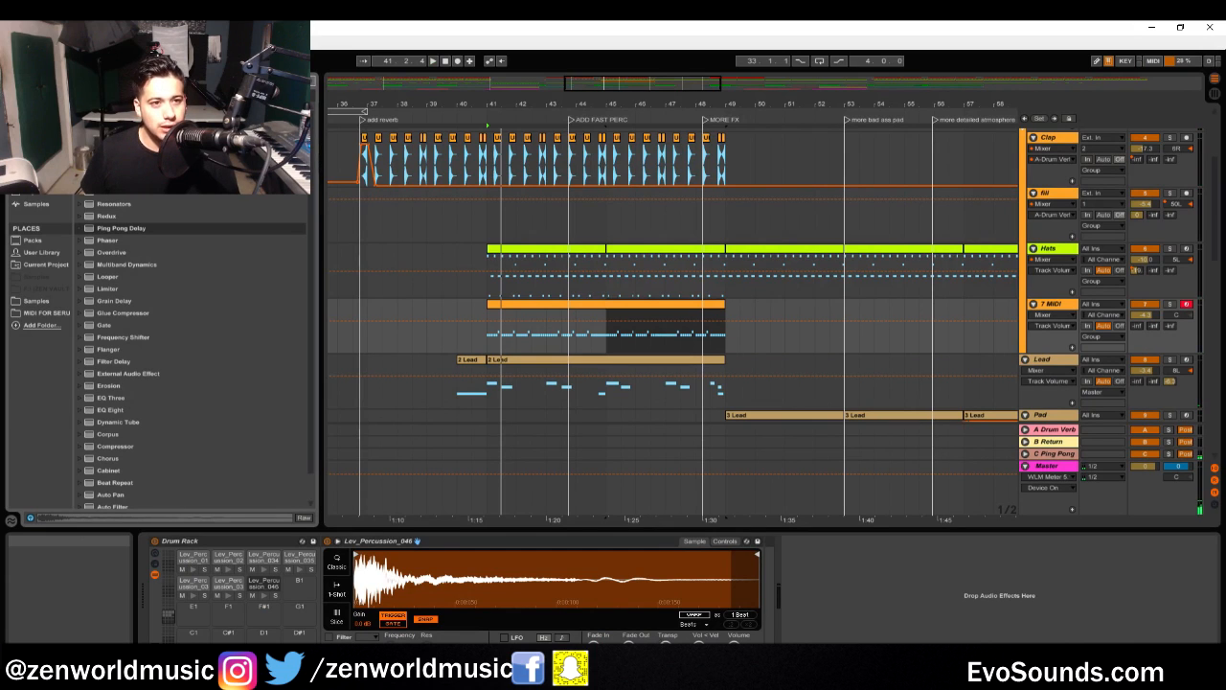
Add a Compressor to the 7 MIDI track, enable its sidechain with Kick as the source, and play the section
key("ctrl+f")
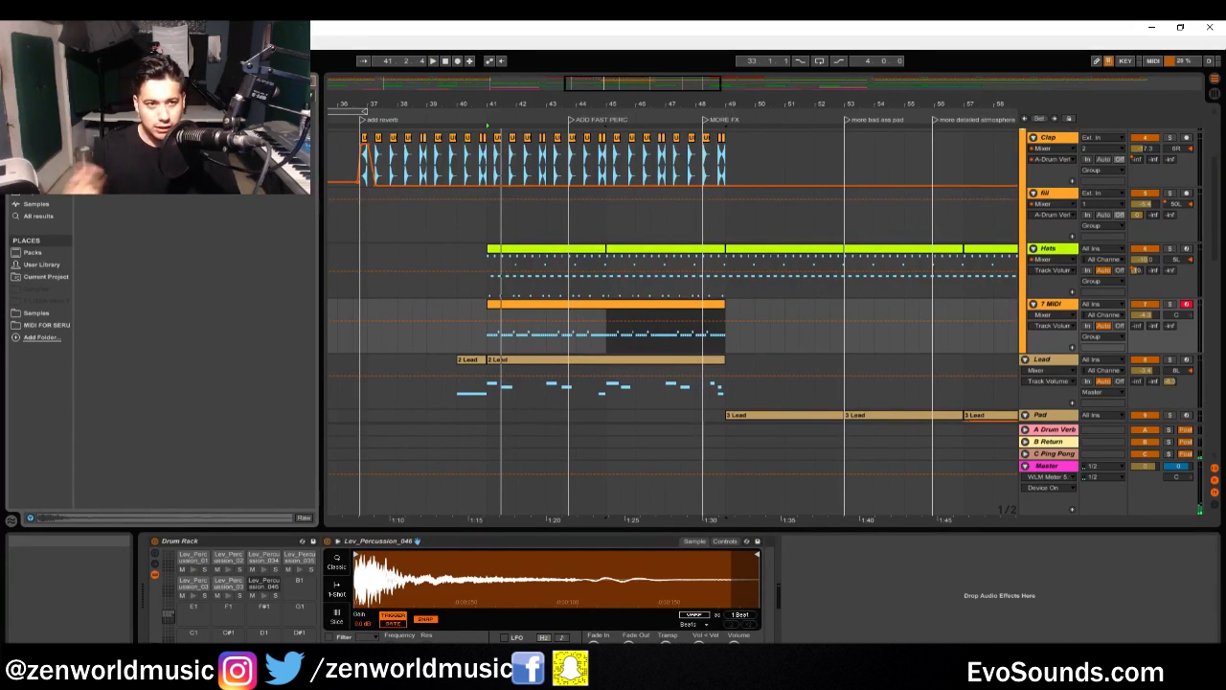
left_click_drag(124, 144, 840, 623)
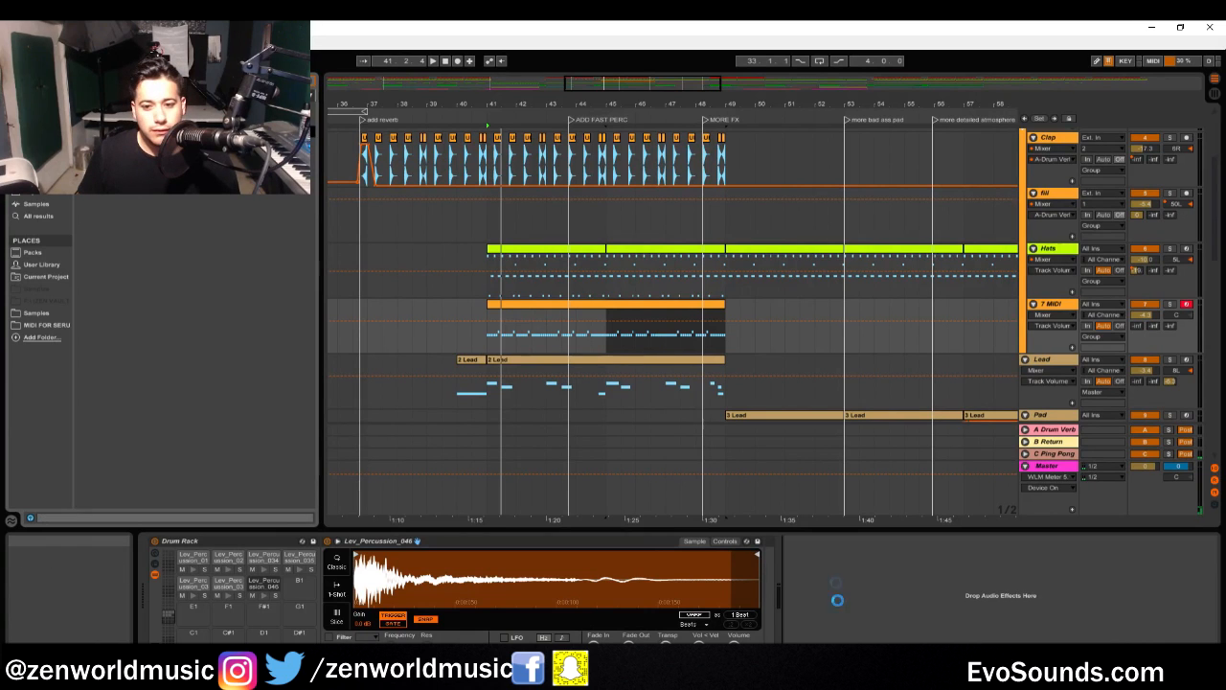
left_click(798, 542)
left_click(803, 556)
left_click(806, 572)
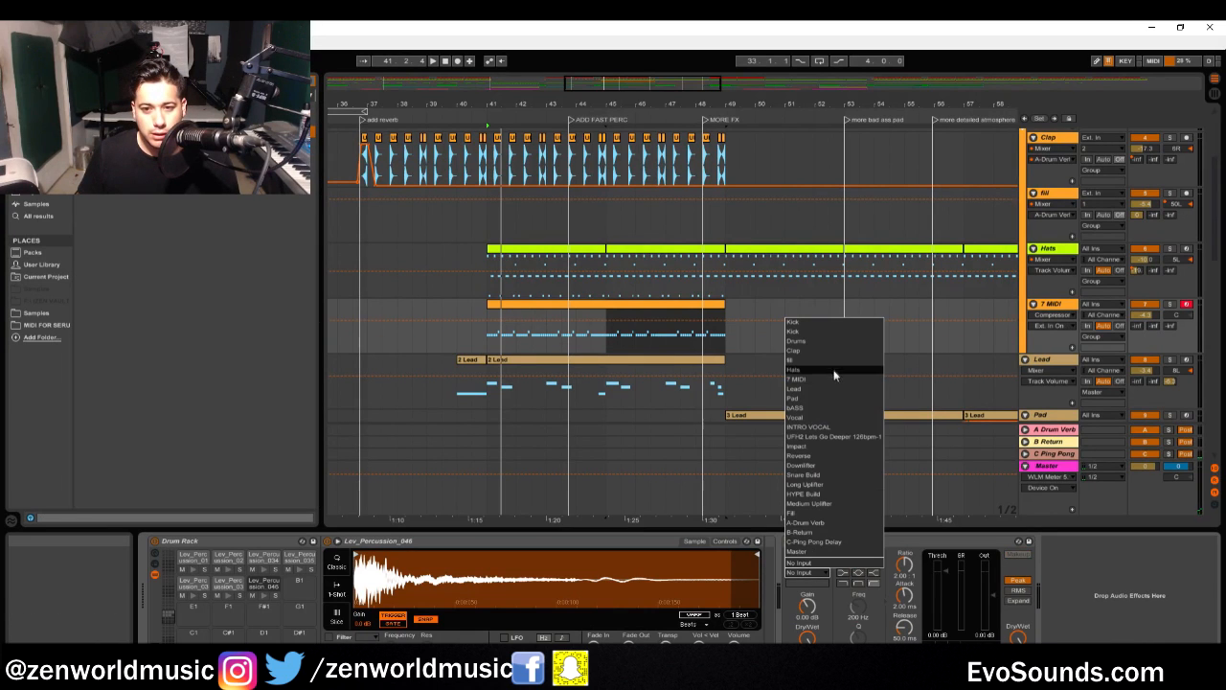
left_click(814, 323)
key("space")
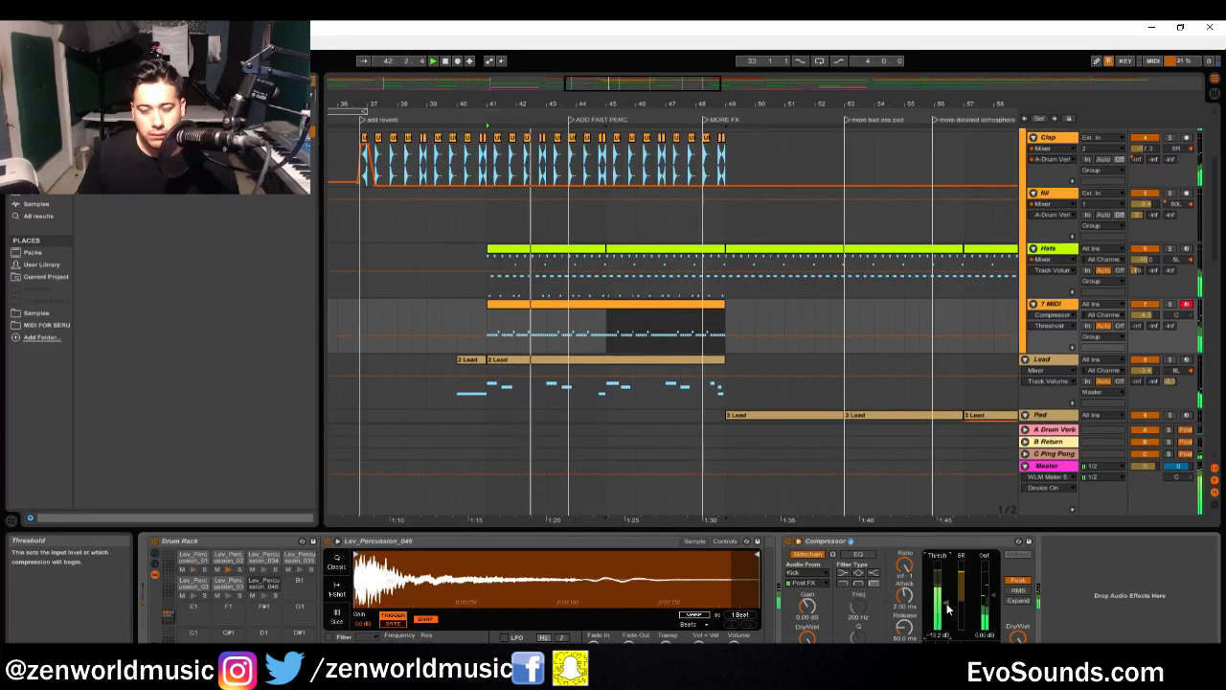
Solo the 7 MIDI percussion track and pan it to 7R
left_click(561, 305)
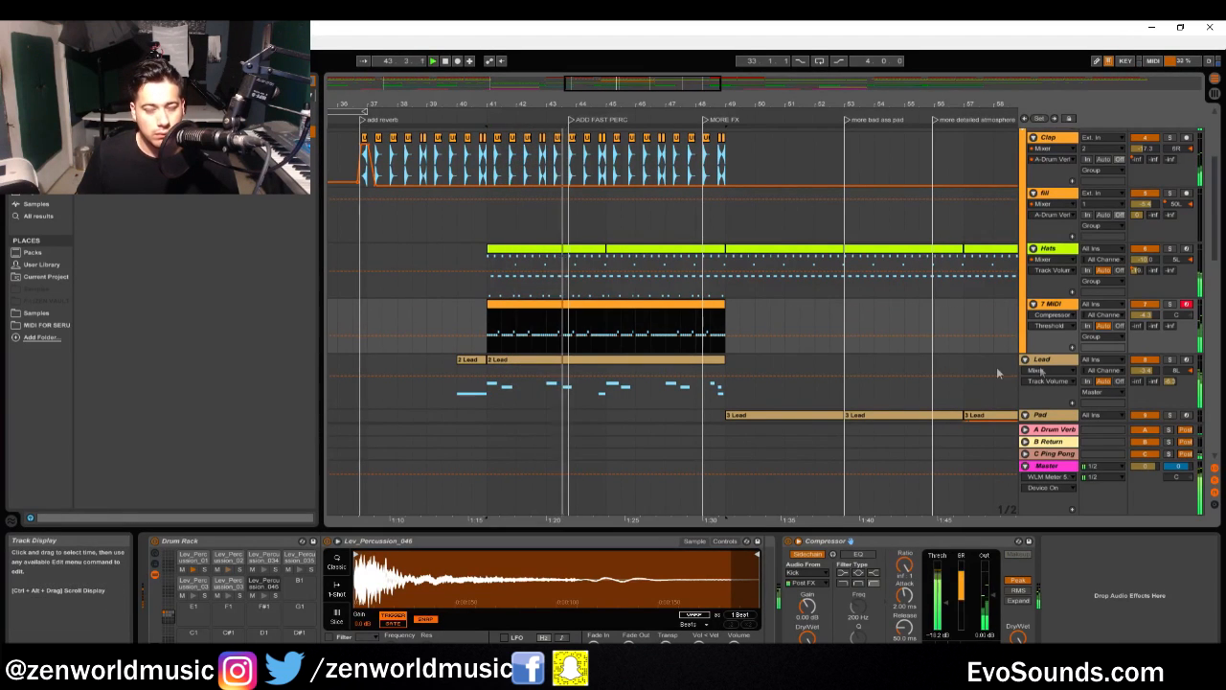
left_click(1169, 304)
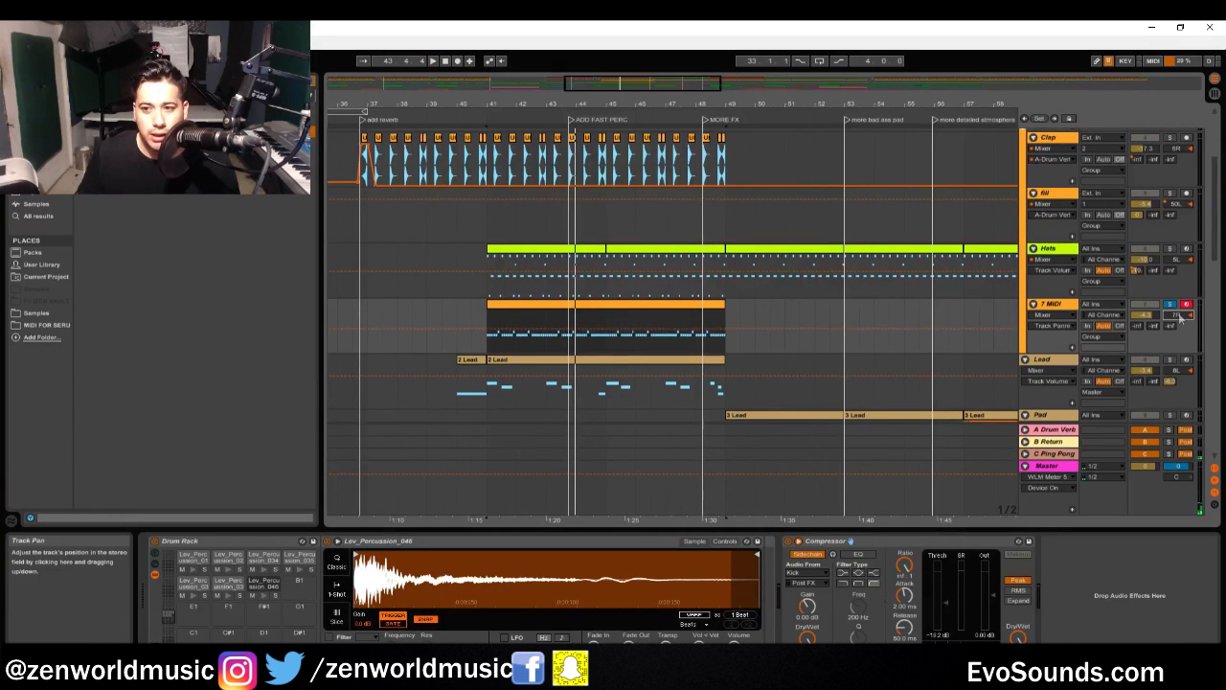
Play the soloed percussion and add an EQ Eight after its Compressor
key("space")
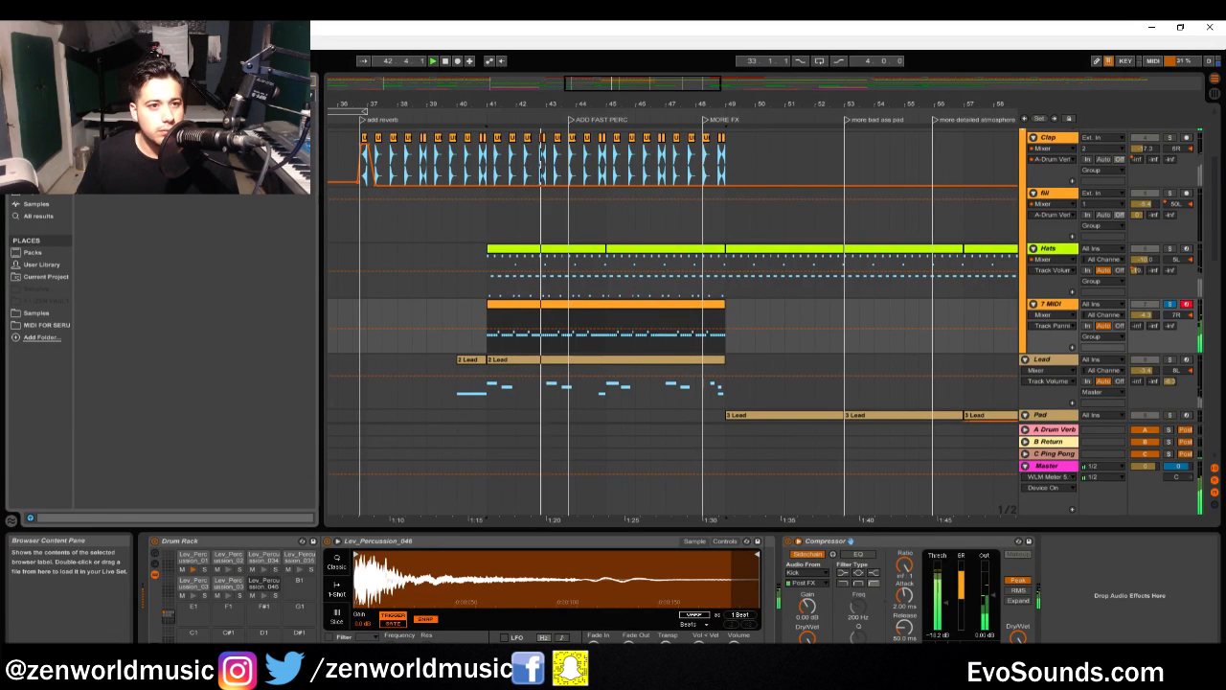
left_click_drag(192, 132, 1138, 608)
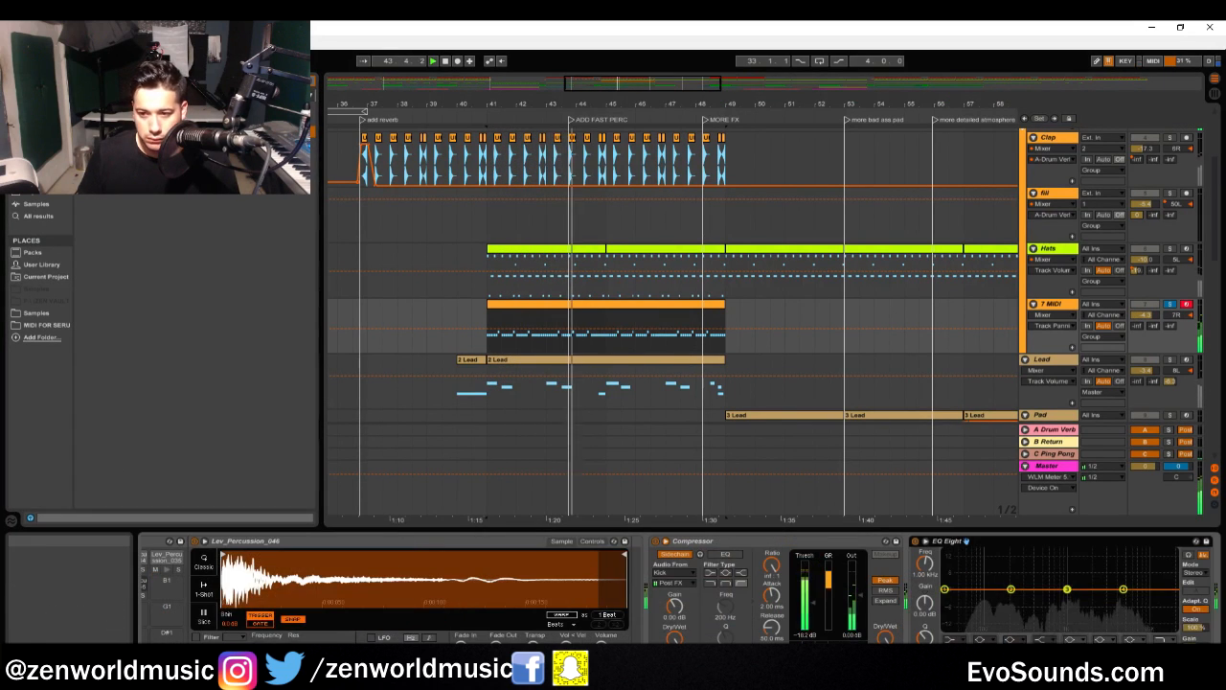
Add a low cut just above 200 Hz in the percussion's EQ Eight and boost the highs about 2.6 dB near 3.67 kHz
key("space")
left_click(984, 638)
left_click(988, 574)
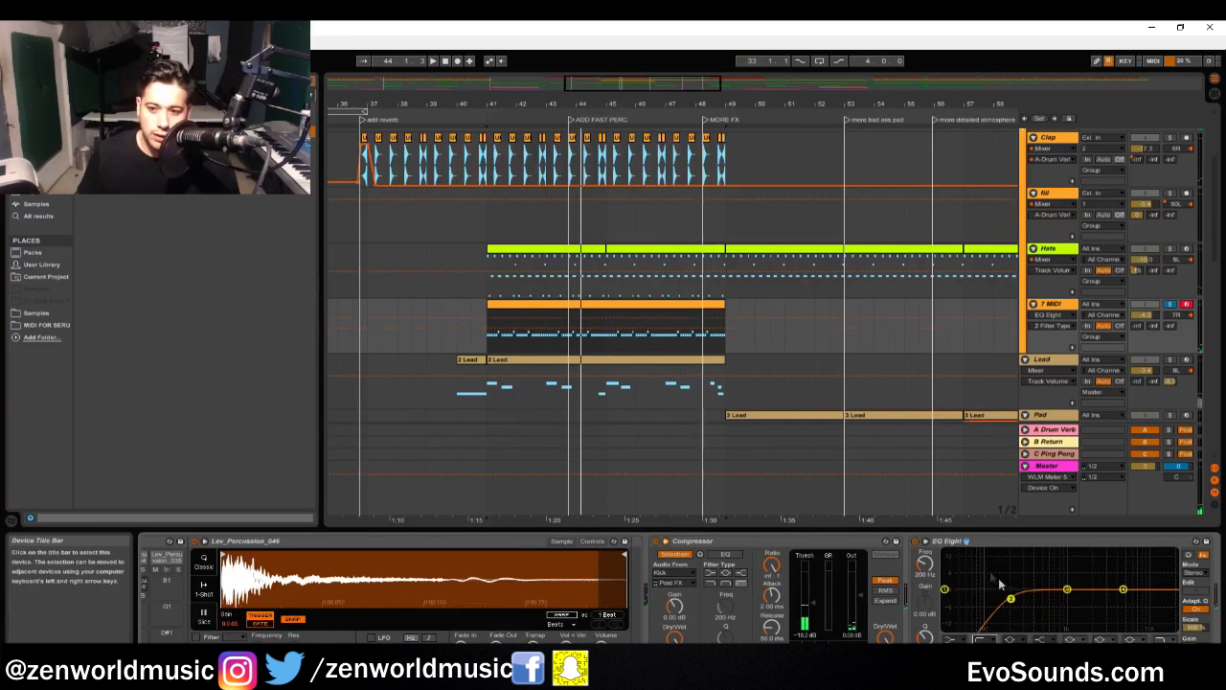
key("space")
left_click_drag(1012, 599, 1113, 583)
key("space")
Solo the Clap track alongside the percussion, play them, and set its EQ Eight mid boost to about 1.36 dB at 1.00 kHz
scroll(508, 321, "up", 2)
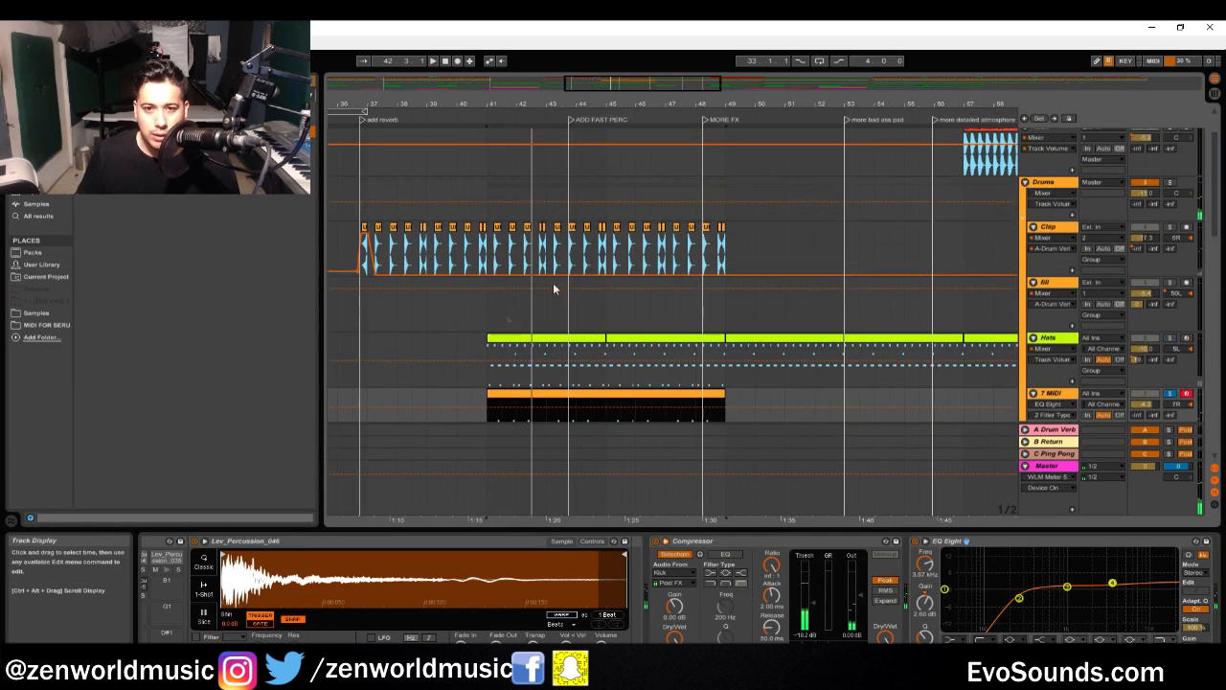
left_click(1035, 229)
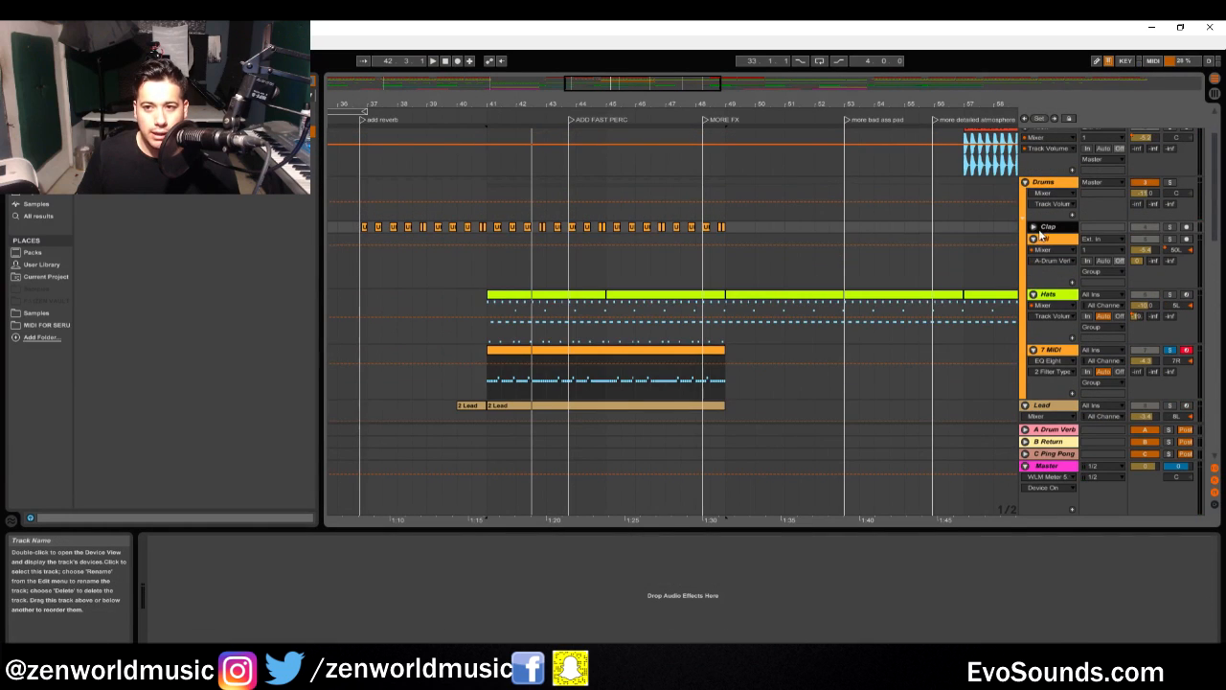
left_click(1035, 229)
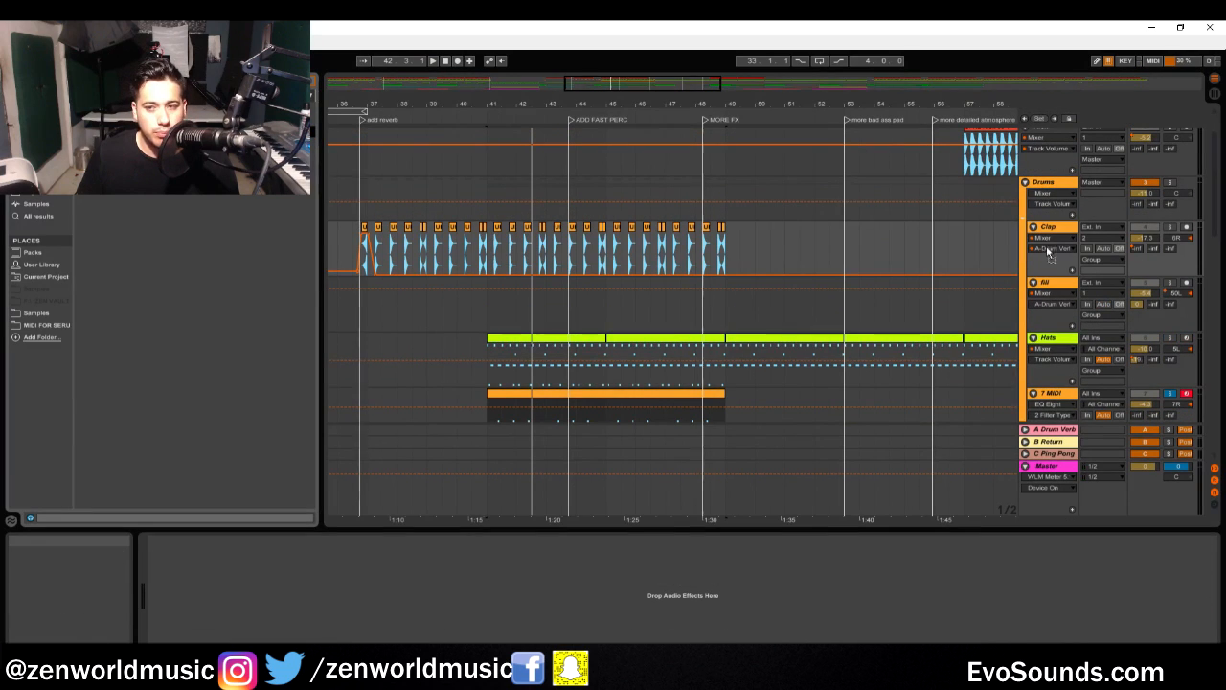
left_click(1054, 228)
key("space")
left_click(1168, 227)
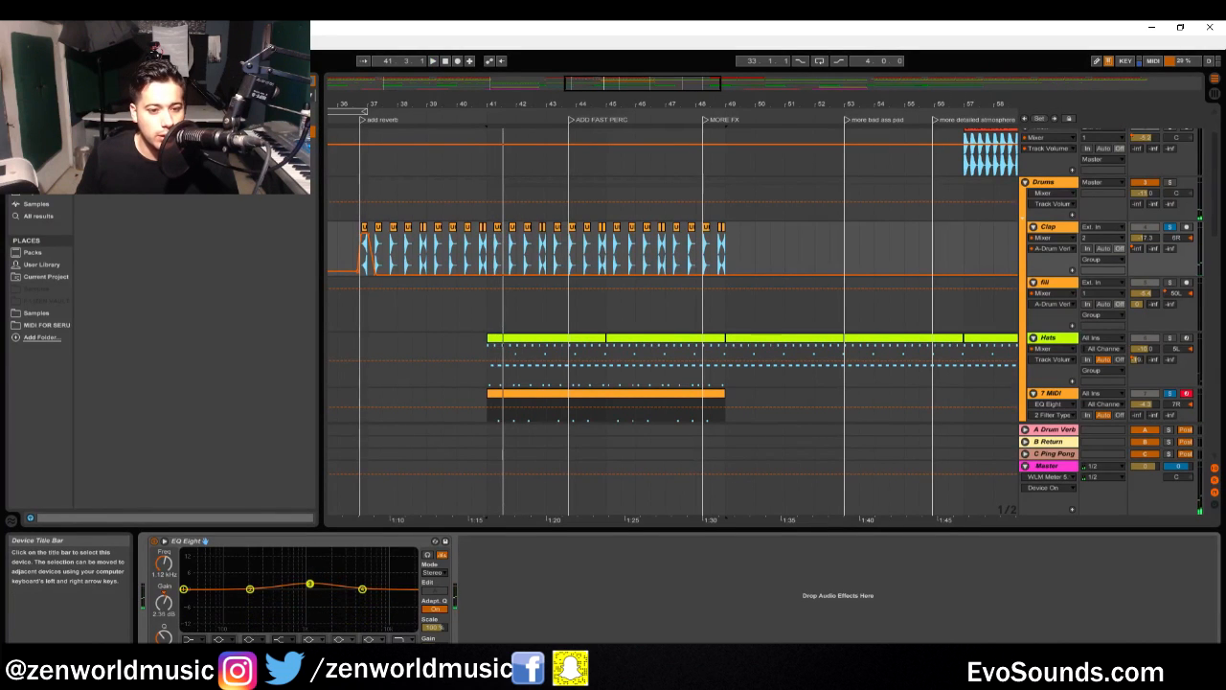
Cut the mids about 4.5 dB in the 7 MIDI EQ Eight and boost the highs about 5.8 dB near 5.4 kHz
scroll(931, 326, "down", 1)
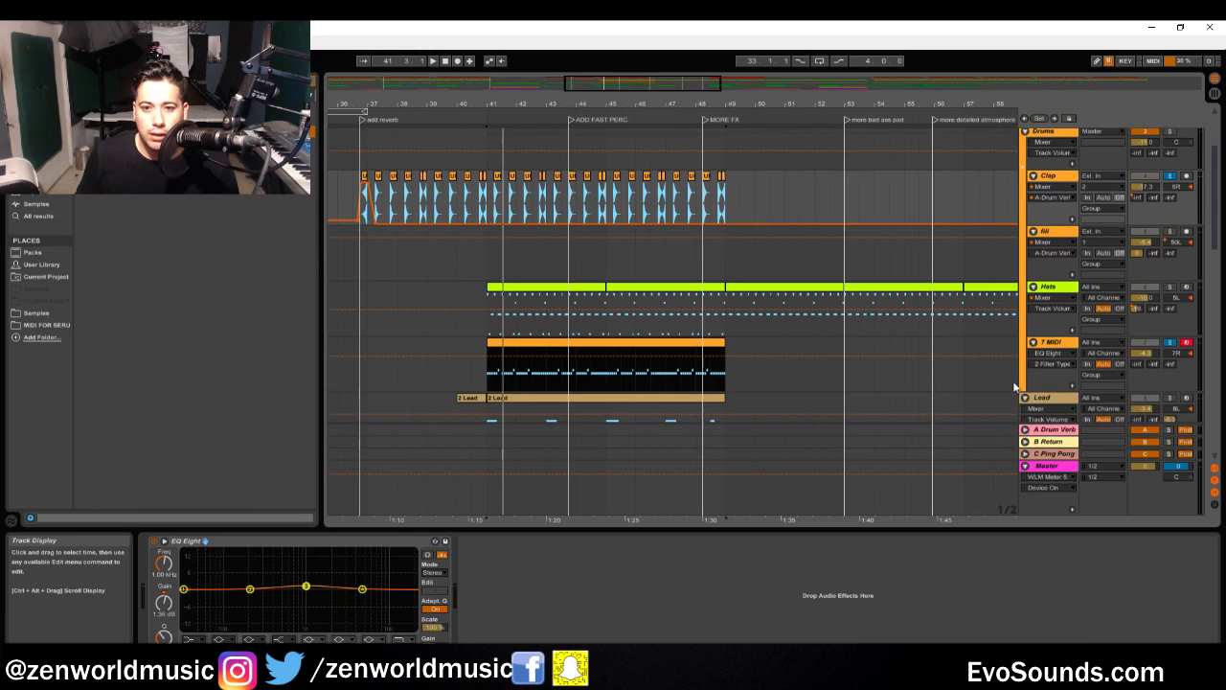
scroll(1014, 387, "down", 1)
left_click(1046, 317)
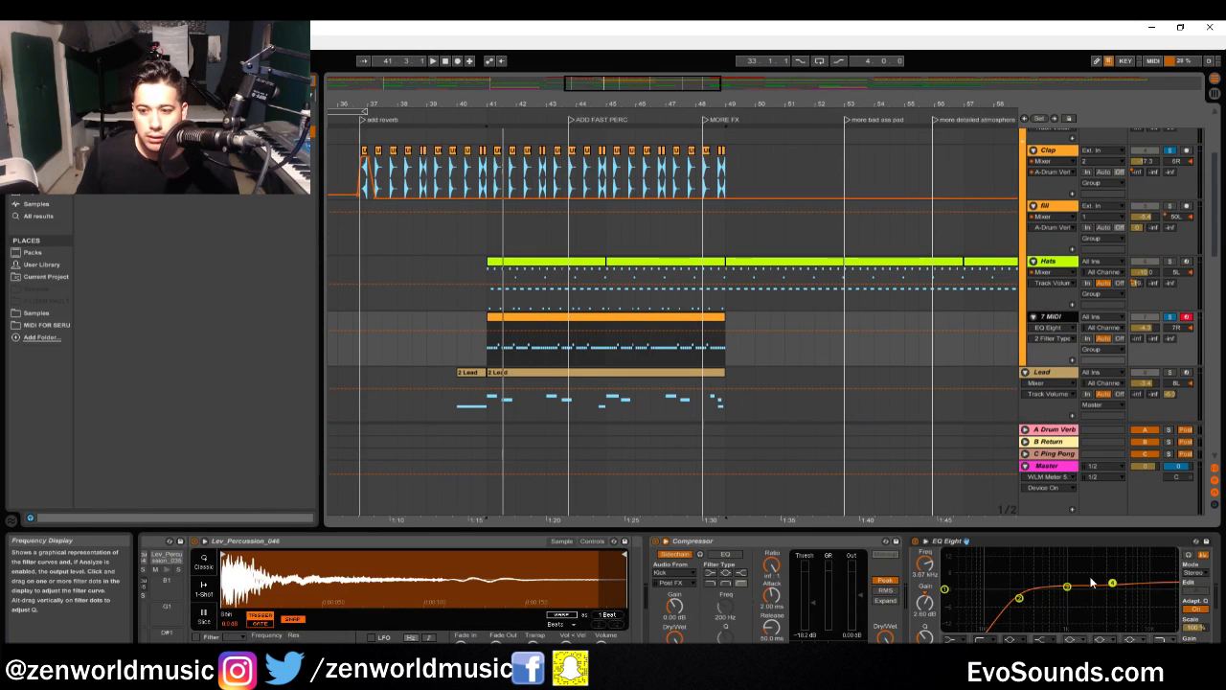
left_click_drag(1066, 587, 1080, 587)
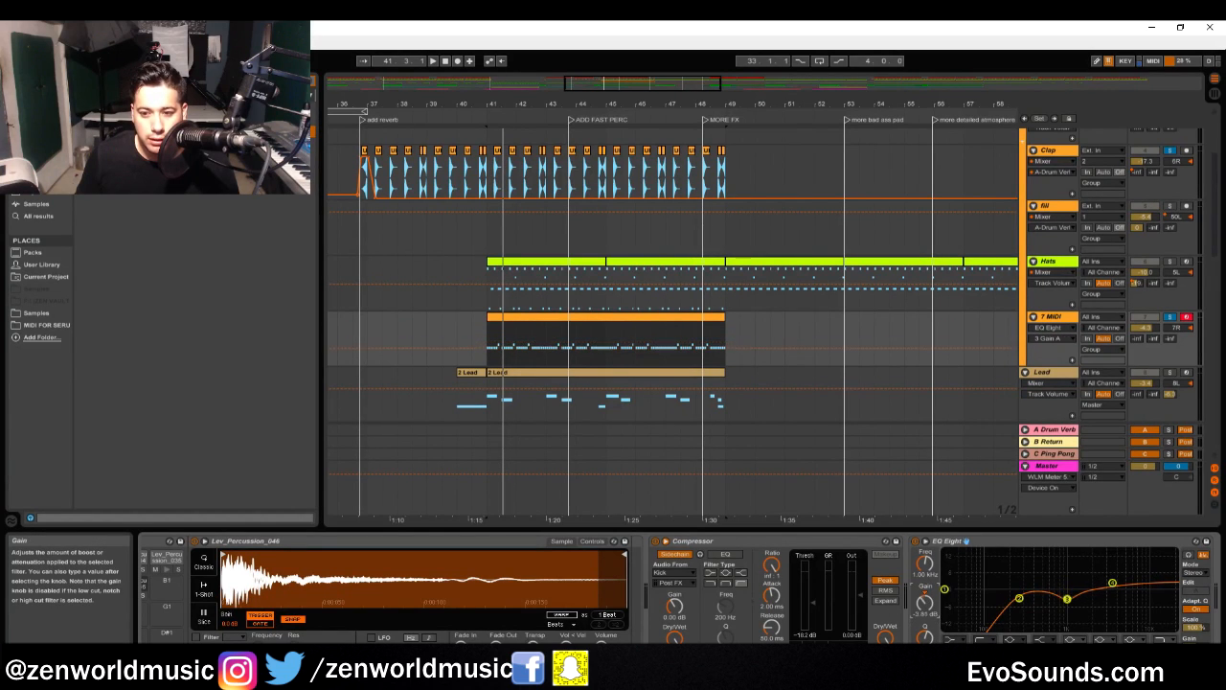
key("space")
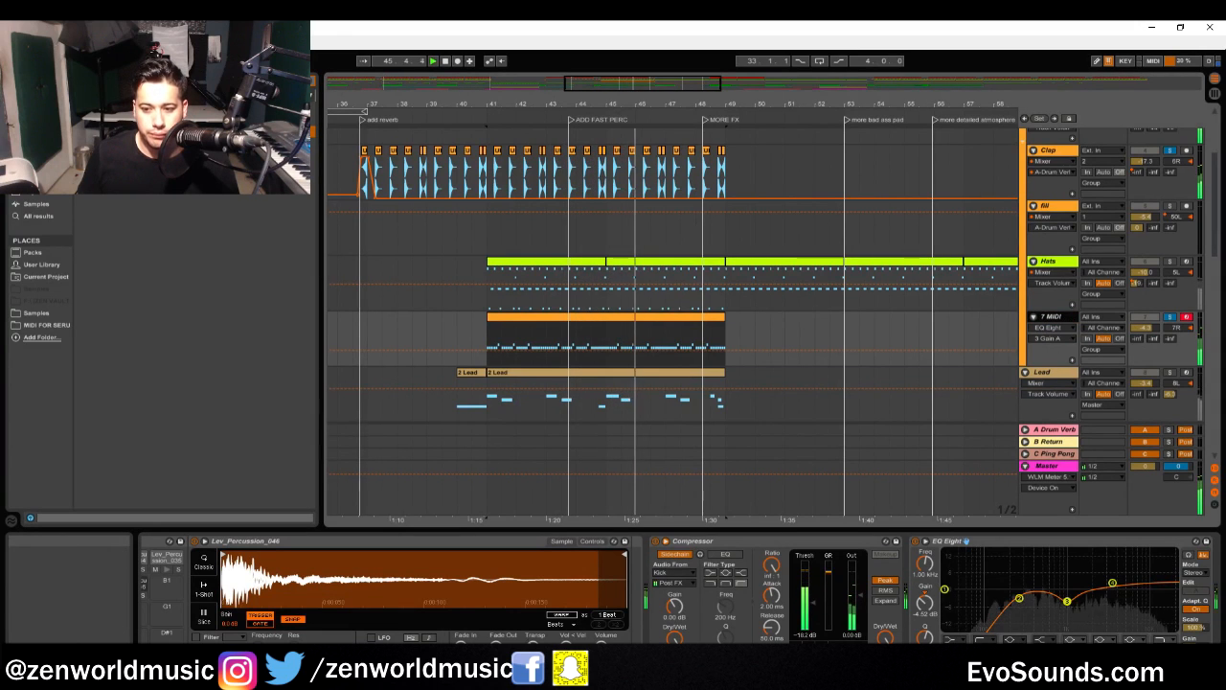
left_click_drag(1102, 661, 1109, 661)
left_click_drag(1048, 583, 1062, 575)
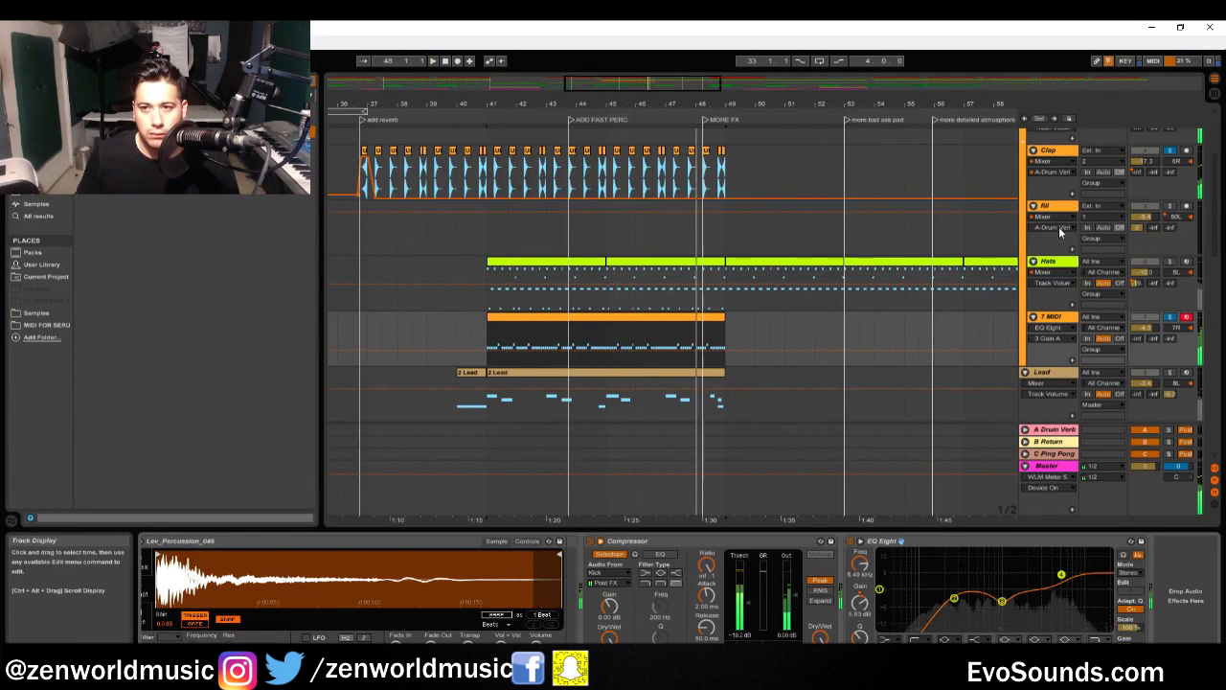
In the Clap's EQ Eight, roll off the highs, add a 200 Hz low cut, and boost the mids about 2 dB while playing
left_click(1058, 160)
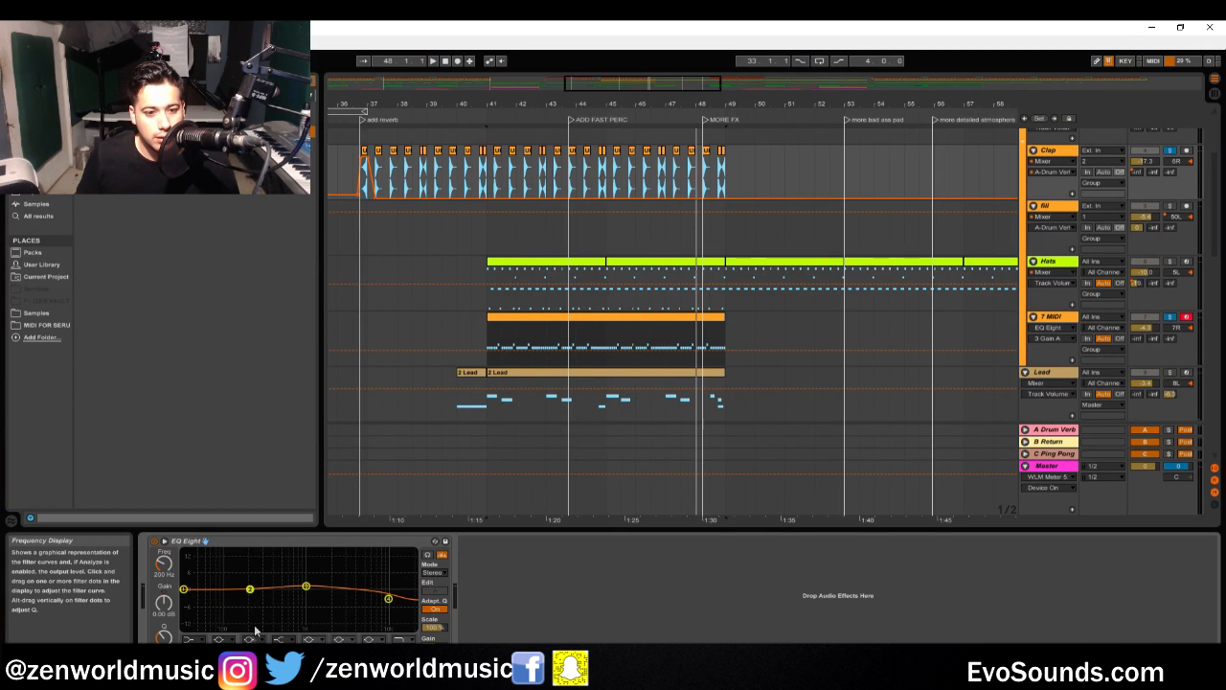
left_click(224, 639)
left_click(221, 579)
key("space")
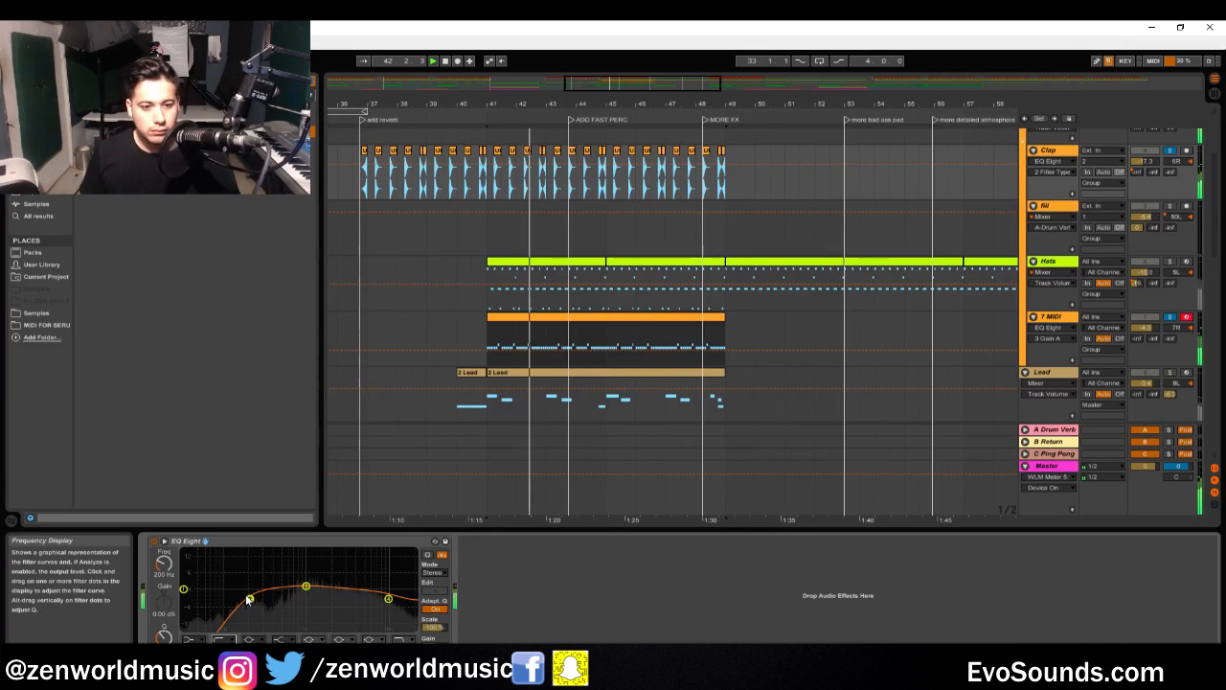
left_click_drag(305, 587, 306, 583)
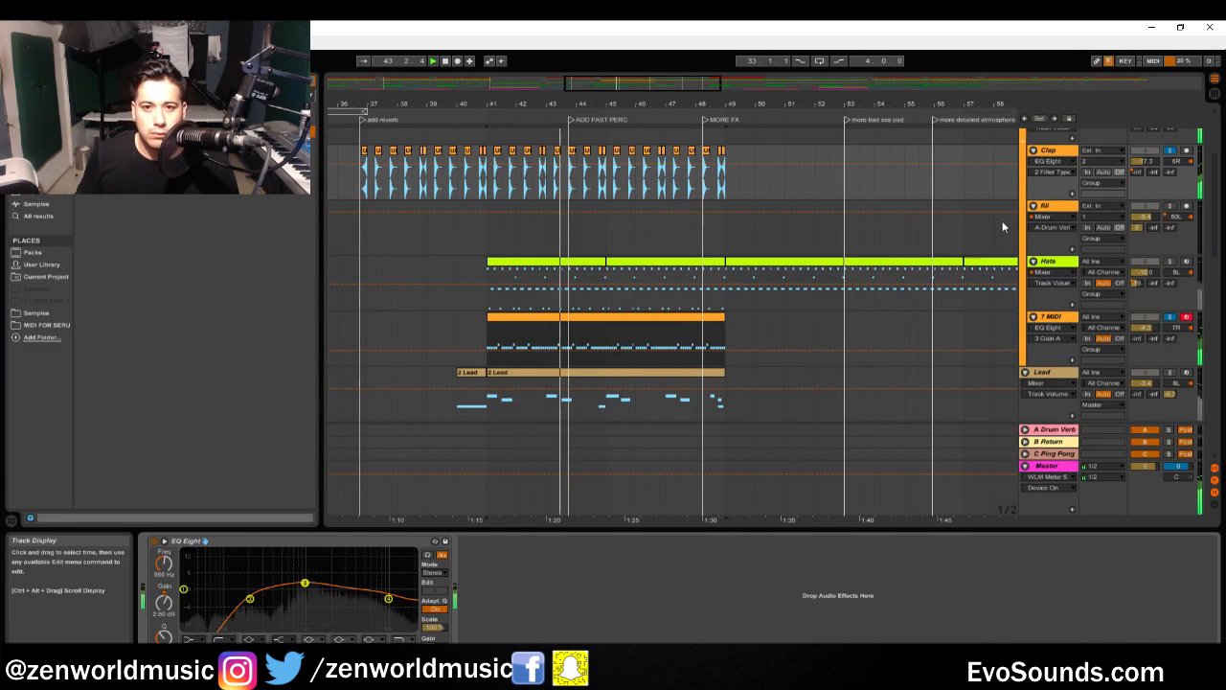
Set the 7 MIDI volume to -11.0 dB in the mixer, and check the Drums group in solo while raising its send A
key("Tab")
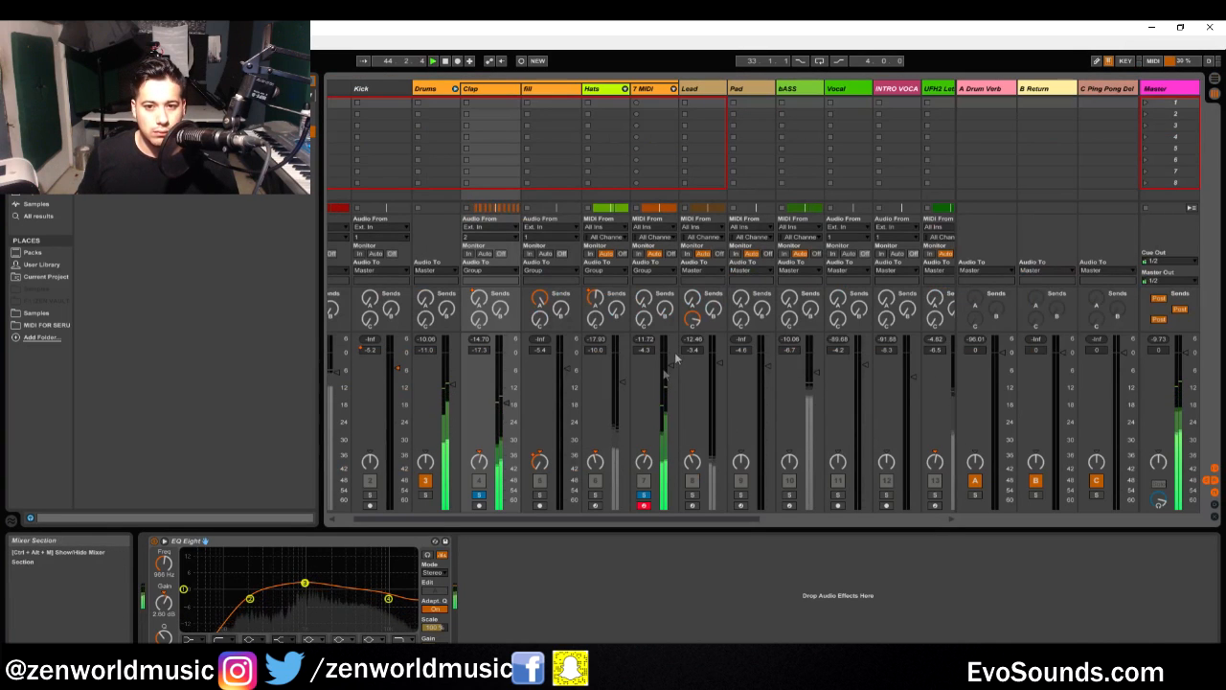
left_click_drag(663, 370, 672, 366)
left_click(426, 495)
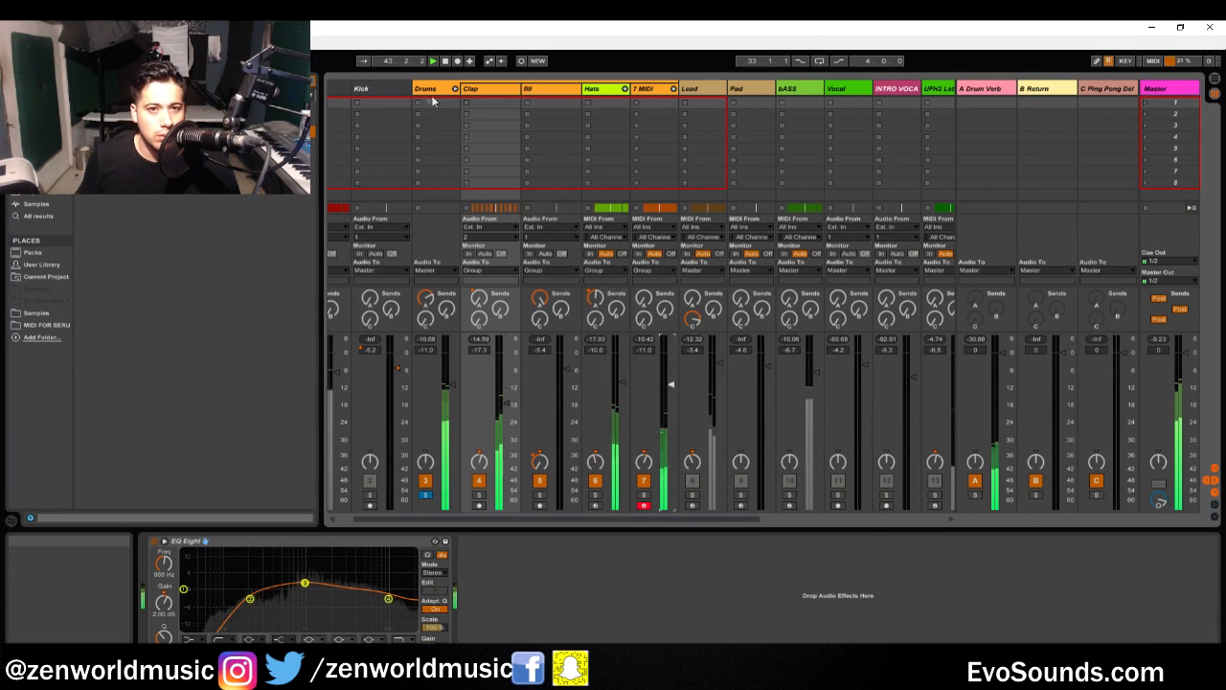
left_click(431, 480)
left_click(426, 495)
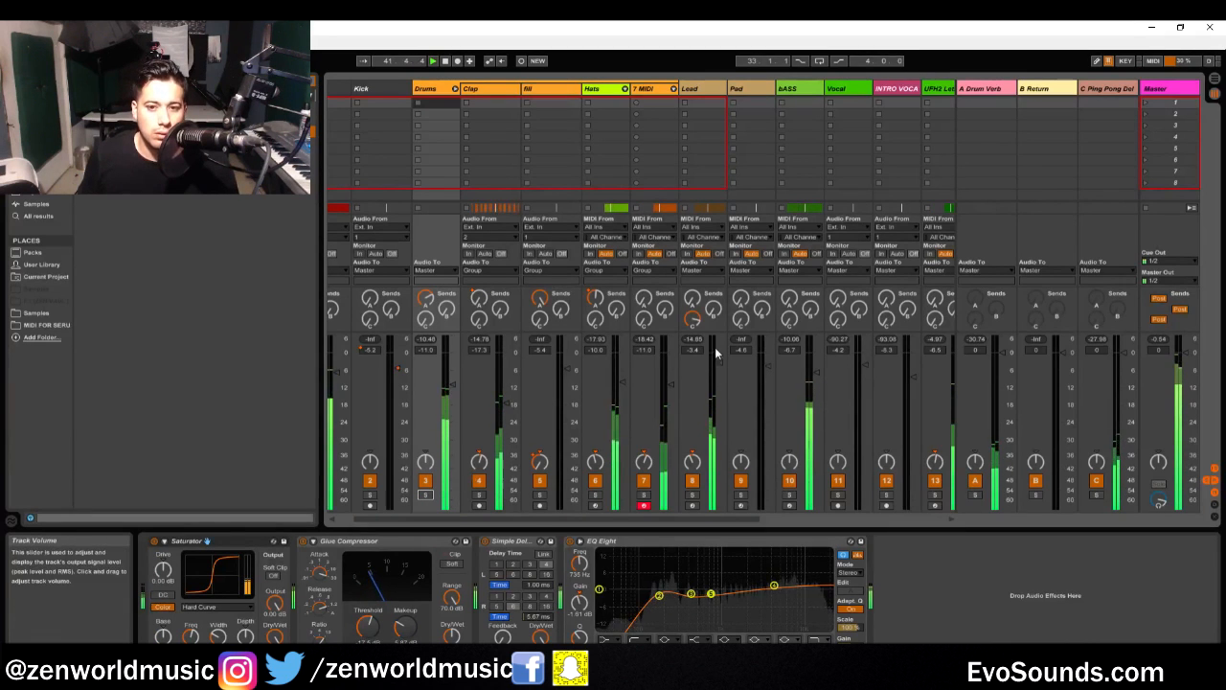
Return to the arrangement and play the full mix from bar 32
key("Tab")
left_click(586, 318)
left_click_drag(657, 104, 703, 69)
left_click(469, 241)
key("space")
key("space")
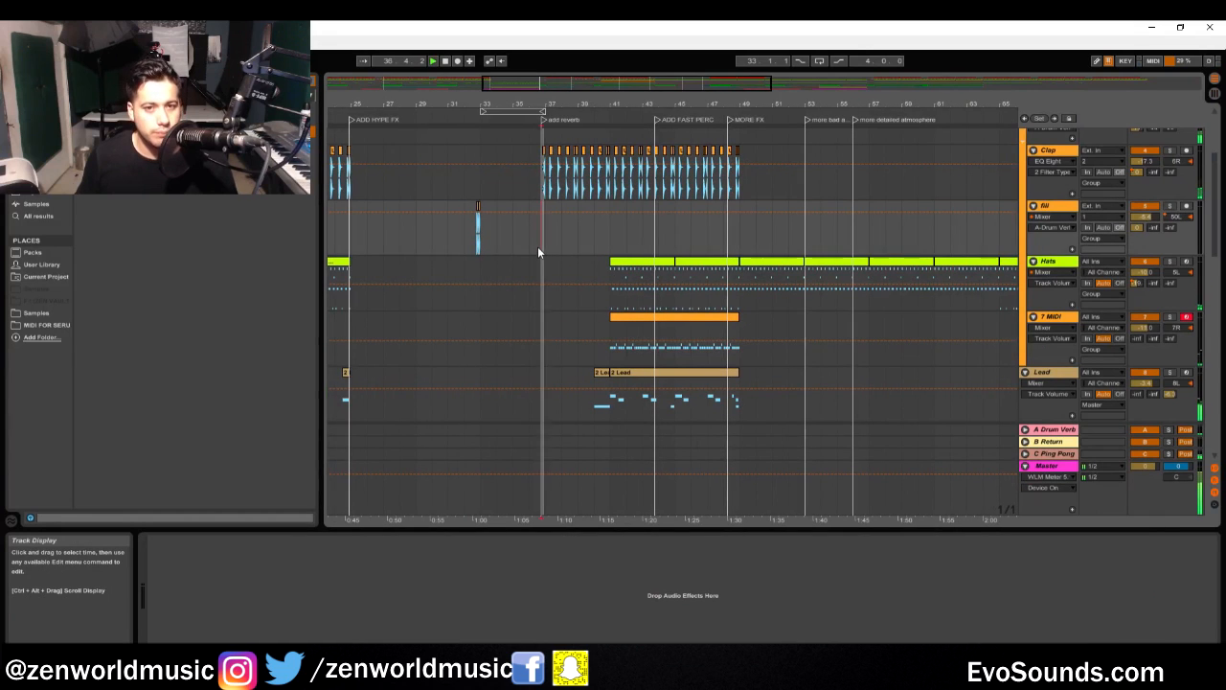
Try a copy of the percussion clip at bar 33 on the 7 MIDI track with a slightly different volume, and remove it again
left_click(487, 363)
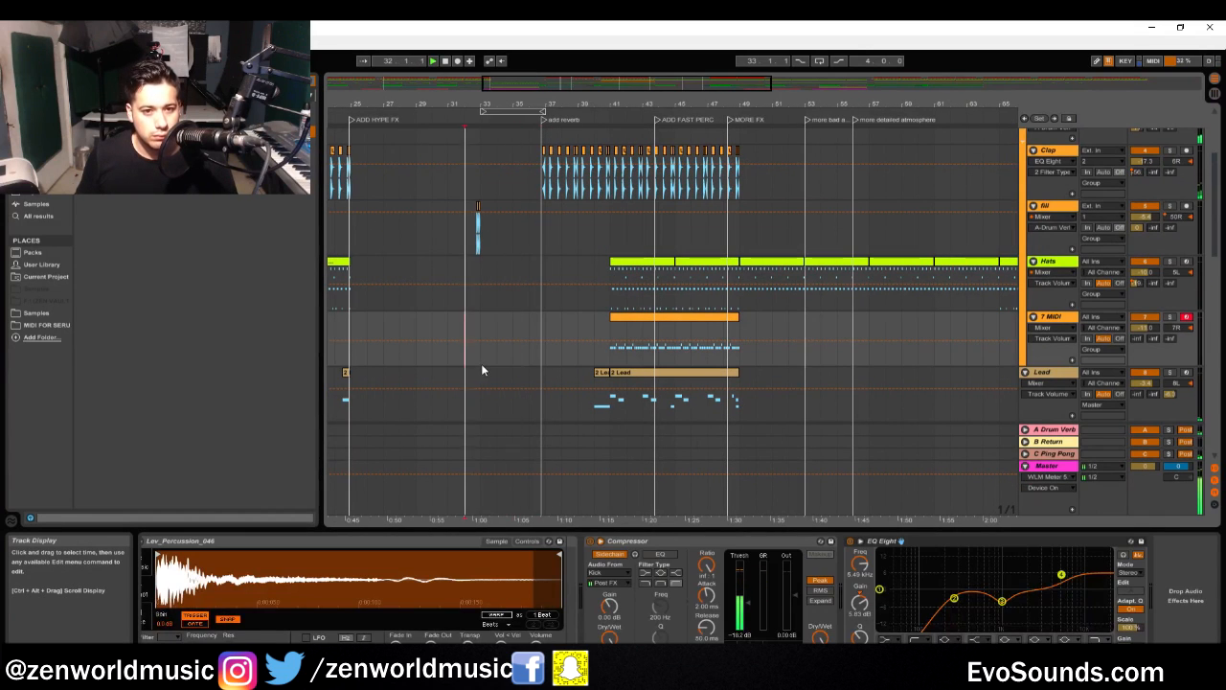
left_click(489, 369)
left_click(480, 355)
key("ctrl+v")
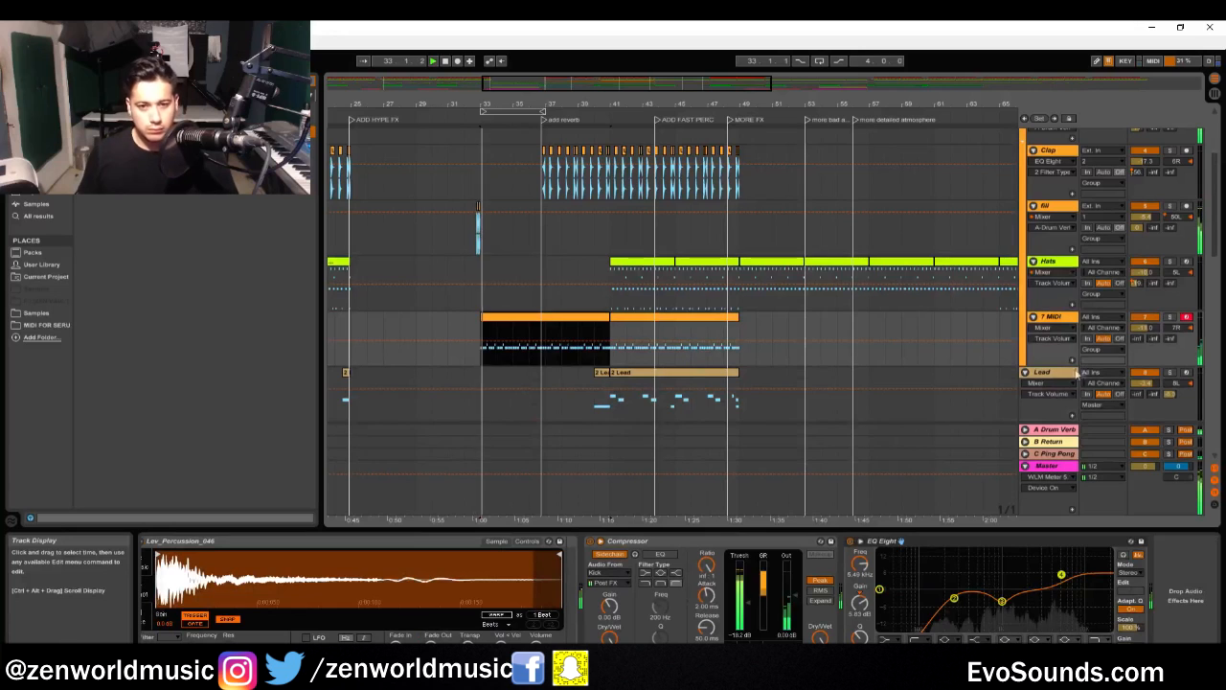
left_click(1071, 319)
left_click_drag(1145, 328, 1146, 314)
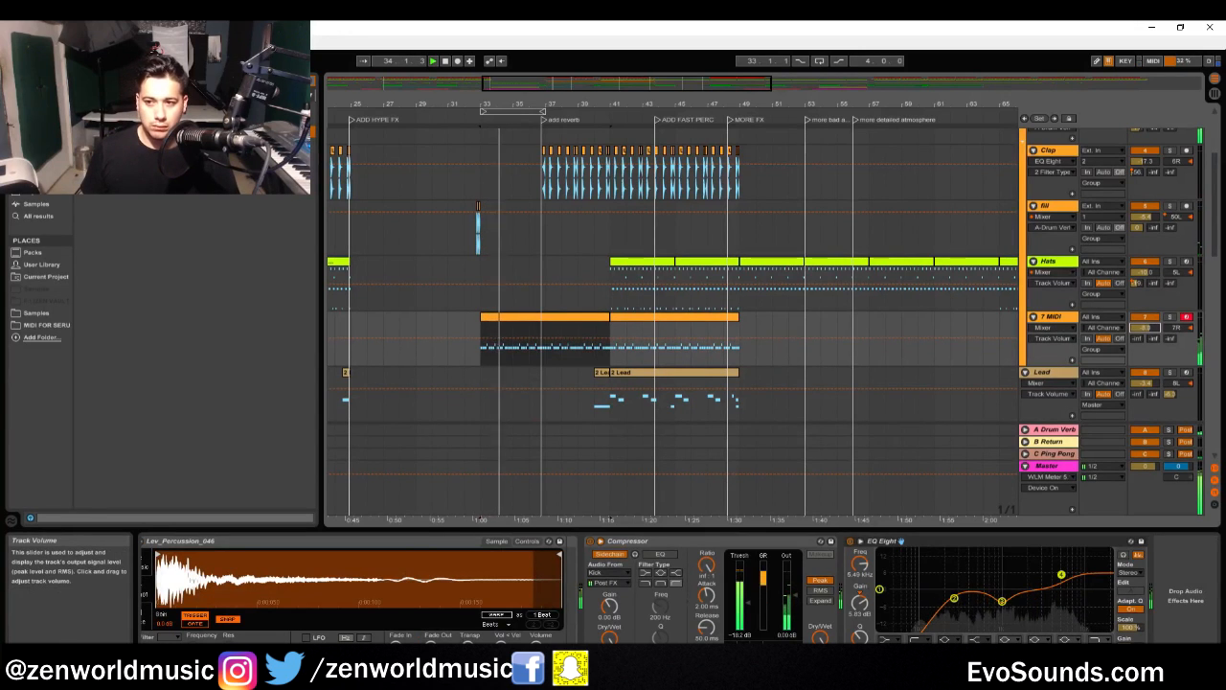
left_click(547, 321)
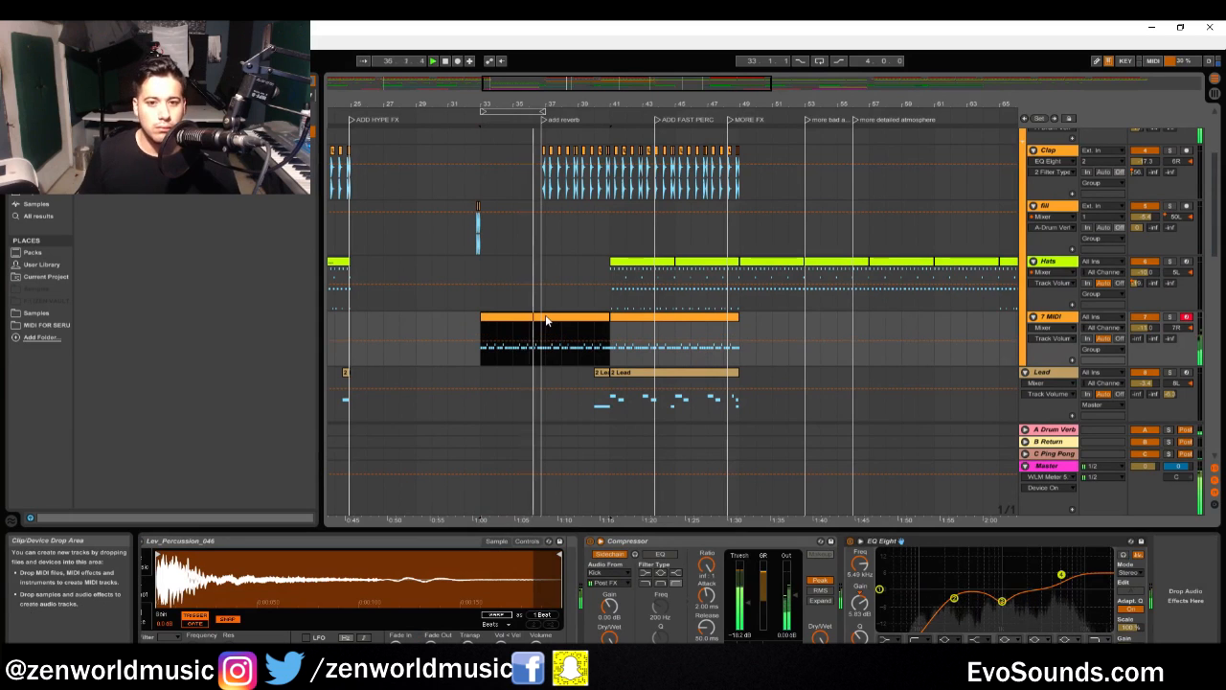
key("Delete")
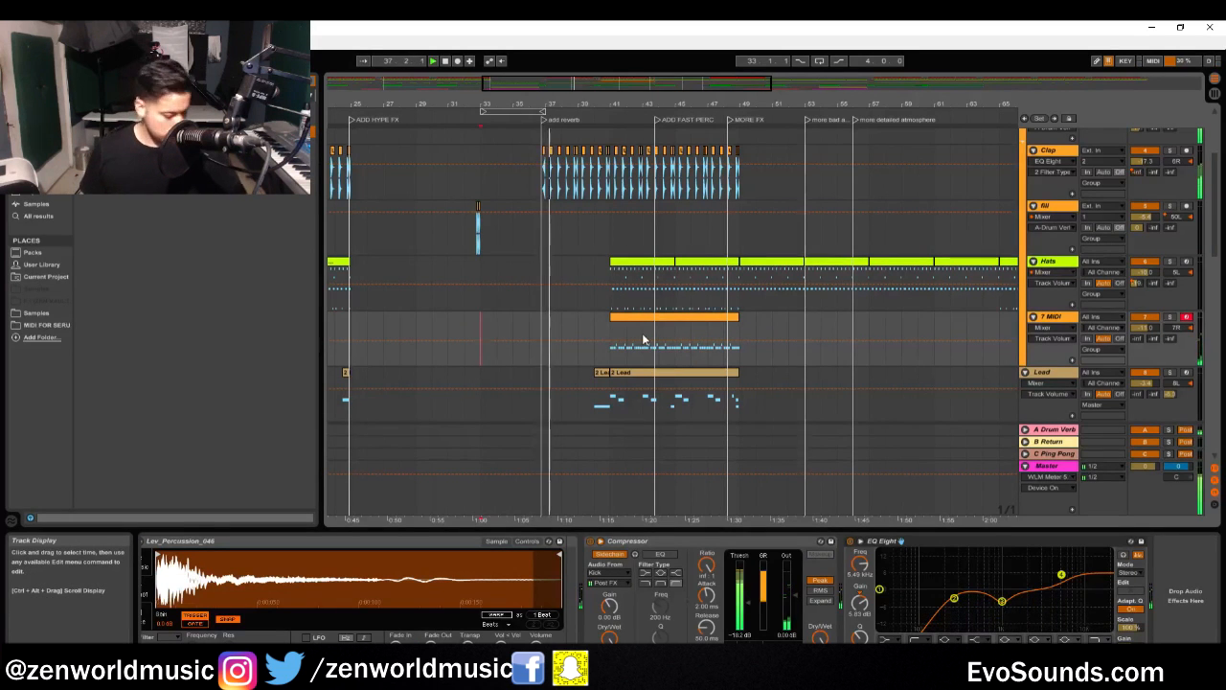
Play from bar 41 and move the percussion clip on the 7 MIDI track from there to bar 57
left_click(639, 329)
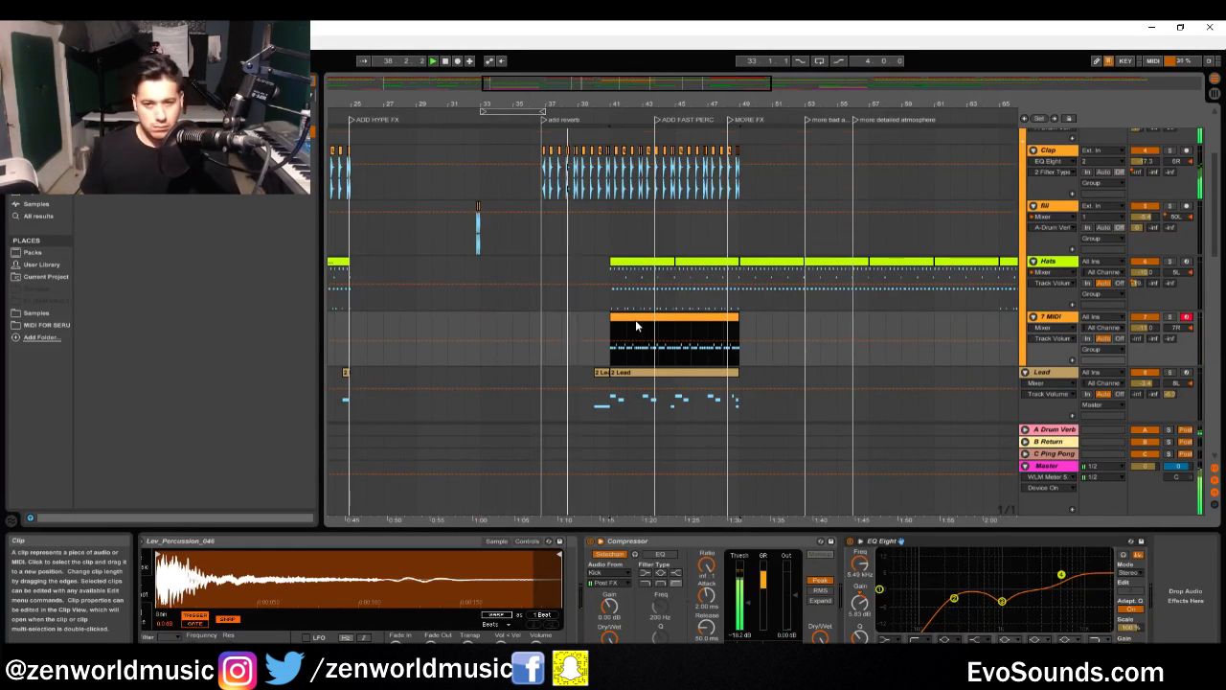
scroll(636, 326, "up", 1)
left_click(635, 336)
left_click(613, 313)
key("space")
key("space")
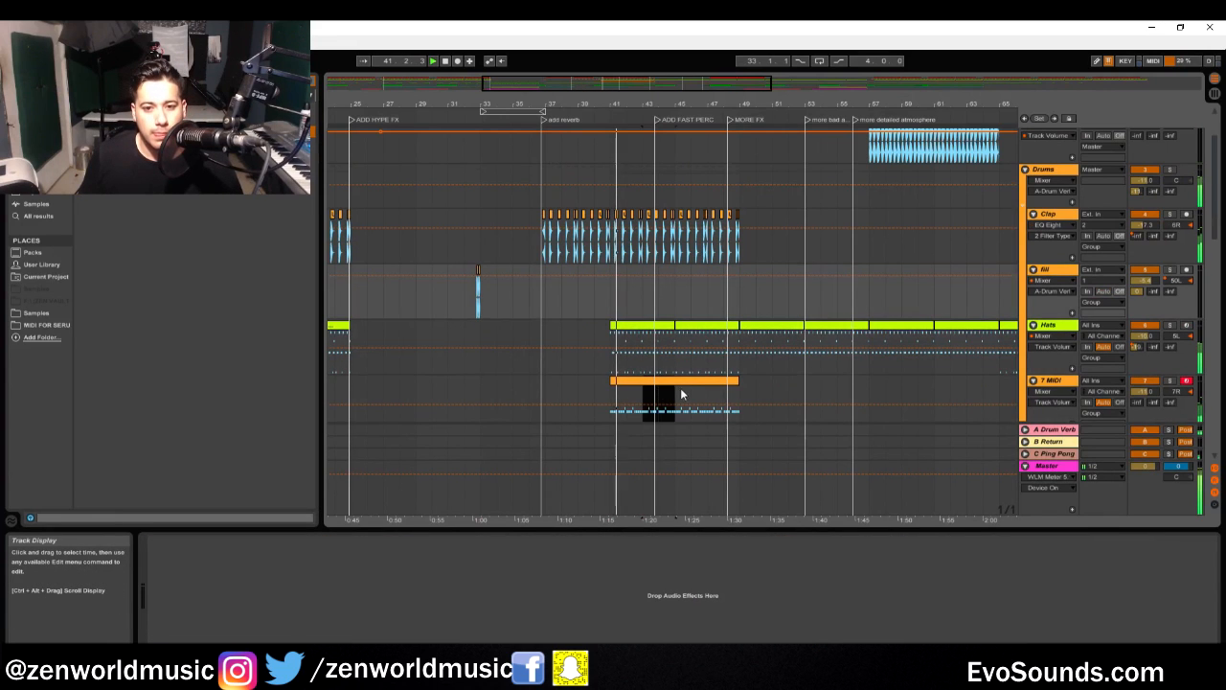
left_click_drag(682, 394, 942, 394)
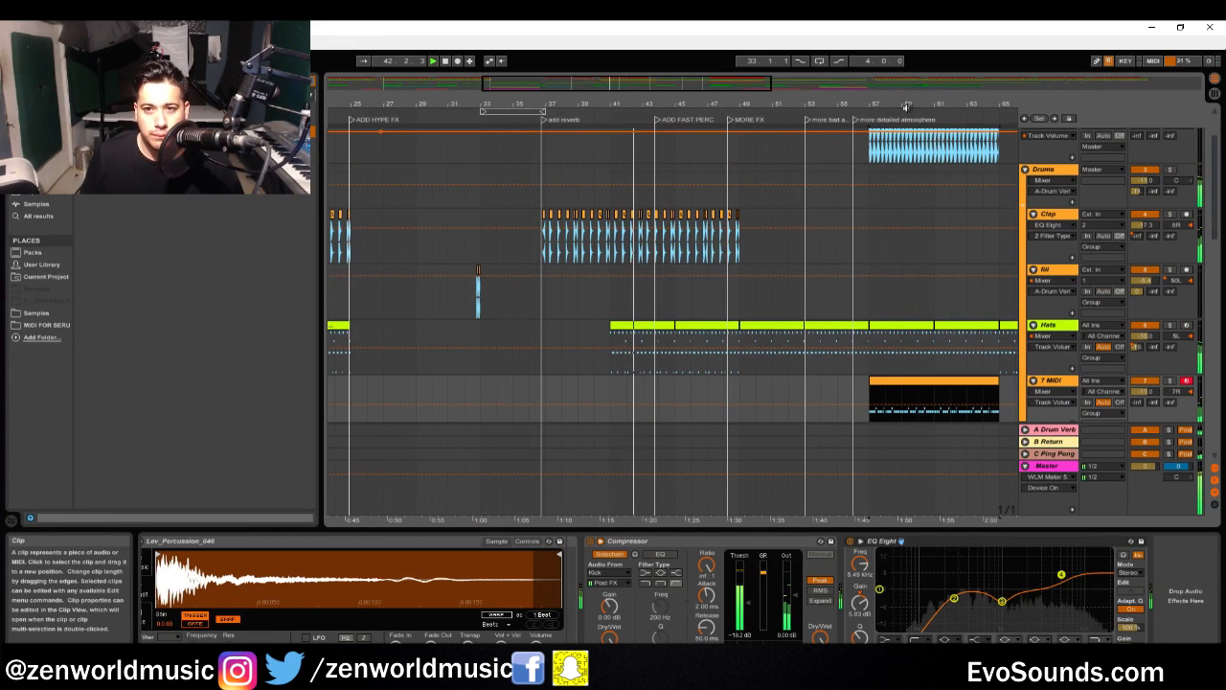
left_click(655, 327)
key("space")
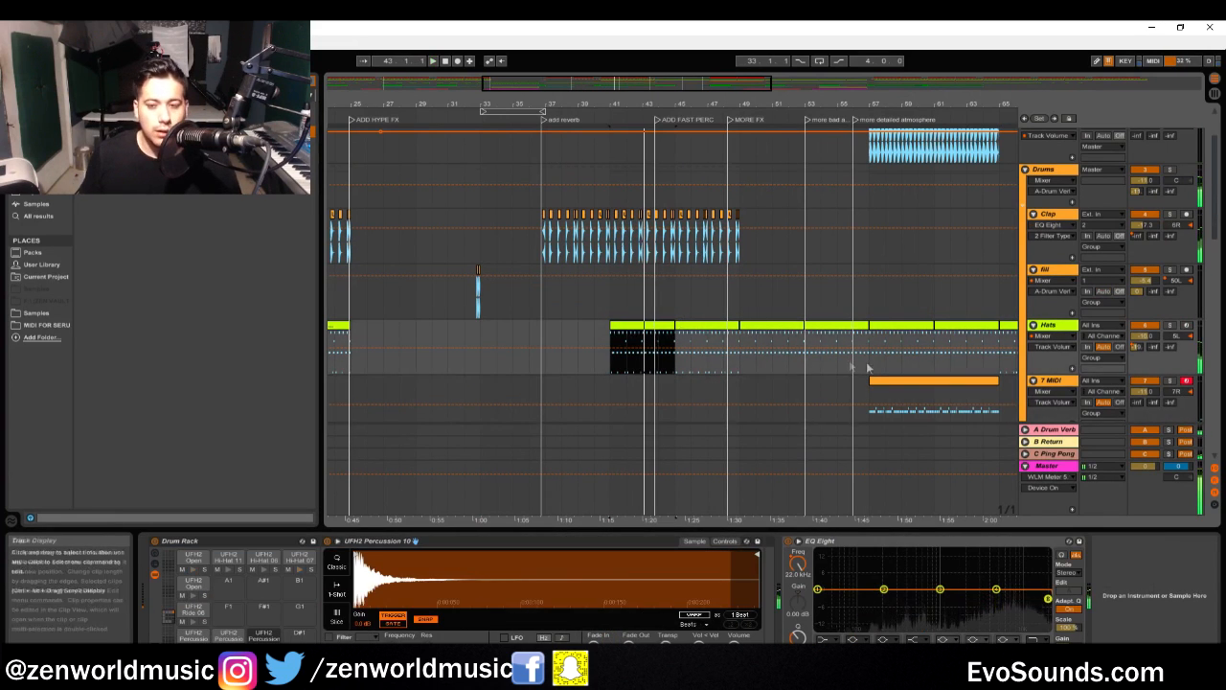
Play the passage at the MORE FX locator and review which effect clips sit around it on the FX tracks
left_click(915, 382)
left_click(869, 259)
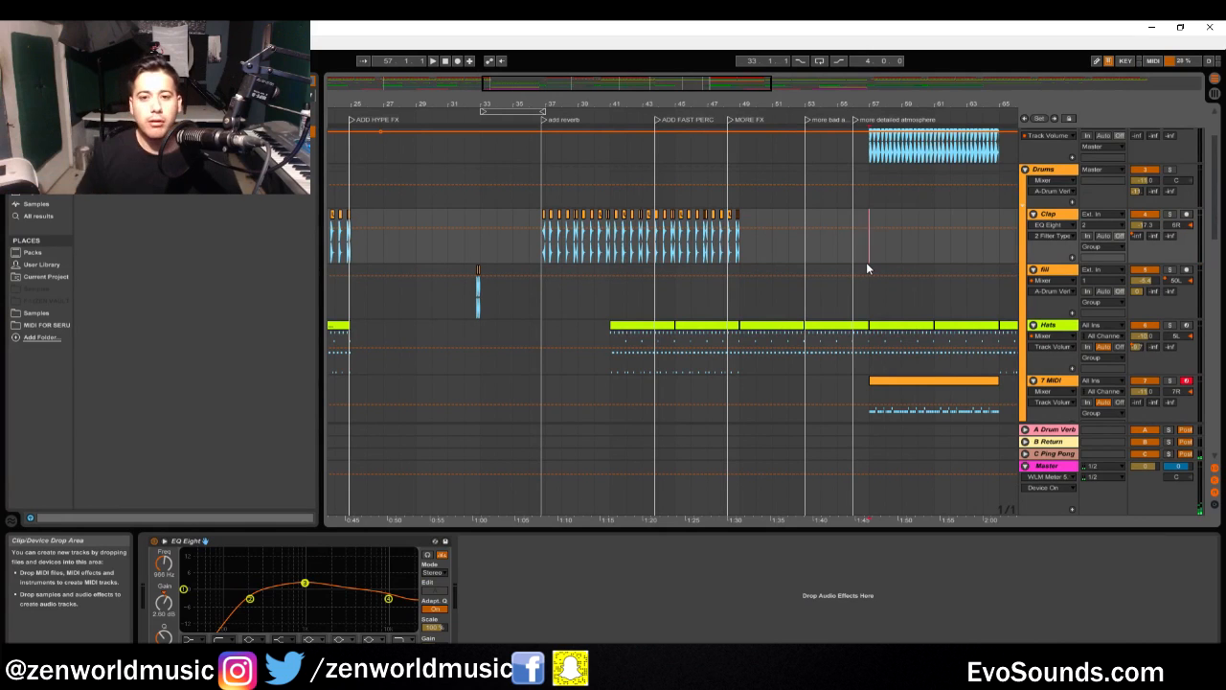
left_click(738, 185)
scroll(712, 182, "up", 3)
scroll(718, 177, "down", 1)
left_click(729, 168)
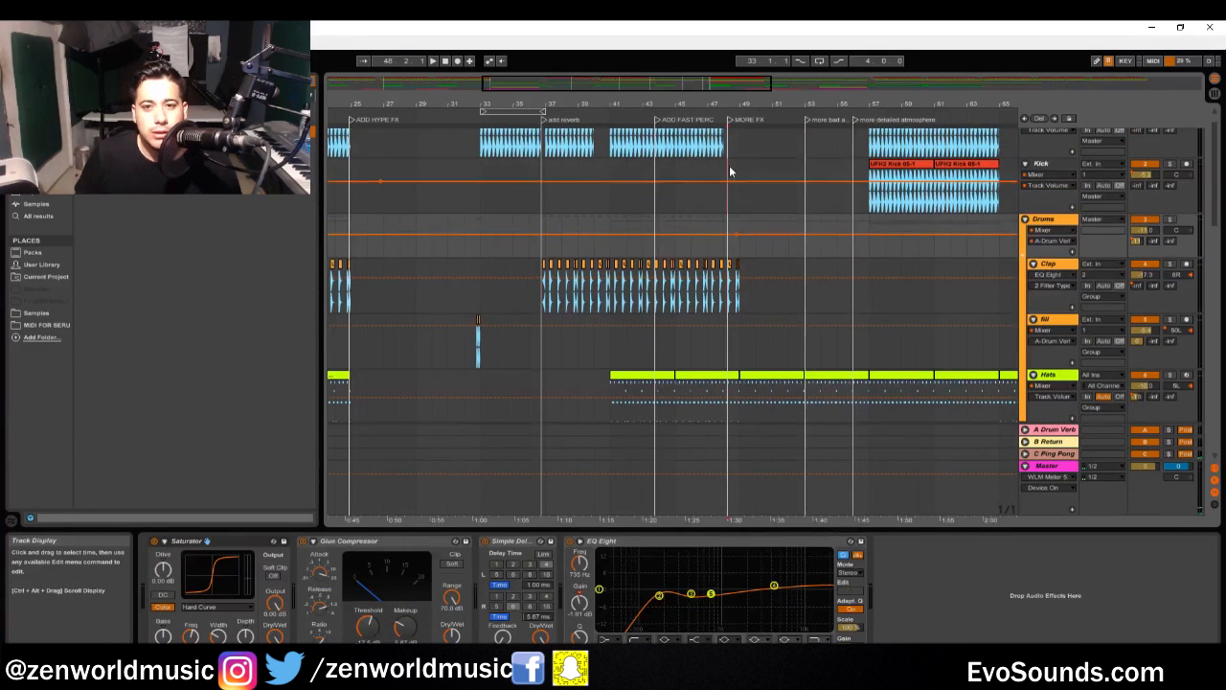
scroll(742, 383, "down", 10)
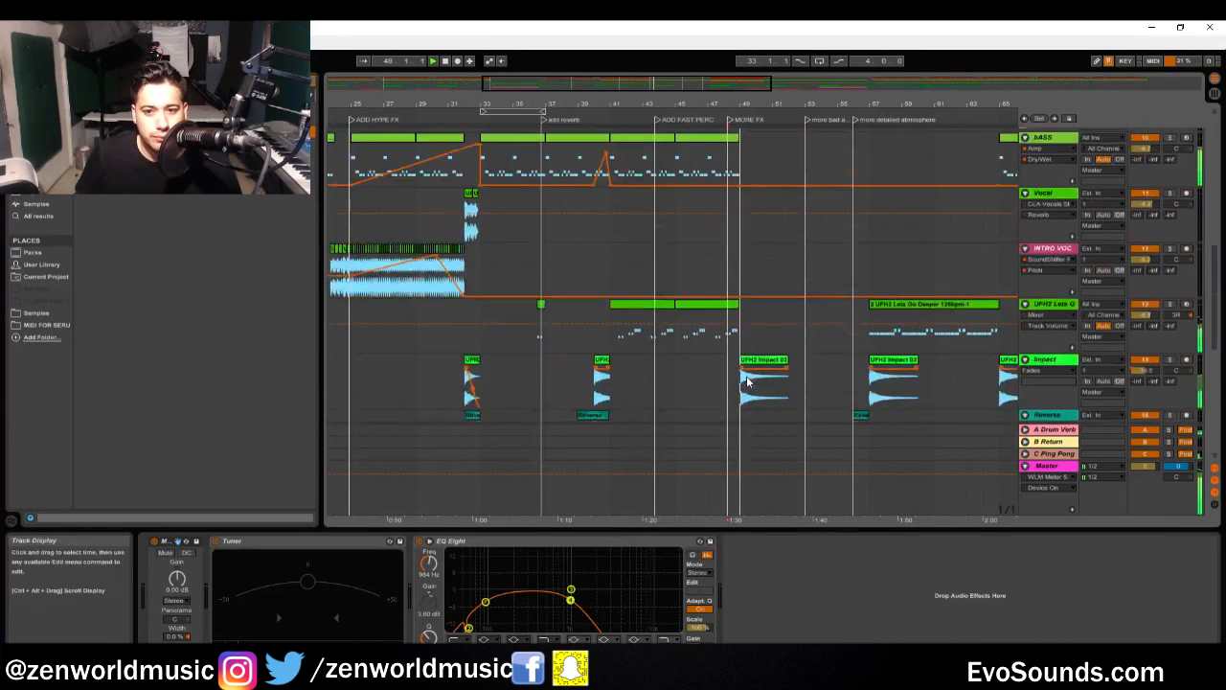
scroll(743, 381, "down", 3)
scroll(743, 378, "up", 2)
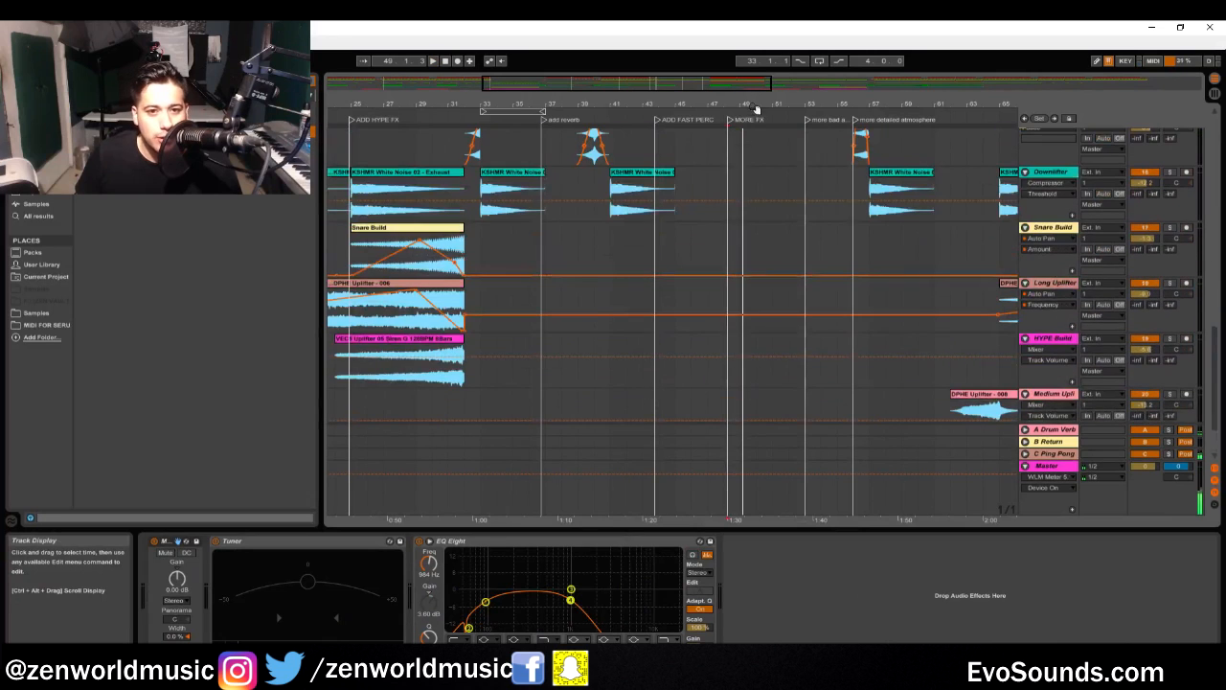
Copy the siren uplifter clip on the HYPE Build track, place the copy so it ends at bar 51, and play its ending
left_click(499, 339)
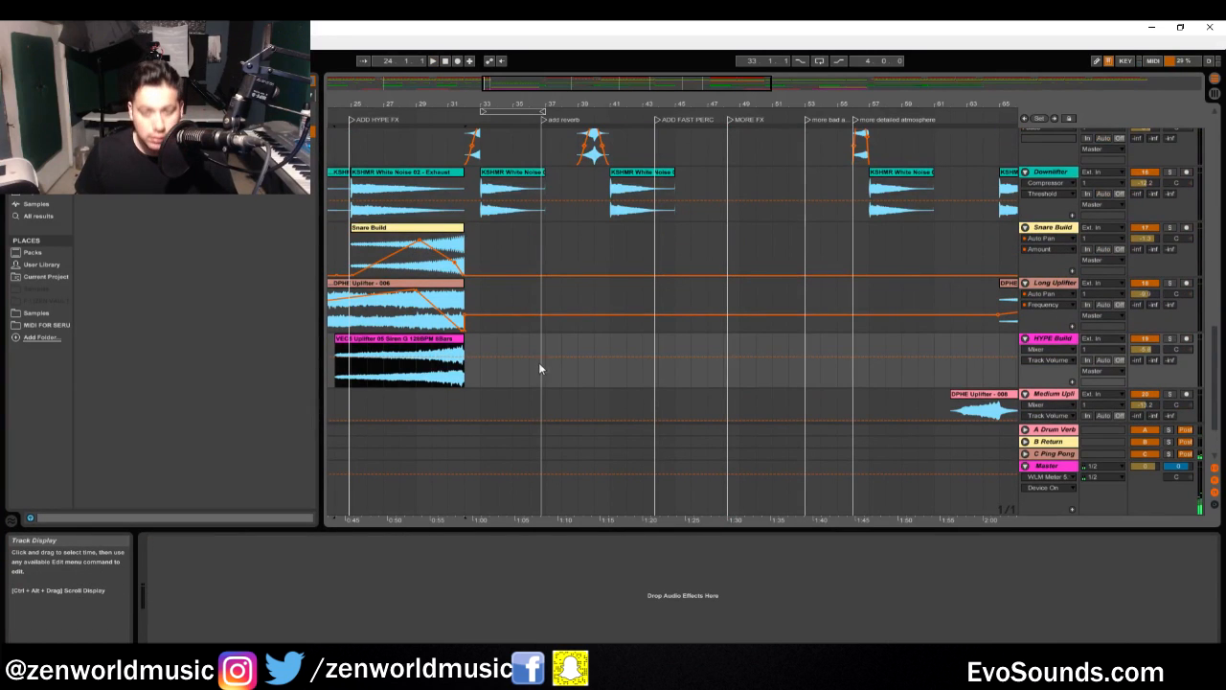
left_click(678, 361)
key("ctrl+v")
left_click(770, 330)
key("space")
key("space")
left_click_drag(794, 339, 764, 347)
left_click(770, 319)
key("space")
key("space")
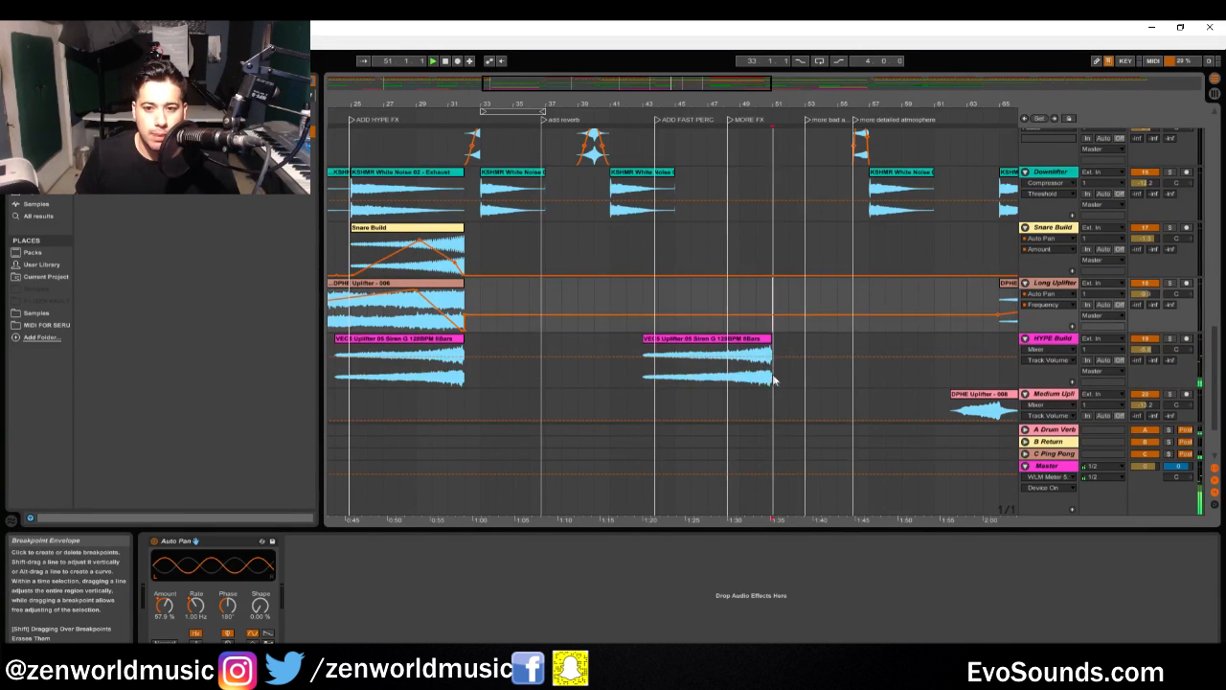
Shift the copied siren uplifter earlier so it spans bars 41 to 49, and play the lead-up to the MORE FX locator
scroll(766, 356, "up", 2)
key("space")
left_click(743, 346)
key("space")
scroll(776, 393, "down", 2)
left_click_drag(764, 357, 730, 356)
key("space")
key("space")
Find an audio effect in the browser and add a Compressor to the HYPE Build track
left_click(1051, 349)
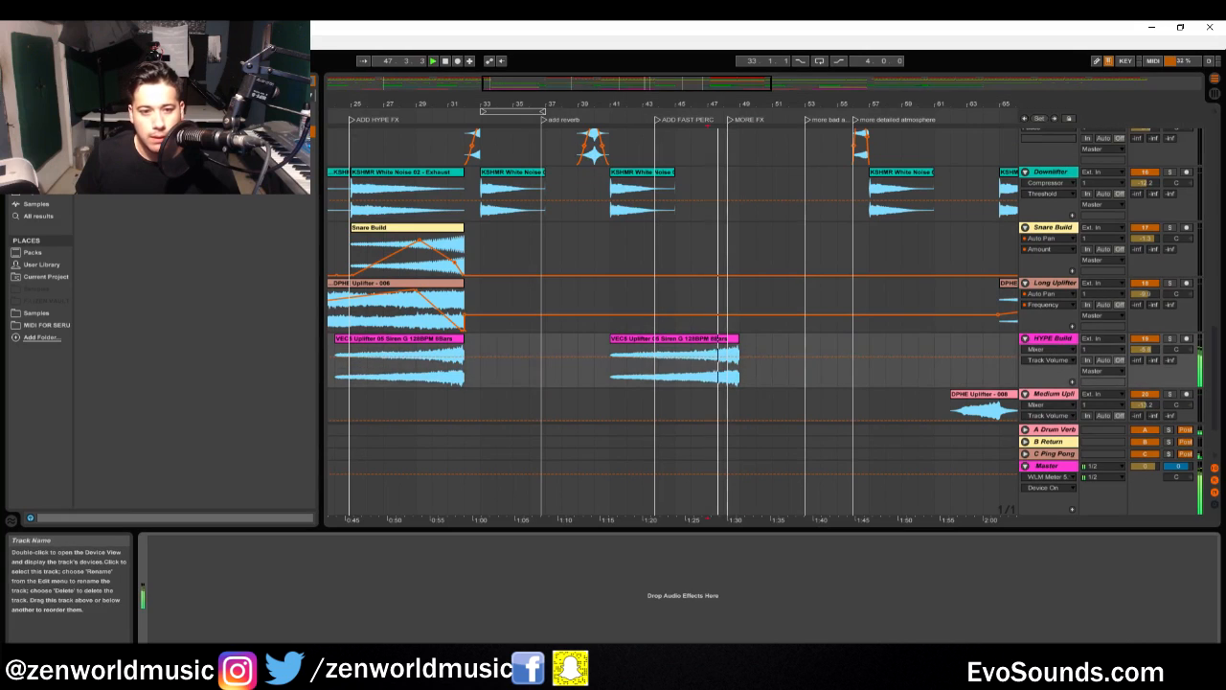
left_click(312, 84)
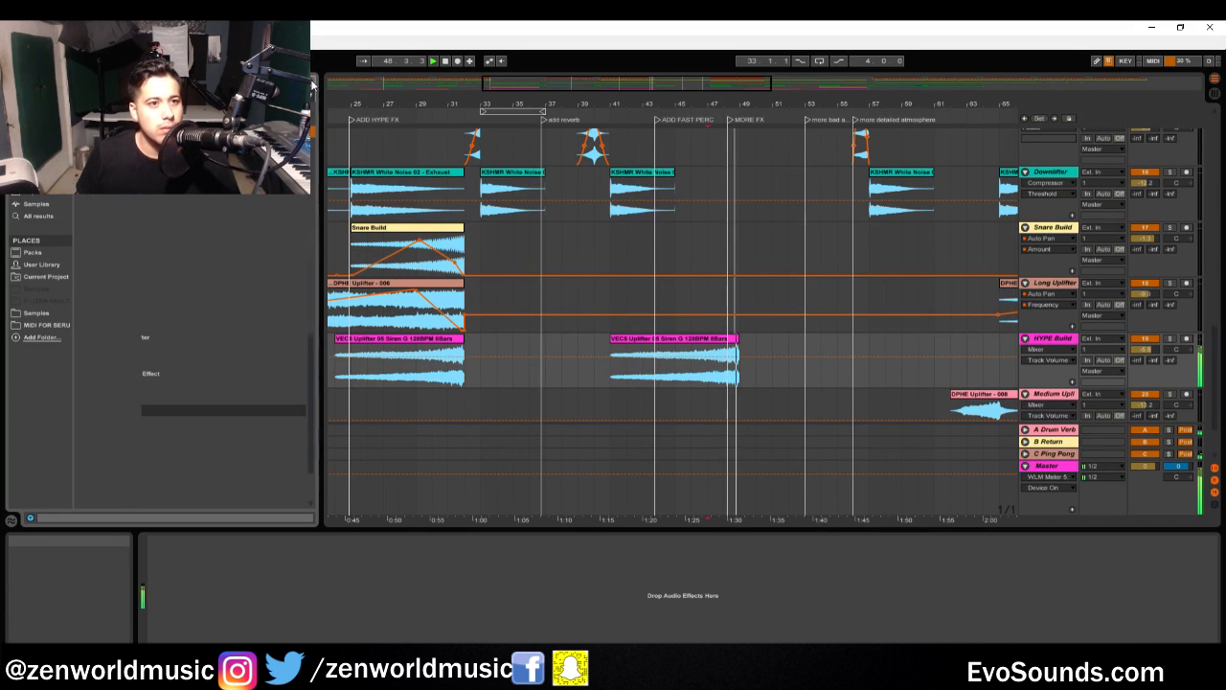
type("auto")
left_click_drag(115, 122, 1051, 348)
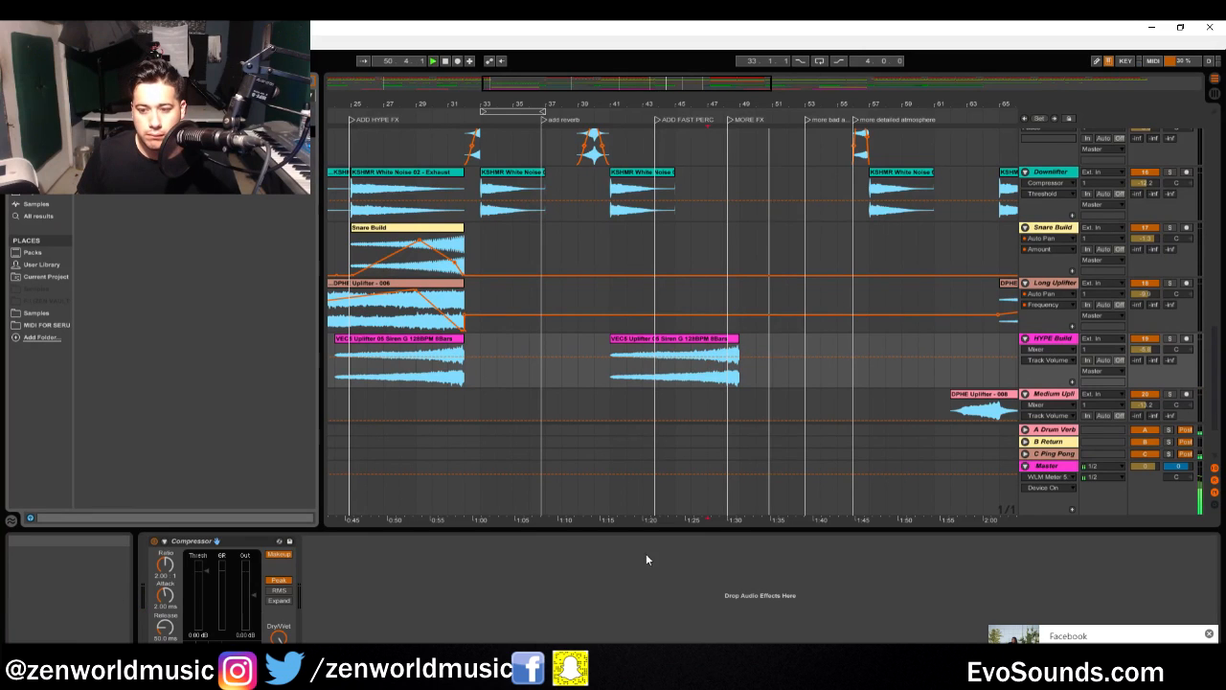
Stop playback, check that the recording is running in Open Broadcaster Software, and return to the arrangement
left_click(1209, 635)
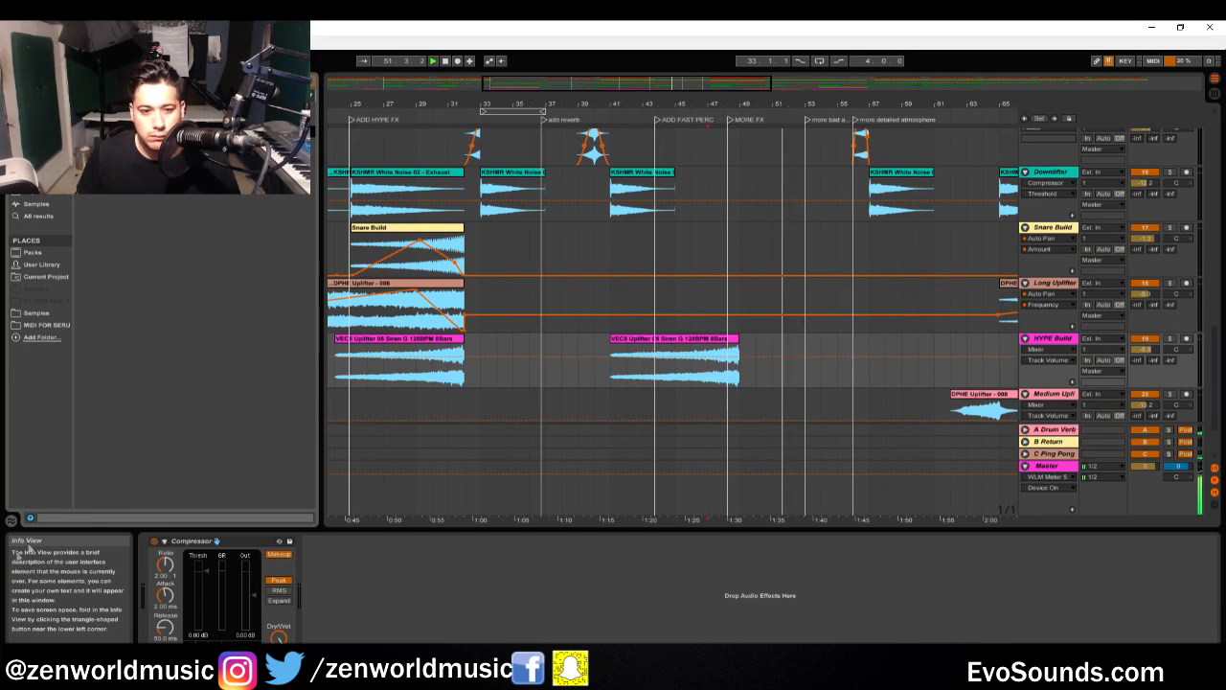
left_click(164, 541)
key("space")
left_click(793, 671)
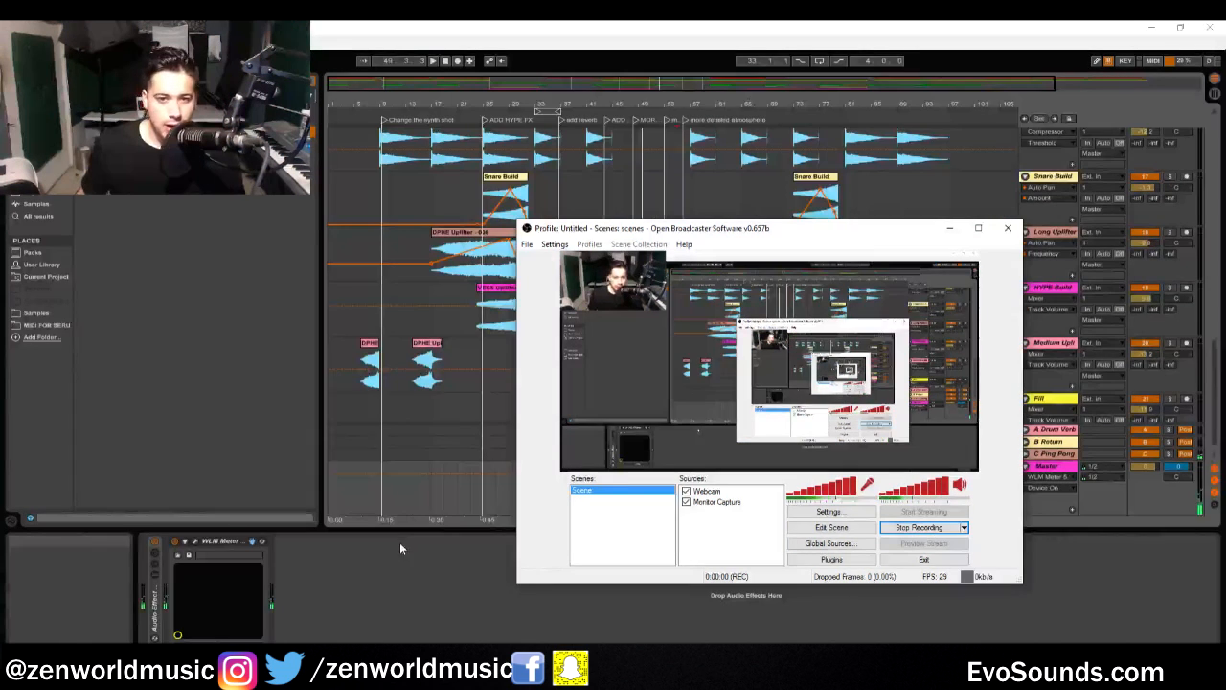
key("alt+Tab")
Review the FX tracks around the MORE FX locator and play the copied siren uplifter from bar 41
left_click_drag(657, 82, 657, 161)
scroll(657, 161, "up", 3)
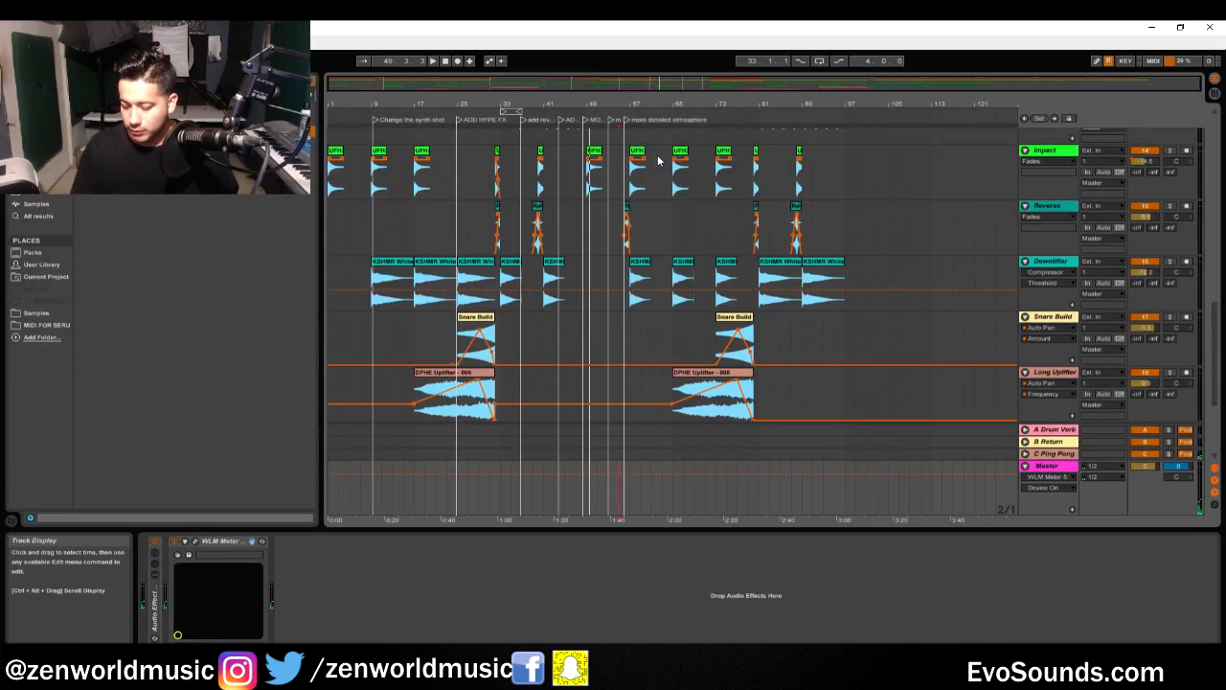
key("space")
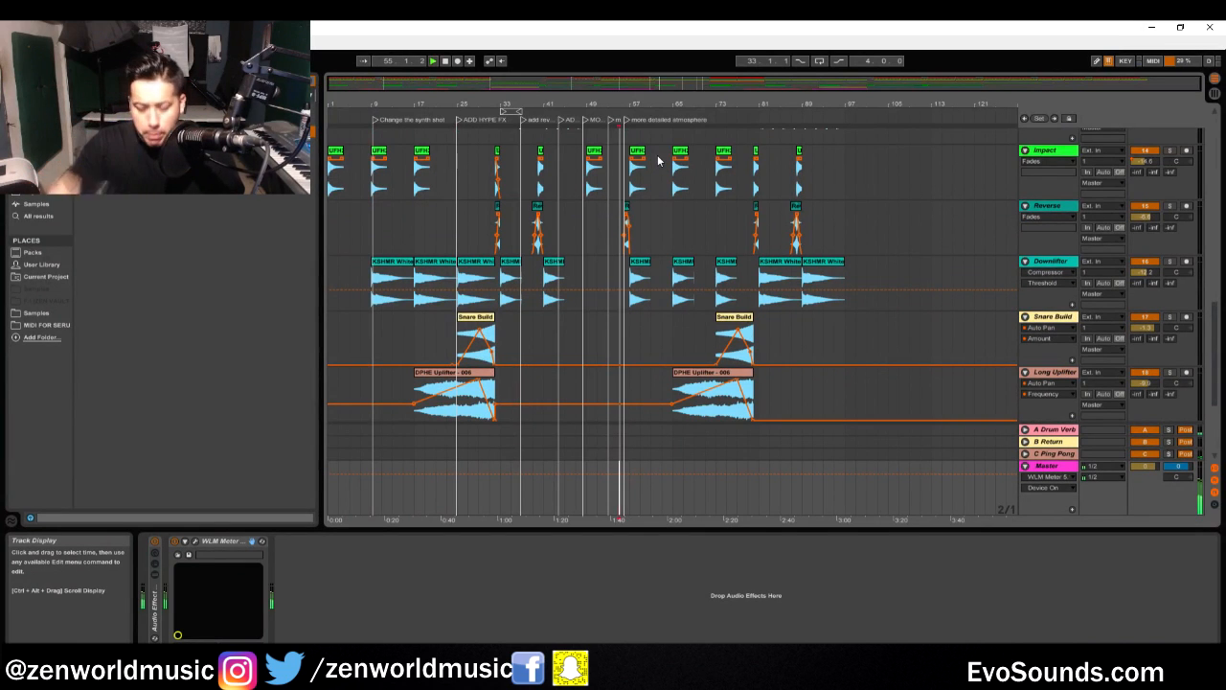
scroll(658, 161, "down", 3)
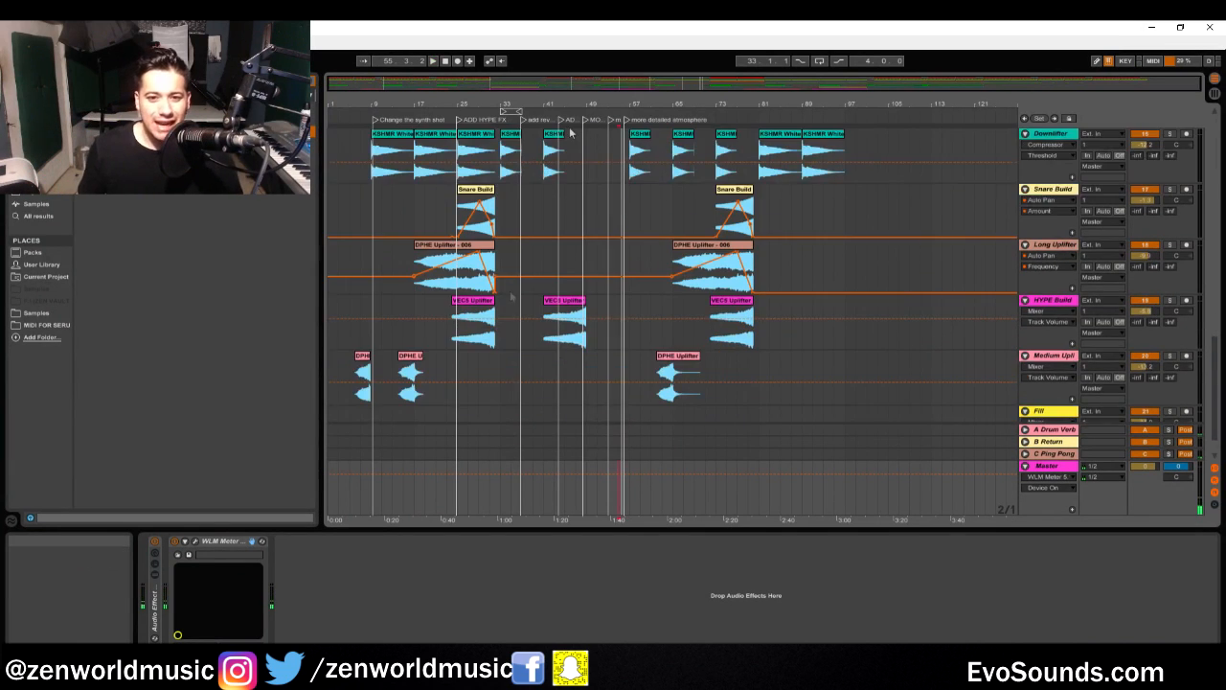
left_click(562, 269)
left_click_drag(566, 80, 545, 259)
left_click(495, 292)
key("space")
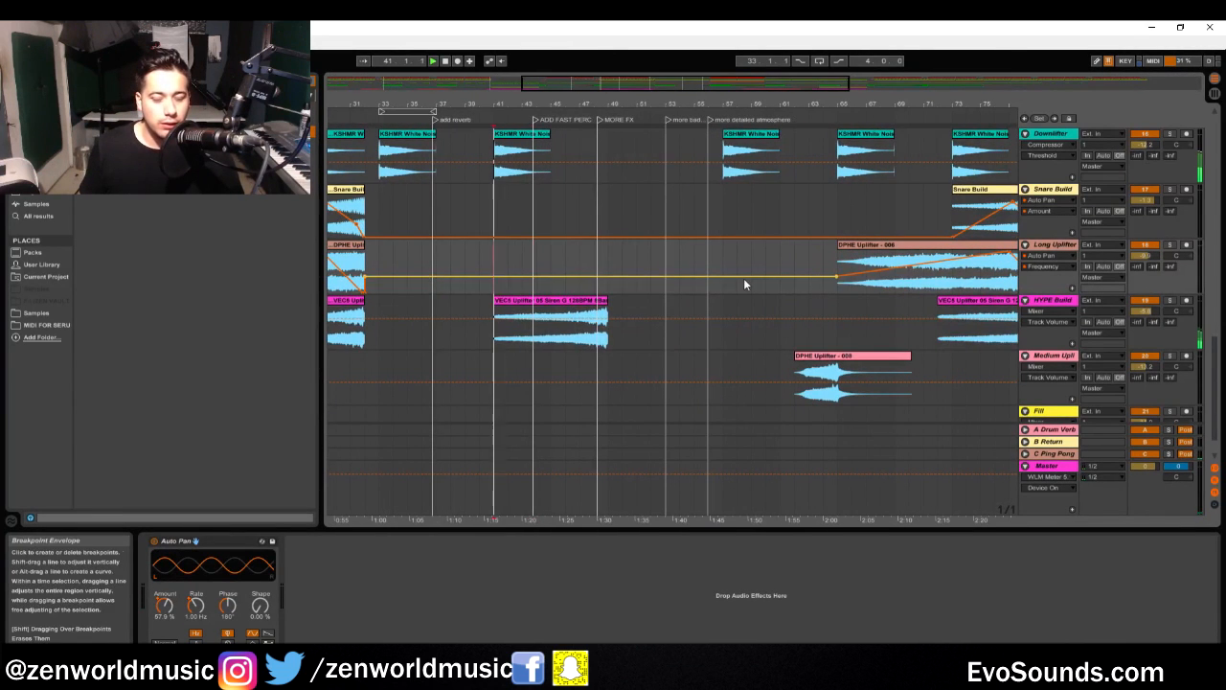
Show fades on the siren uplifter clip at bar 41 and draw a fade-in across almost its whole length
left_click(1065, 300)
double_click(564, 302)
right_click(555, 305)
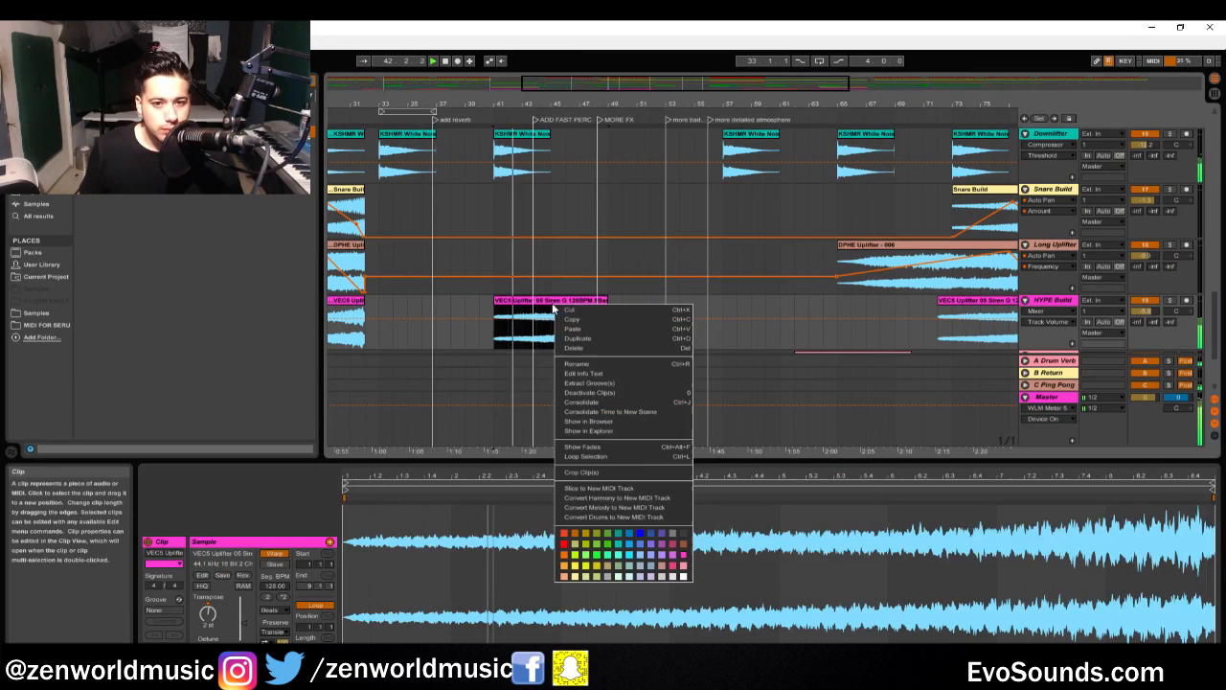
left_click(594, 446)
left_click_drag(498, 309, 599, 335)
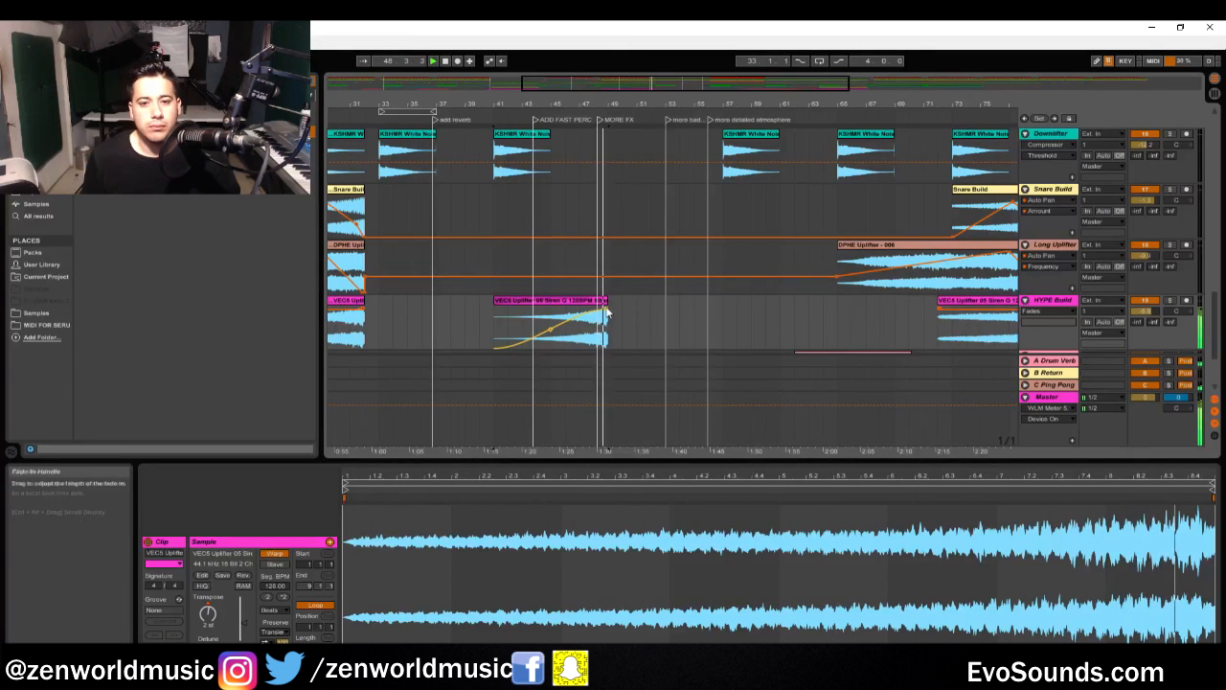
Add ValhallaVintageVerb to the B Return track and load its Bright Hall preset from the Halls category
key("Tab")
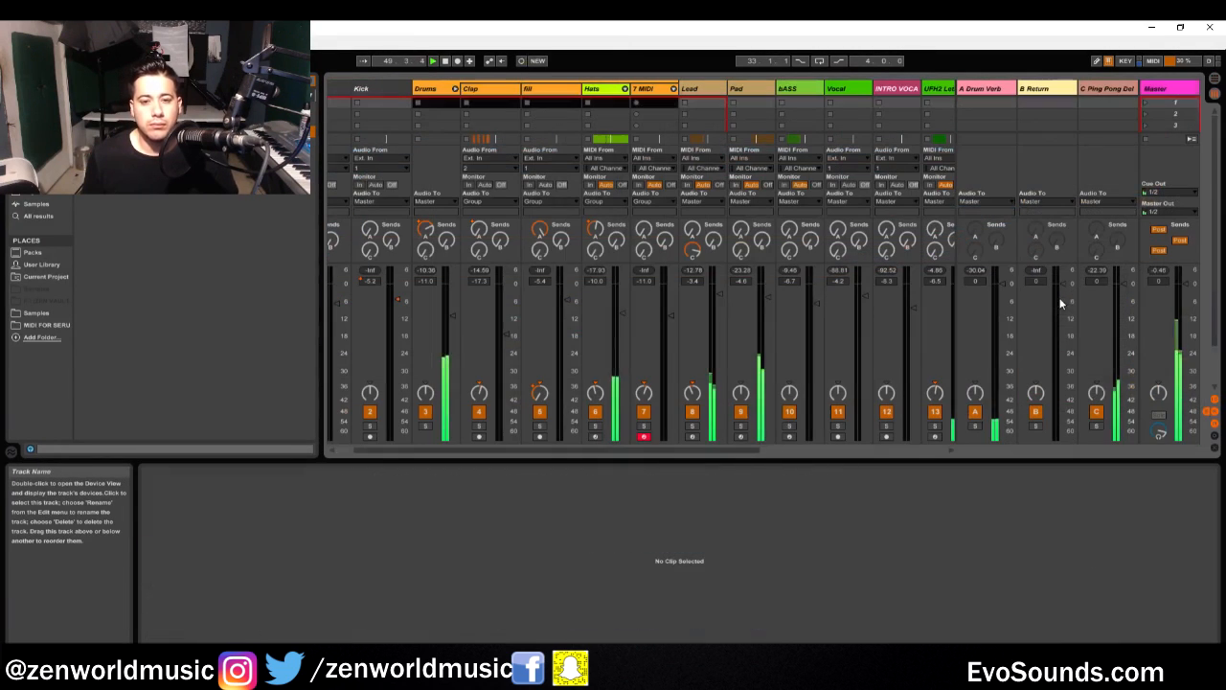
left_click(1035, 89)
left_click(37, 179)
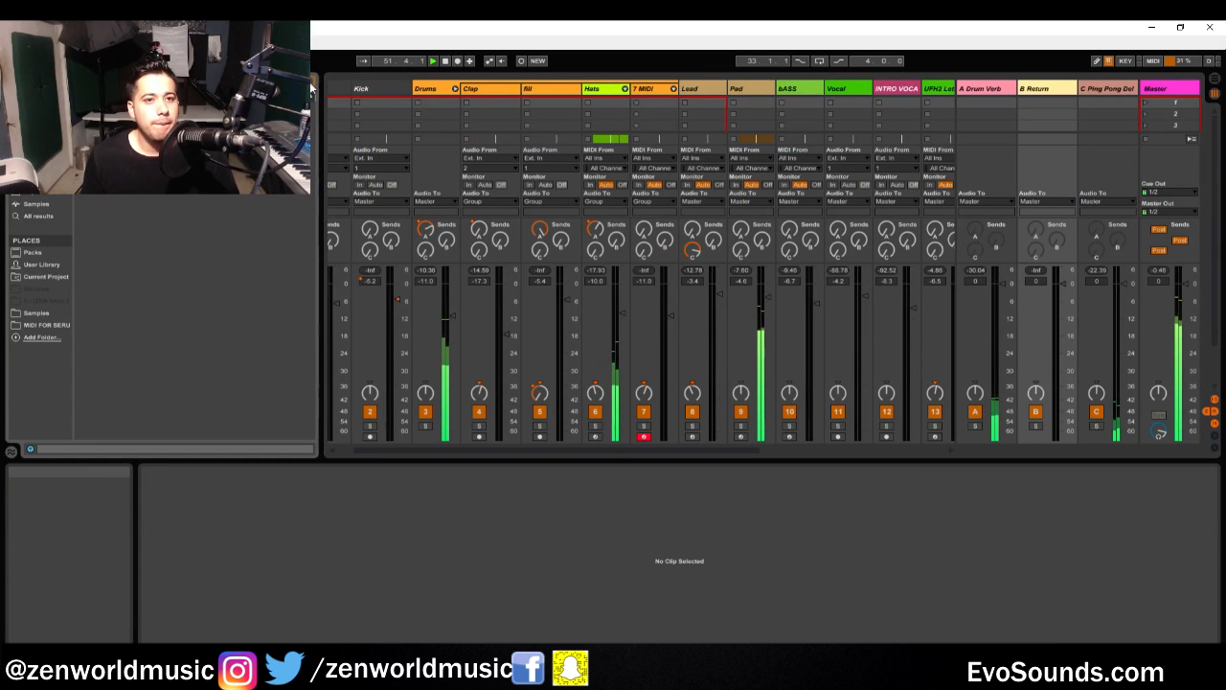
left_click_drag(312, 89, 315, 87)
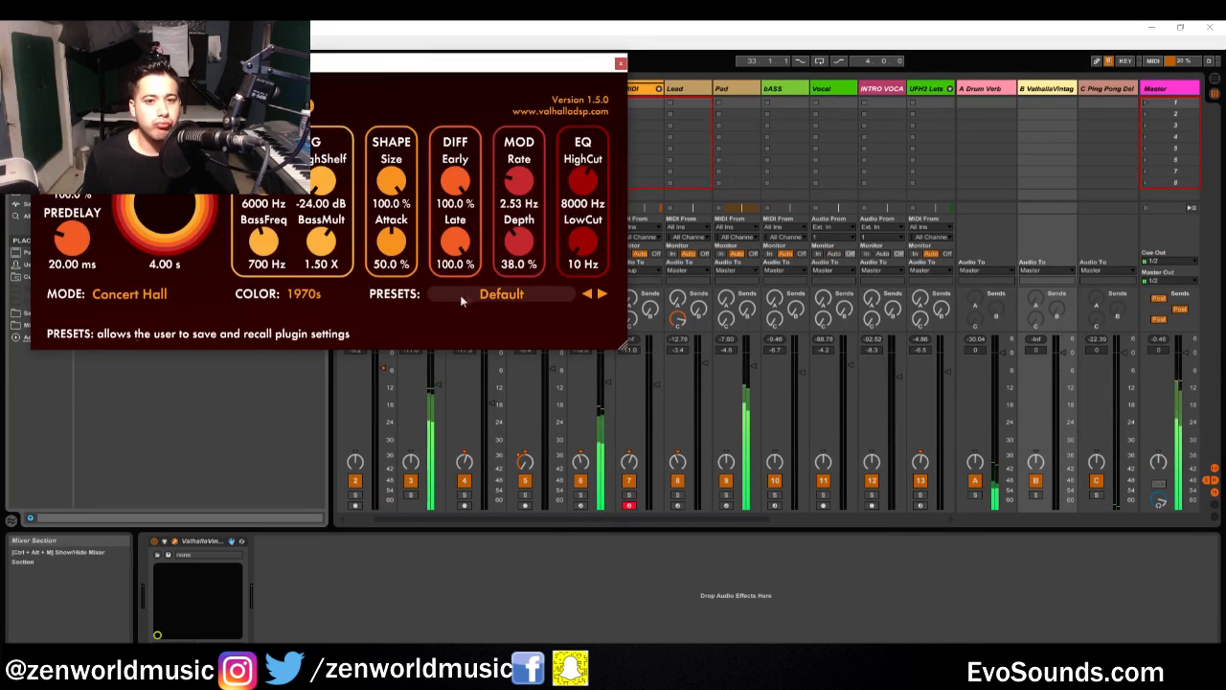
left_click(449, 294)
mouse_move(476, 450)
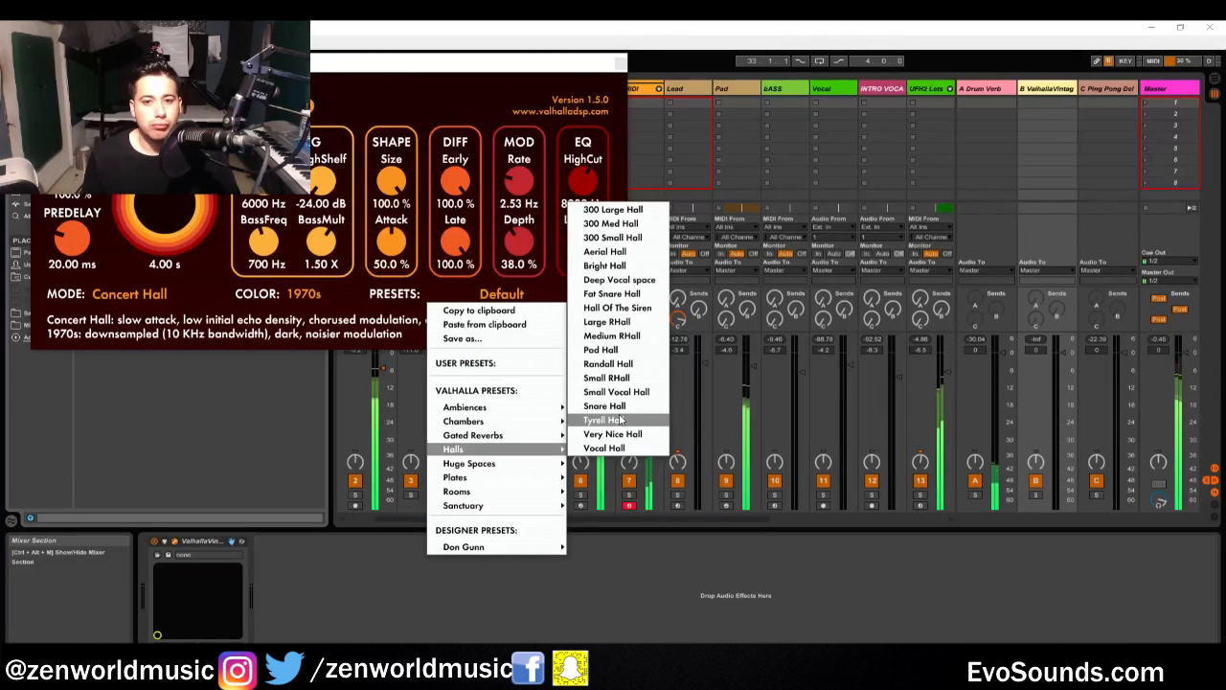
left_click(604, 265)
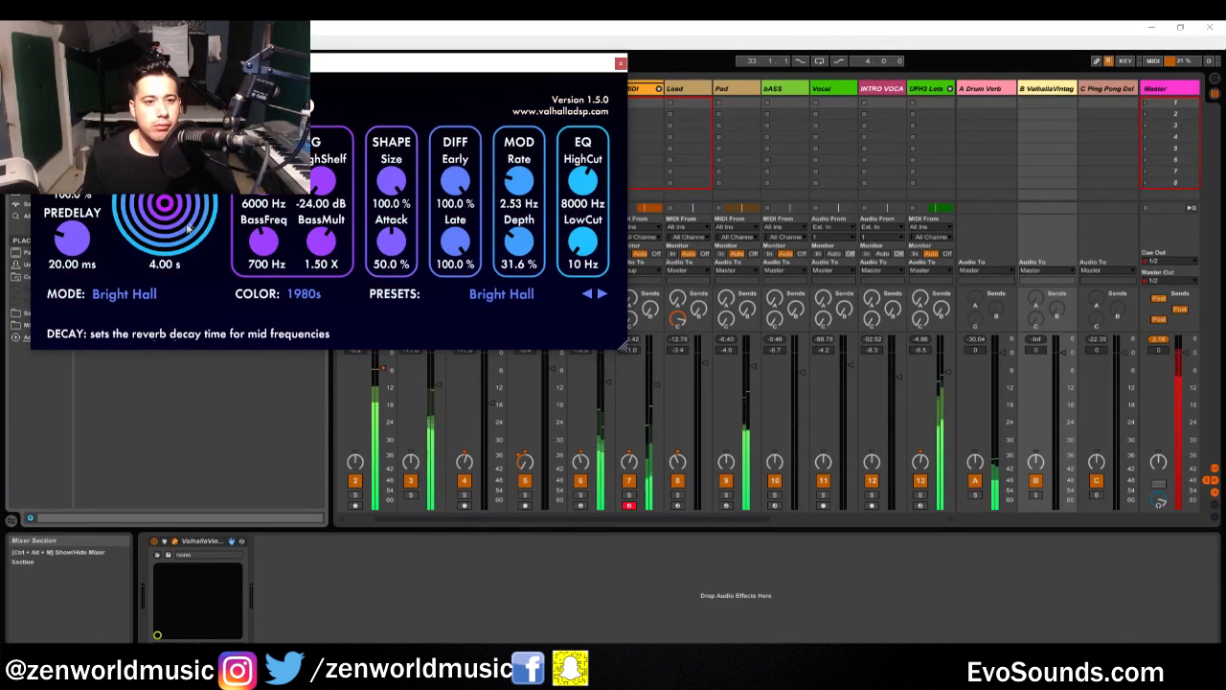
left_click(621, 65)
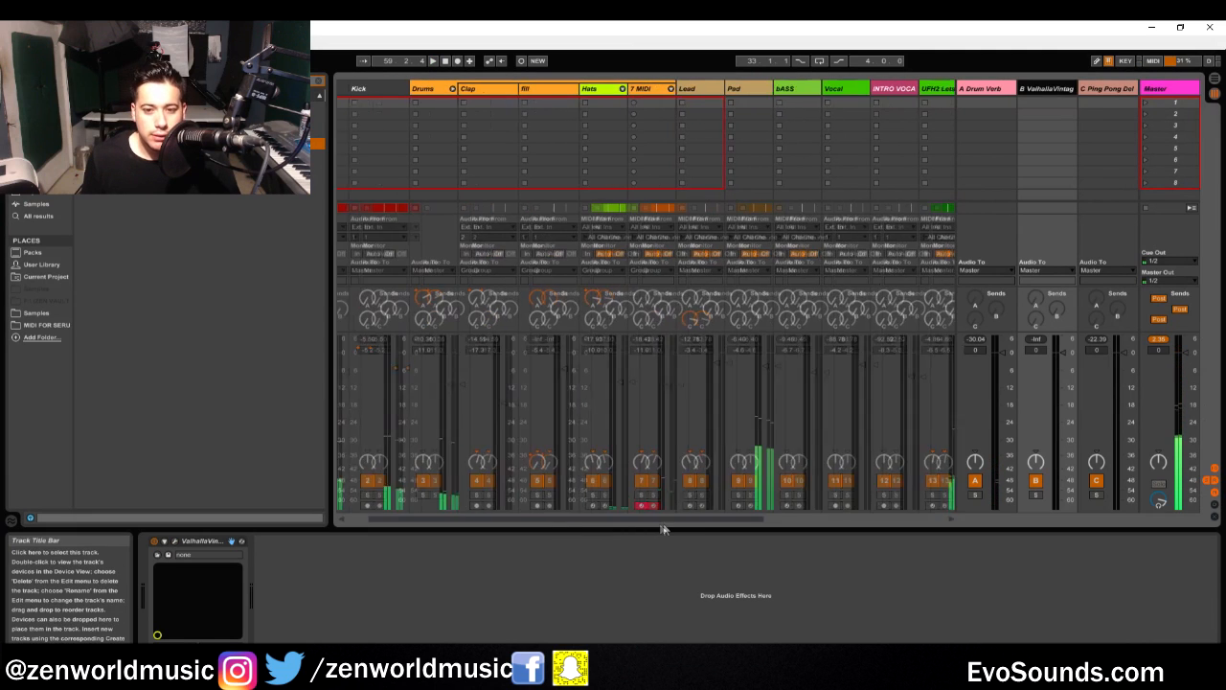
Raise the HYPE Build track's send to return B so the siren uplifter feeds the ValhallaVintageVerb reverb
key("Tab")
left_click(576, 317)
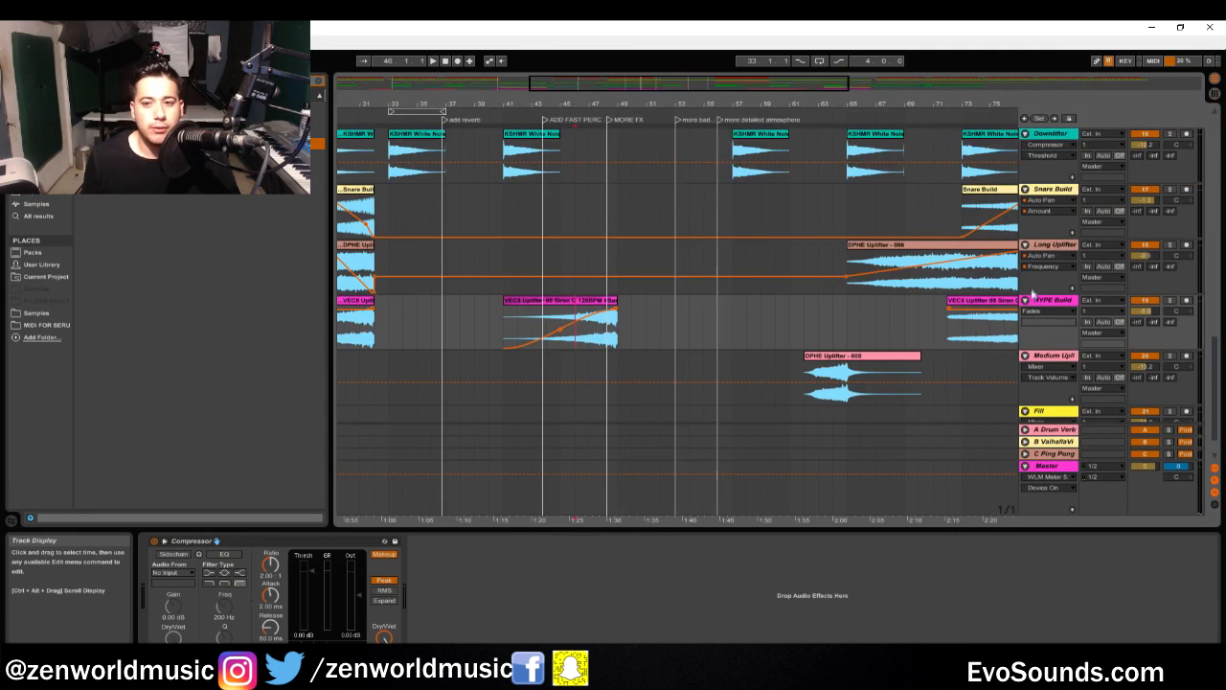
key("Tab")
left_click_drag(672, 522, 874, 529)
left_click_drag(847, 311, 847, 265)
Set the return B reverb's decay to 5.19 s and lower the HYPE Build volume to -11 dB during playback
left_click(1047, 153)
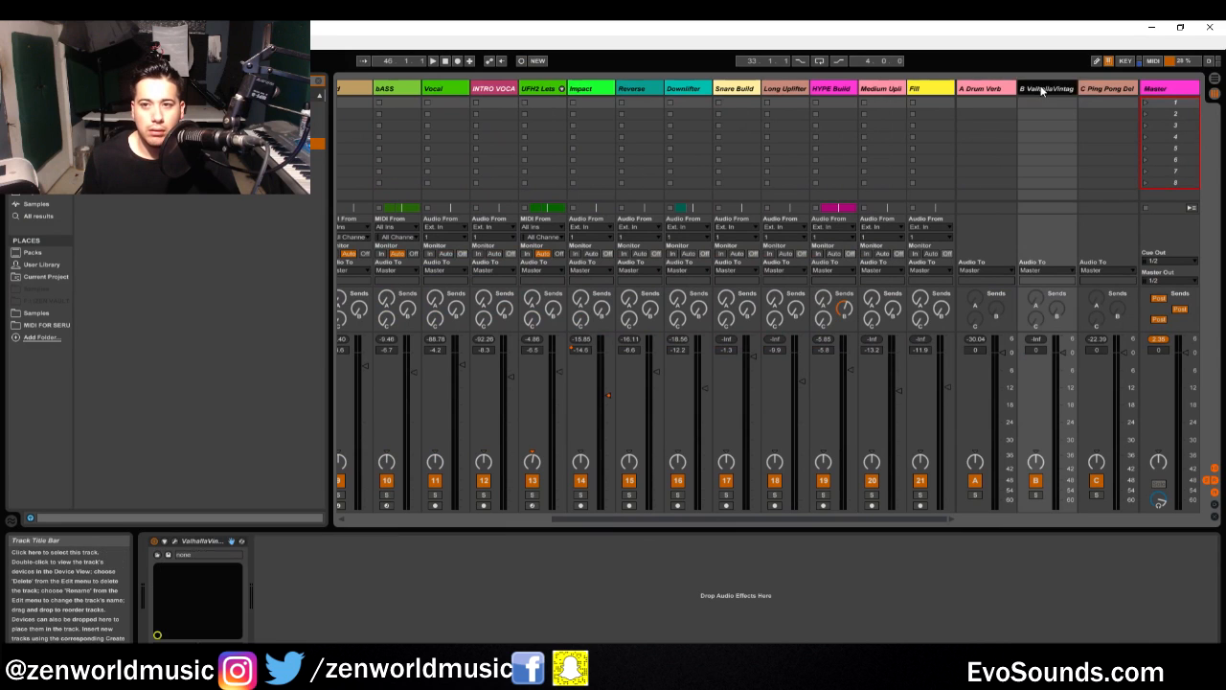
left_click(174, 541)
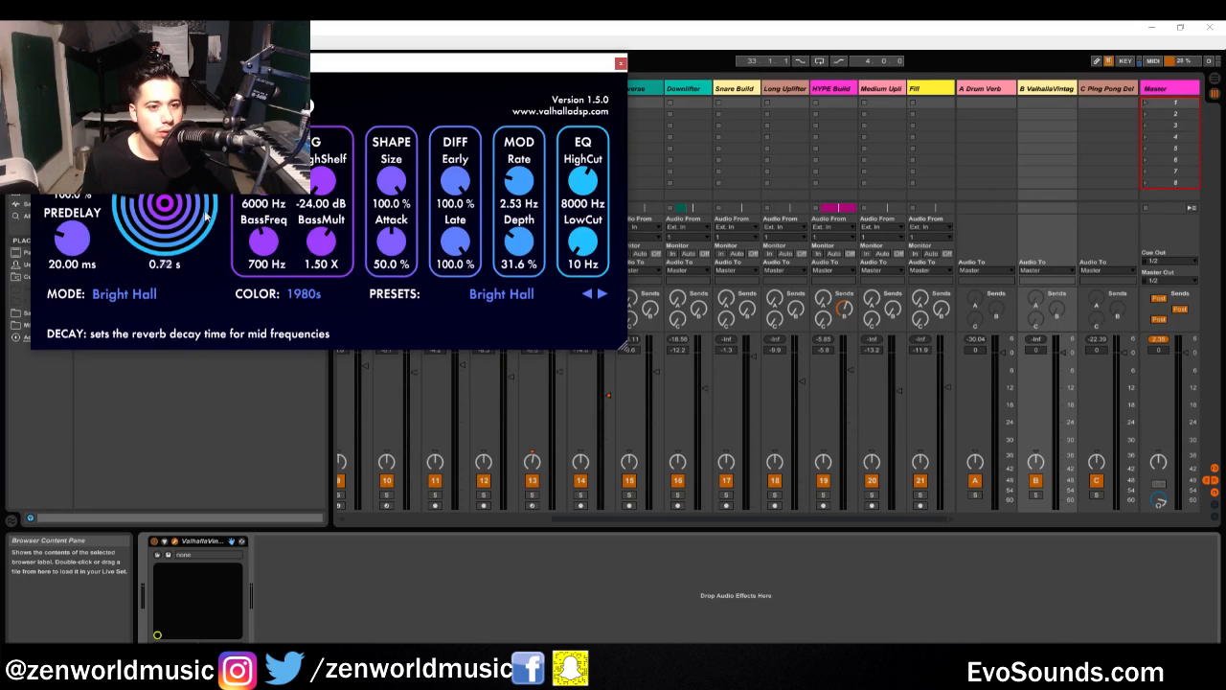
mouse_move(206, 216)
left_mouse_down()
mouse_move(230, 203)
mouse_move(195, 213)
left_mouse_up()
key("space")
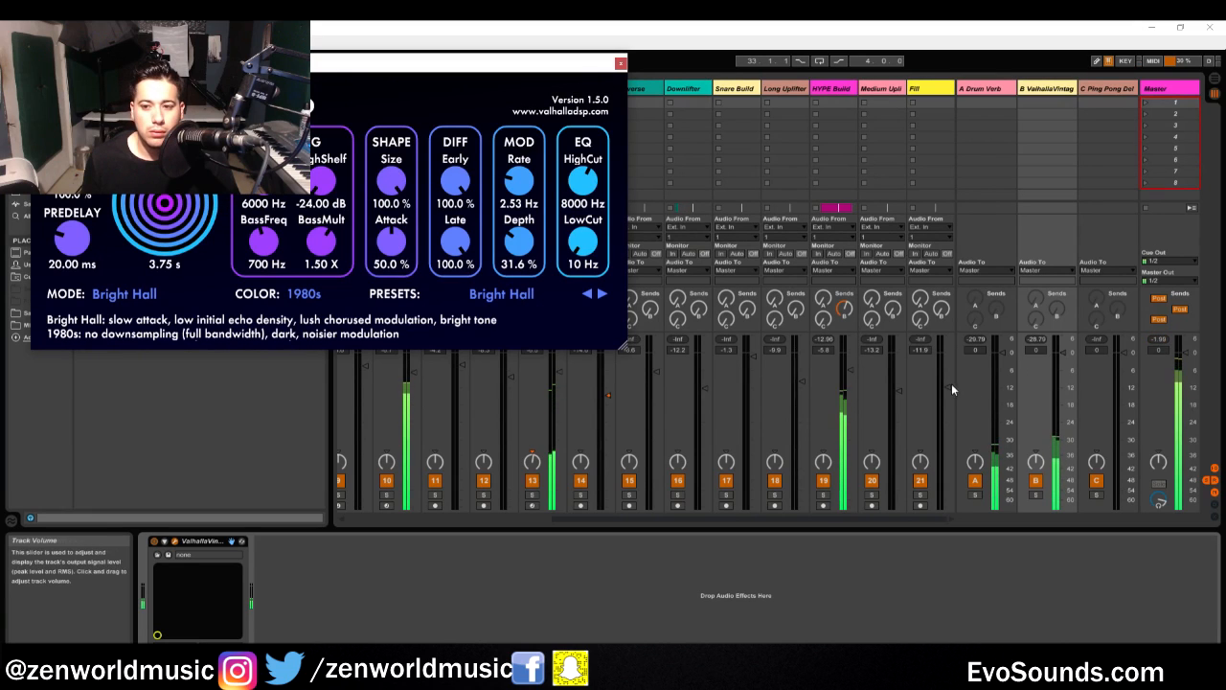
left_click_drag(848, 370, 849, 377)
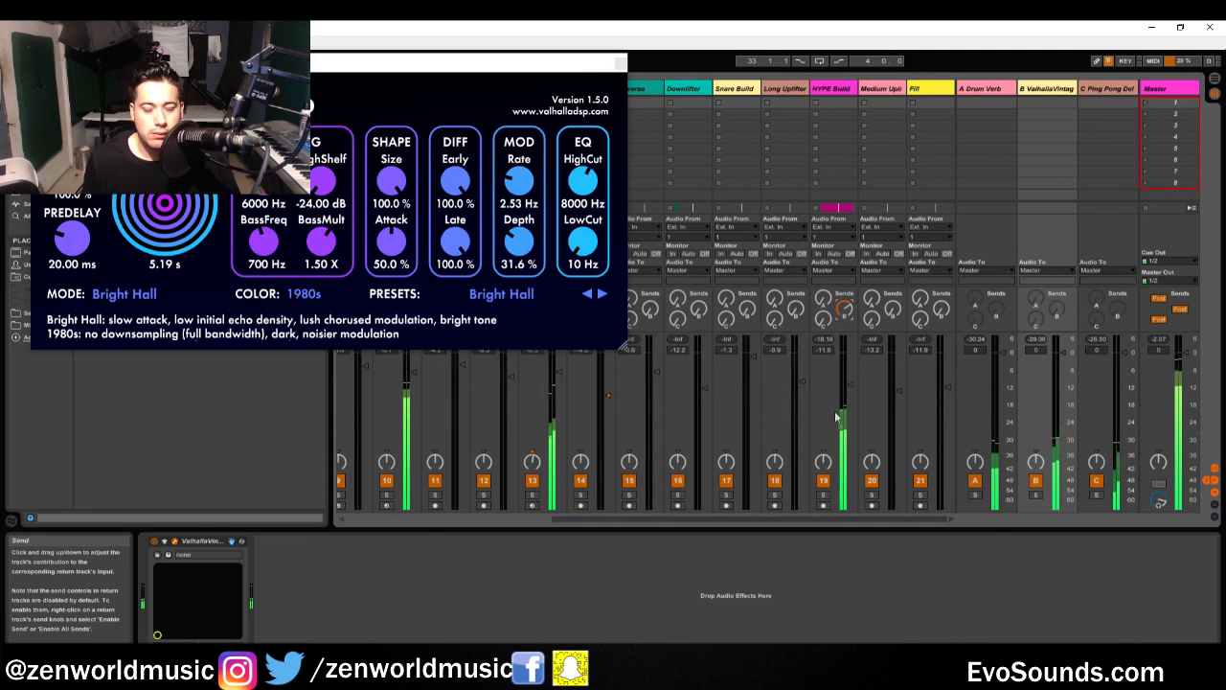
key("Tab")
left_click(620, 65)
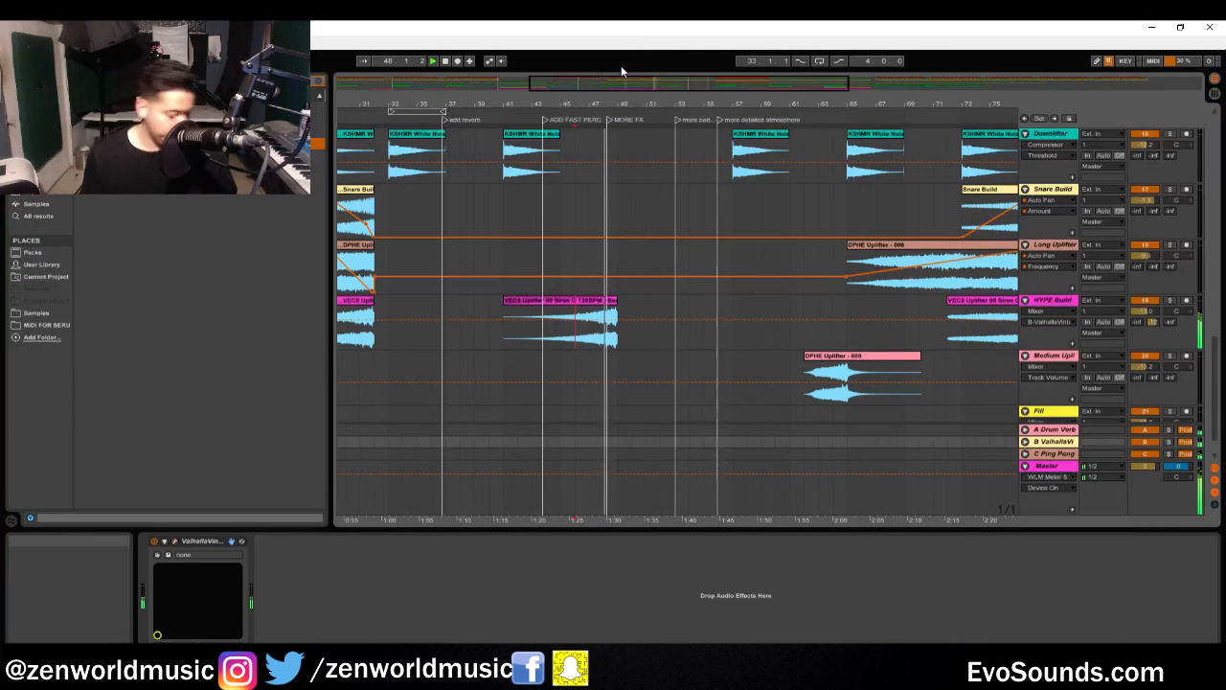
Listen to the ValhallaVintageVerb return on its own after the siren uplifter ends
key("Tab")
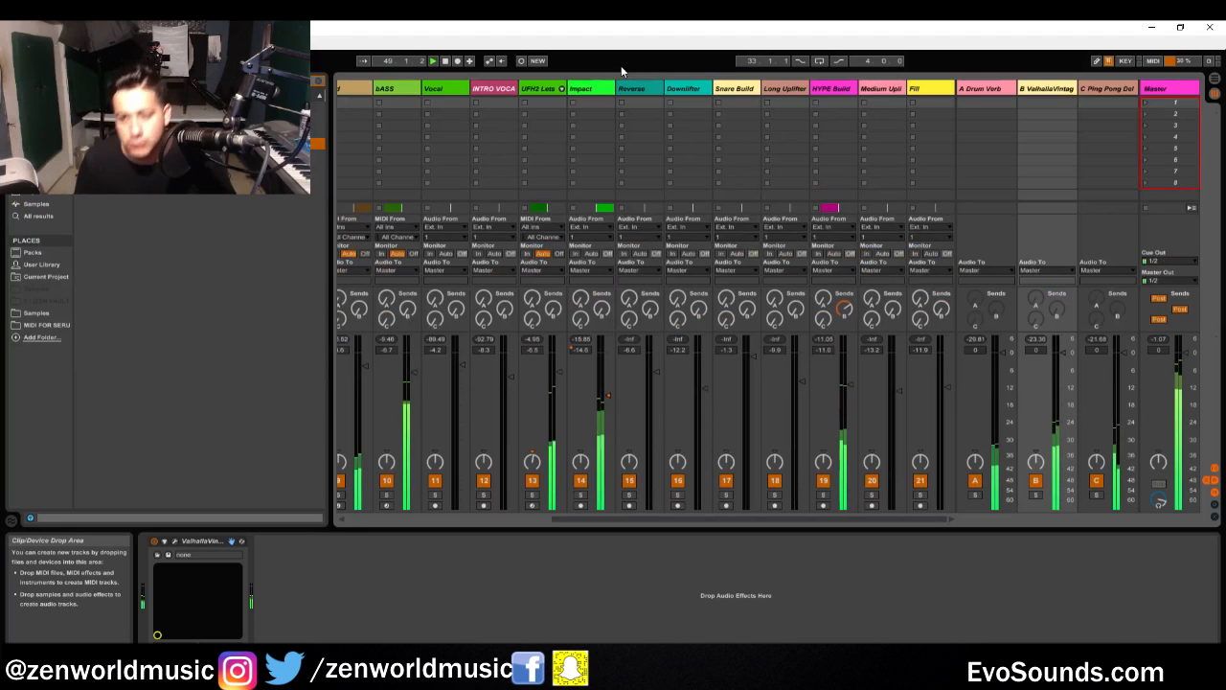
left_click(1037, 495)
key("Tab")
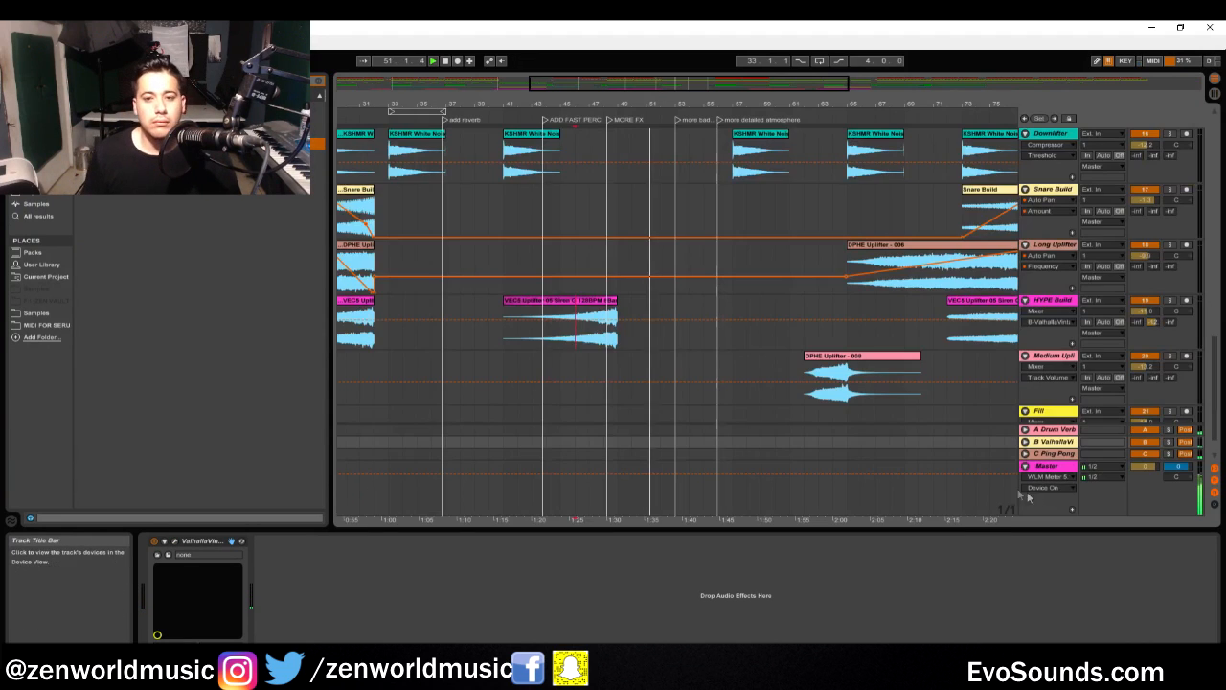
Try transposing all notes of the Pad track's first clip at bar 49 down an octave
scroll(778, 424, "up", 10)
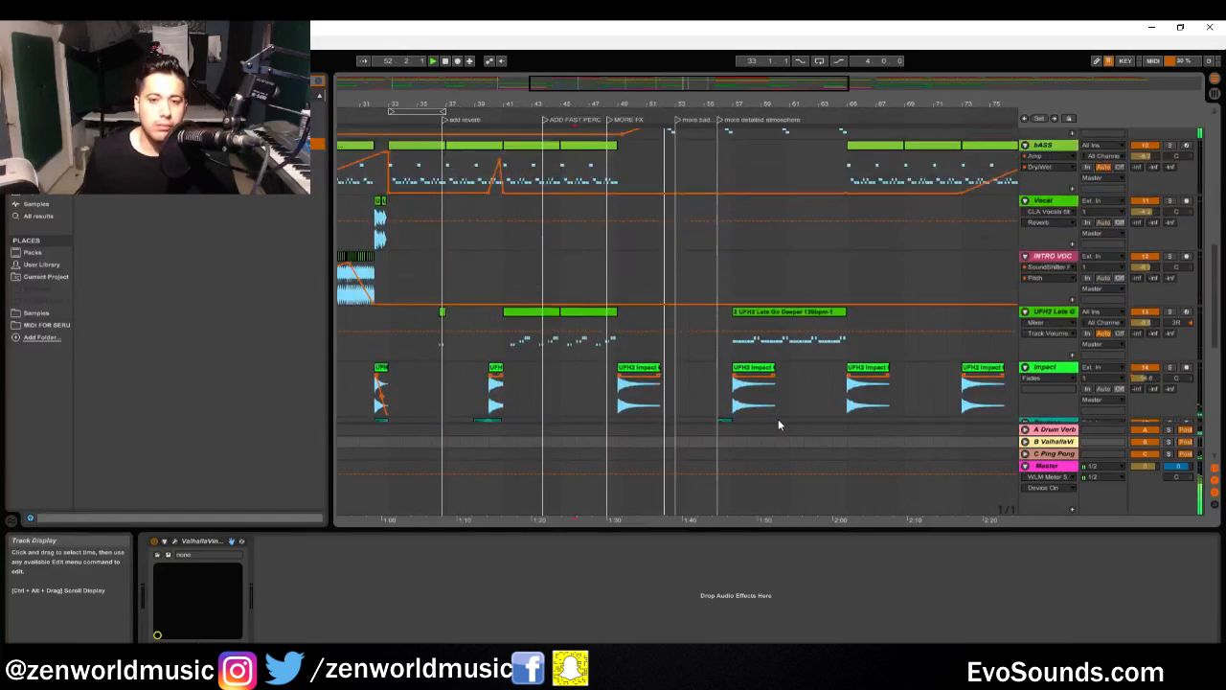
left_click(1054, 334)
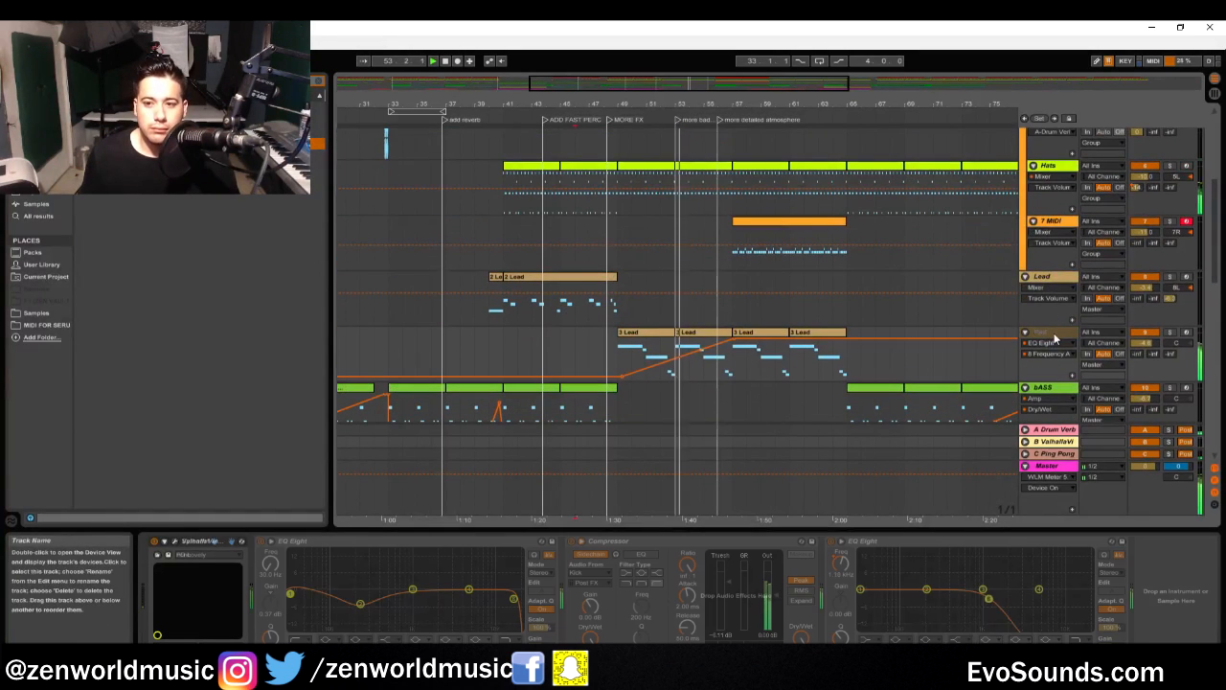
left_click(656, 335)
left_click(656, 336)
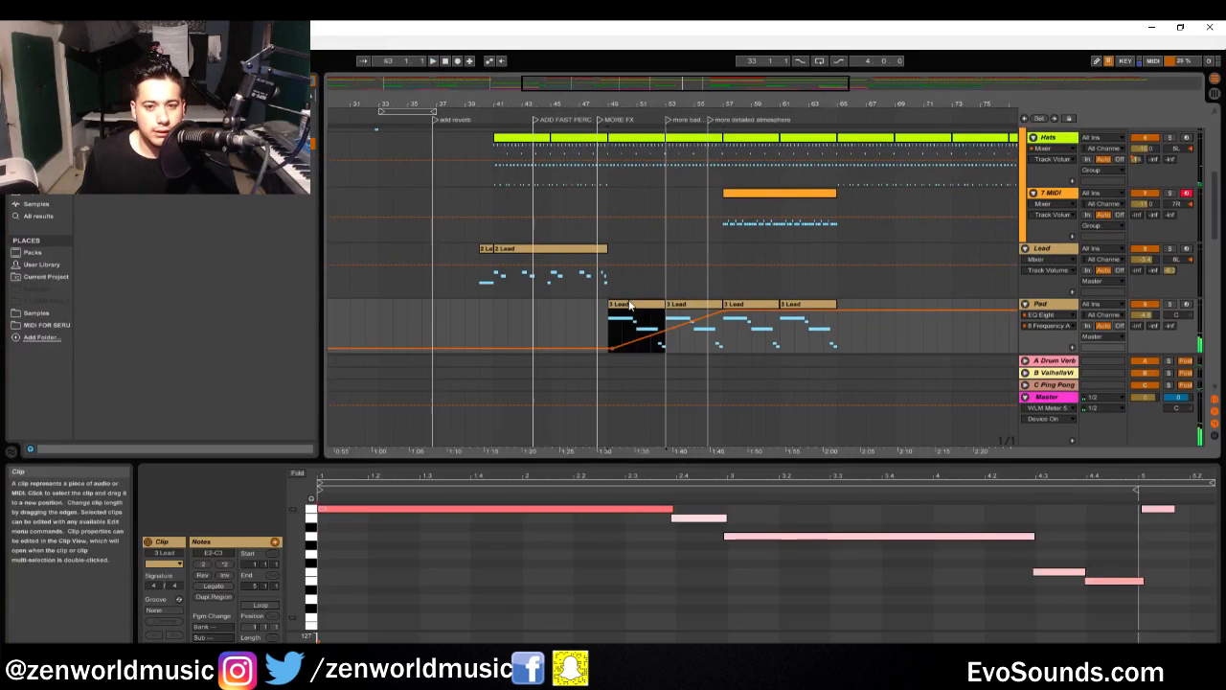
key("ctrl+a")
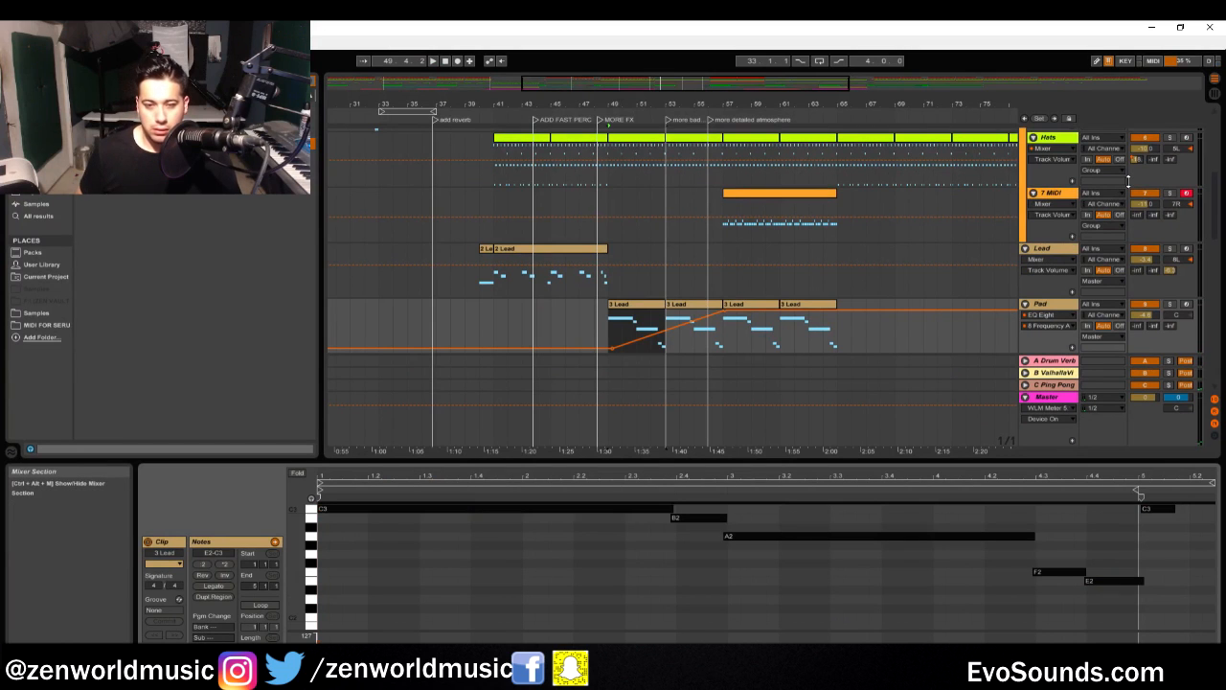
key("shift+Down")
key("shift+Up")
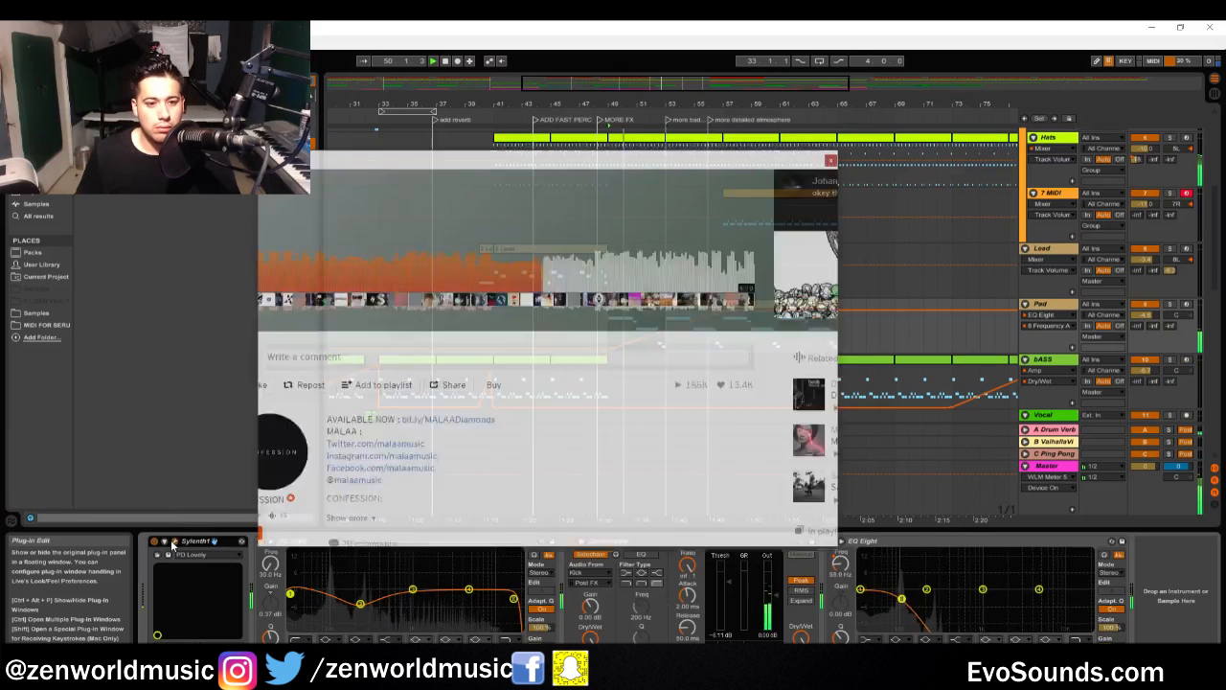
Replace the Pad track's Sylenth1 sound with a blank Init preset in slot 061, at PD Ambient Deep
left_click(172, 544)
left_click(527, 287)
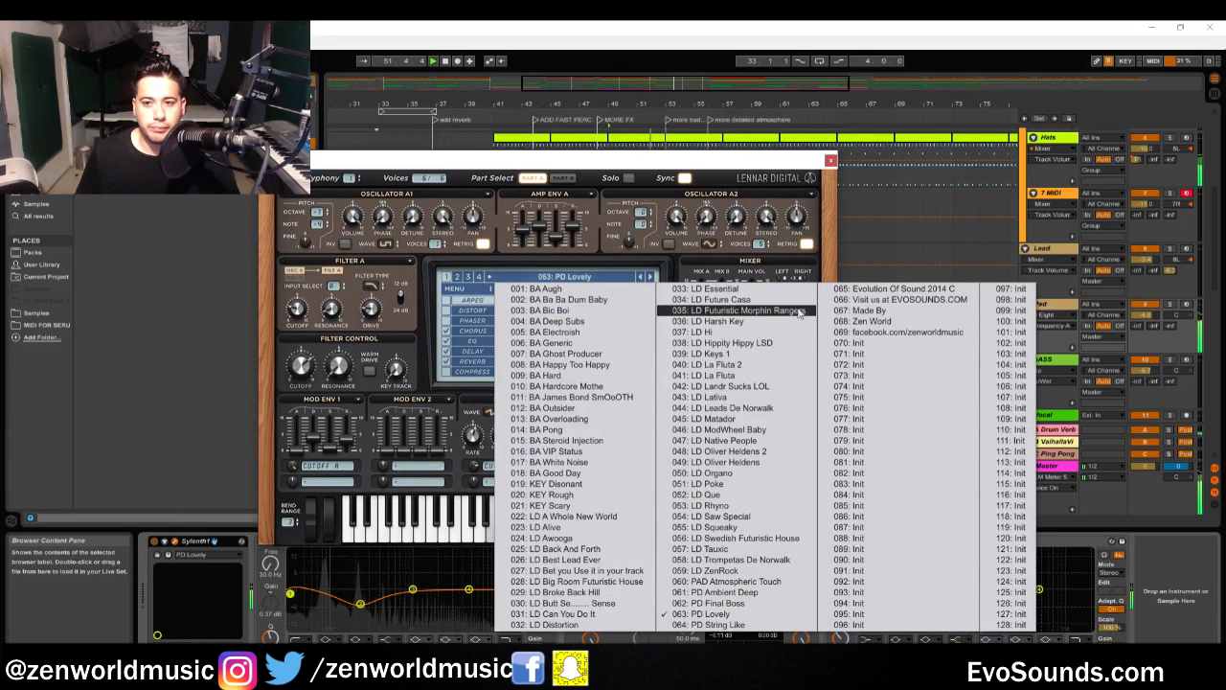
left_click(781, 593)
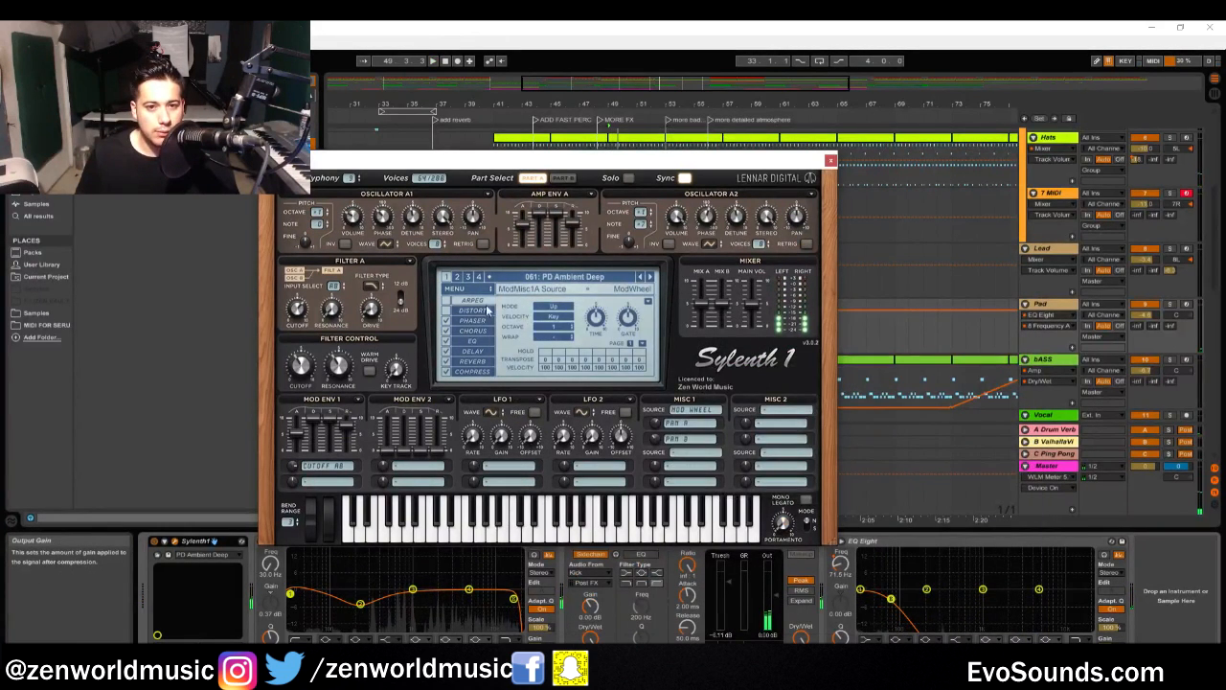
left_click(460, 288)
mouse_move(501, 303)
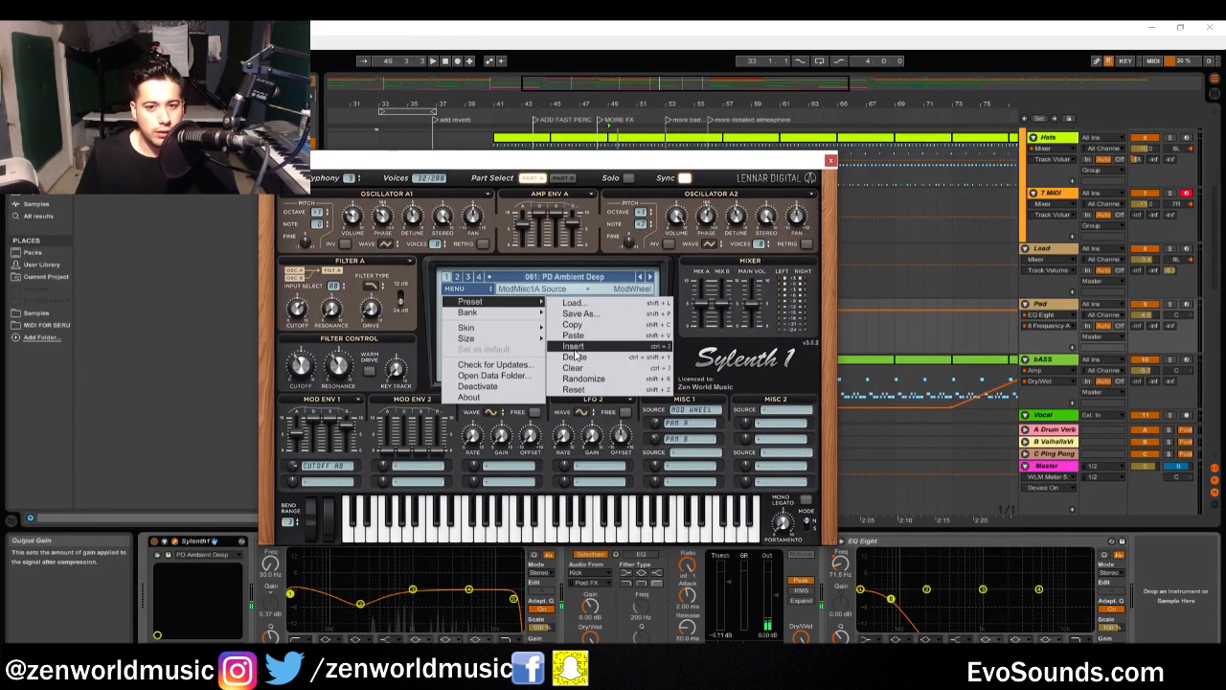
left_click(573, 348)
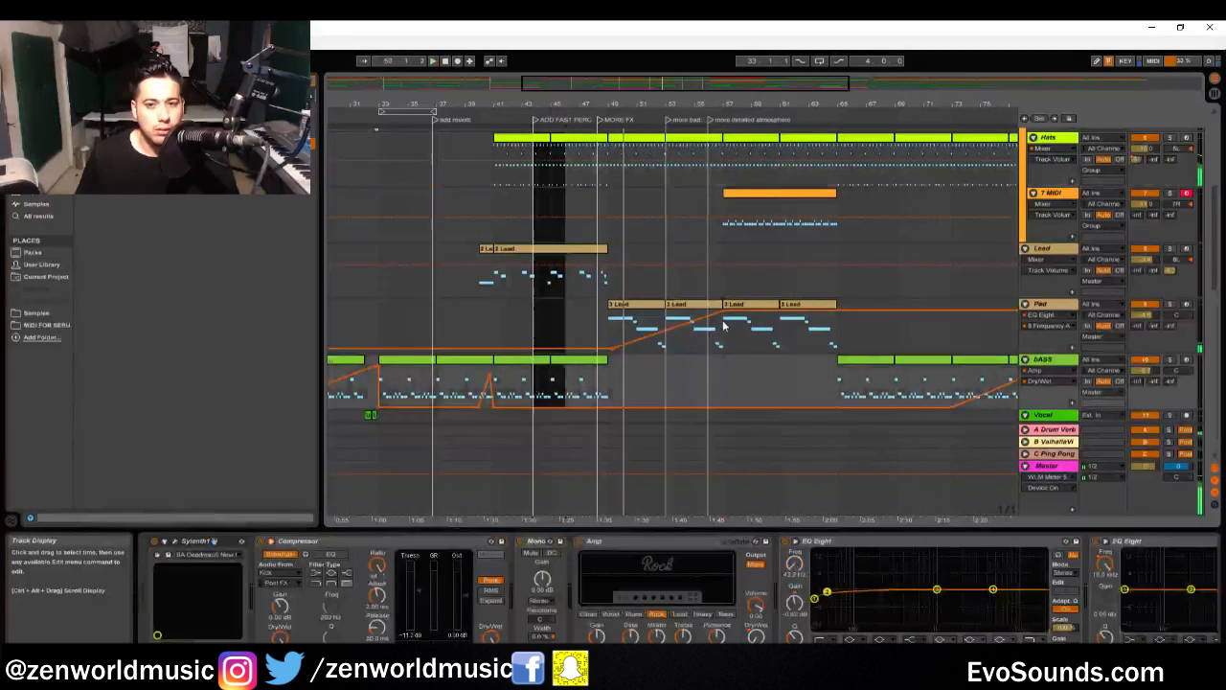
Solo the Pad track and set oscillator A1's octave to -2 in Sylenth1
left_click(1040, 303)
left_click(1170, 304)
left_click_drag(315, 213, 307, 221)
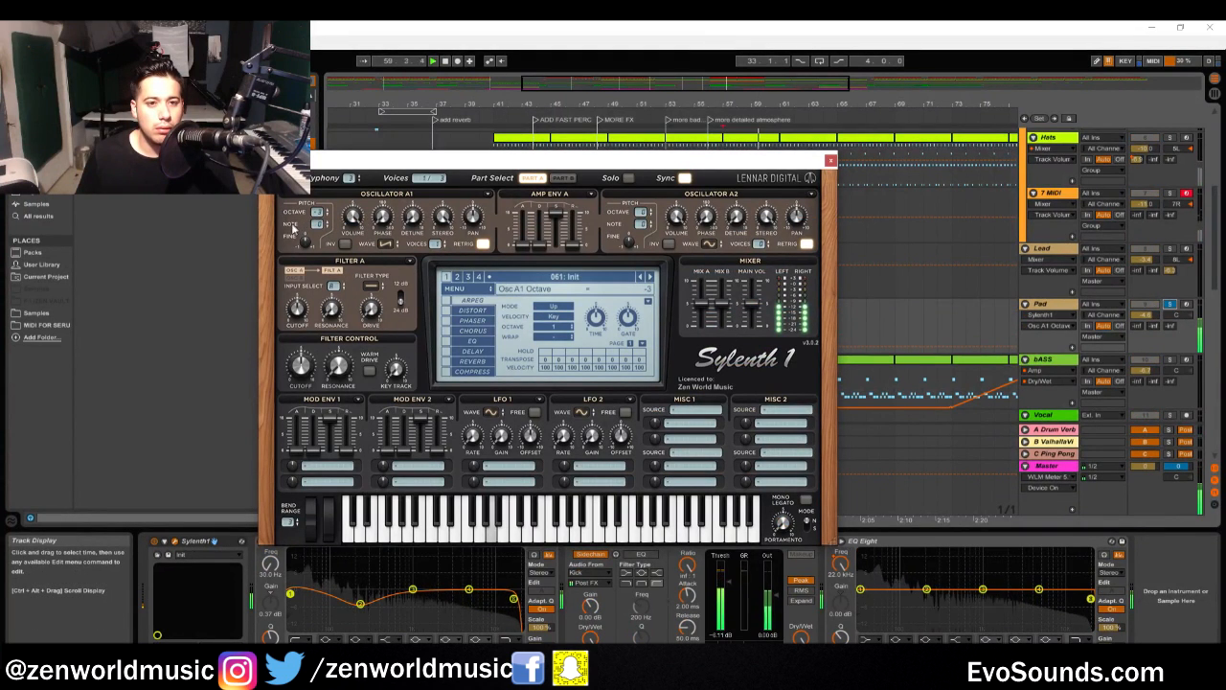
left_click_drag(498, 167, 408, 318)
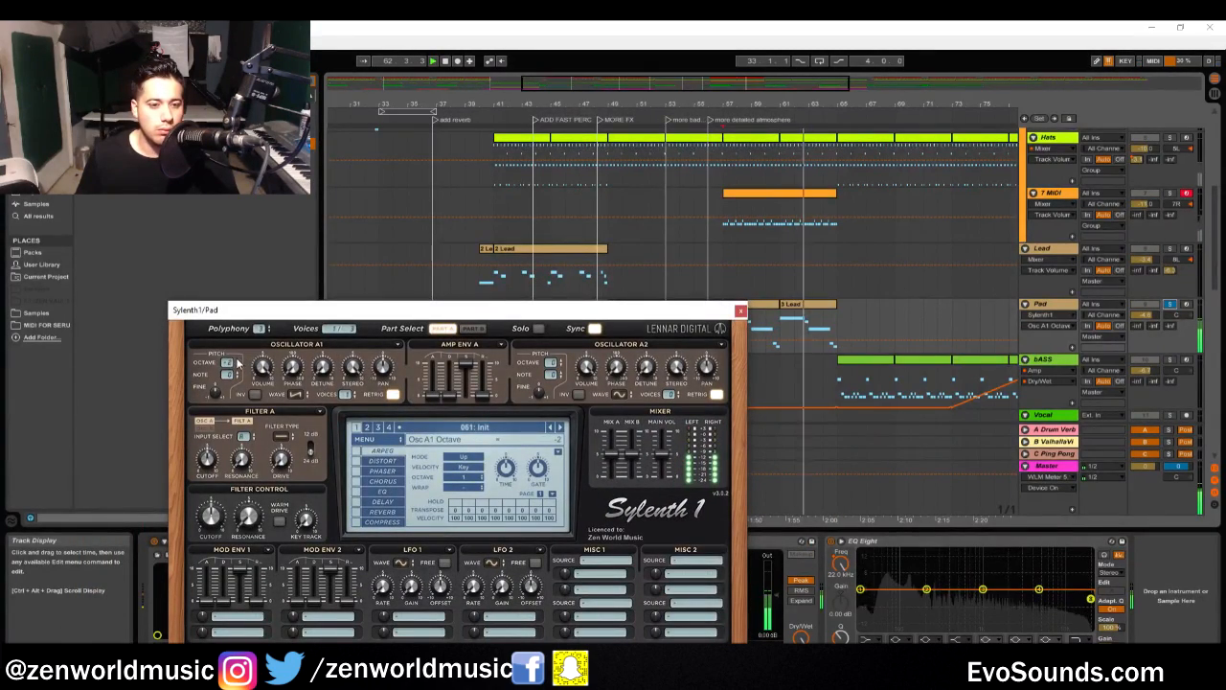
left_click_drag(317, 309, 386, 107)
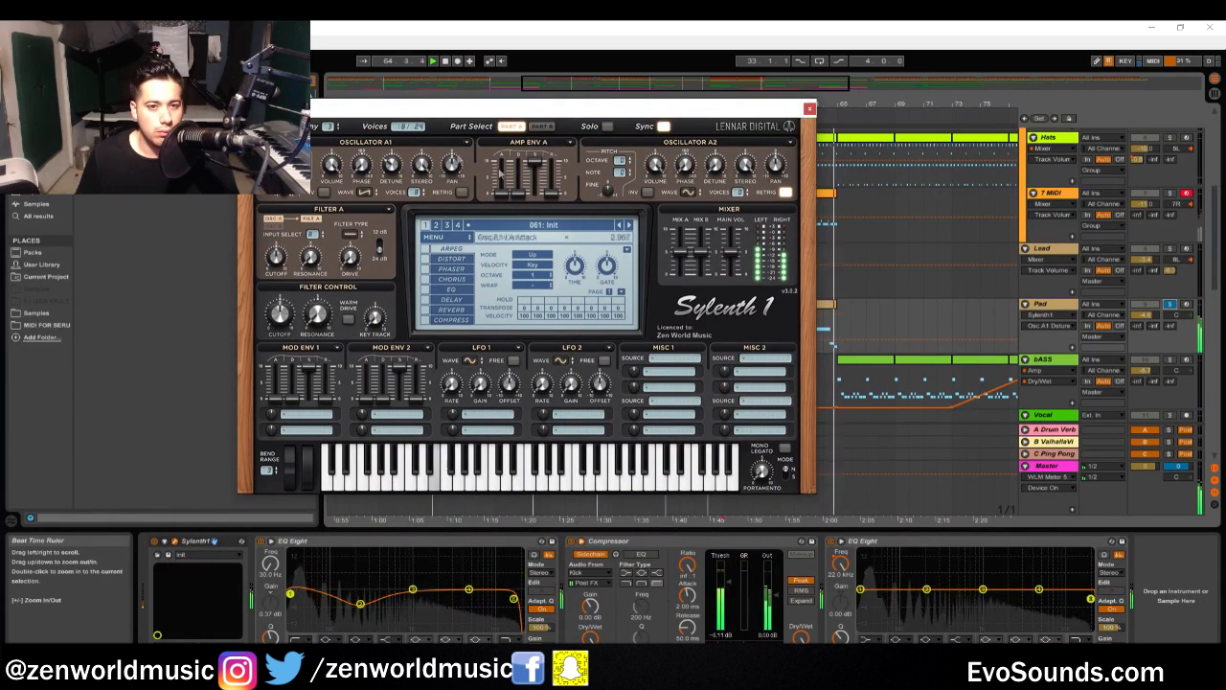
Set Sylenth1's filter A to a 24 dB lowpass and change oscillator A2's waveform to Saw
left_click(352, 233)
left_click(380, 261)
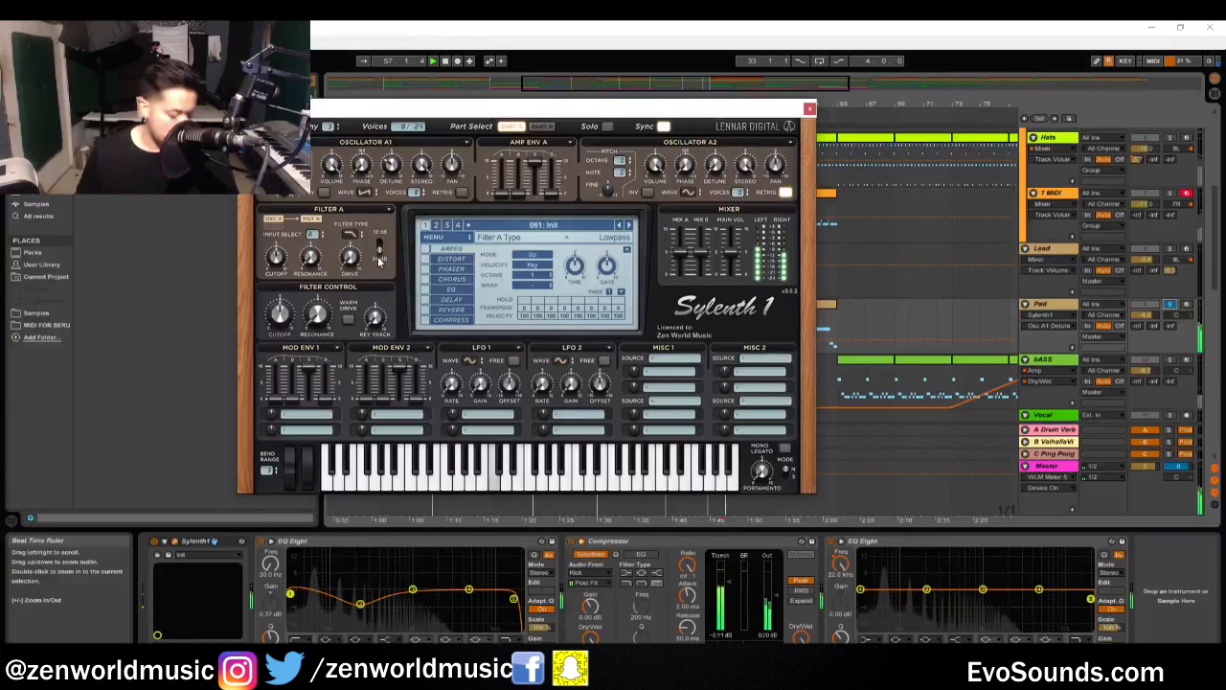
left_click(688, 191)
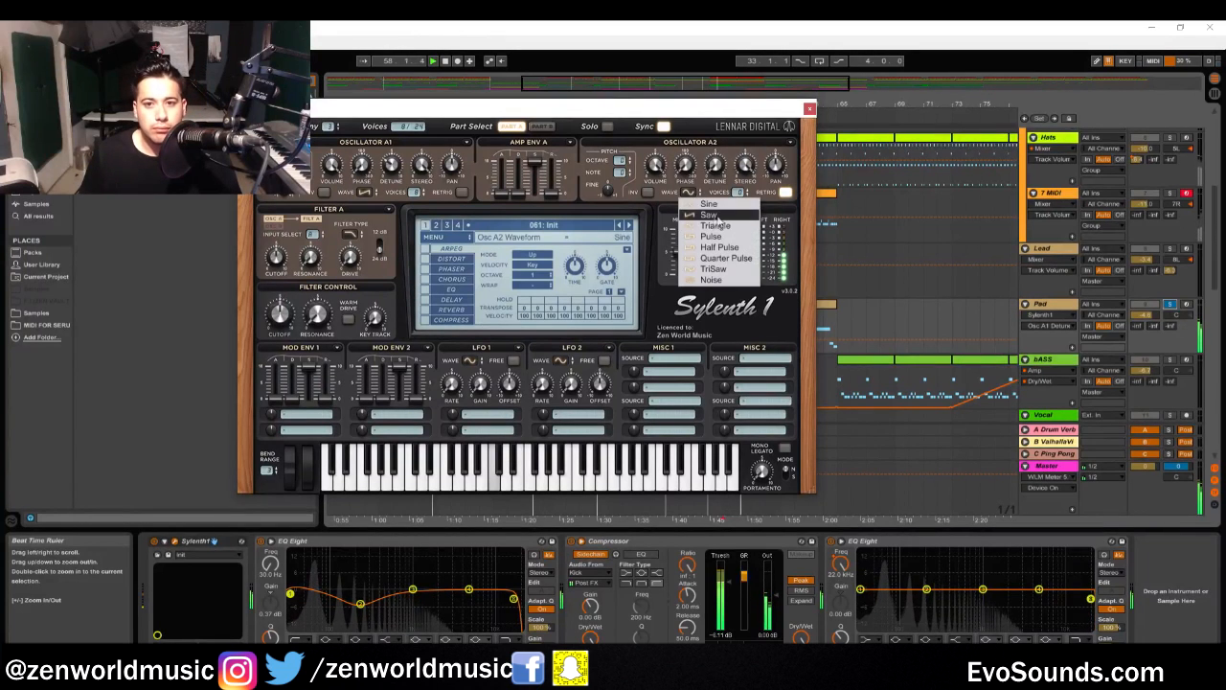
left_click(696, 211)
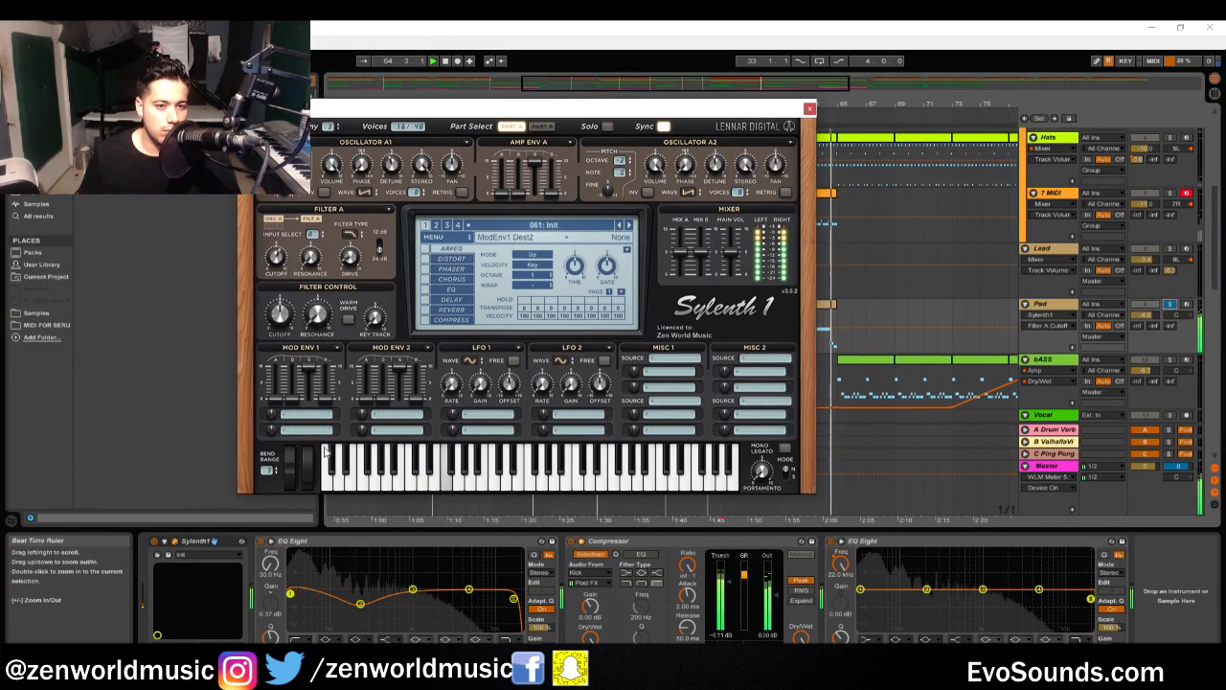
Assign LFO 1 to modulate Cutoff AB at a rate of 1/4, and adjust the modulation amount
left_click(460, 414)
left_click(586, 441)
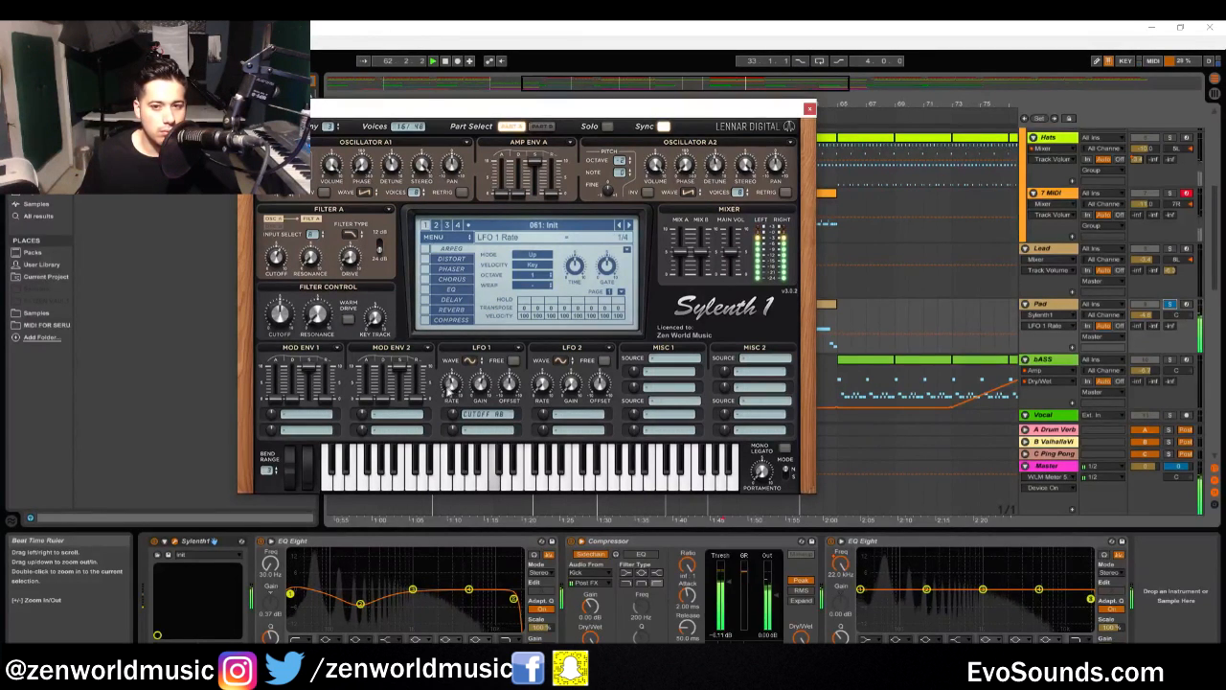
left_click(461, 413)
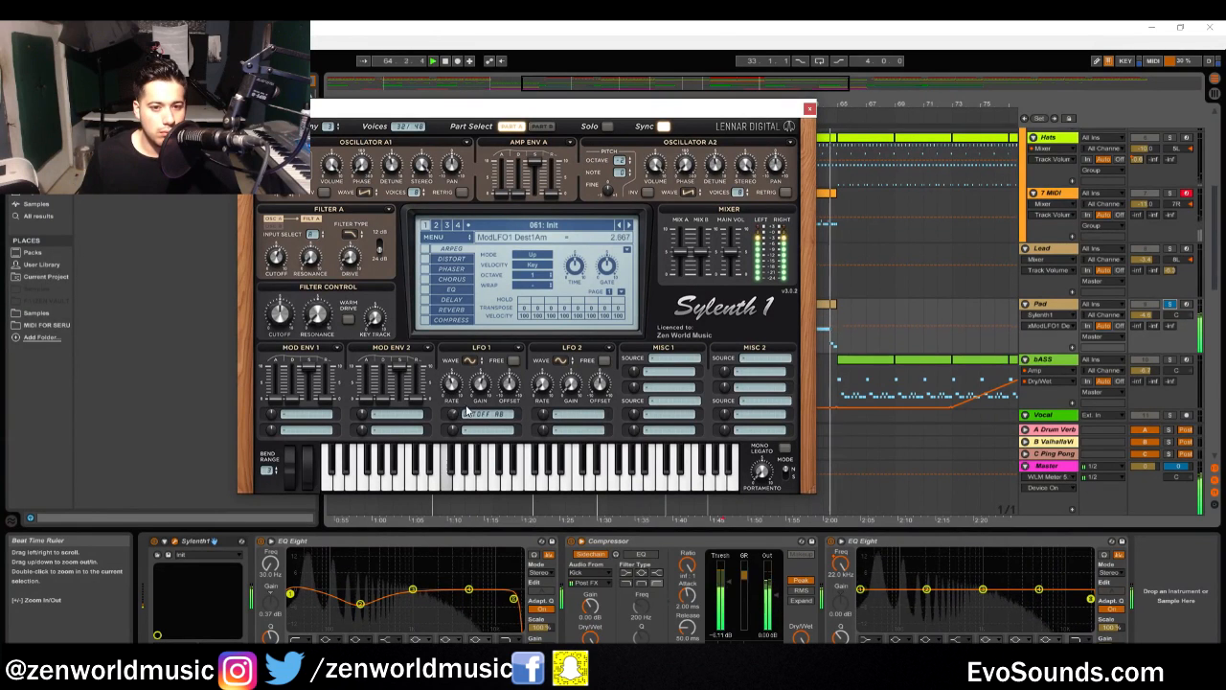
Set the pad synth's LFO 1 rate to 1/1T and enable its reverb, EQ and chorus effects
left_click(446, 389)
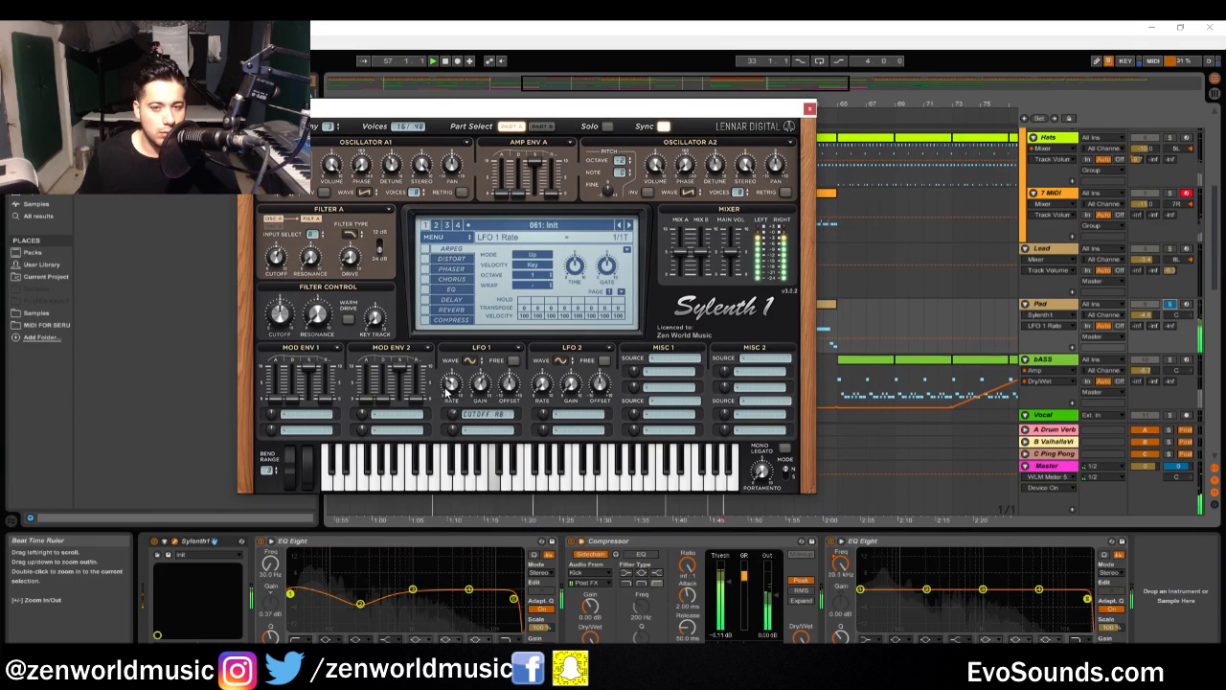
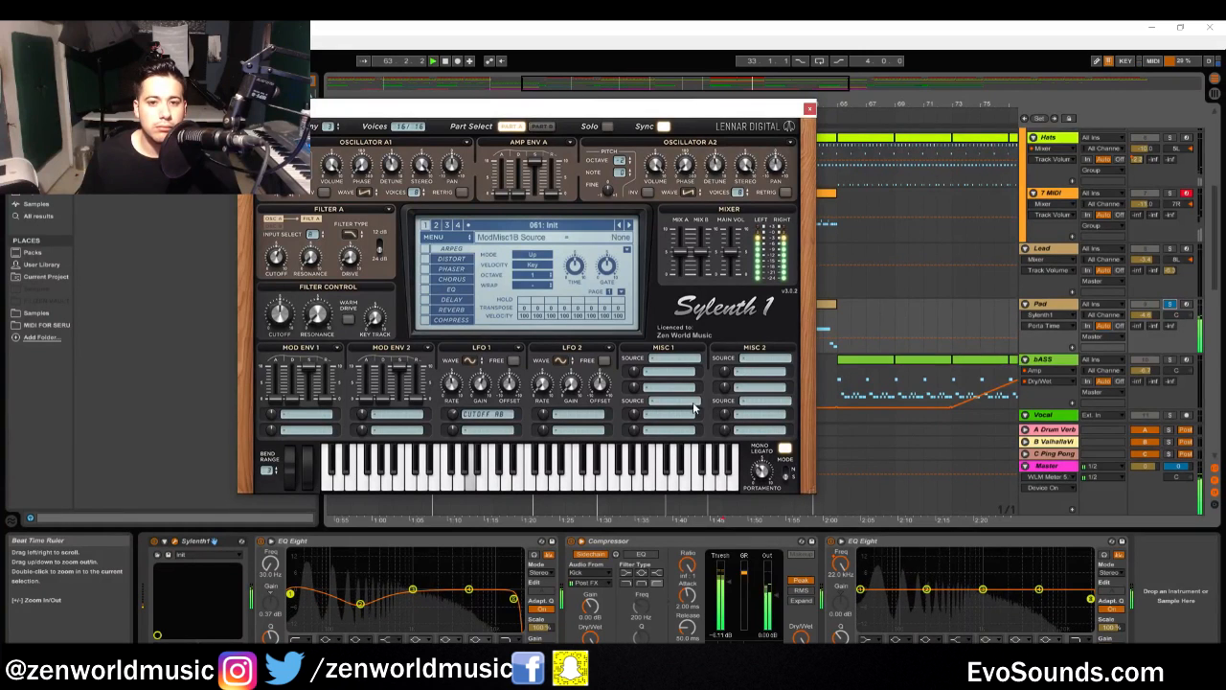
left_click(430, 315)
left_click(429, 314)
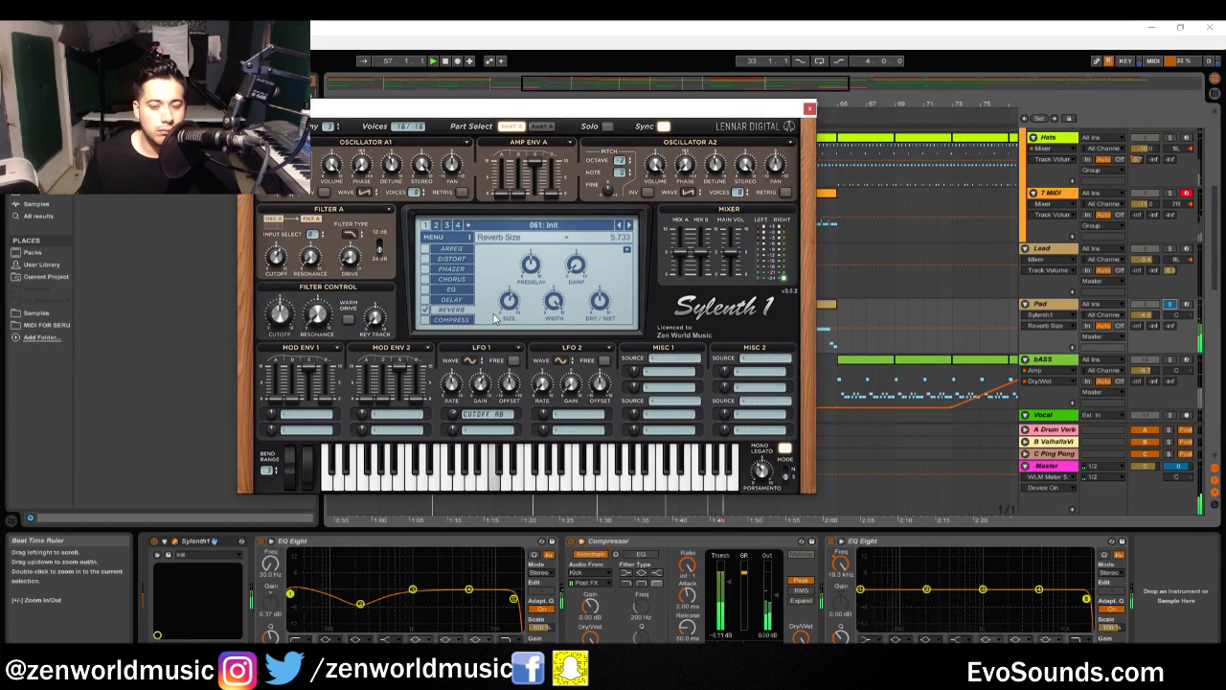
left_click(427, 289)
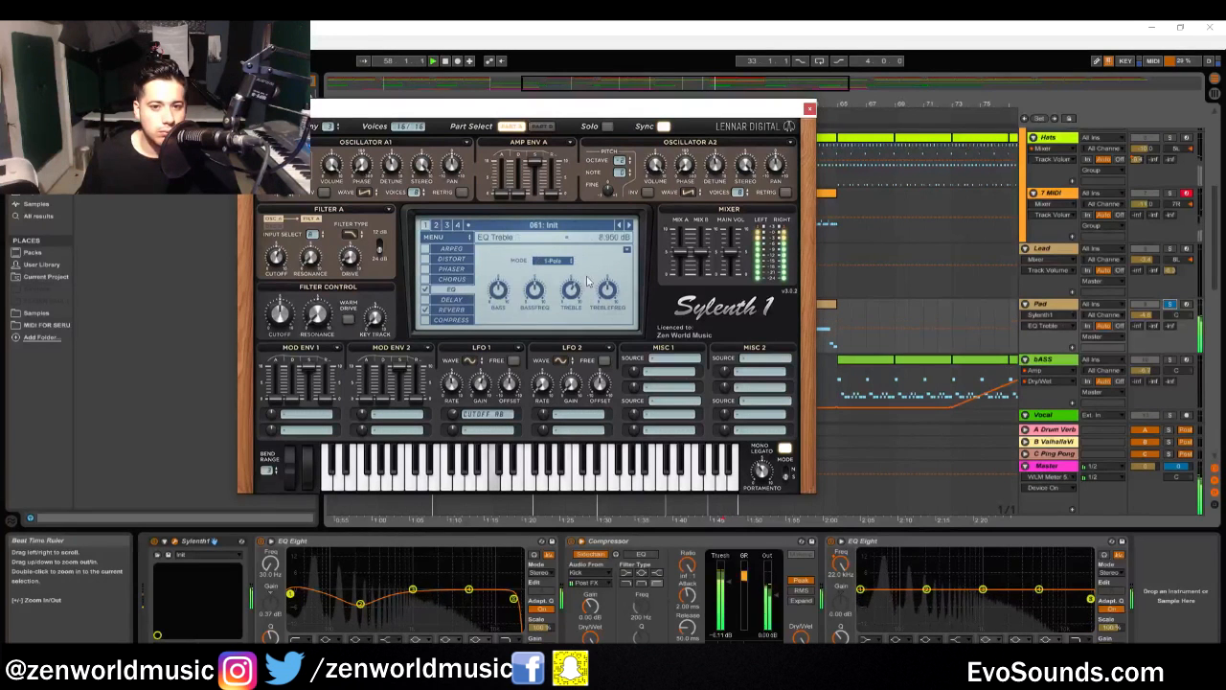
left_click(425, 280)
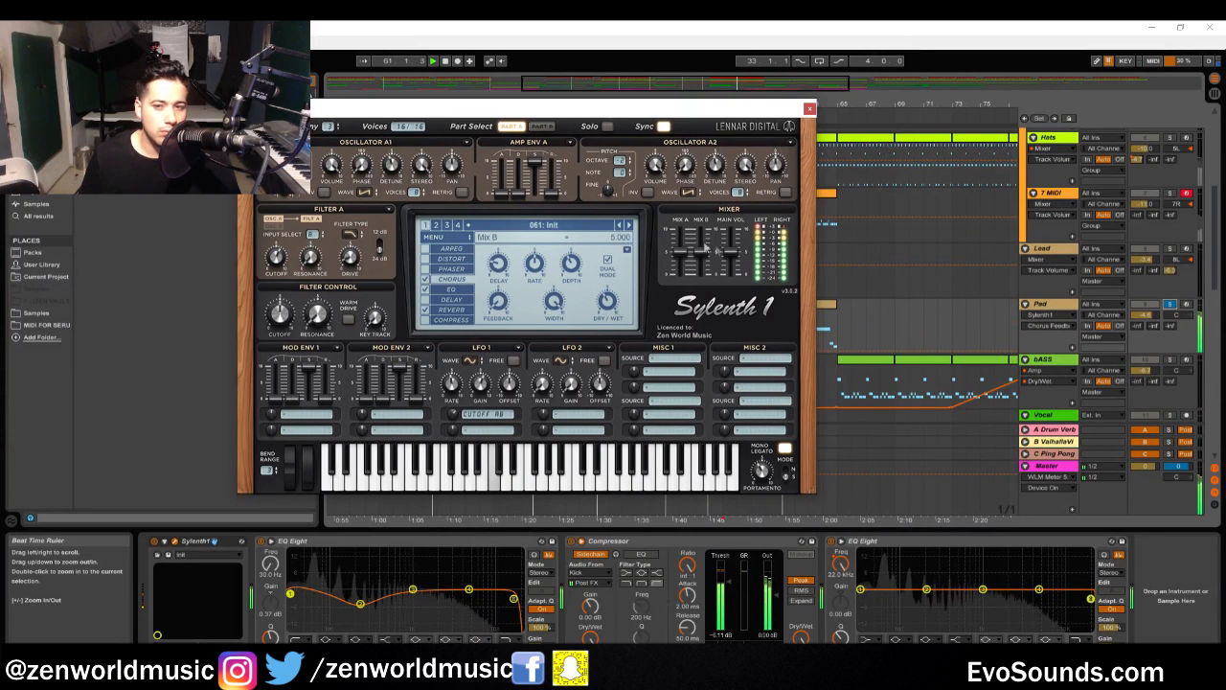
left_click(810, 111)
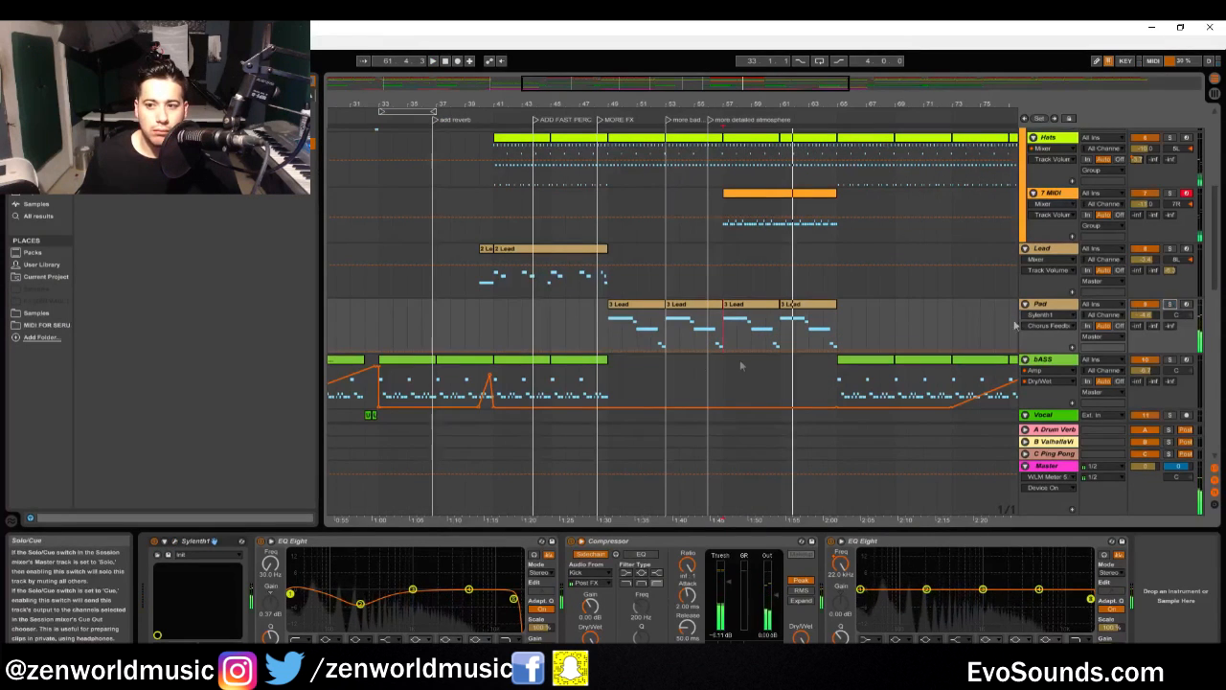
Play the section and check the Hats track's drum reverb send in the mixer and its automation in the arrangement
key("space")
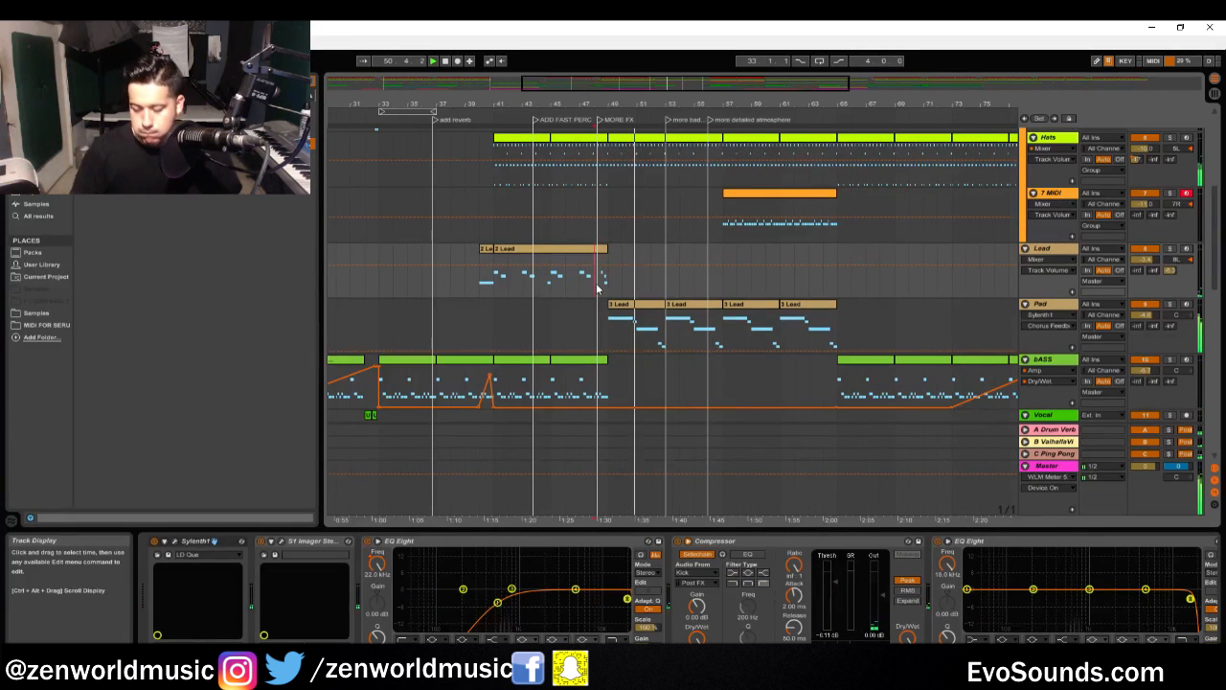
scroll(596, 285, "up", 5)
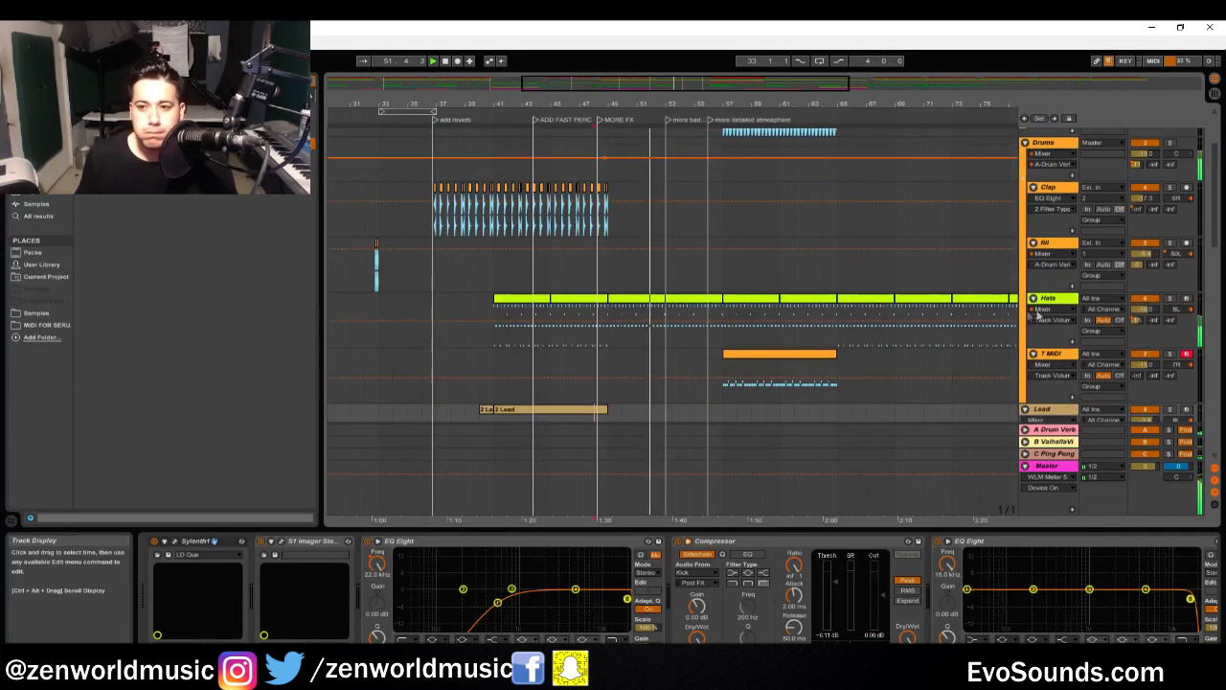
left_click(1055, 301)
key("Tab")
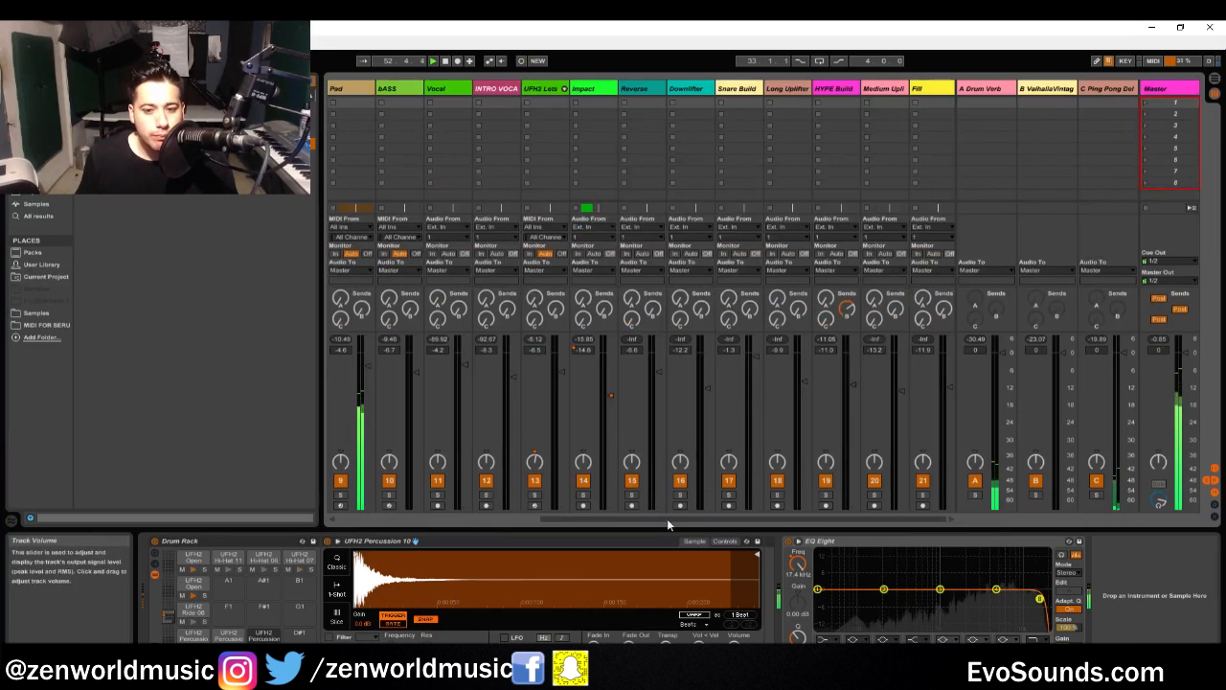
left_click_drag(668, 520, 410, 536)
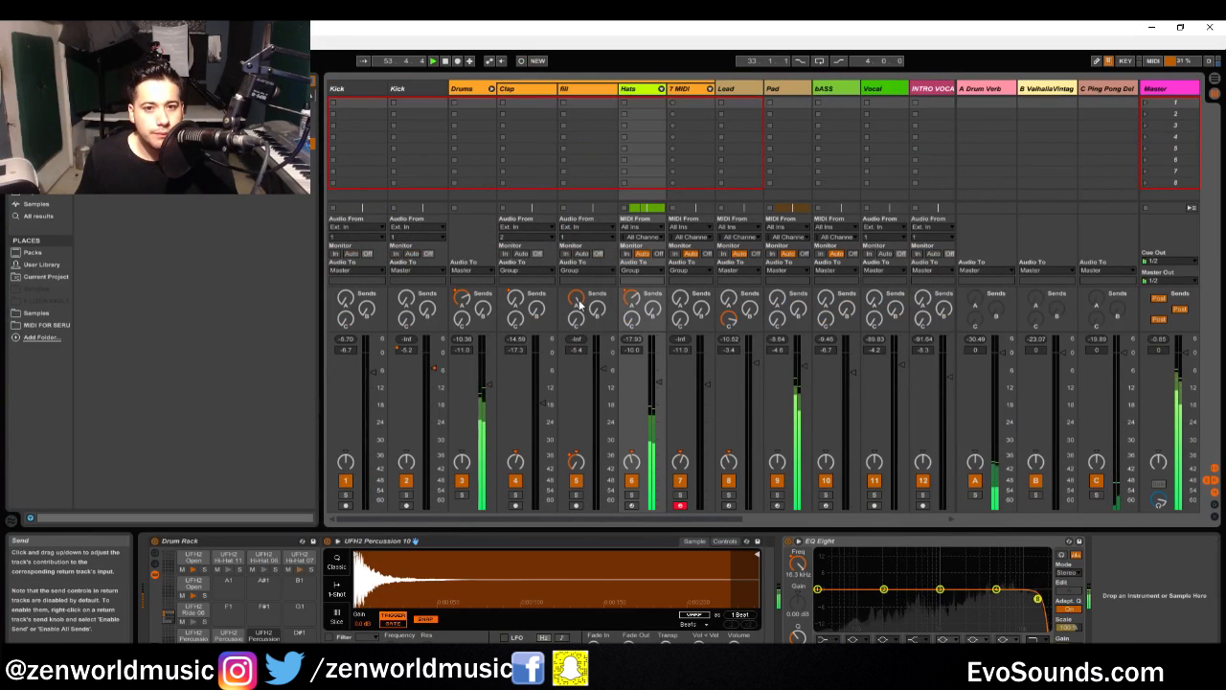
key("Tab")
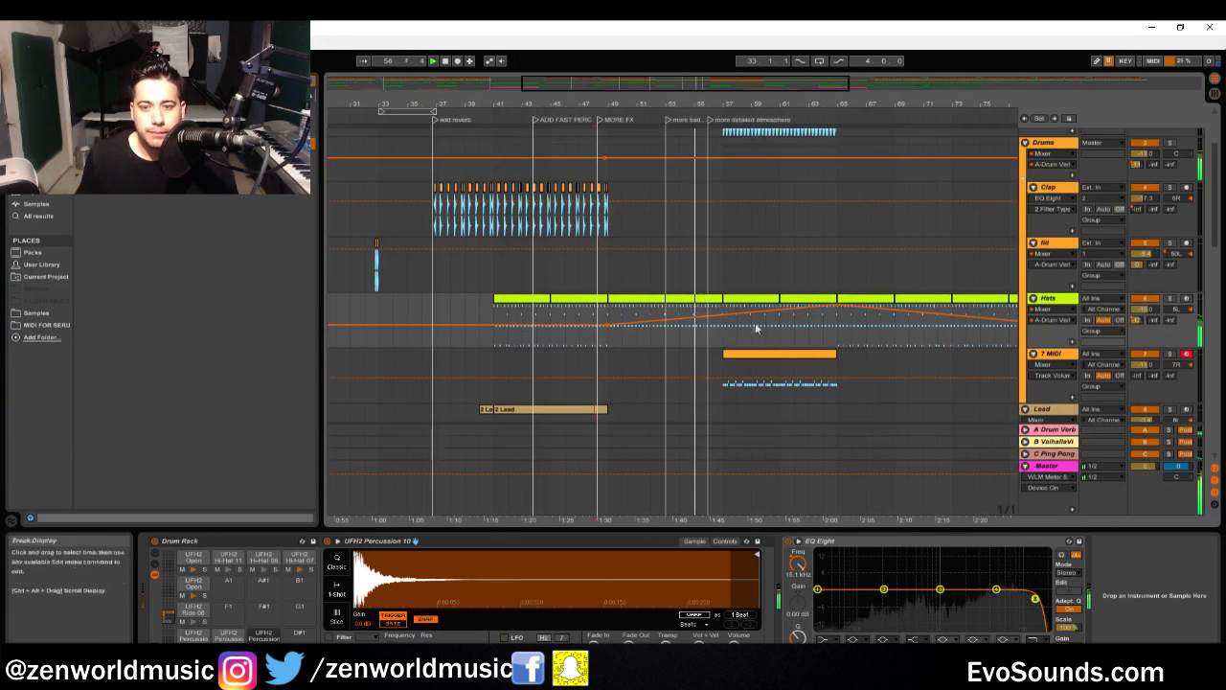
key("Tab")
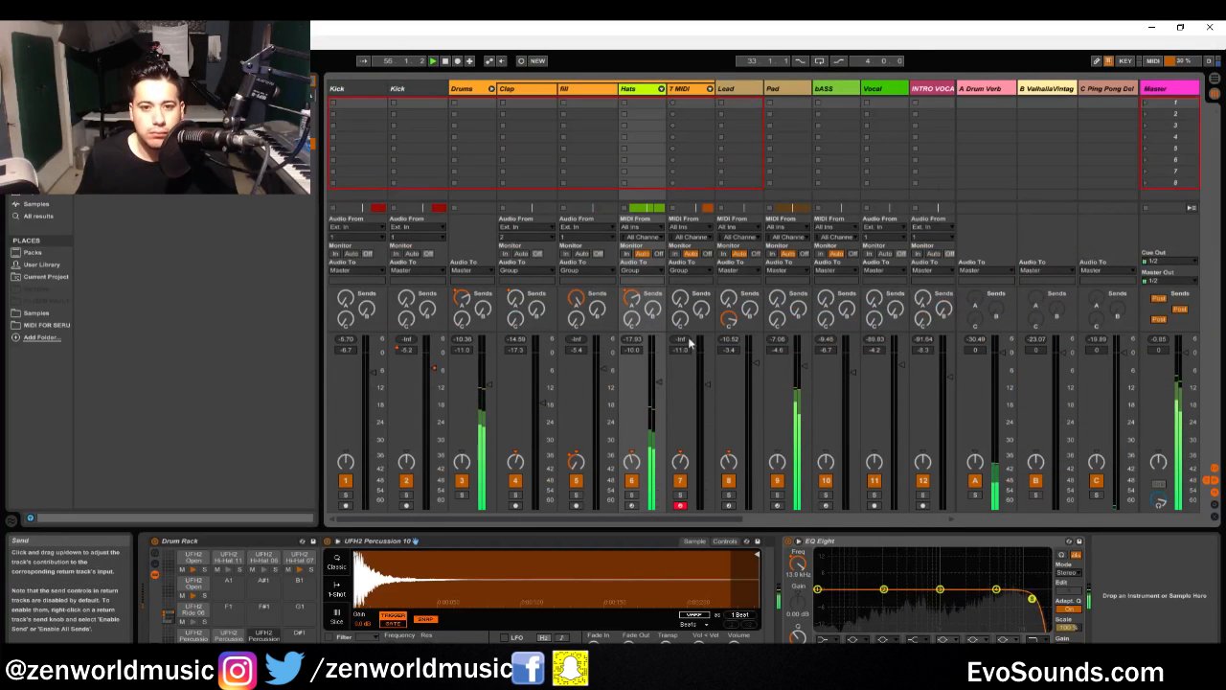
key("Tab")
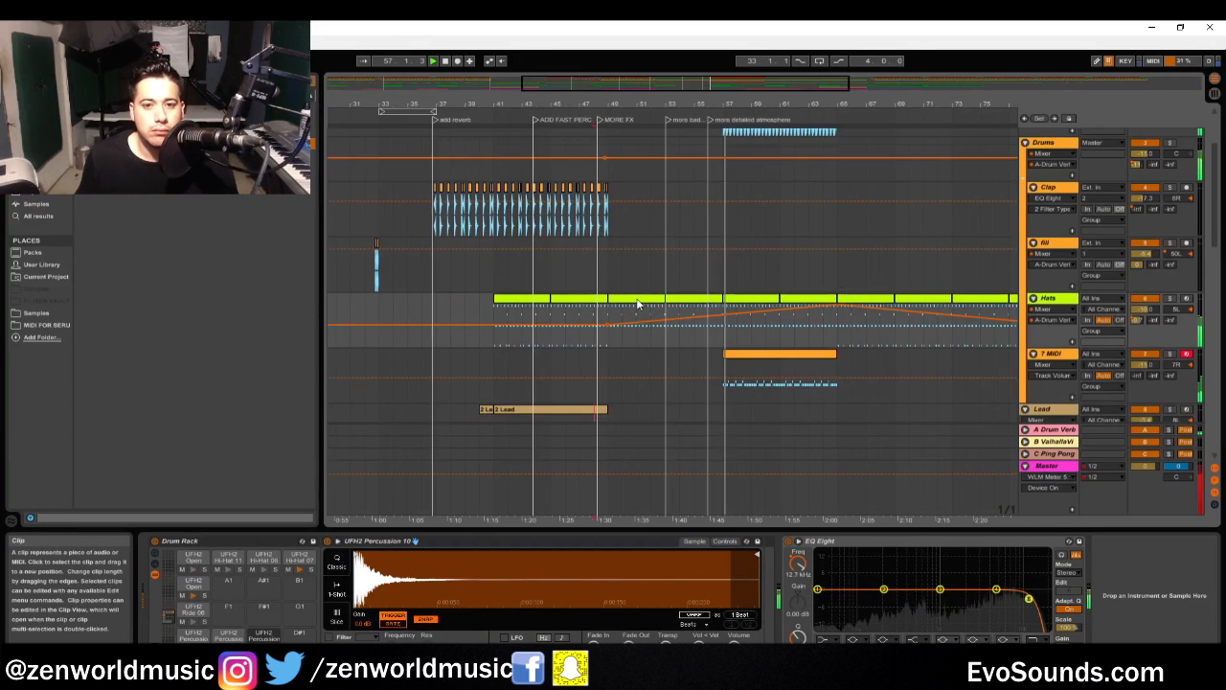
Solo the Pad track during playback and view the notes of its clip at bar 57
left_click(757, 355)
scroll(776, 354, "down", 3)
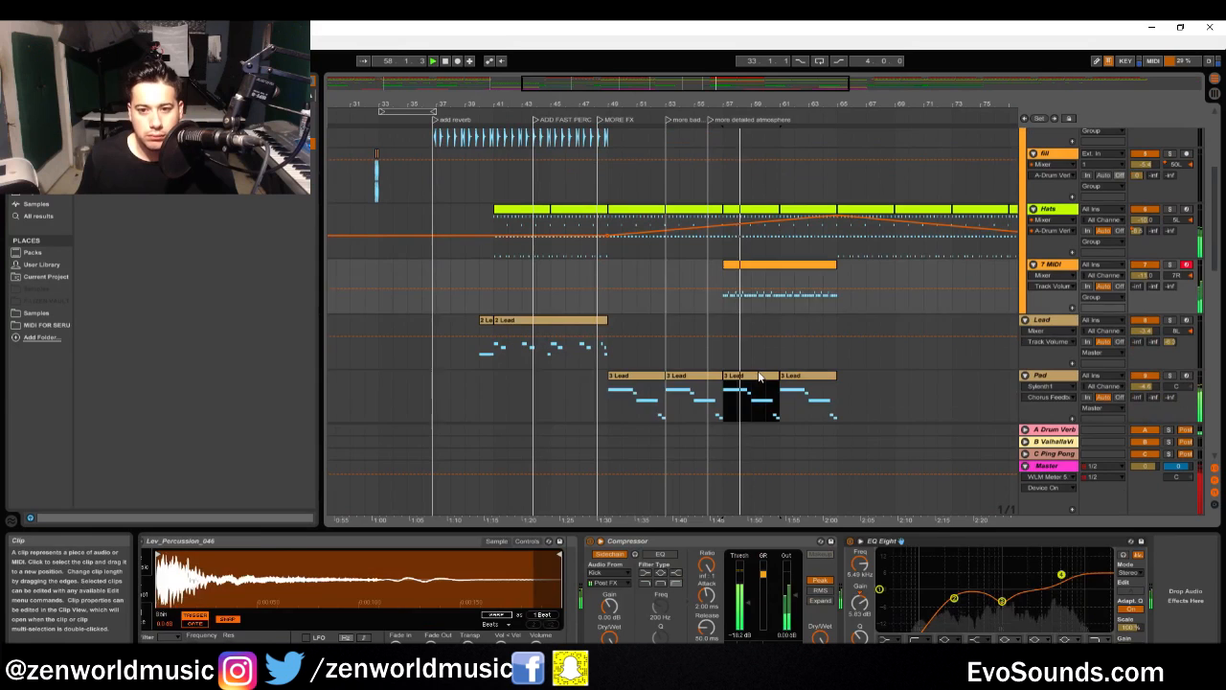
left_click(751, 375)
key("ctrl+alt+l")
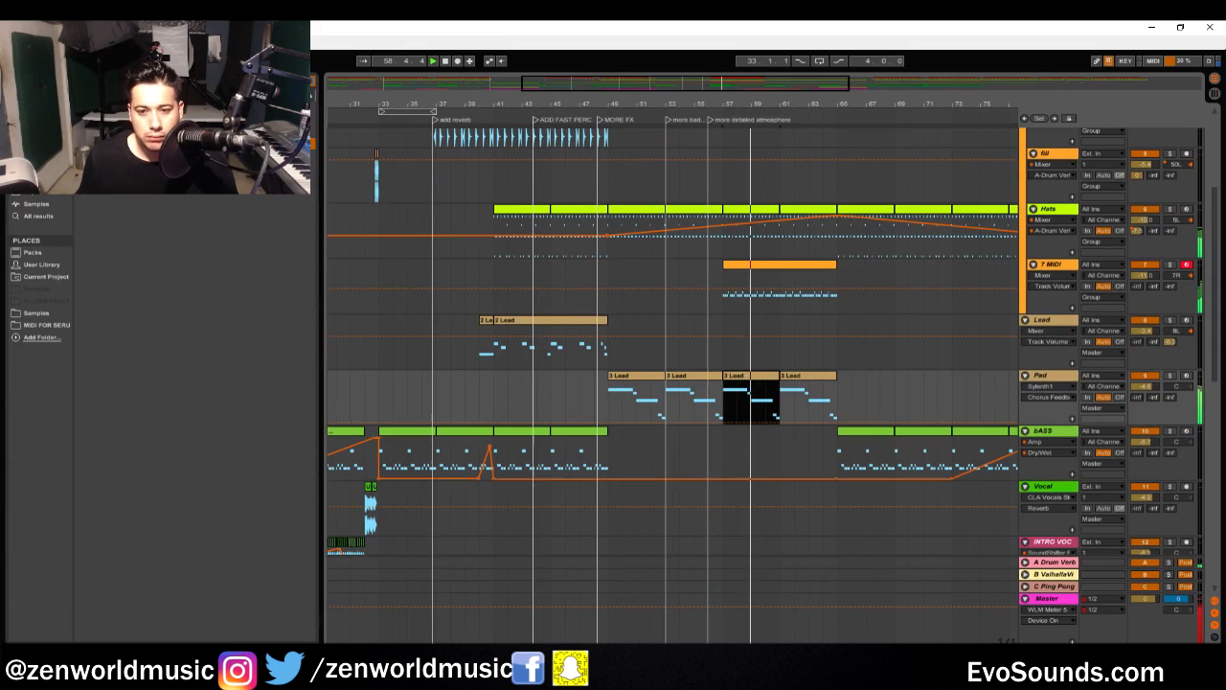
left_click(1170, 375)
key("ctrl+alt+l")
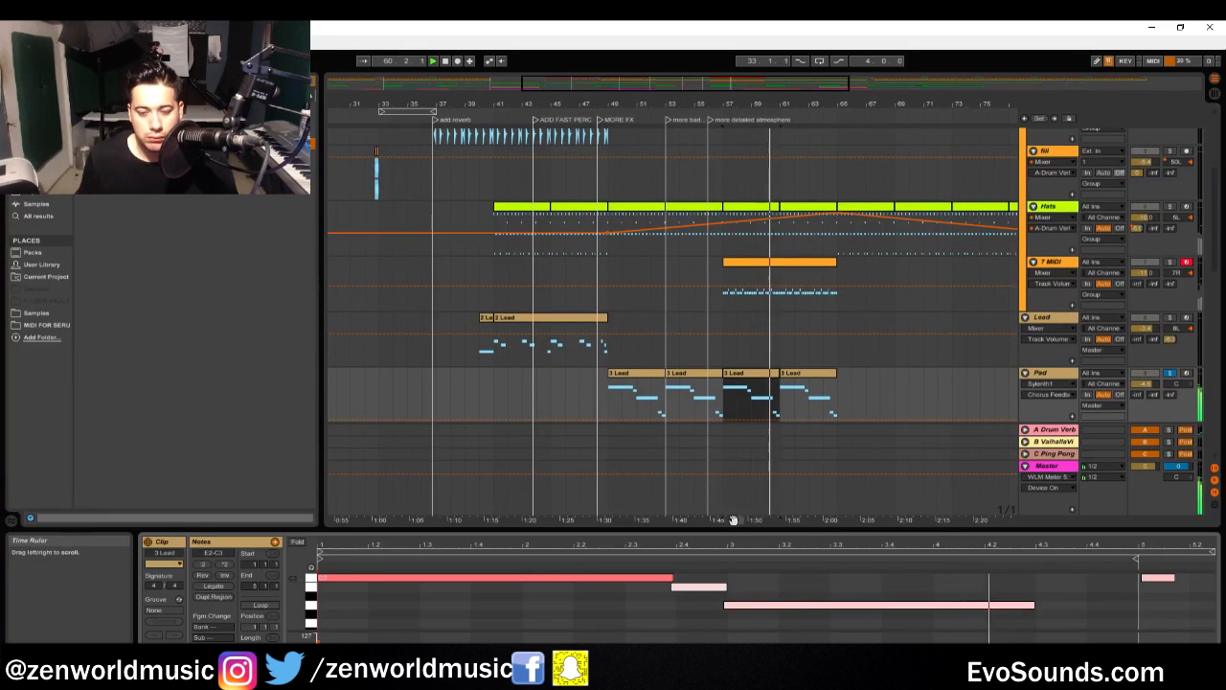
key("ctrl+alt+l")
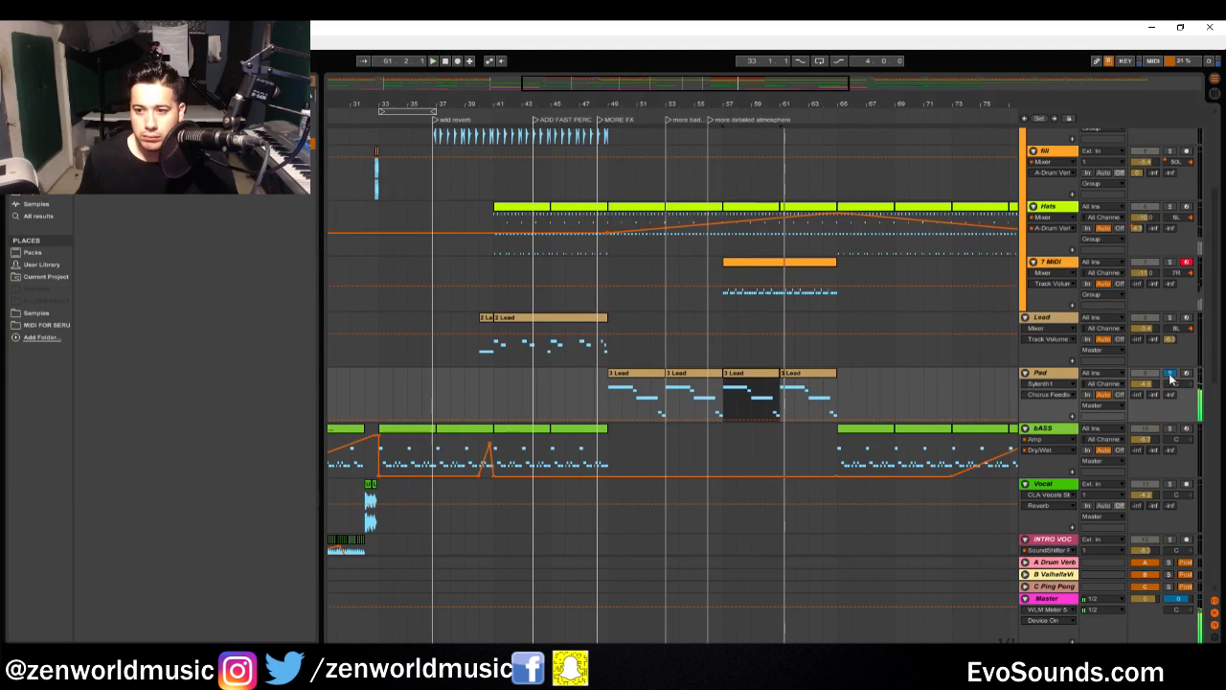
Play the arrangement from just before bar 48 and add an audio track named Atmosphere below the Pad track
left_click(593, 285)
key("space")
left_click_drag(696, 101, 684, 146)
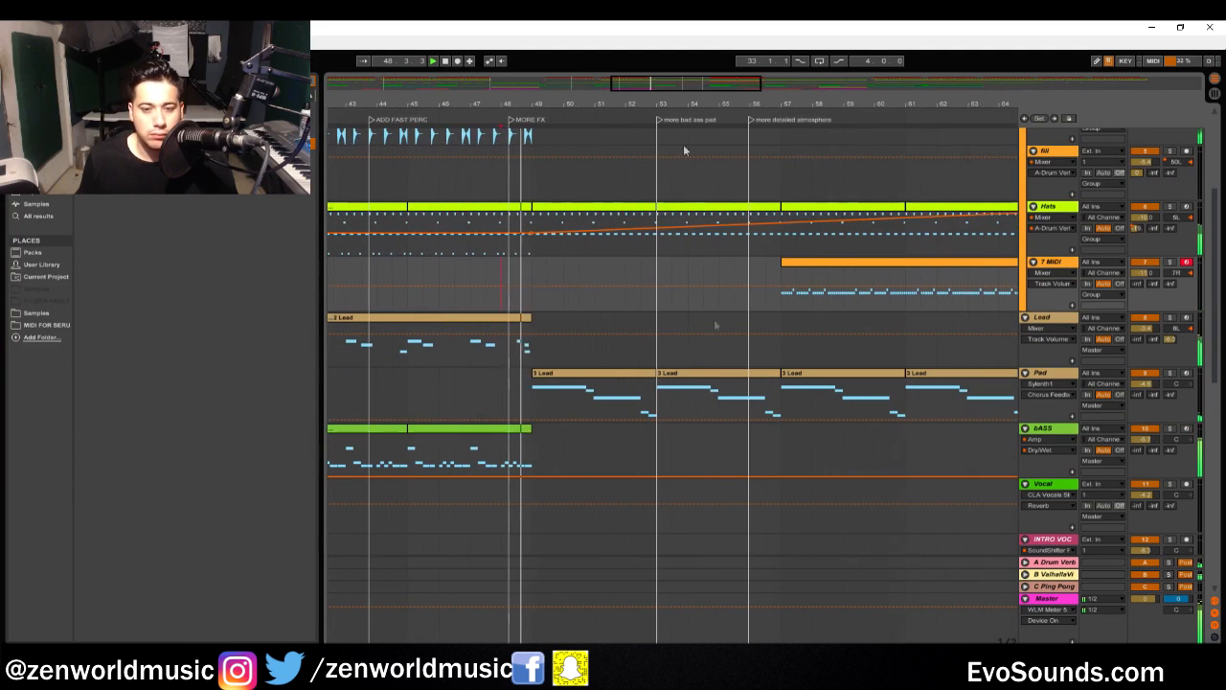
left_click(1055, 369)
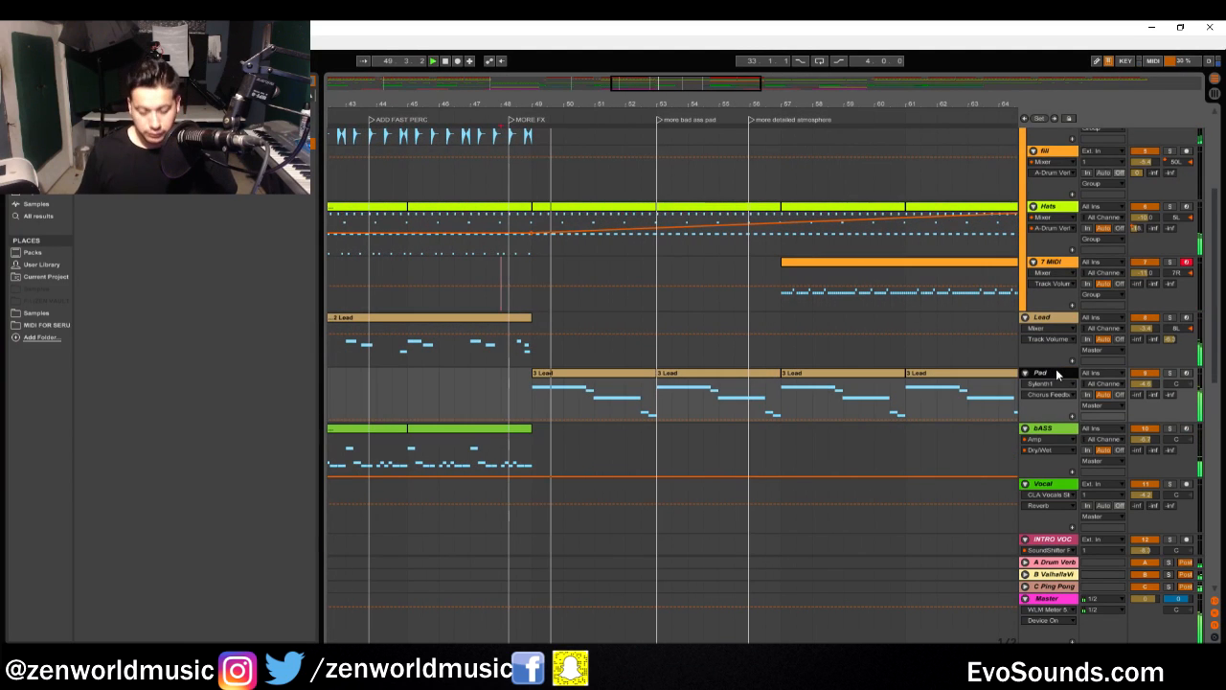
key("ctrl+t")
type("Envir")
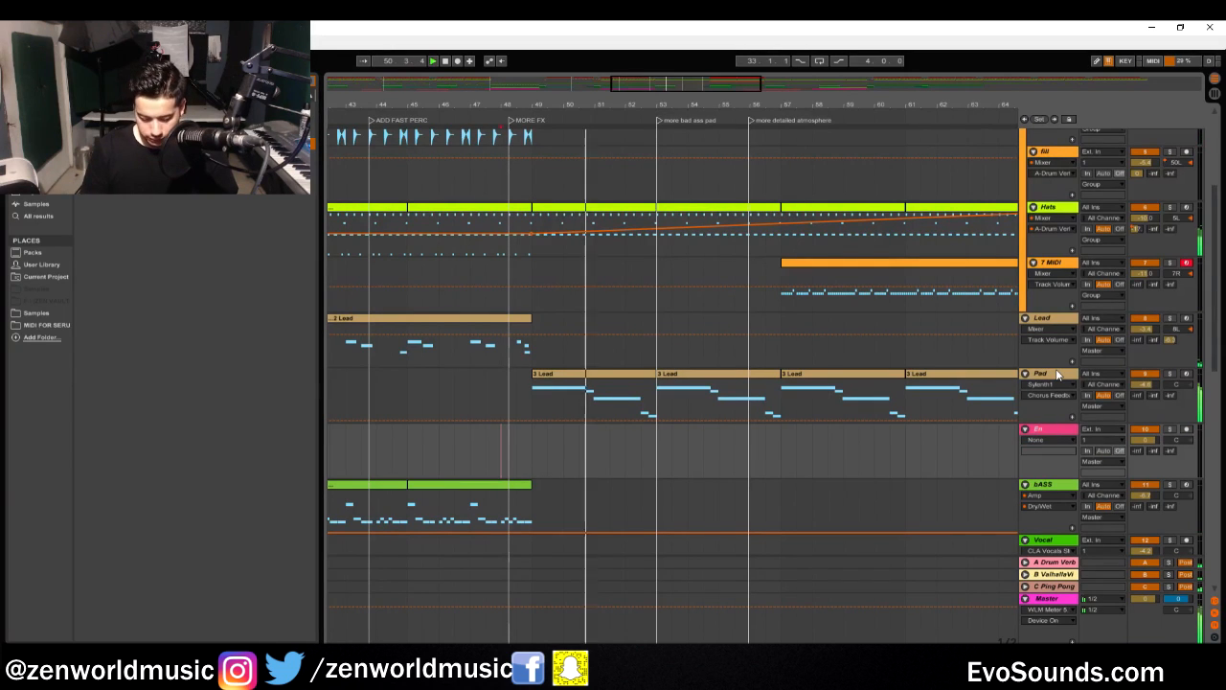
key("BackSpace")
key("BackSpace")
key("BackSpace")
key("BackSpace")
key("BackSpace")
type("Atmosphere")
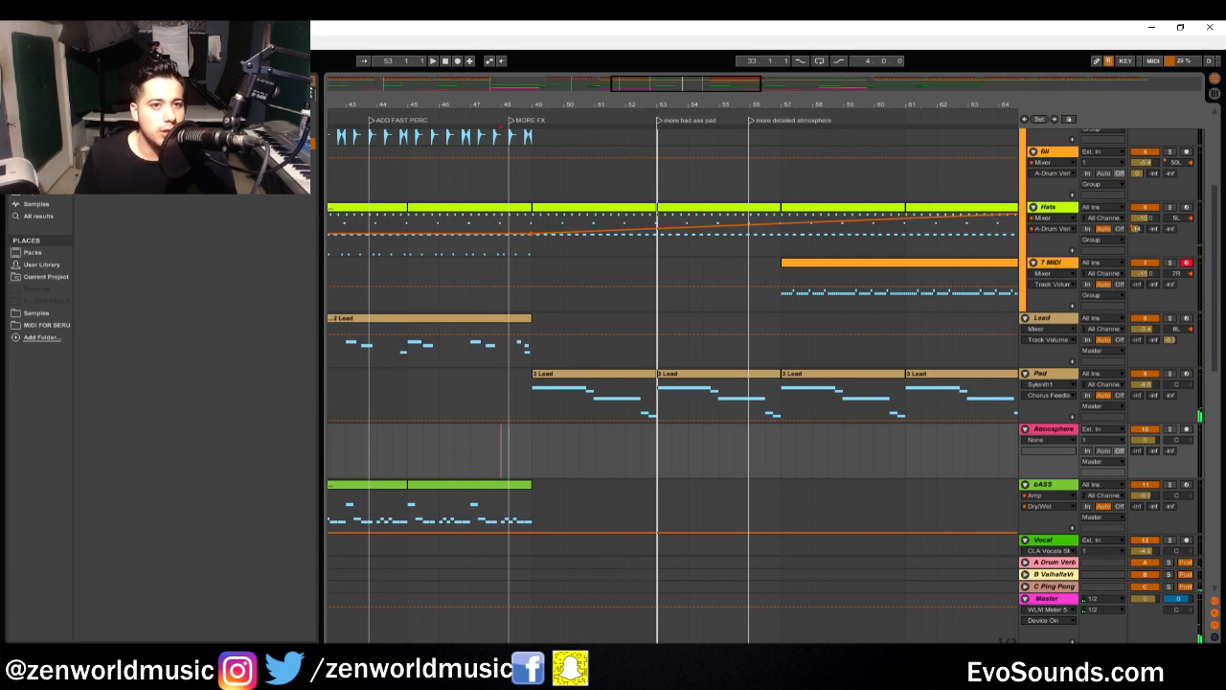
Open the World Percussion folder in the Samples library and audition the first Lev_Bongo_Flam samples
left_click(29, 312)
scroll(328, 289, "up", 1)
scroll(211, 312, "up", 8)
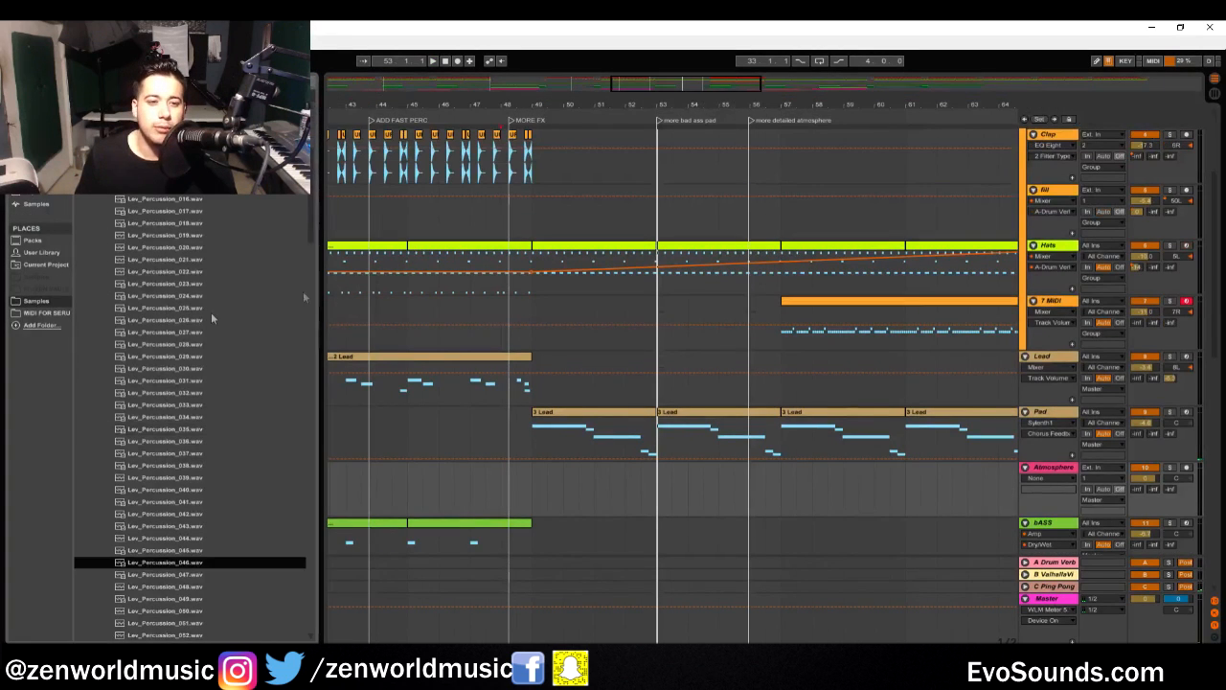
scroll(163, 417, "up", 10)
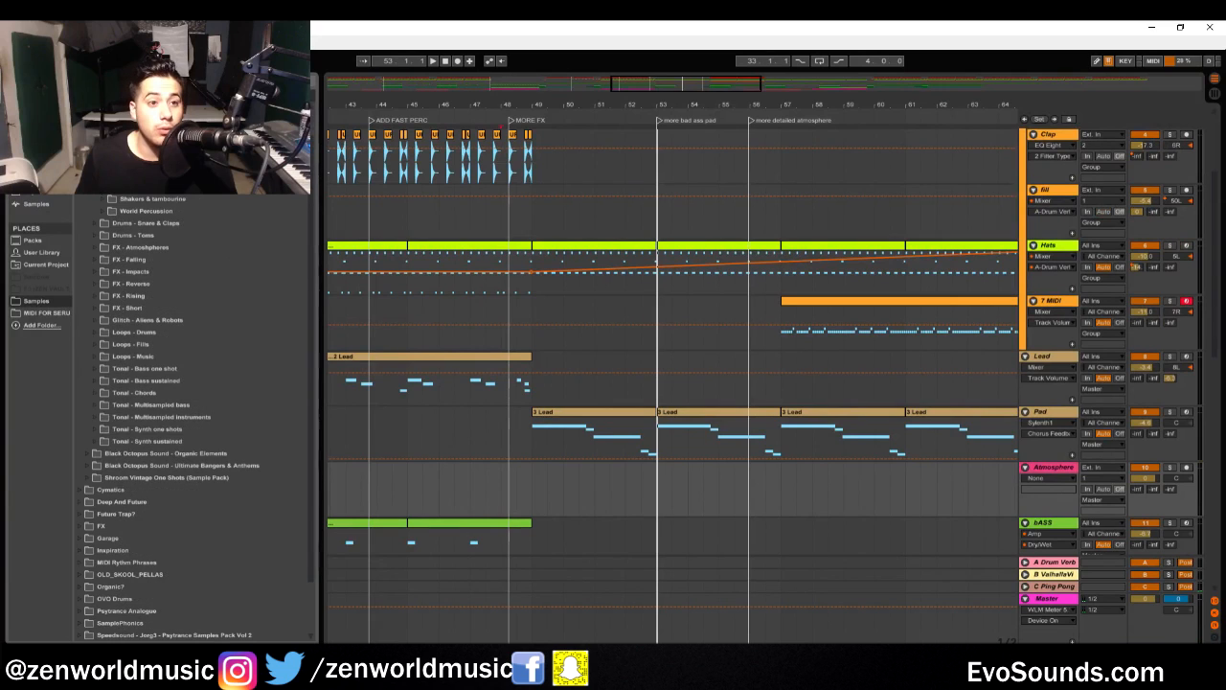
left_click(105, 209)
left_click(135, 223)
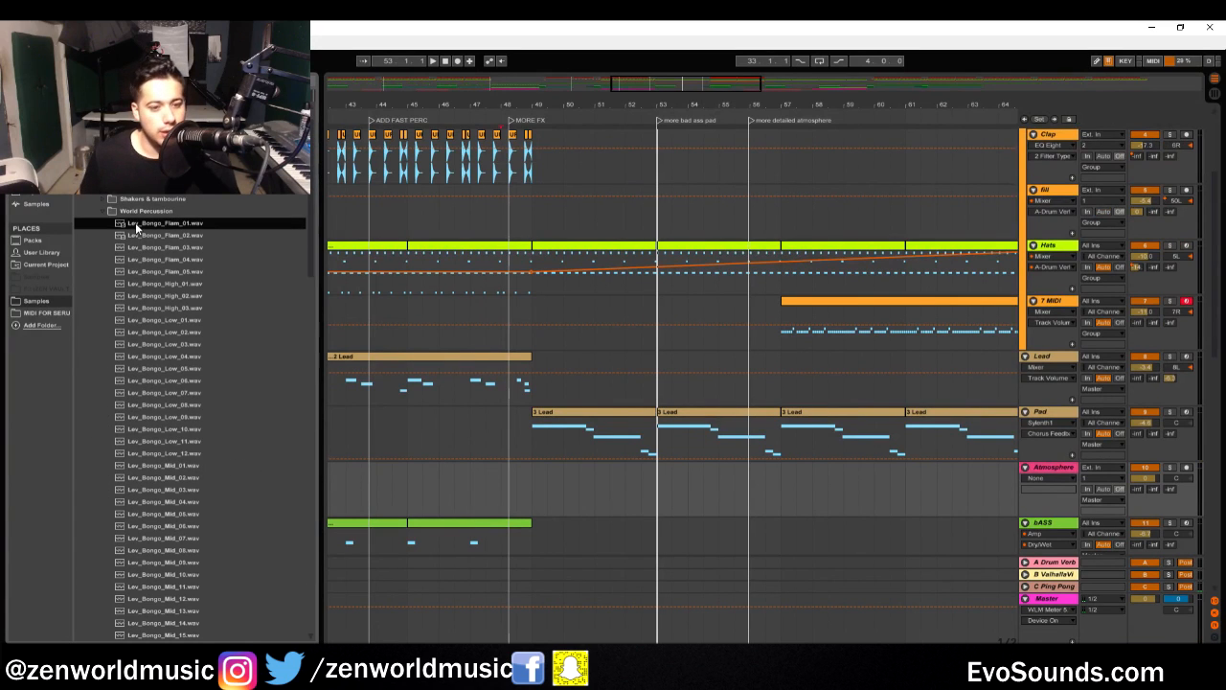
key("Down")
key("Down")
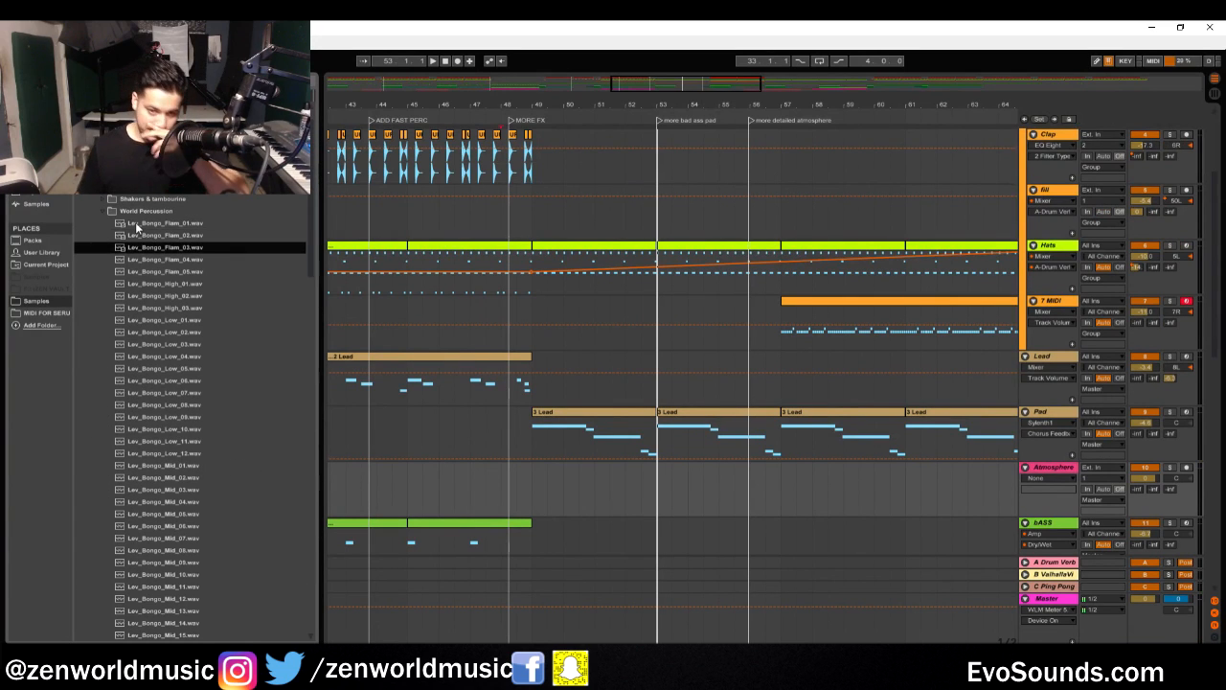
Audition further World Percussion samples, including Lev_Rimshot_01.wav, and select Lev_Guiro_01.wav
left_click(172, 323)
scroll(203, 424, "down", 3)
right_click(205, 464)
left_click(144, 574)
scroll(271, 472, "down", 10)
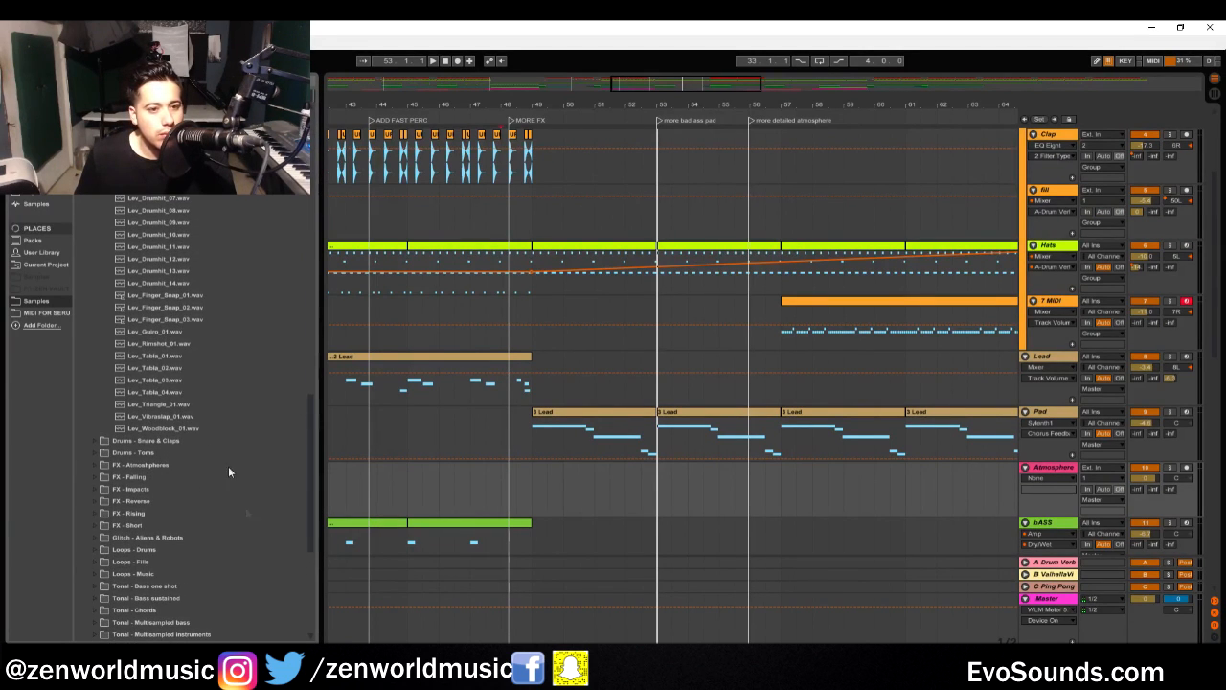
left_click(174, 369)
left_click(174, 344)
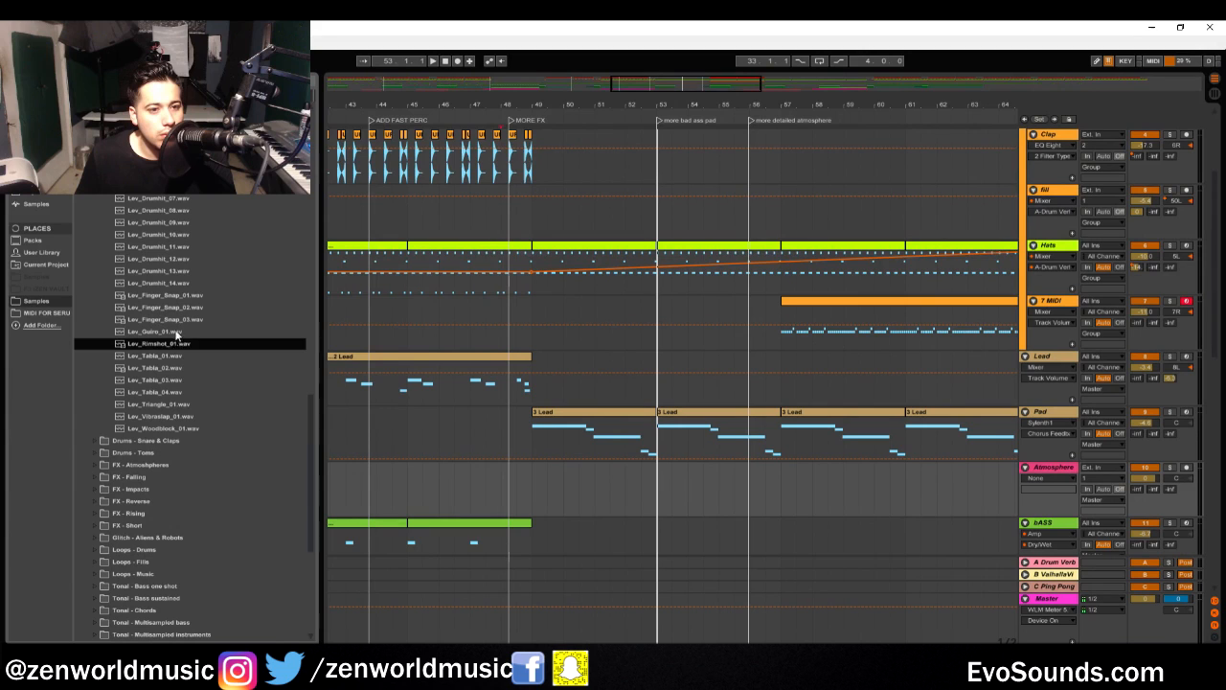
left_click(168, 331)
Place Lev_Guiro_01.wav on the Atmosphere track midway through bar 50 and lower the track's volume to about -15.5 dB
left_click(532, 500)
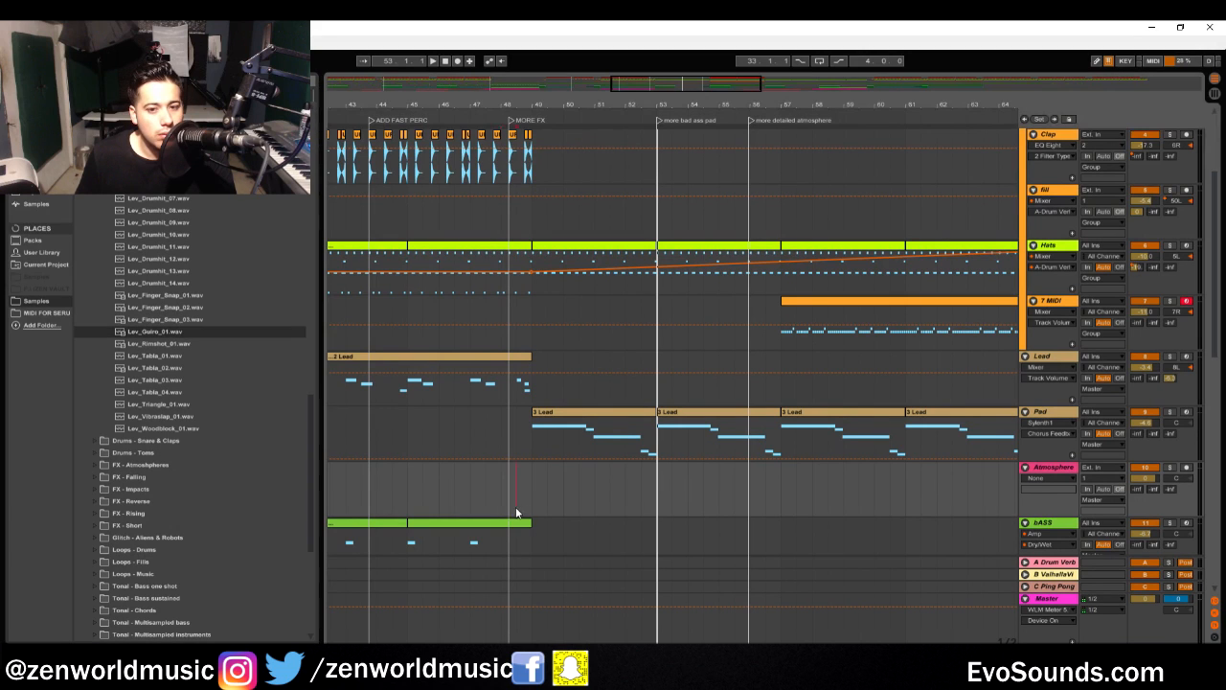
key("space")
left_click_drag(145, 334, 584, 488)
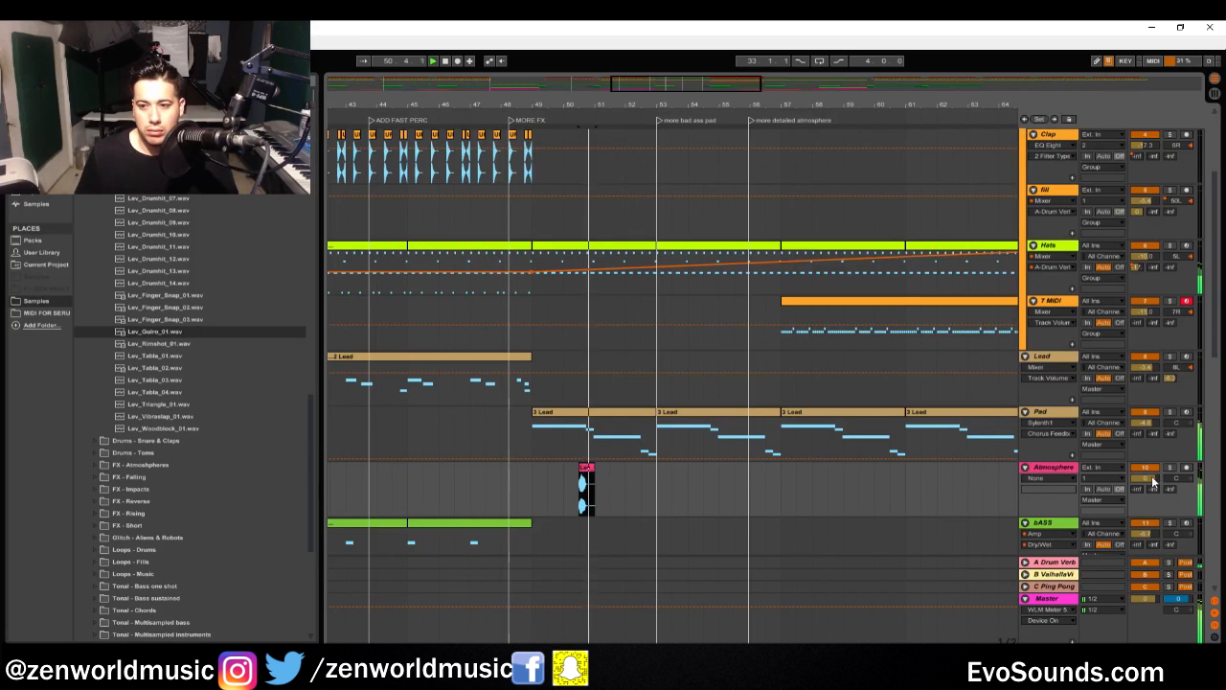
key("Tab")
key("Tab")
scroll(905, 475, "down", 3)
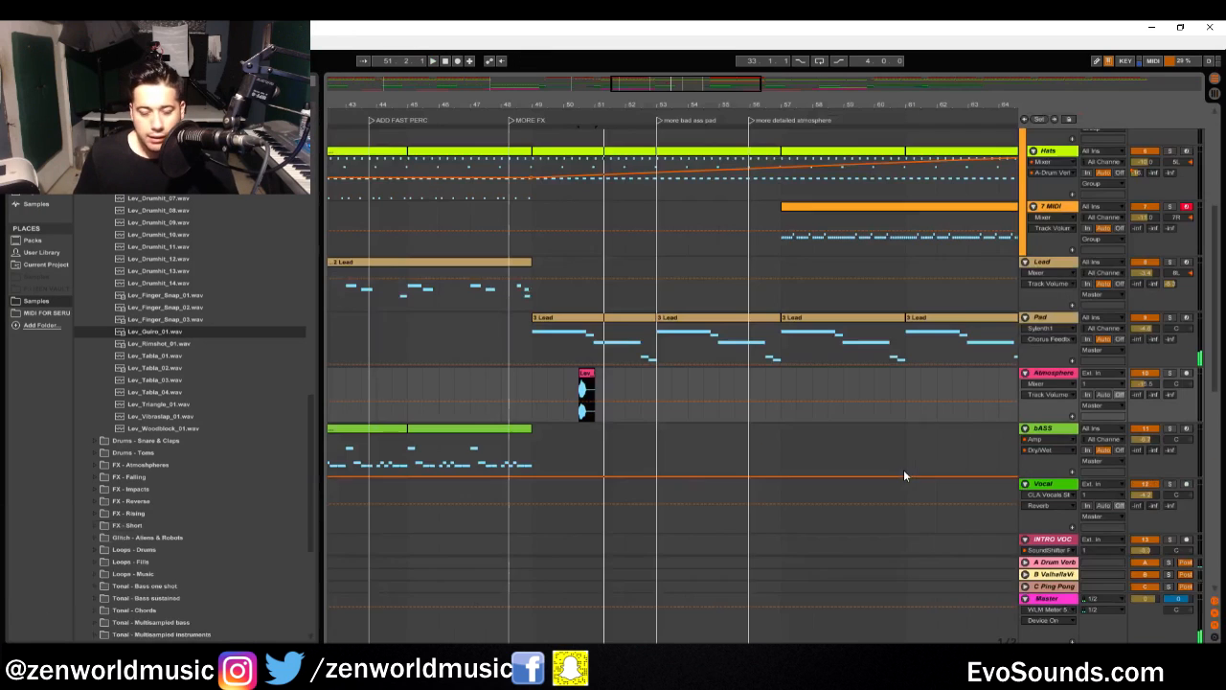
Add a Reverb effect to the Atmosphere track
double_click(1056, 375)
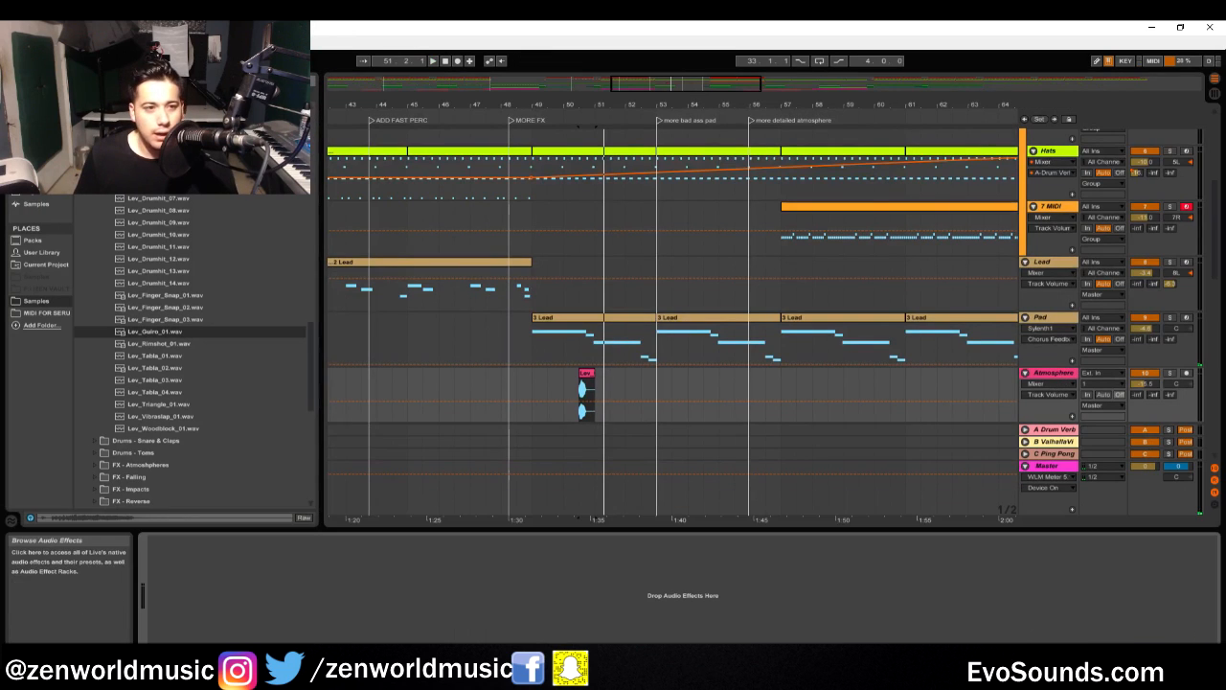
left_click(46, 144)
key("ctrl+f")
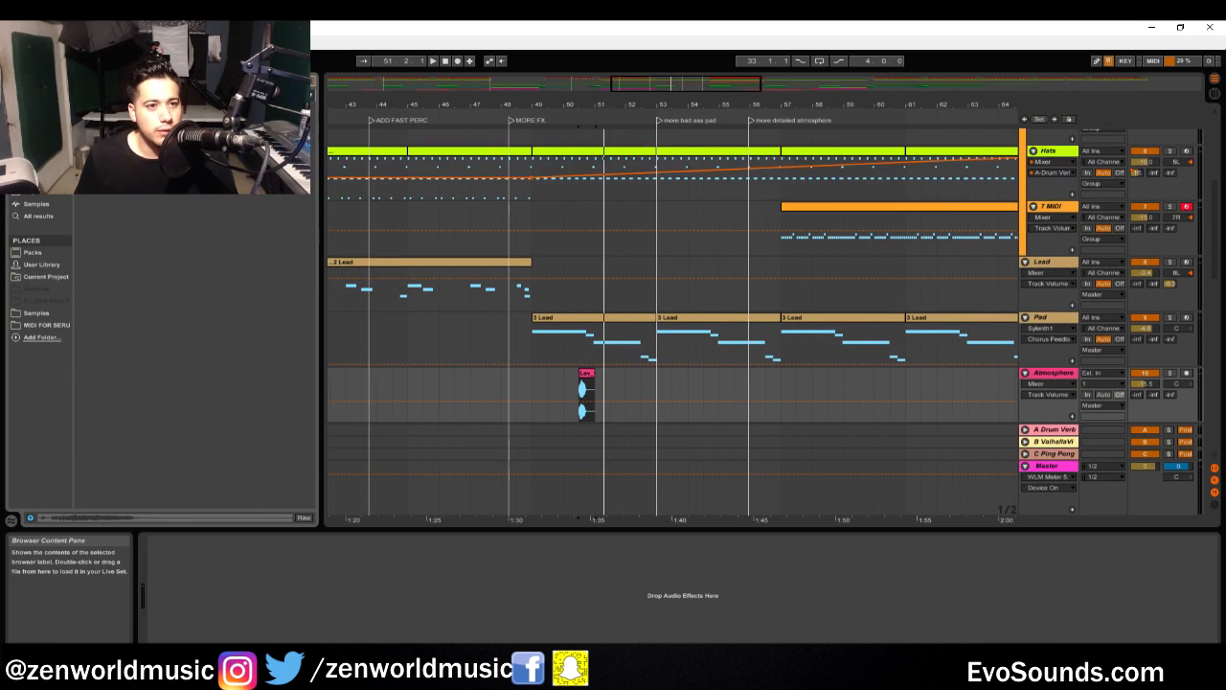
left_click_drag(315, 637, 314, 594)
Turn off the Reverb's Spin and Hi Cut, set its quality to High, and play back the result
left_click(224, 561)
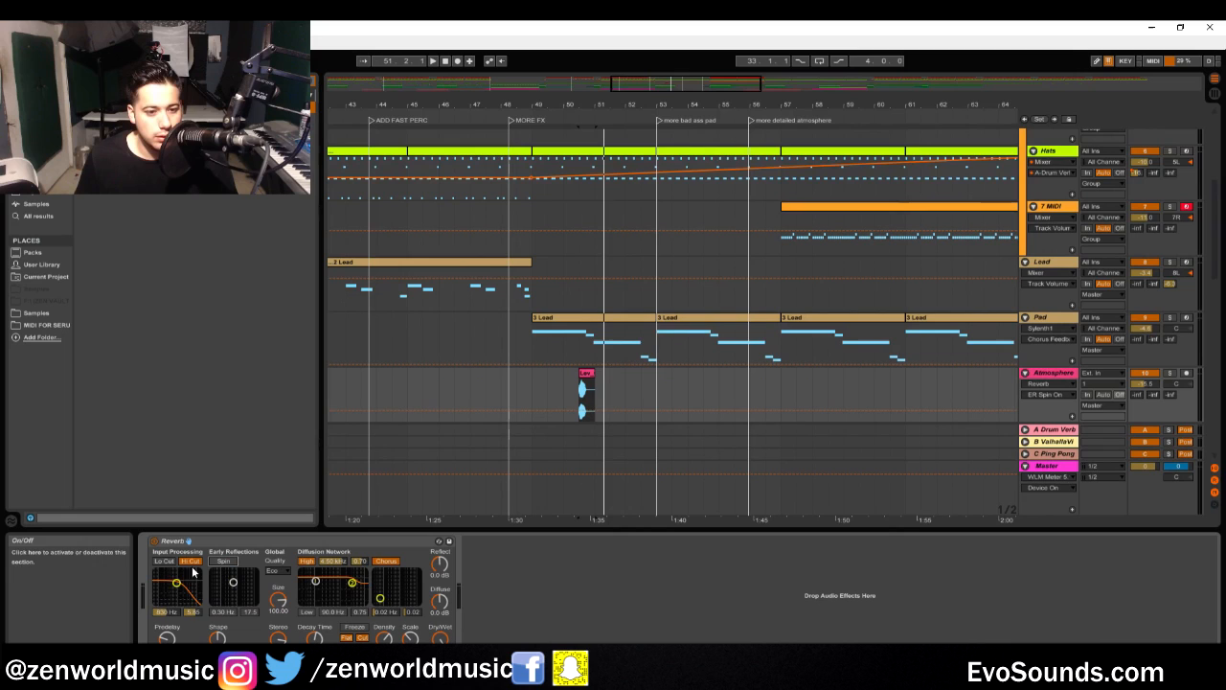
left_click(189, 560)
left_click(278, 570)
left_click(284, 581)
left_click(277, 571)
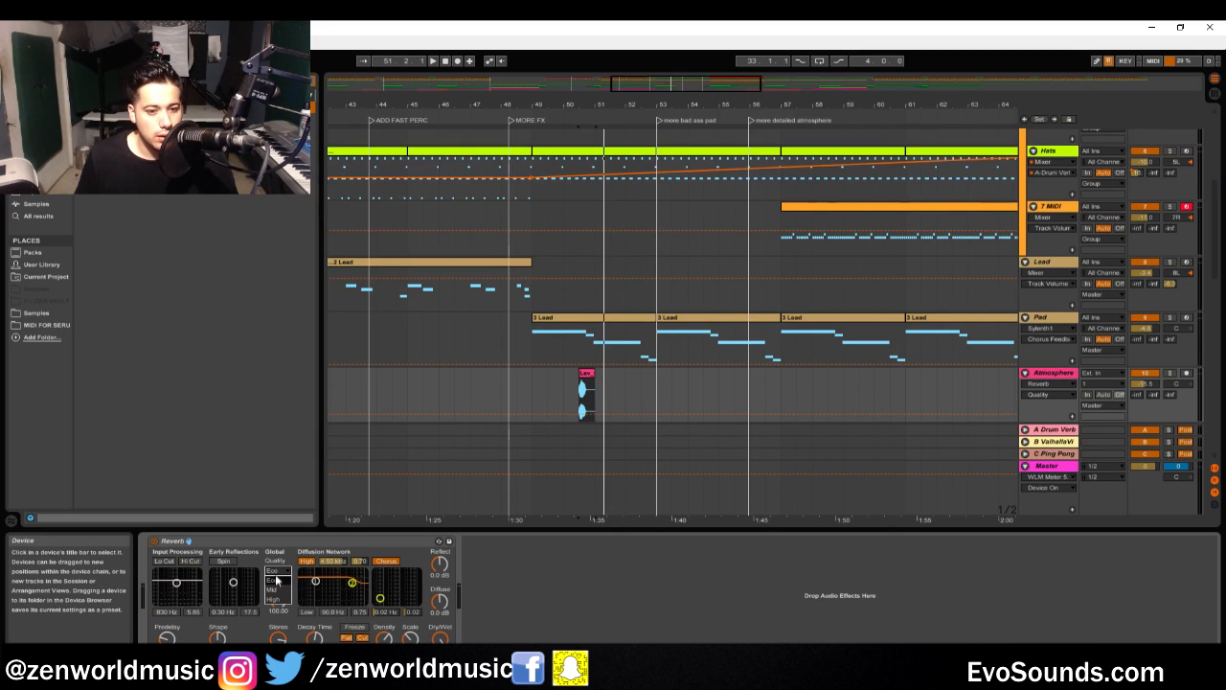
left_click(281, 603)
key("space")
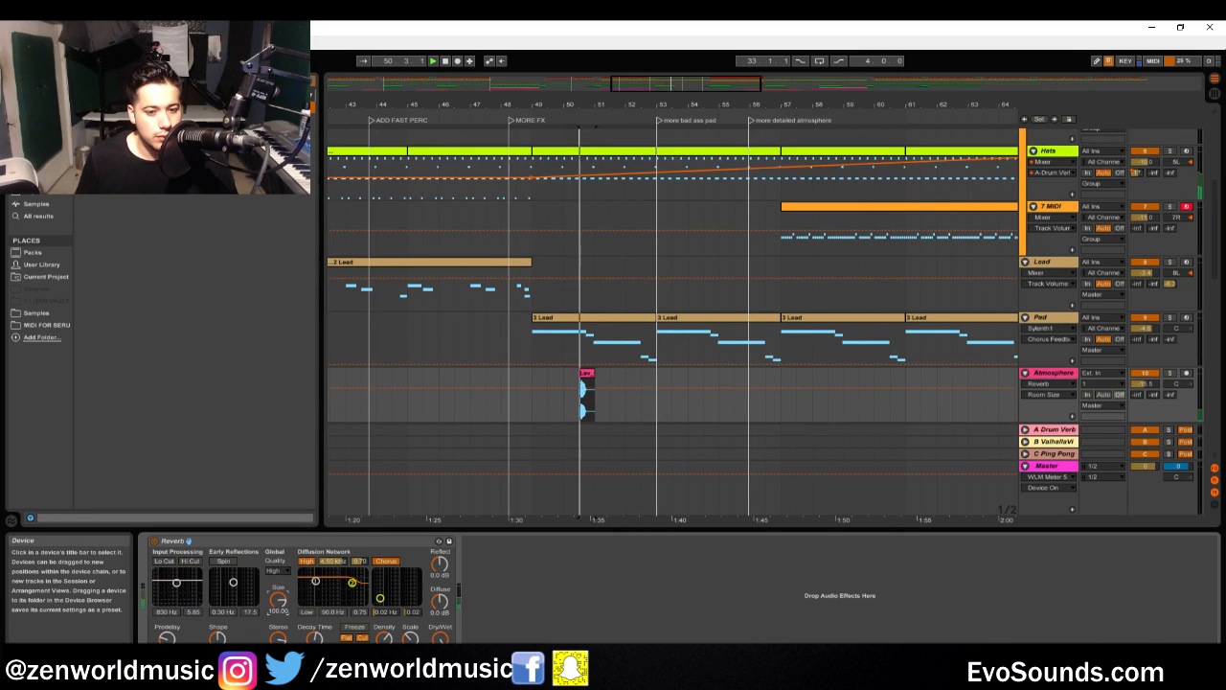
Solo the Atmosphere track and set its Reverb Size to about 48.74 while auditioning the guiro sample
left_click(538, 399)
key("space")
key("space")
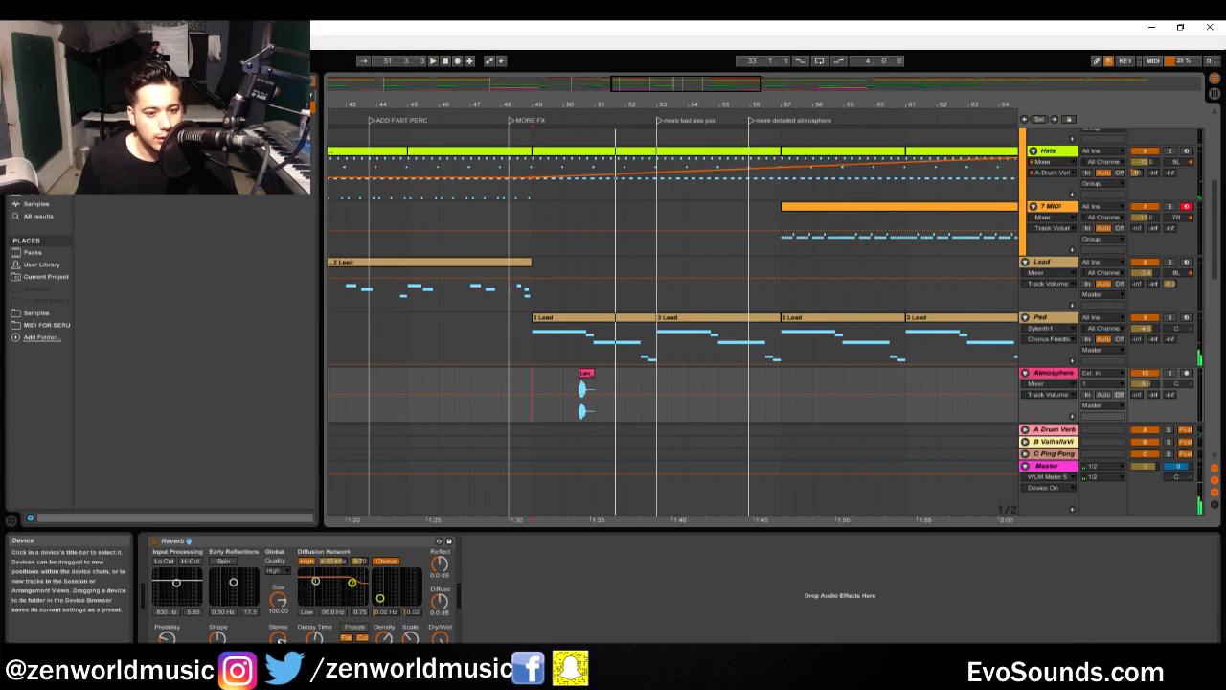
left_click_drag(279, 600, 279, 642)
key("space")
key("space")
left_click(581, 391)
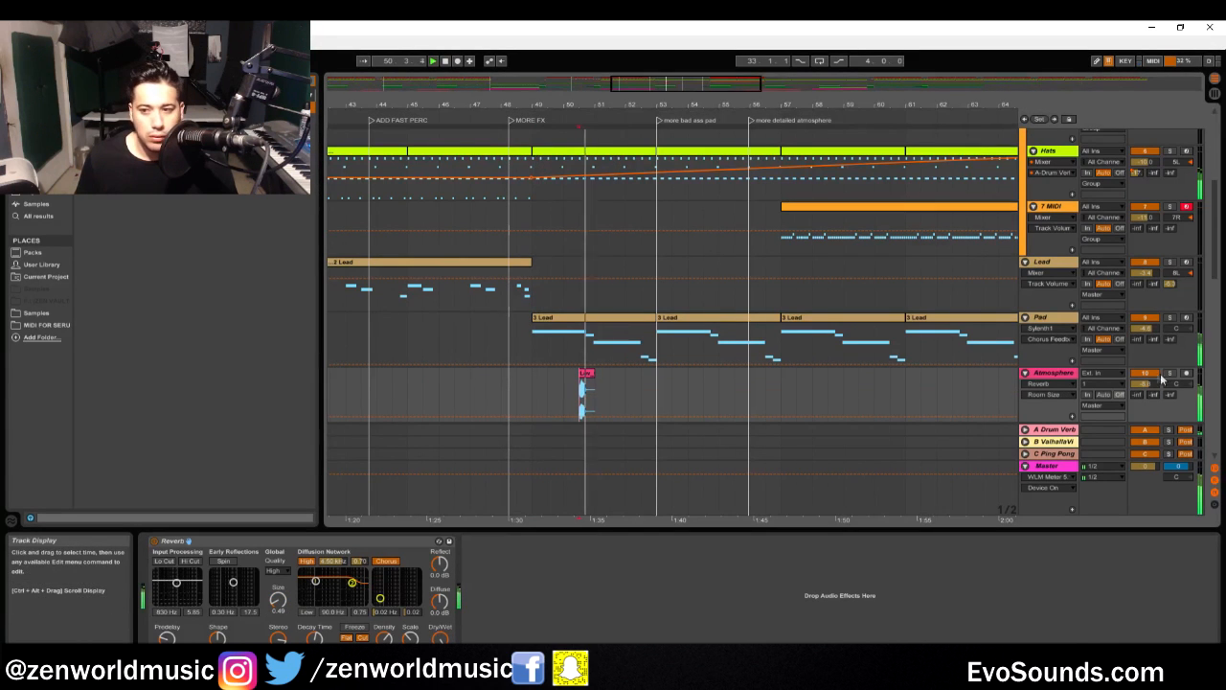
left_click(278, 599)
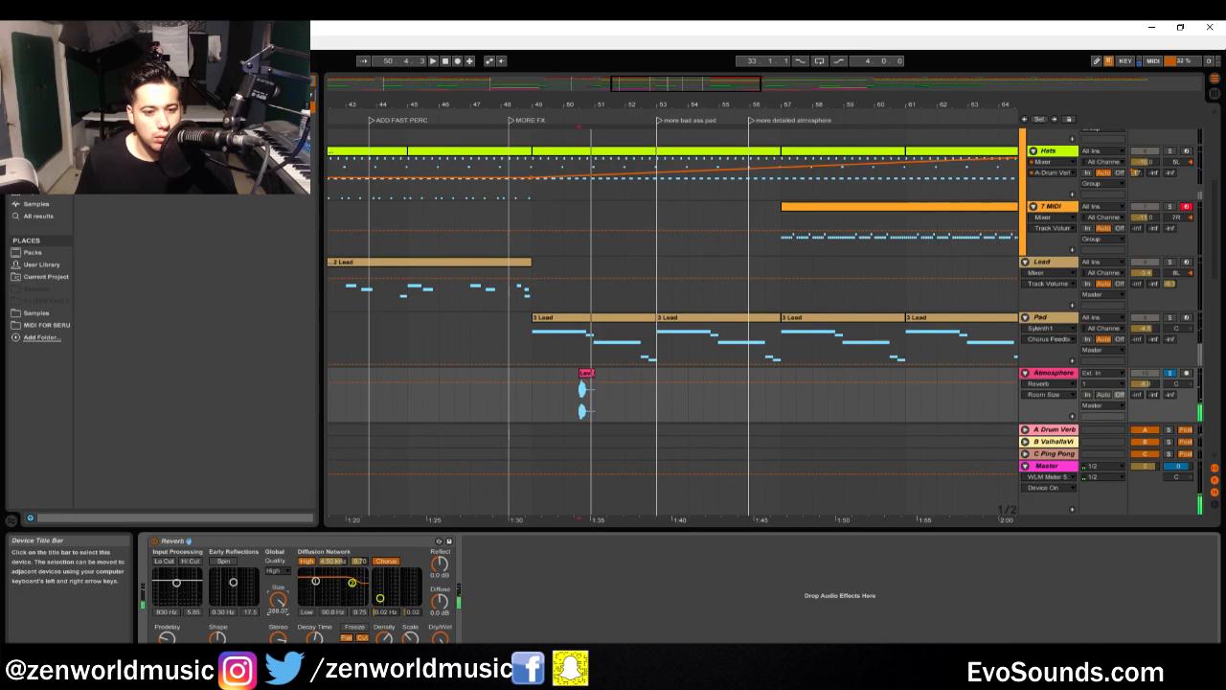
key("space")
Adjust the Reverb's Decay Time, Stereo width and Predelay on the Atmosphere track while auditioning the tail
left_click(315, 637)
key("space")
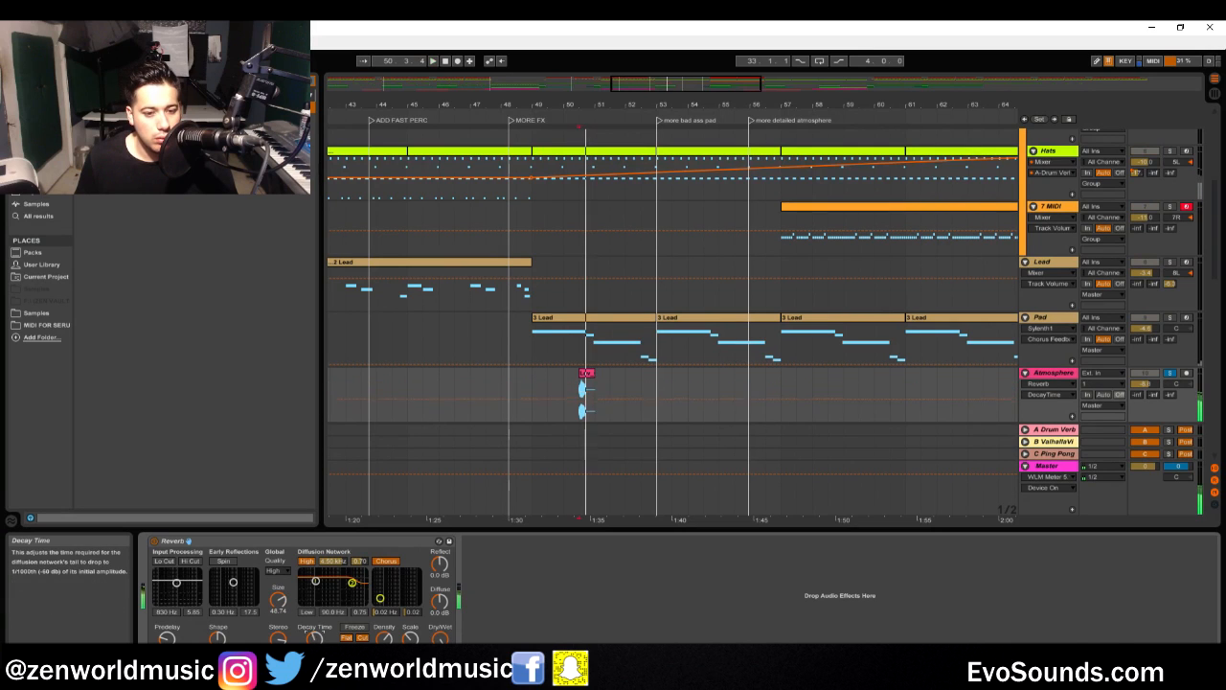
left_click(278, 638)
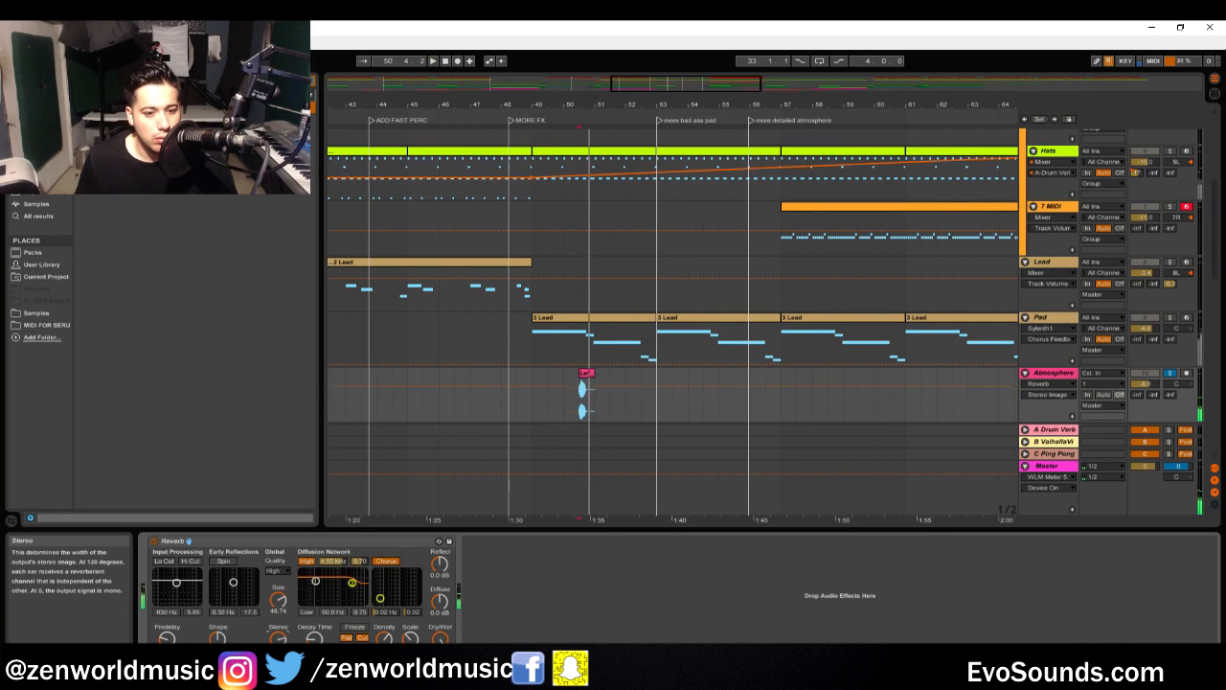
key("space")
key("space")
left_click_drag(167, 638, 181, 607)
key("space")
key("space")
key("space")
Add a Ping Pong Delay after the Reverb on the Atmosphere track, raise its filter frequency, and audition the echoes
left_click(305, 79)
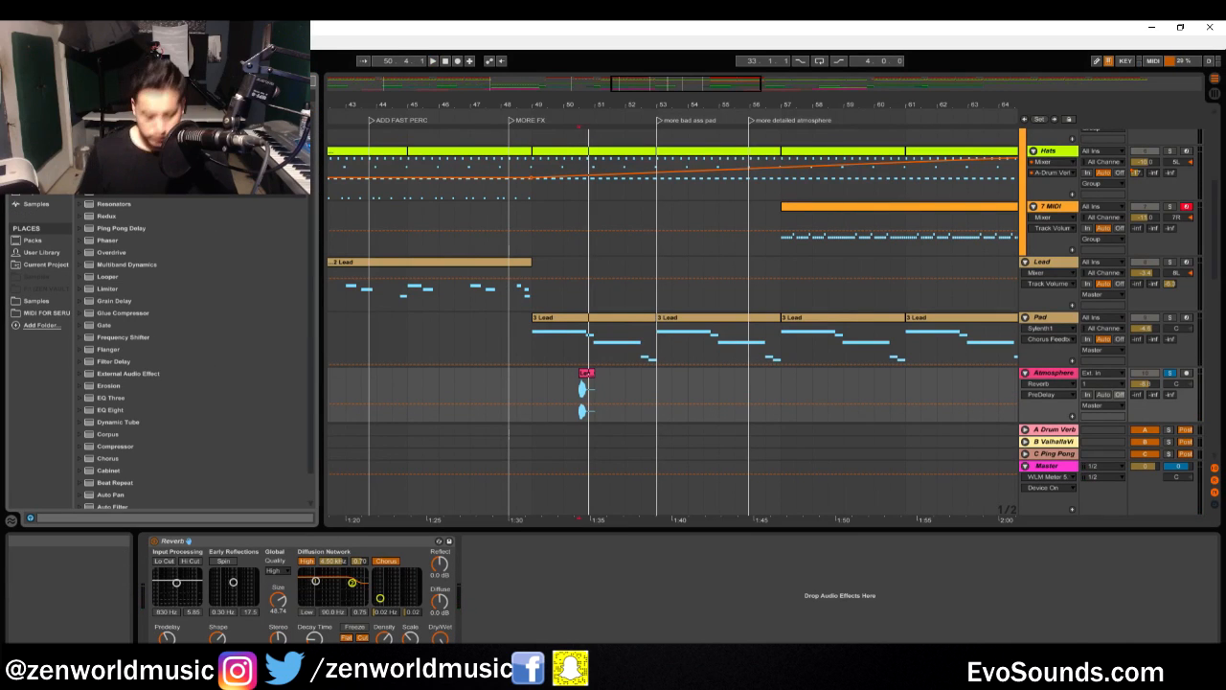
key("ctrl+f")
left_click_drag(144, 106, 517, 624)
key("space")
left_click_drag(497, 565, 516, 555)
key("space")
key("space")
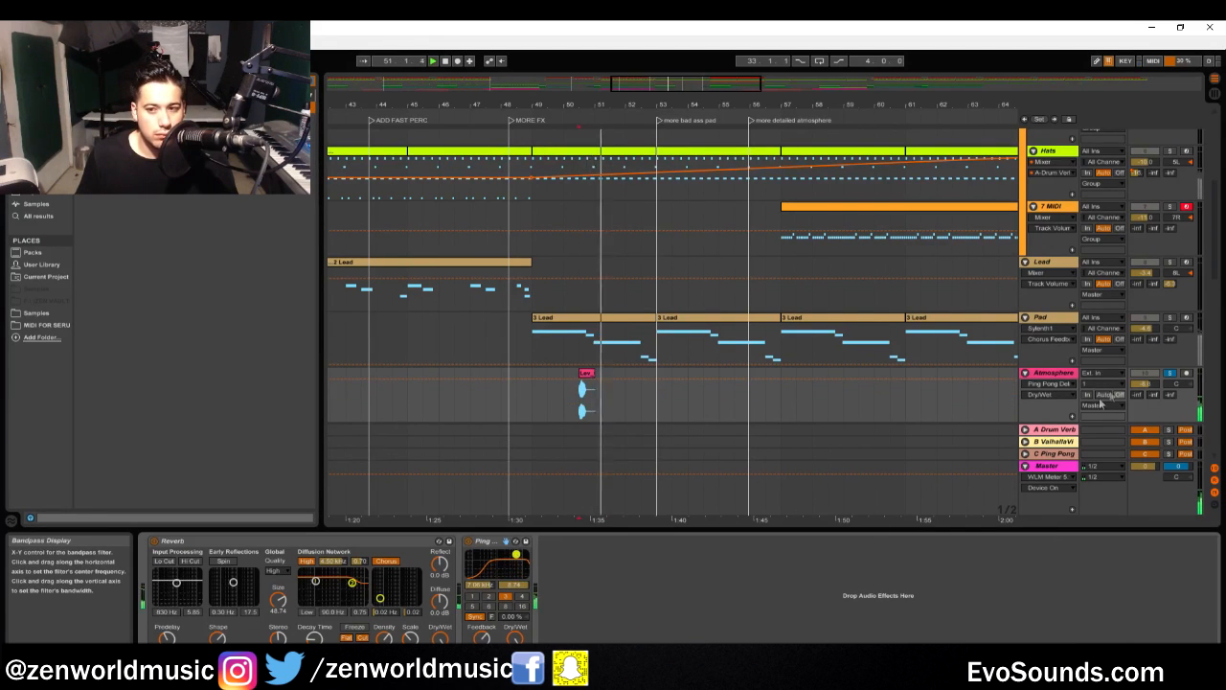
key("space")
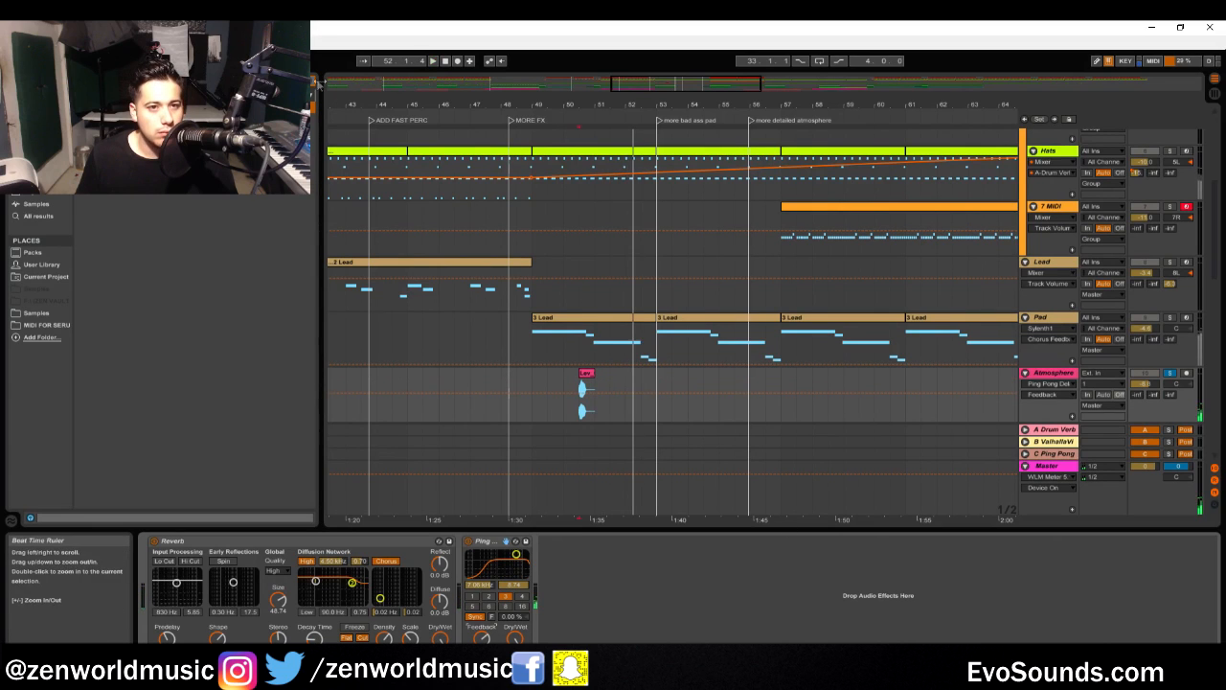
Unsolo Atmosphere, adjust the Ping Pong Delay's Dry/Wet and Feedback, set its filter to 18.0 kHz, and play back with the other tracks
left_click(305, 80)
left_click(1170, 374)
key("space")
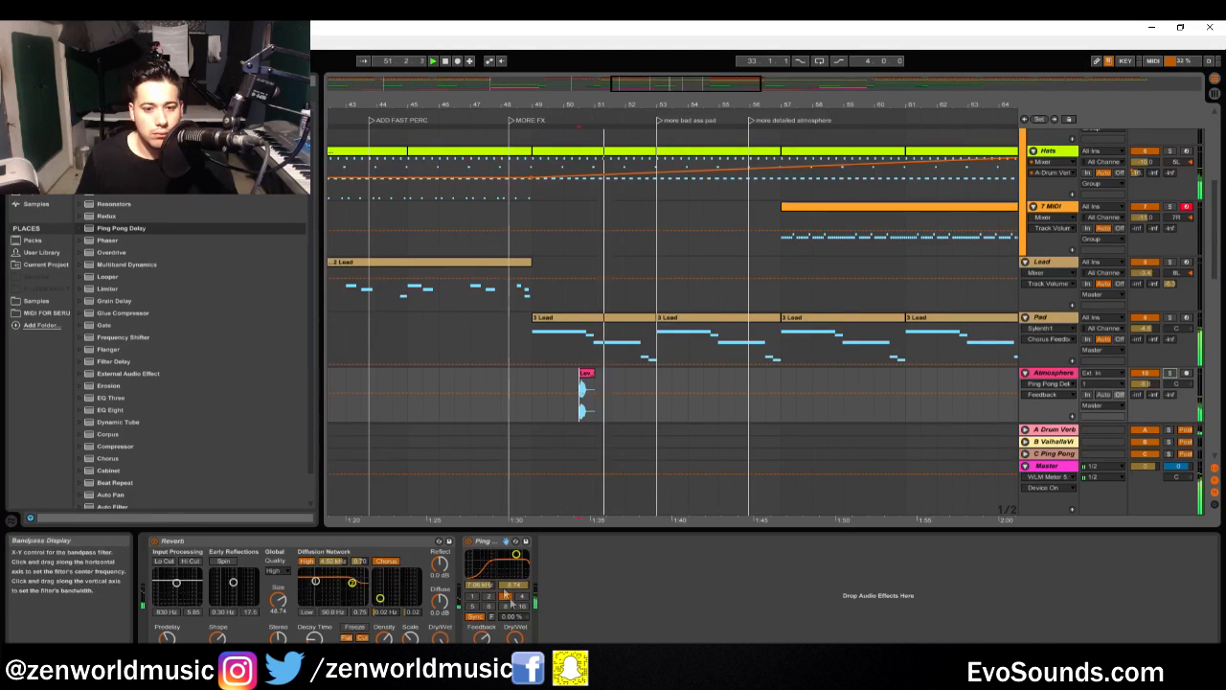
left_click(514, 638)
key("space")
left_click(483, 637)
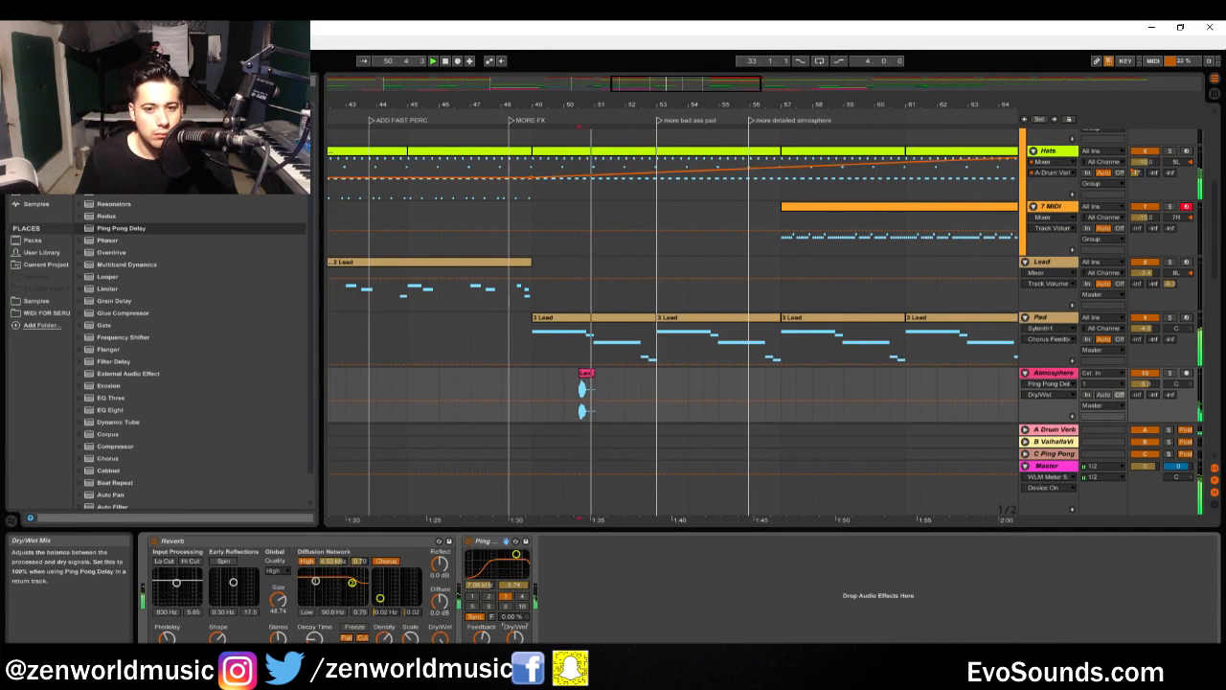
left_click_drag(516, 555, 525, 560)
left_click(482, 639)
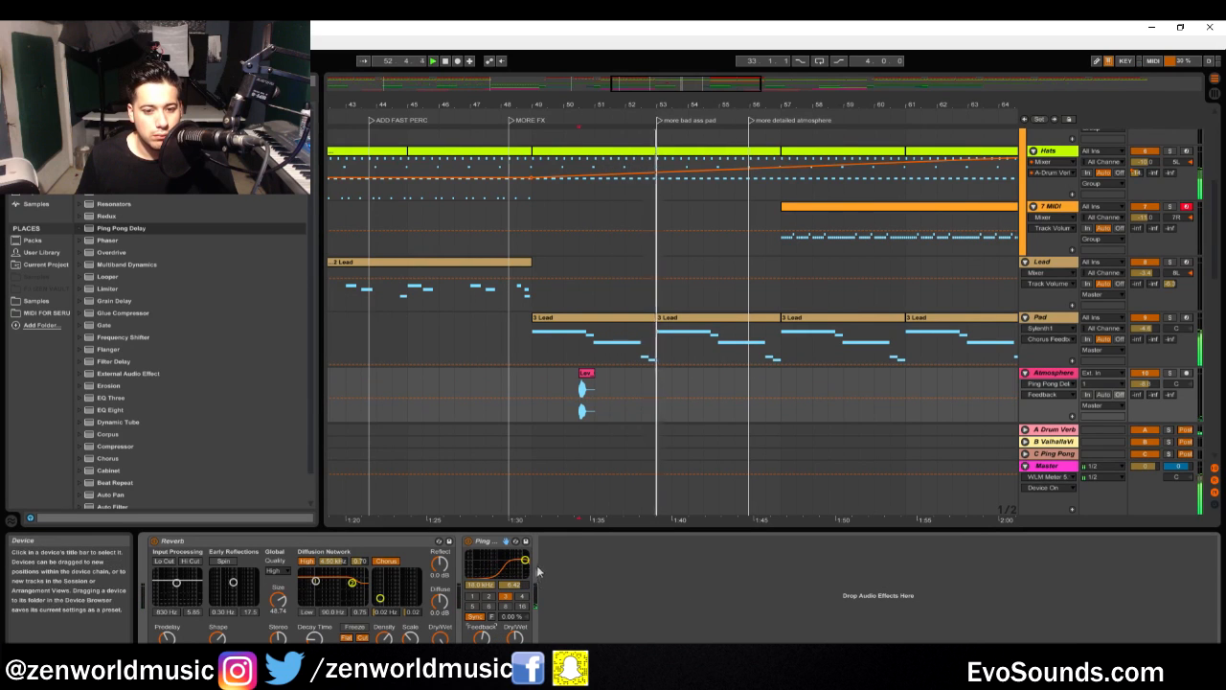
left_click(473, 339)
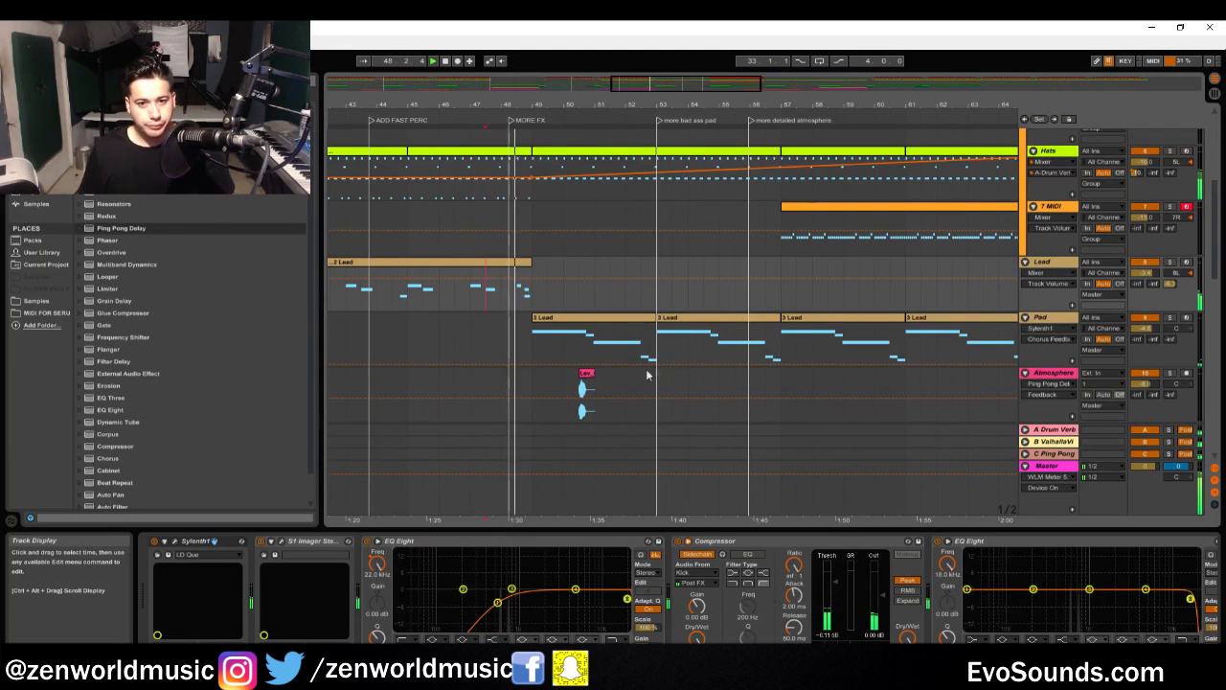
Duplicate the guiro clip on the Atmosphere track so it repeats every two bars from bar 50 through bar 56
left_click_drag(596, 393, 531, 402)
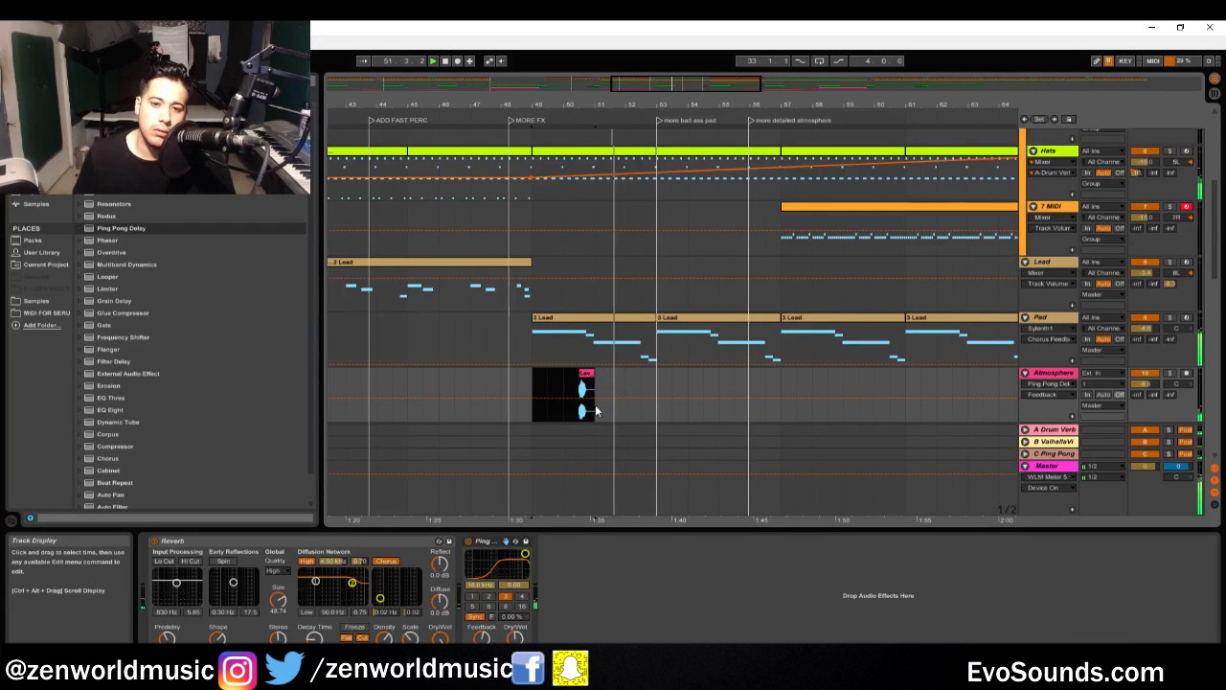
key("ctrl+d")
left_click(1062, 374)
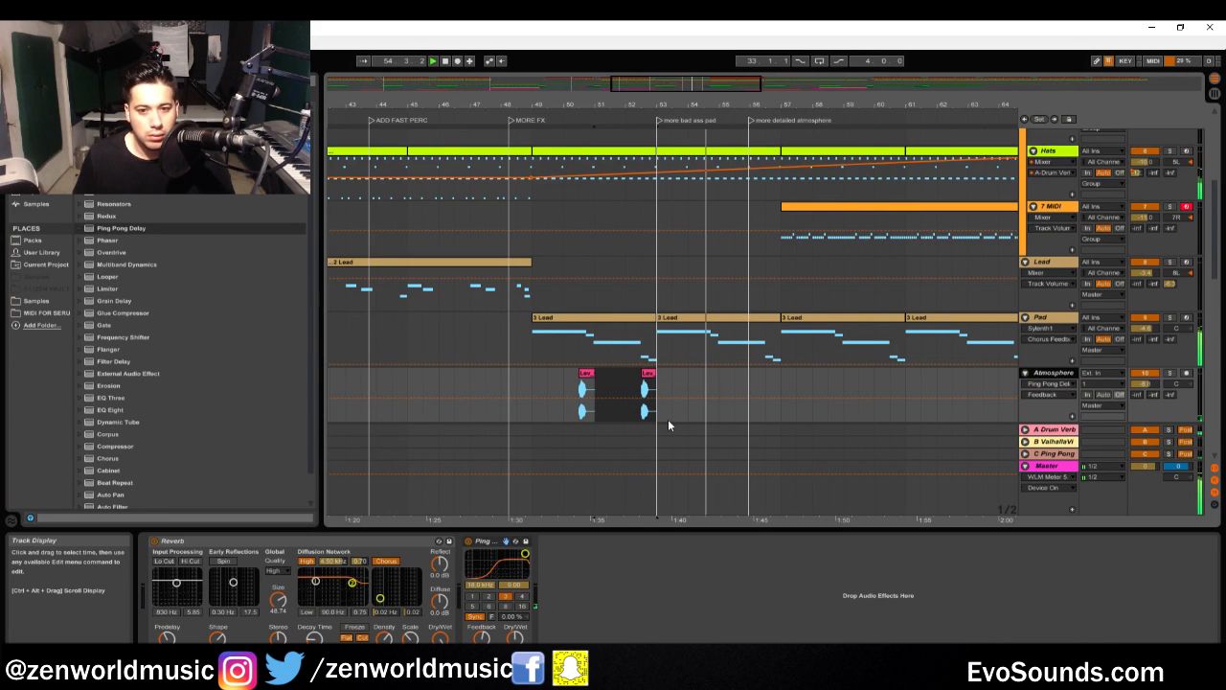
scroll(668, 419, "down", 2)
left_click(651, 384)
left_click_drag(657, 352, 531, 346)
key("ctrl+d")
Insert a new audio track below Atmosphere and name it Shots
left_click(1065, 317)
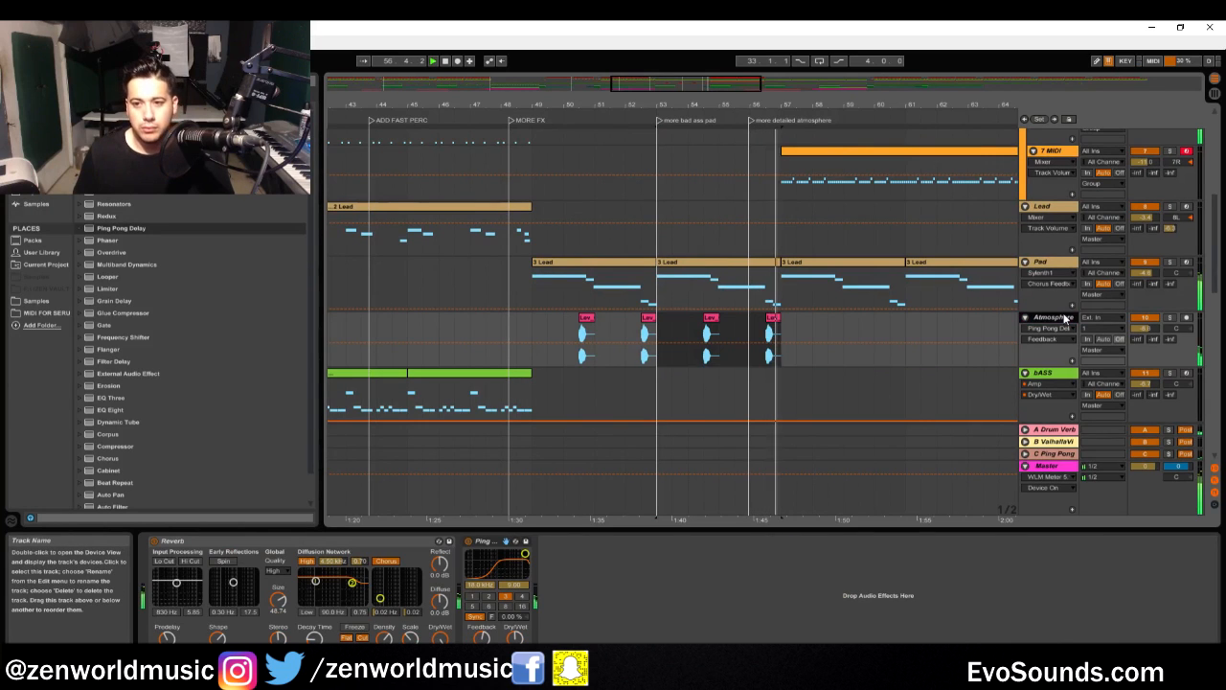
key("ctrl+t")
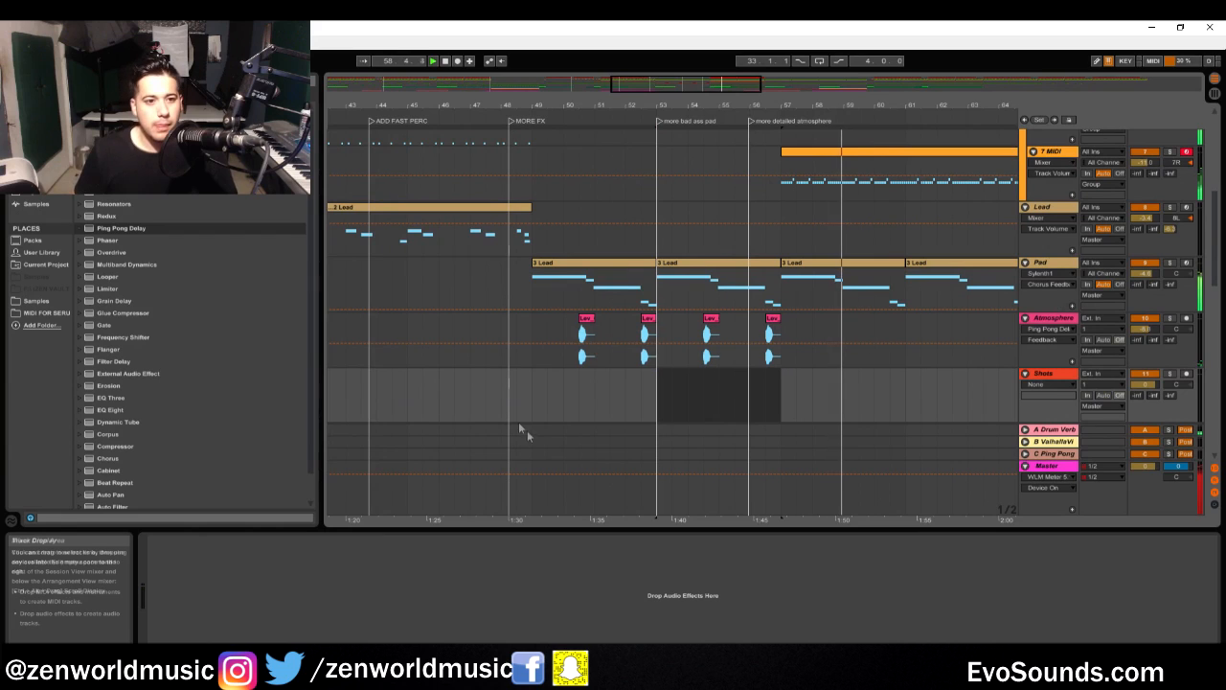
Audition the rimshot, tabla, triangle, vibraslap and woodblock samples, and place Lev_Woodblock_01.wav on the Shots track midway through bar 53
left_click(36, 301)
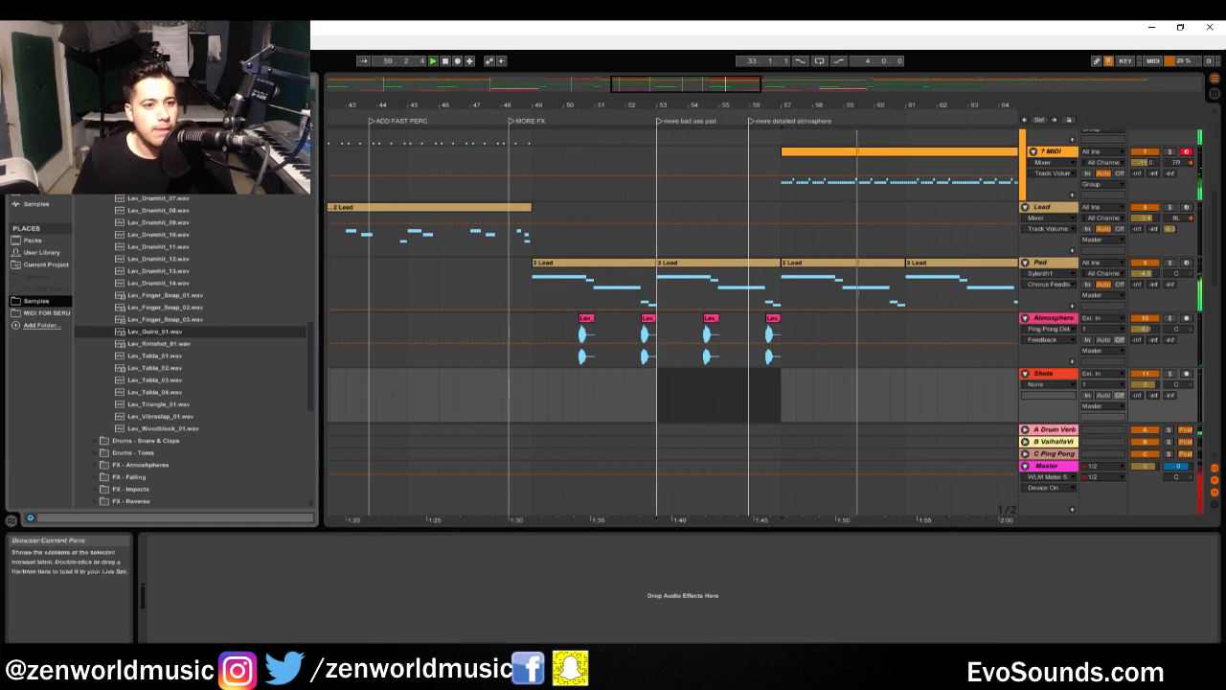
left_click(158, 344)
left_click(166, 355)
left_click(180, 381)
left_click(177, 404)
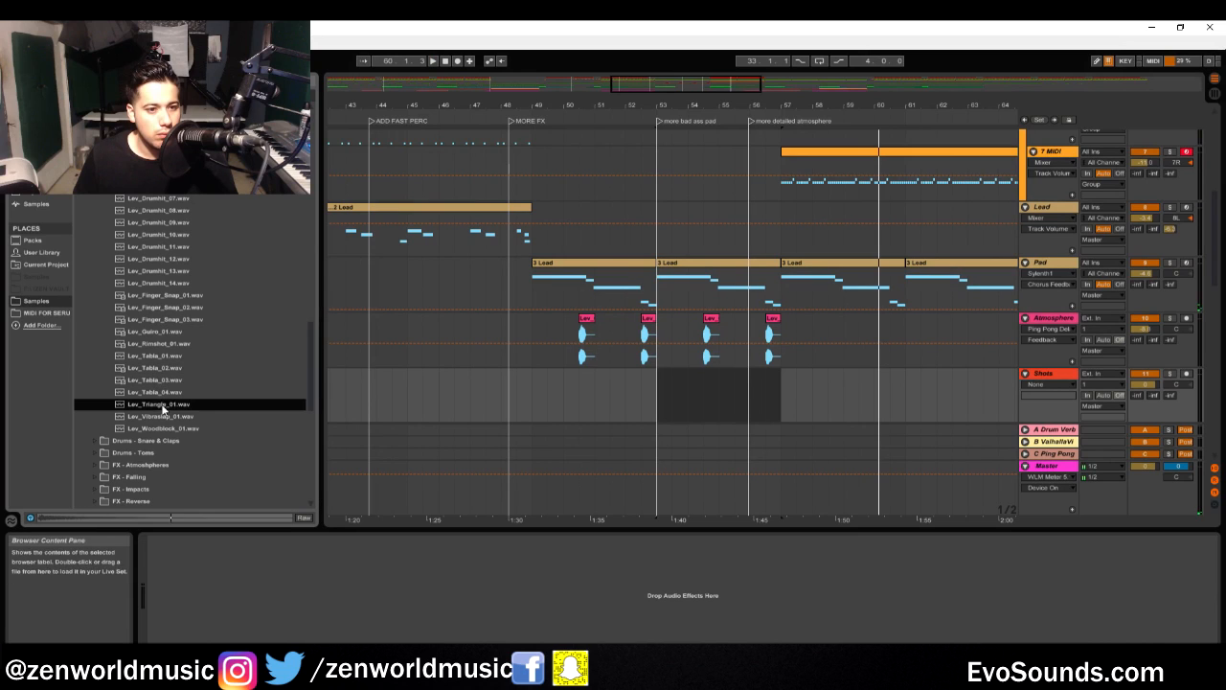
left_click(166, 393)
left_click(172, 419)
left_click(170, 428)
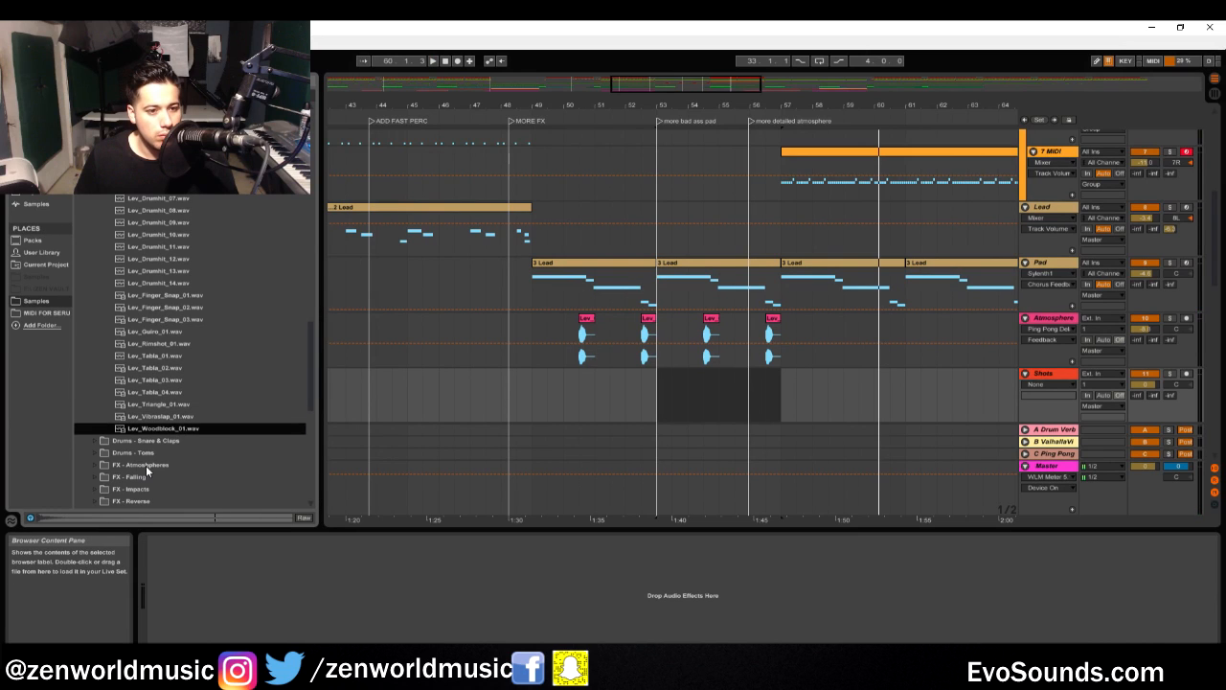
left_click_drag(168, 436, 673, 393)
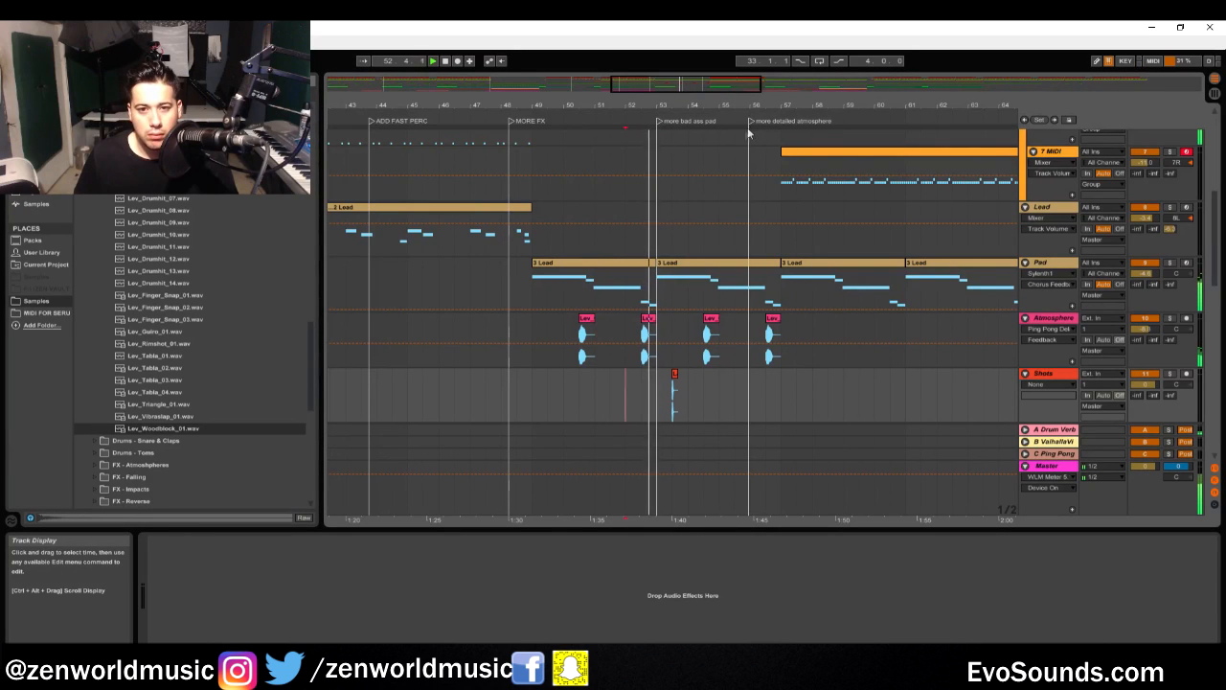
left_click_drag(739, 88, 725, 115)
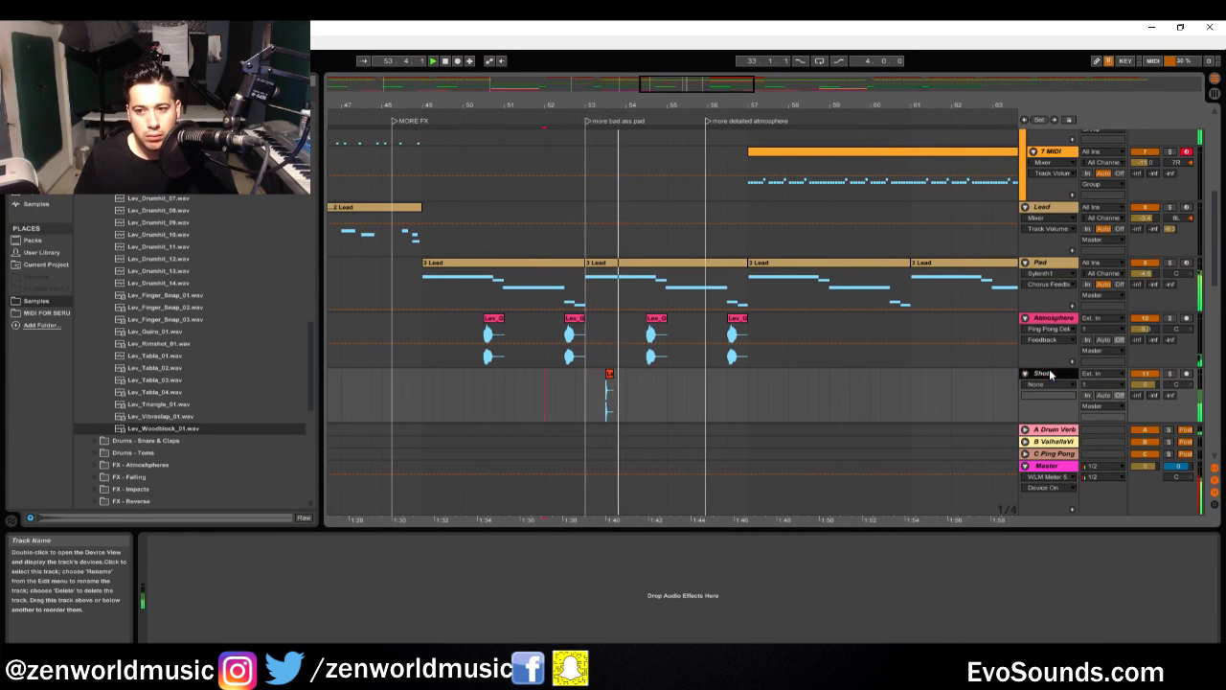
Group the Atmosphere and Shots tracks together
left_click(1054, 327)
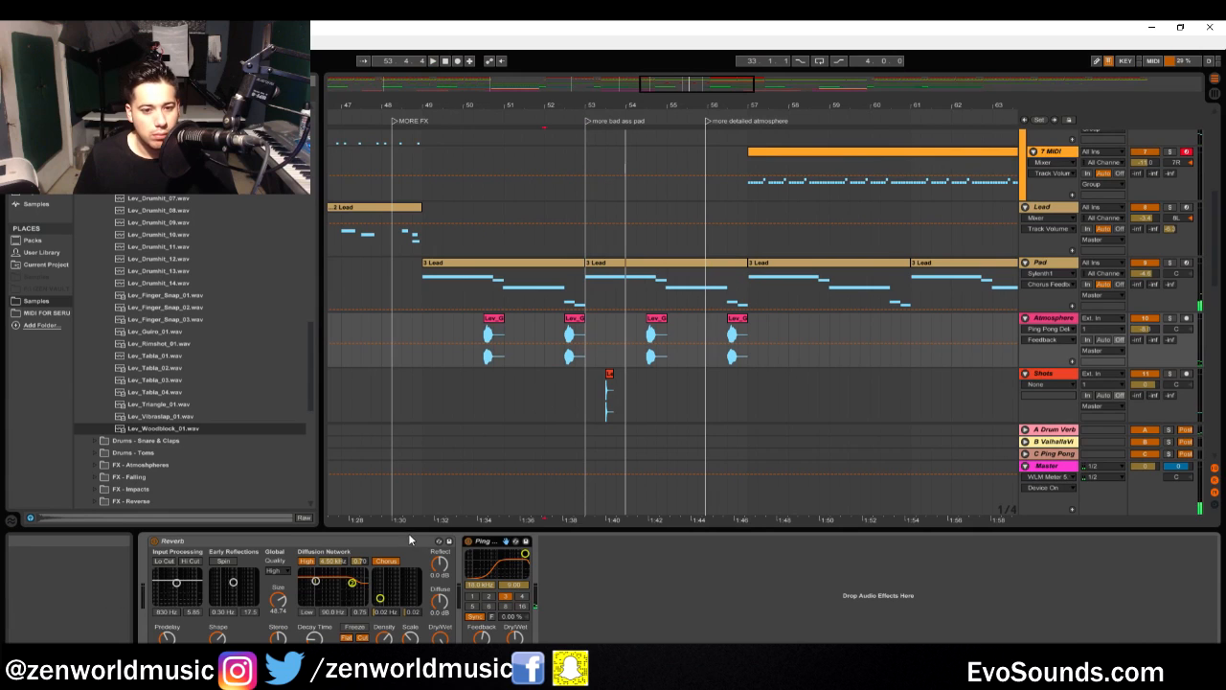
left_click(400, 538)
left_click(1059, 372)
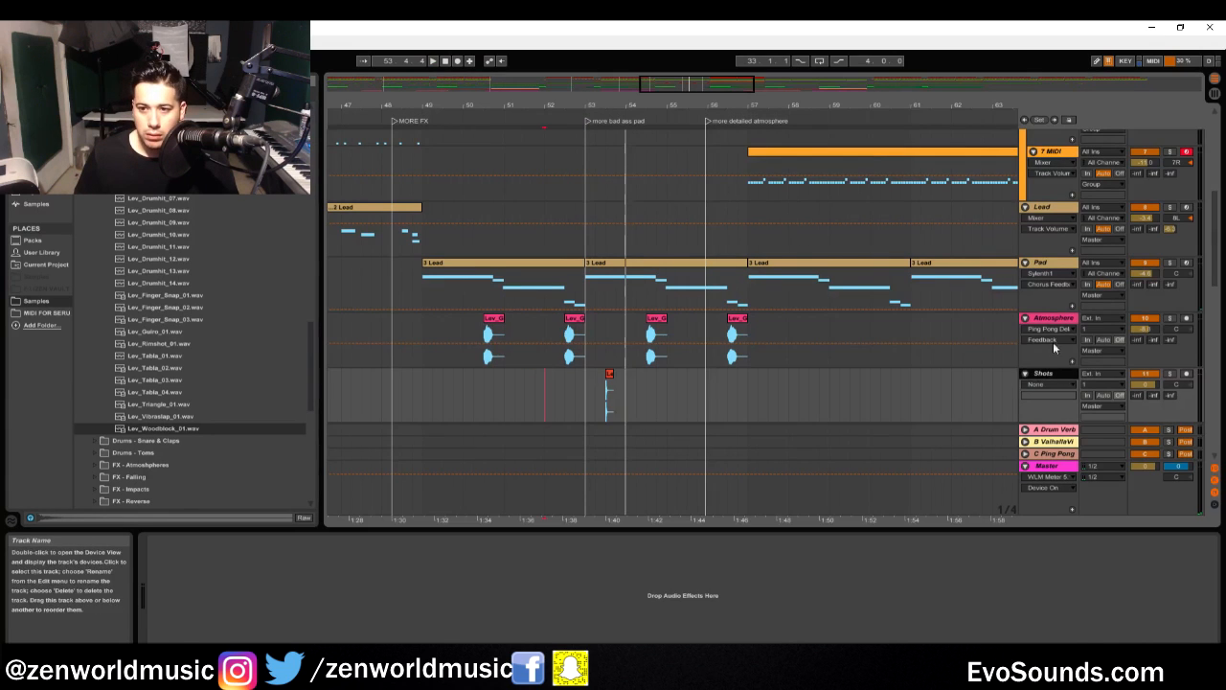
left_click(1055, 318, "shift")
key("ctrl+g")
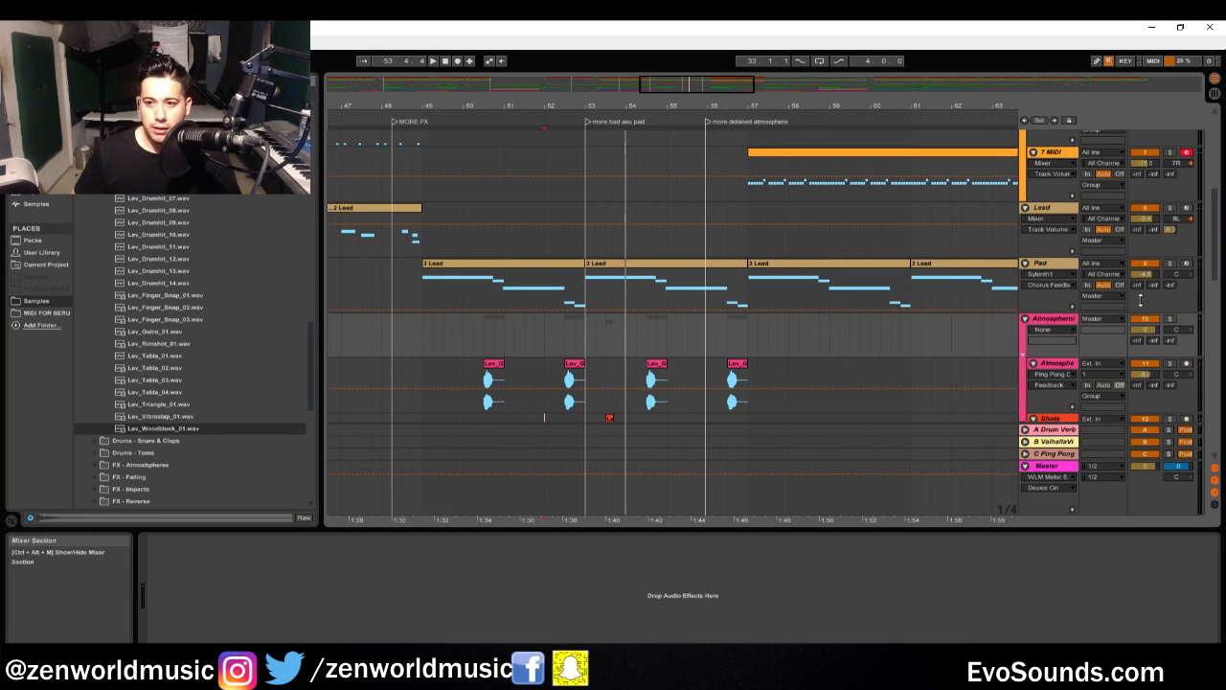
scroll(685, 376, "down", 3)
Move the Reverb and Ping Pong Delay from the Atmosphere track to the new group track and play back the result
left_click(959, 336)
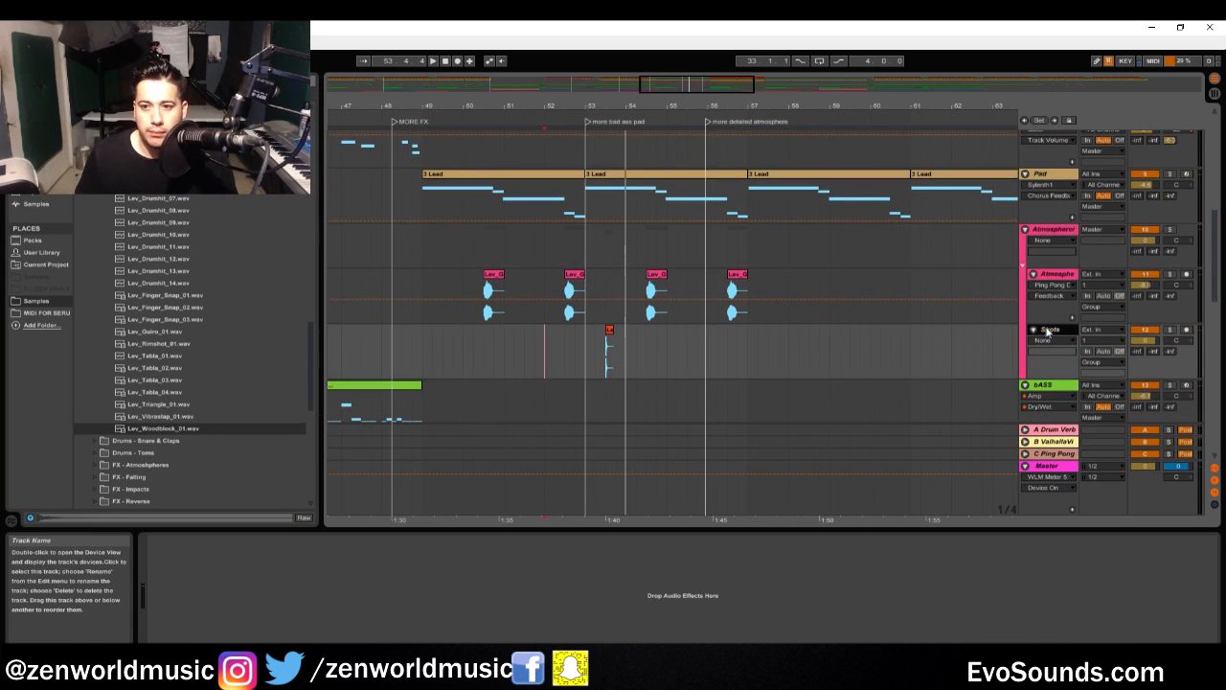
left_click(997, 278)
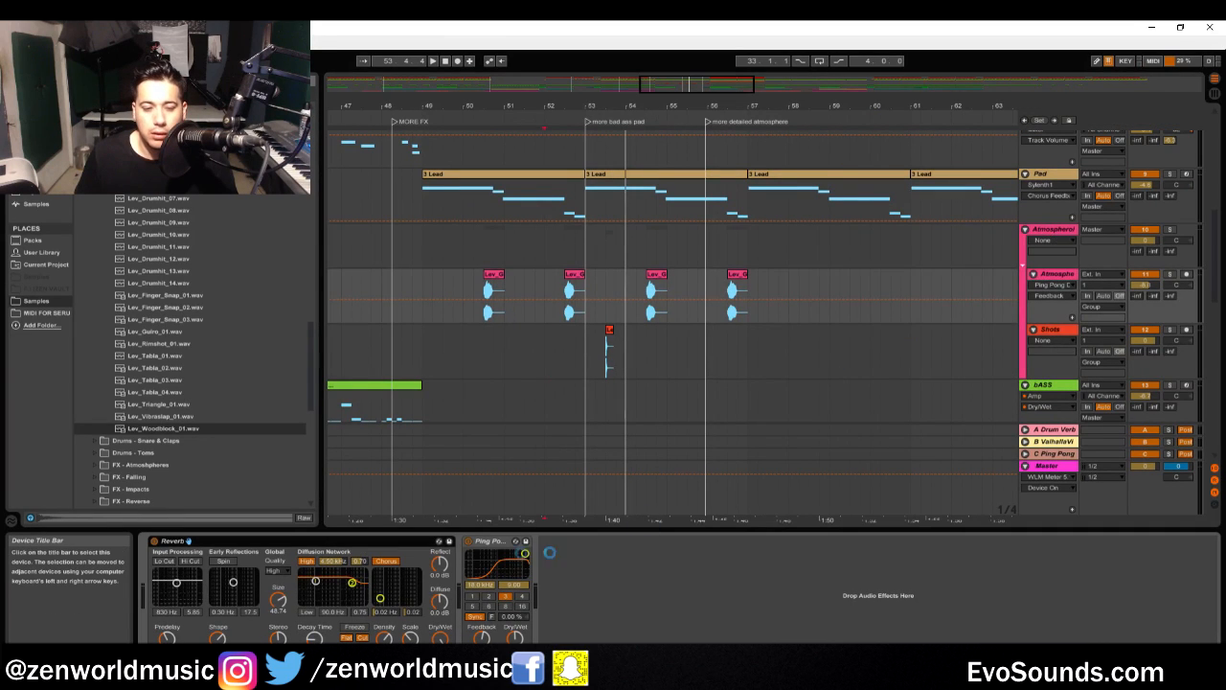
left_click_drag(291, 540, 1181, 319)
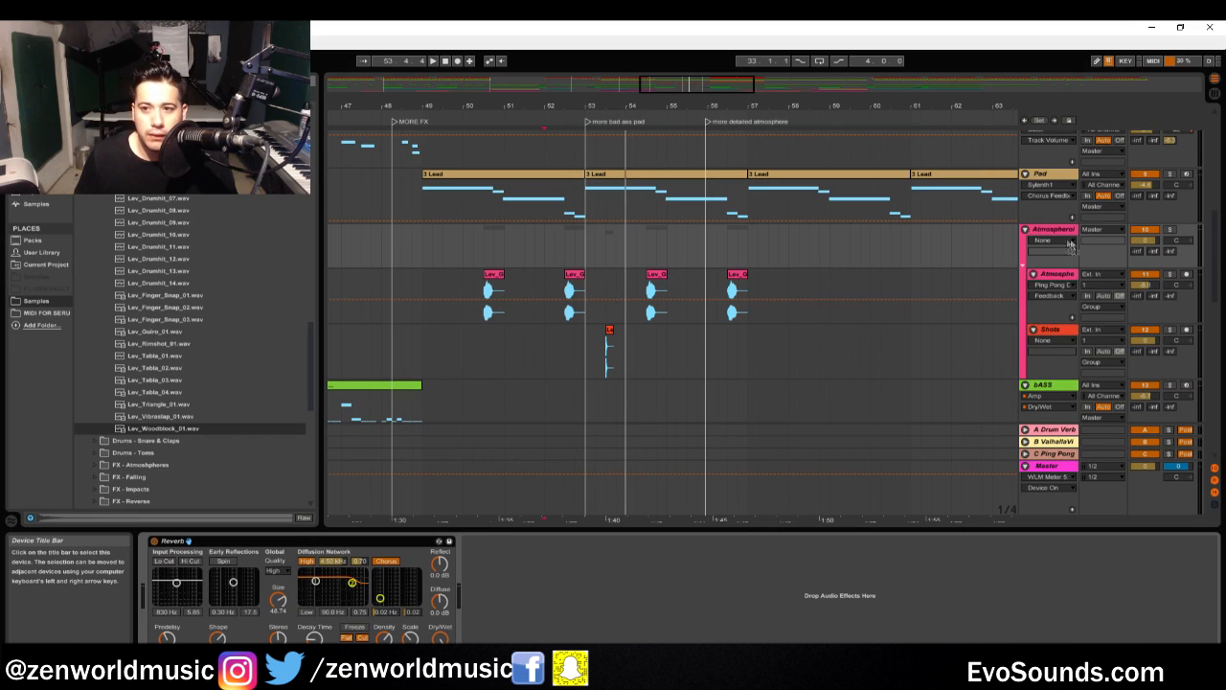
left_click(606, 370)
key("space")
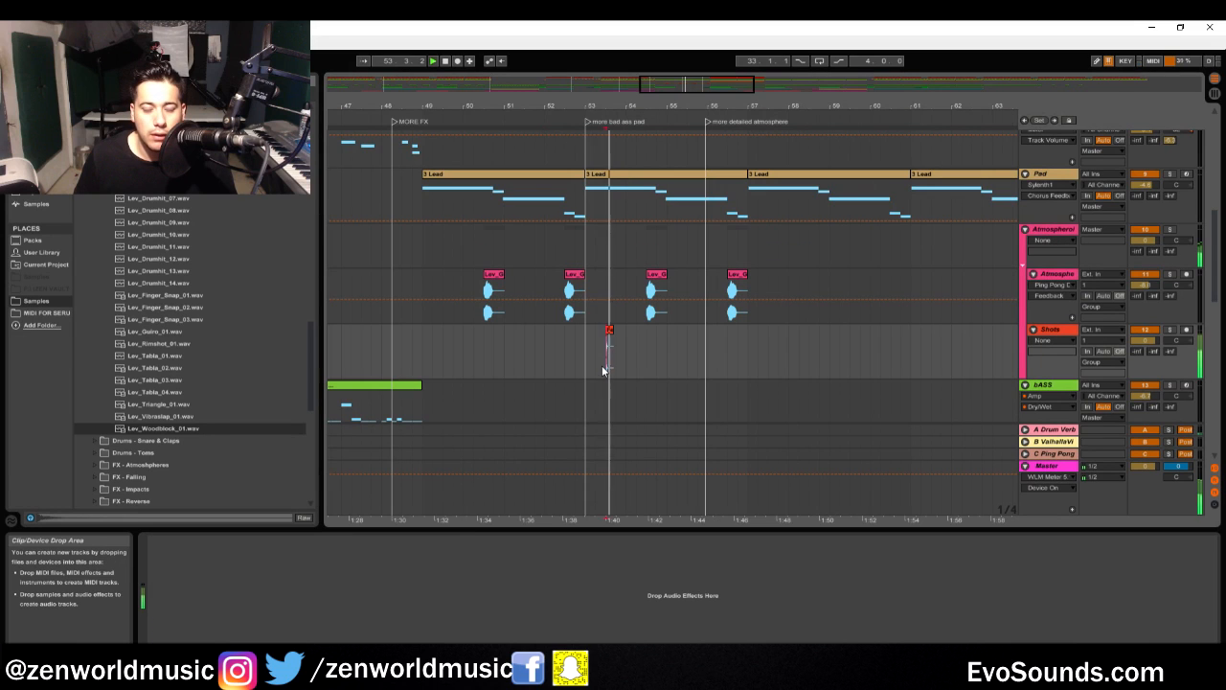
left_click(1053, 233)
left_click(1063, 285)
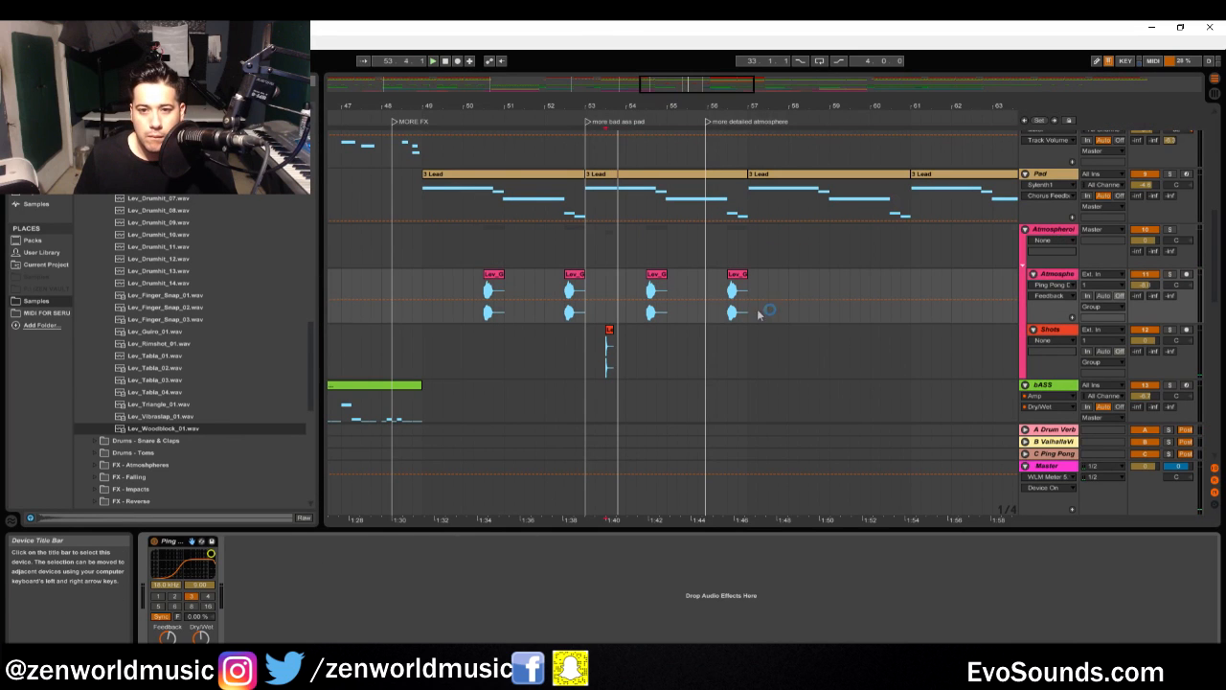
key("space")
left_click(402, 341)
key("space")
key("space")
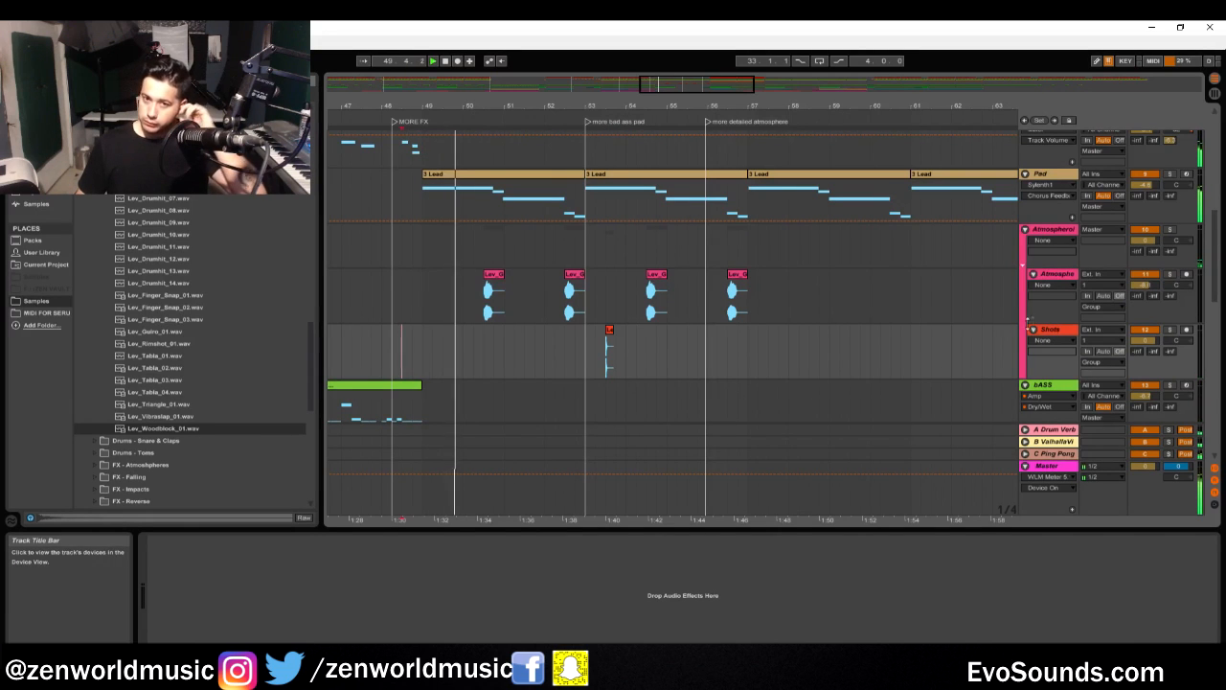
left_click(1063, 230)
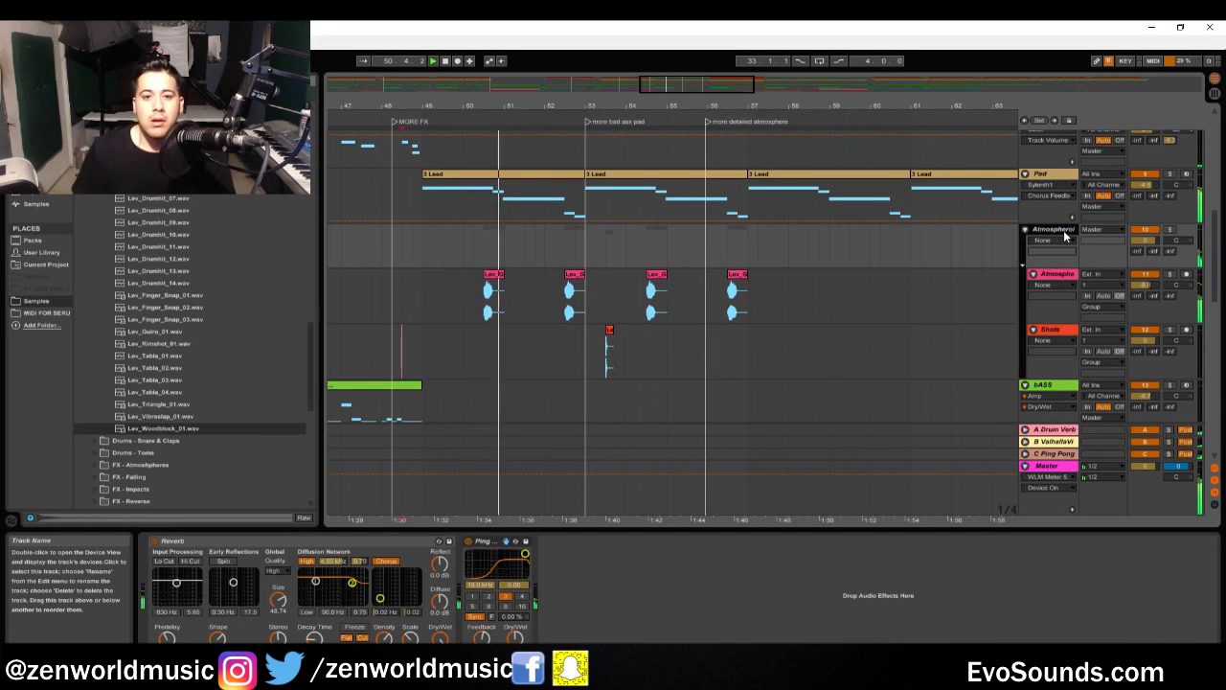
Recolor the group track containing Atmosphere and Shots to a light yellow-green
scroll(877, 414, "up", 1)
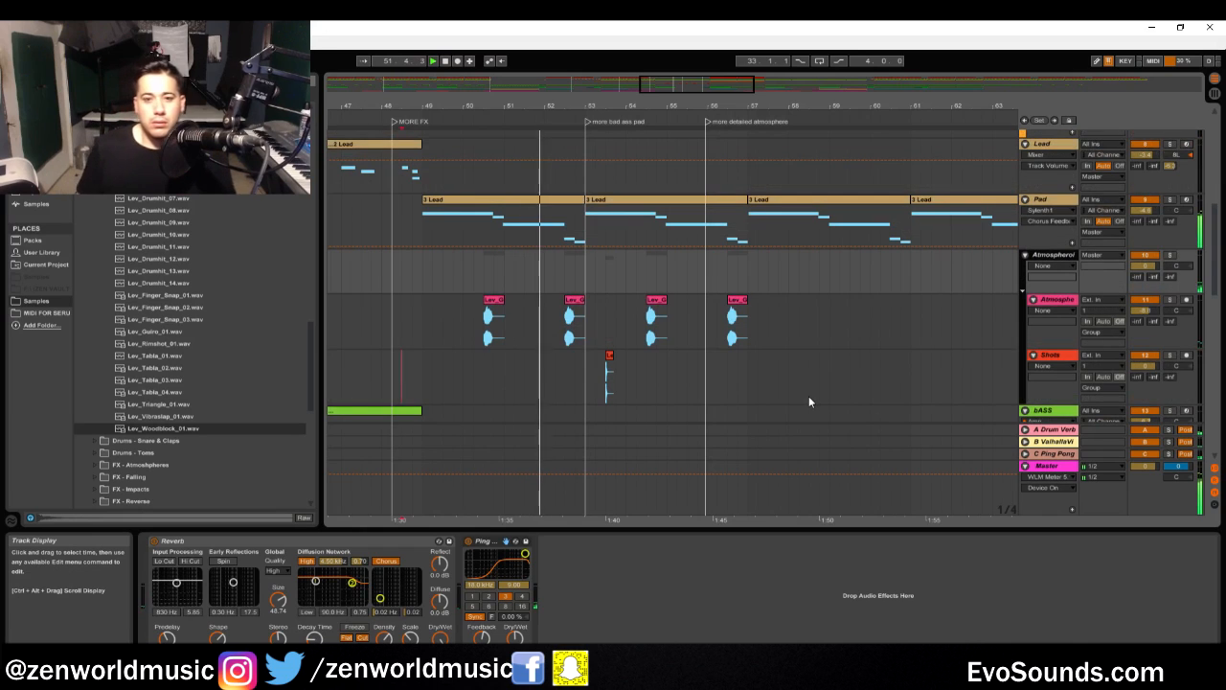
scroll(804, 396, "down", 4)
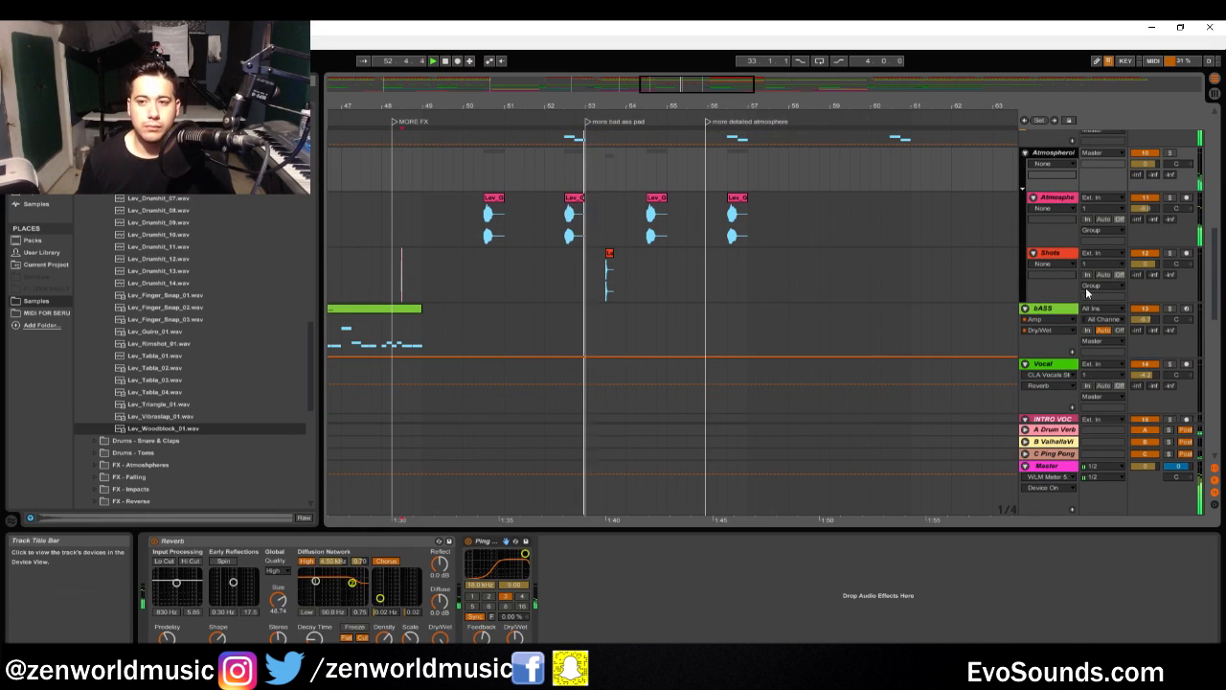
scroll(1080, 292, "up", 2)
right_click(1054, 191)
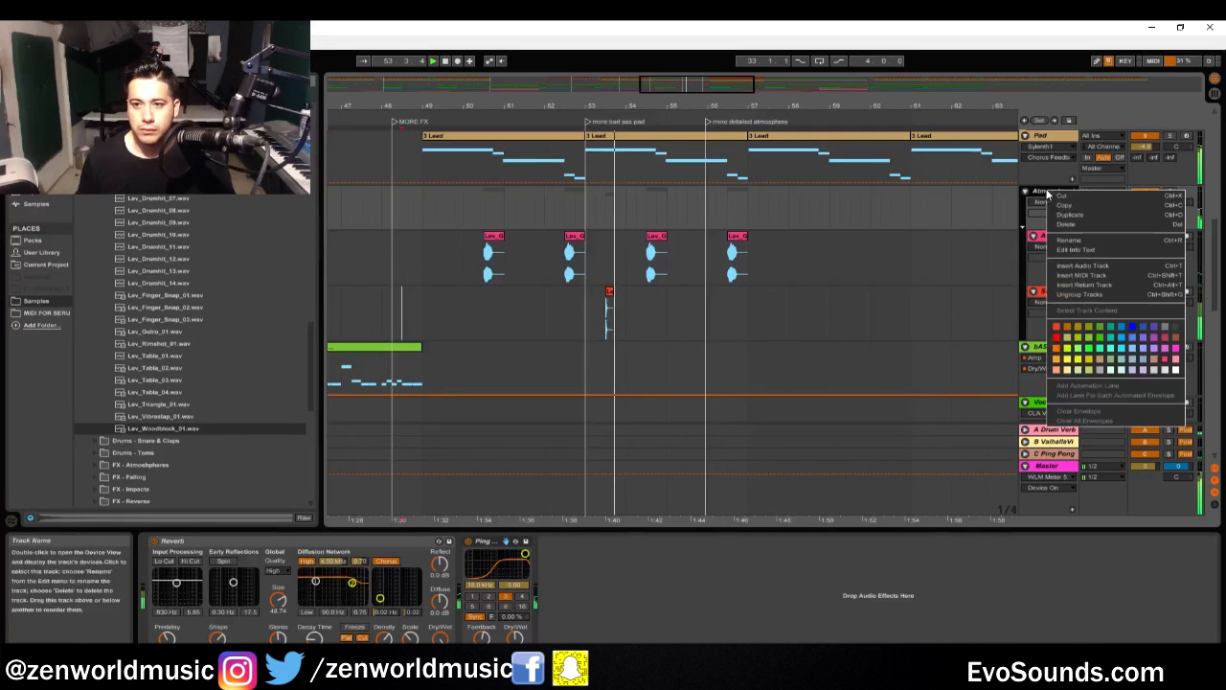
left_click(1078, 372)
Duplicate the woodblock clip on the Shots track, placing copies at the start of bar 55 and near the end of bar 58
left_click_drag(664, 312, 421, 314)
key("ctrl+d")
left_click(789, 305)
left_click_drag(852, 292, 821, 316)
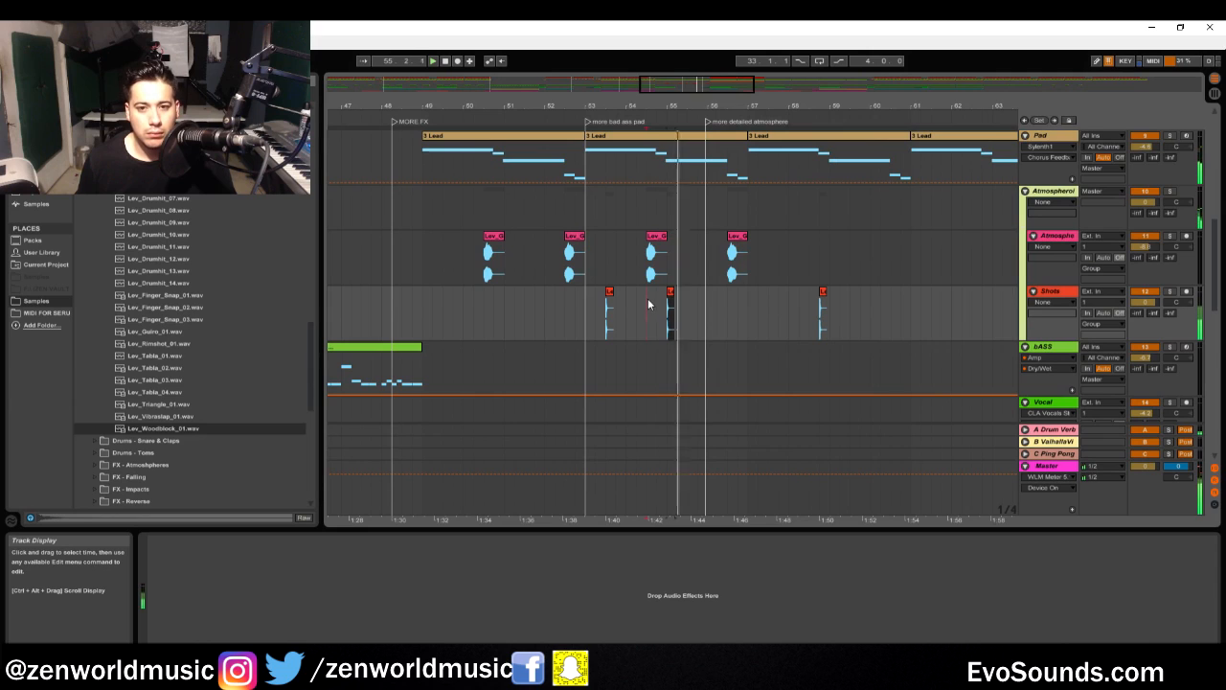
Move the second woodblock clip to near the end of bar 55 and repeat bars 53–56 of the Shots track up to bar 65
mouse_move(670, 305)
left_mouse_down()
mouse_move(702, 299)
mouse_move(448, 335)
left_mouse_up()
left_click(548, 314)
left_click(576, 315)
left_click_drag(583, 319, 707, 327)
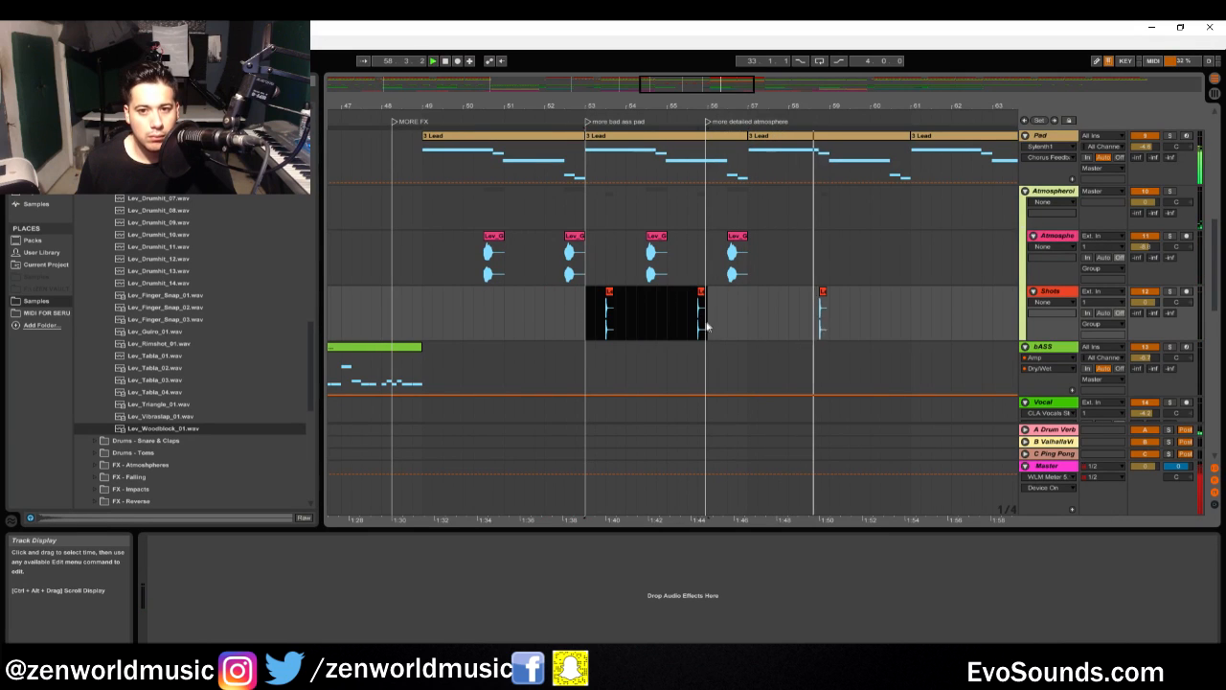
key("ctrl+d")
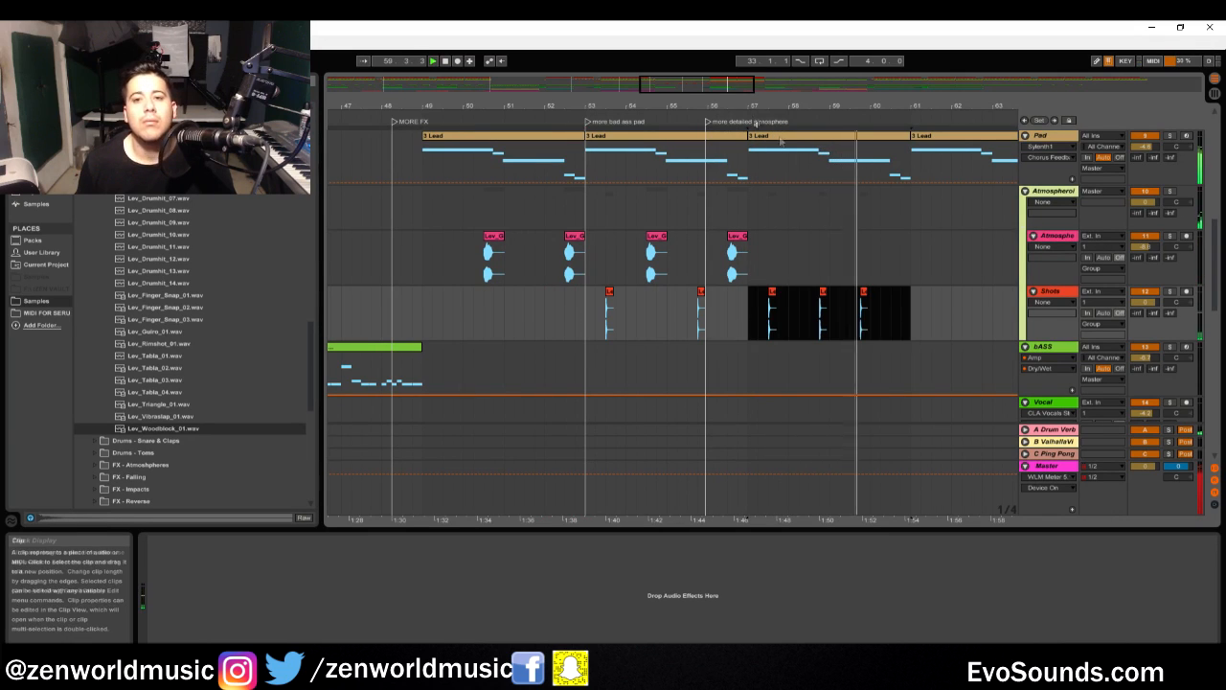
left_click_drag(730, 84, 747, 88)
key("ctrl+d")
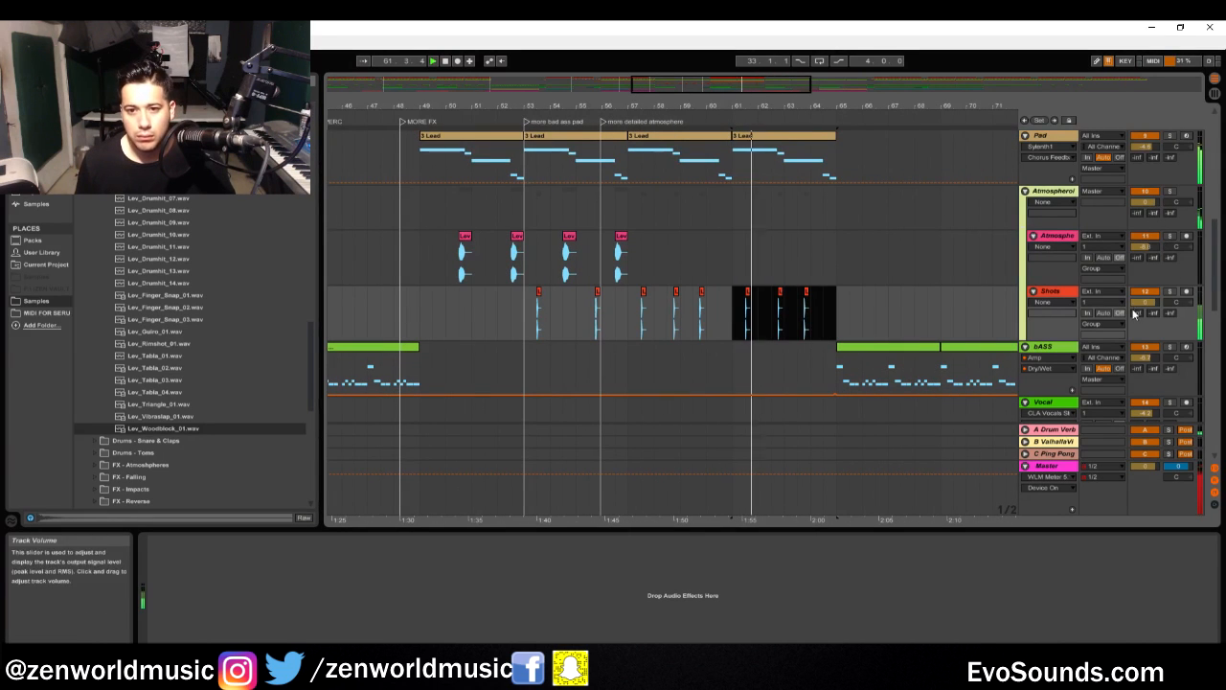
Check the Atmosphere group's effects and play back the section from about bar 61
left_click(1062, 191)
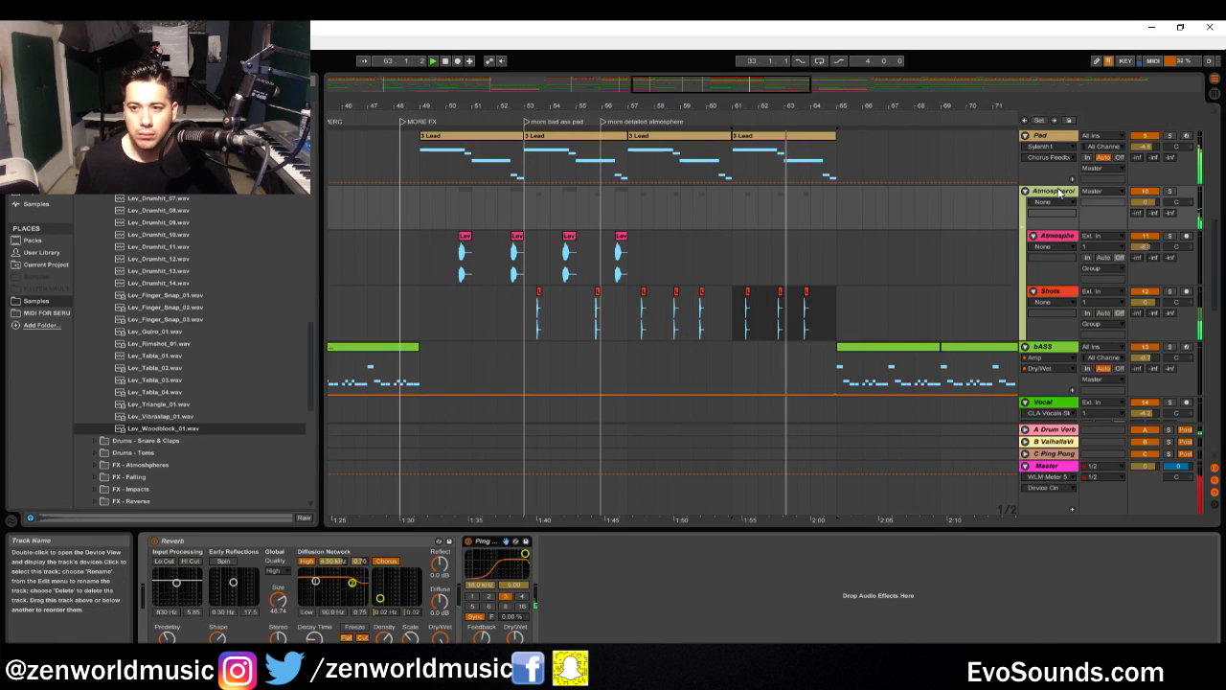
left_click(1170, 192)
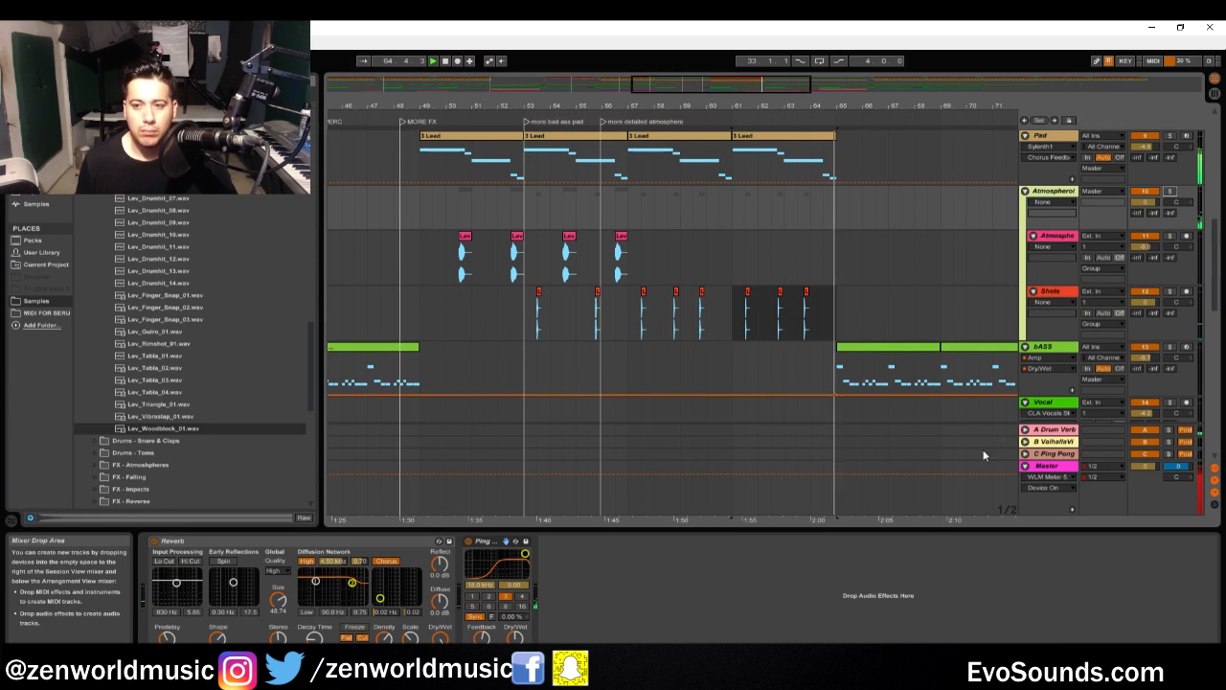
left_click_drag(770, 109, 719, 57)
scroll(758, 236, "up", 2)
left_click(646, 242)
key("space")
key("space")
Inspect the Pad's last clip and its Sylenth1 effect settings while listening to the sound
double_click(677, 212)
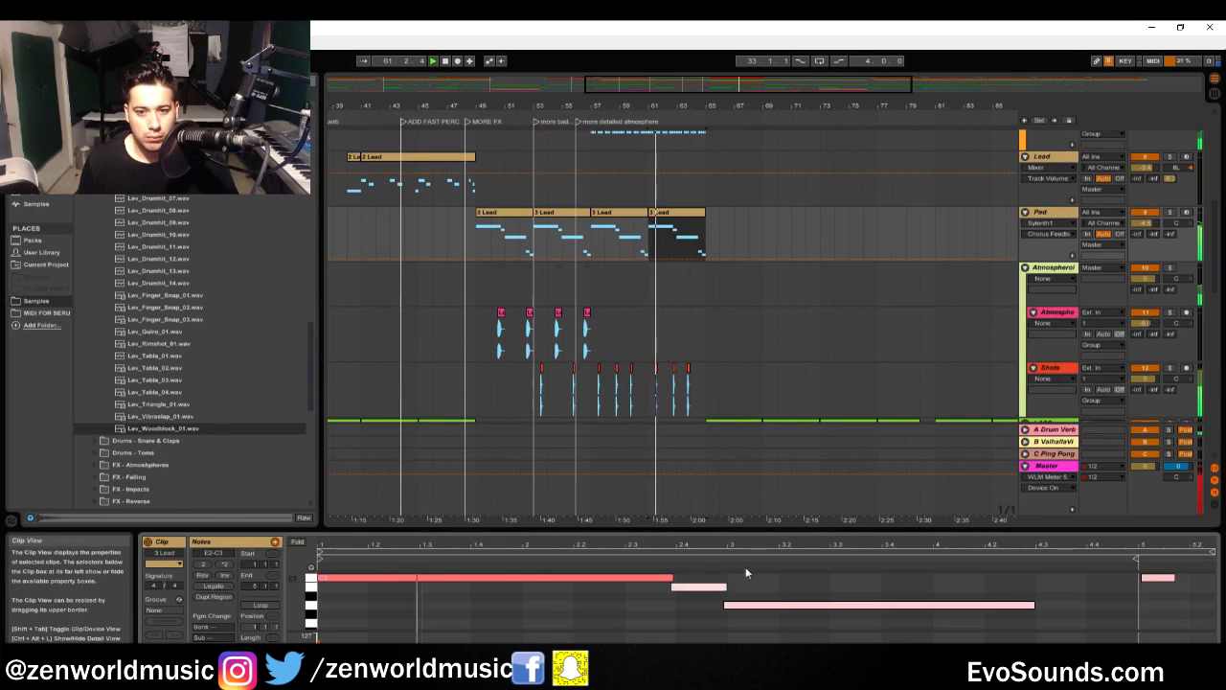
left_click(1051, 211)
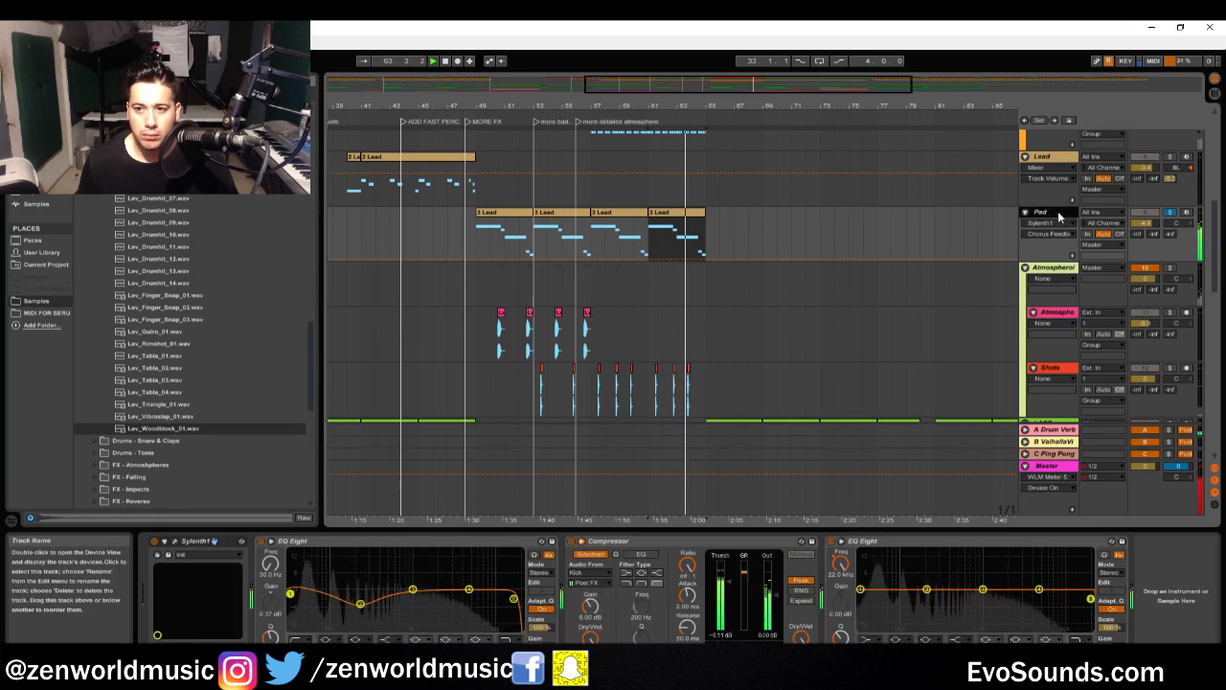
left_click(175, 541)
left_click(439, 260)
left_click(442, 269)
left_click(445, 279)
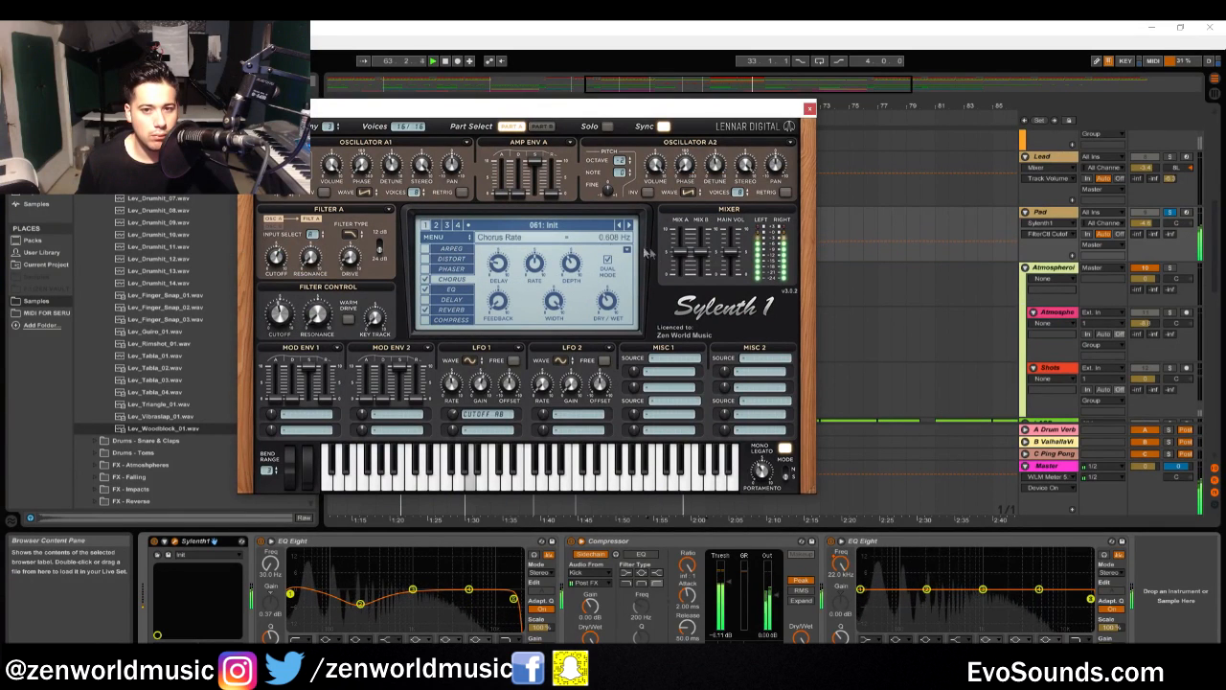
left_click(810, 108)
Lower the Pad compressor's threshold to -11.2 dB, then play back and turn off the Pad's solo
left_click_drag(729, 581, 730, 592)
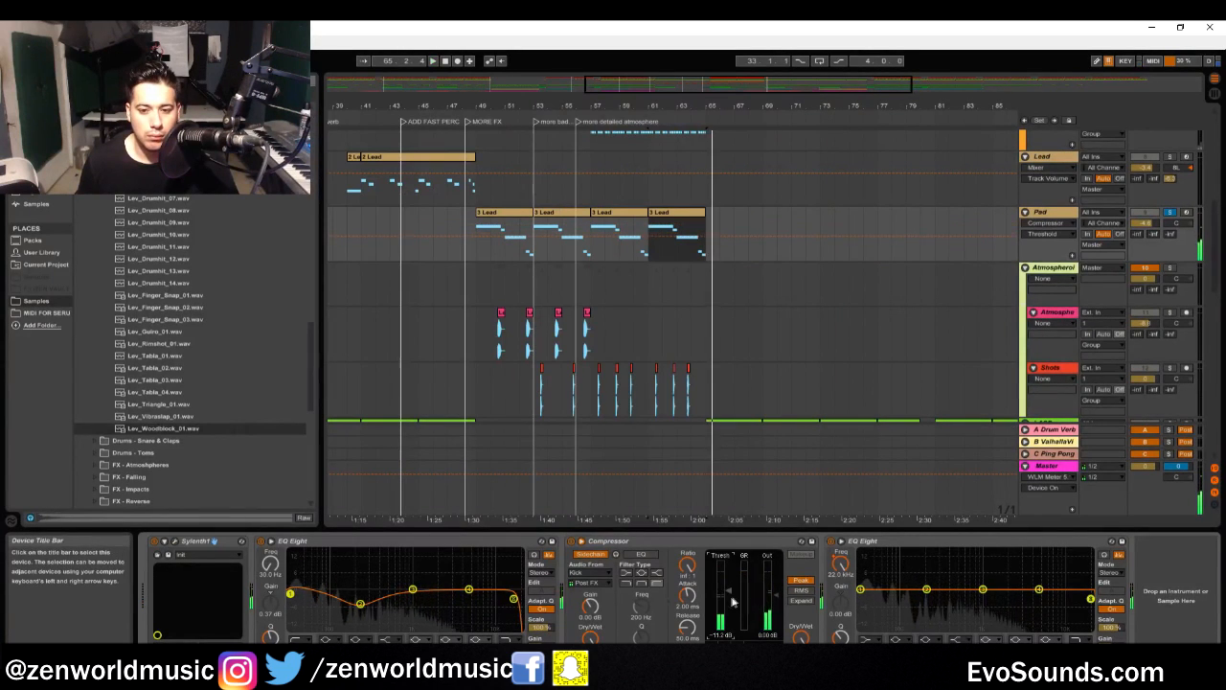
key("space")
key("space")
left_click(1170, 212)
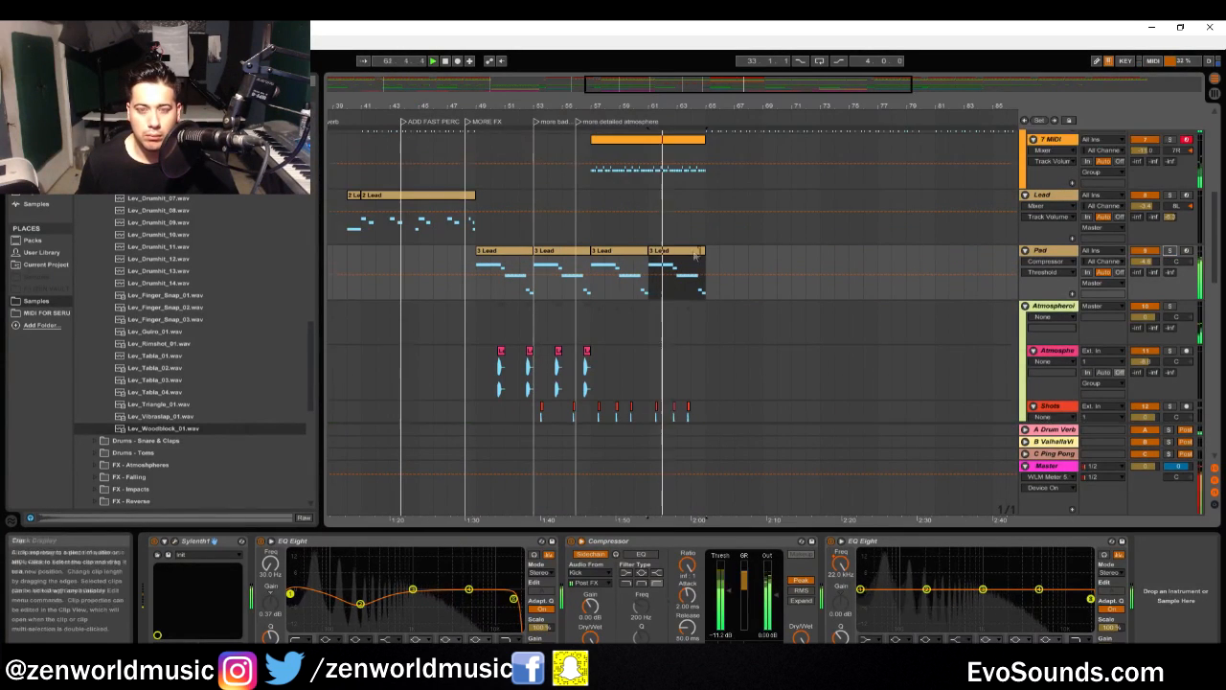
Set the Pad's volume to -6.3 dB and the frequency of its first EQ Eight's low band to 43.2 Hz
key("Tab")
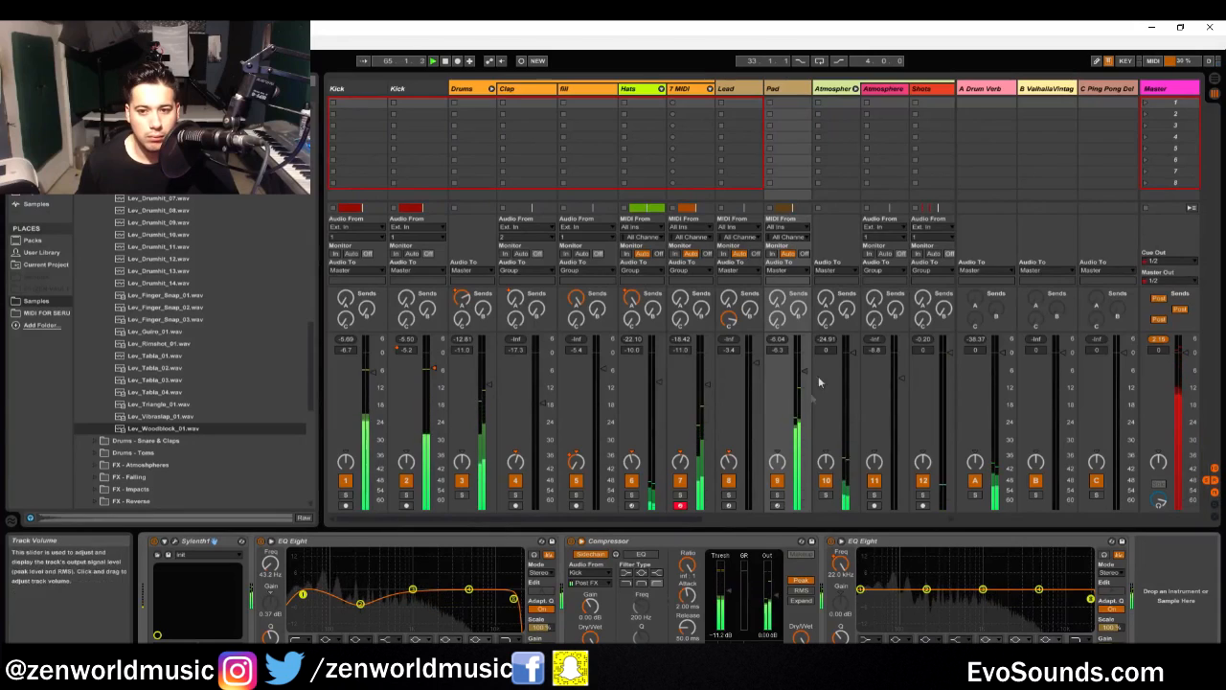
key("Tab")
scroll(832, 358, "down", 2)
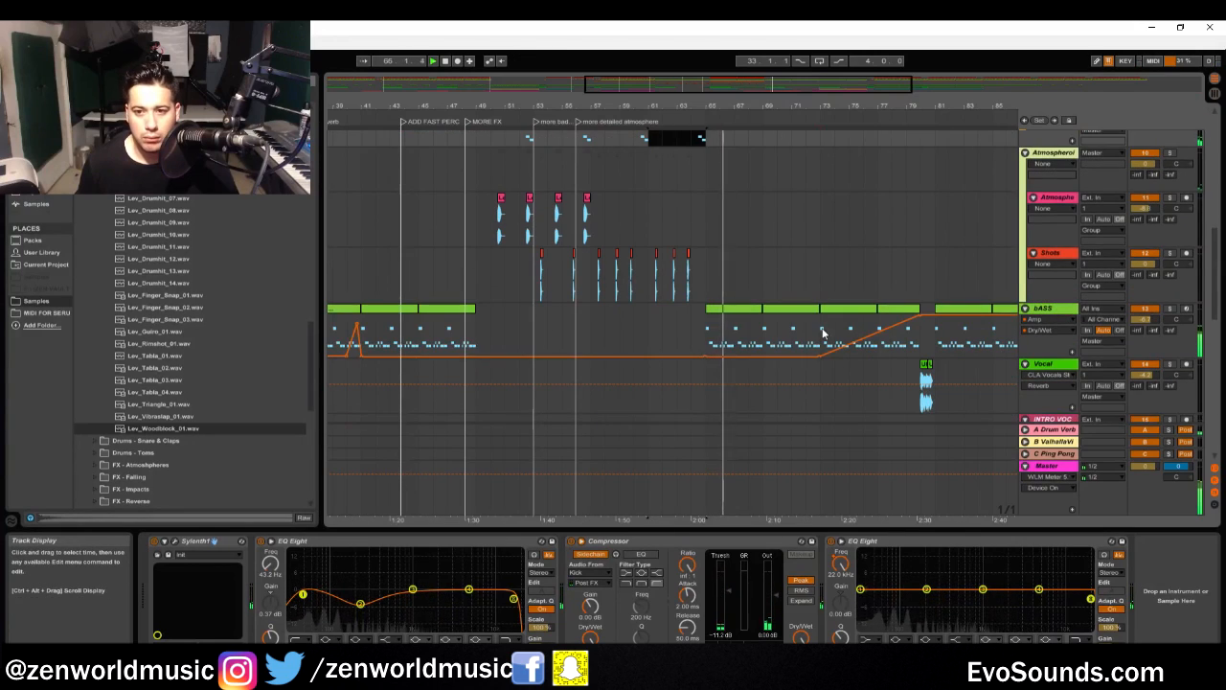
Look over the bass and upper tracks and play back the end of the breakdown before bar 65
left_click(821, 328)
scroll(878, 357, "up", 3)
scroll(877, 362, "up", 3)
scroll(840, 265, "down", 2)
scroll(794, 253, "up", 5)
left_click(677, 210)
key("space")
key("space")
Play back the layered kicks from bar 57 and compare the two Kick tracks by soloing them
left_click(697, 199)
scroll(717, 200, "up", 2)
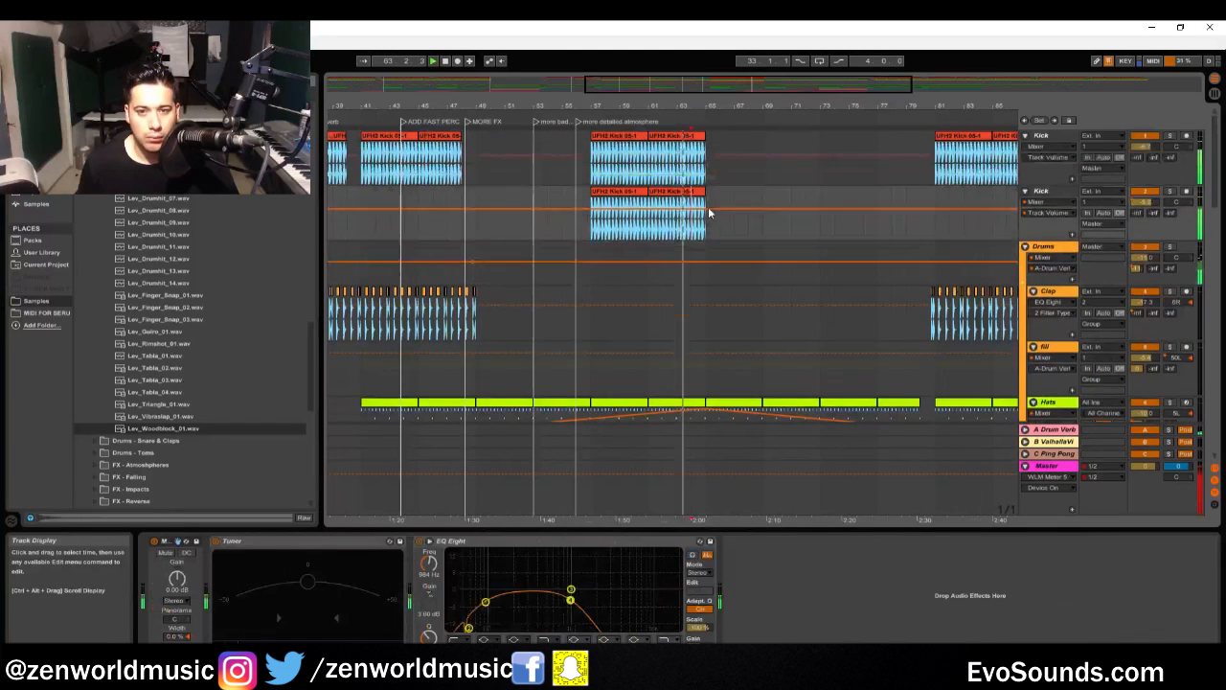
left_click_drag(832, 84, 832, 106)
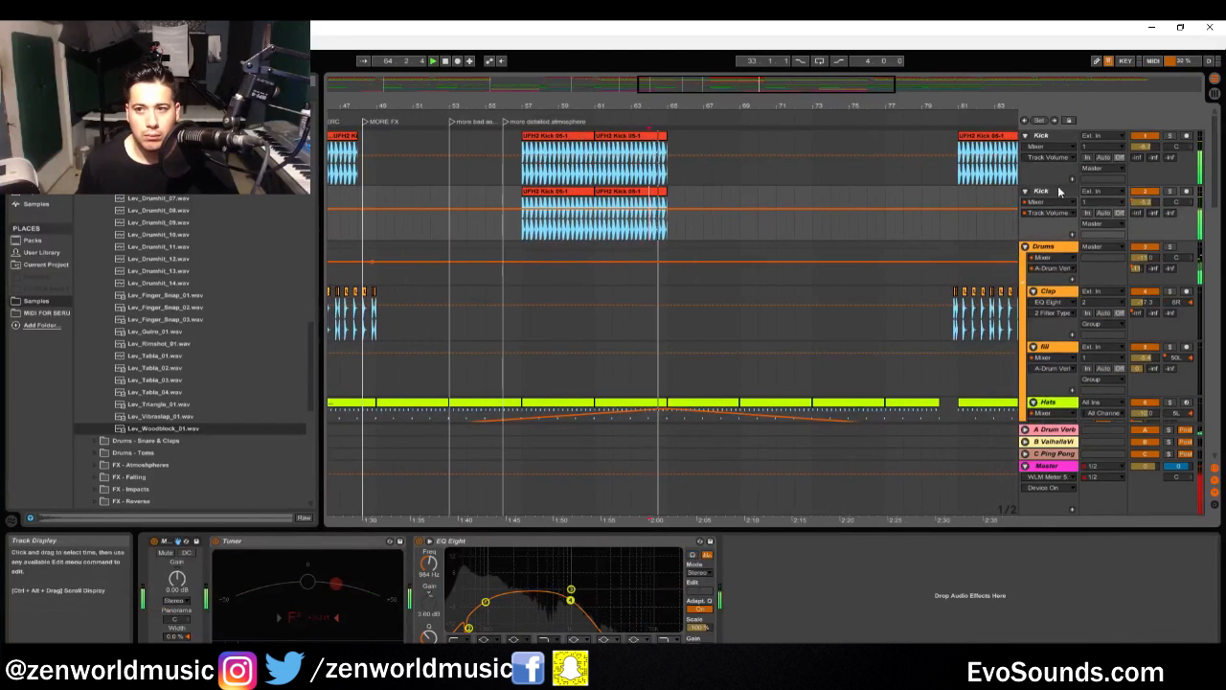
key("space")
left_click(579, 192)
key("space")
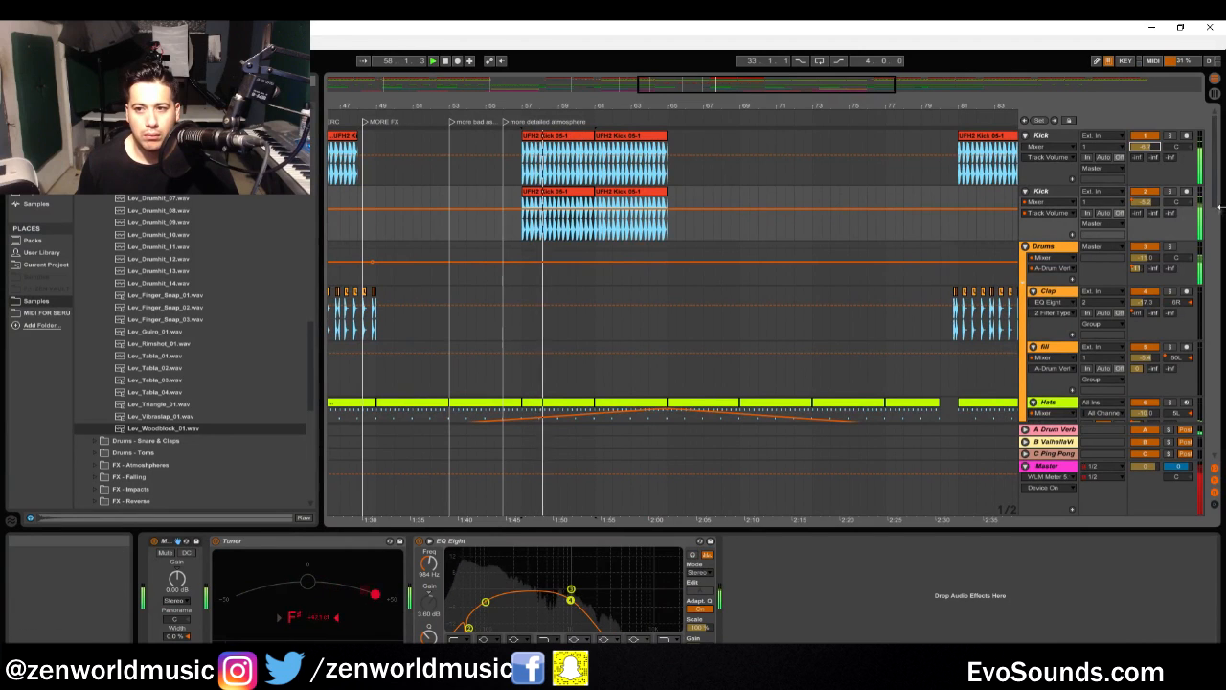
left_click(1170, 192)
left_click(1169, 136)
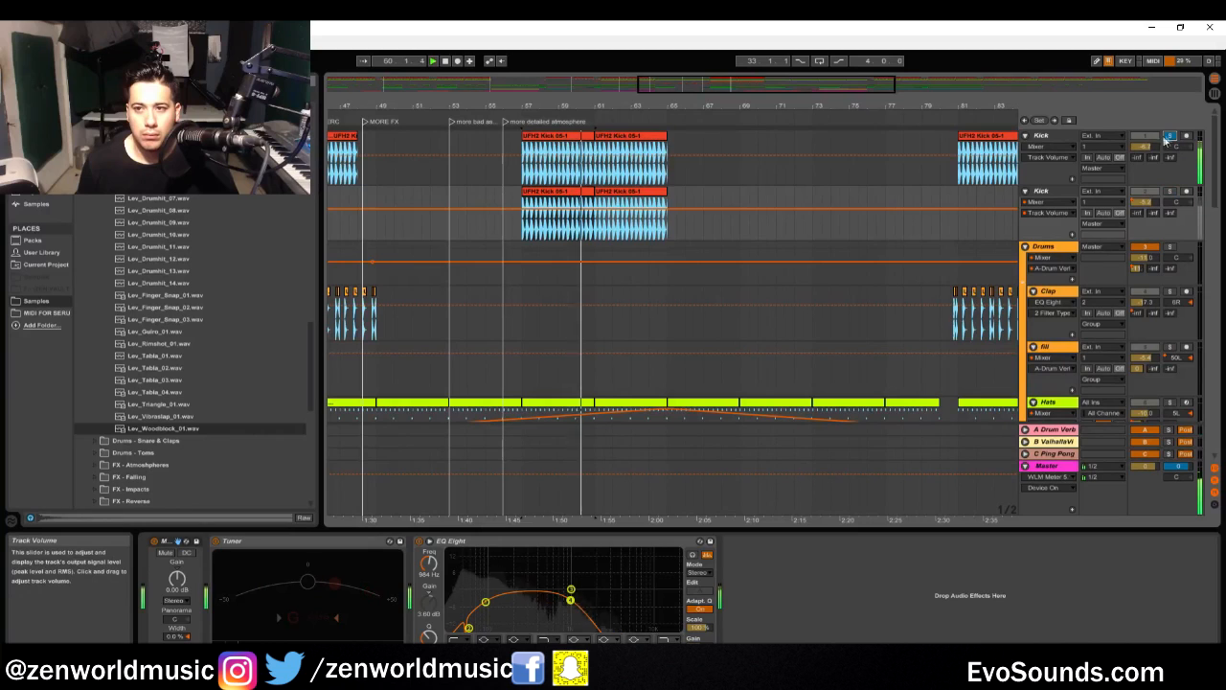
Lower the first Kick track's volume automation between bars 57 and 65 and play back the change
left_click(522, 155)
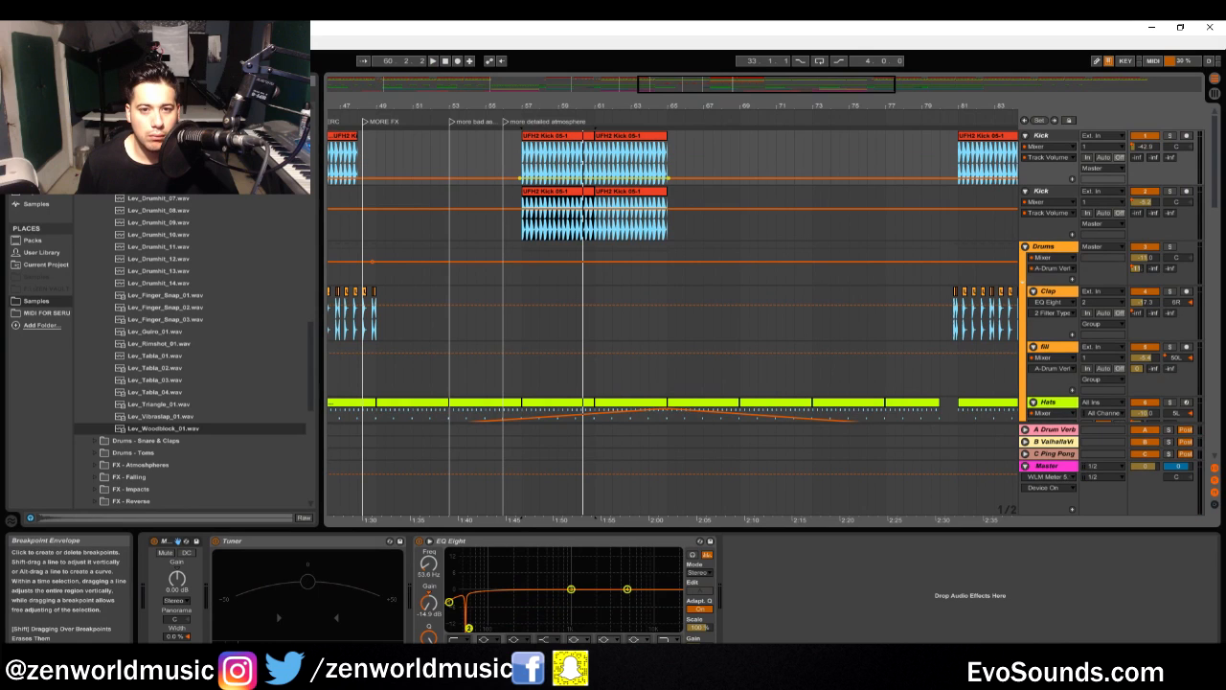
left_click_drag(611, 173, 588, 163)
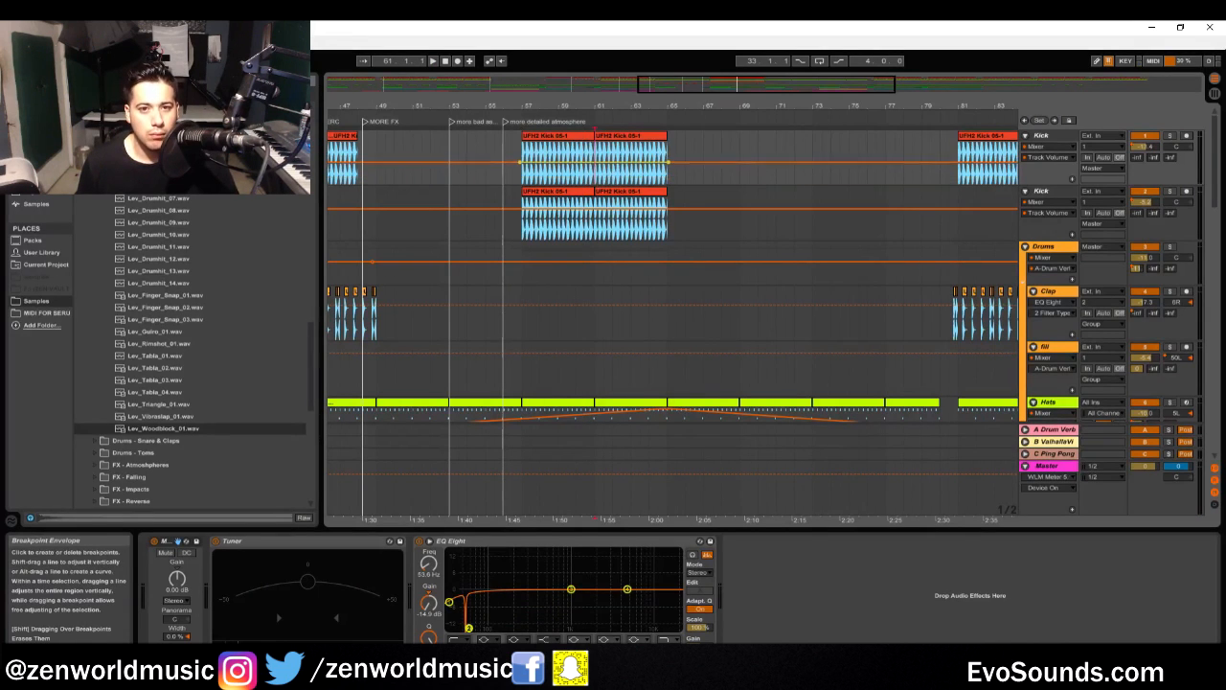
left_click_drag(588, 159, 588, 147)
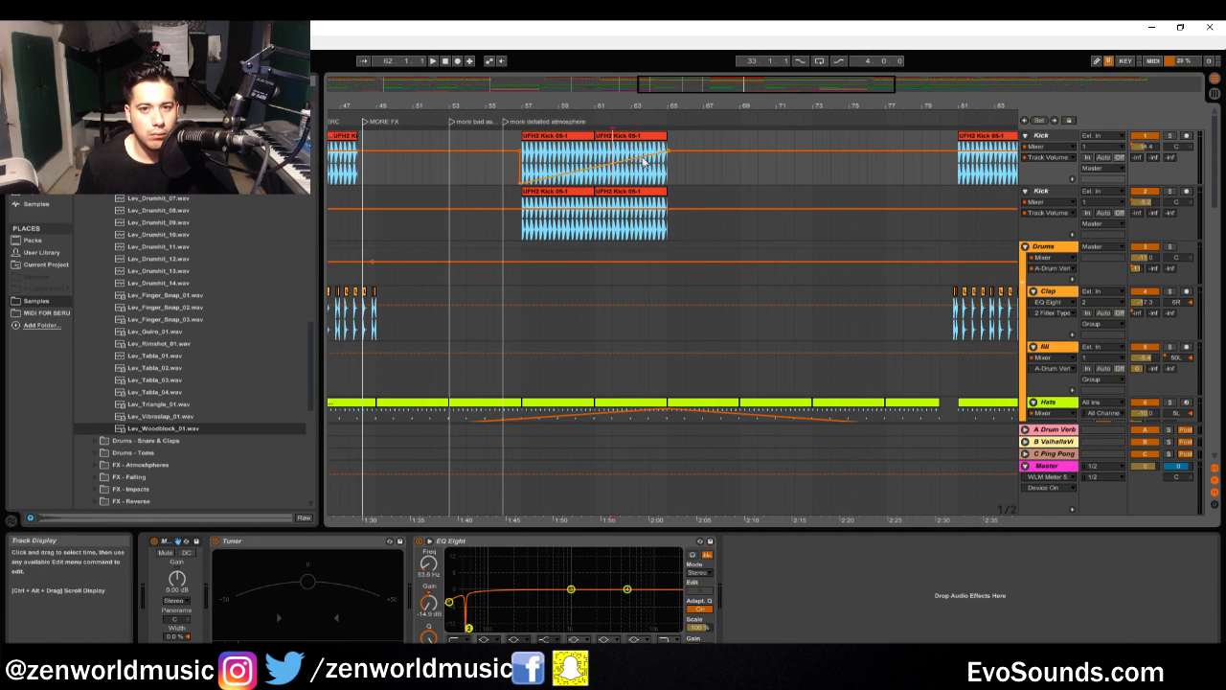
key("space")
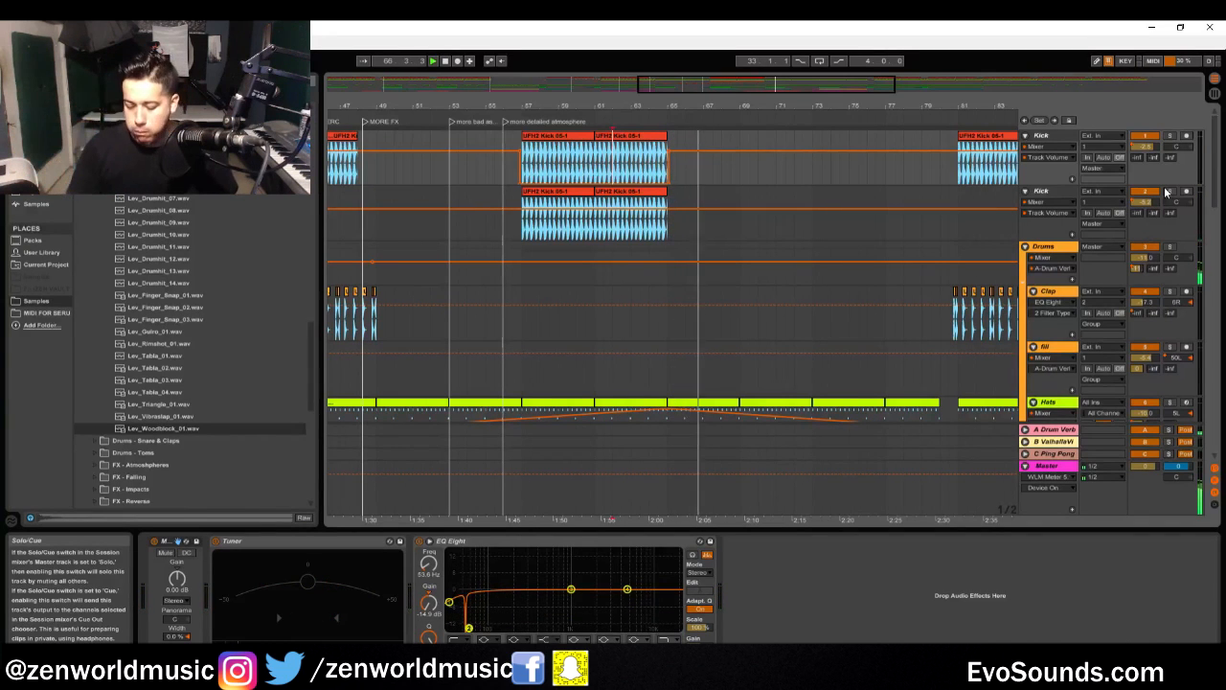
Duplicate the Shots clips of bars 57–64 to bar 65 and delete the copied hits near the ends of bars 66 and 70
scroll(652, 239, "down", 10)
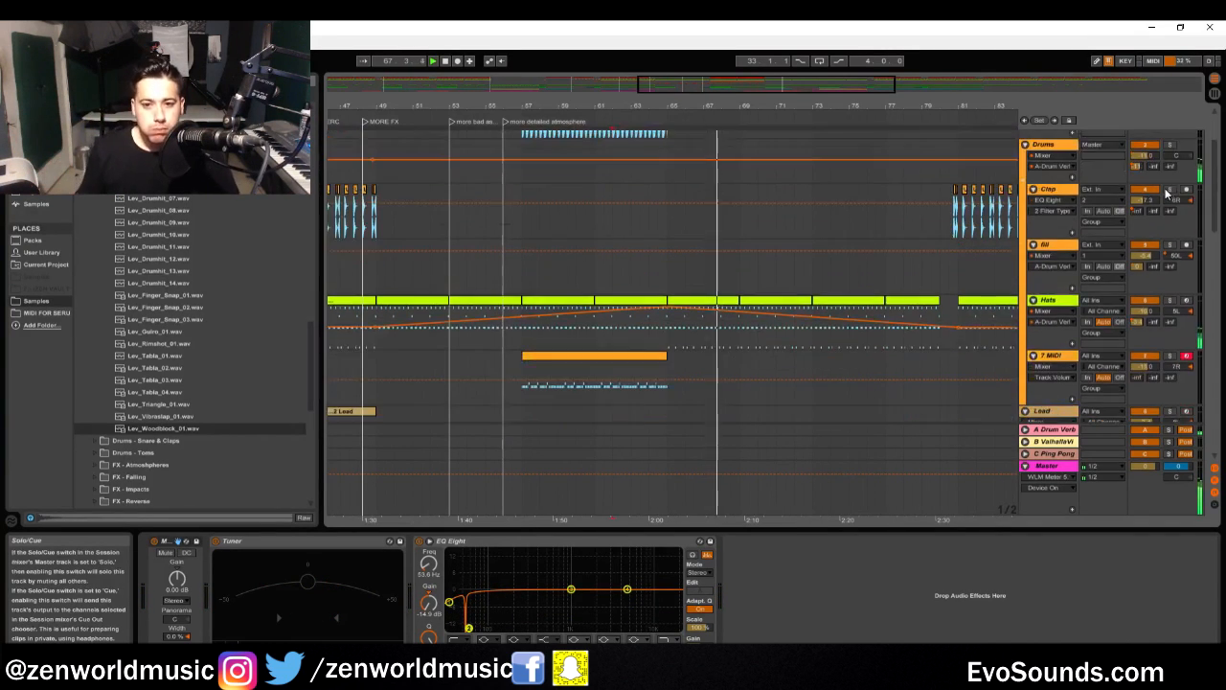
left_click_drag(670, 359, 521, 364)
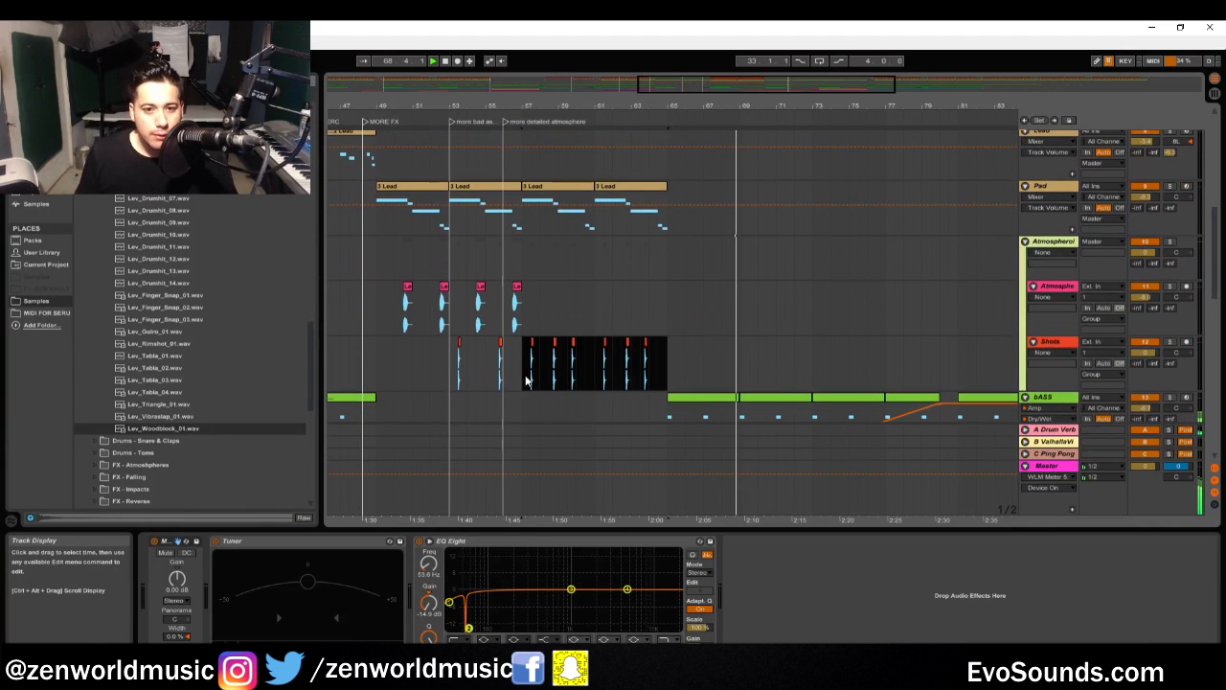
key("ctrl+d")
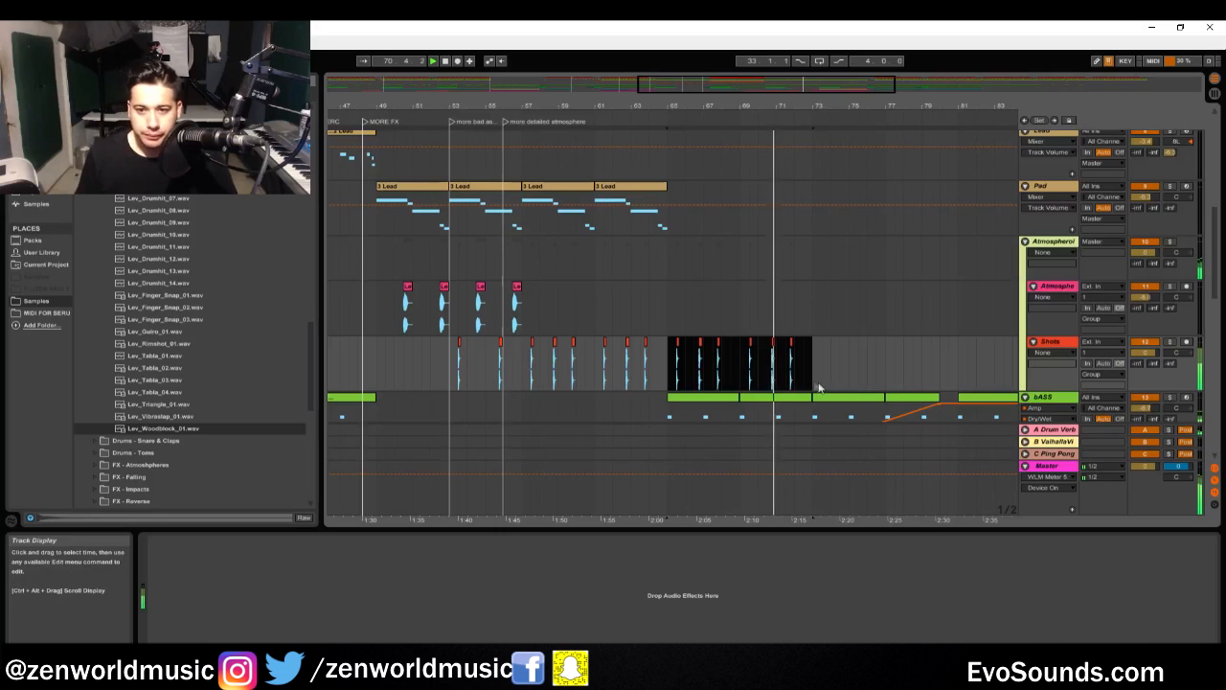
left_click(782, 353)
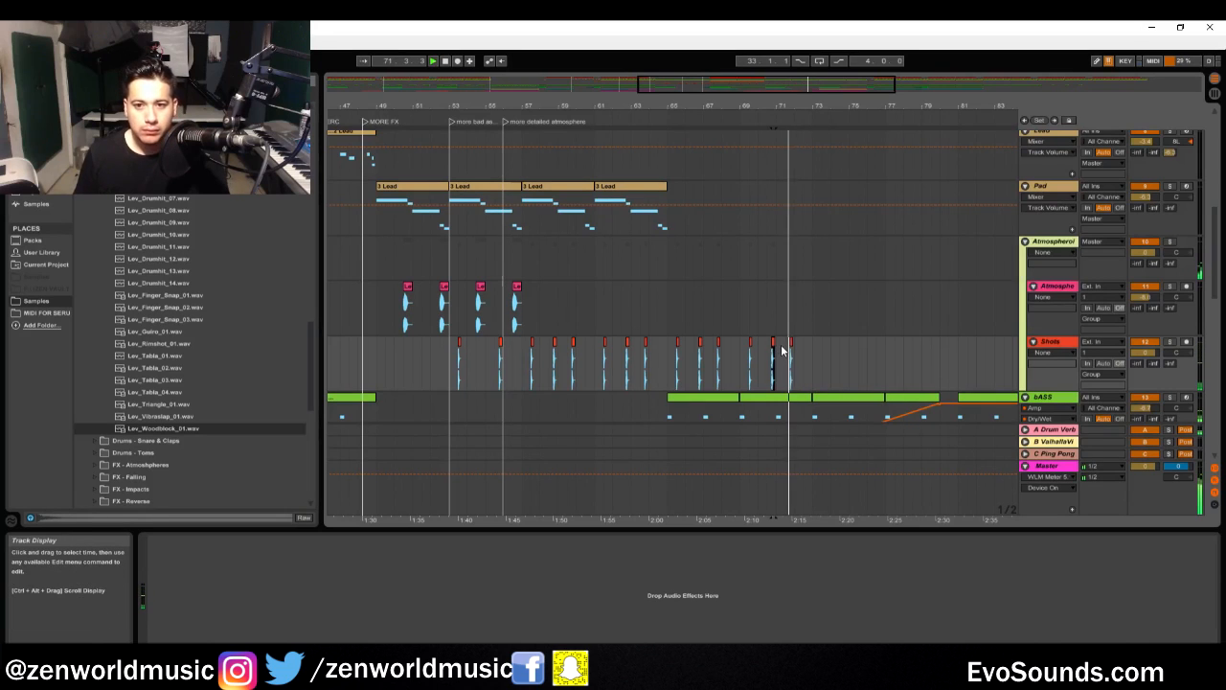
left_click(721, 350)
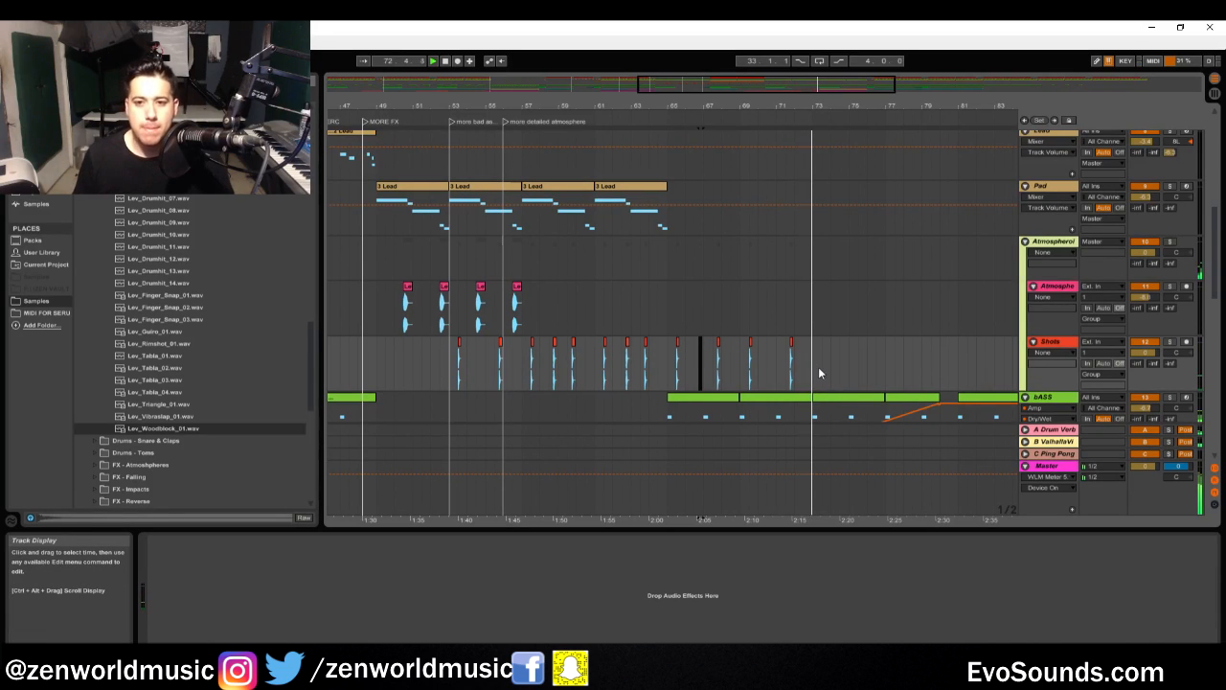
Duplicate the Shots pattern of bars 65–72 to bar 73 and play back from about bar 79
left_click_drag(816, 373, 684, 394)
key("ctrl+d")
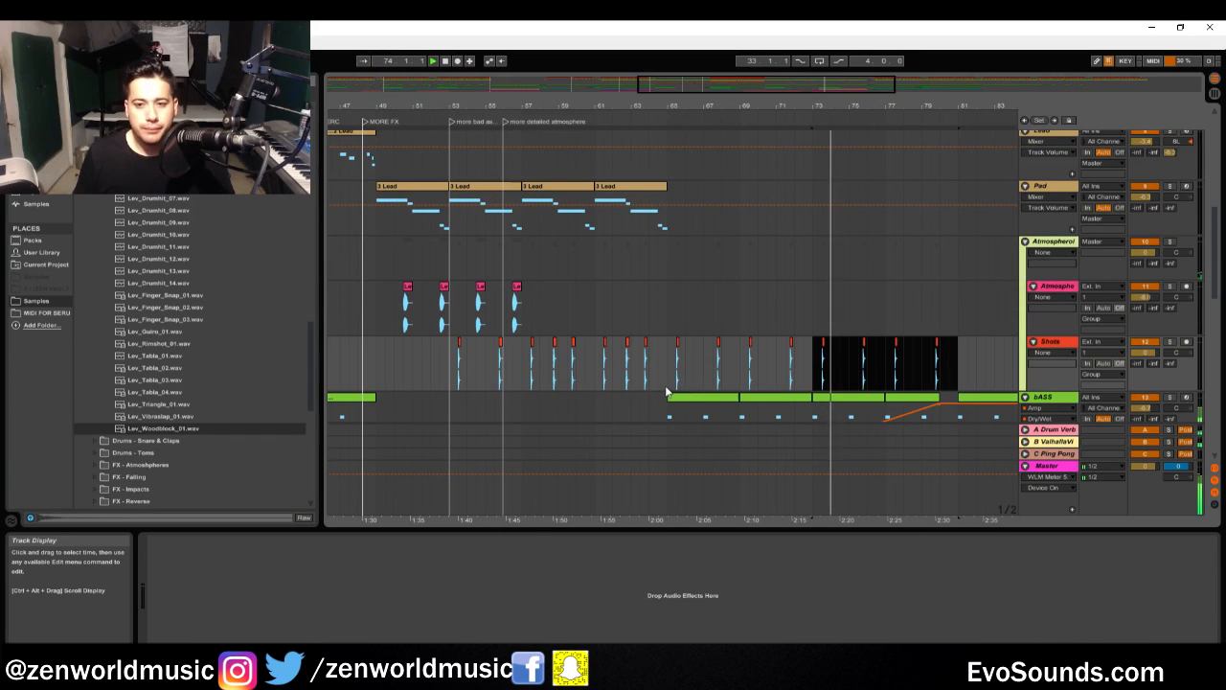
left_click(913, 376)
left_click_drag(826, 87, 855, 87)
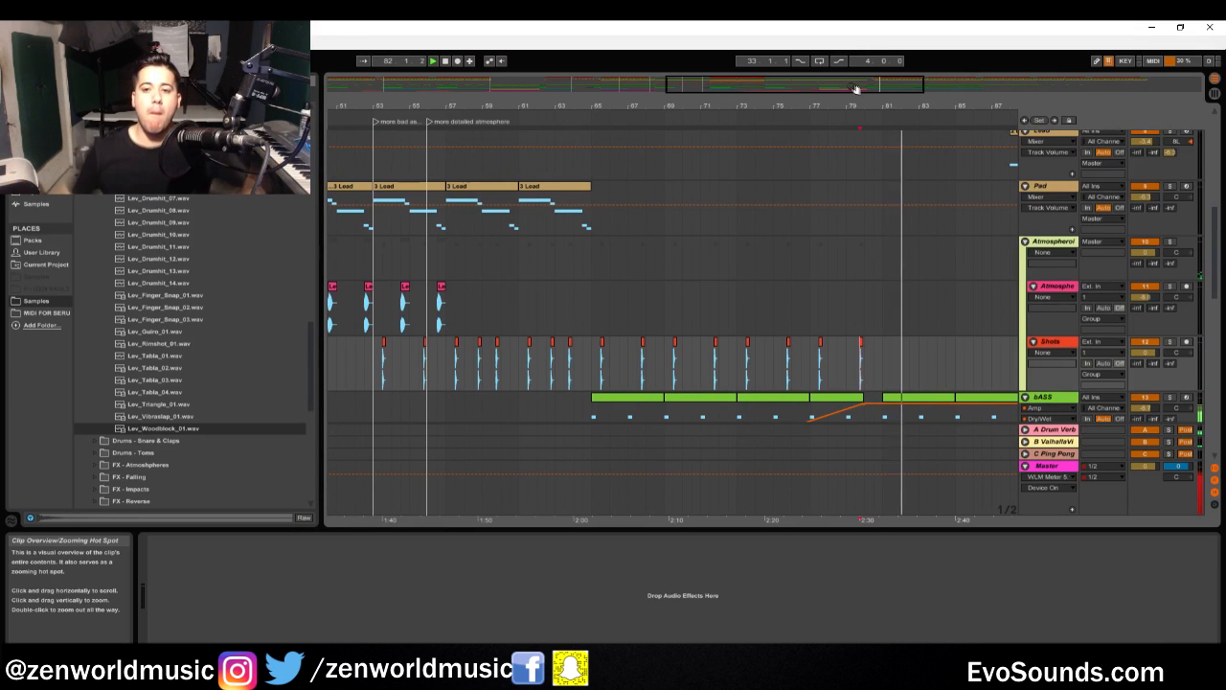
key("space")
key("space")
Move the Compressor on the bASS track to the end of its device chain
scroll(888, 328, "down", 1)
scroll(888, 328, "down", 2)
key("Tab")
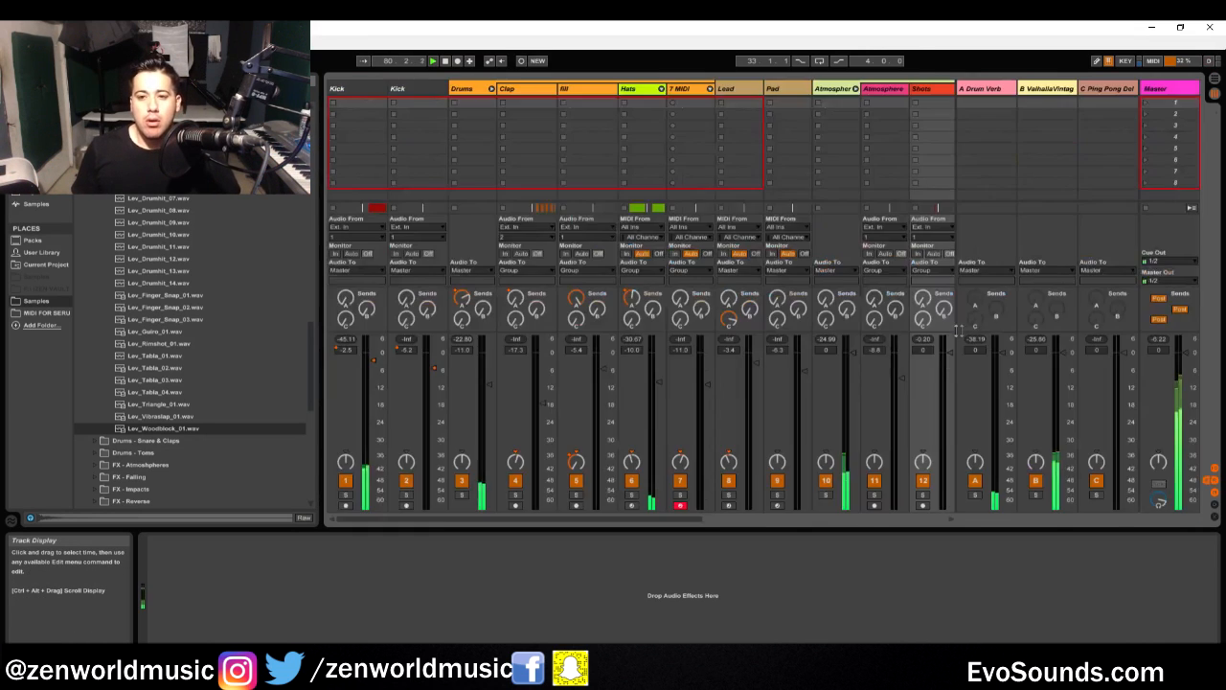
key("Tab")
left_click(1041, 259)
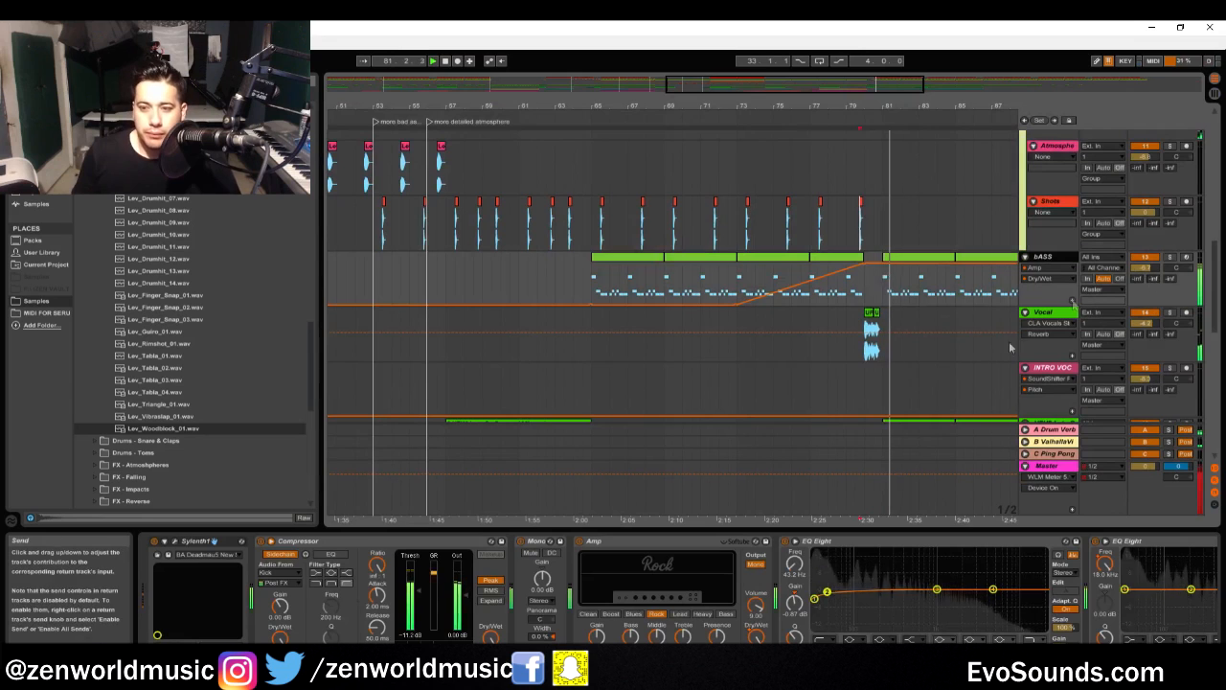
left_click(630, 544)
left_click_drag(630, 544, 362, 602)
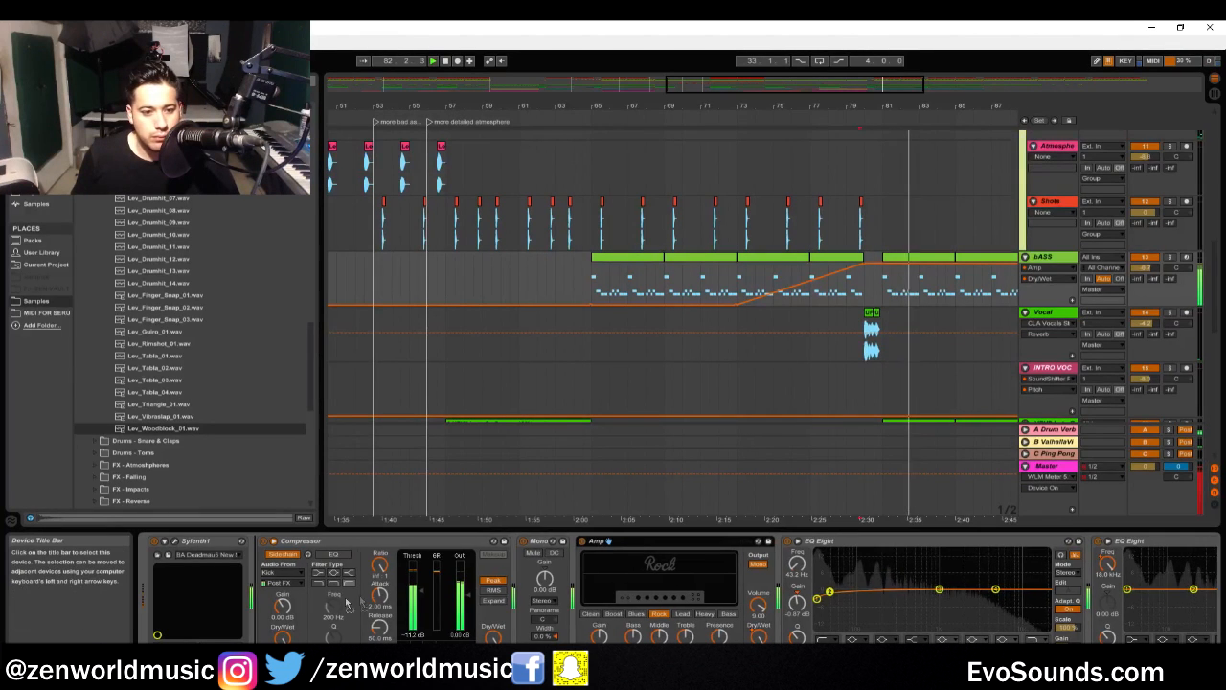
left_click_drag(531, 545, 1208, 574)
scroll(1210, 575, "down", 6)
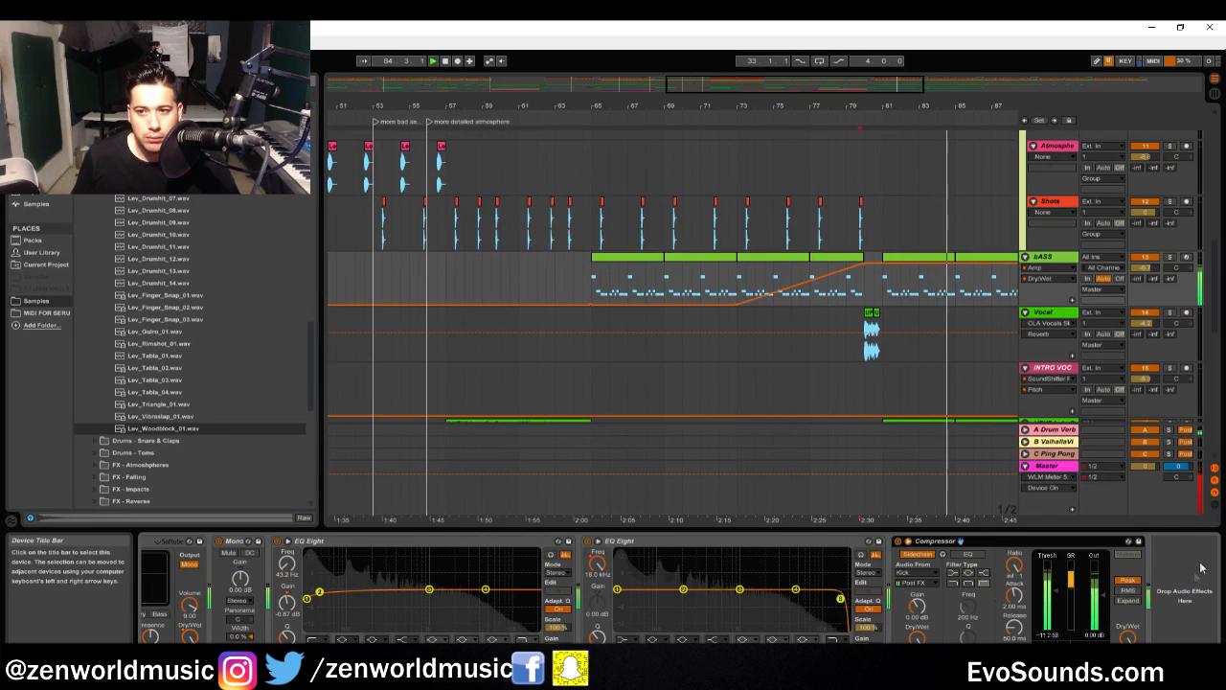
Lower the first Kick track's volume automation after bar 65 to -8.0 dB and check its level in the mixer
key("Tab")
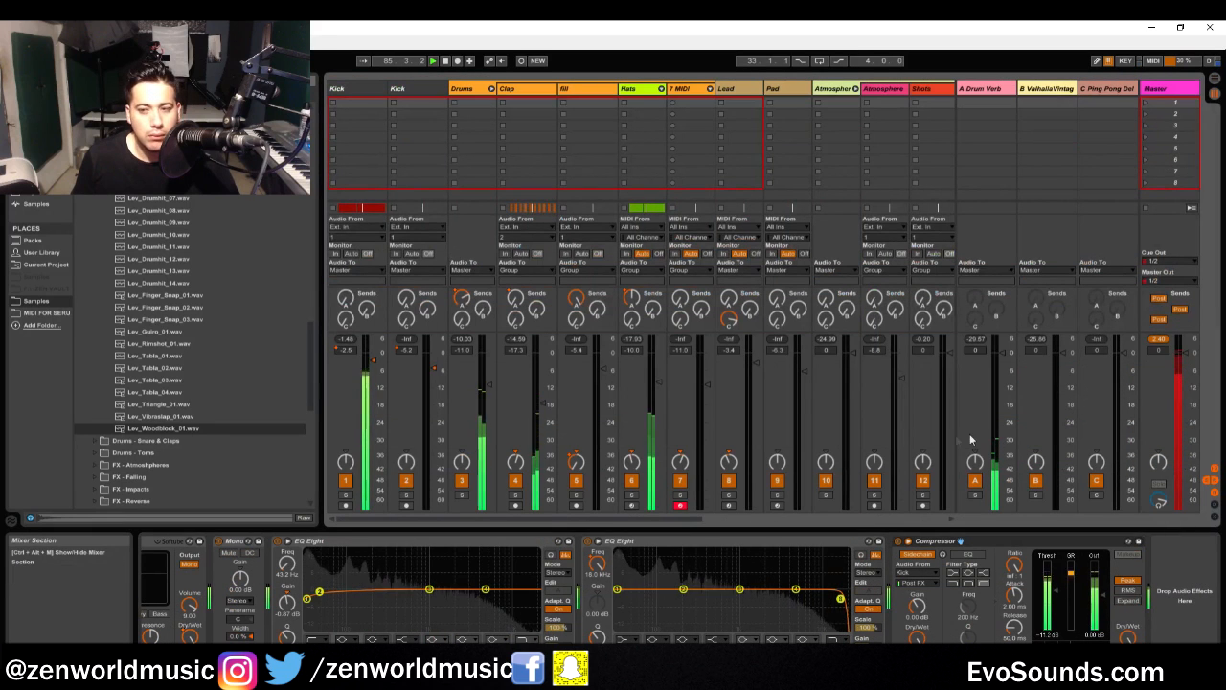
right_click(370, 372)
key("Escape")
key("Tab")
scroll(954, 293, "up", 5)
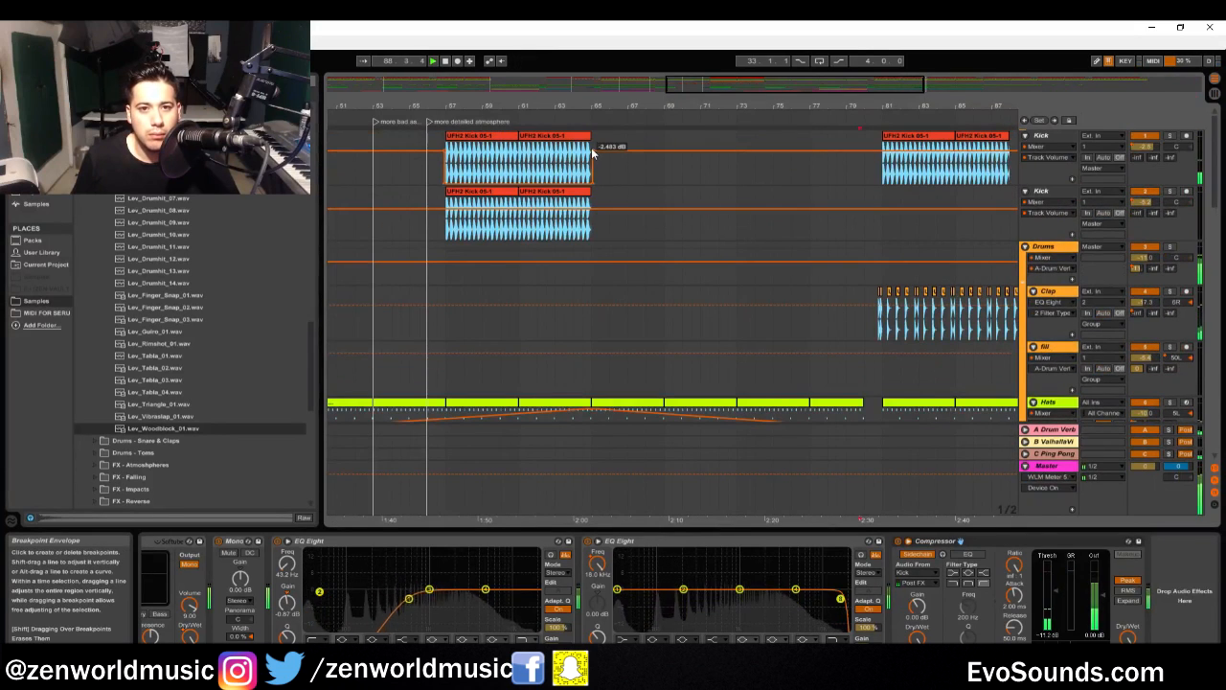
left_click(592, 148)
key("Tab")
key("Tab")
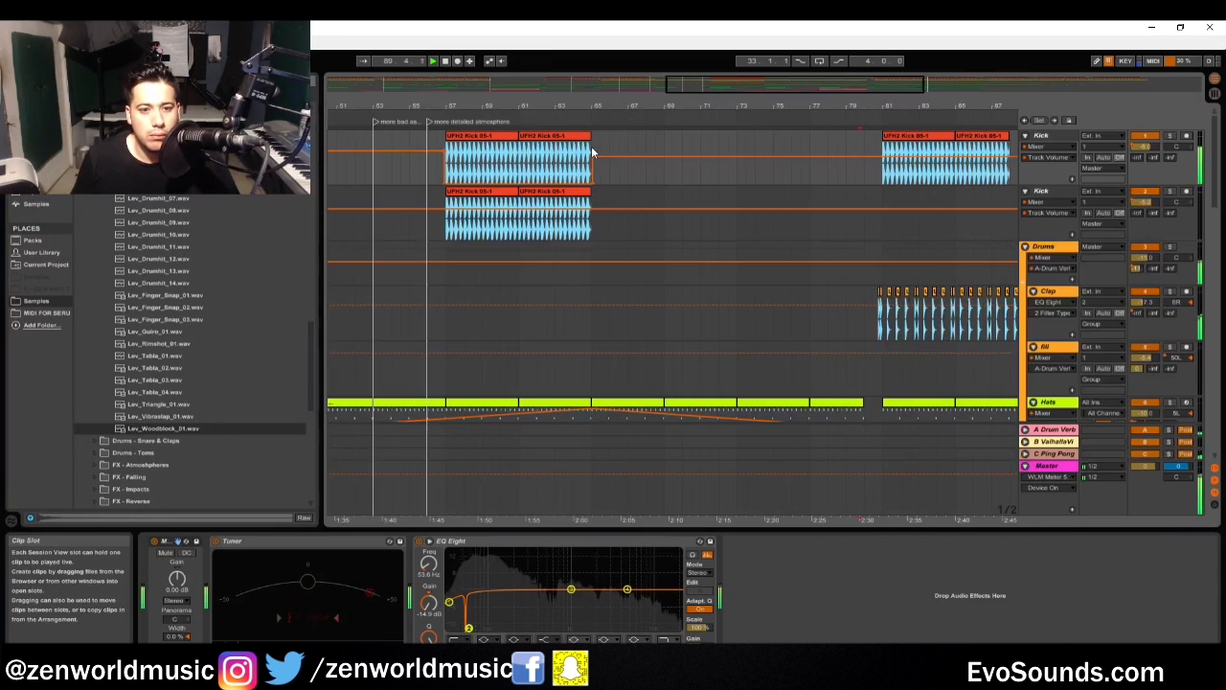
key("Tab")
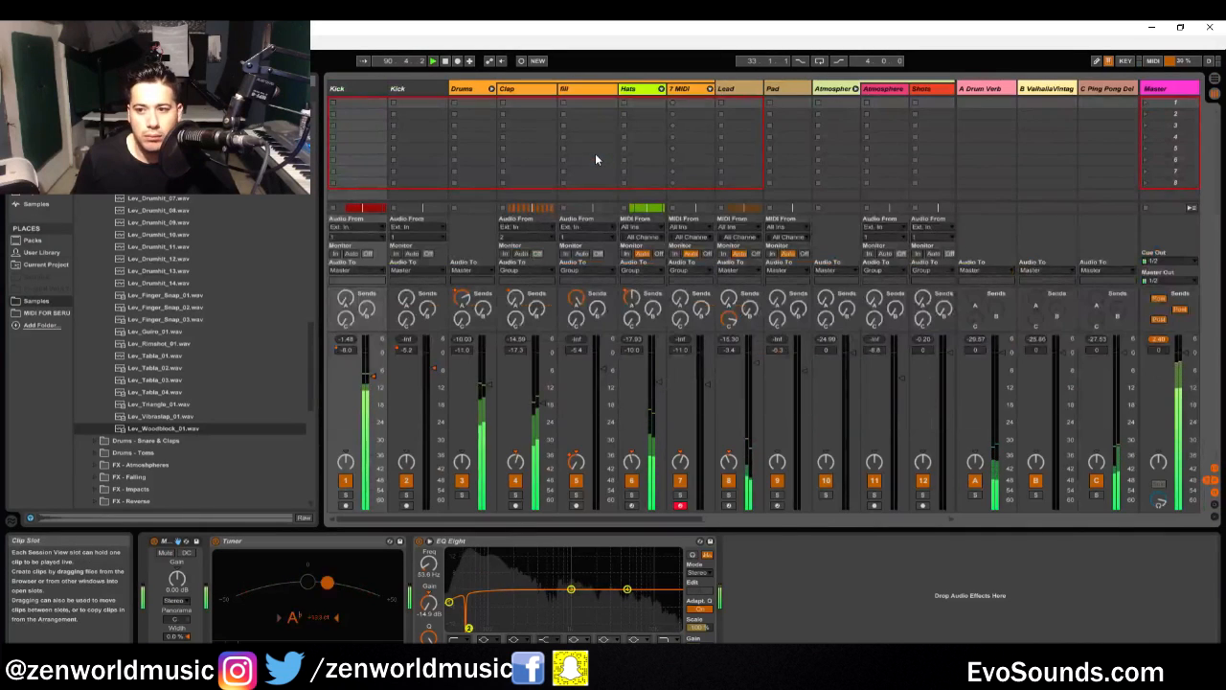
Raise the first Kick track's volume automation after bar 65 to -5.5 dB and check its level in the mixer
key("Tab")
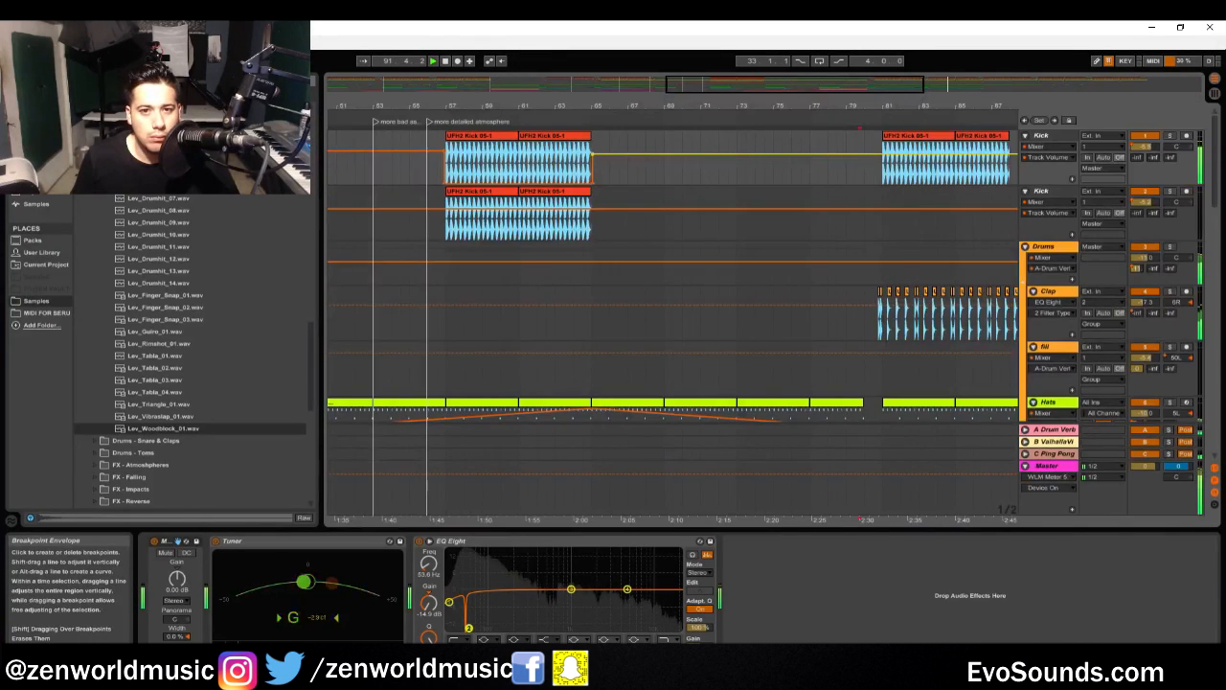
key("Tab")
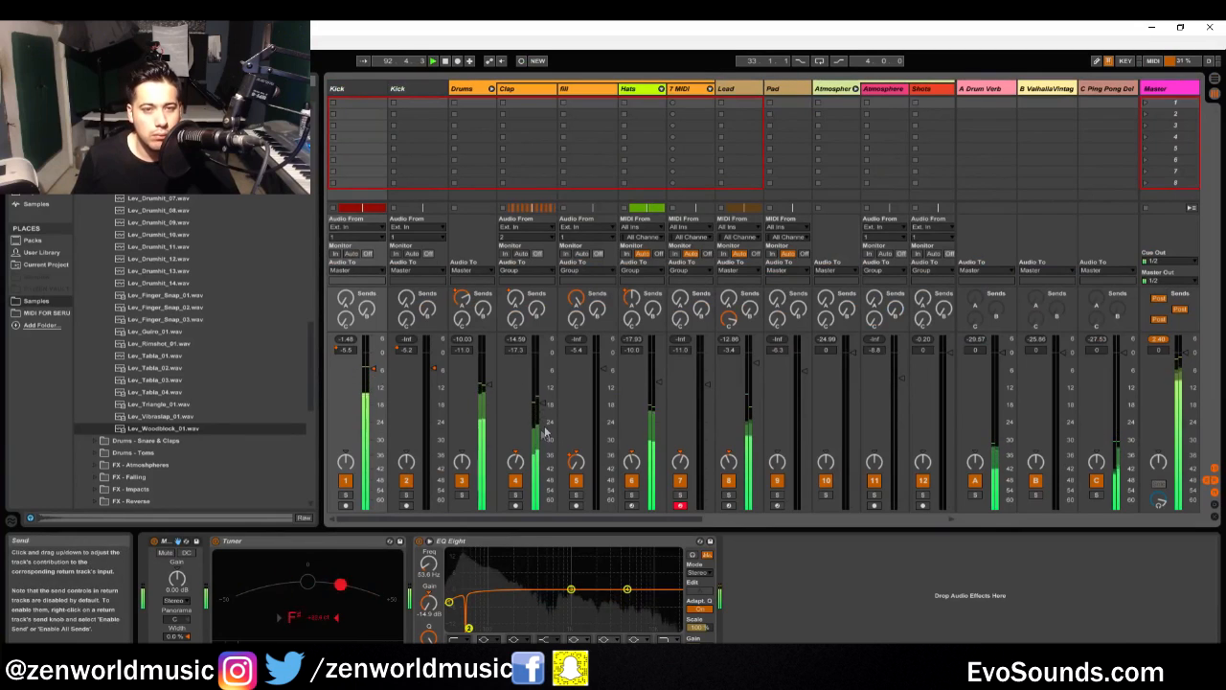
key("Tab")
Play back the breakdown from bar 53 and listen to the soloed UFH2 Lets Go track around bar 57
left_click_drag(882, 105, 870, 77)
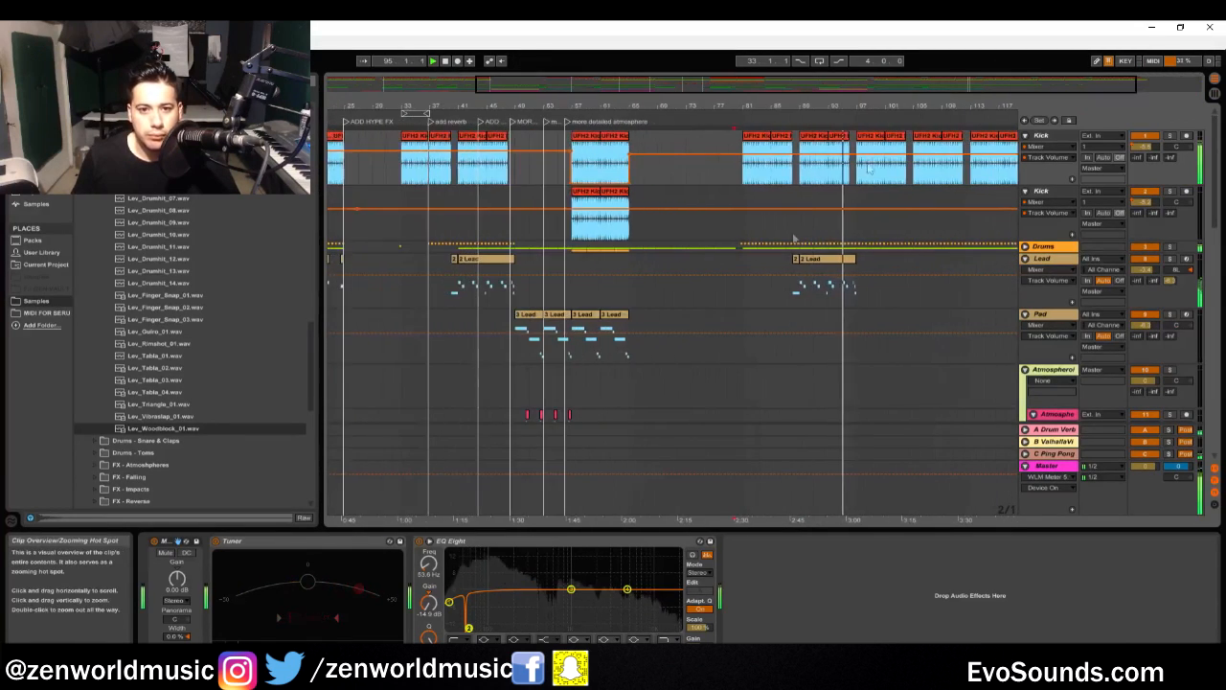
left_click(515, 369)
scroll(541, 367, "down", 2)
scroll(542, 335, "down", 6)
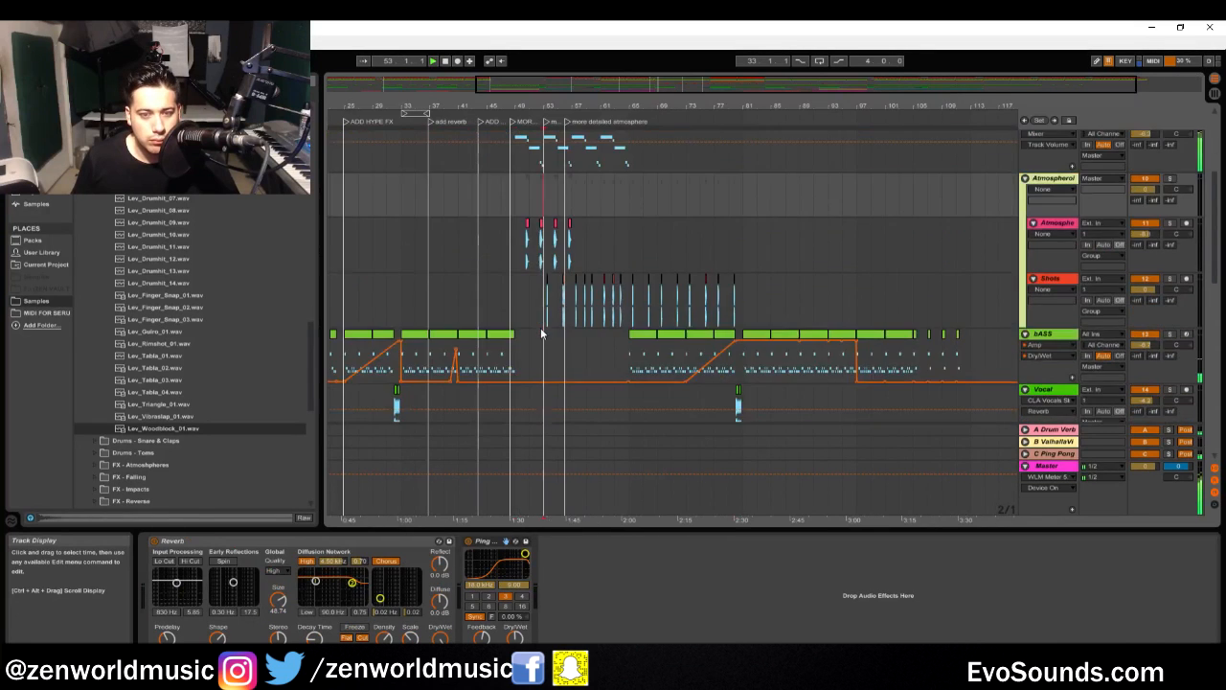
left_click(597, 331)
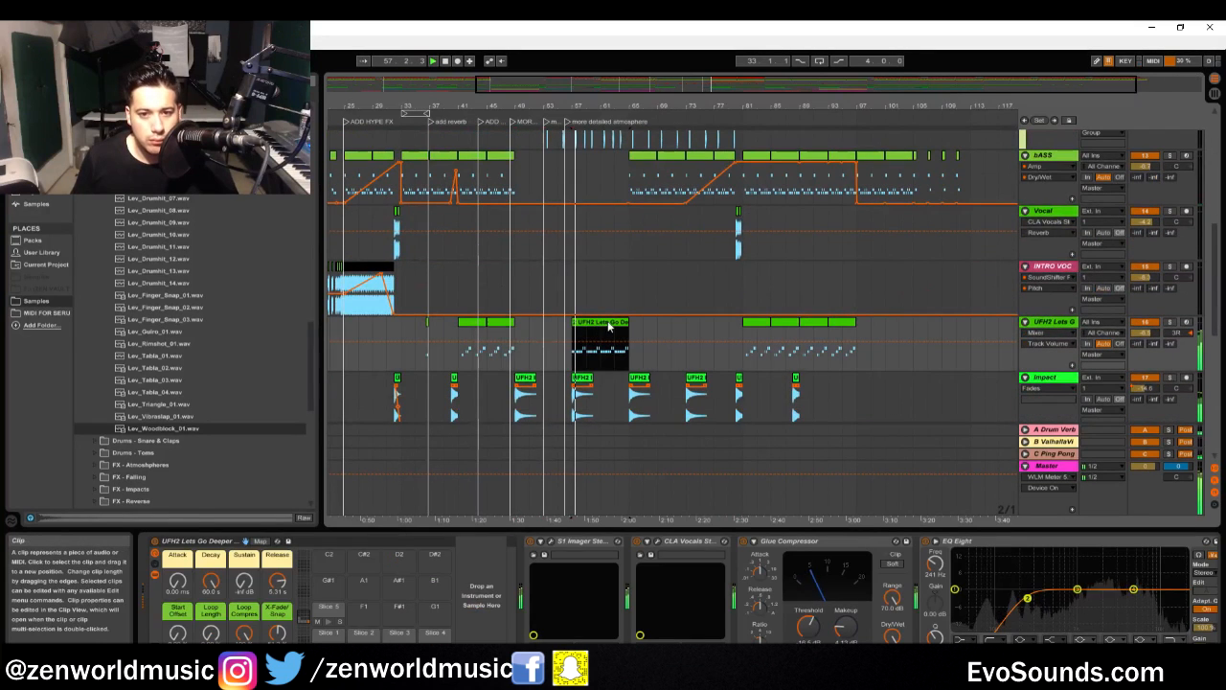
left_click(753, 355)
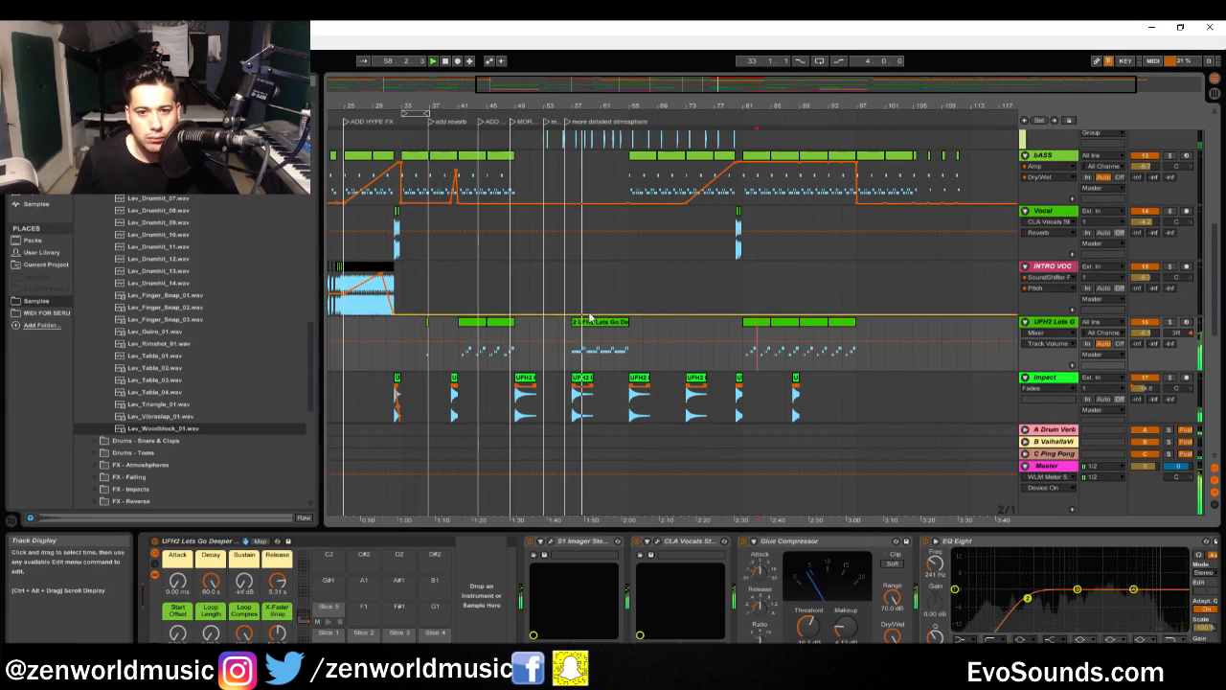
left_click(614, 362)
left_click(1168, 327)
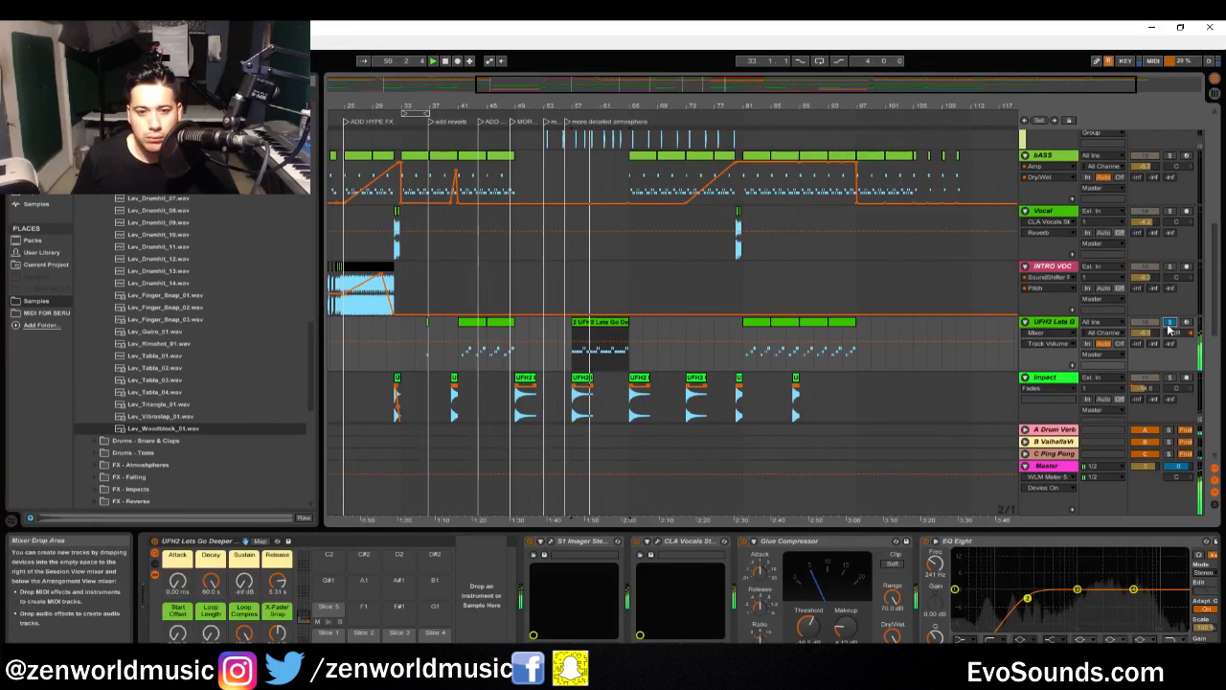
scroll(704, 321, "up", 3)
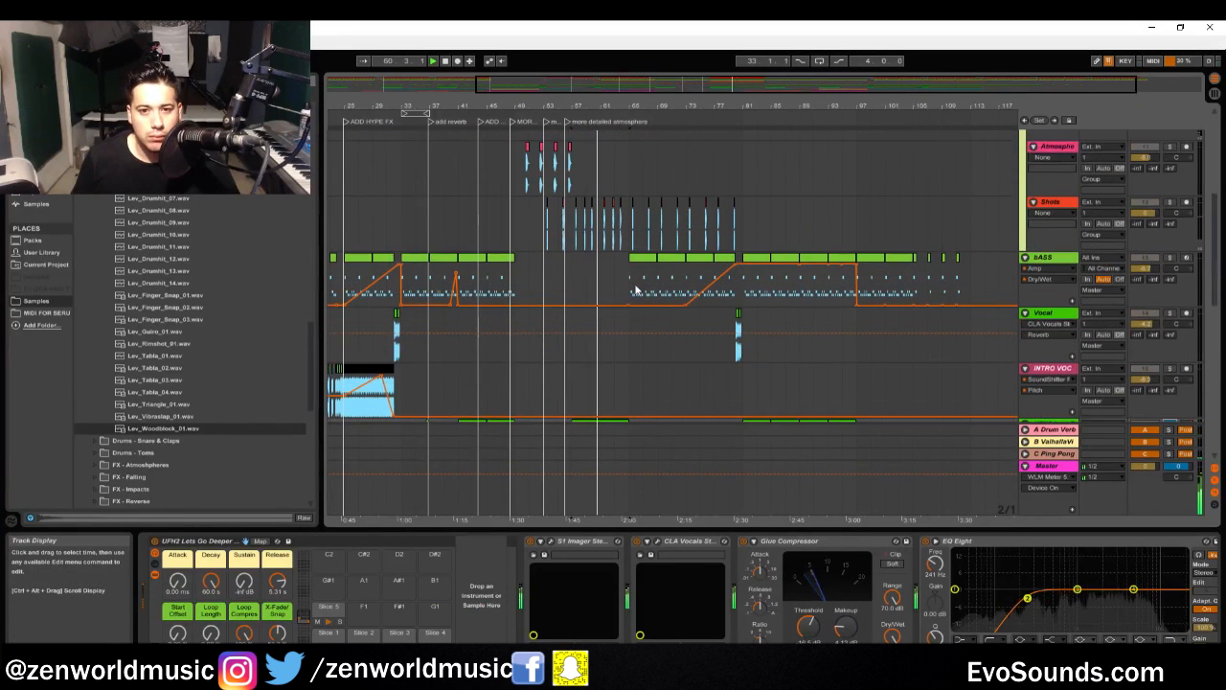
scroll(638, 287, "down", 5)
scroll(638, 287, "up", 6)
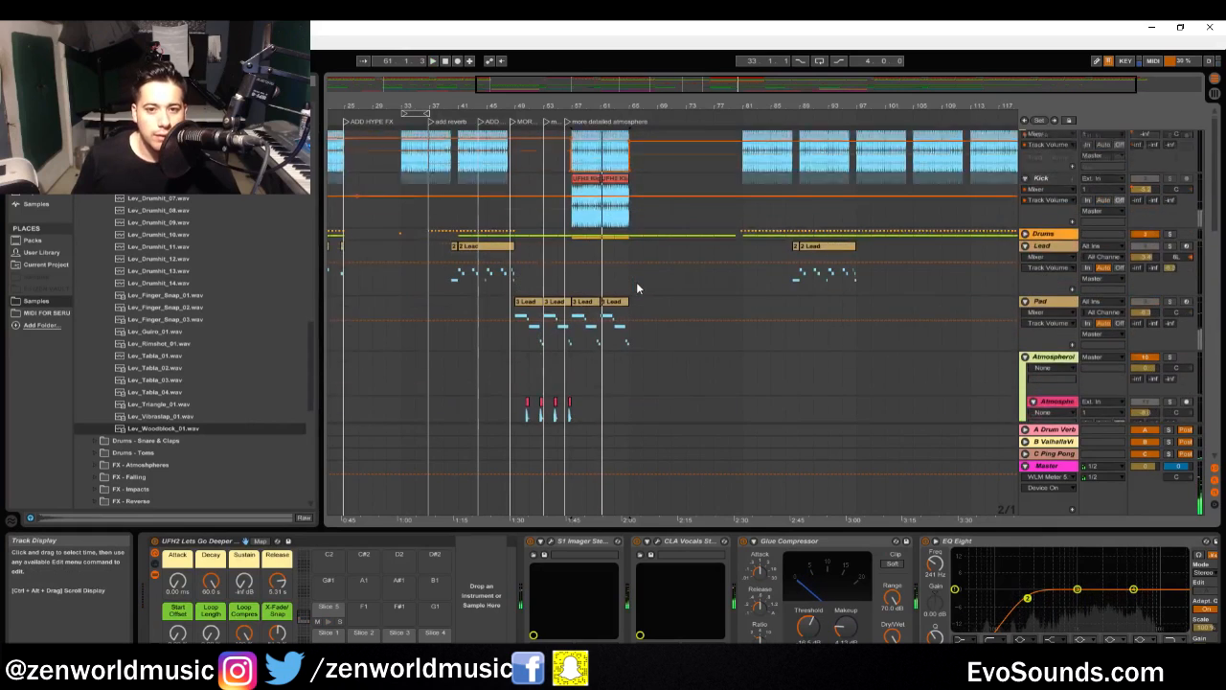
Duplicate the 7 MIDI clip of bars 57–64 twice so the pattern runs up to bar 81
left_click(1025, 246)
scroll(599, 388, "down", 5)
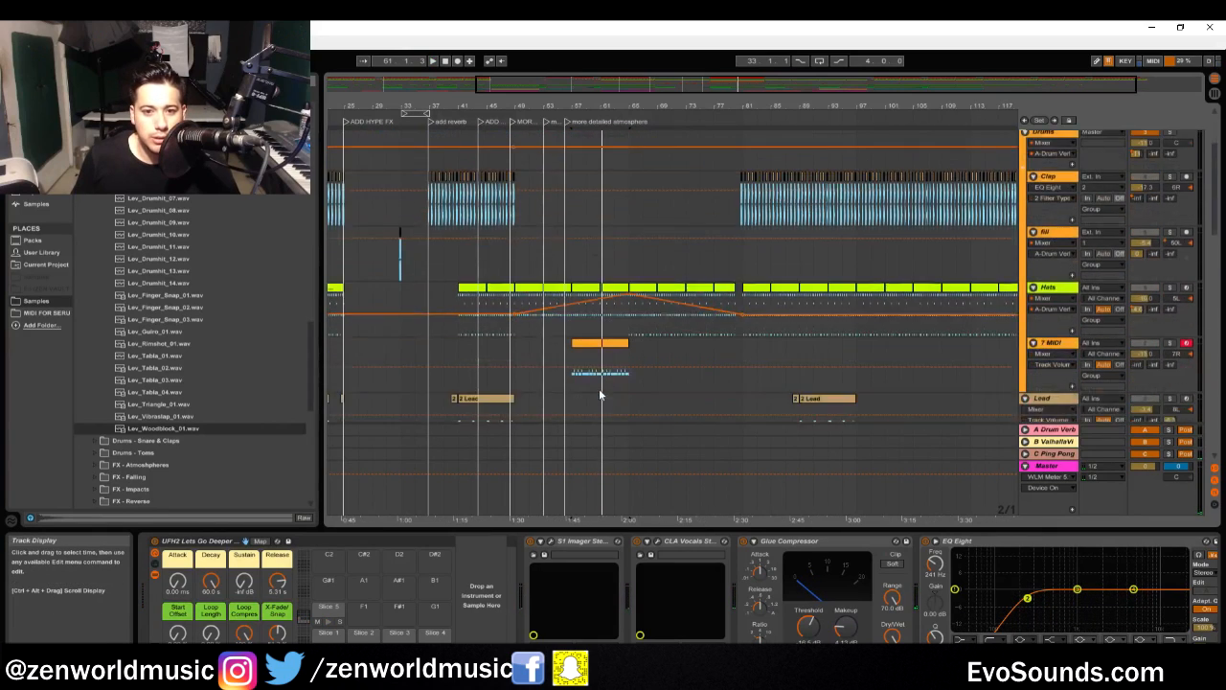
left_click(573, 242)
key("space")
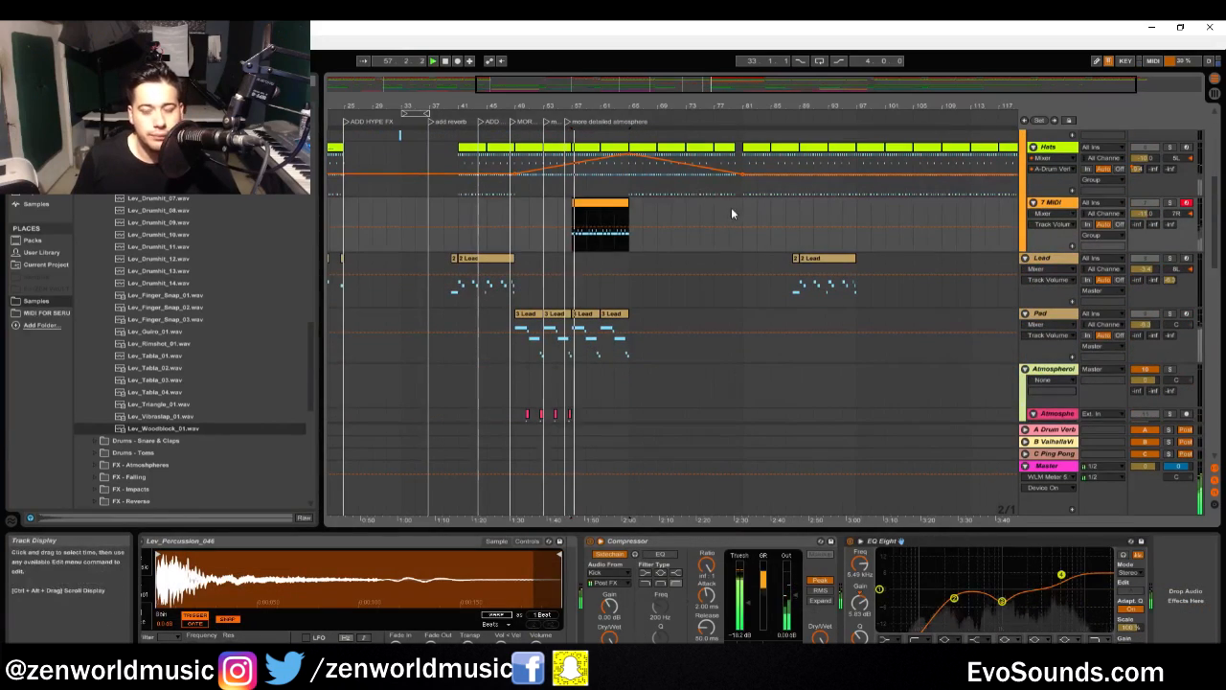
key("ctrl+d")
key("ctrl+d")
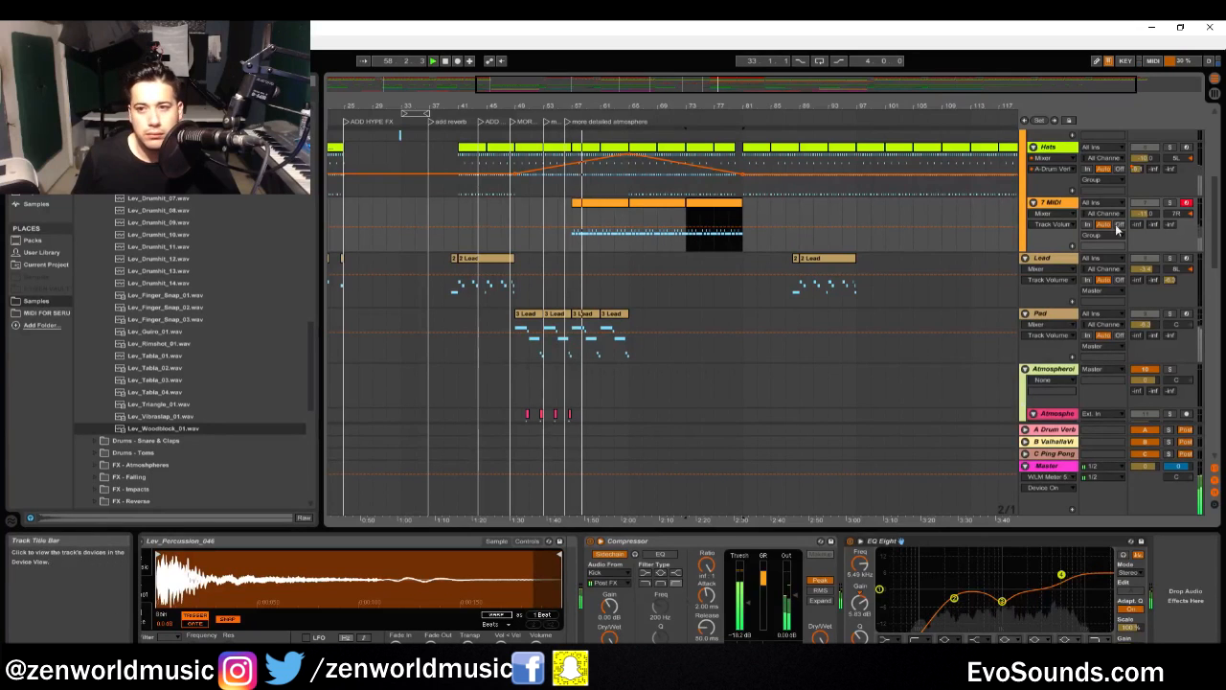
Listen to the extended 7 MIDI pattern with the full mix and rename its track as the percussion track
scroll(937, 247, "up", 2)
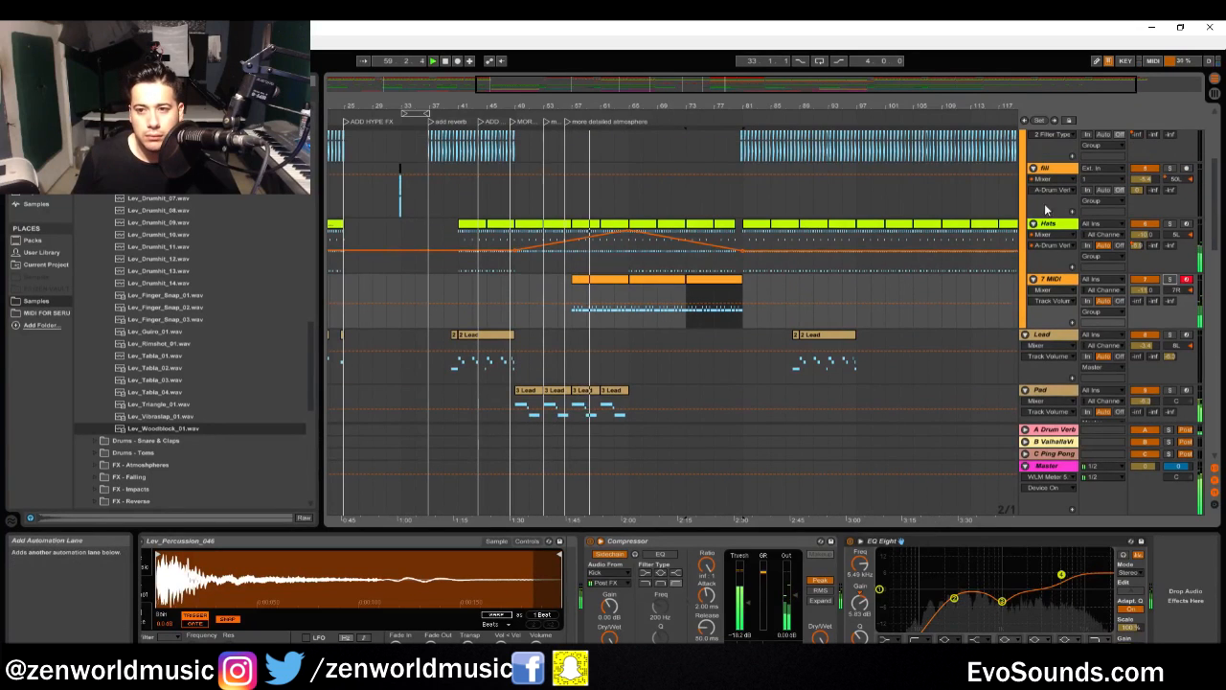
scroll(1052, 178, "up", 2)
left_click(1058, 151)
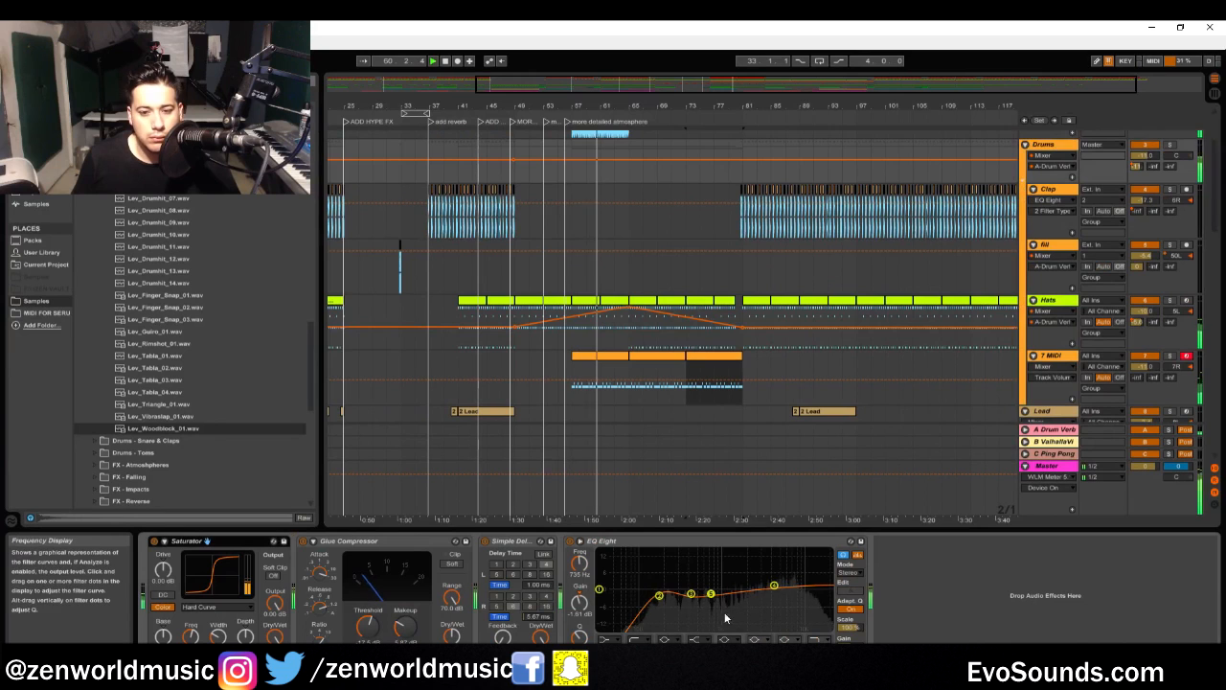
scroll(994, 391, "down", 3)
left_click(618, 291)
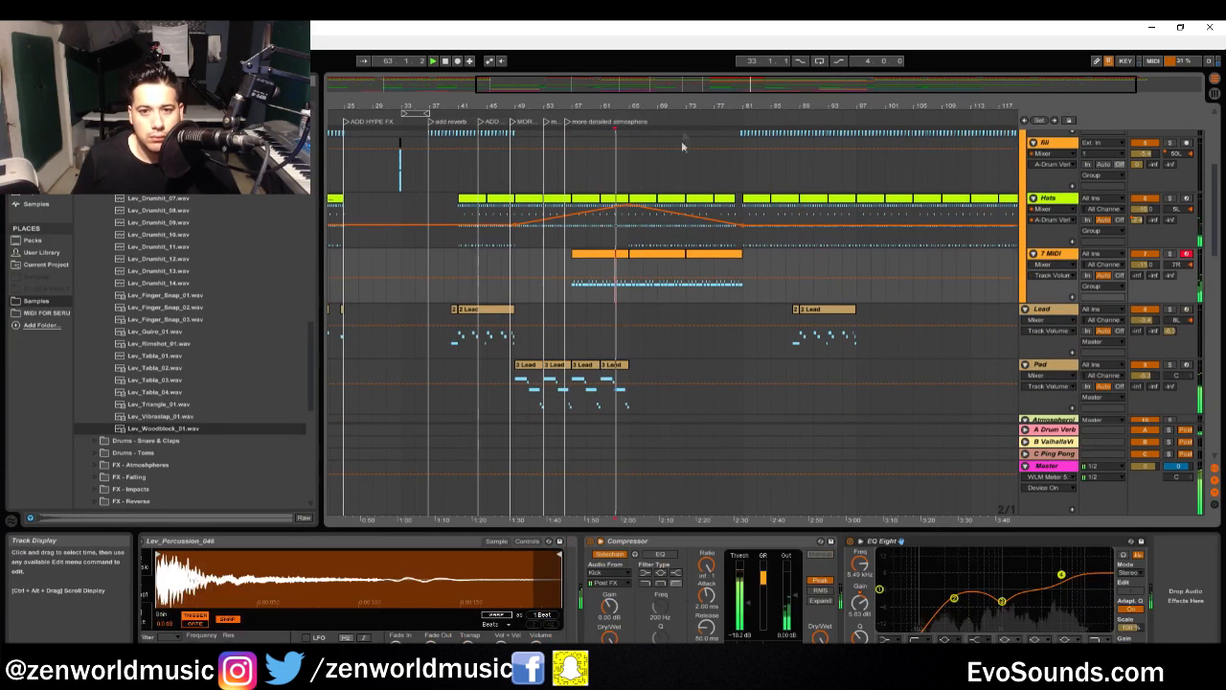
left_click_drag(690, 84, 690, 154)
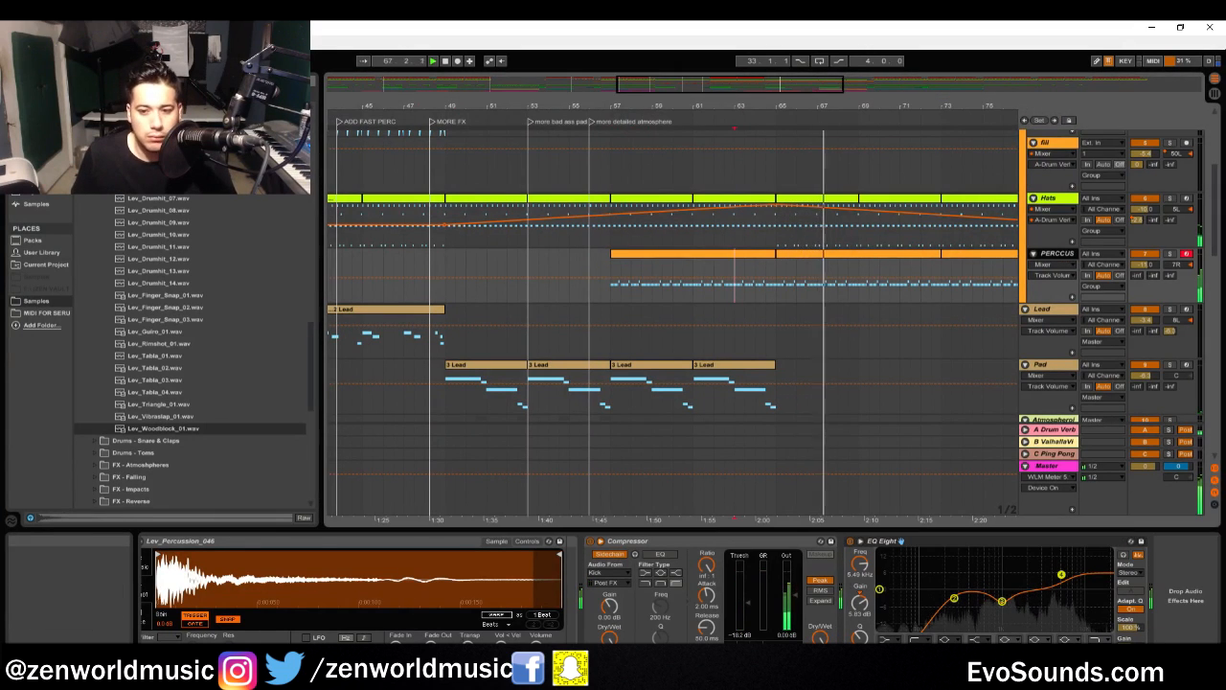
Enable EQ Eight's band 8 high cut on the percussion track and automate its frequency rising to 22.0 kHz between bars 57 and 65
left_click(1090, 650)
left_click_drag(1105, 599, 1113, 599)
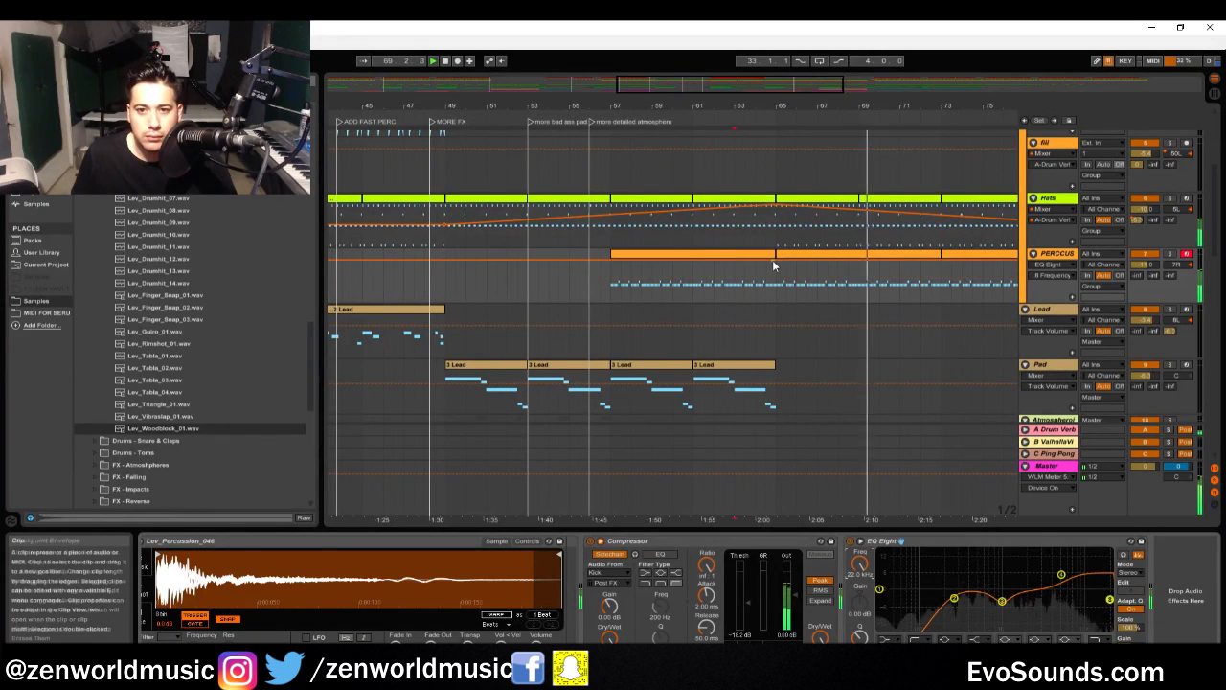
left_click(615, 286)
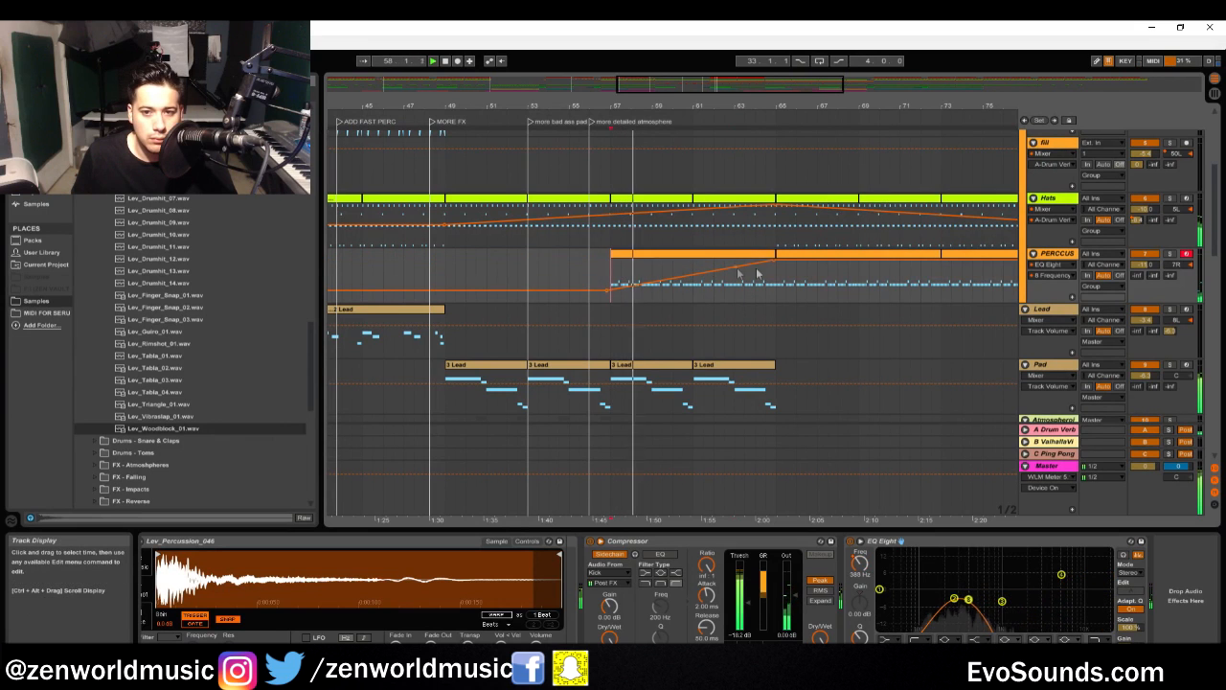
Solo the percussion track, drop its filter frequency at bar 65, ramp it up again towards bar 79 and cut it to 30.0 Hz at bar 80
left_click(775, 225)
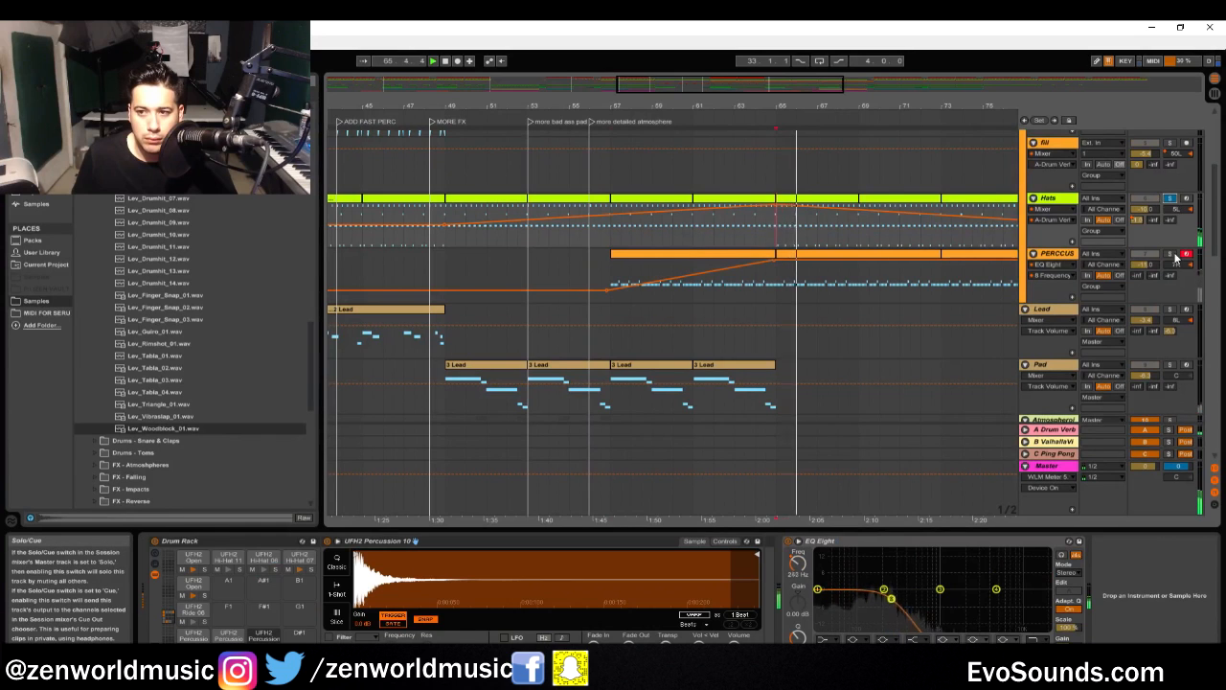
left_click(1060, 255)
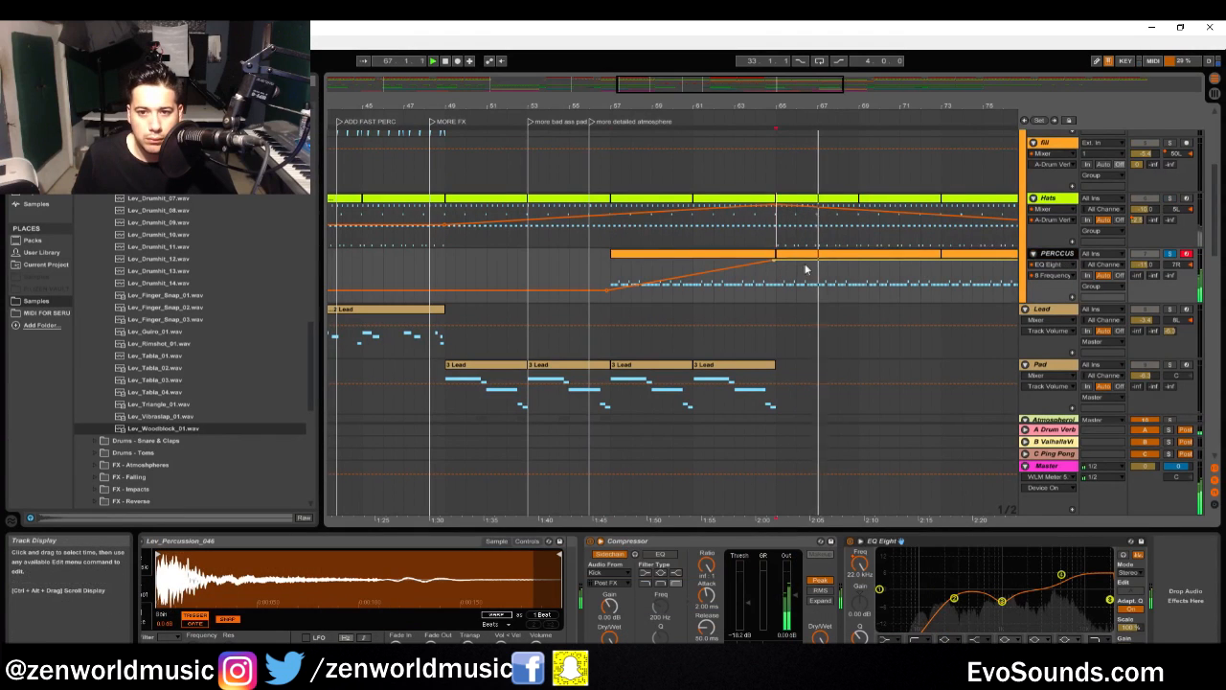
left_click_drag(821, 265, 775, 294)
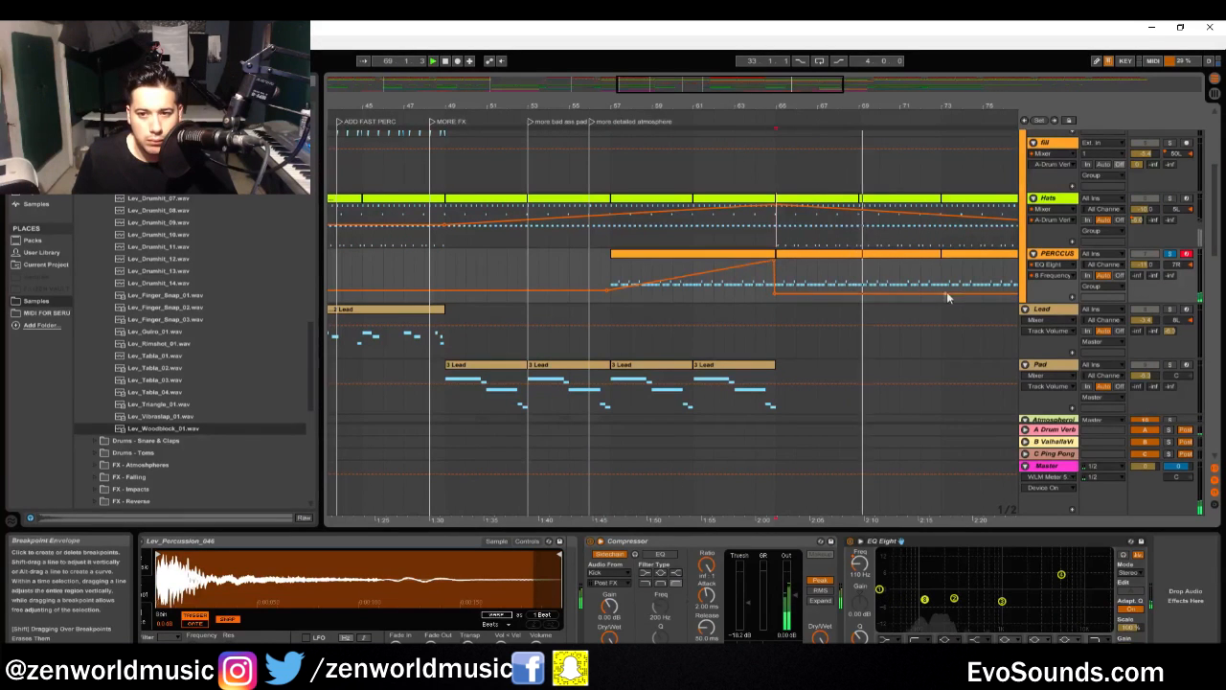
left_click_drag(840, 84, 839, 67)
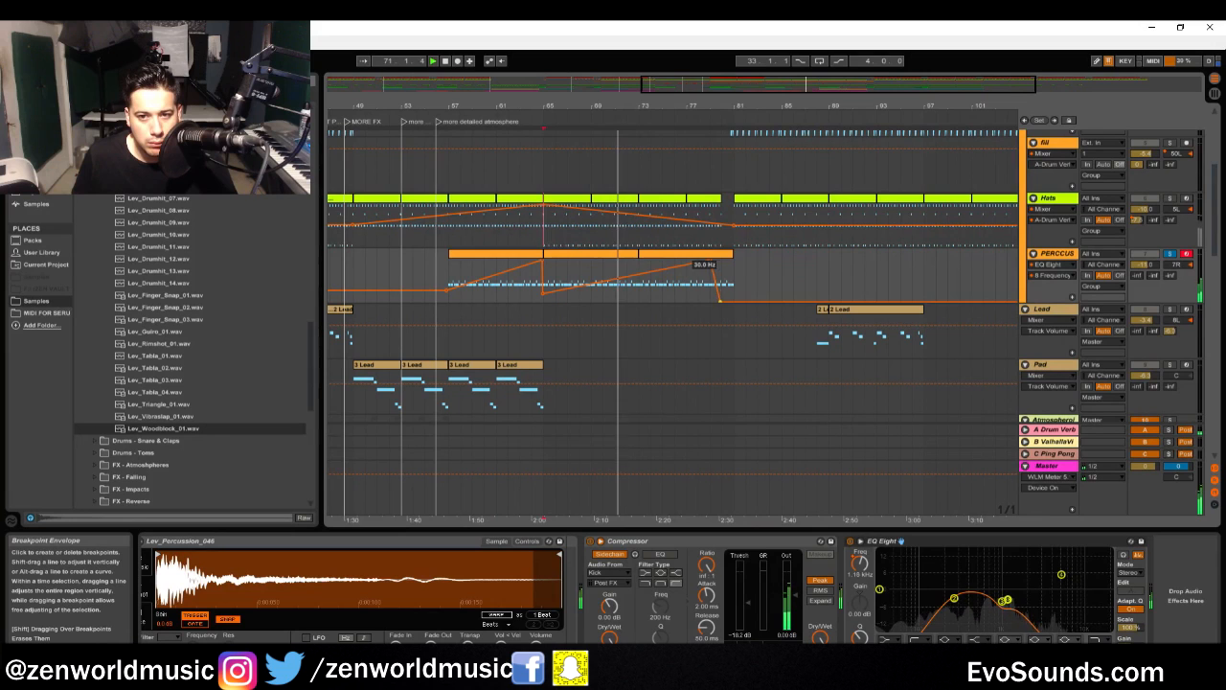
Duplicate the last percussion clip twice to fill bars 81 to 97
left_click(728, 256)
key("ctrl+d")
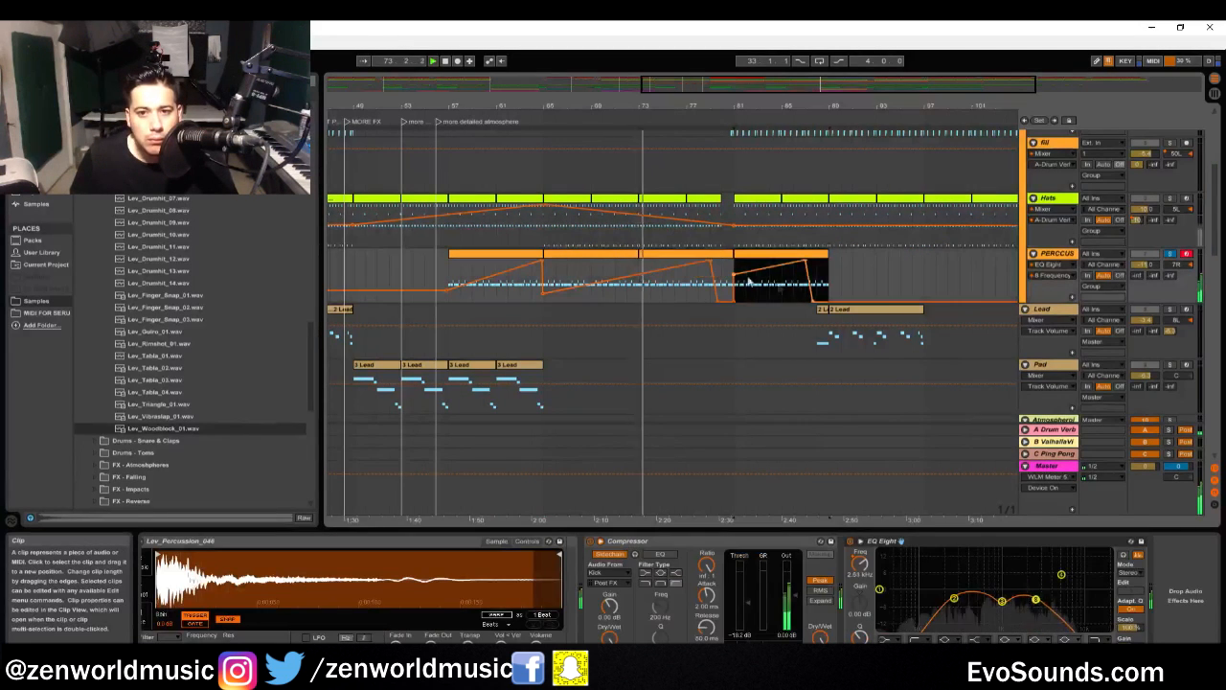
key("ctrl+d")
Remove the percussion during bar 80 and replace the copied filter ramps from bar 81 with a steady 22.0 kHz
left_click_drag(924, 287, 735, 295)
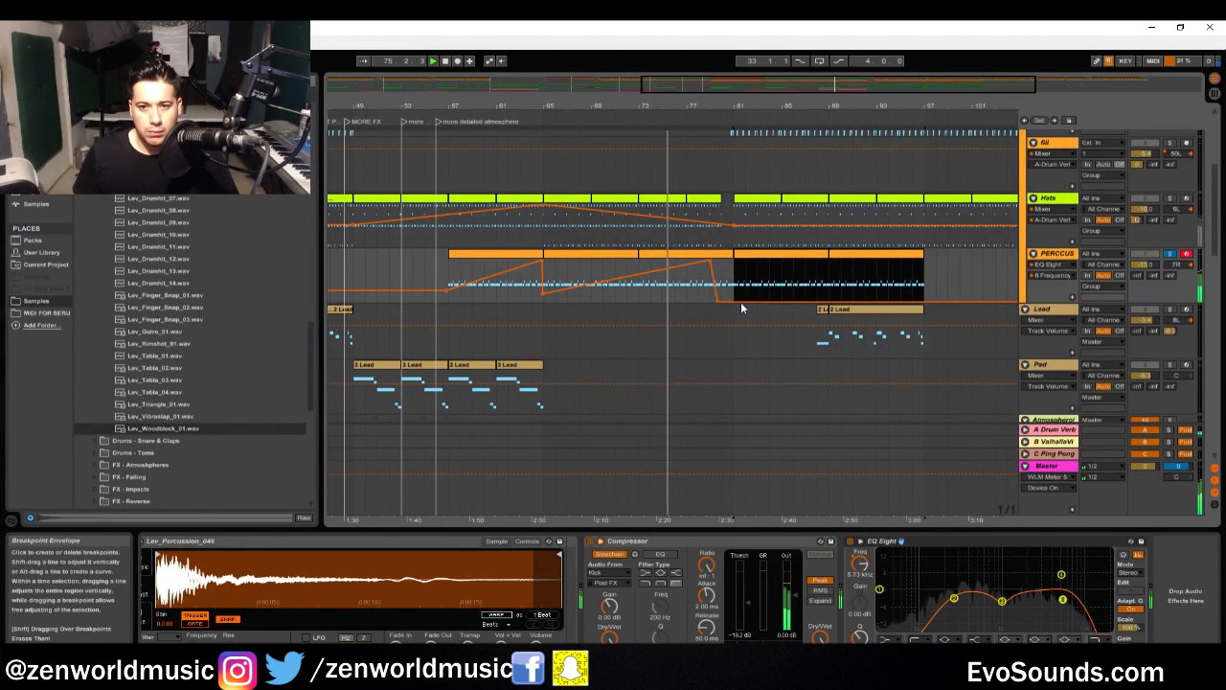
left_click_drag(733, 254, 721, 255)
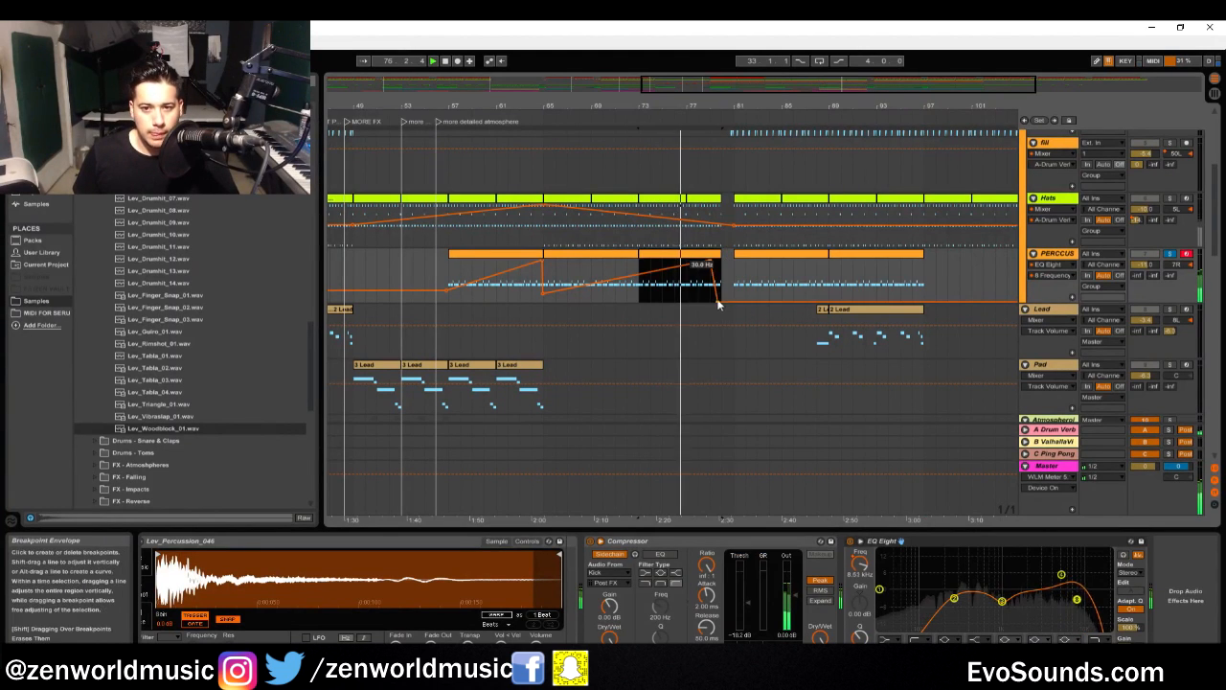
left_click_drag(734, 301, 729, 259)
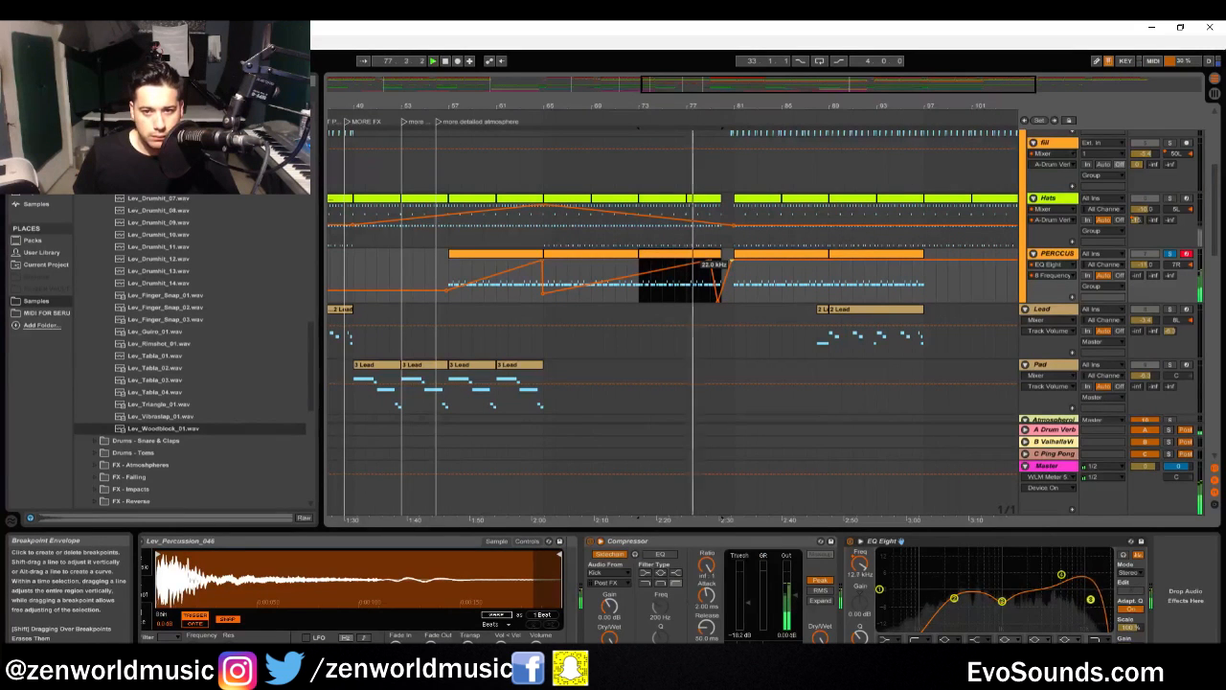
Automate the Master's Ping Pong Delay dry/wet to rise from about bar 72 to 48 % at bar 80 and fall back, and play the transition
key("Tab")
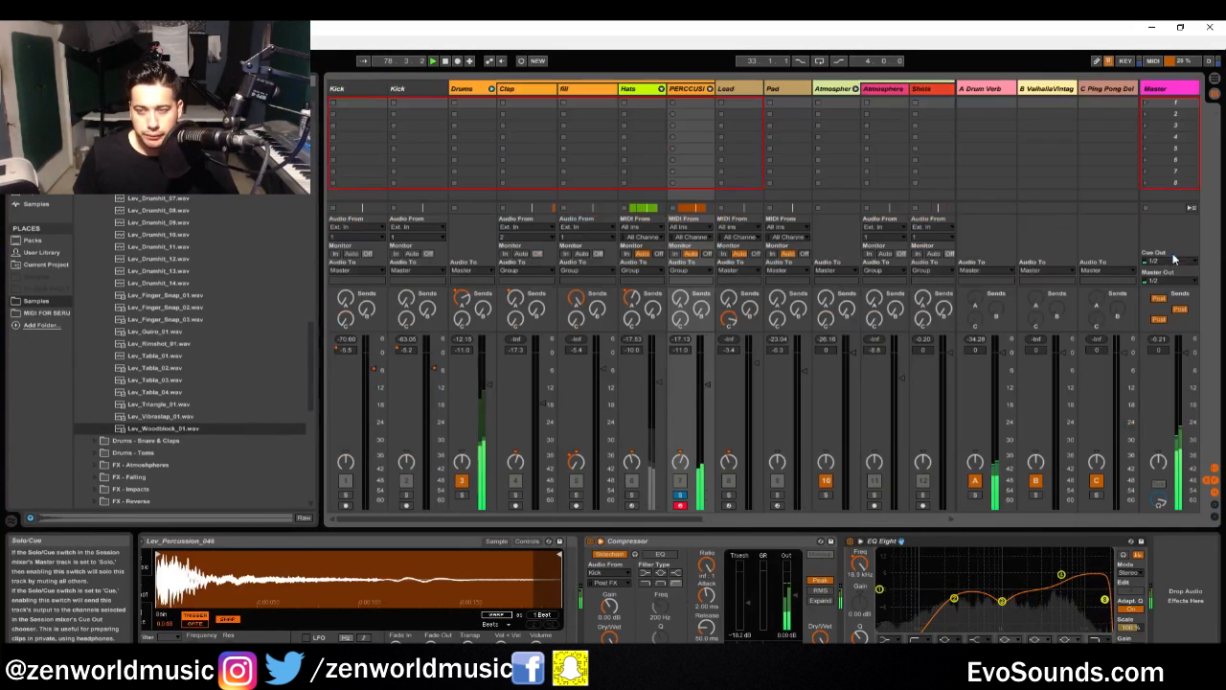
left_click(1178, 90)
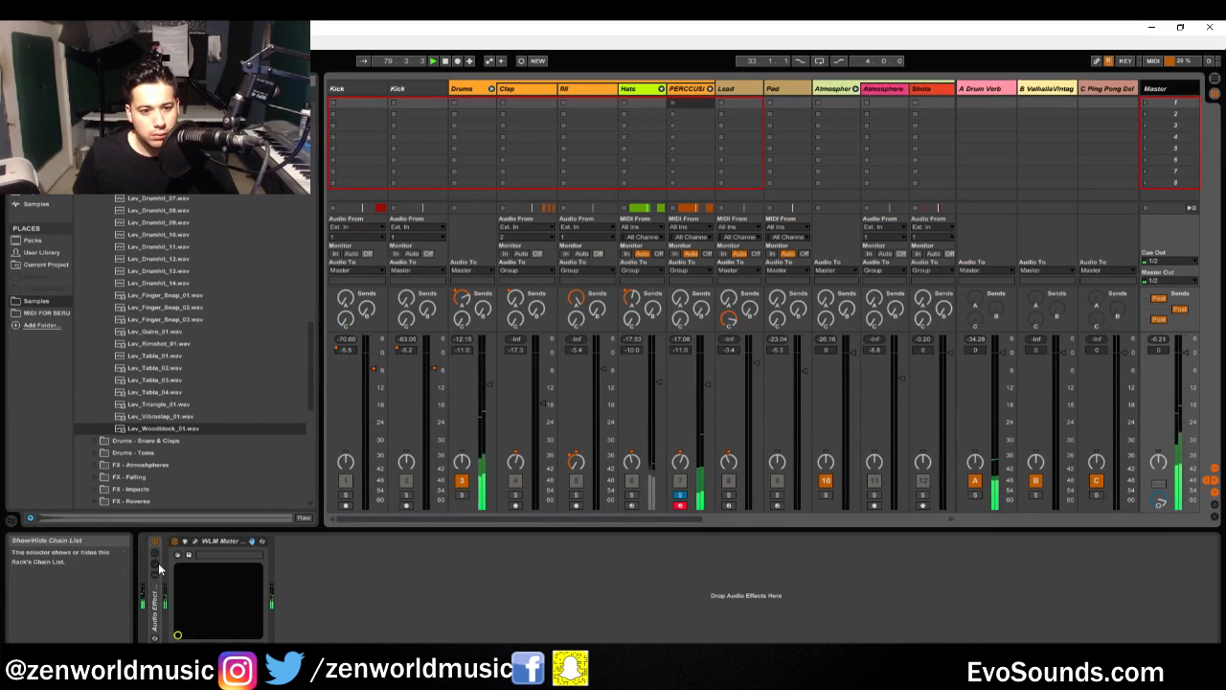
left_click(159, 570)
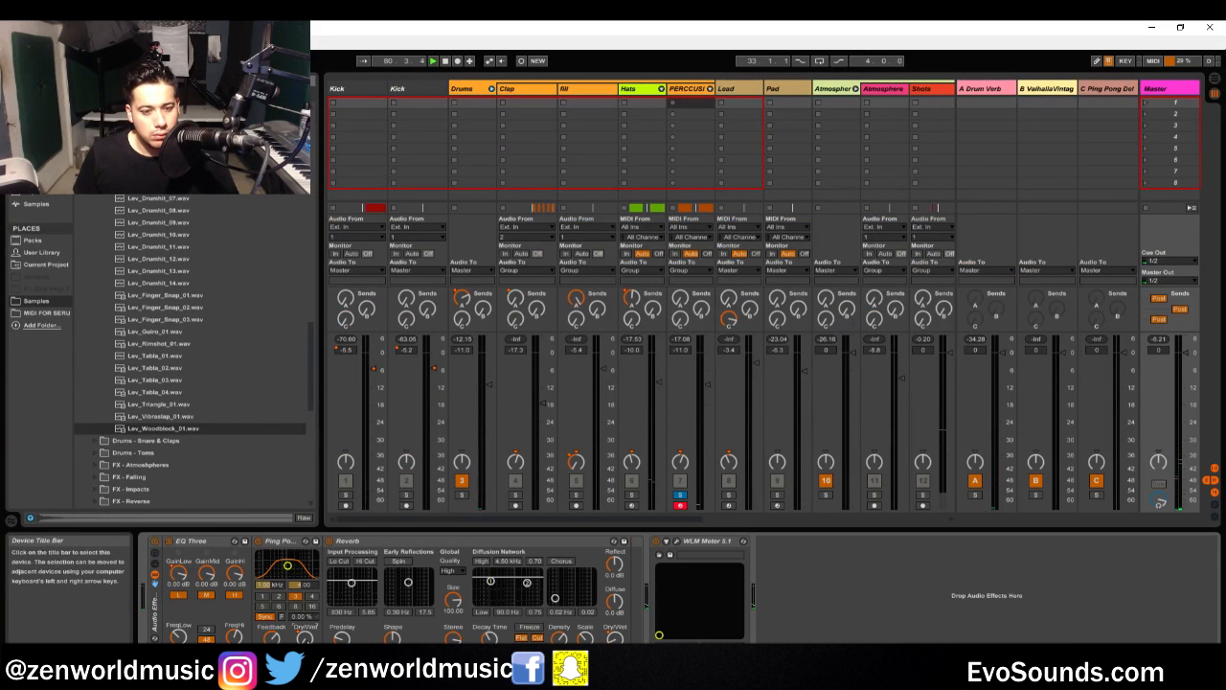
key("Tab")
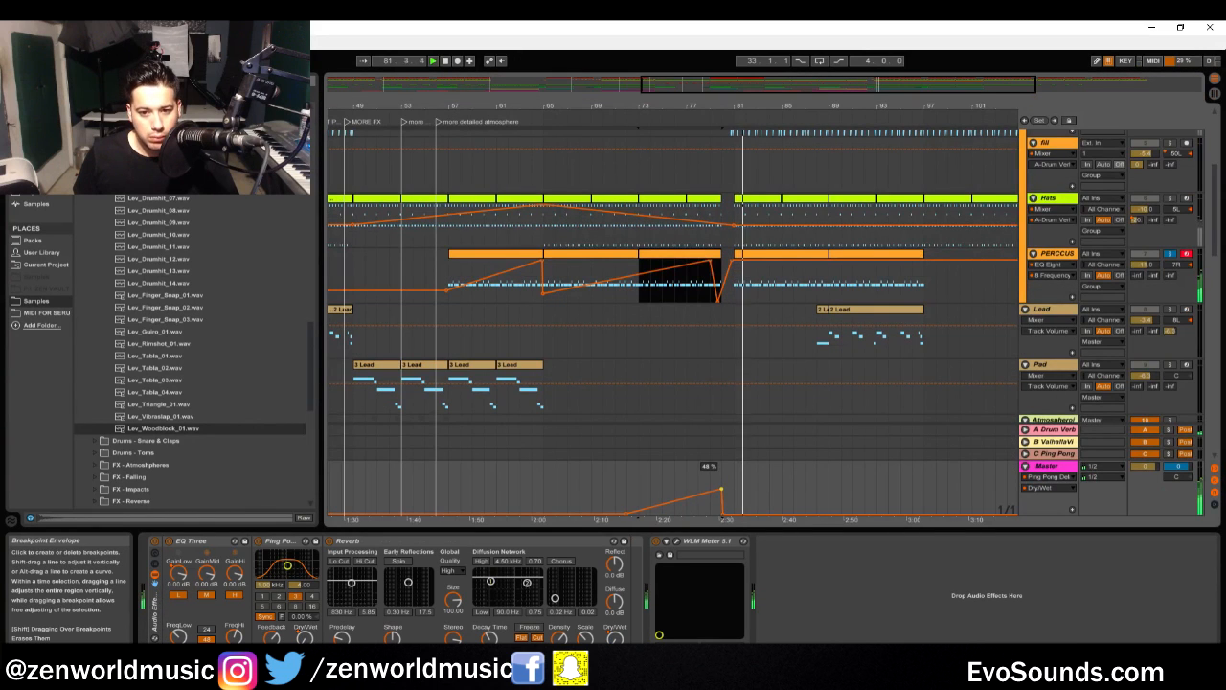
left_click(725, 443)
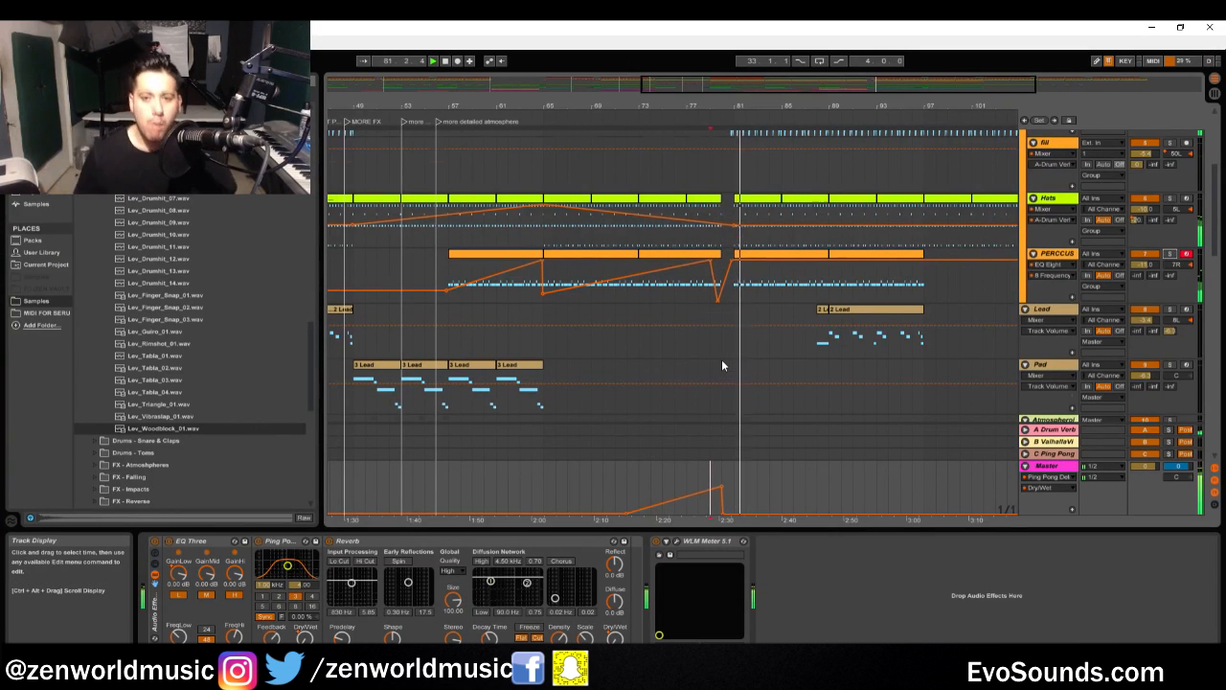
Raise the Clap track's volume automation for the pickup hits just before bar 81 and play back the entry from bar 80
scroll(722, 365, "up", 4)
scroll(722, 365, "down", 2)
scroll(777, 286, "up", 1)
left_click_drag(822, 85, 873, 86)
left_click(631, 284)
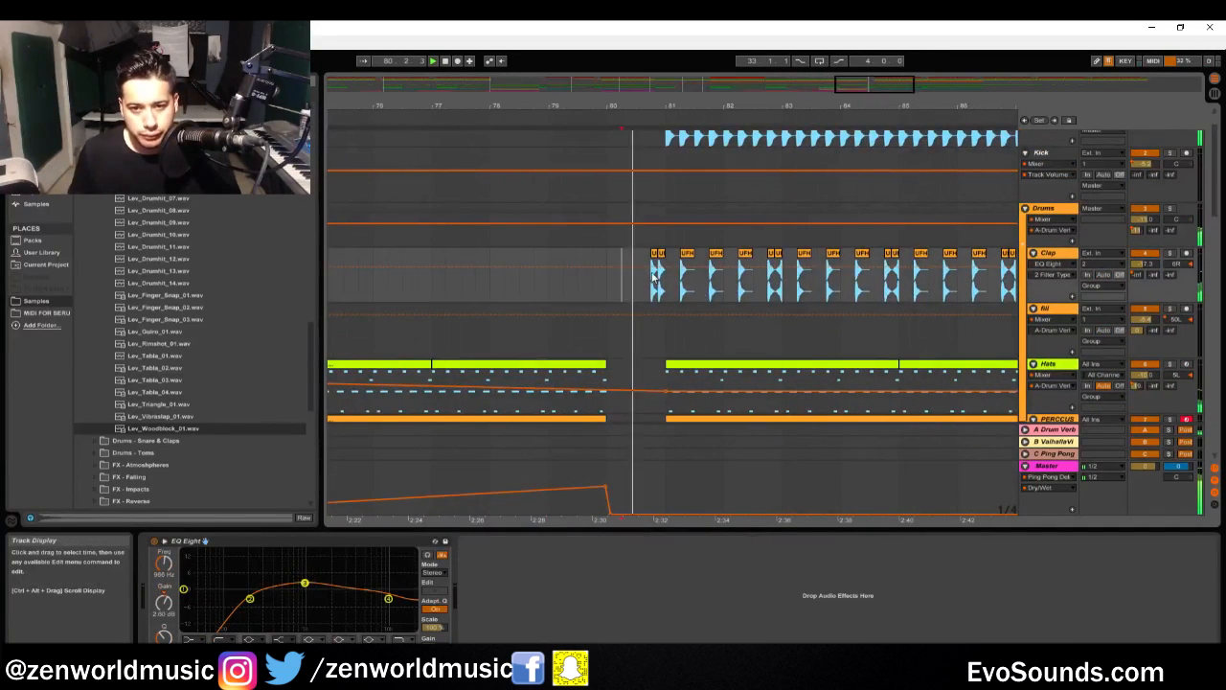
left_click(1142, 263)
key("space")
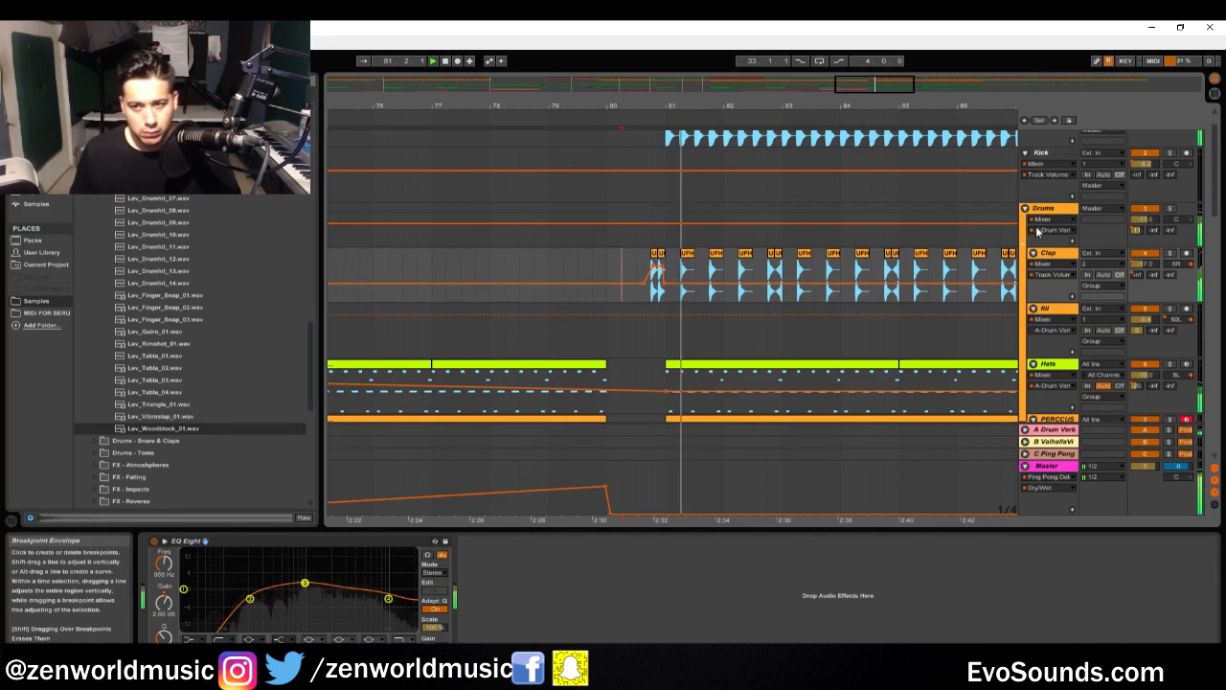
left_click_drag(886, 94, 908, 91)
scroll(828, 276, "down", 10)
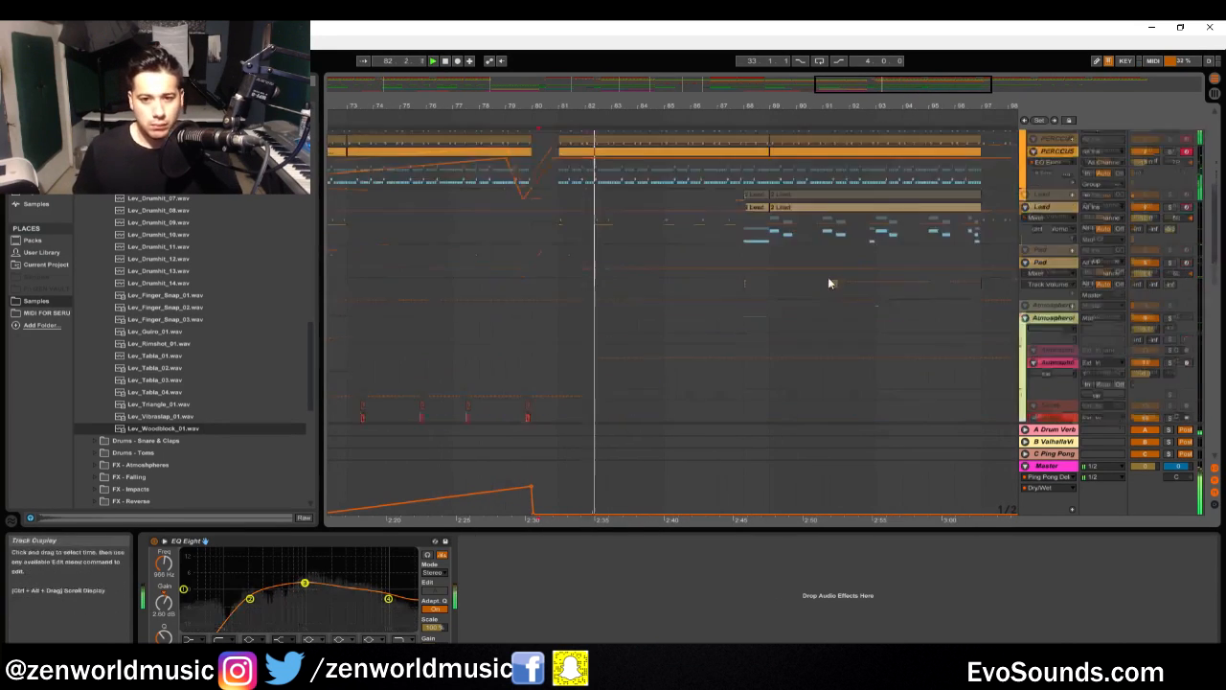
scroll(829, 280, "up", 10)
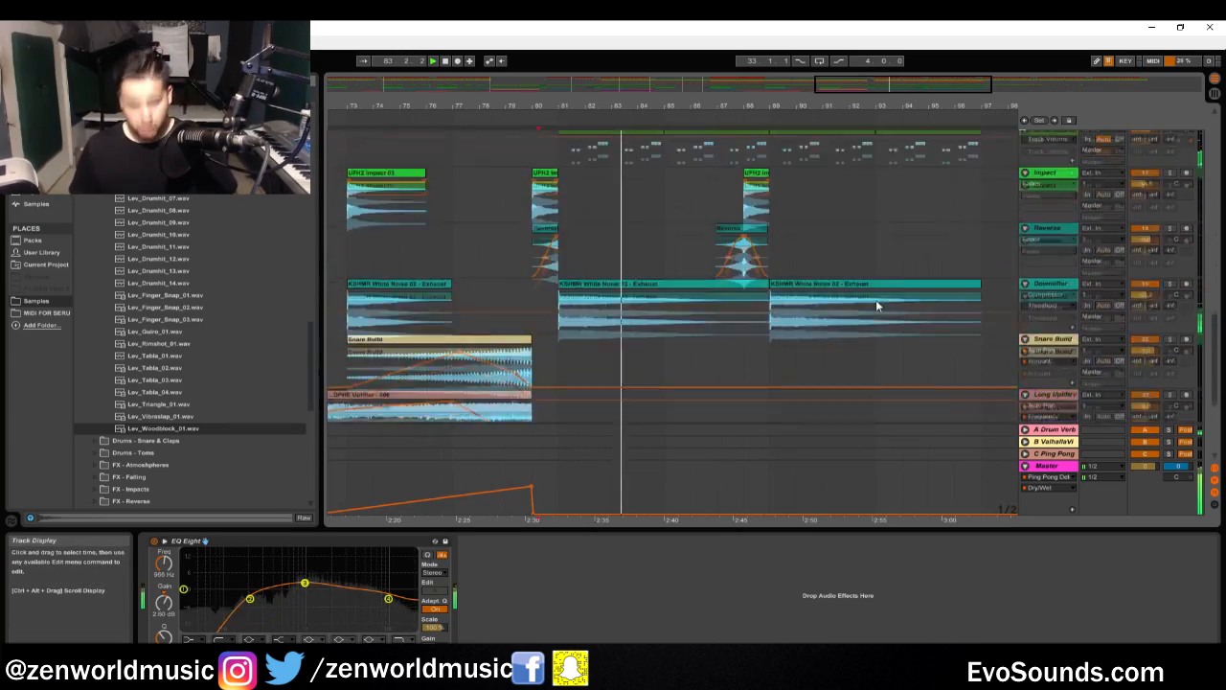
Duplicate the last percussion clip three times to fill bars 97 to 121
scroll(877, 305, "up", 4)
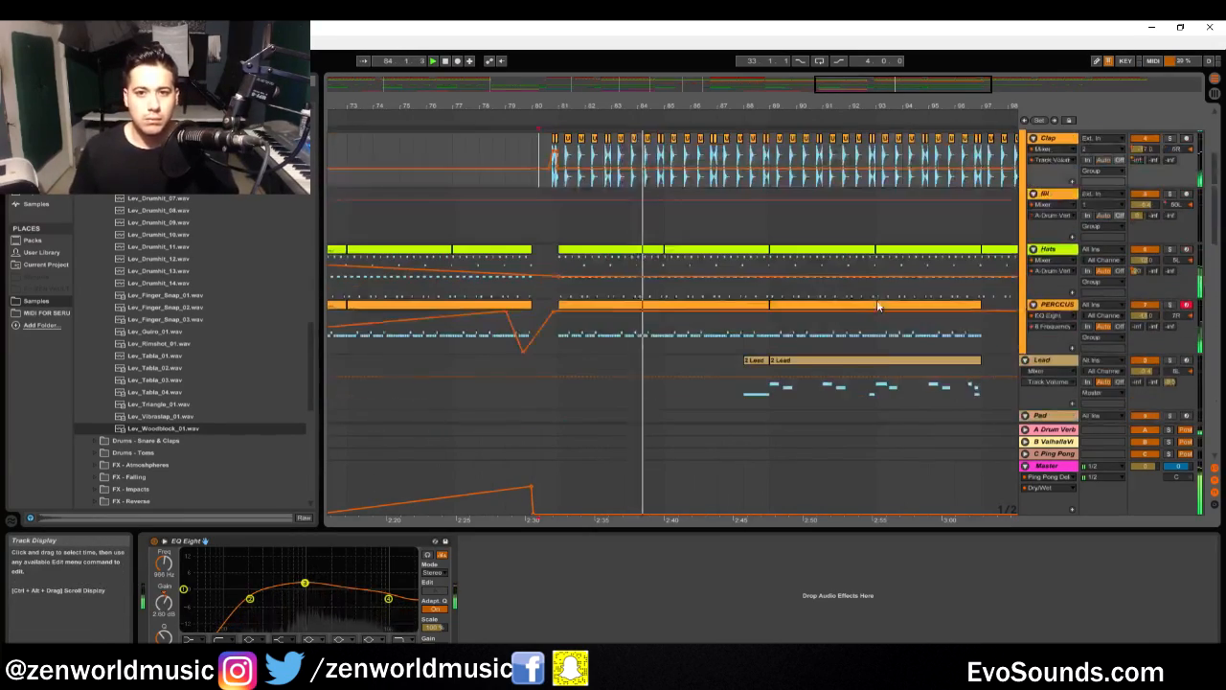
left_click(684, 326)
left_click_drag(840, 94, 840, 82)
key("ctrl+d")
key("ctrl+d")
key("ctrl+d")
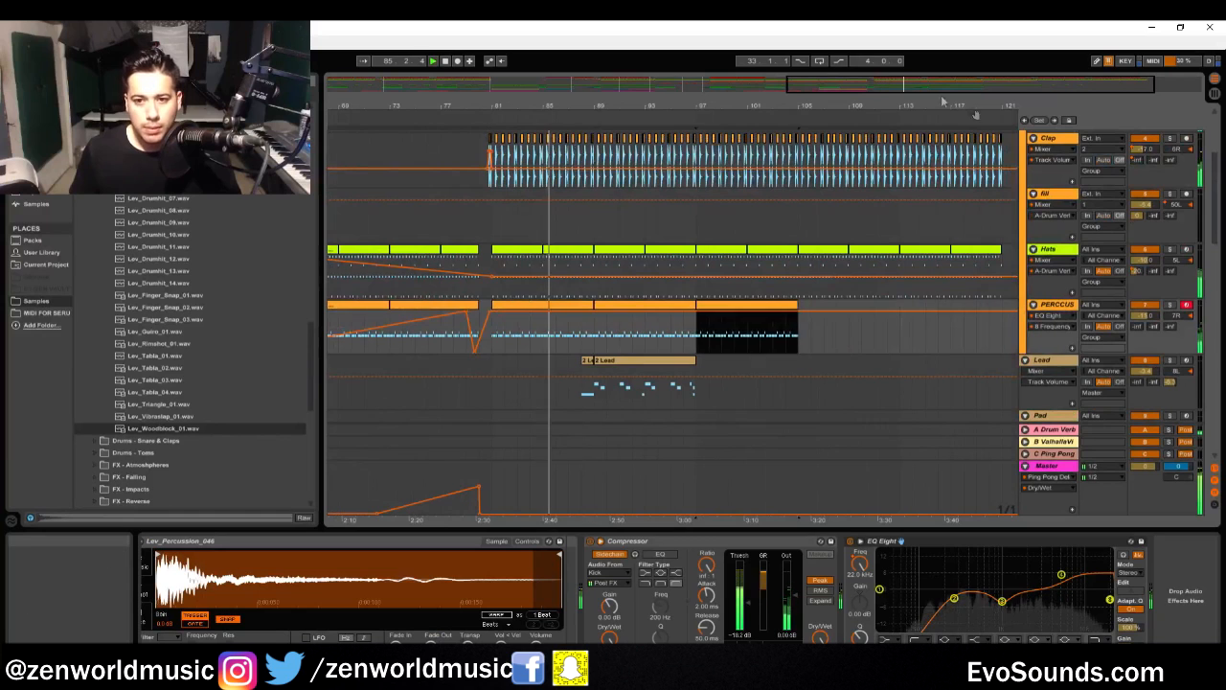
left_click_drag(1052, 92, 1053, 83)
key("ctrl+d")
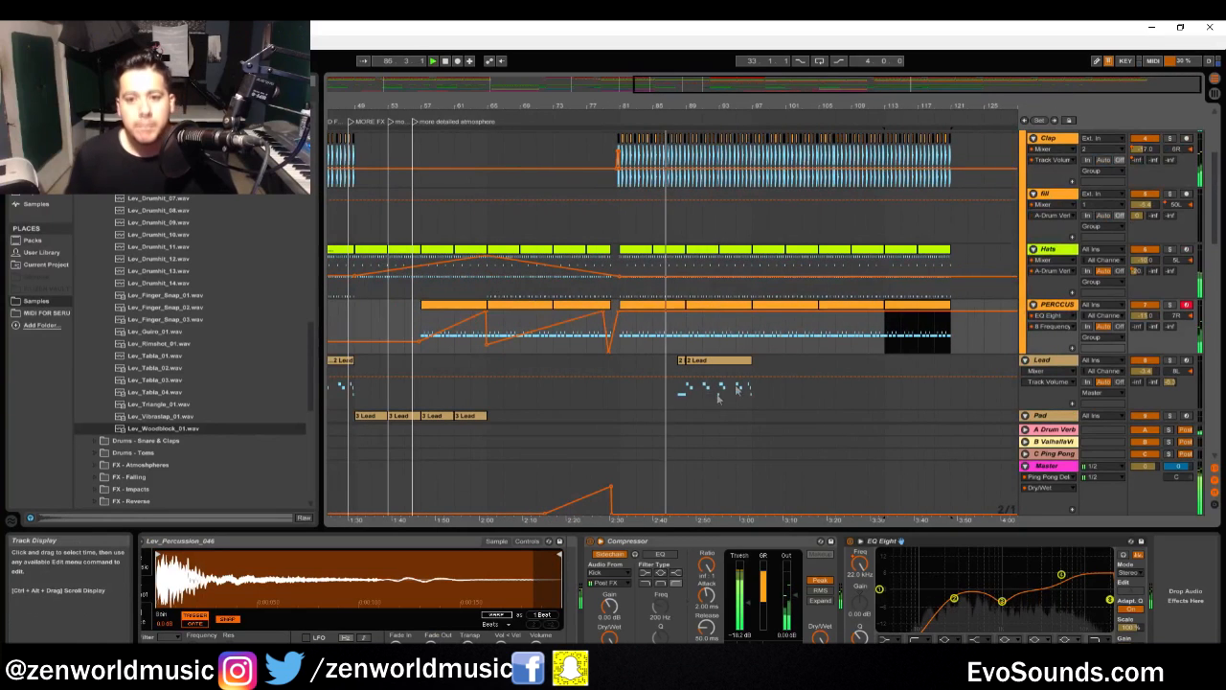
Fold the Drums group to compact the arrangement and show the whole song with the Kick, Lead and Pad tracks
scroll(1059, 230, "up", 2)
left_click(1026, 143)
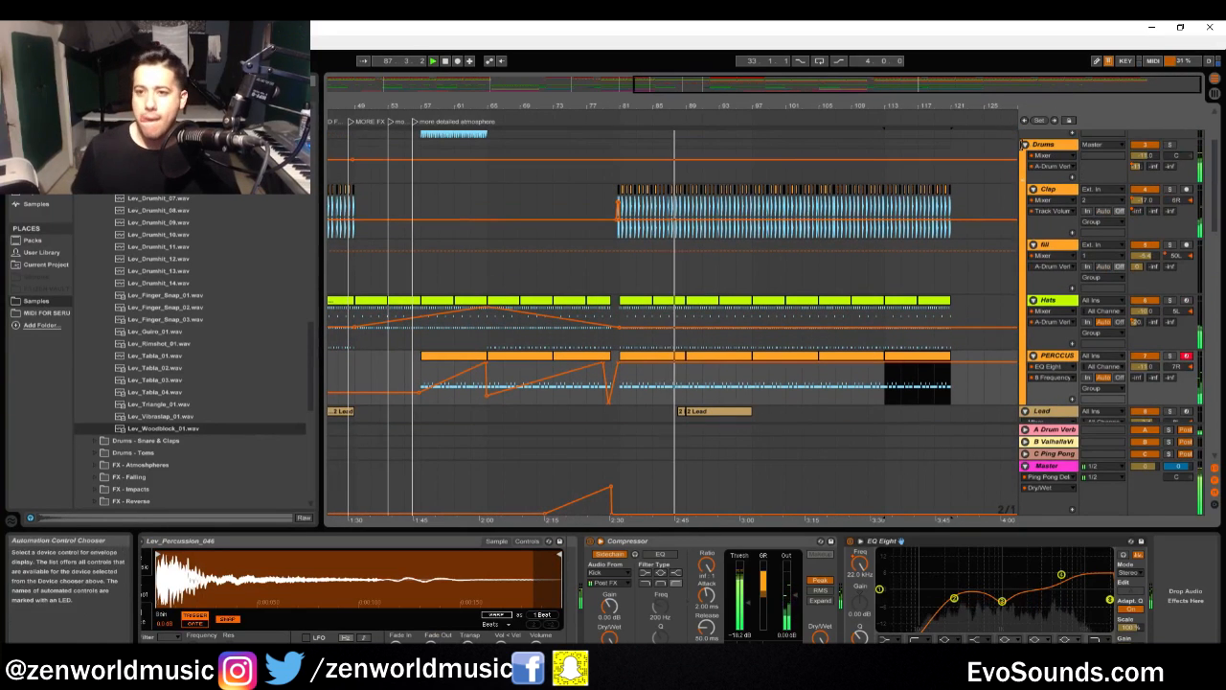
left_click(1044, 144)
left_click_drag(1010, 79, 1010, 60)
scroll(831, 260, "up", 3)
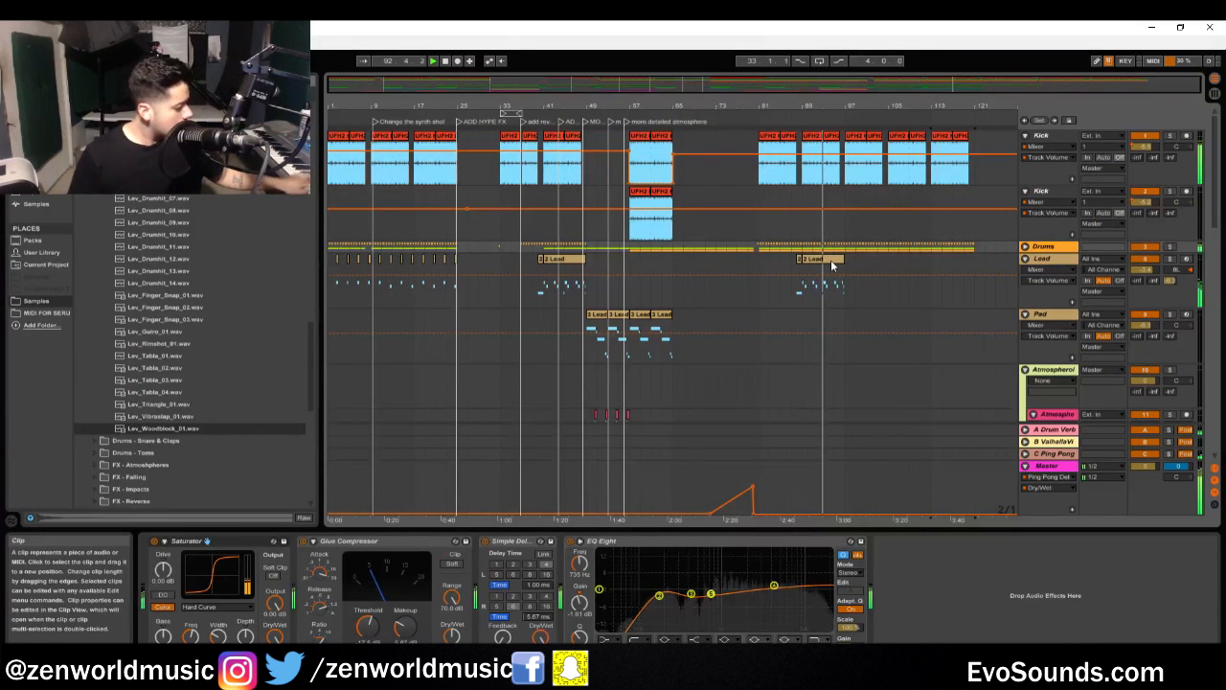
Duplicate the white noise downlifter clip at bar 89 so that a copy starts at bar 97
left_click_drag(941, 102, 788, 348)
left_click(752, 259)
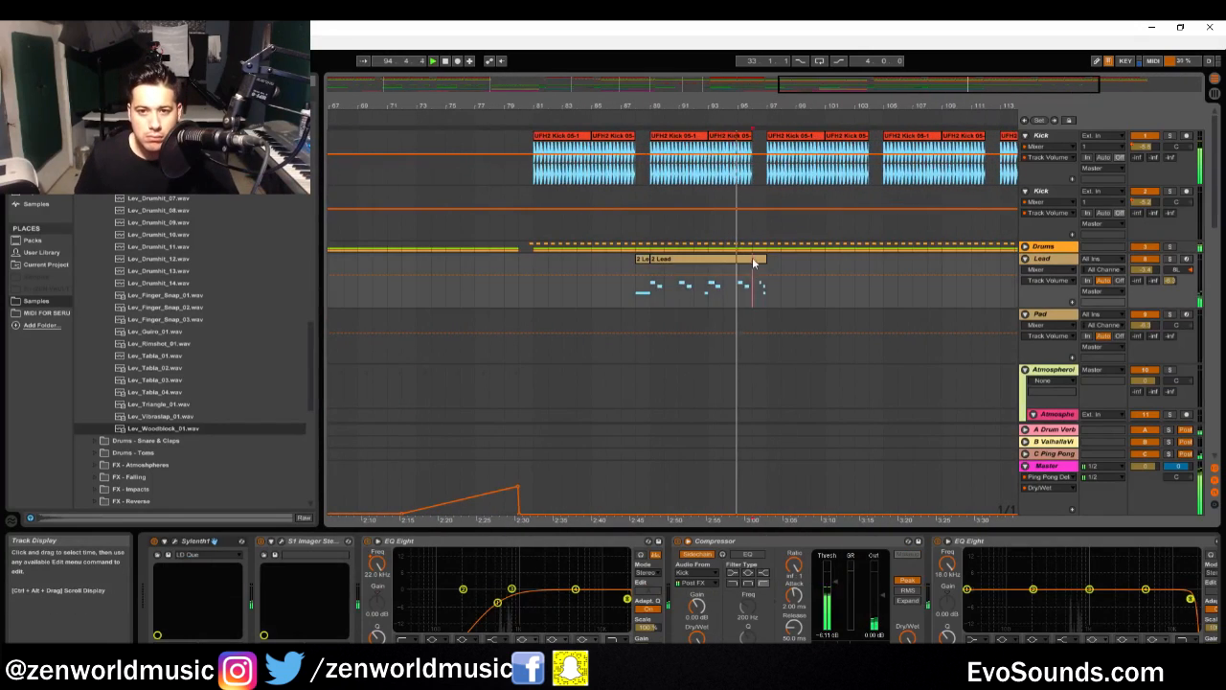
scroll(747, 277, "down", 3)
left_click(738, 284)
scroll(712, 293, "down", 5)
scroll(712, 292, "down", 3)
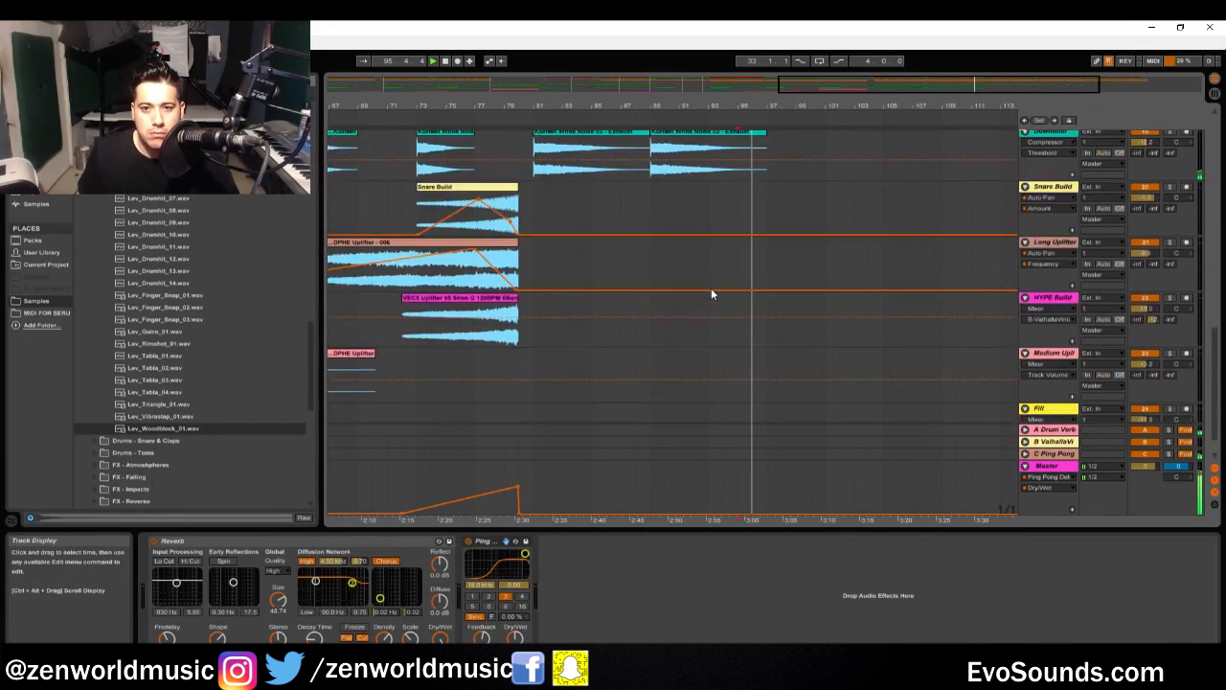
scroll(712, 291, "up", 1)
left_click(721, 197)
key("ctrl+d")
scroll(771, 233, "down", 2)
Duplicate the white noise downlifter clip at bar 97 so that another copy starts at bar 105
scroll(778, 240, "up", 10)
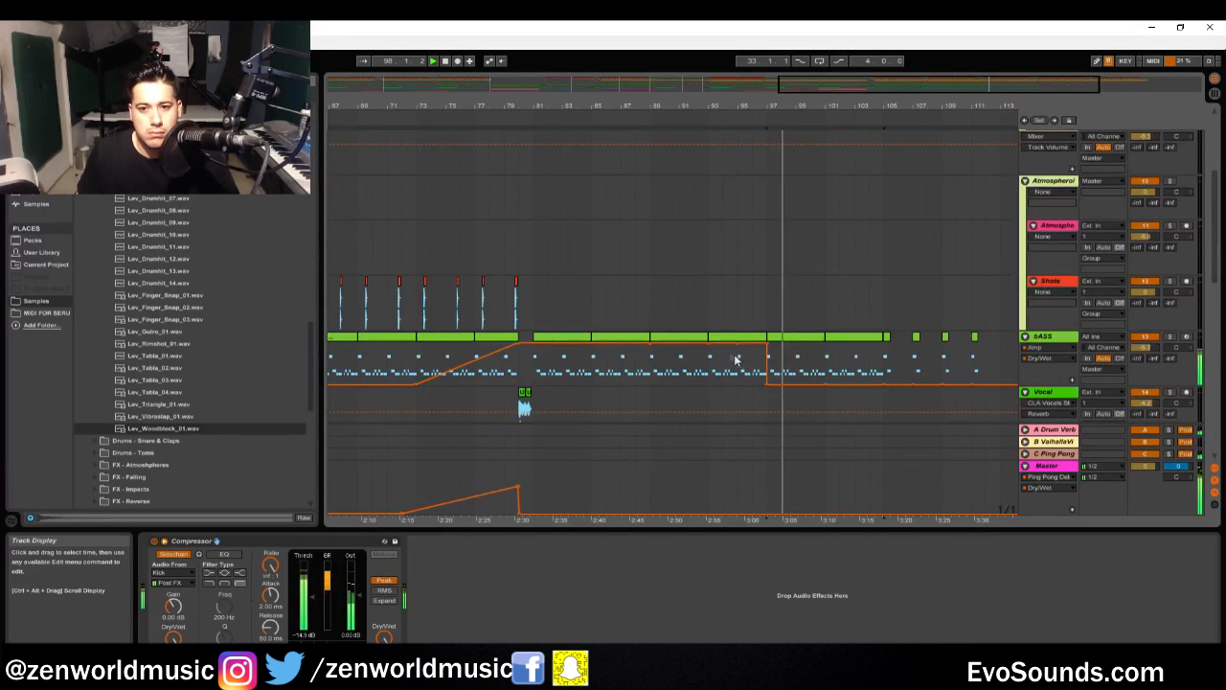
scroll(874, 306, "up", 5)
left_click(742, 261)
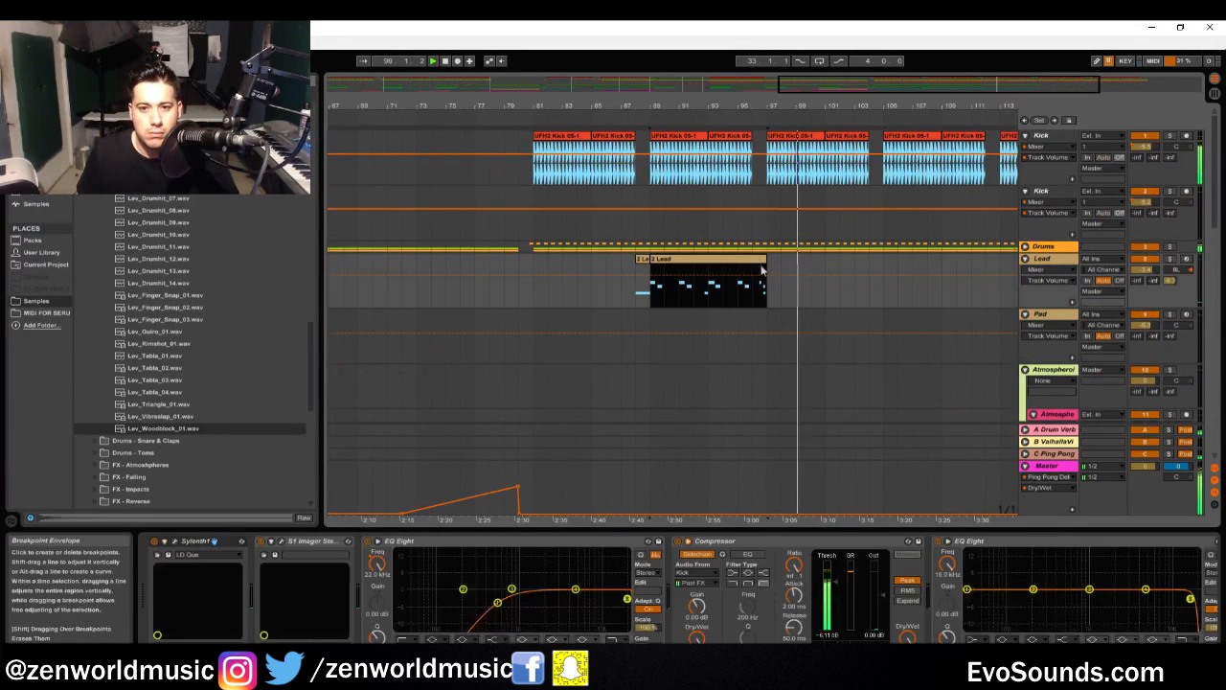
left_click(857, 197)
left_click_drag(881, 89, 840, 57)
scroll(755, 278, "down", 12)
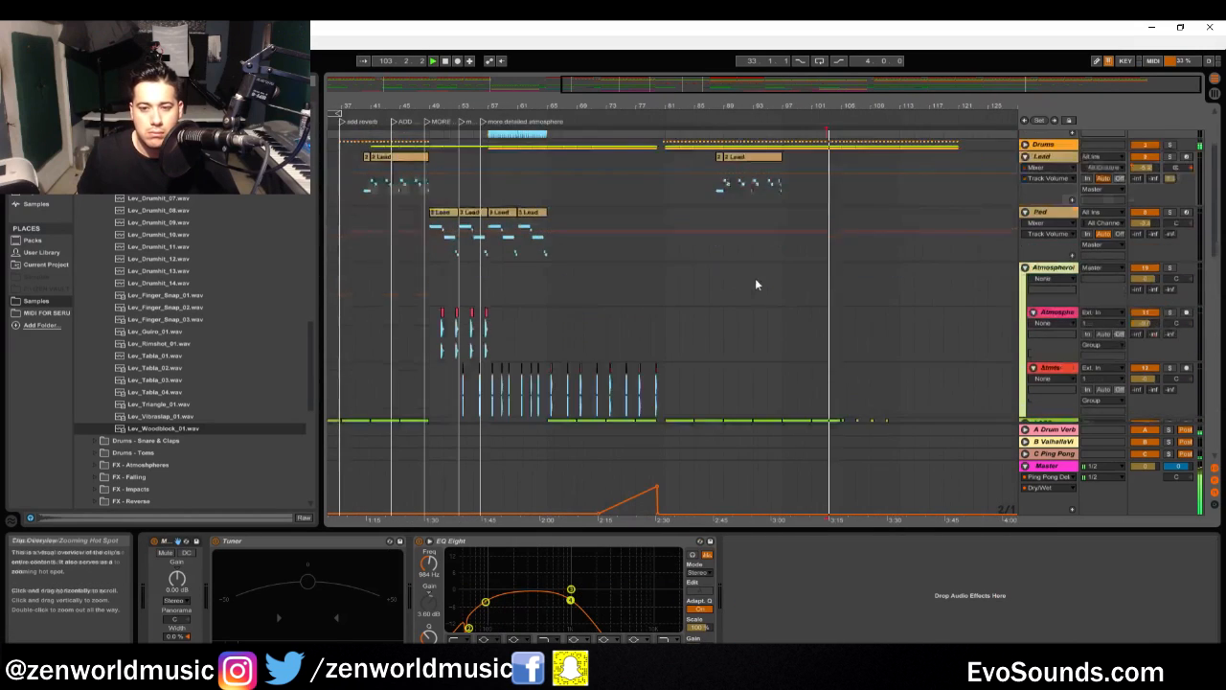
left_click(796, 277)
key("ctrl+d")
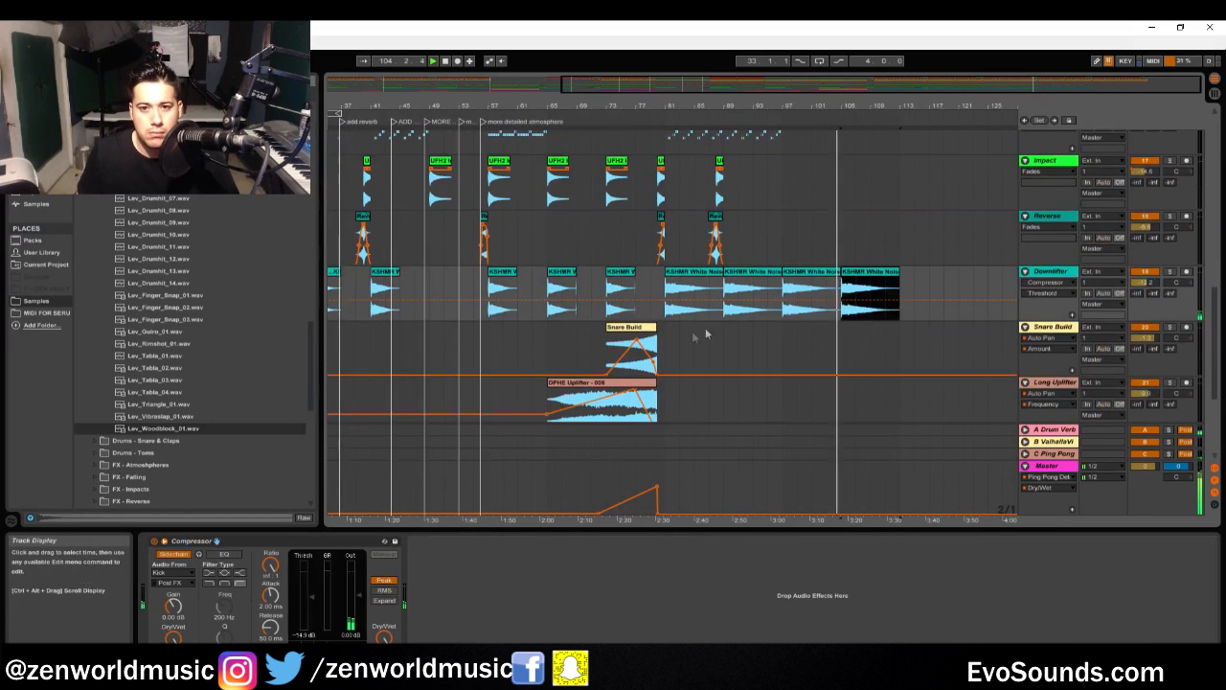
Copy the Snare Build clip with its auto pan automation to bar 97 and play from bar 103
left_click(645, 373)
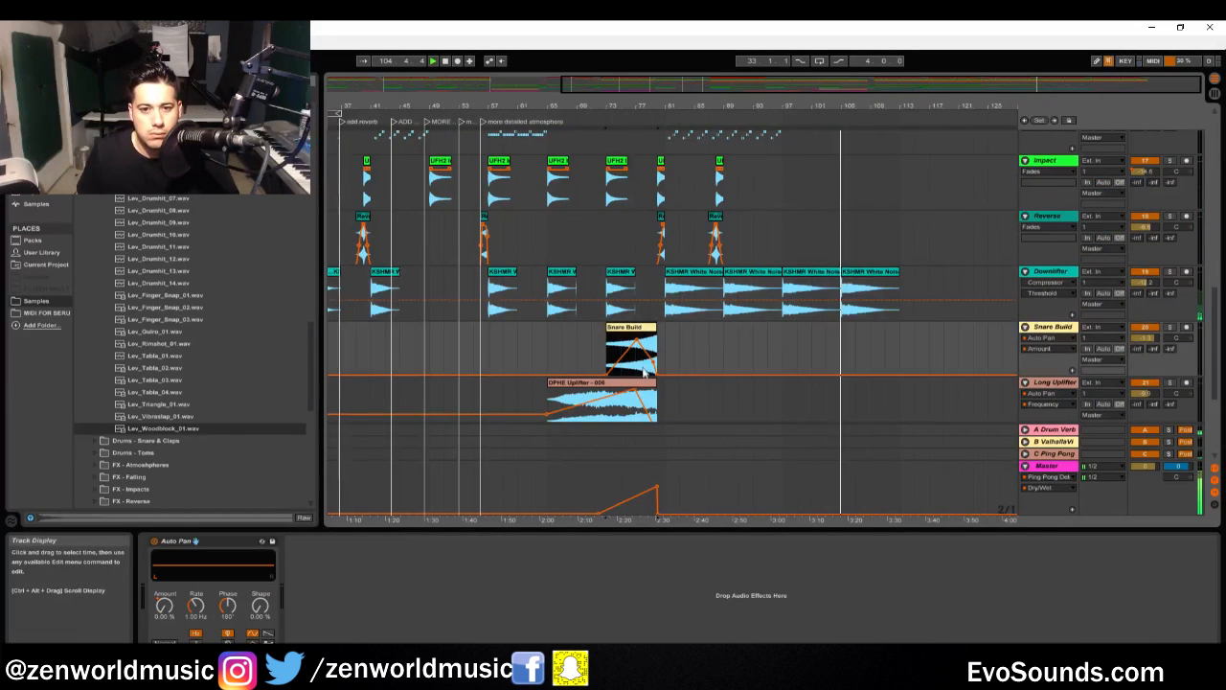
left_click(783, 339)
key("ctrl+v")
left_click(829, 315)
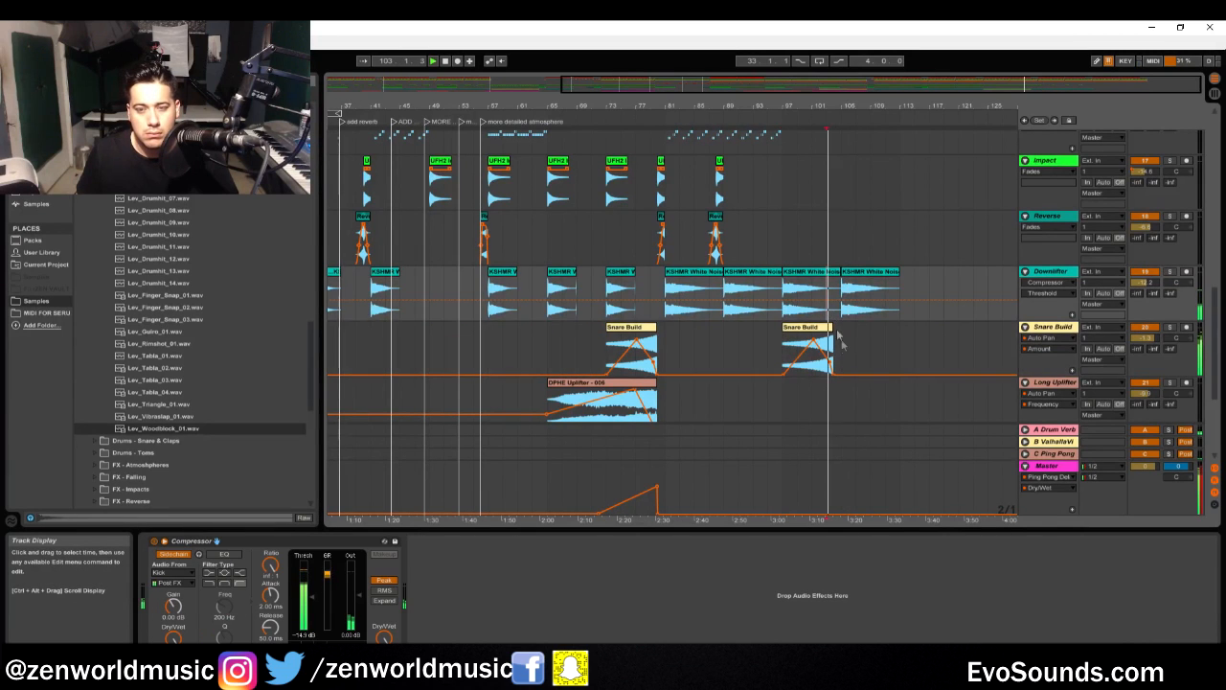
Remove the Drums group's clips during bar 104 and play the gap from bar 103
scroll(845, 325, "up", 10)
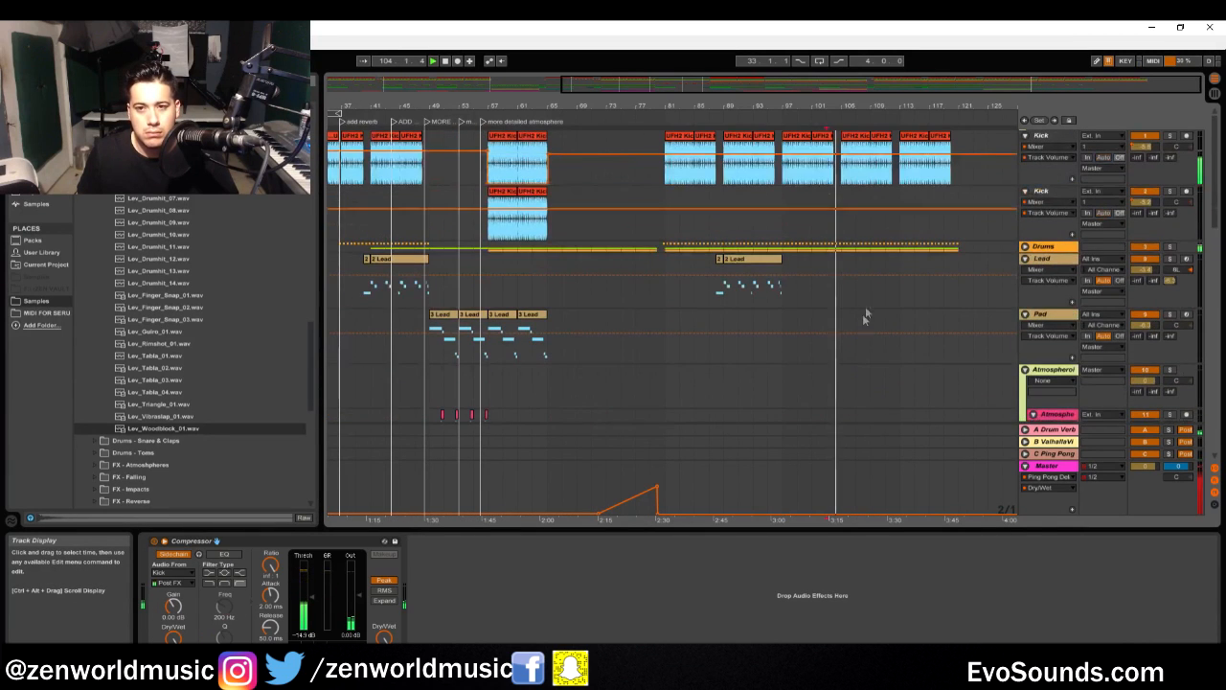
left_click(839, 250)
left_click_drag(963, 102, 963, 220)
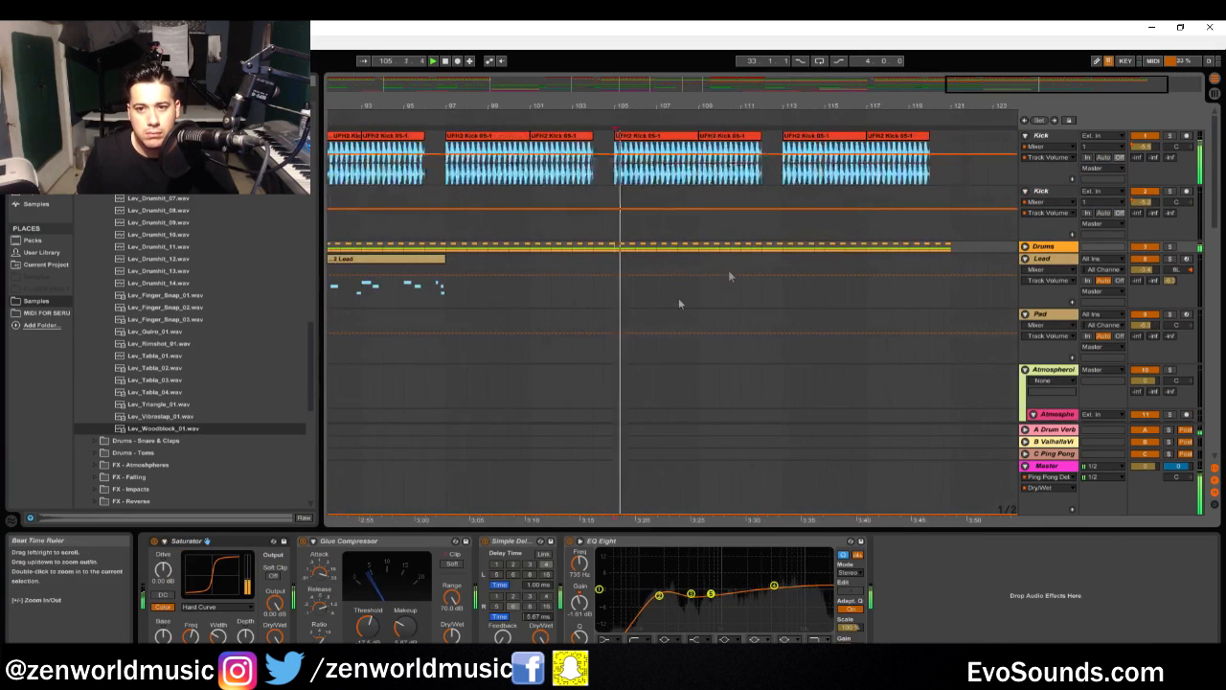
left_click_drag(616, 250, 599, 249)
left_click(574, 230)
key("space")
key("space")
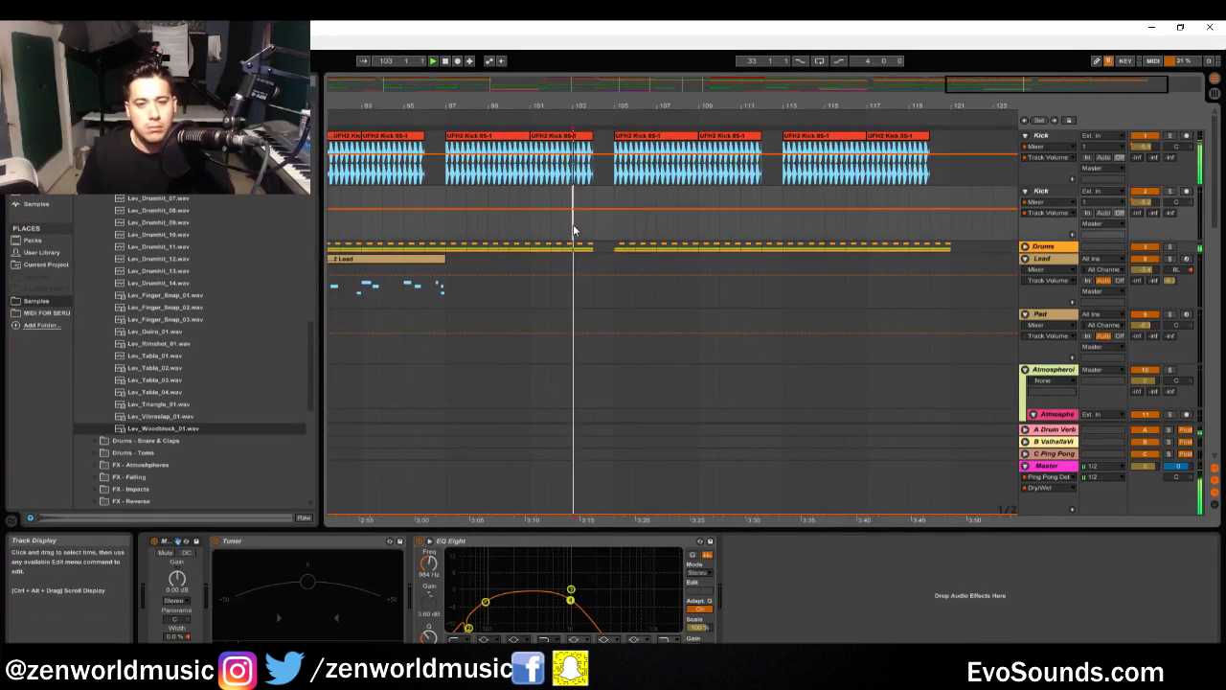
Try ending the bass clip at bar 104, extend it back to bar 105 and play from bar 104
scroll(573, 227, "down", 8)
left_click(599, 246)
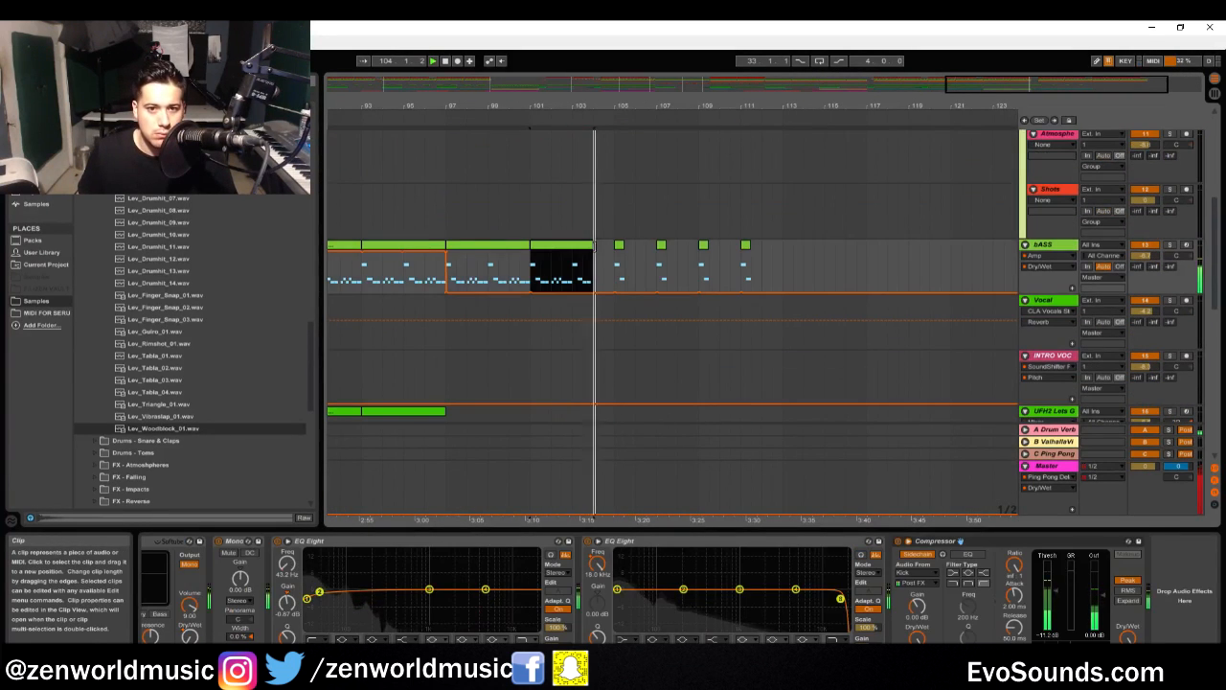
scroll(596, 251, "down", 3)
scroll(597, 251, "up", 1)
left_click_drag(594, 195, 615, 195)
key("space")
key("space")
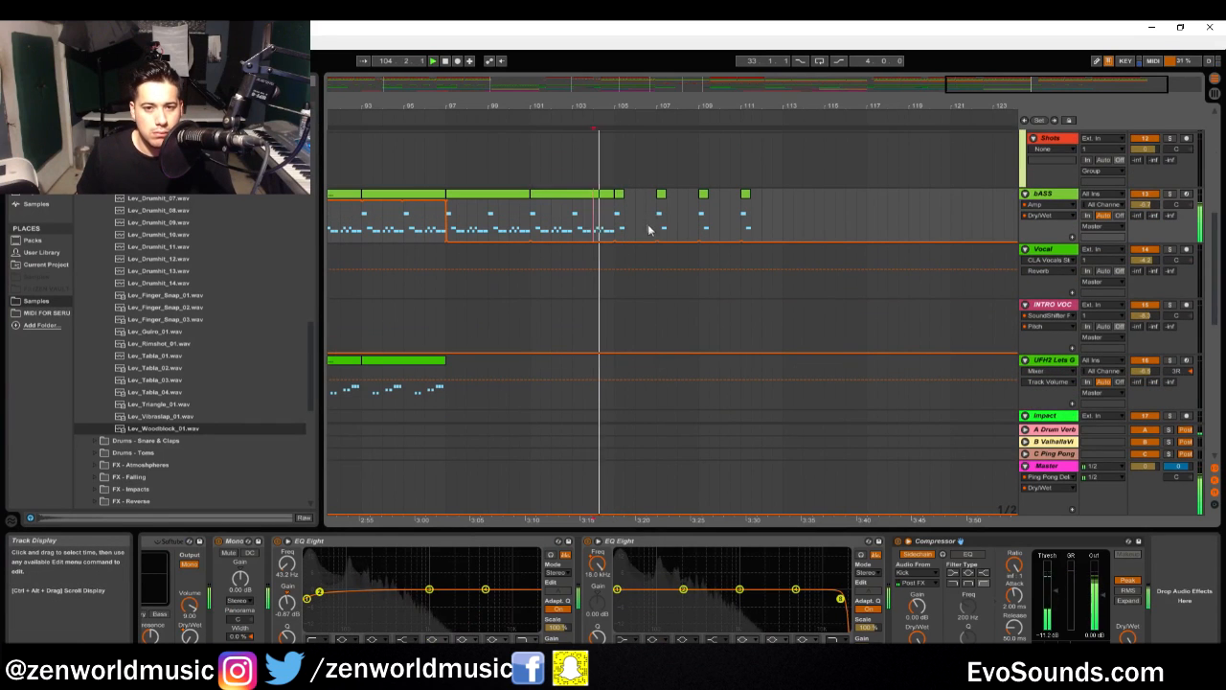
Copy the INTRO VOC vocal chops from the song's first 16 bars and paste them on the same track from bar 81
scroll(653, 236, "down", 5)
scroll(621, 287, "up", 6)
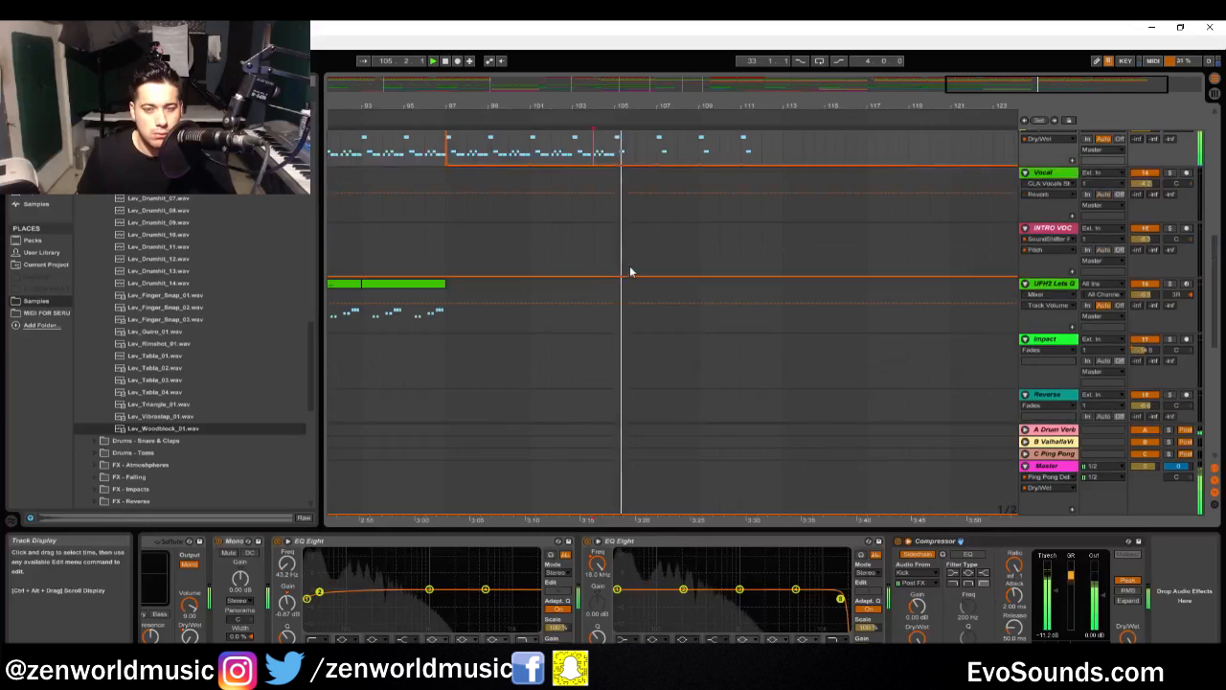
scroll(816, 289, "down", 8)
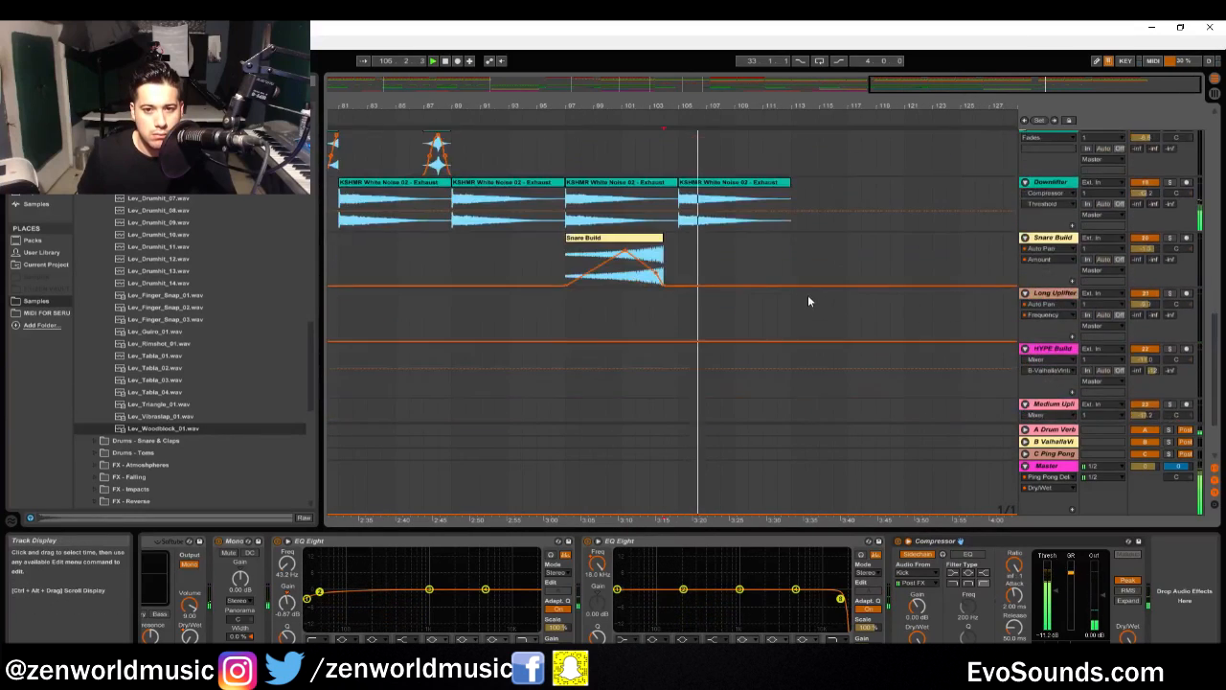
double_click(707, 86)
scroll(712, 373, "up", 8)
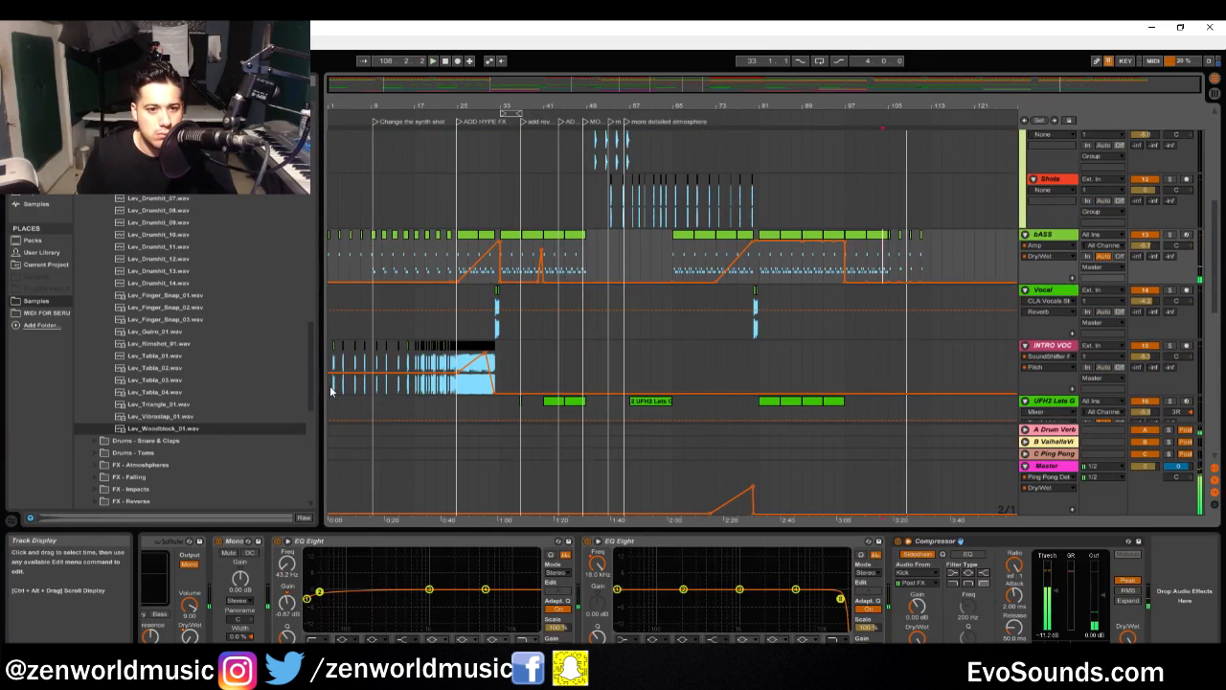
left_click_drag(330, 390, 398, 401)
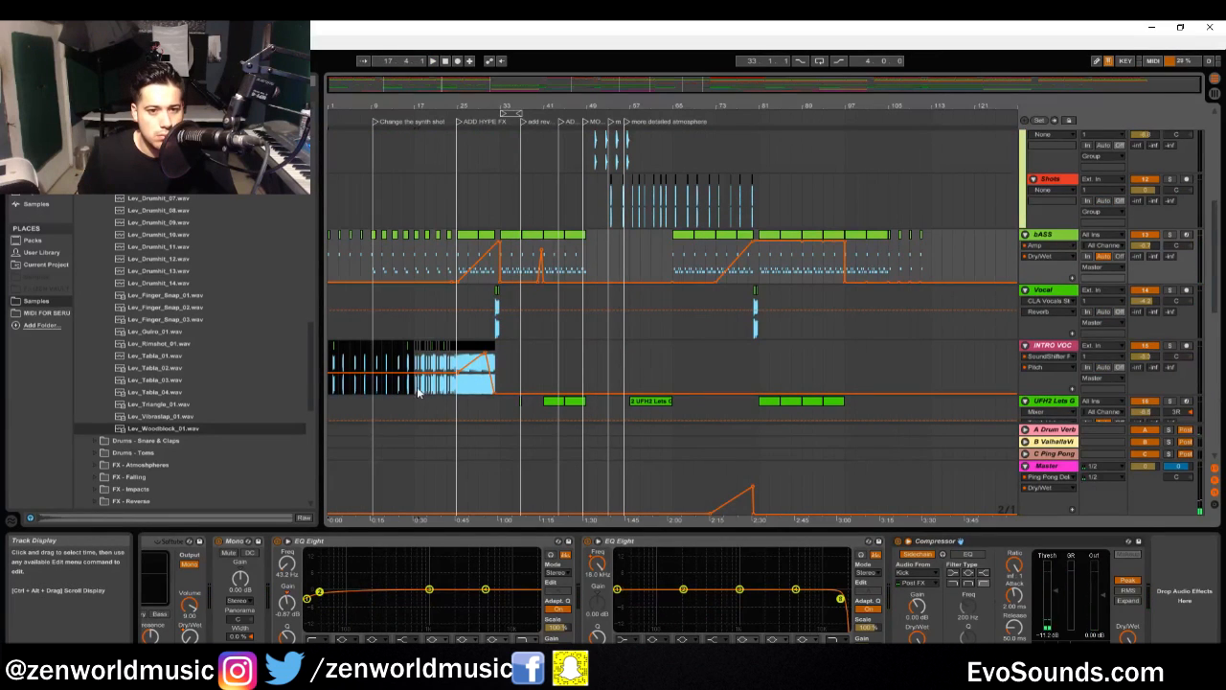
key("ctrl+c")
left_click(757, 343)
key("space")
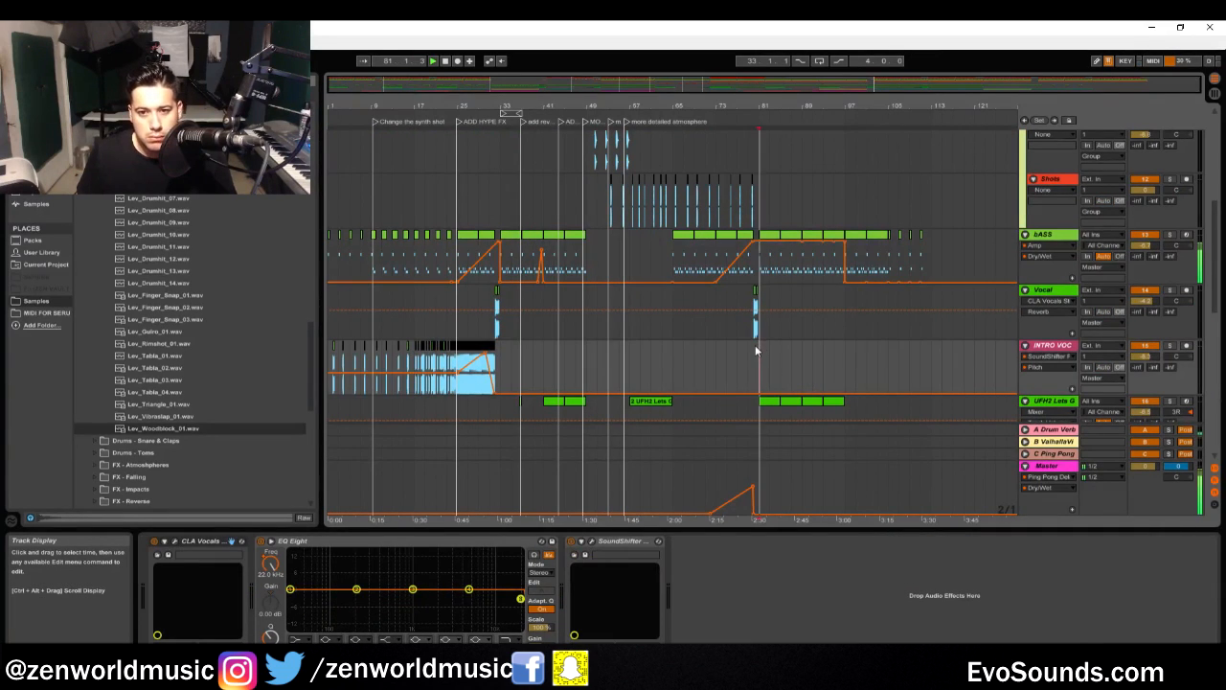
key("ctrl+v")
Clear the INTRO VOC track between bars 81 and 97 and play from bar 96
left_click_drag(943, 93, 907, 148)
left_click_drag(899, 106, 972, 79)
left_click_drag(653, 395, 455, 395)
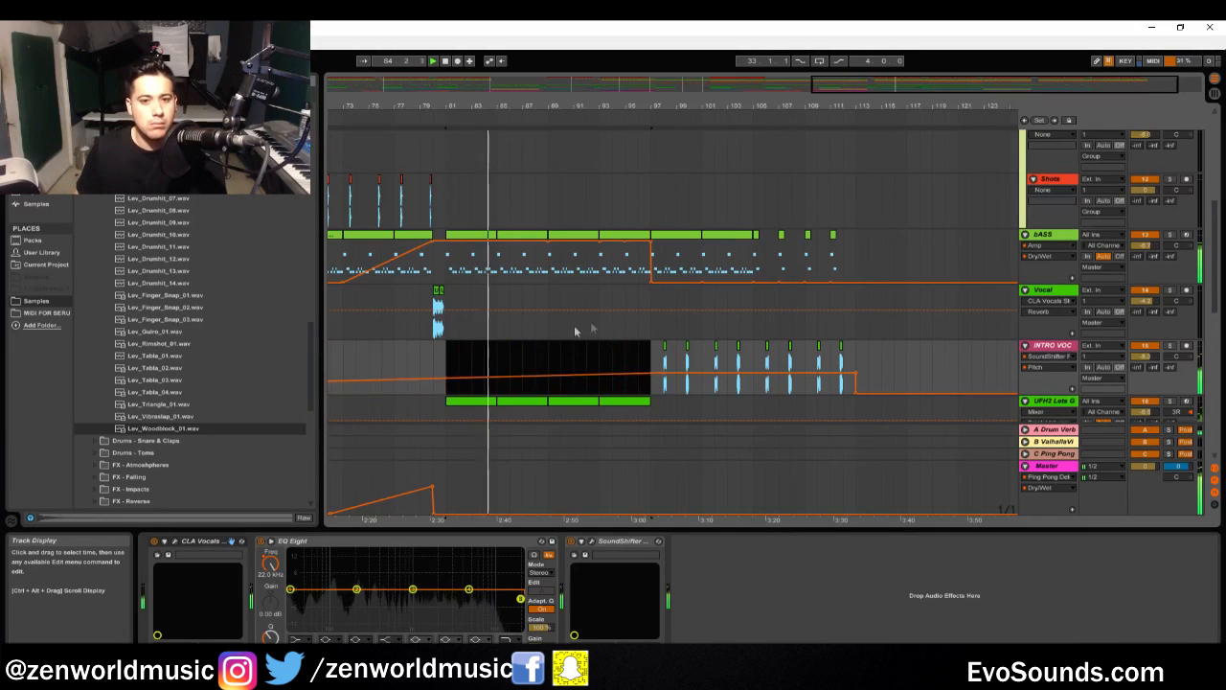
key("Delete")
left_click(645, 312)
key("space")
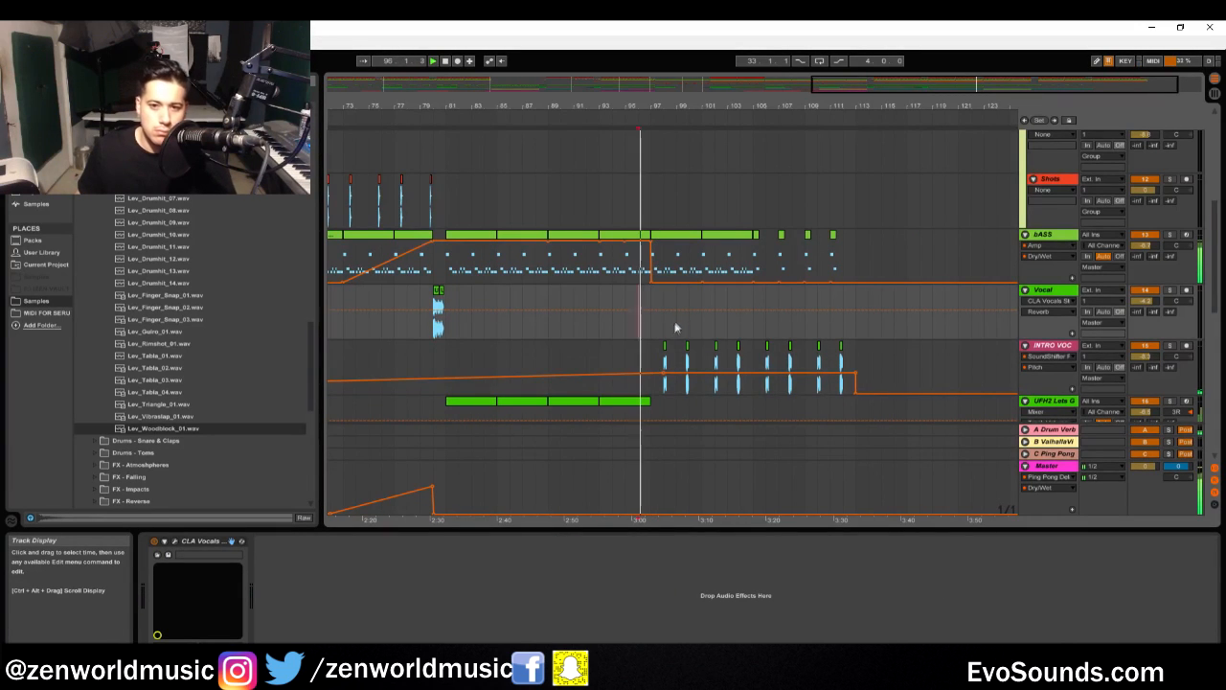
Duplicate the INTRO VOC vocal chops of bars 97 to 105 twice to fill the track up to bar 121
left_click_drag(660, 369, 764, 376)
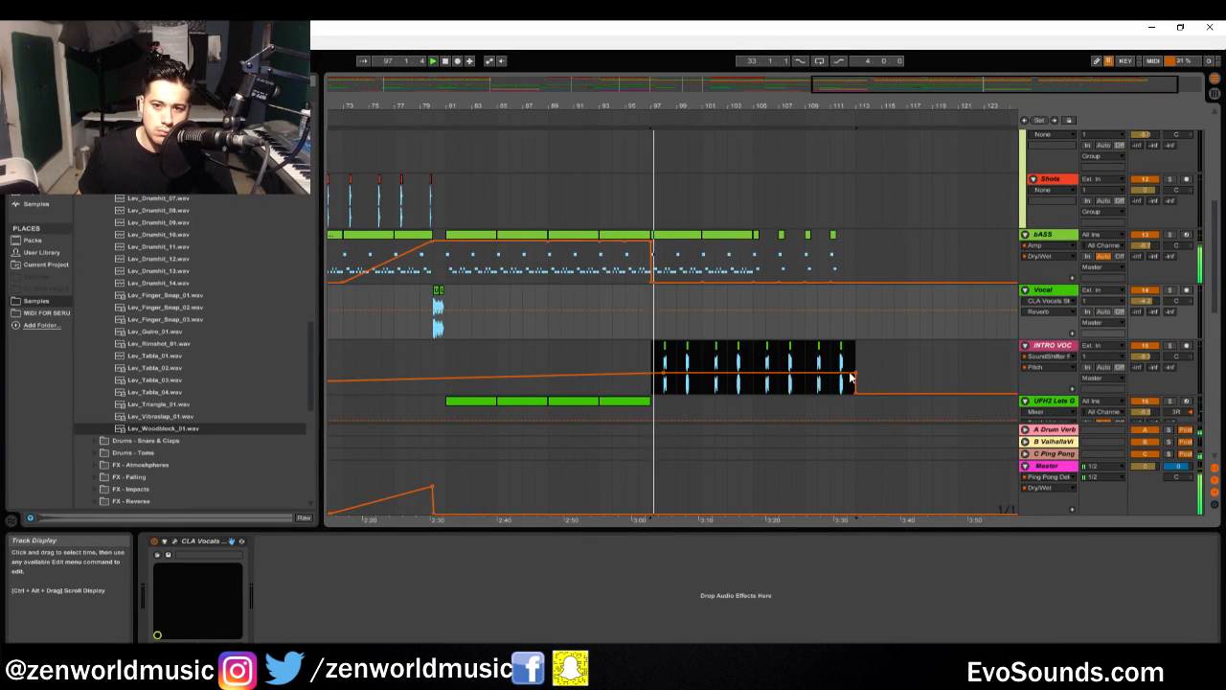
left_click(720, 360)
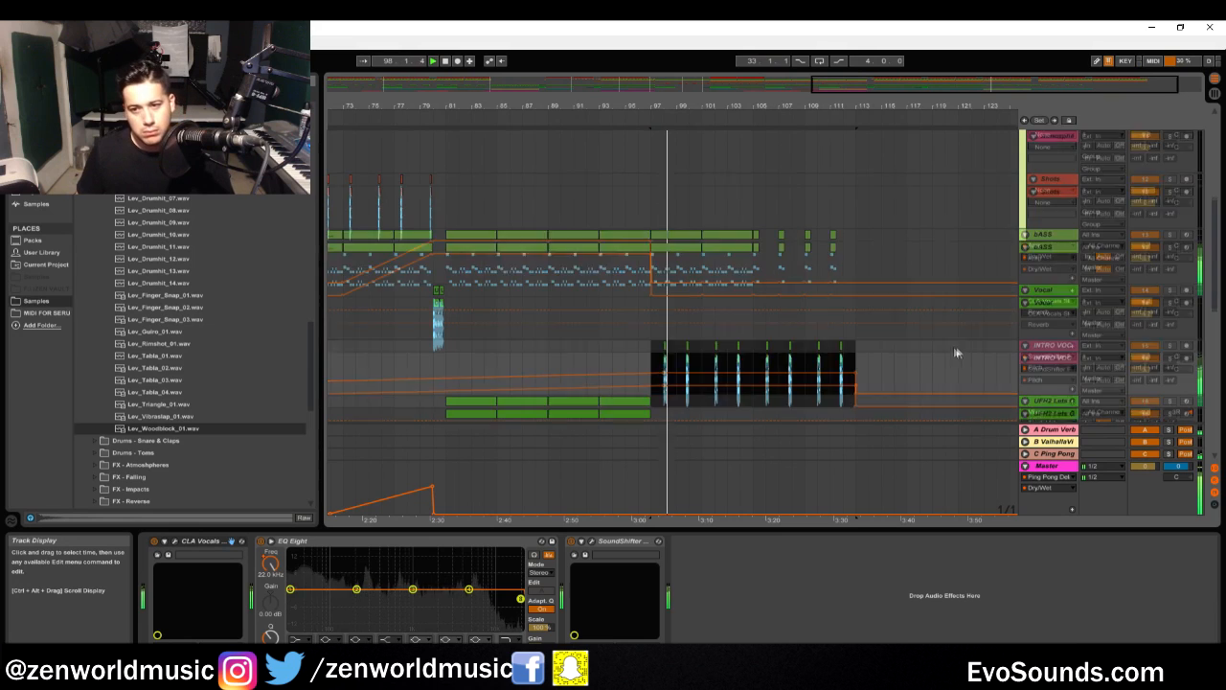
scroll(962, 346, "down", 2)
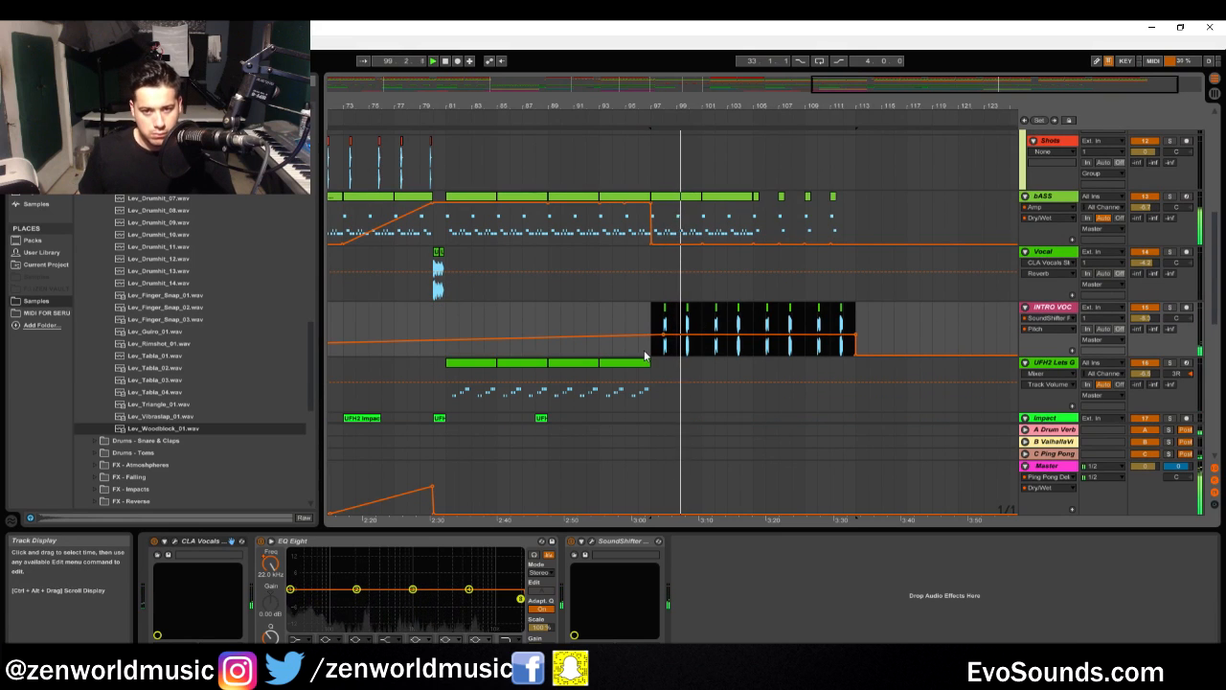
left_click_drag(1002, 84, 971, 257)
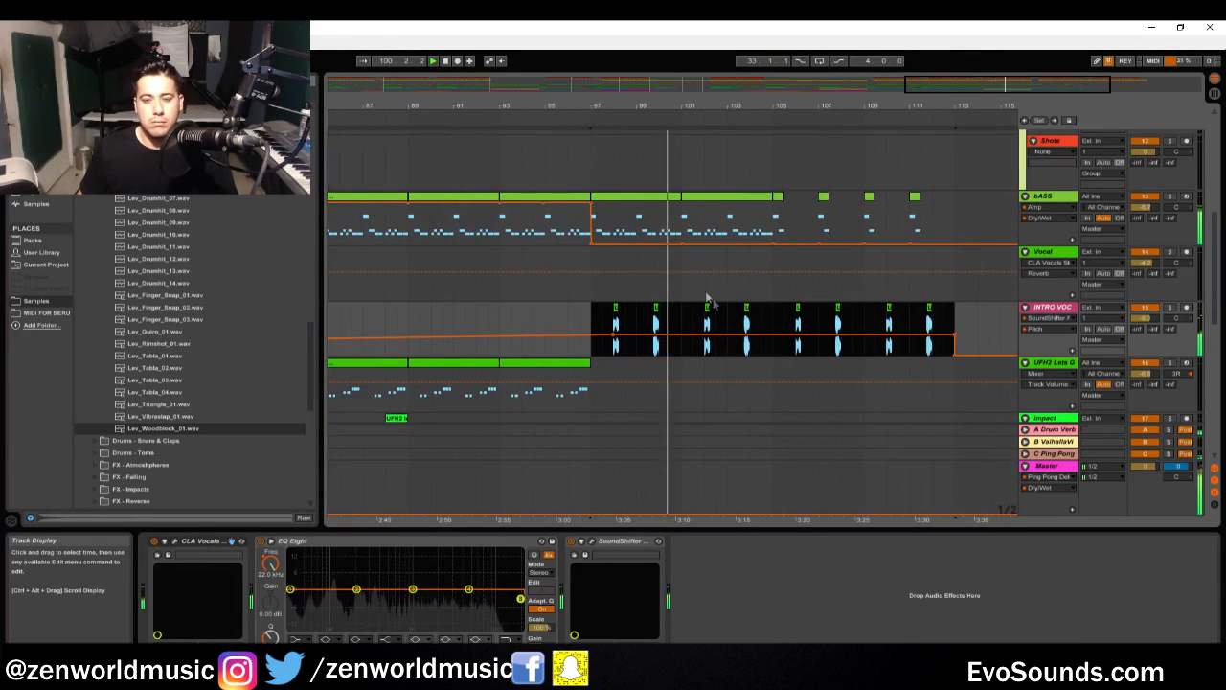
left_click(970, 259)
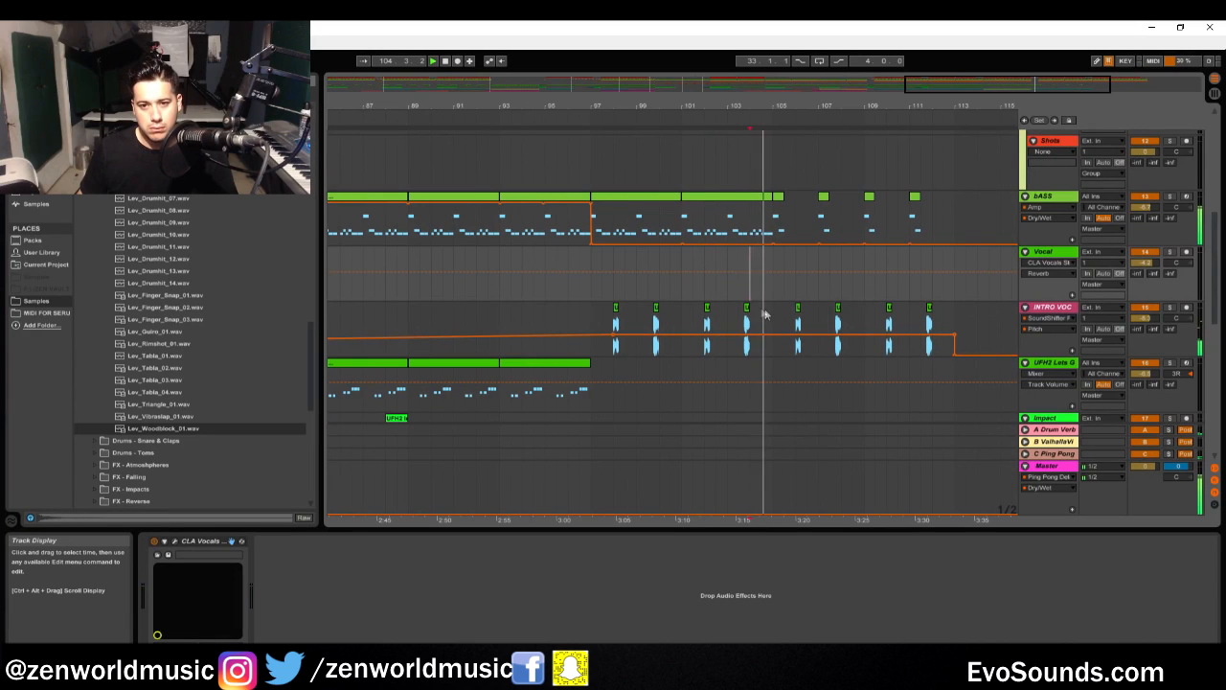
left_click_drag(776, 319, 591, 343)
key("ctrl+d")
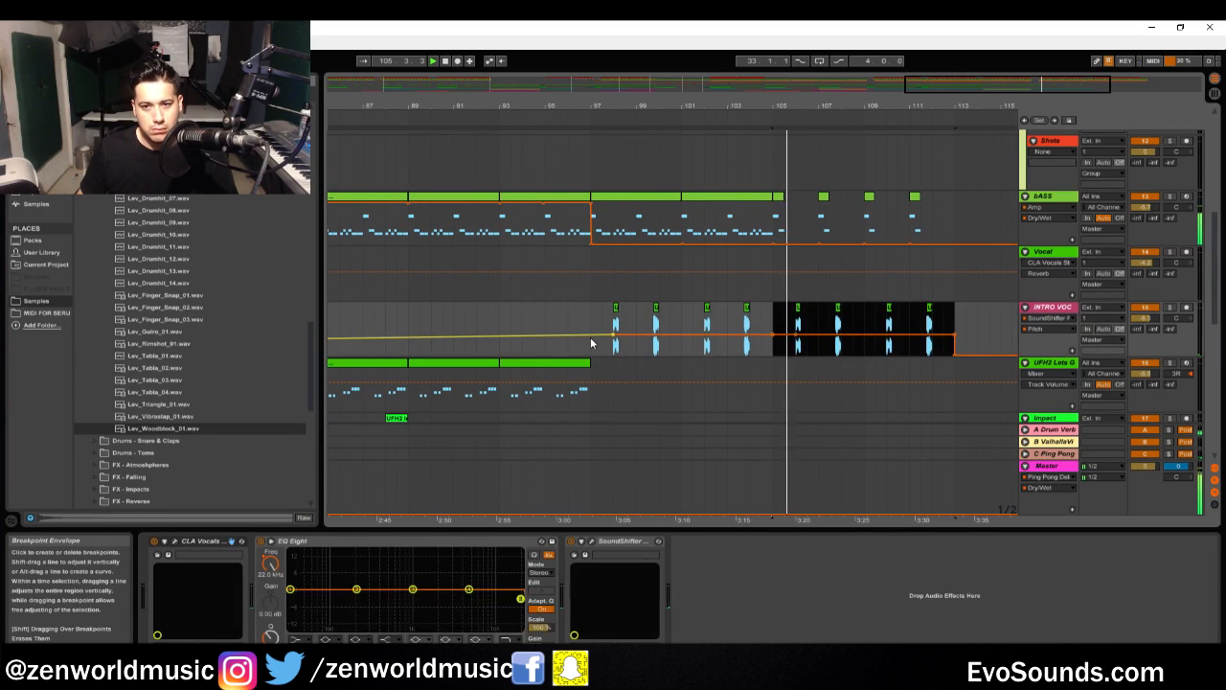
key("ctrl+d")
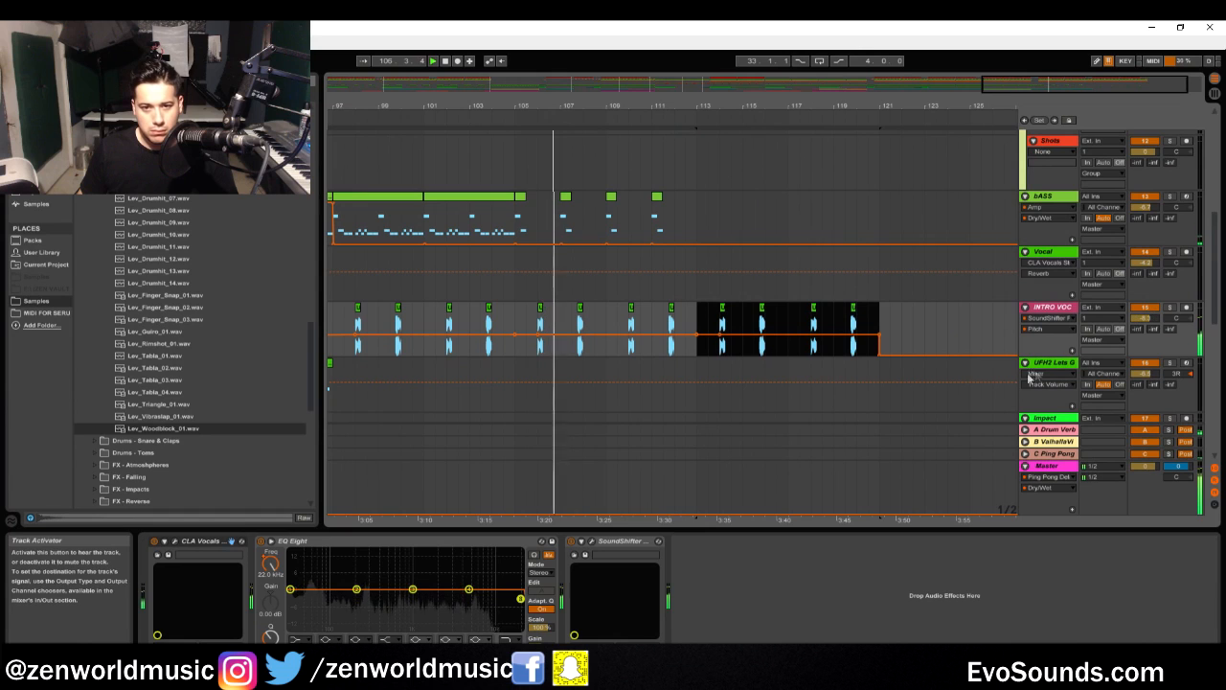
scroll(756, 369, "up", 6)
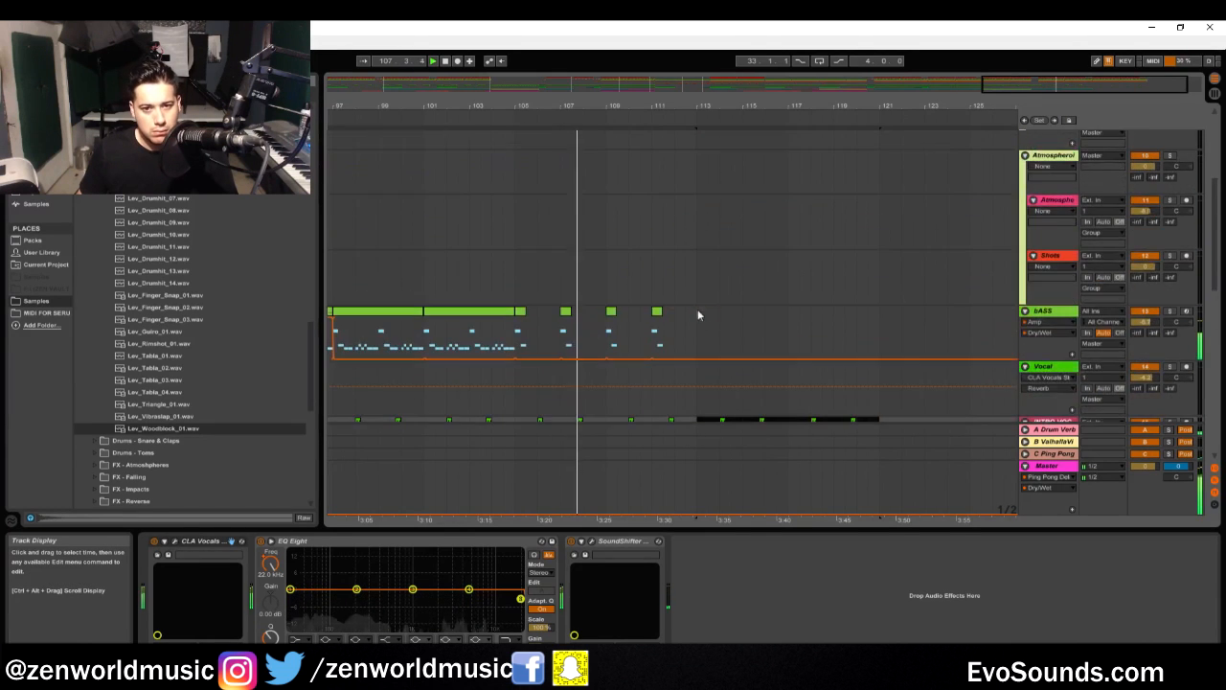
scroll(908, 187, "up", 2)
left_click_drag(1092, 87, 1093, 50)
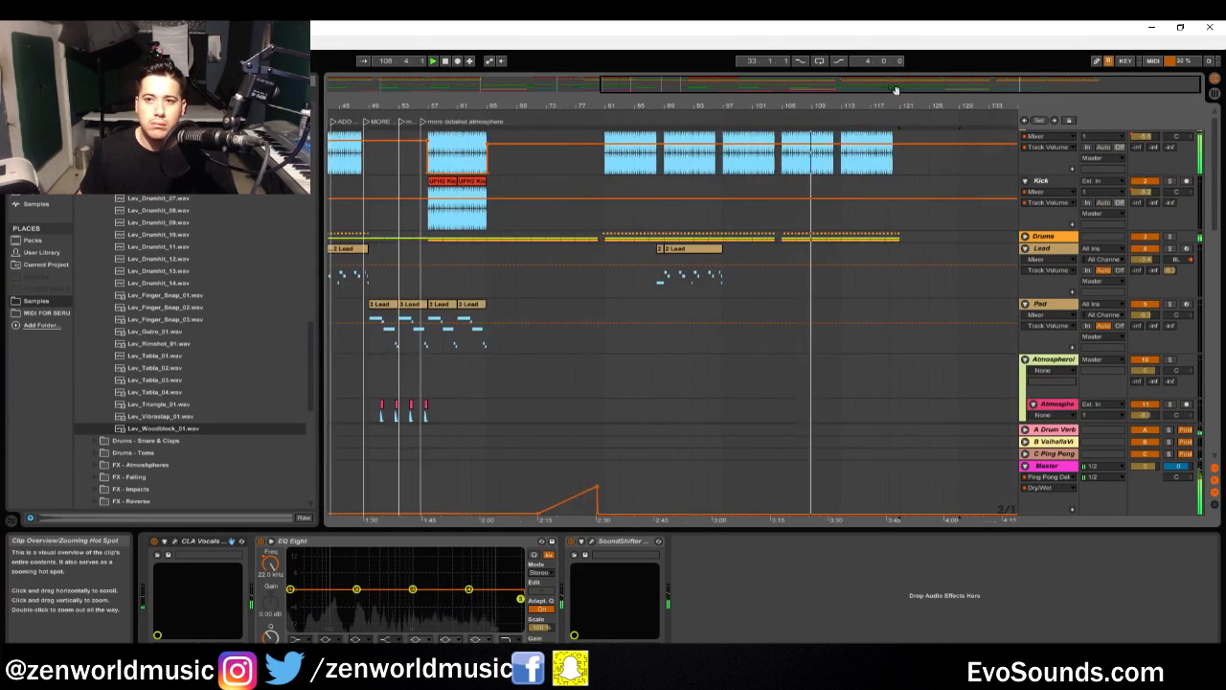
scroll(736, 237, "down", 3)
scroll(633, 297, "up", 5)
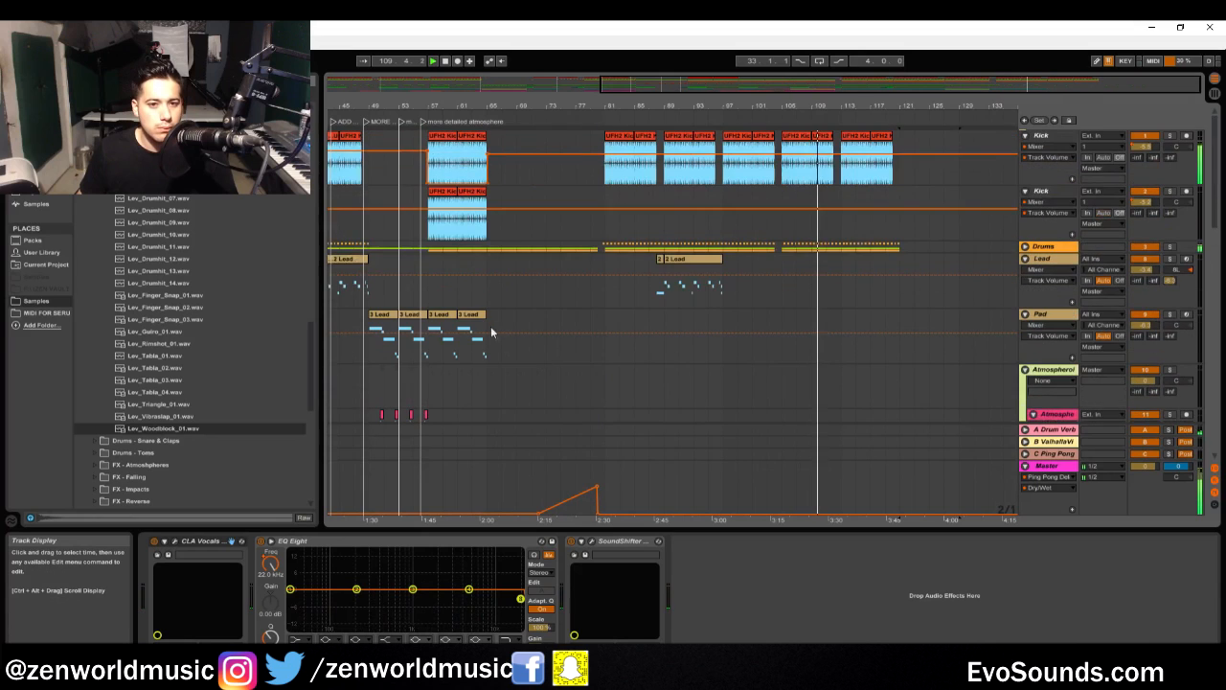
Try reusing the Lead melody clip that ends at bar 97 from bar 105 onward, and clear that range again
left_click(698, 258)
key("ctrl+c")
left_click(778, 268)
key("ctrl+v")
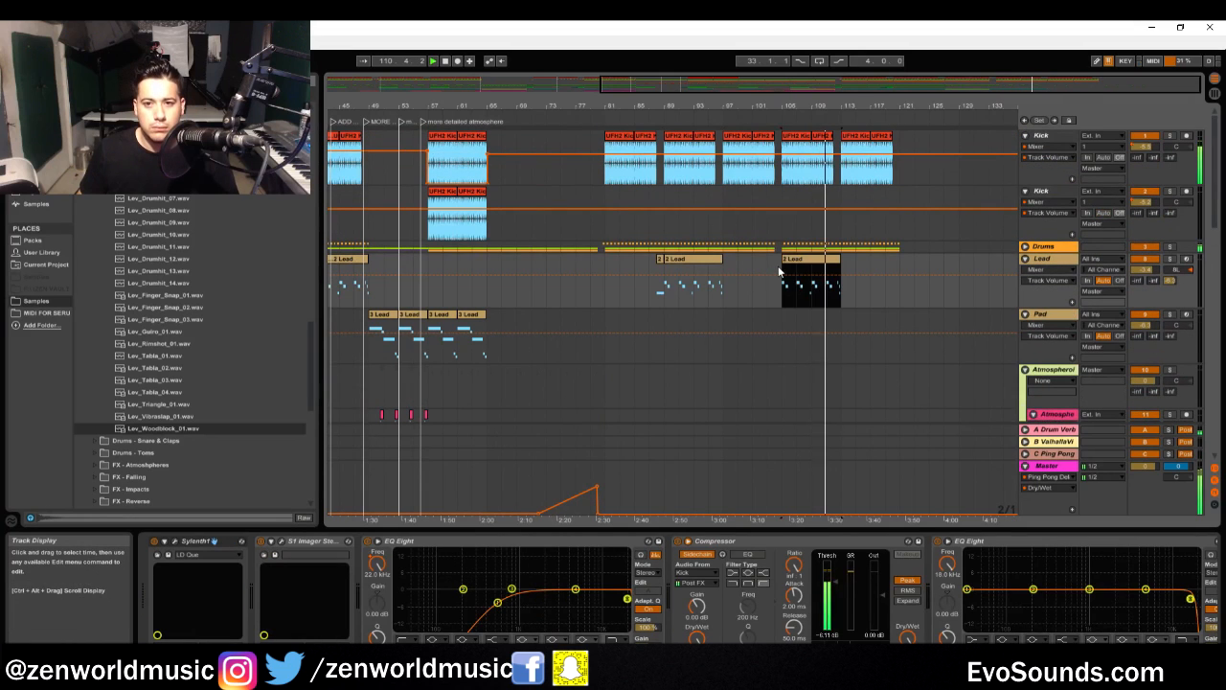
key("ctrl+d")
left_click_drag(818, 105, 891, 88)
left_click_drag(847, 305, 953, 296)
key("Delete")
Copy the short intro Lead clips from bars 9 to 25 and paste them on the Lead track from bar 105
left_click_drag(369, 304, 449, 301)
key("ctrl+c")
left_click(857, 291)
key("ctrl+v")
left_click_drag(893, 105, 893, 191)
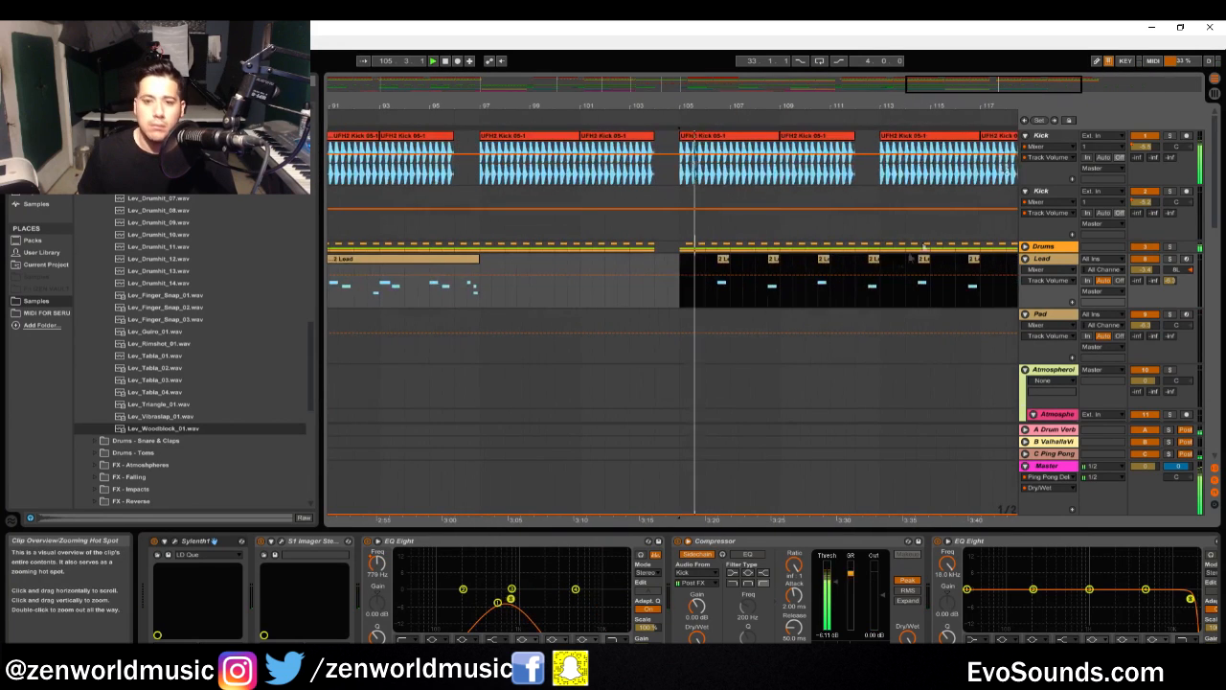
left_click(780, 284)
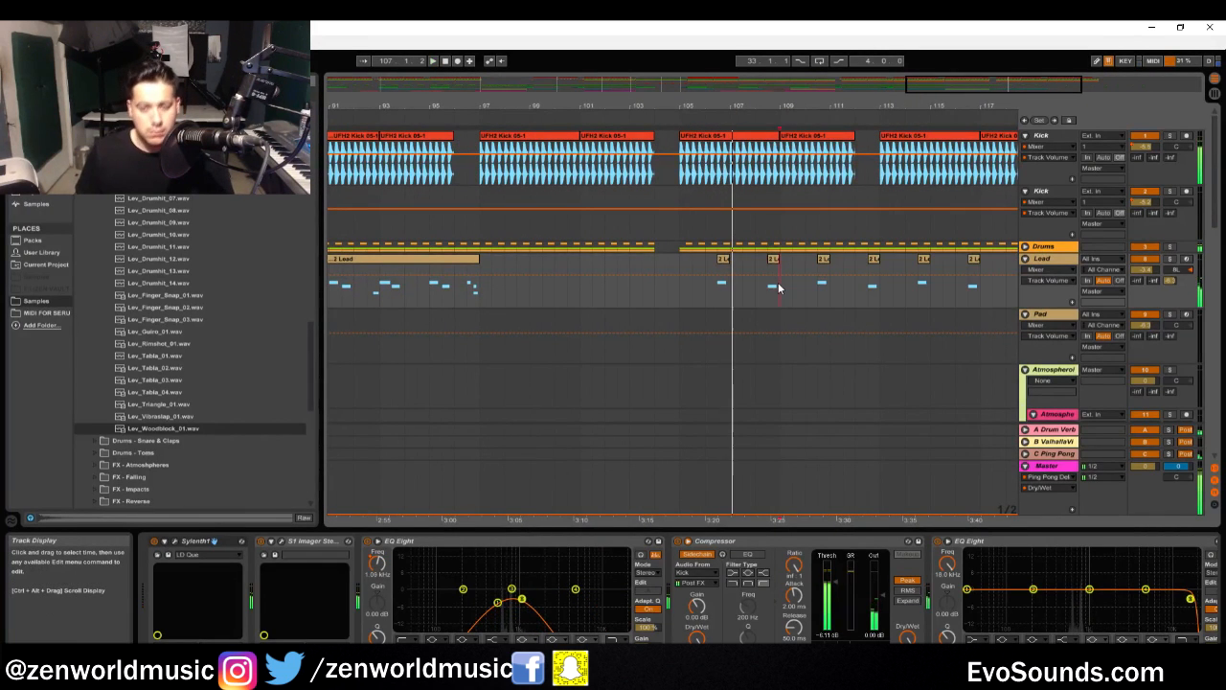
Listen to the last bars of the arrangement, restarting playback from bar 120 to examine how the section ends
left_click_drag(986, 97, 986, 28)
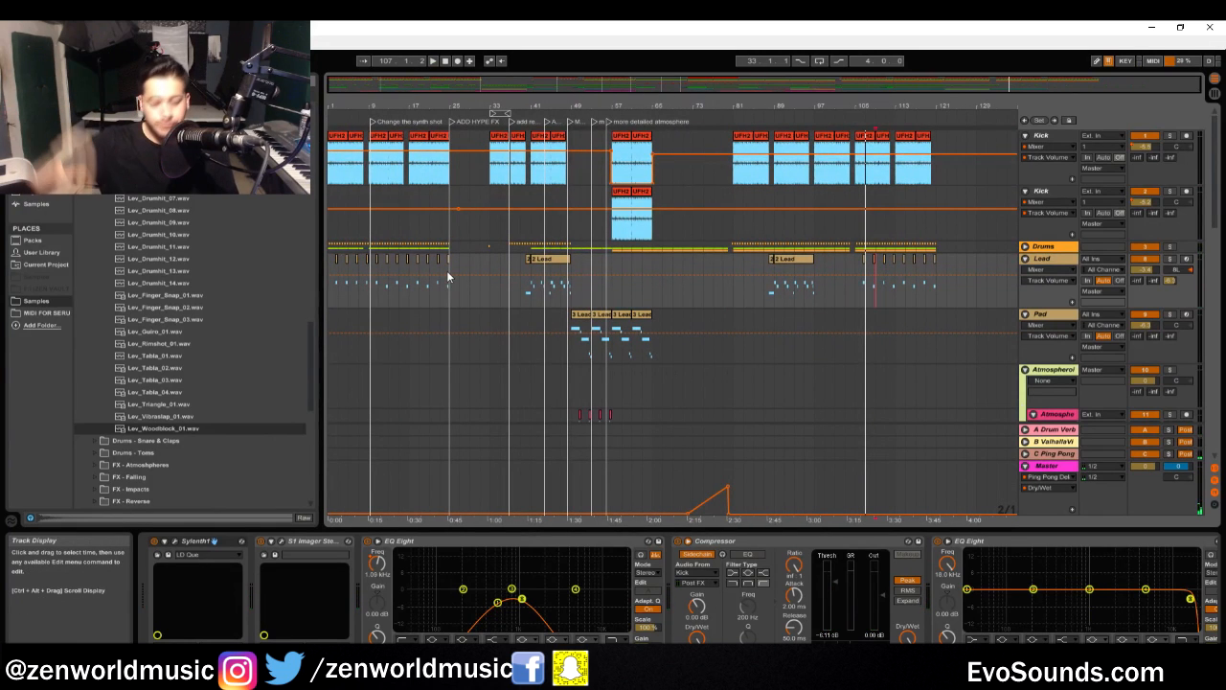
scroll(898, 343, "down", 3)
scroll(913, 345, "up", 4)
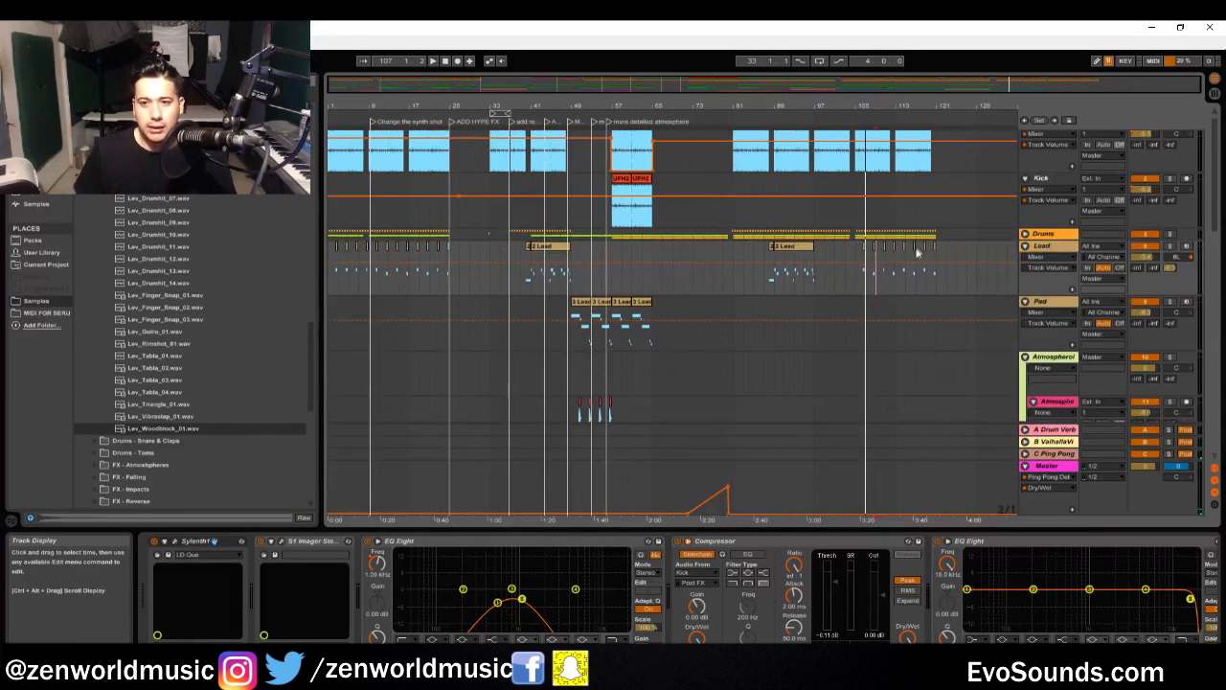
left_click(865, 210)
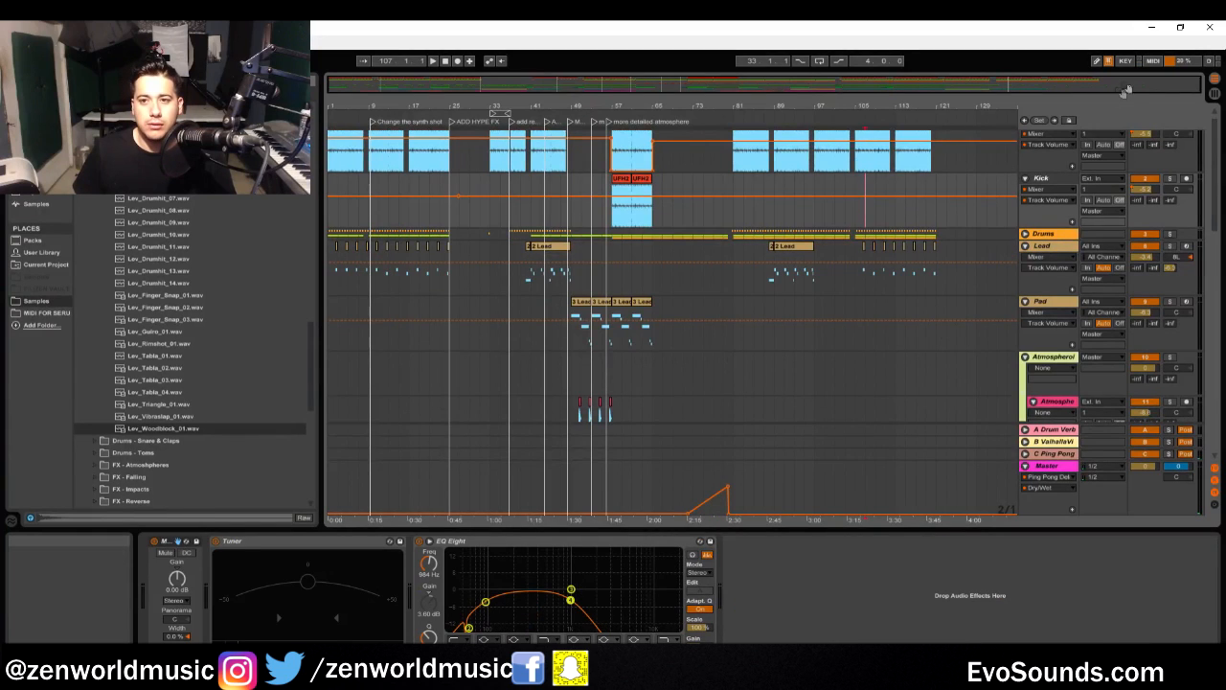
left_click_drag(1122, 90, 1122, 154)
key("space")
left_click(839, 234)
key("space")
left_click(896, 219)
key("space")
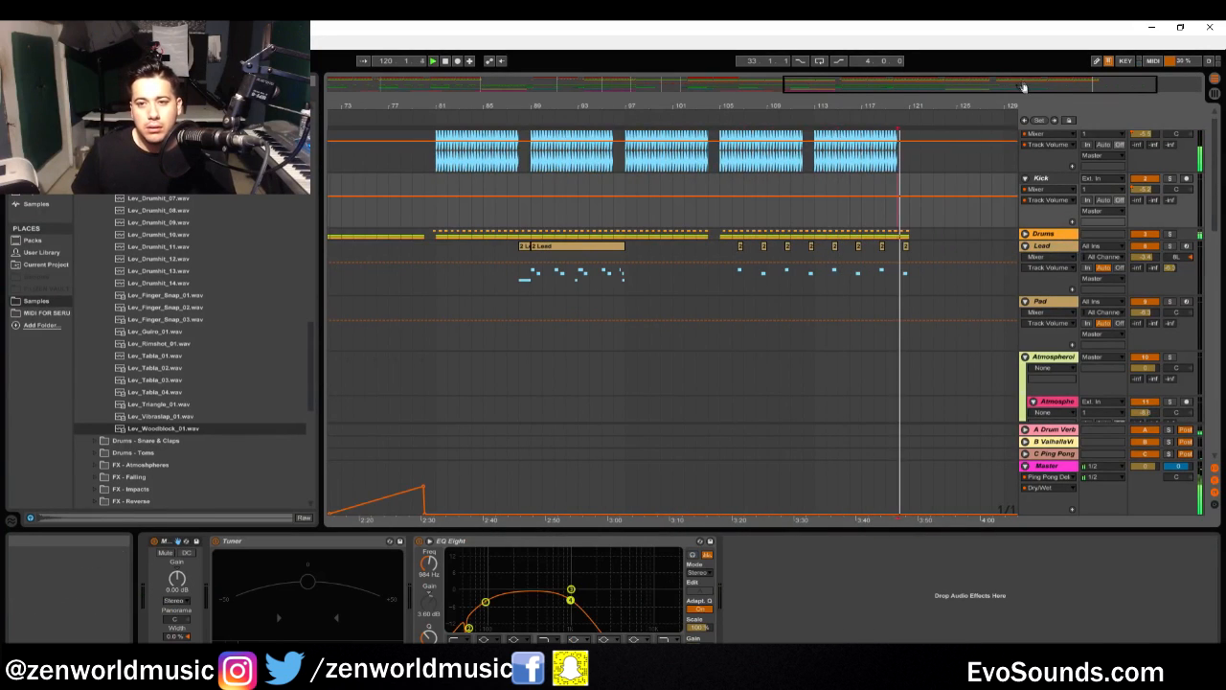
Delete the surplus INTRO VOC vocal chops between bars 121 and 129
left_click_drag(1021, 85, 1067, 85)
scroll(951, 281, "down", 10)
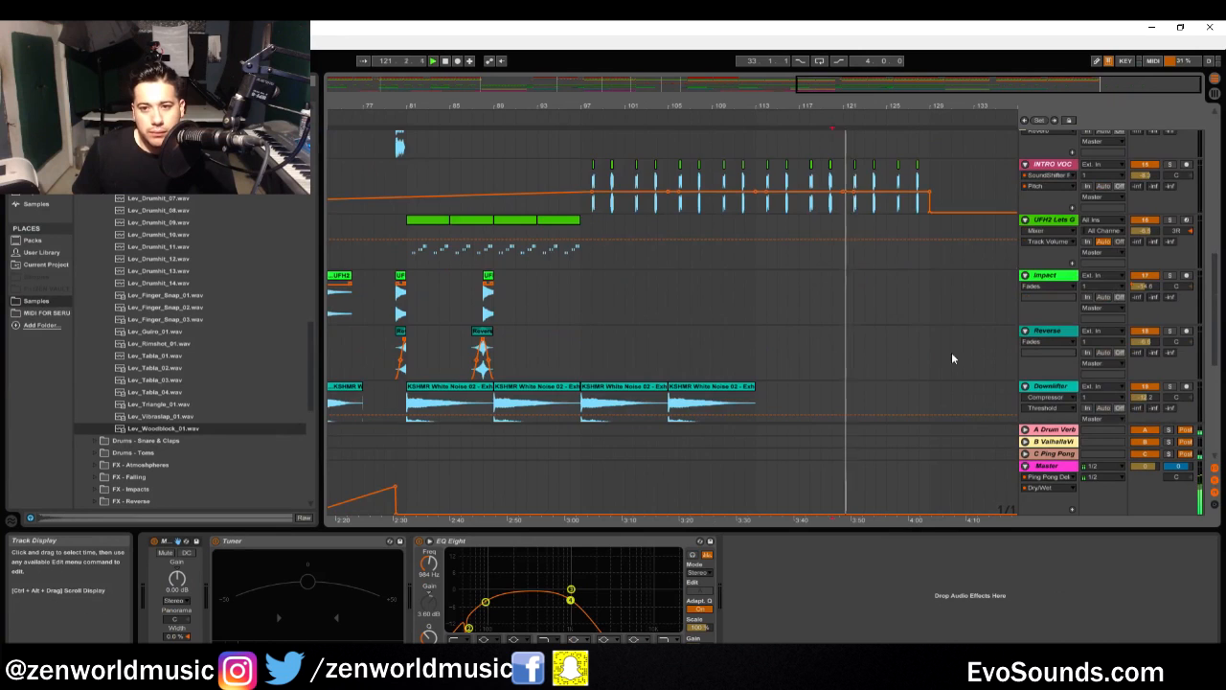
left_click_drag(945, 297, 869, 297)
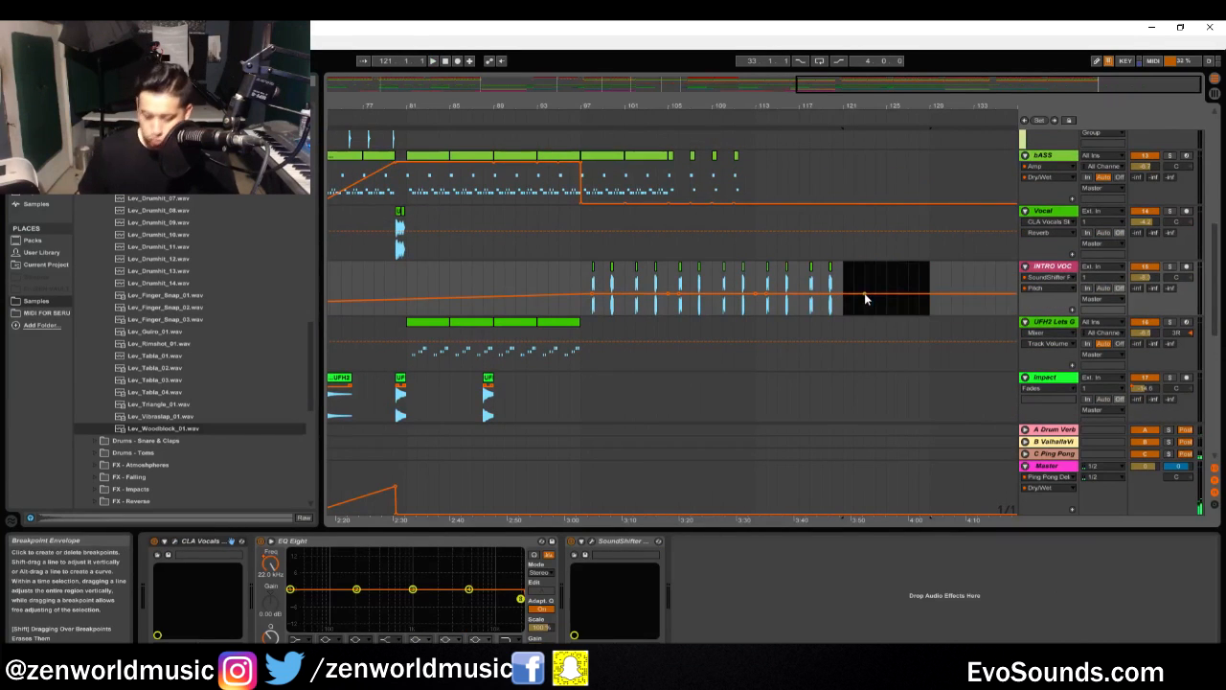
Copy the Impact clip at bar 57 and paste it on the same track at bar 121
scroll(870, 297, "down", 5)
left_click(706, 271)
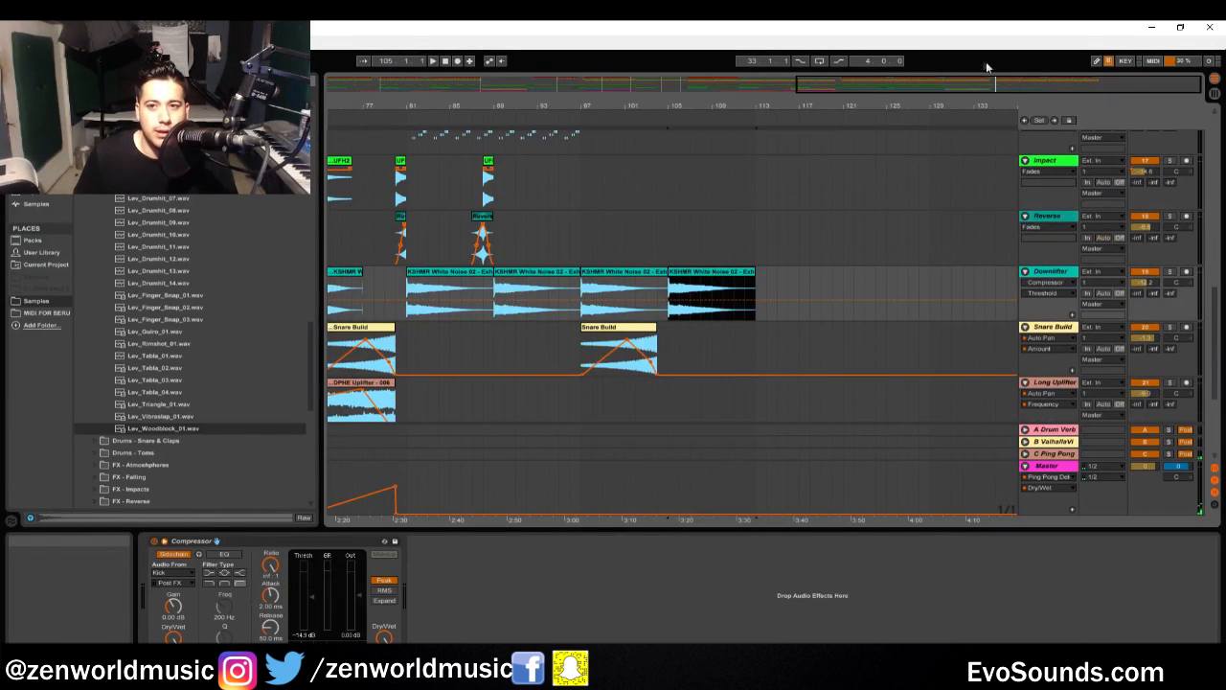
left_click_drag(983, 104, 983, 65)
scroll(657, 323, "up", 3)
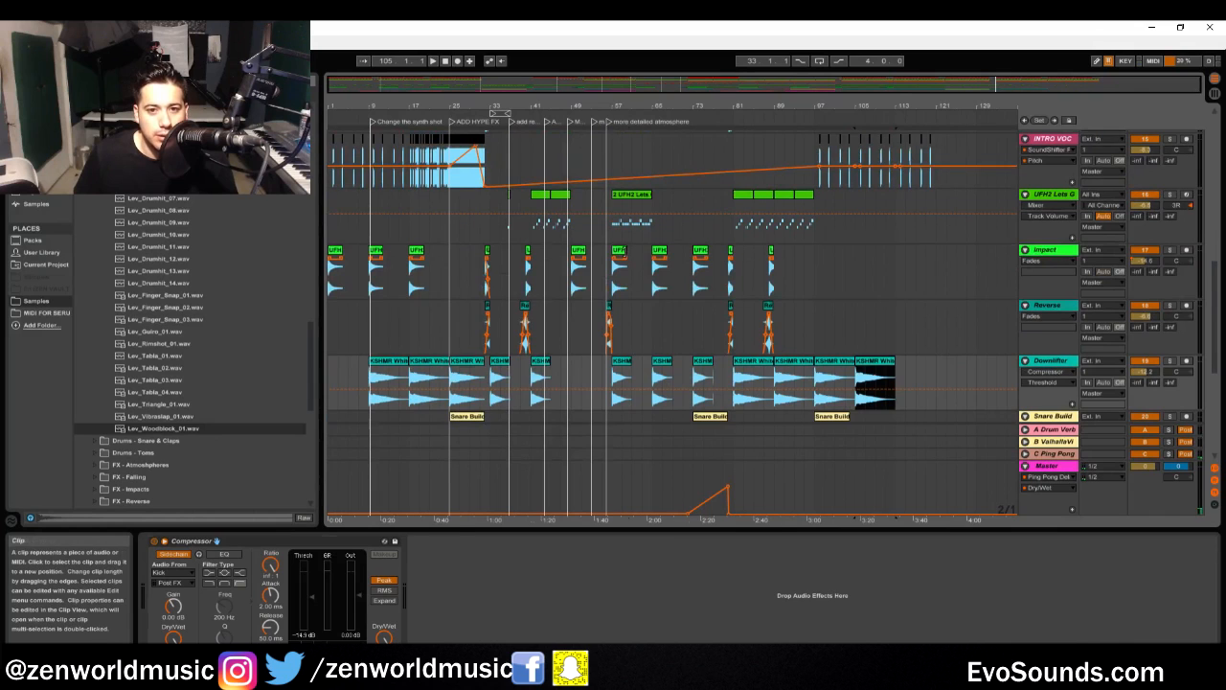
left_click(623, 267)
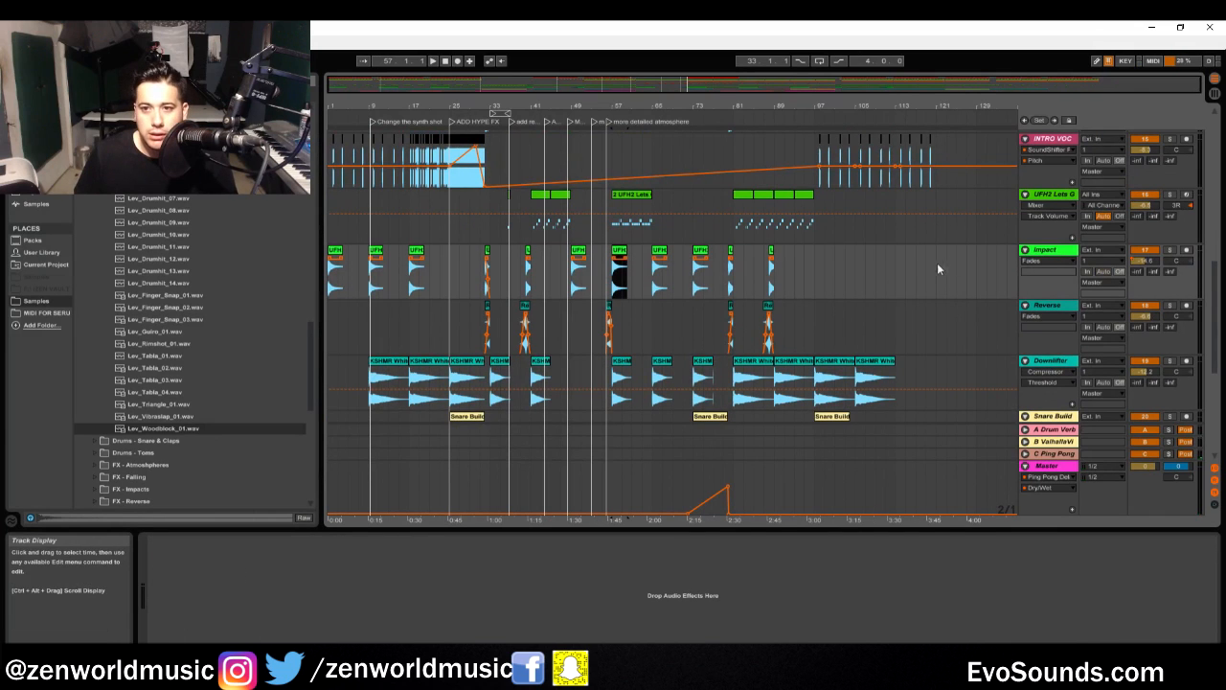
left_click_drag(956, 104, 903, 321)
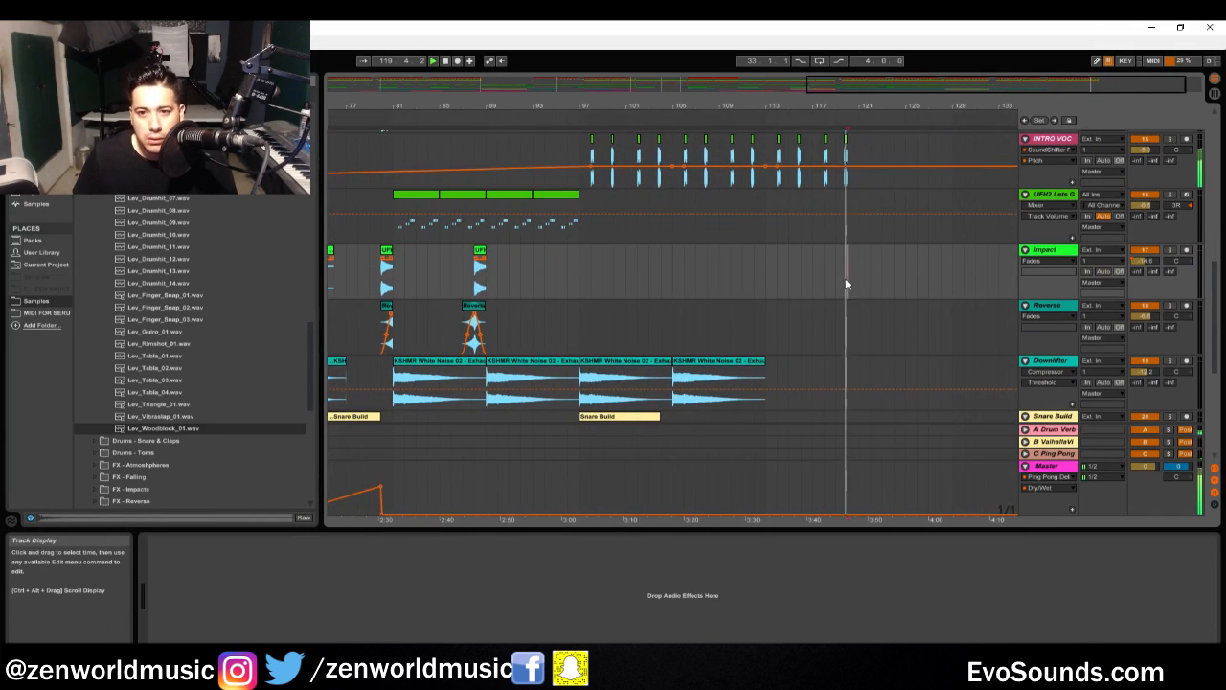
left_click_drag(867, 251, 877, 251)
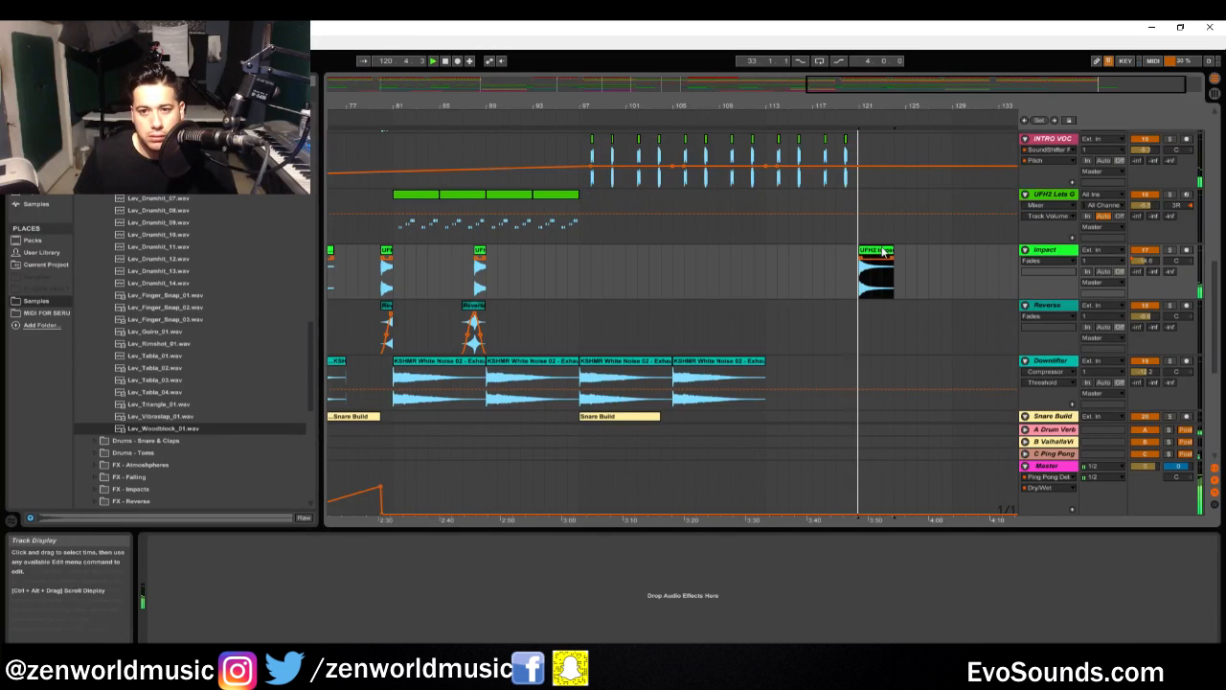
key("minus")
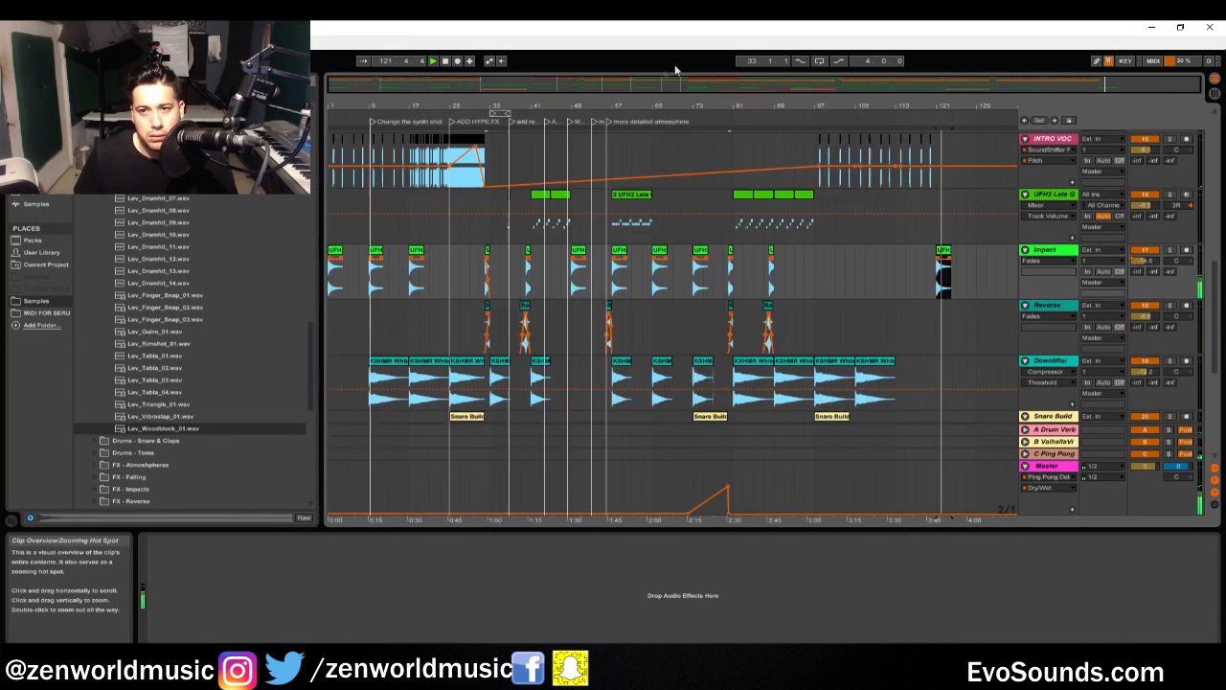
Play from the song's start and lower the first Kick track's volume automation to -6.0 dB, comparing the mixer levels
scroll(656, 237, "up", 10)
scroll(655, 242, "up", 2)
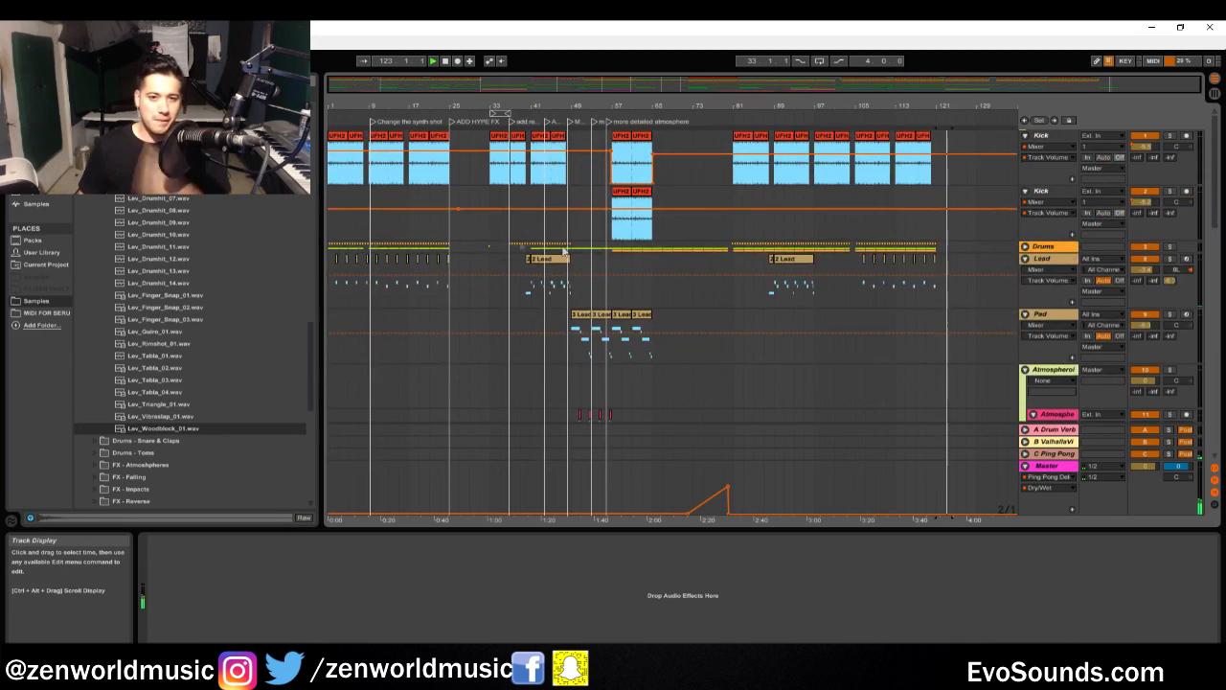
left_click(333, 220)
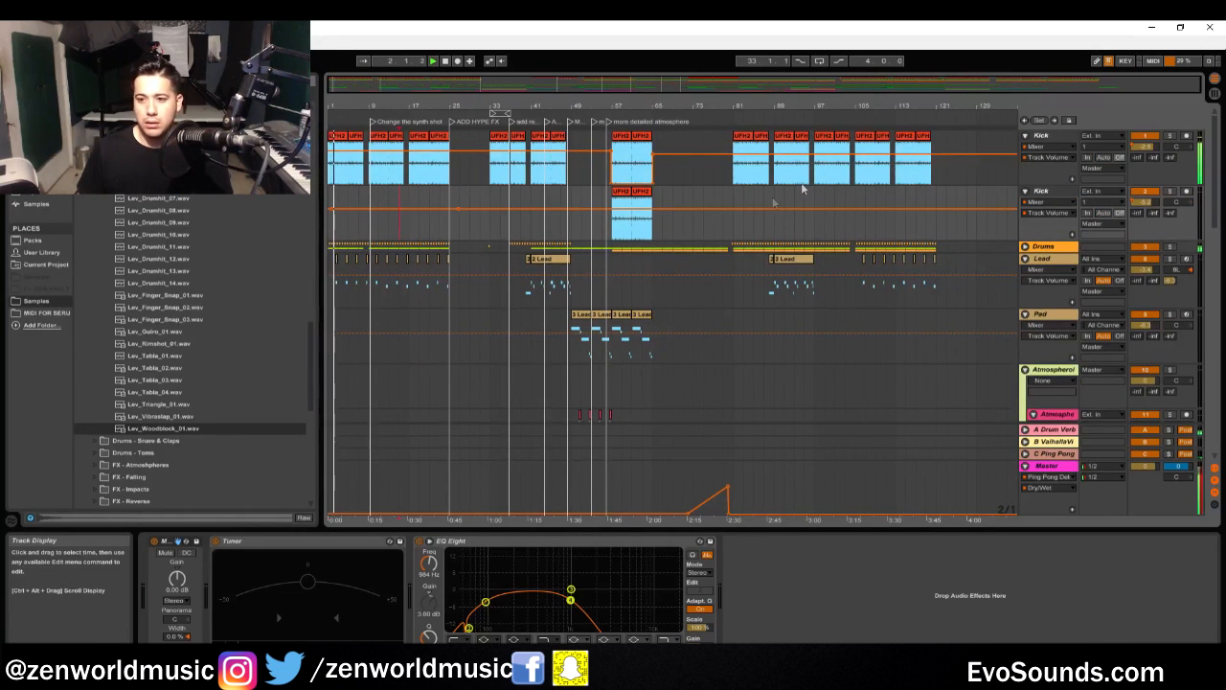
key("Tab")
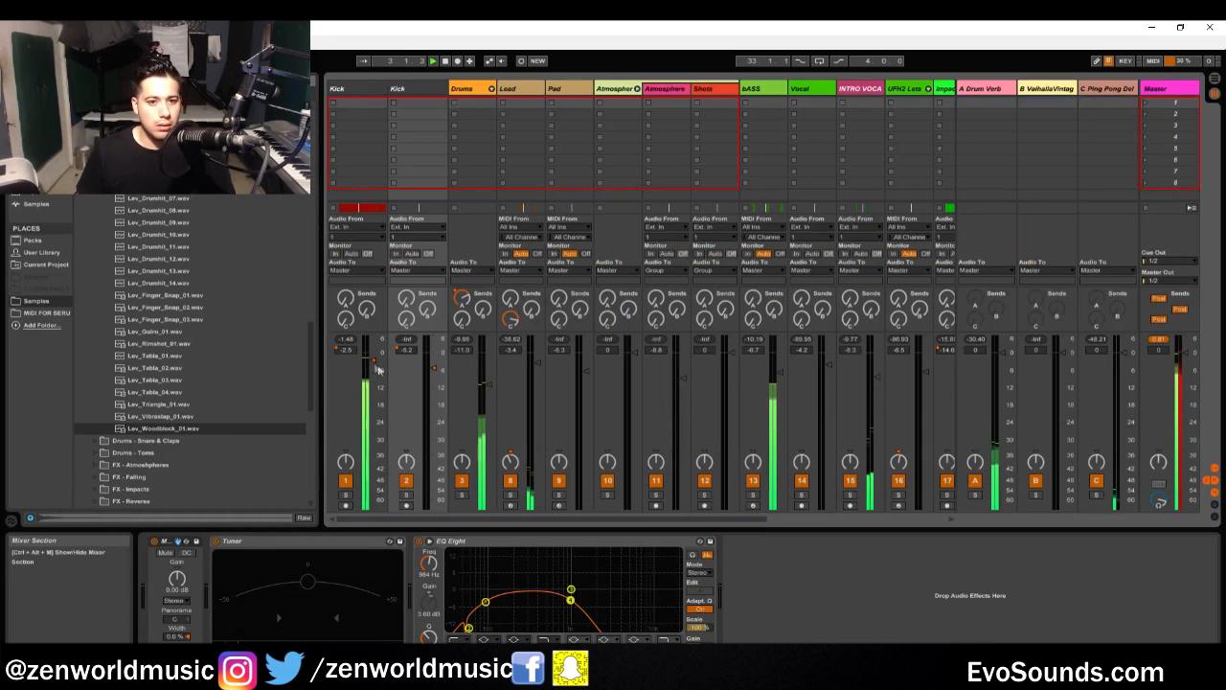
key("Tab")
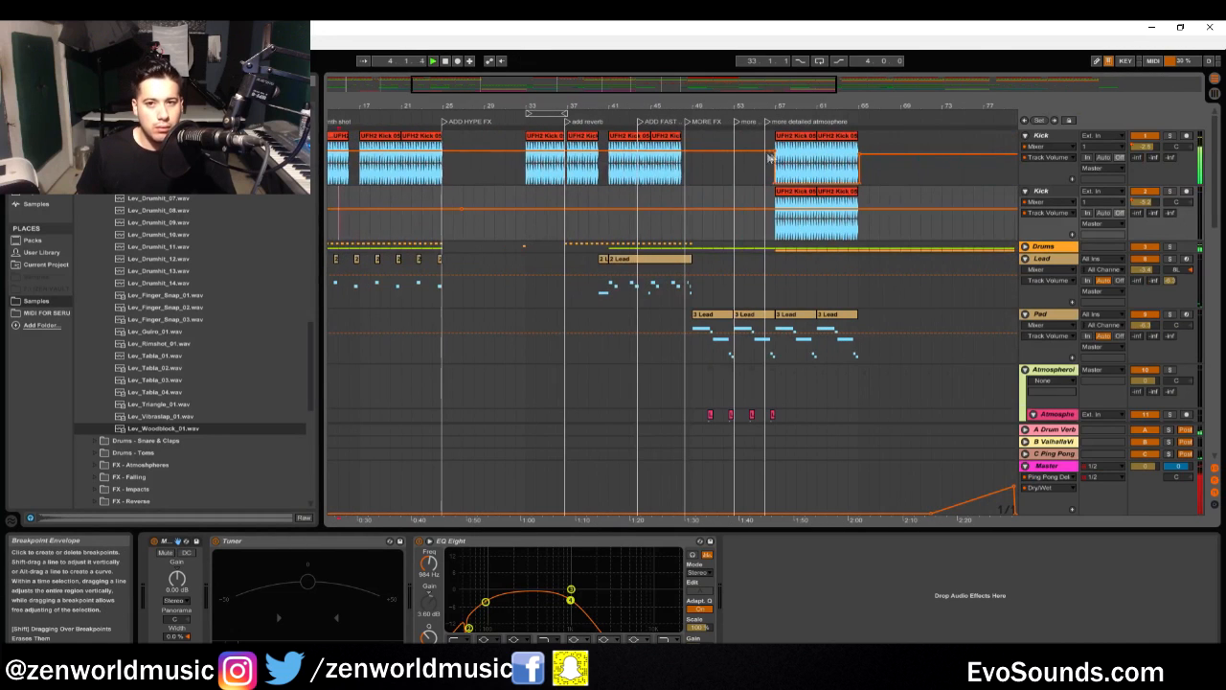
key("Tab")
key("Tab")
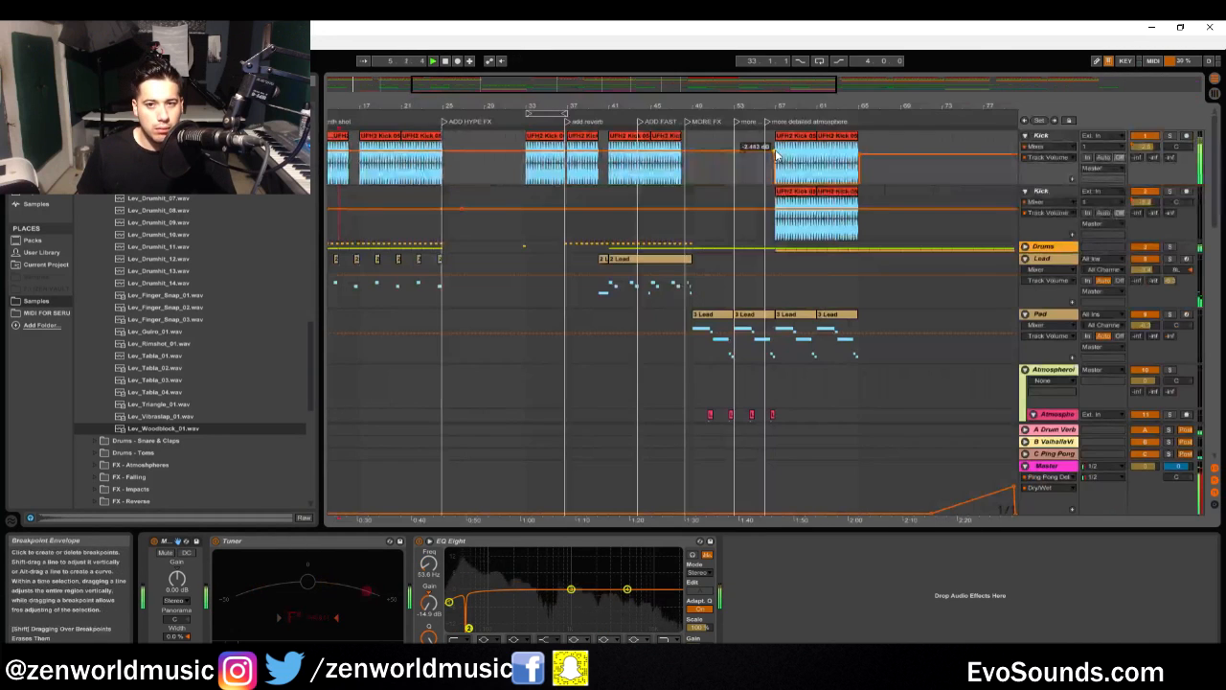
key("Tab")
key("Tab")
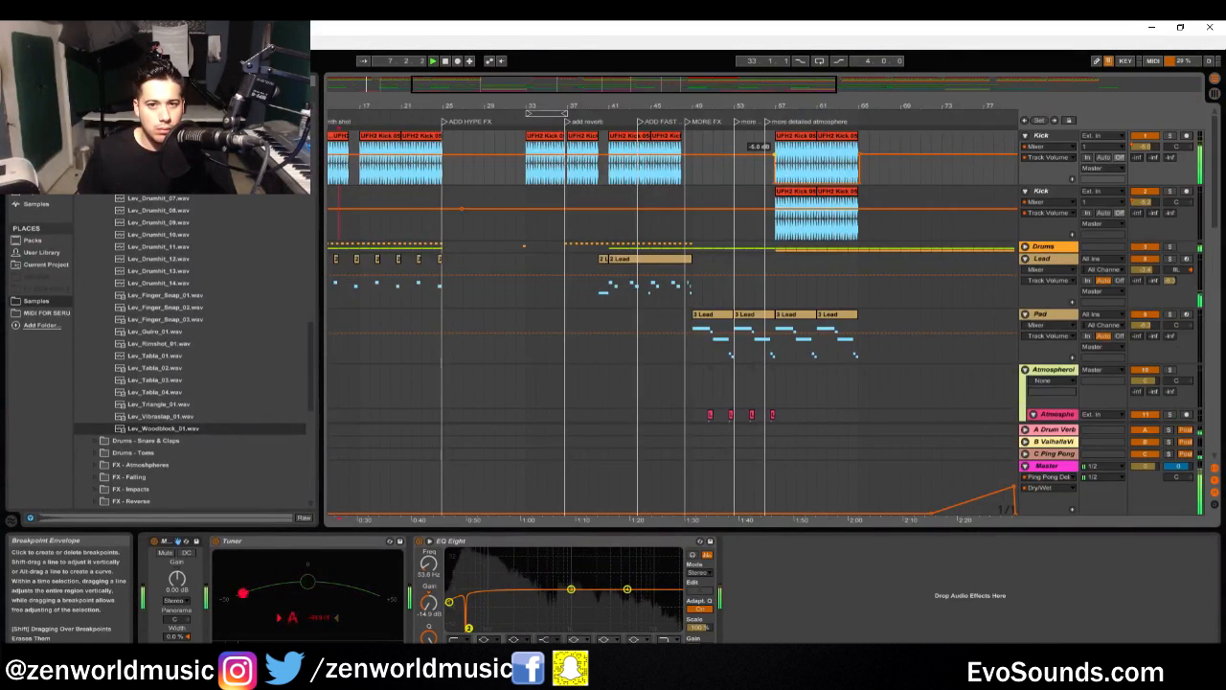
key("Tab")
key("Tab")
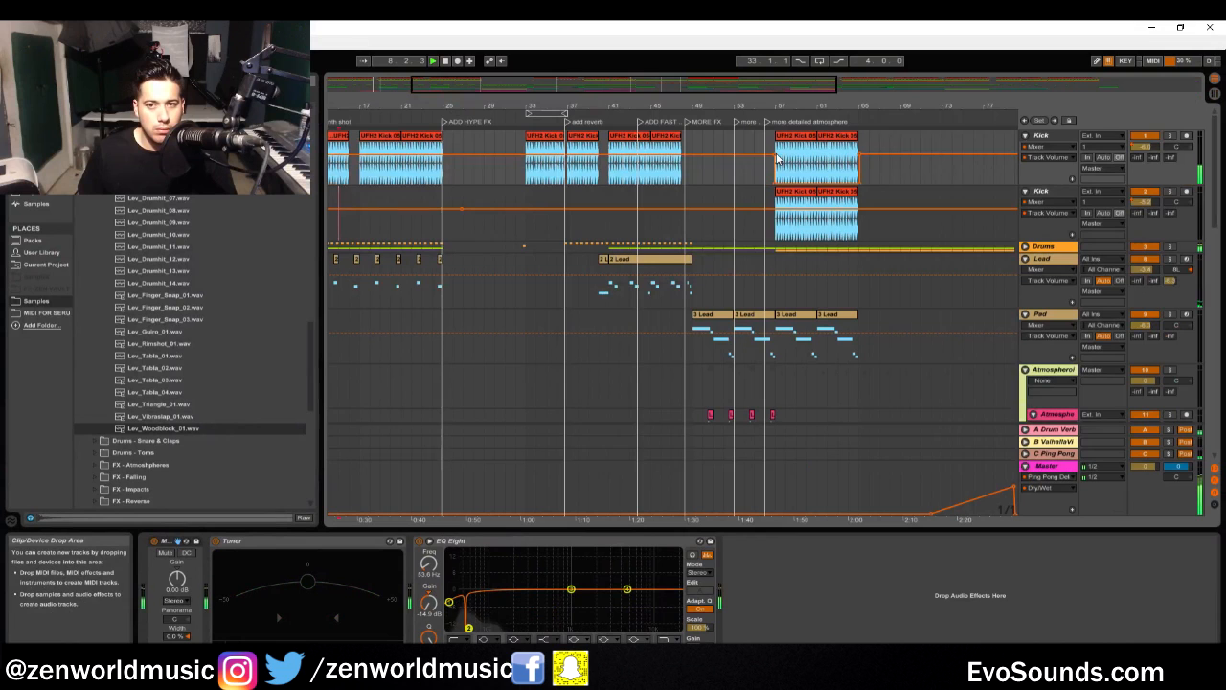
key("Tab")
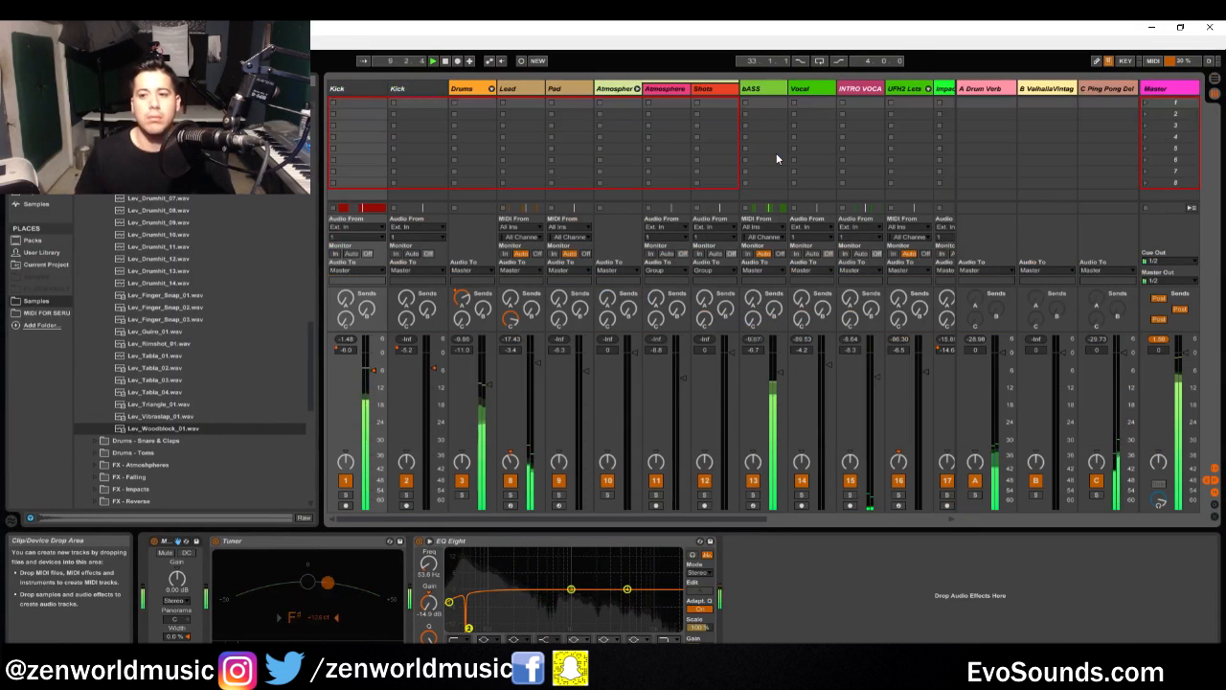
Check the Master track's loudness in WLM Meter, remove the meter and return to the arrangement
left_click(1175, 85)
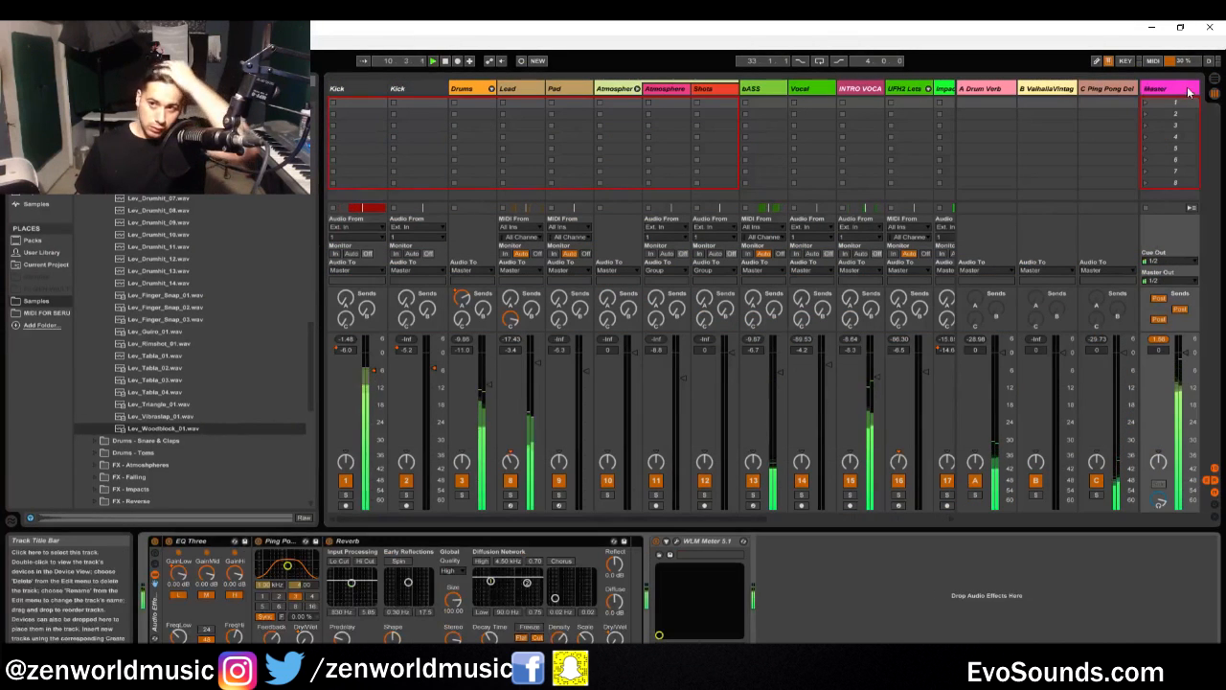
left_click(155, 575)
left_click(194, 542)
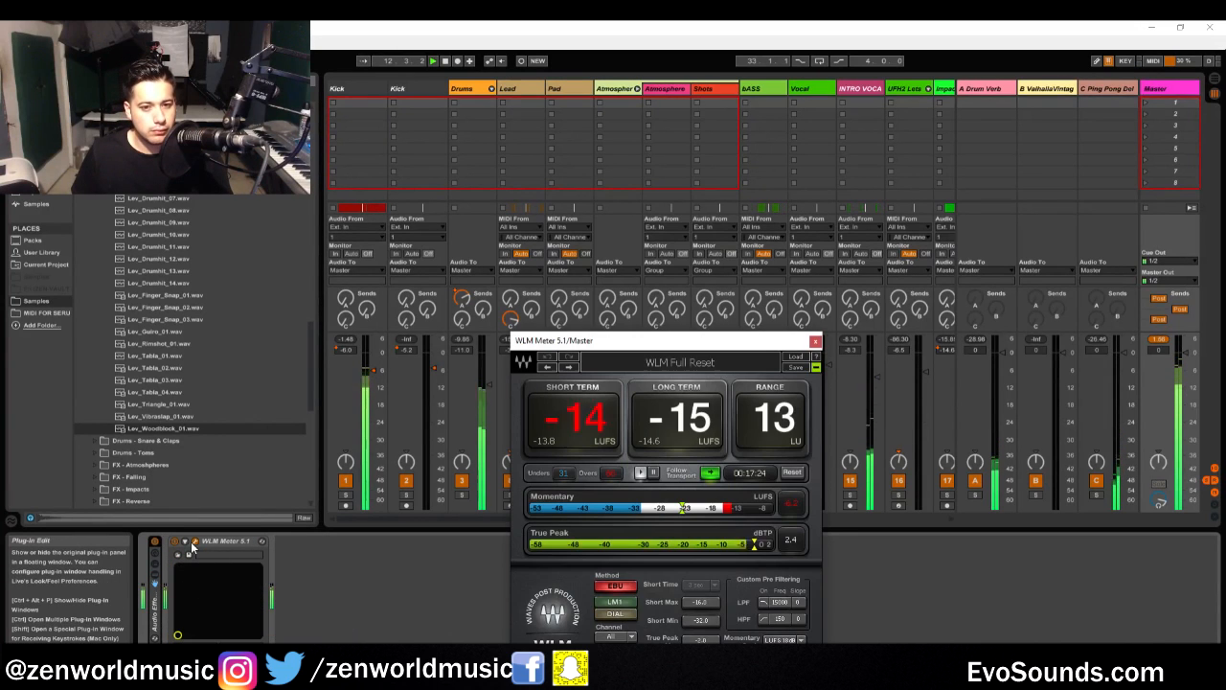
left_click(815, 341)
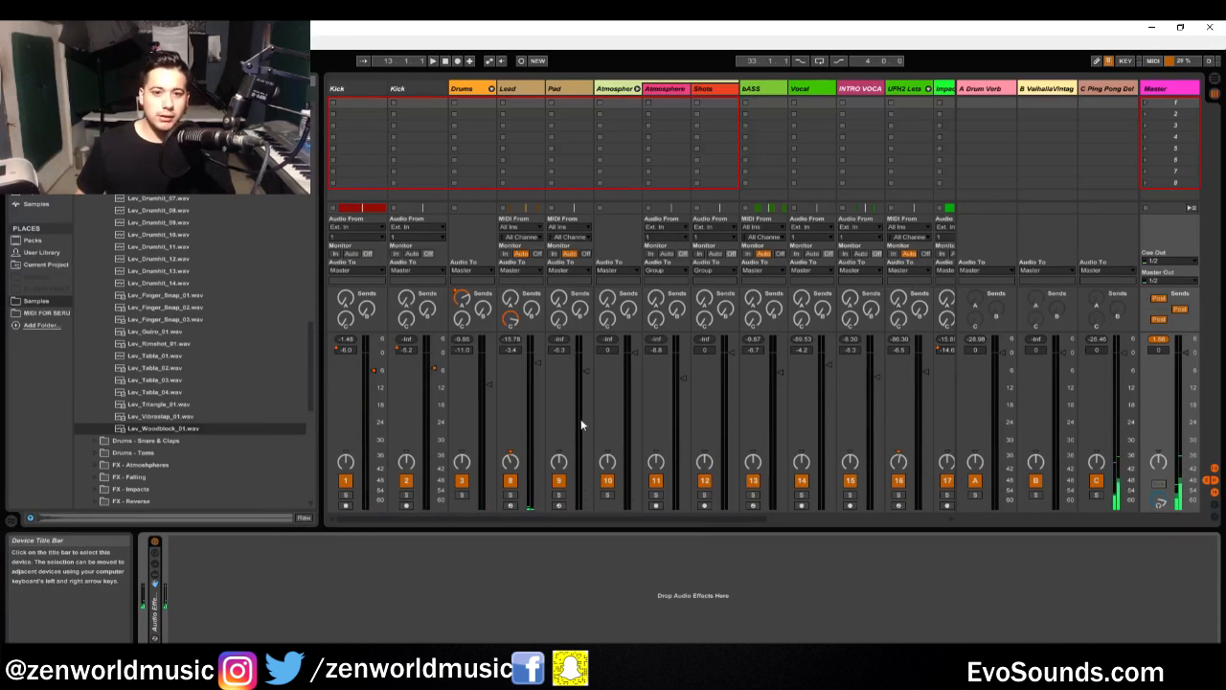
key("Tab")
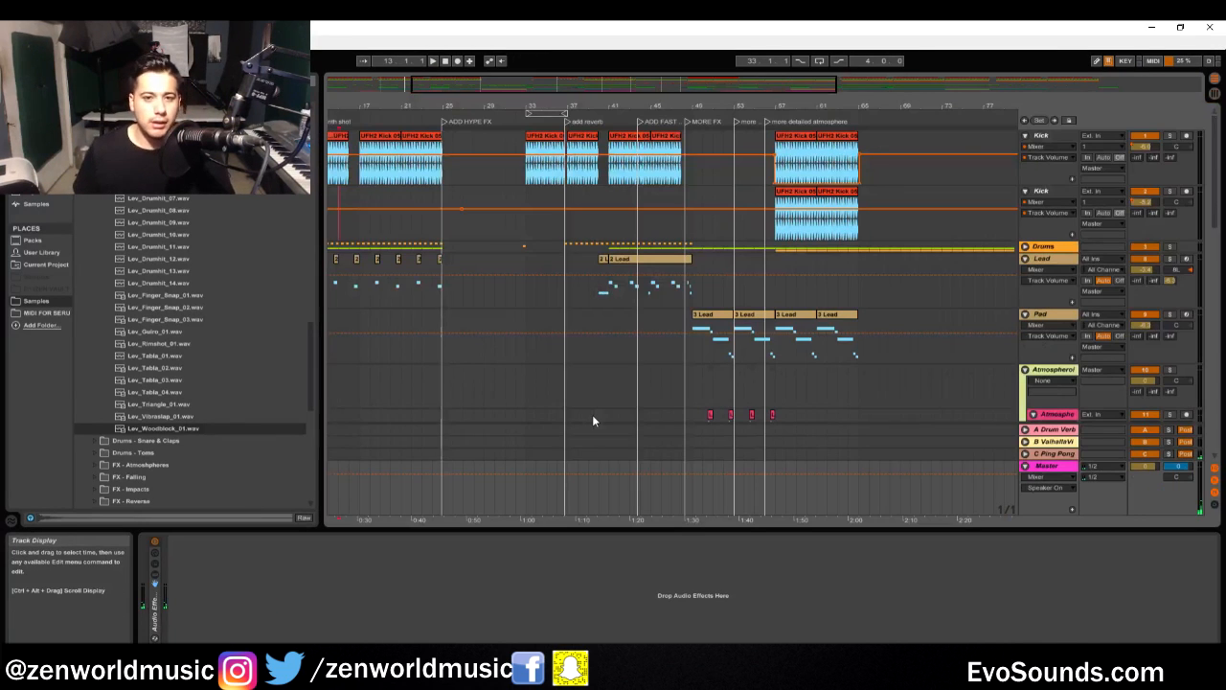
Play from bar 23 and band-limit INTRO VOC in EQ Eight with a low cut at about 170 Hz and a lower high cut
left_click(361, 230)
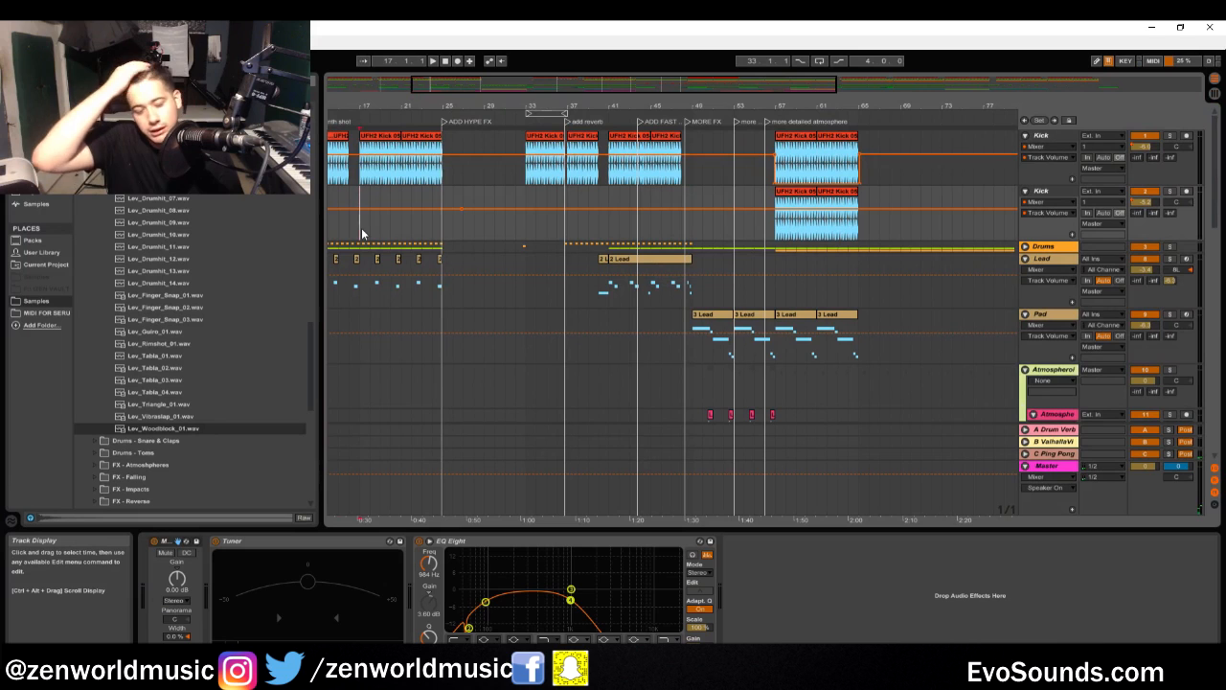
left_click(959, 255)
scroll(600, 335, "down", 5)
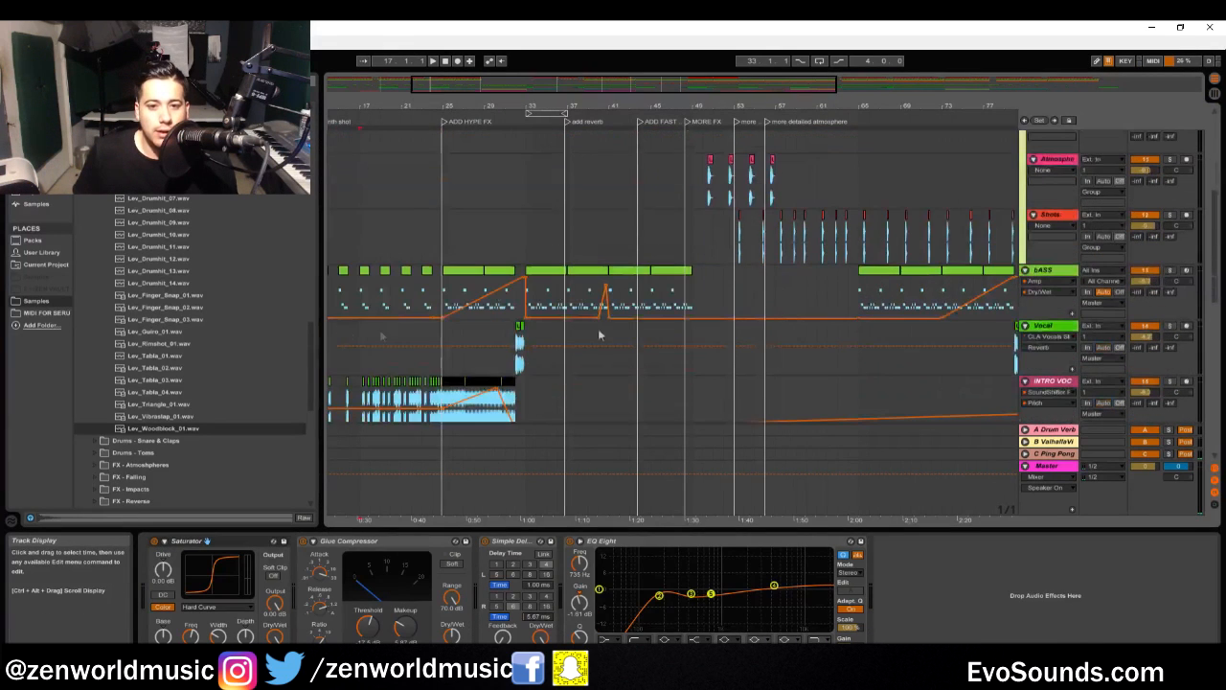
left_click(422, 336)
scroll(435, 335, "down", 3)
key("space")
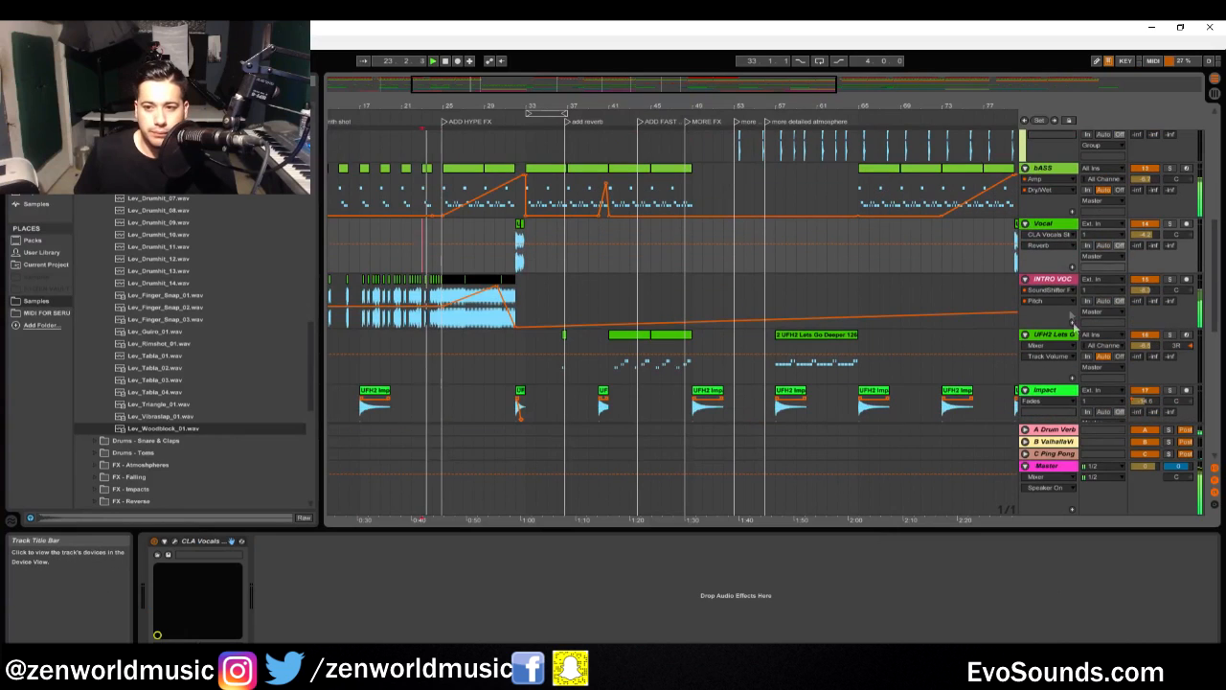
left_click(1054, 280)
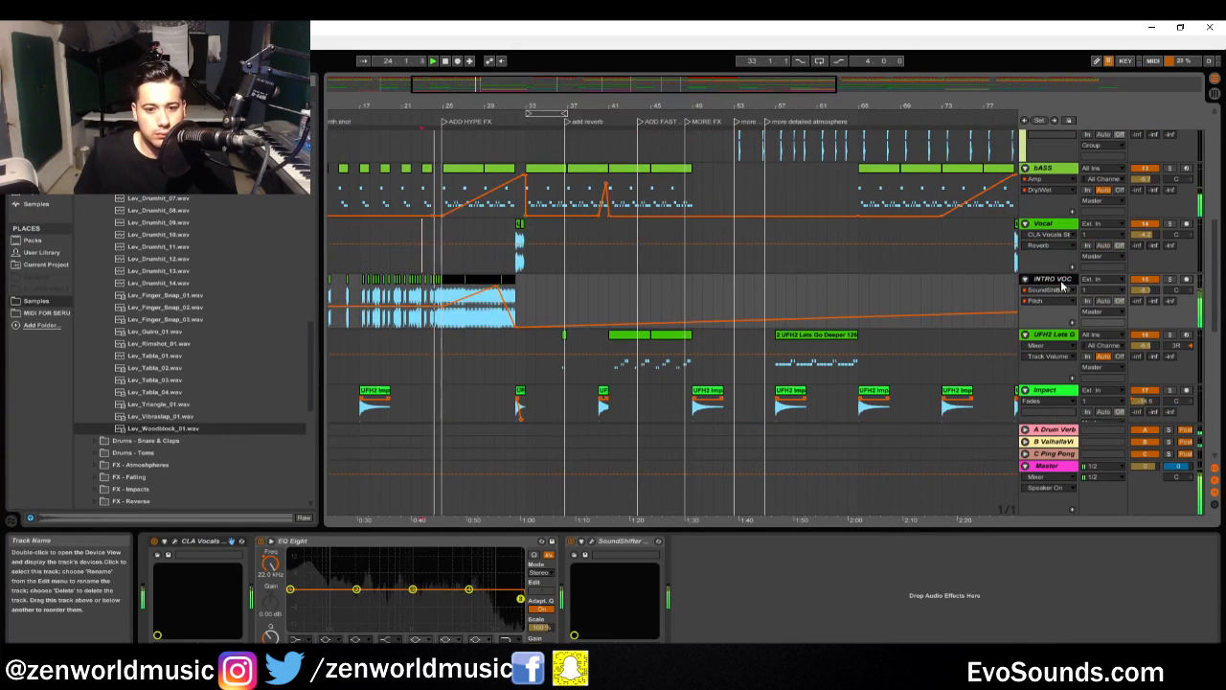
left_click(357, 589)
left_click(326, 639)
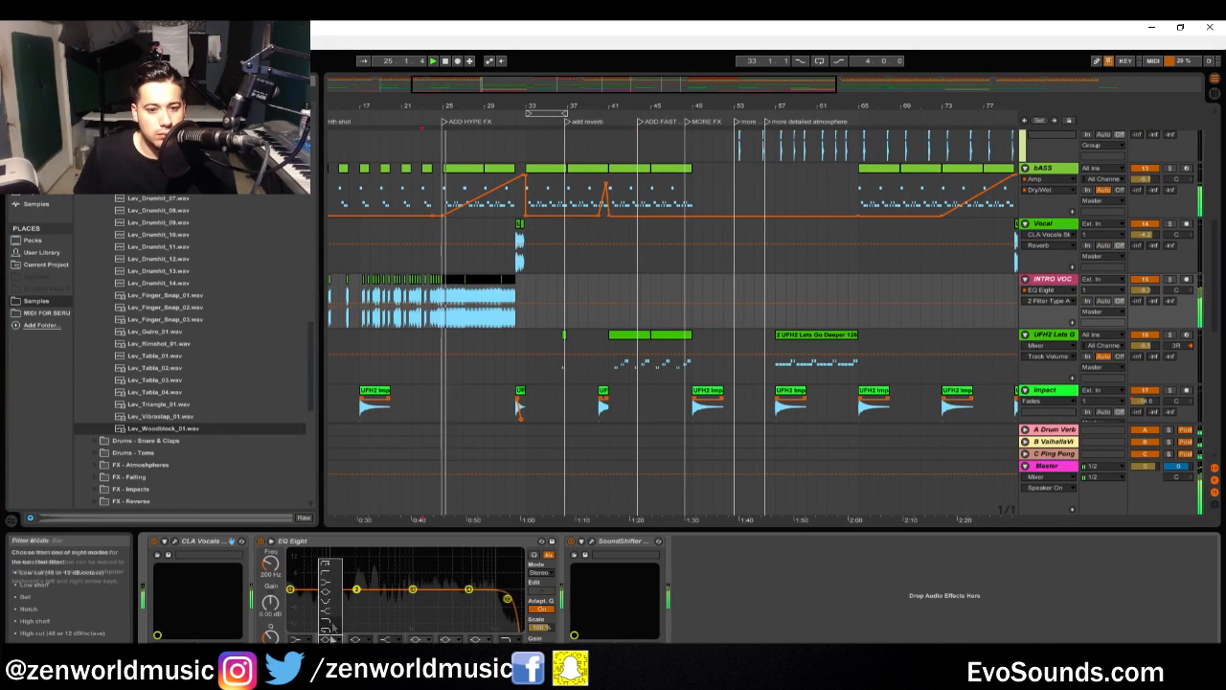
left_click(335, 575)
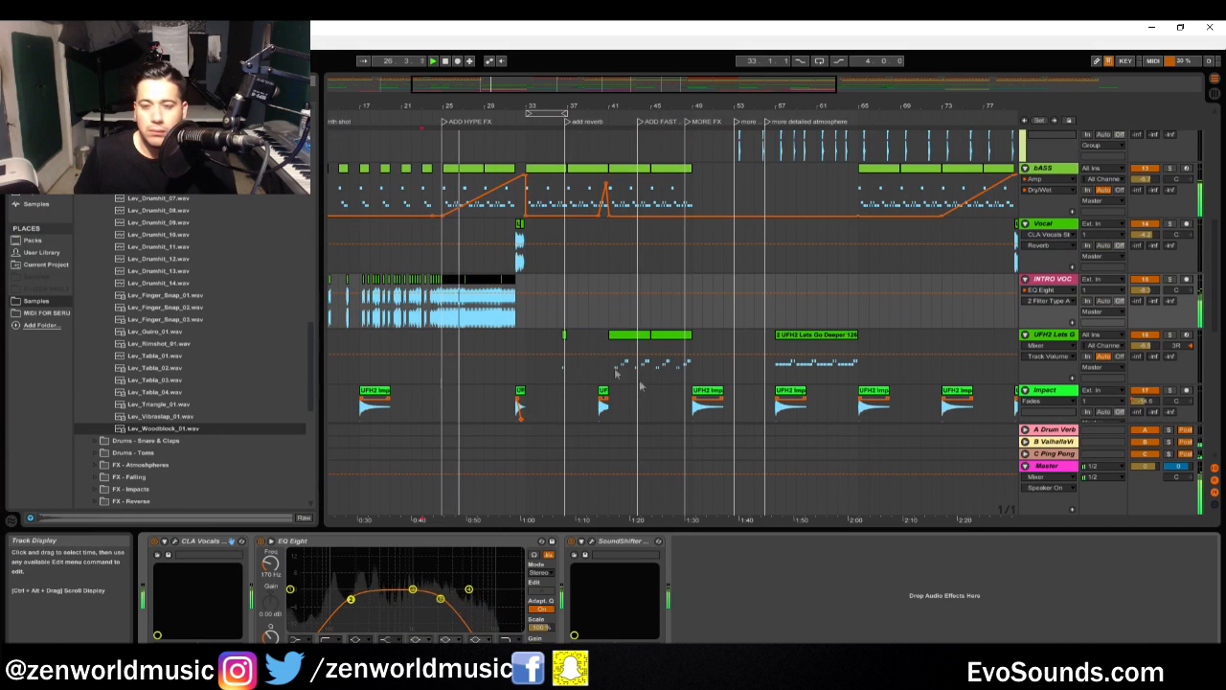
Play from bar 32 into the drop and inspect the Impact and Reverse tracks
scroll(677, 380, "down", 2)
left_click(518, 291)
key("space")
key("space")
left_click(1051, 298)
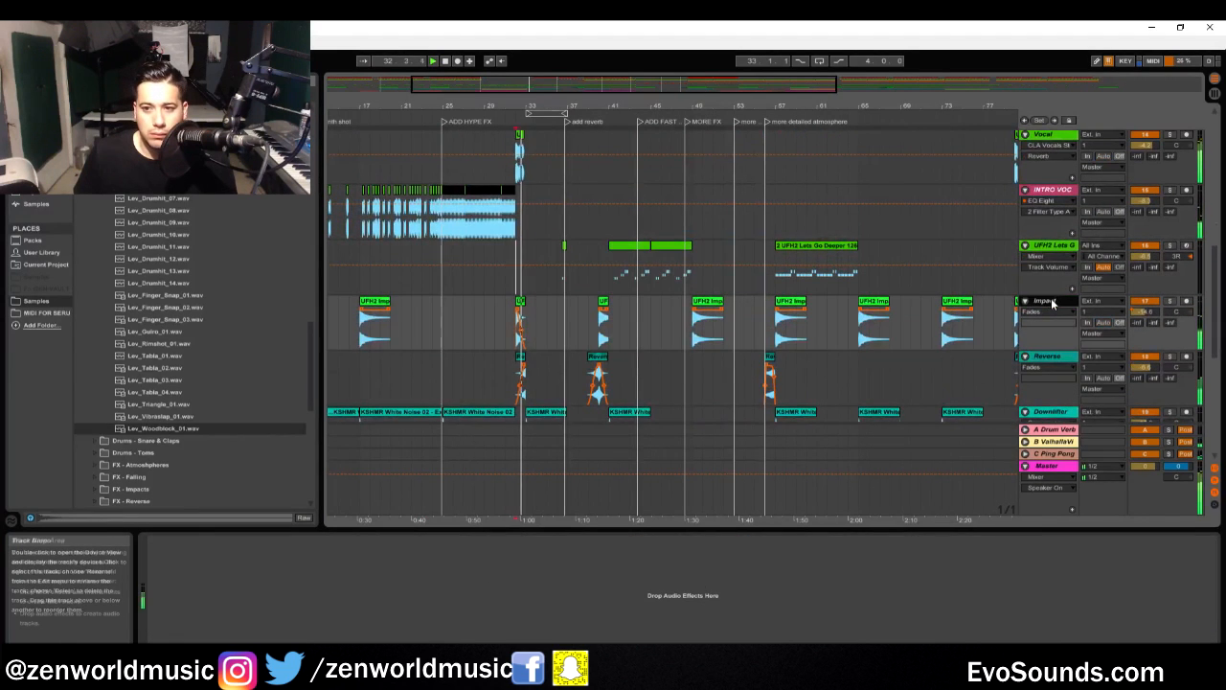
left_click(1062, 356)
scroll(648, 317, "down", 3)
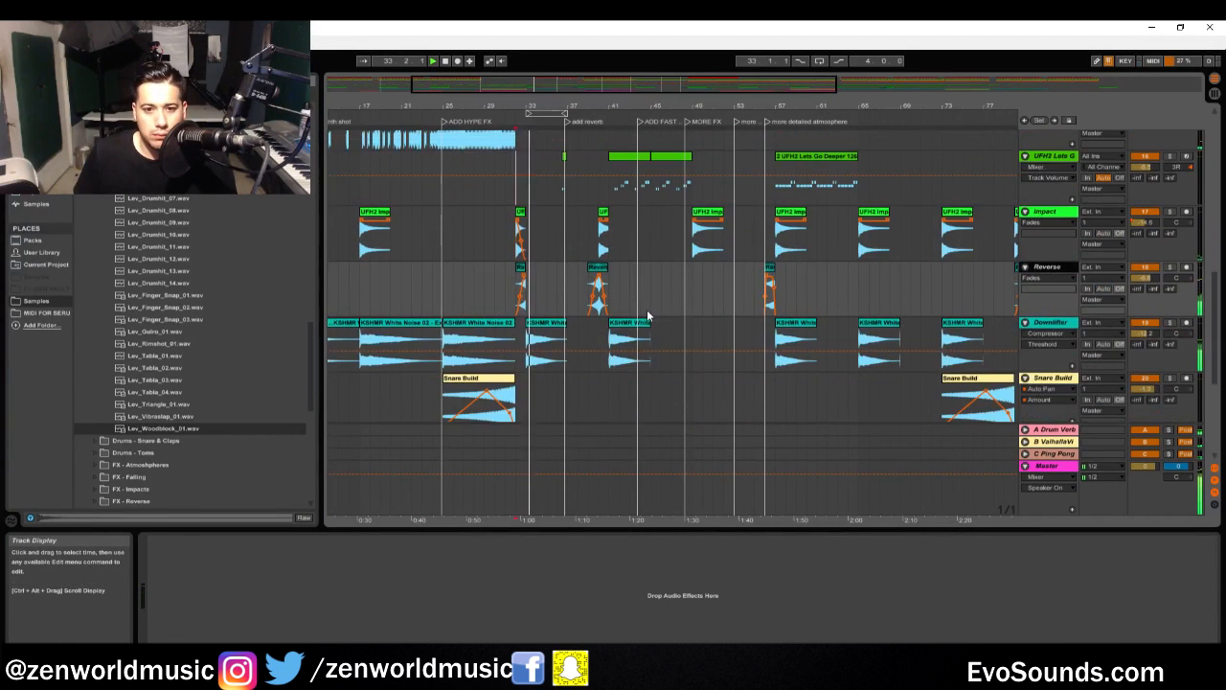
Add an EQ Eight after the compressor on the Downlifter track and turn its second band into a low cut
left_click(569, 326)
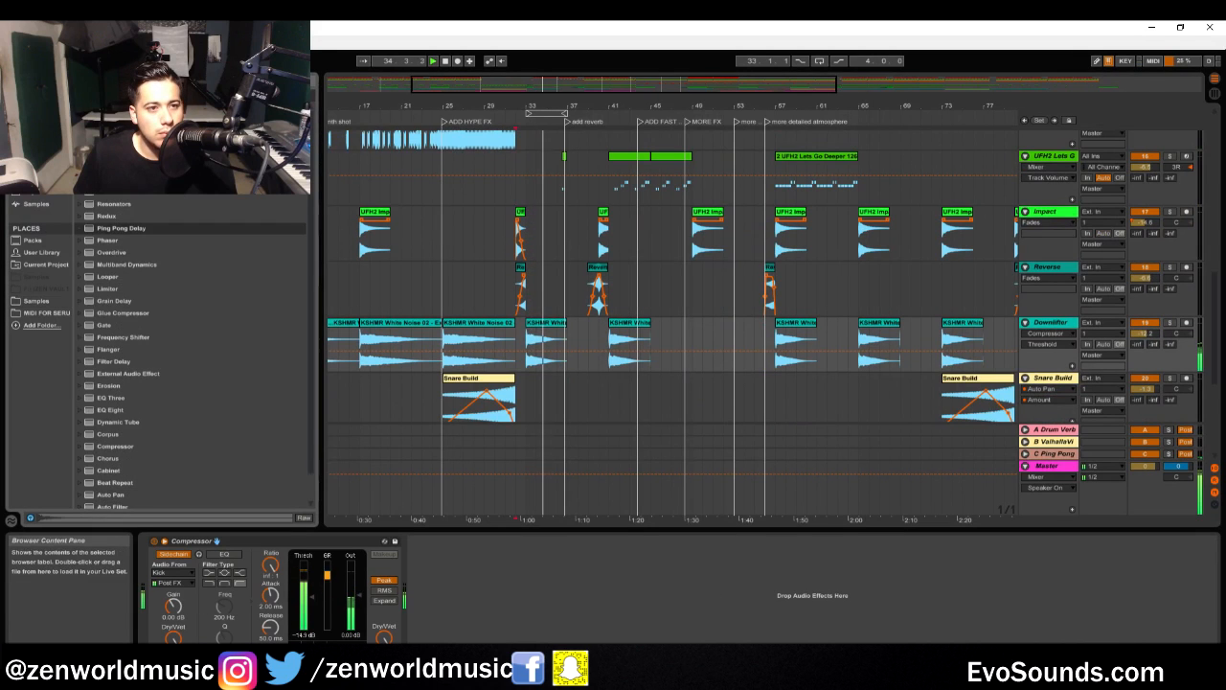
key("ctrl+f")
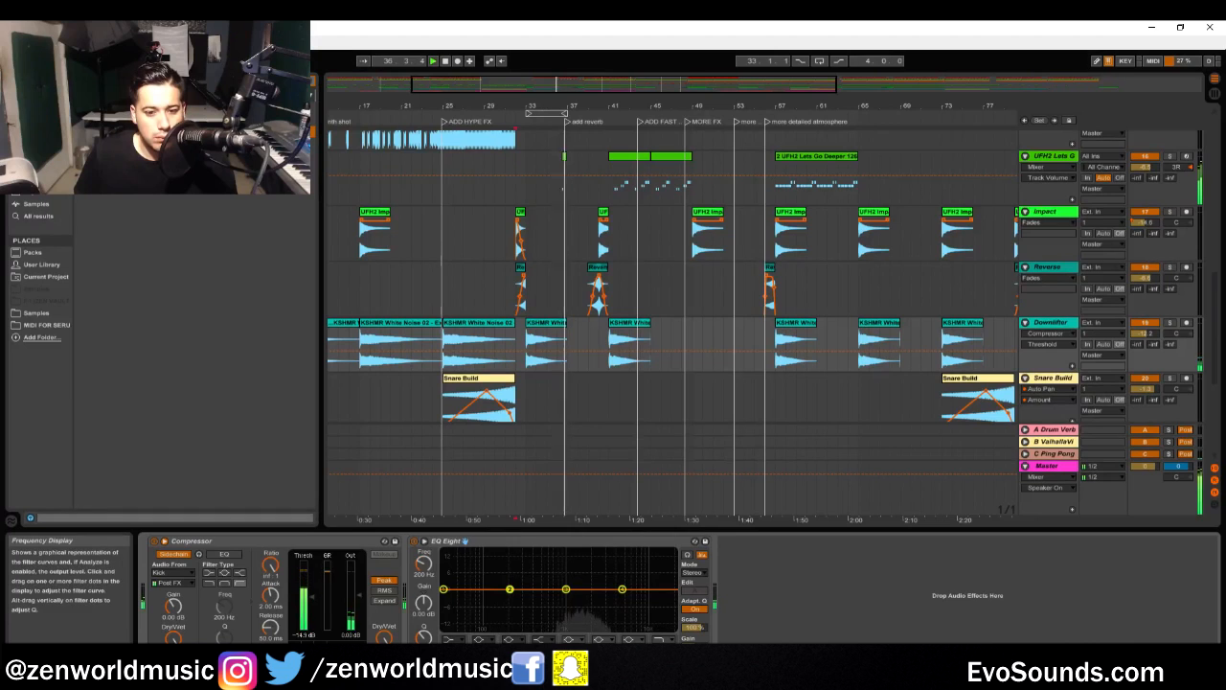
left_click(479, 639)
left_click(485, 579)
Play from bar 17 and add an EQ Eight to the Long Uplifter track with its second band as a low cut
scroll(527, 338, "down", 3)
left_click(508, 297)
left_click(498, 332)
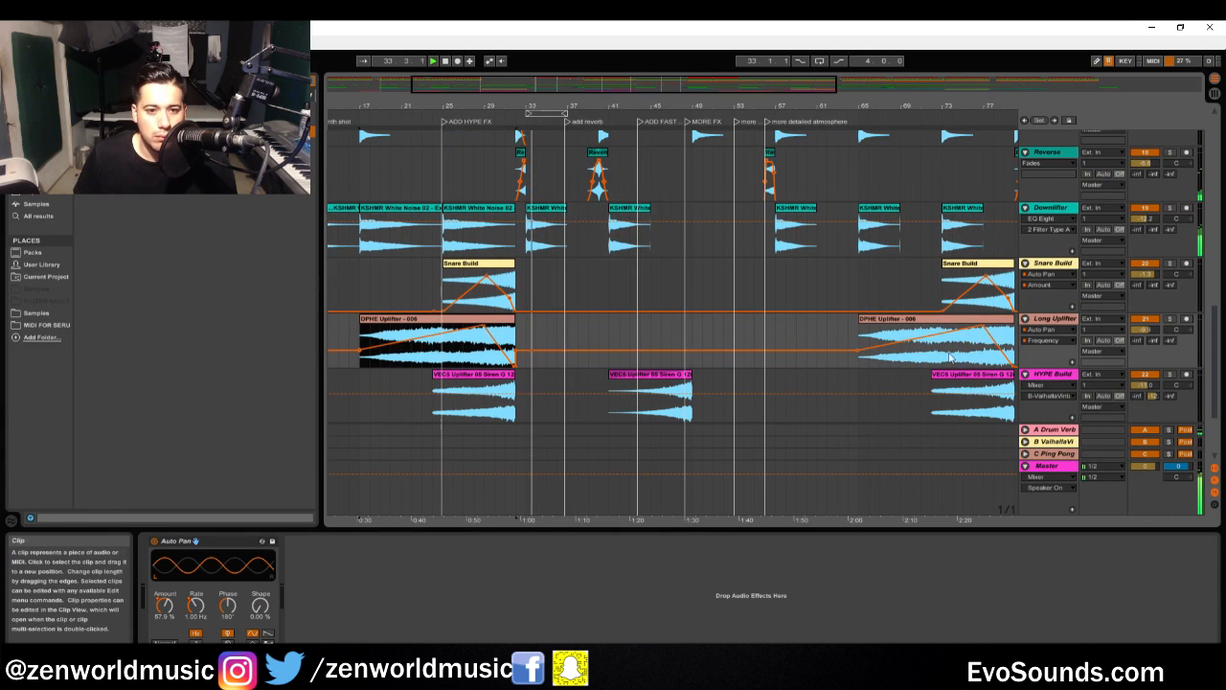
left_click(344, 322)
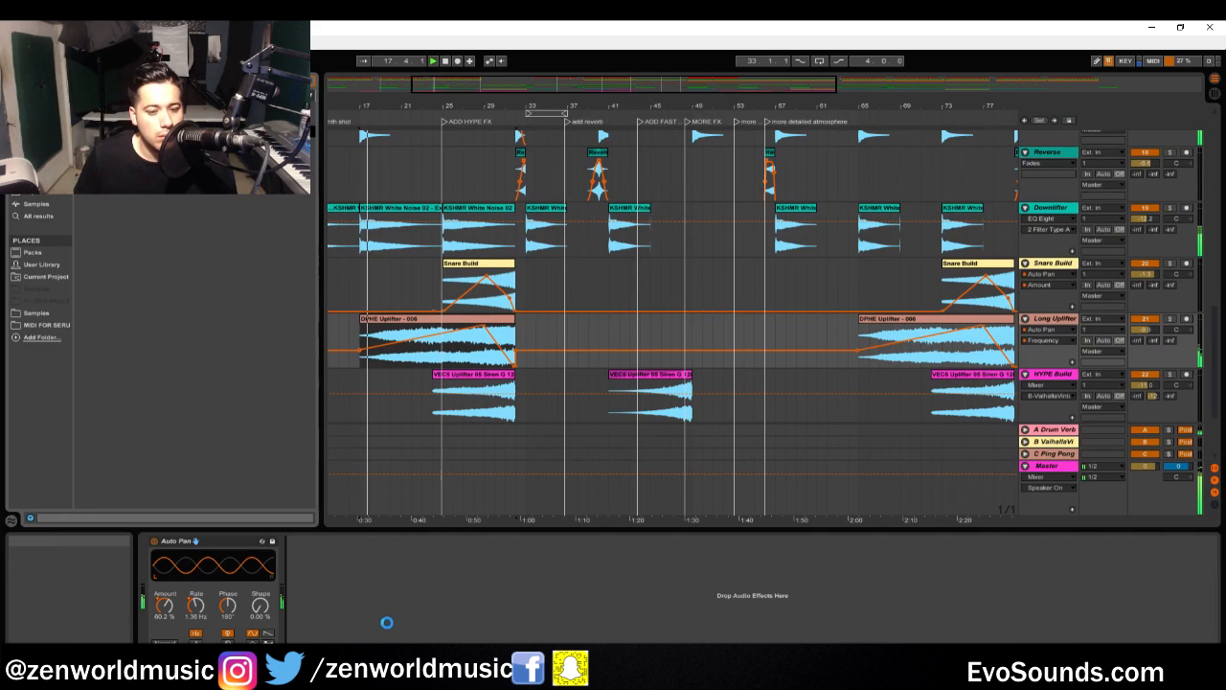
left_click(386, 589)
left_click(360, 639)
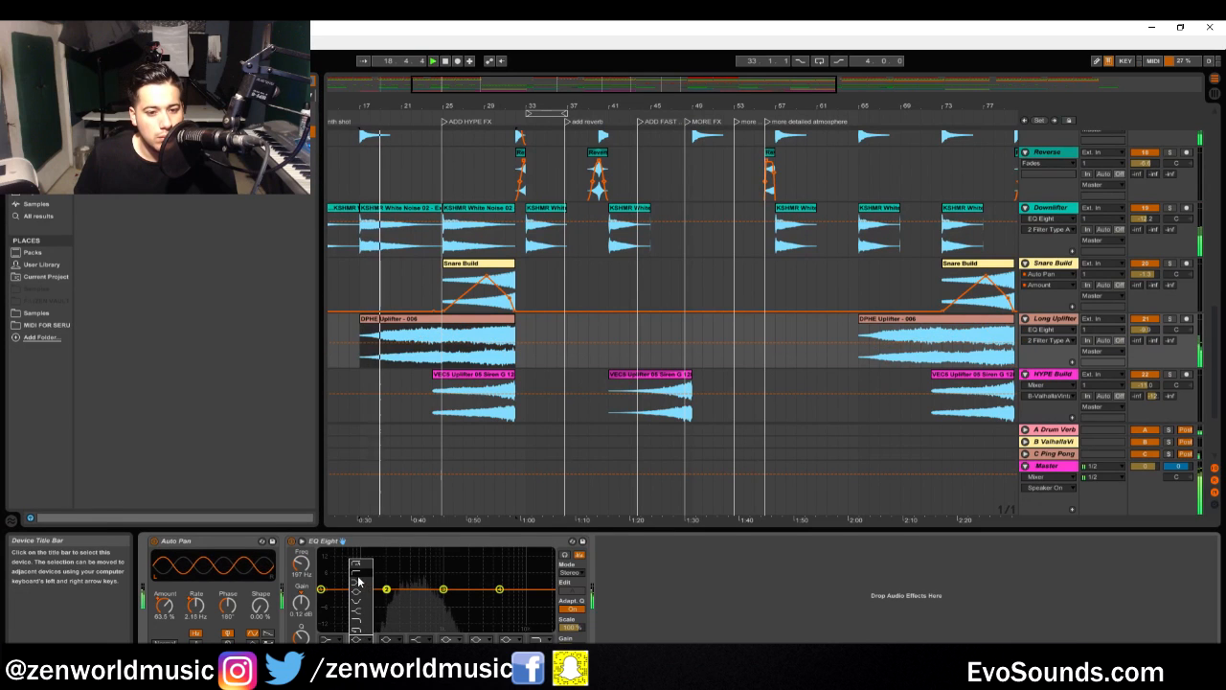
left_click(360, 579)
Add an EQ Eight to the HYPE Build track and make its second band a low cut at about 274 Hz
left_click(975, 421)
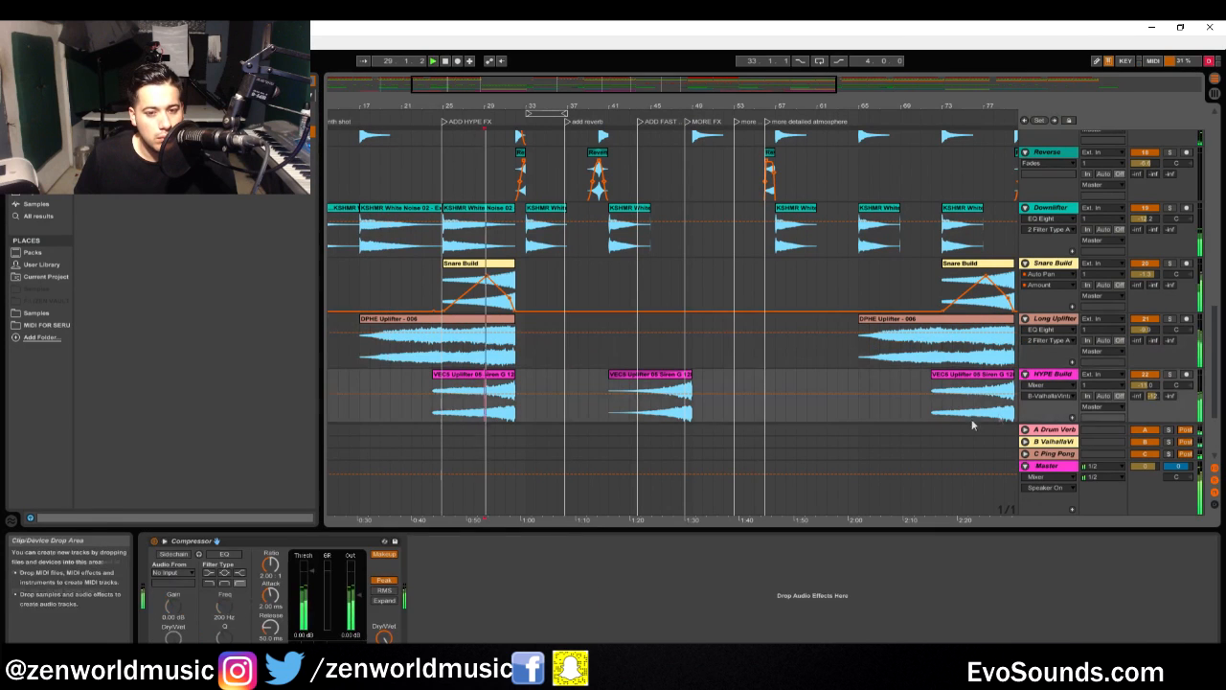
left_click_drag(143, 143, 504, 596)
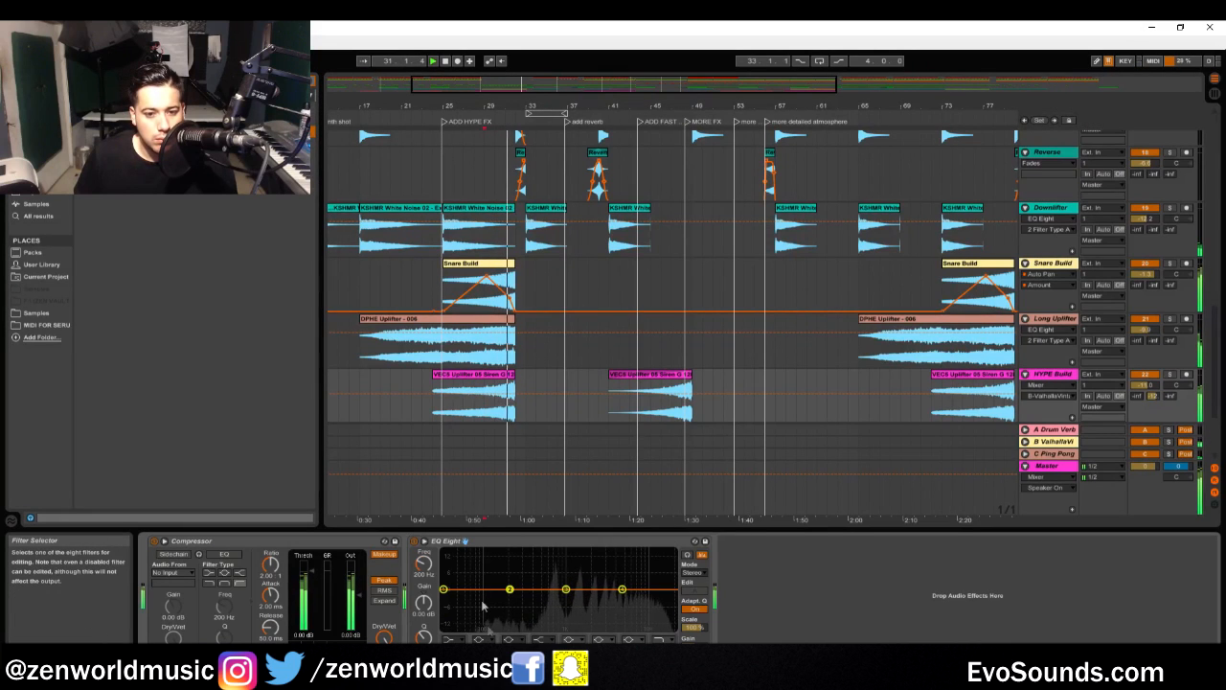
left_click(484, 638)
left_click(485, 575)
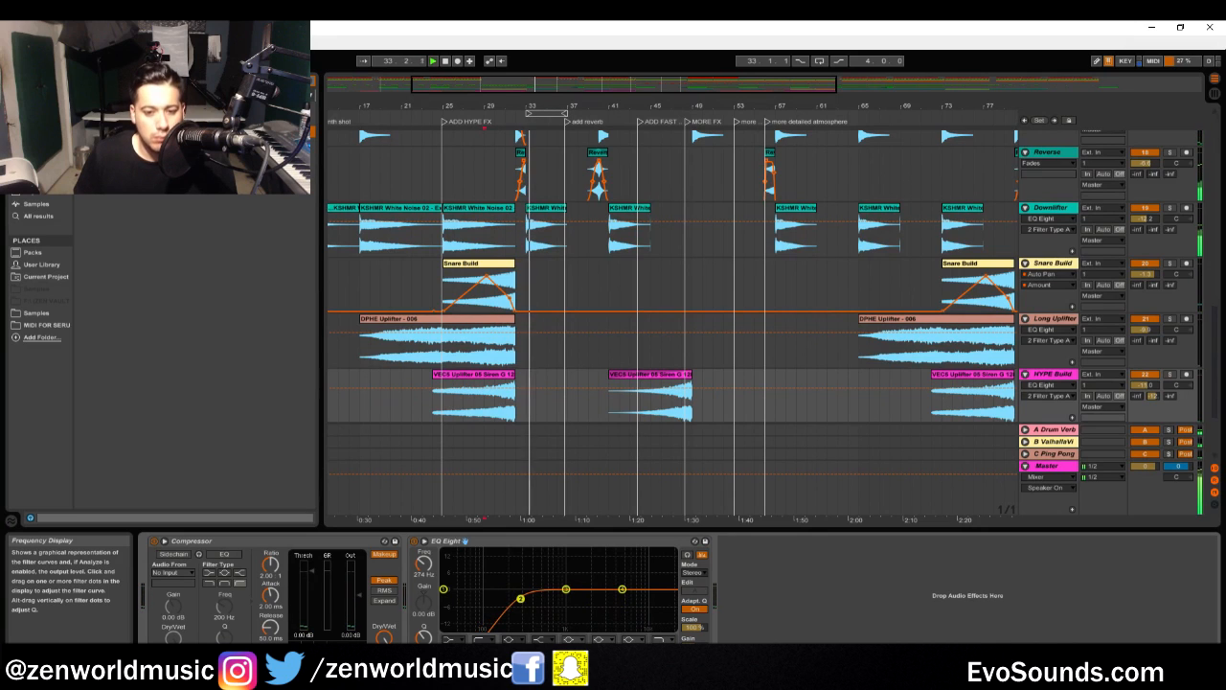
left_click_drag(521, 599, 522, 599)
Solo the bASS track and insert a Saturator before its compressor, restarting playback to hear the bass alone
scroll(713, 279, "up", 7)
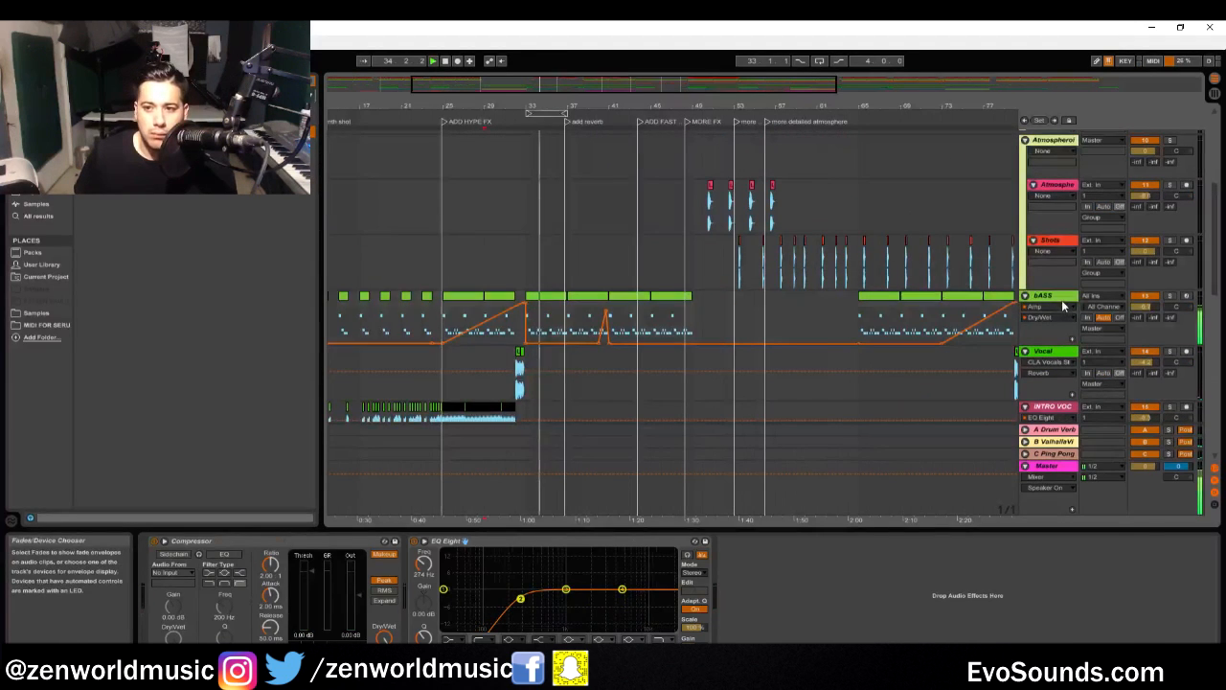
left_click(1063, 296)
scroll(680, 586, "left", 3)
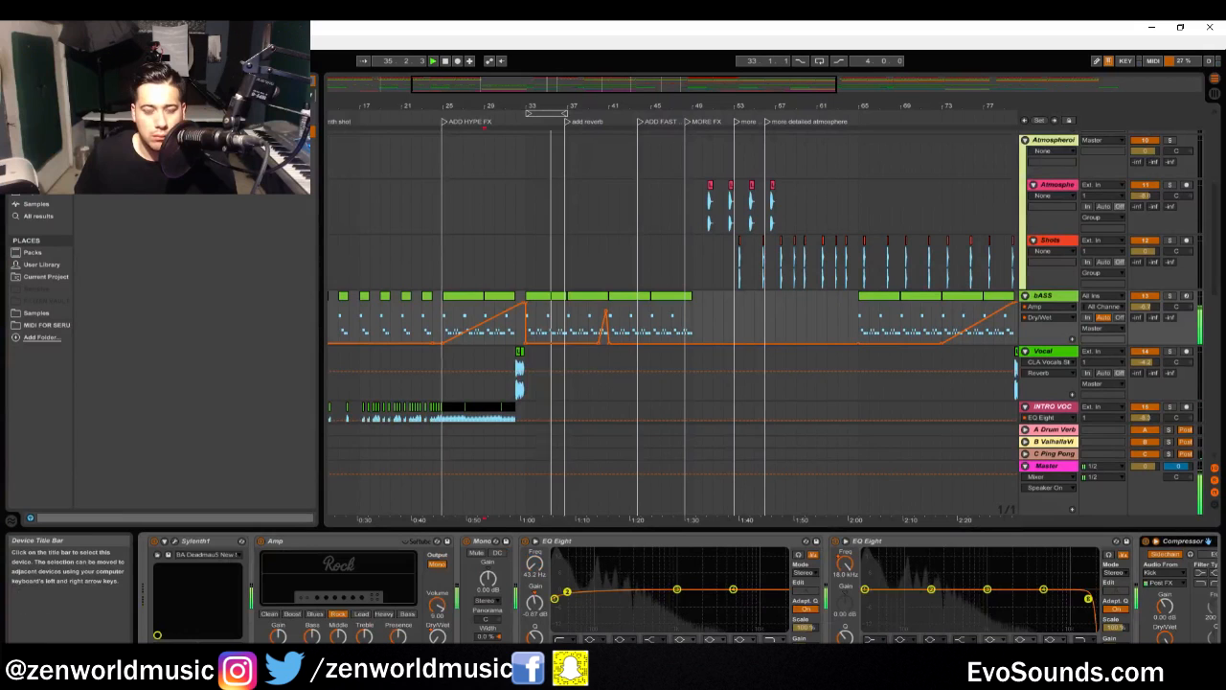
left_click(1171, 307)
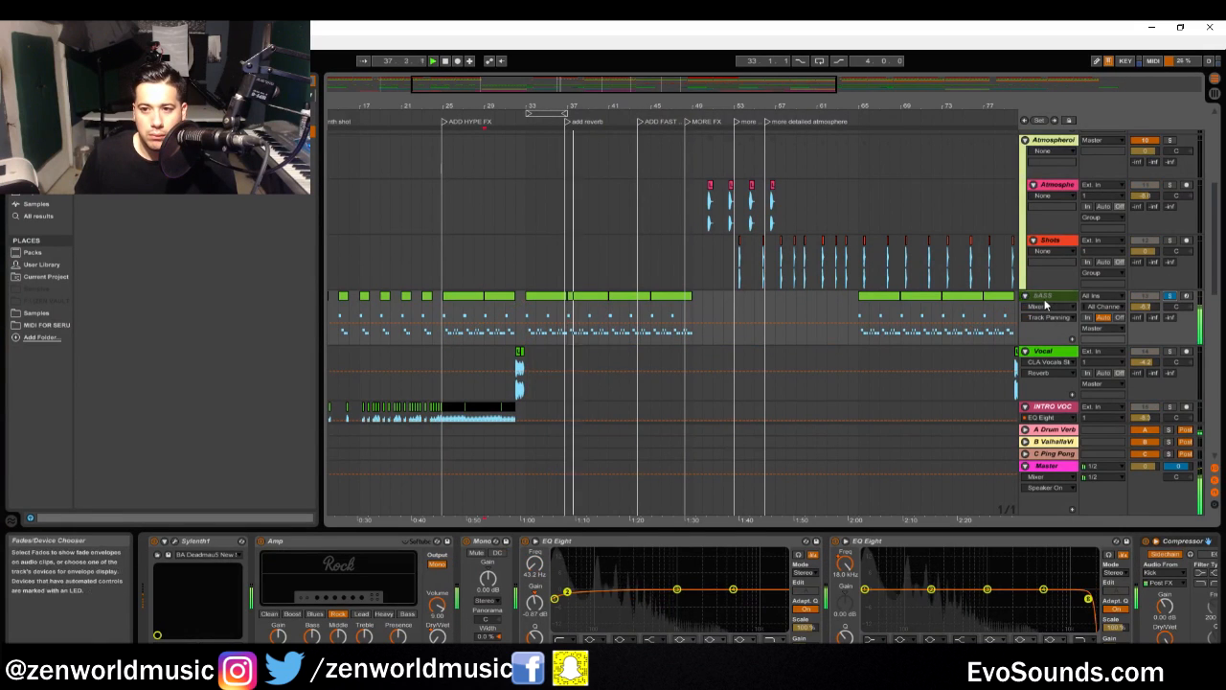
left_click(1071, 652)
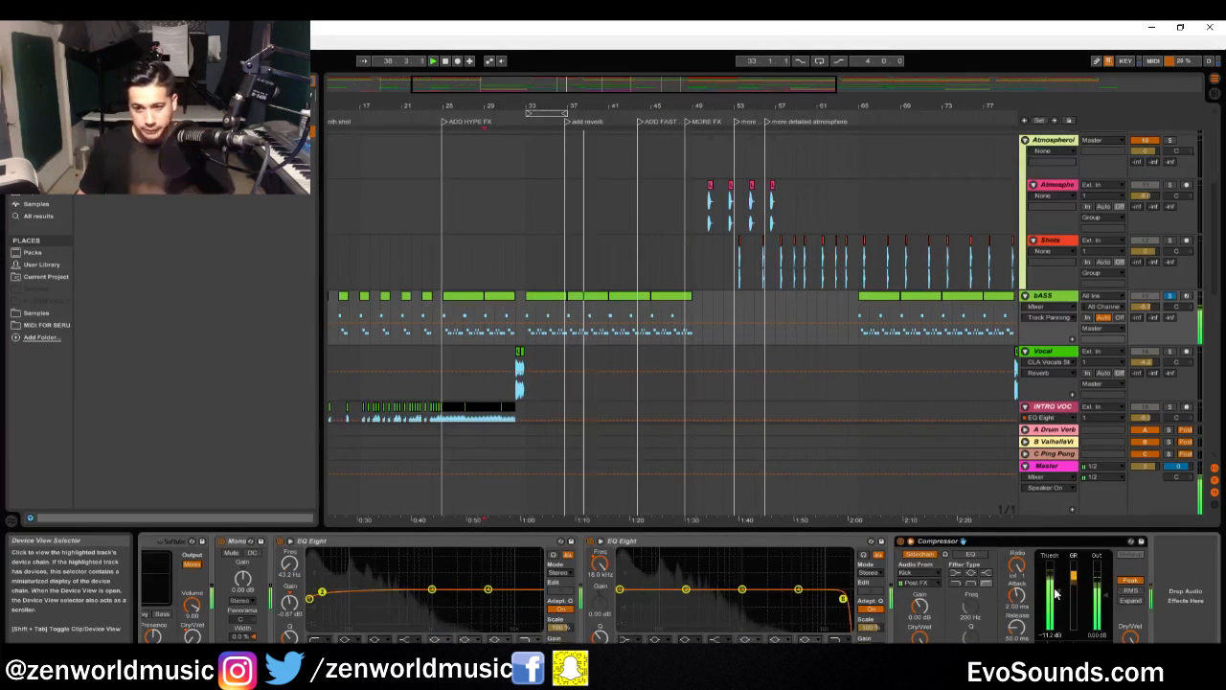
left_click(309, 89)
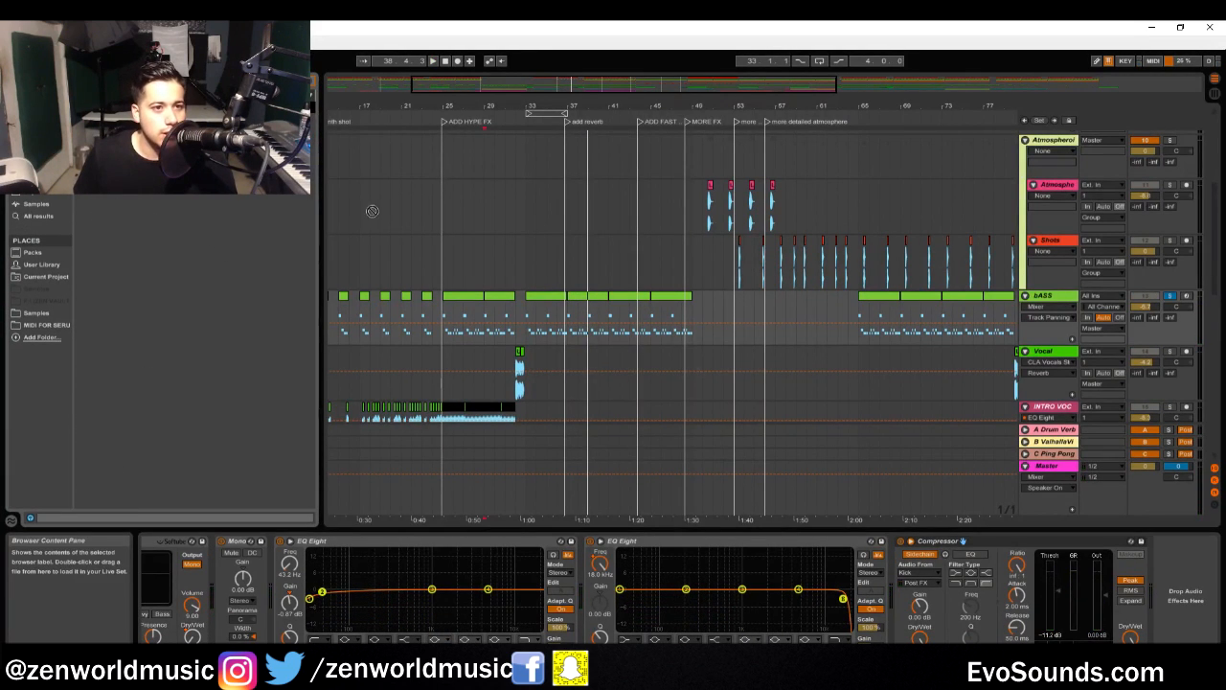
key("ctrl+z")
key("space")
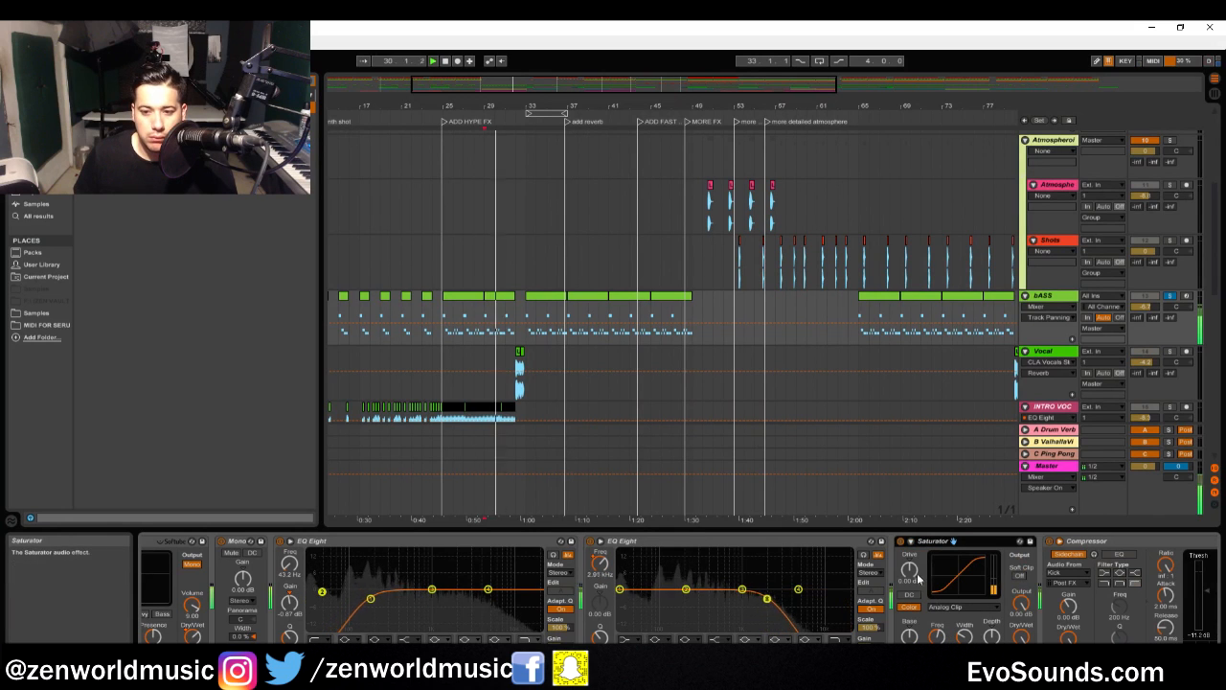
Play from bar 33, set the bass Saturator's drive to about 2.9 dB and trim the second EQ Eight slightly at 100 Hz
left_click(522, 335)
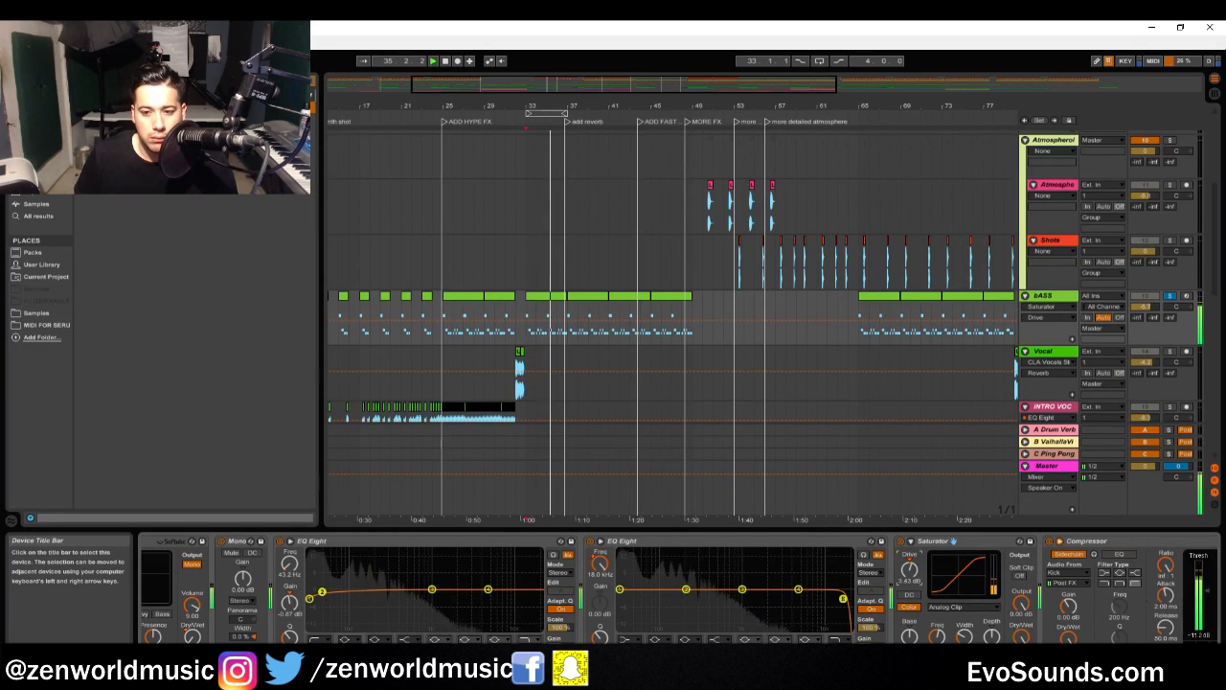
left_click_drag(537, 105, 498, 239)
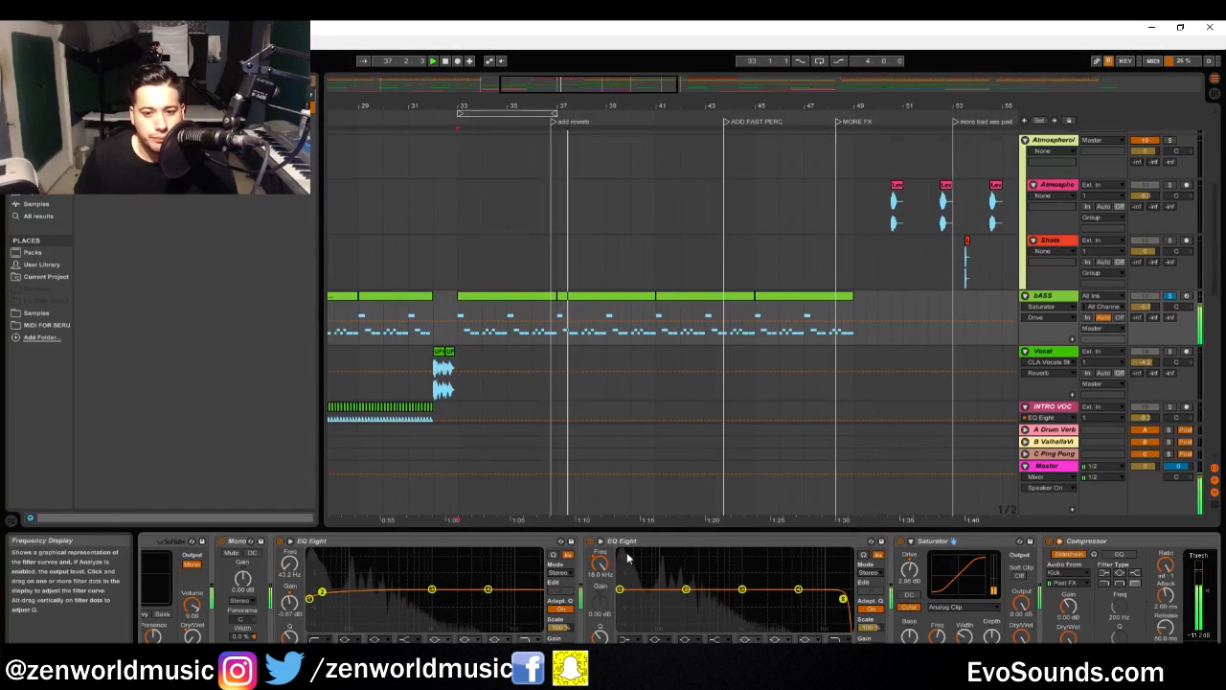
left_click(618, 590)
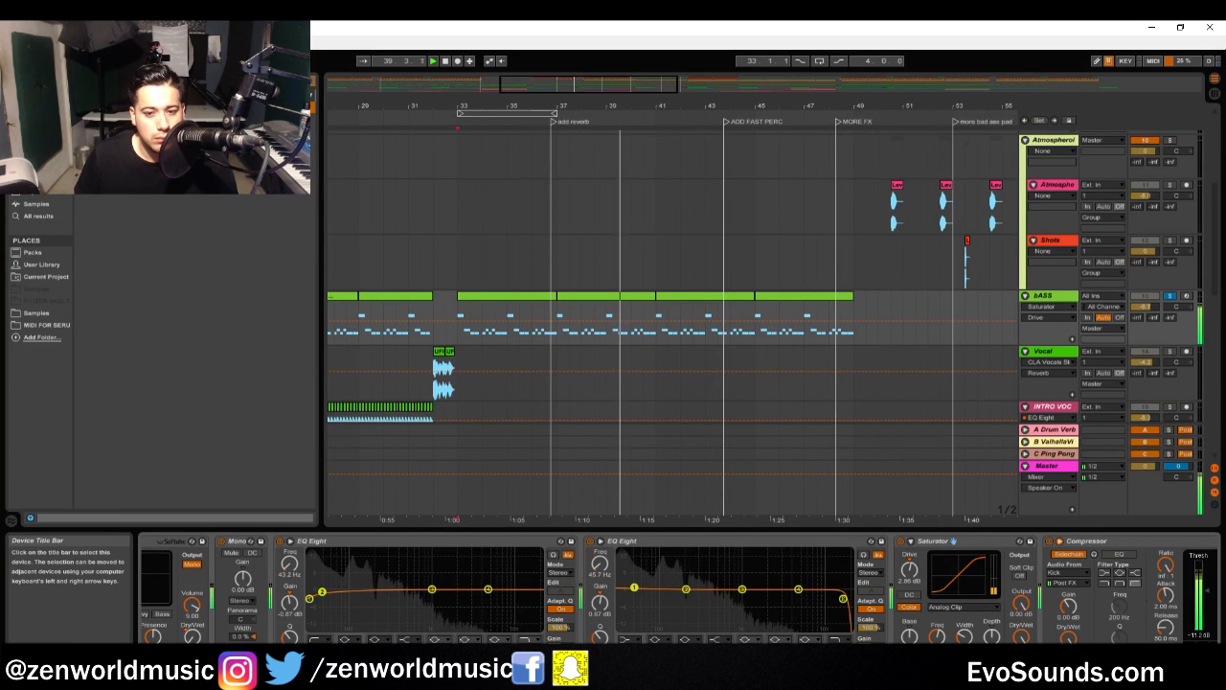
left_click_drag(634, 587, 633, 588)
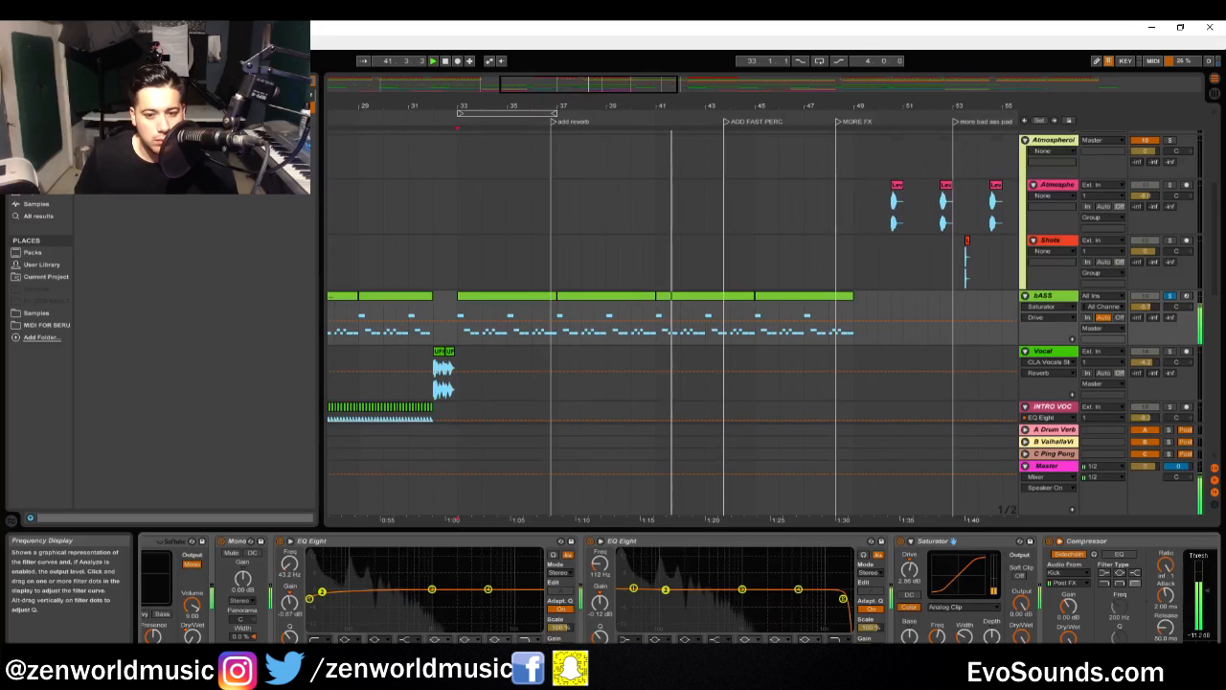
left_click(661, 592)
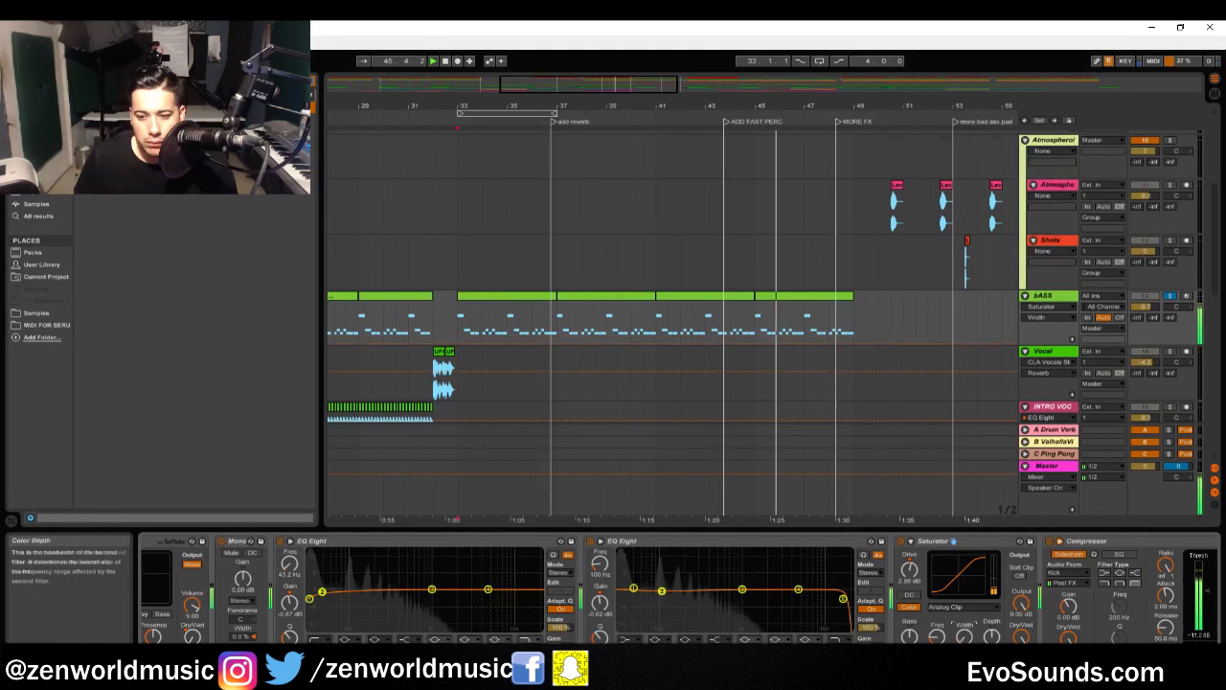
Try the bass Saturator's color width and depth, switching Soft Clip on and off to compare
left_click(996, 637)
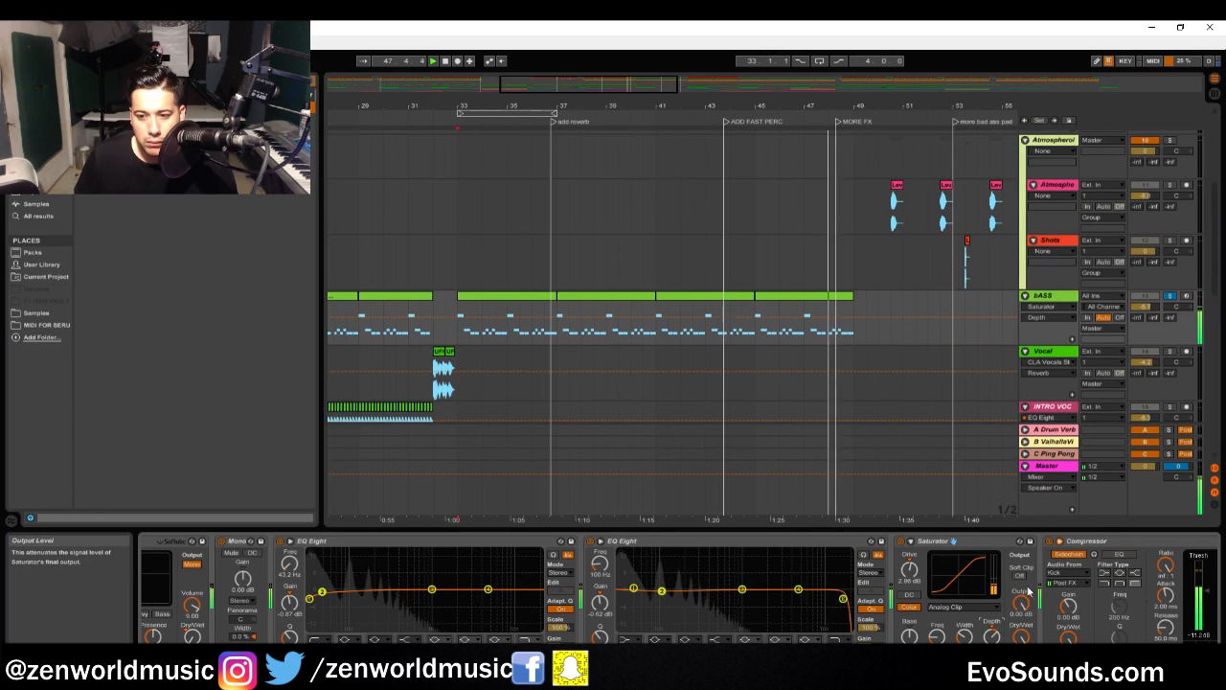
left_click(1019, 576)
left_click(1020, 576)
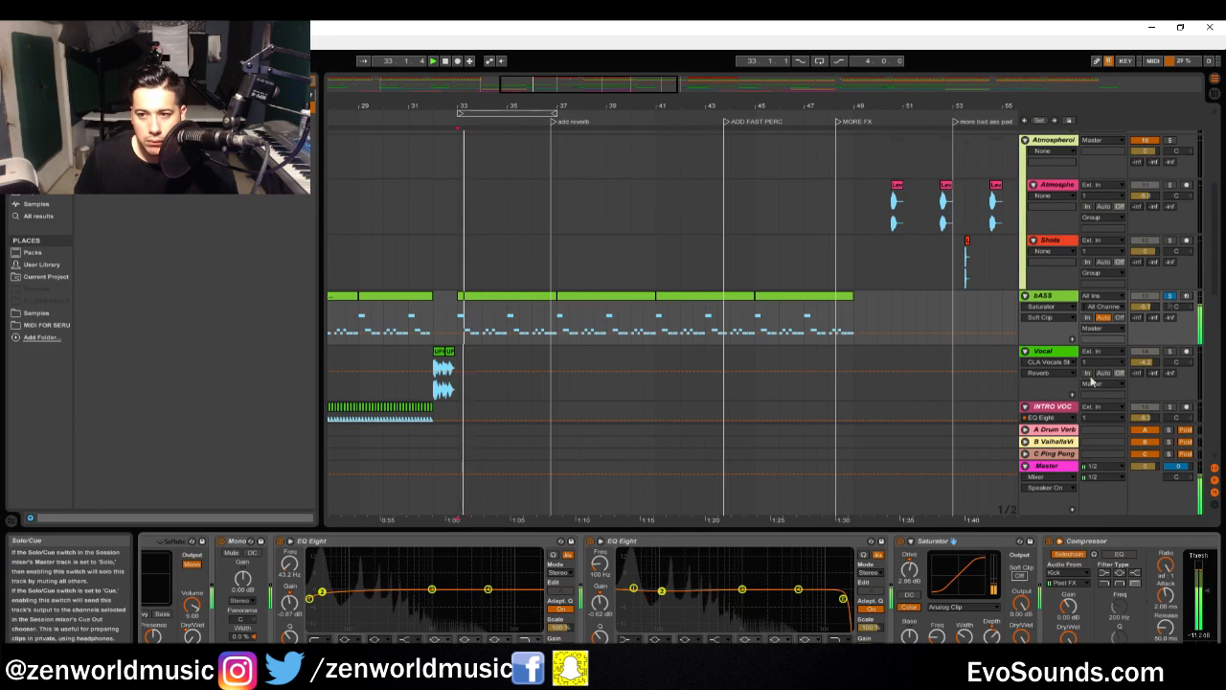
Compare the bass with its Saturator bypassed and active, unsolo the bASS track and raise its mixer volume slightly
left_click(900, 542)
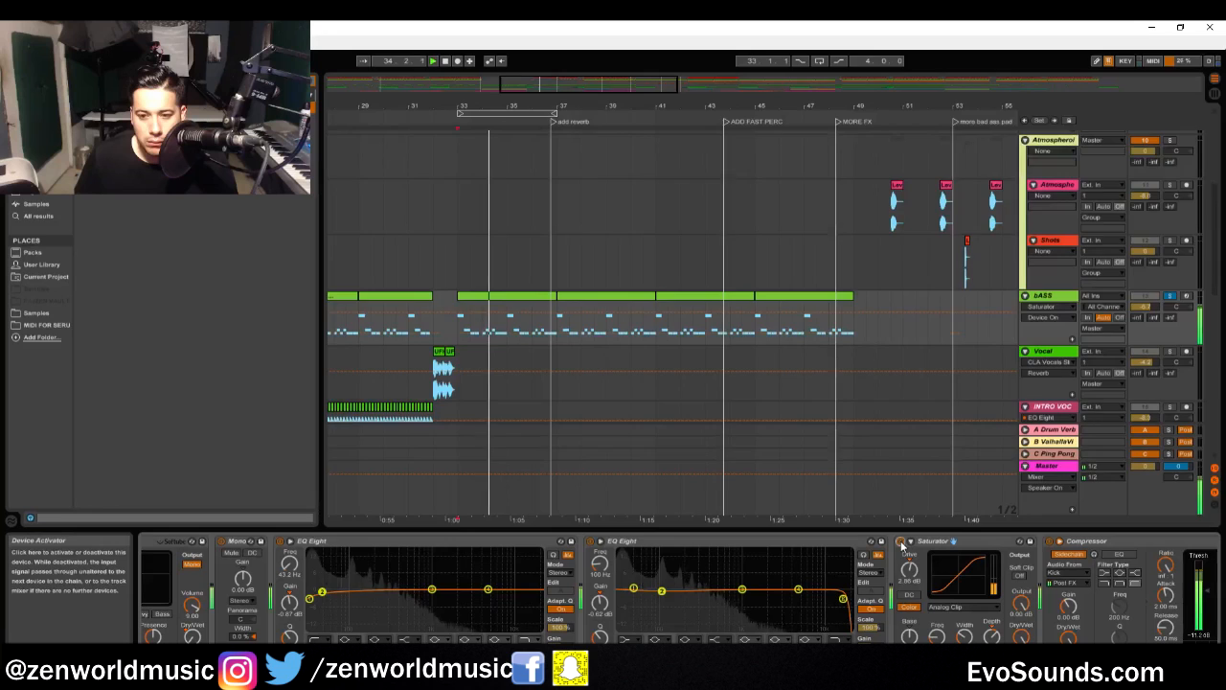
key("Tab")
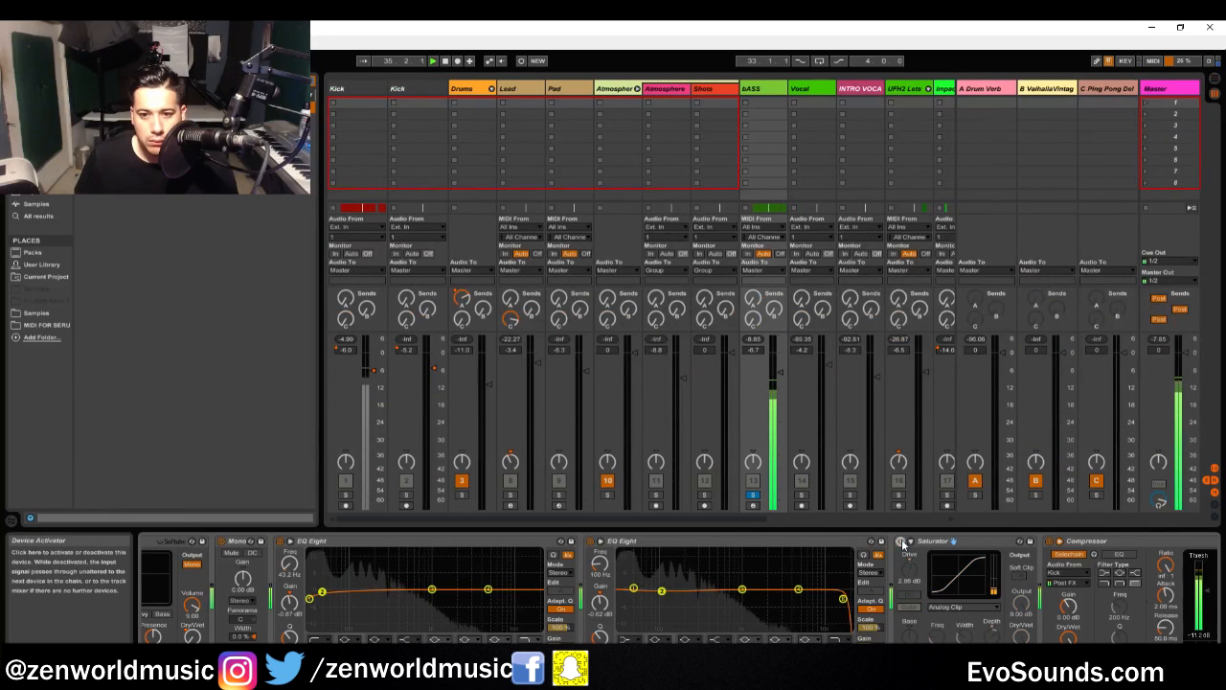
left_click(754, 495)
left_click_drag(780, 372, 780, 370)
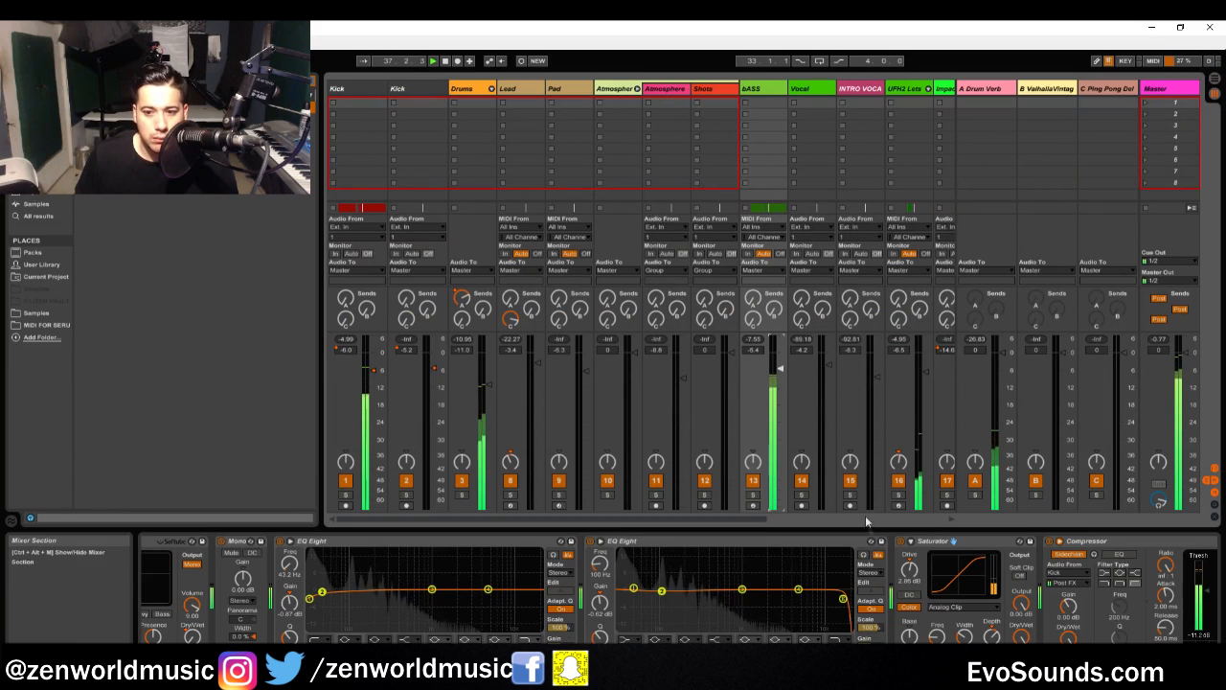
left_click(901, 542)
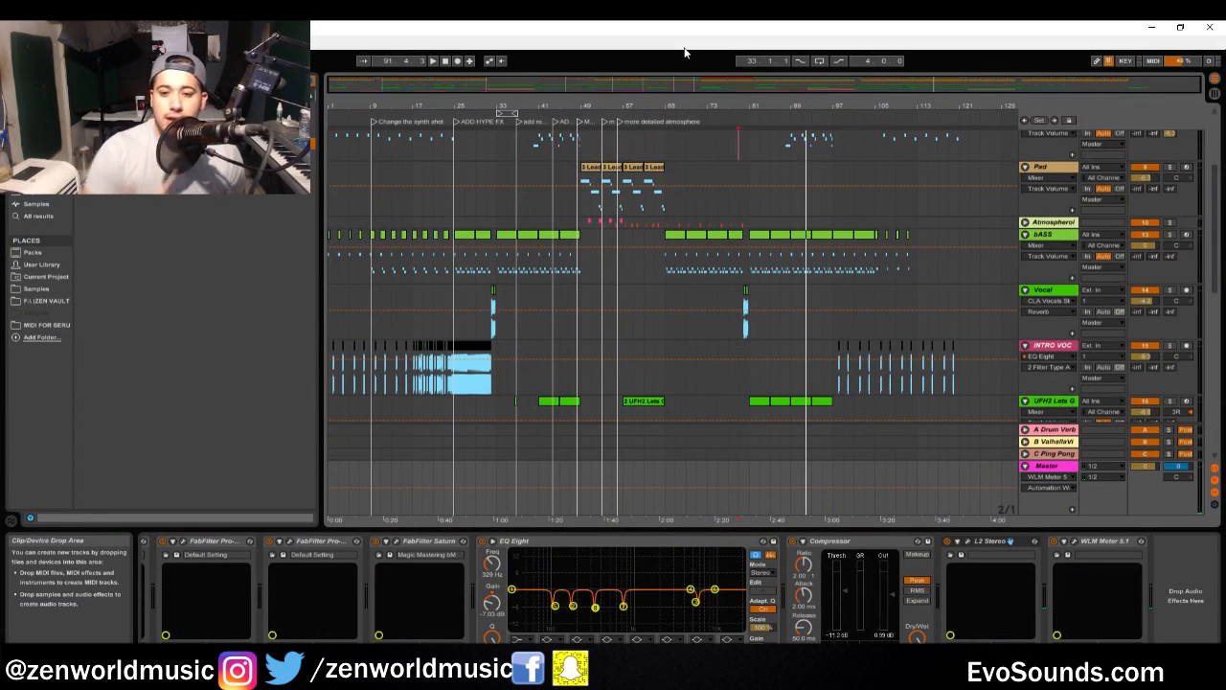
View the Master track's SSLComp settings and close the plug-in window
scroll(820, 207, "up", 5)
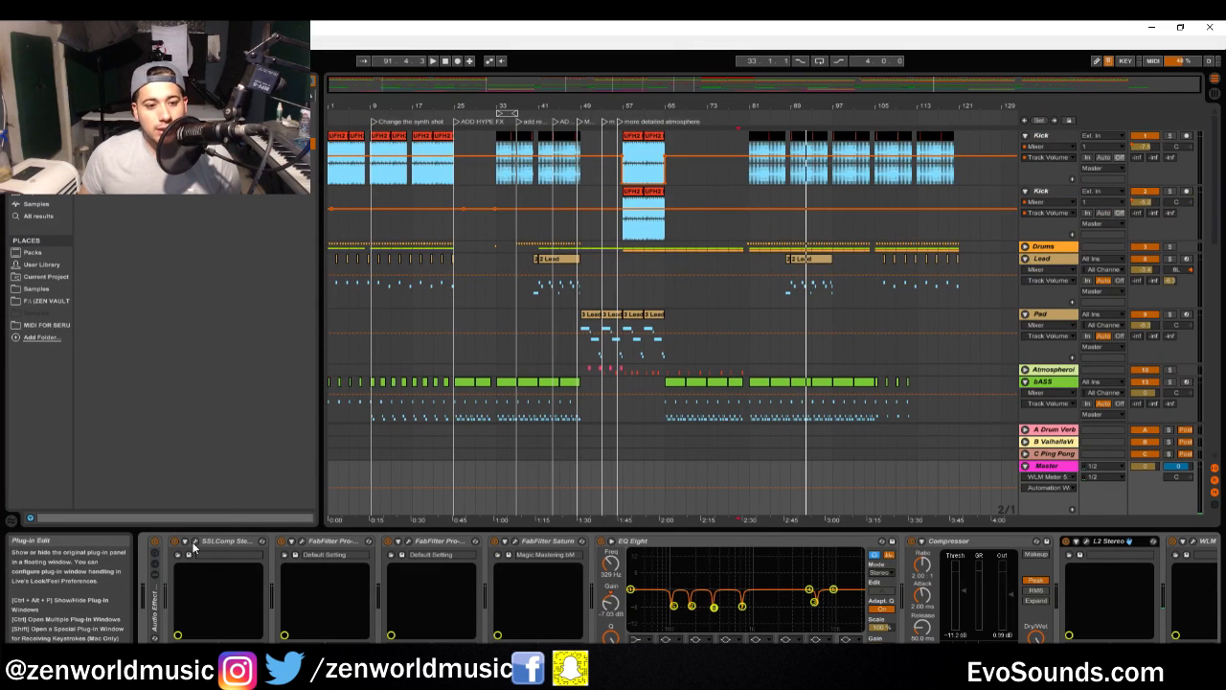
left_click(194, 544)
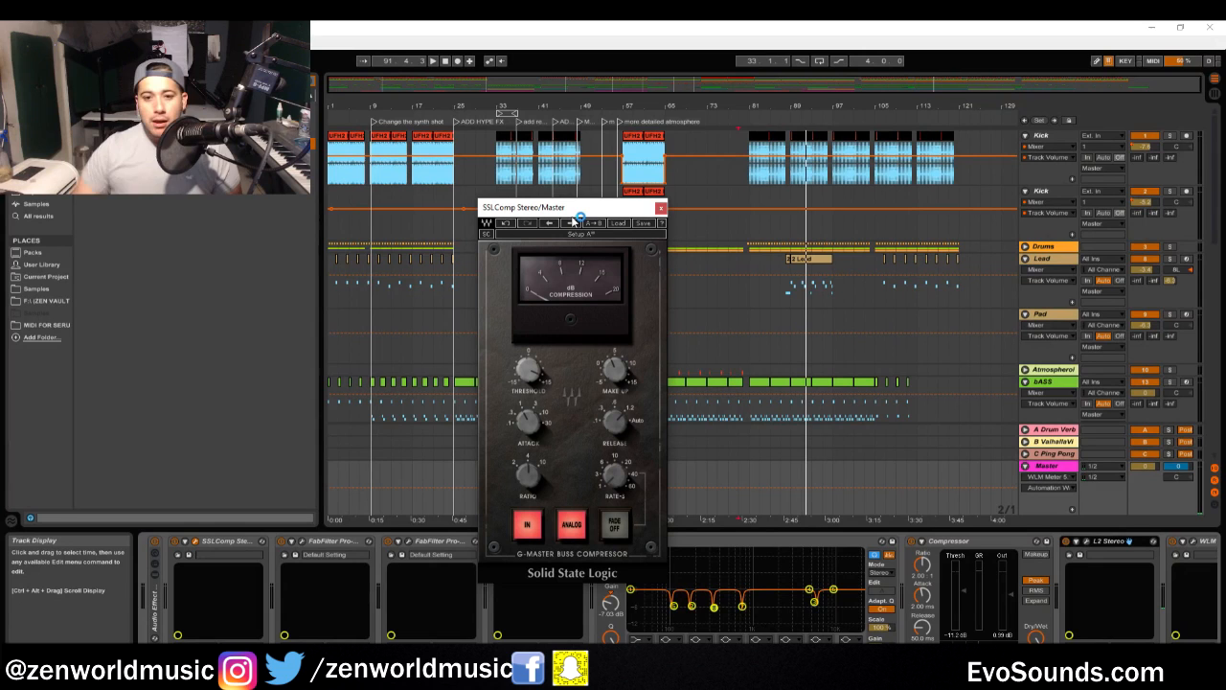
left_click(660, 208)
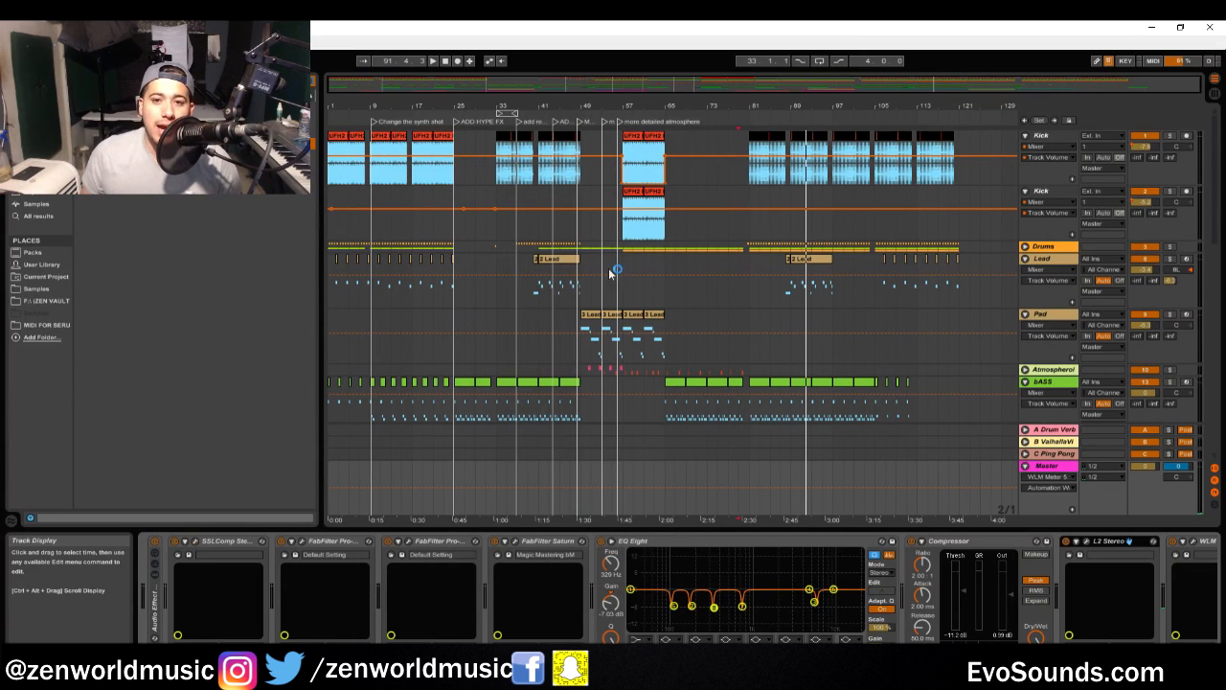
In the Master's first FabFilter Pro-Q 2, inspect both cut filters and set the low cut to about 29.9 Hz during playback
left_click(303, 547)
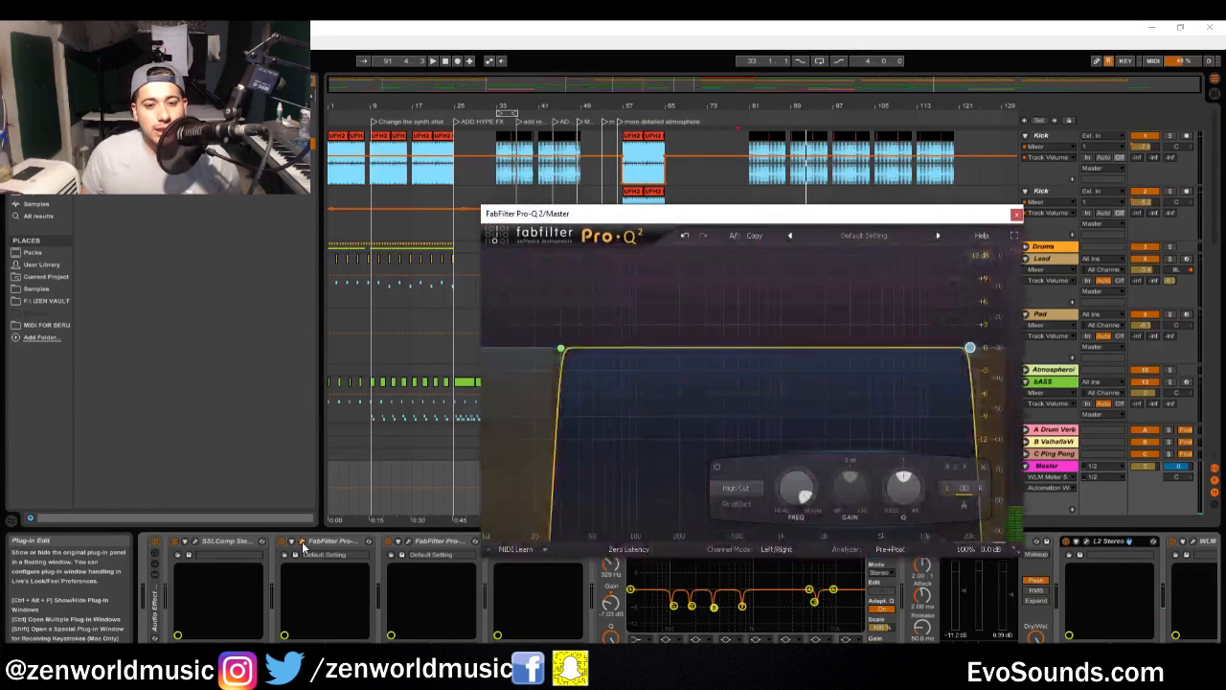
left_click_drag(783, 211, 681, 220)
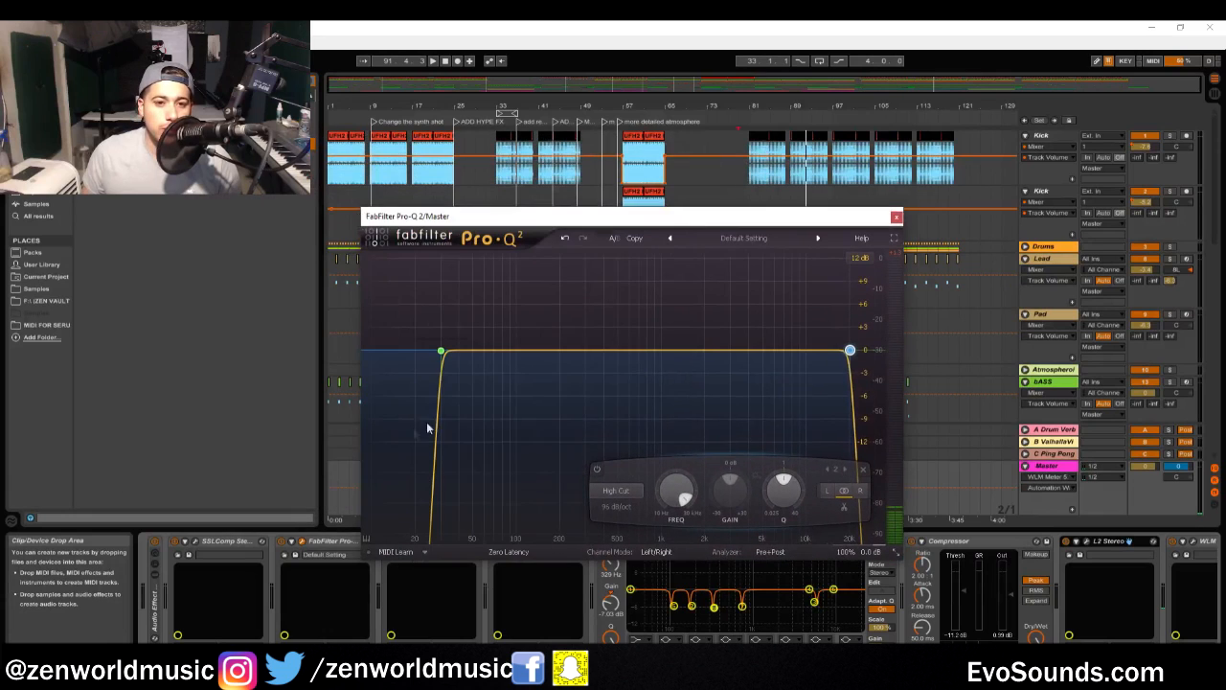
mouse_move(443, 350)
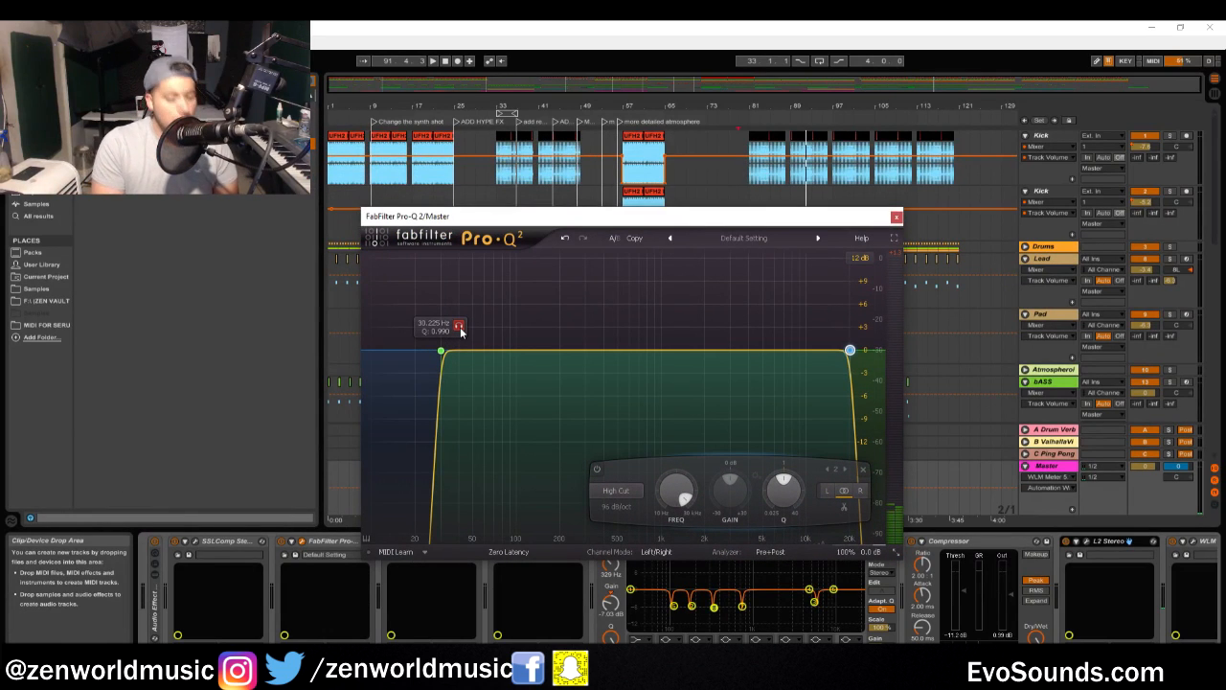
mouse_move(841, 330)
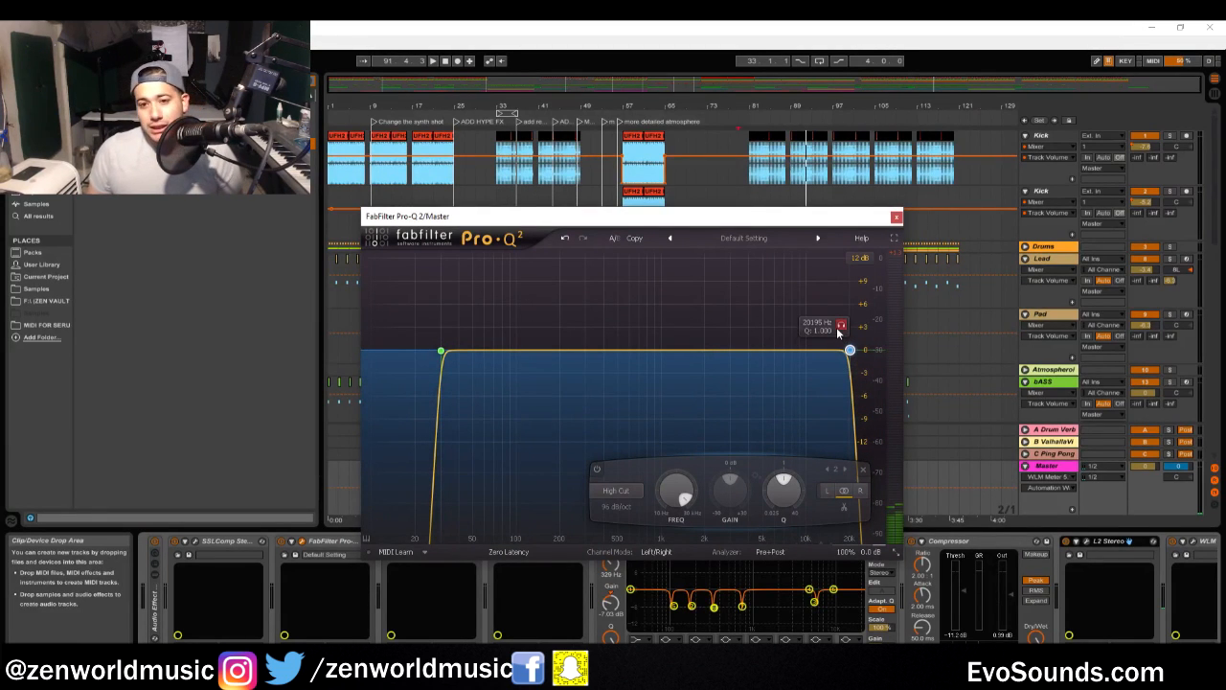
key("space")
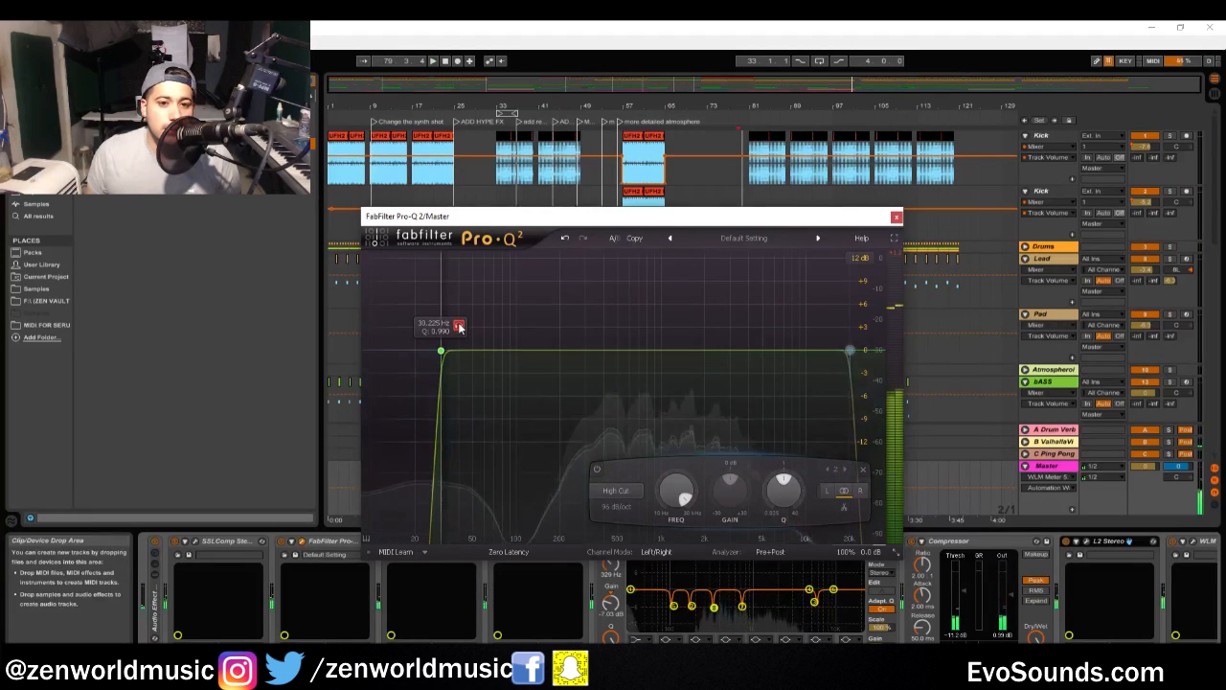
left_click(461, 328)
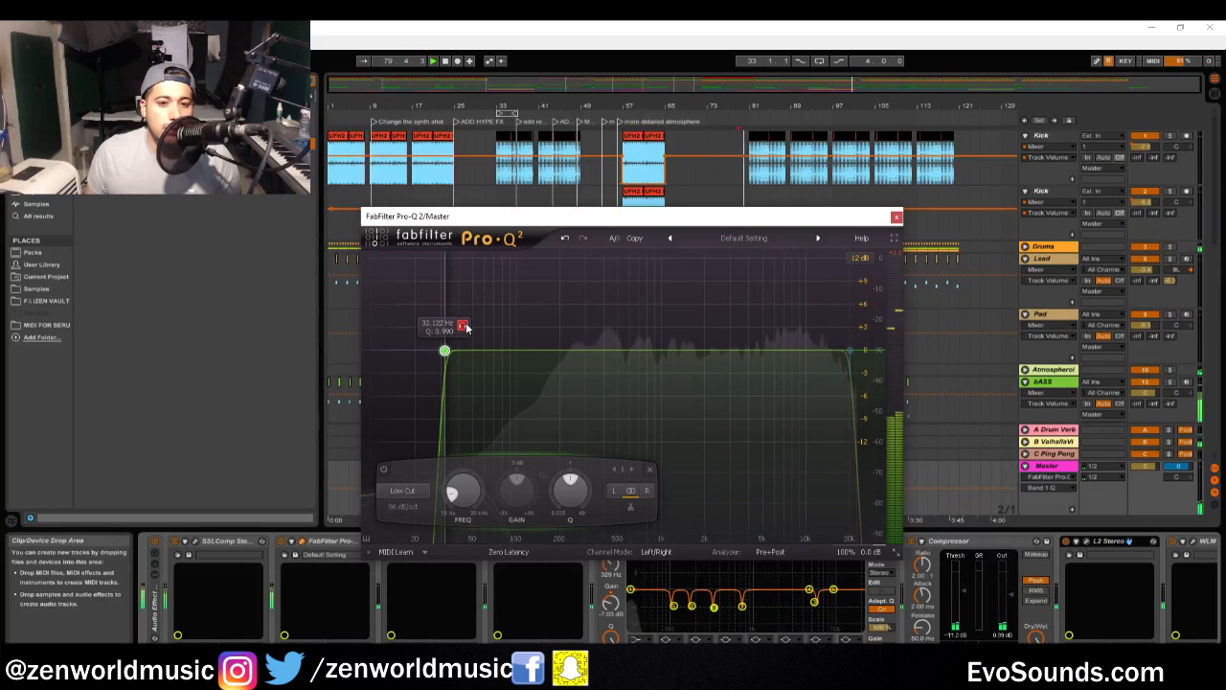
left_click_drag(463, 325, 461, 325)
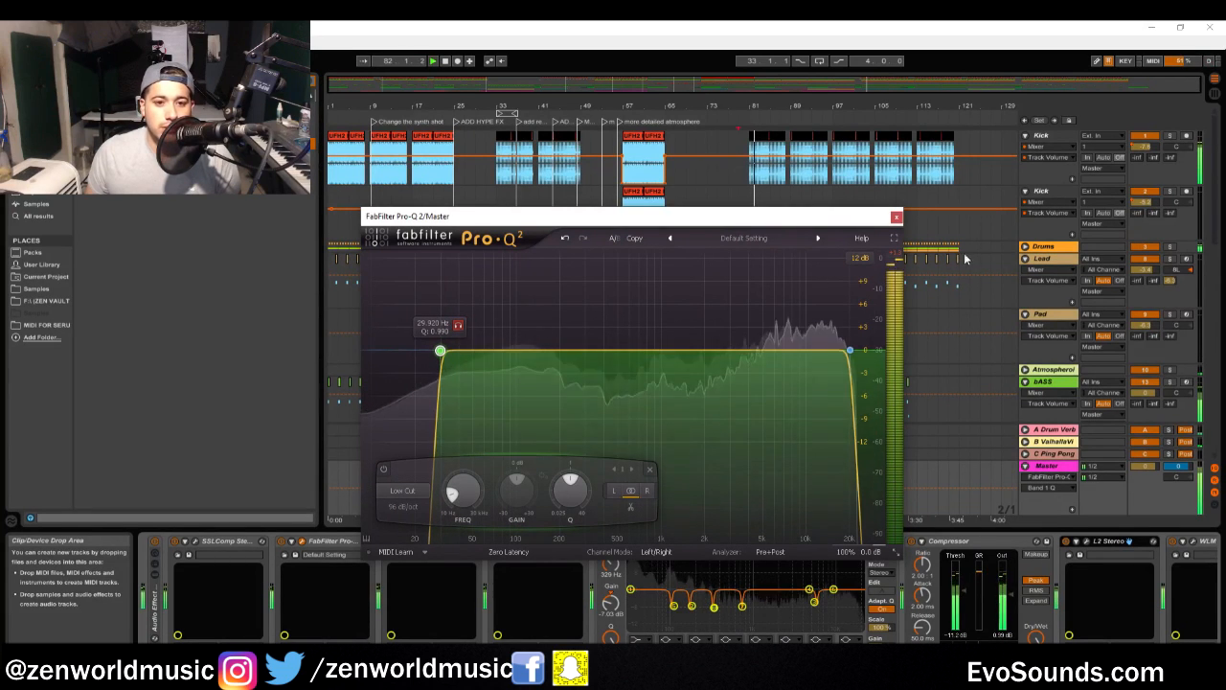
Stop playback, lower the side-channel low shelf in the Master's second FabFilter Pro-Q 2, and try that band on the mid channel
key("space")
left_click(897, 219)
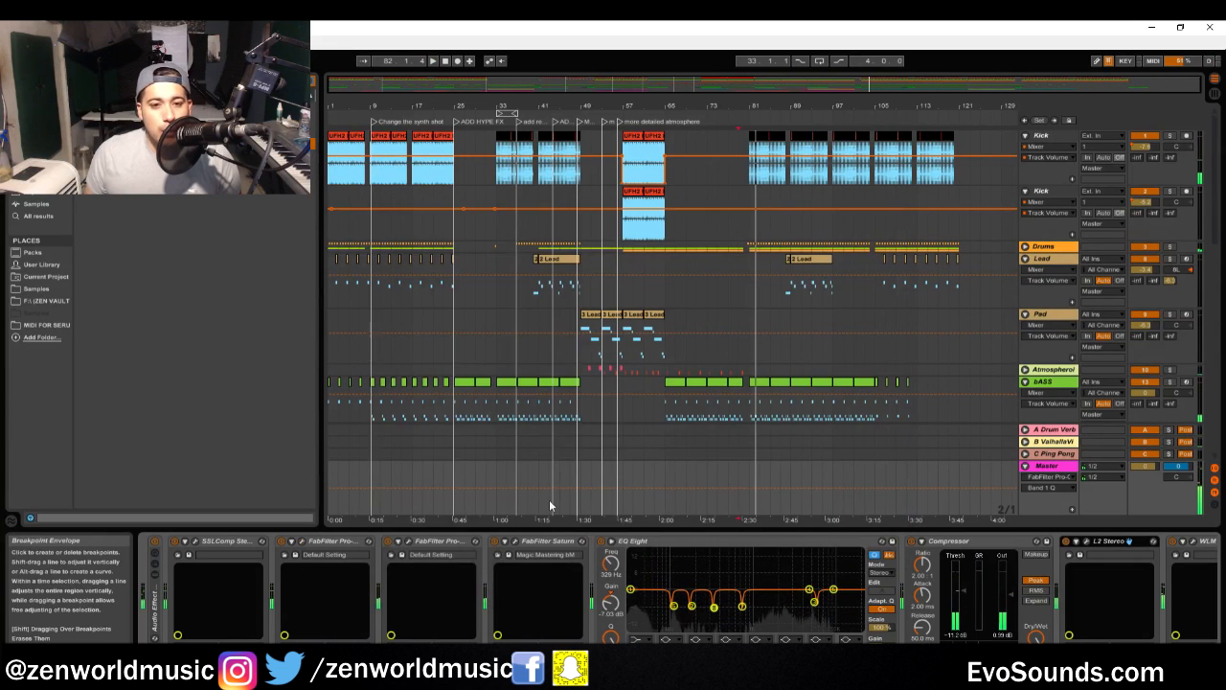
left_click(402, 554)
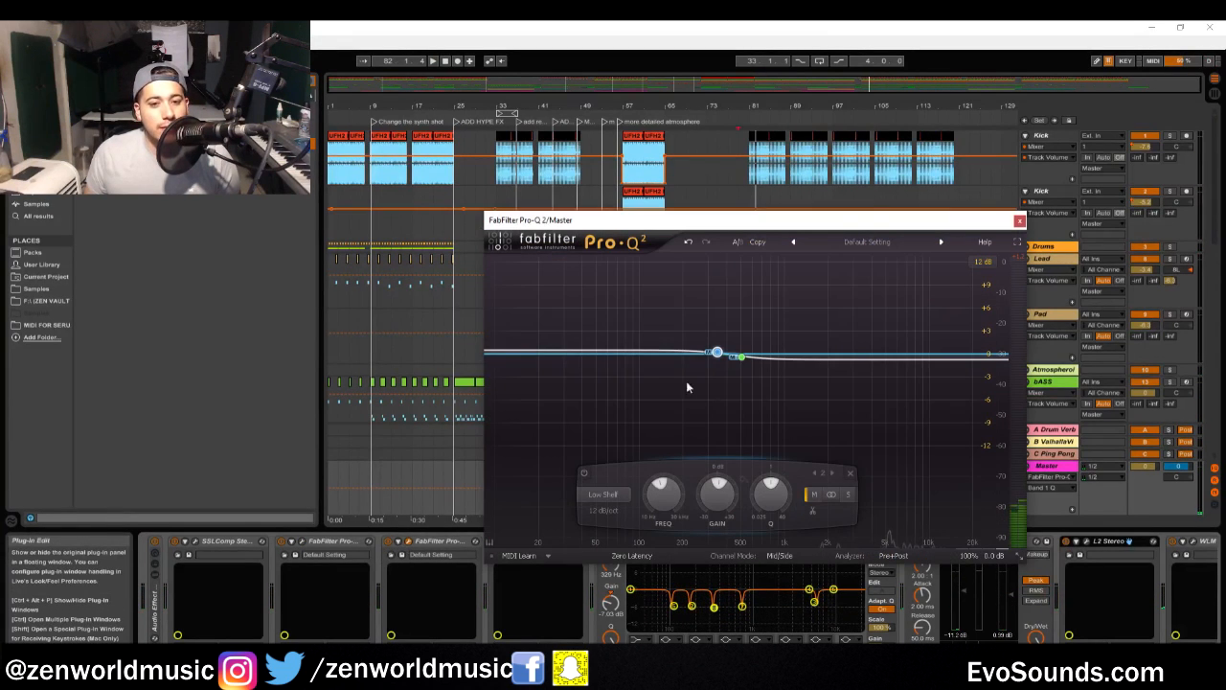
left_click_drag(642, 227, 571, 269)
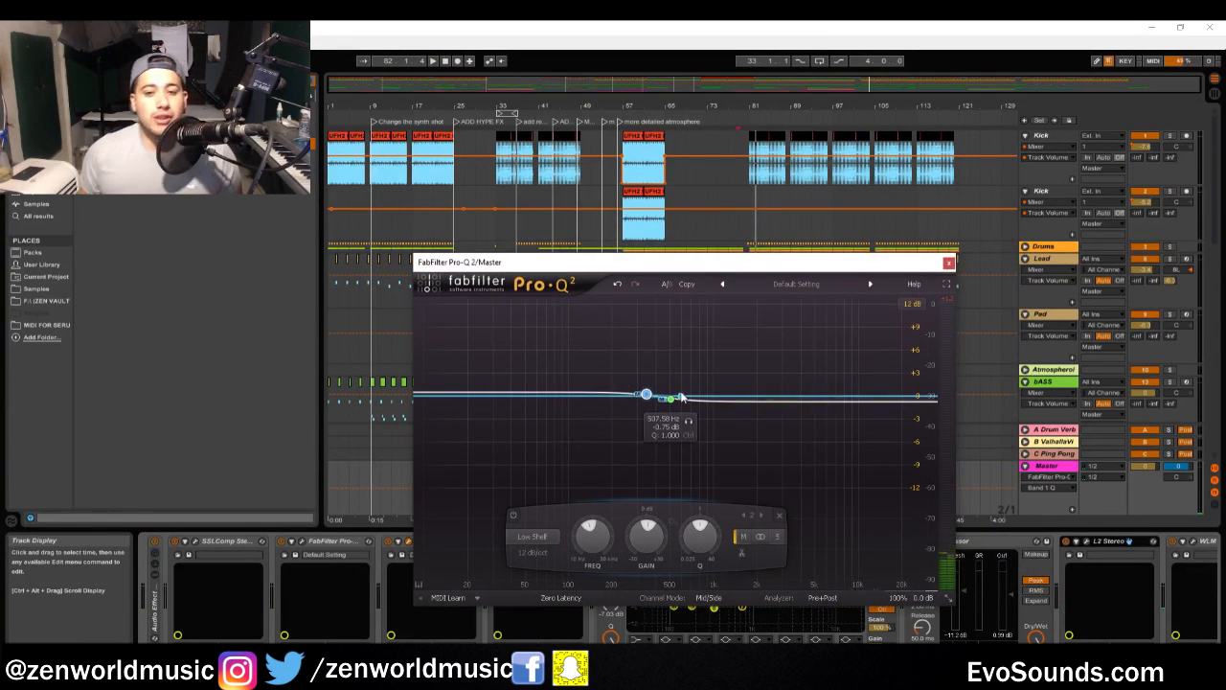
left_click(777, 539)
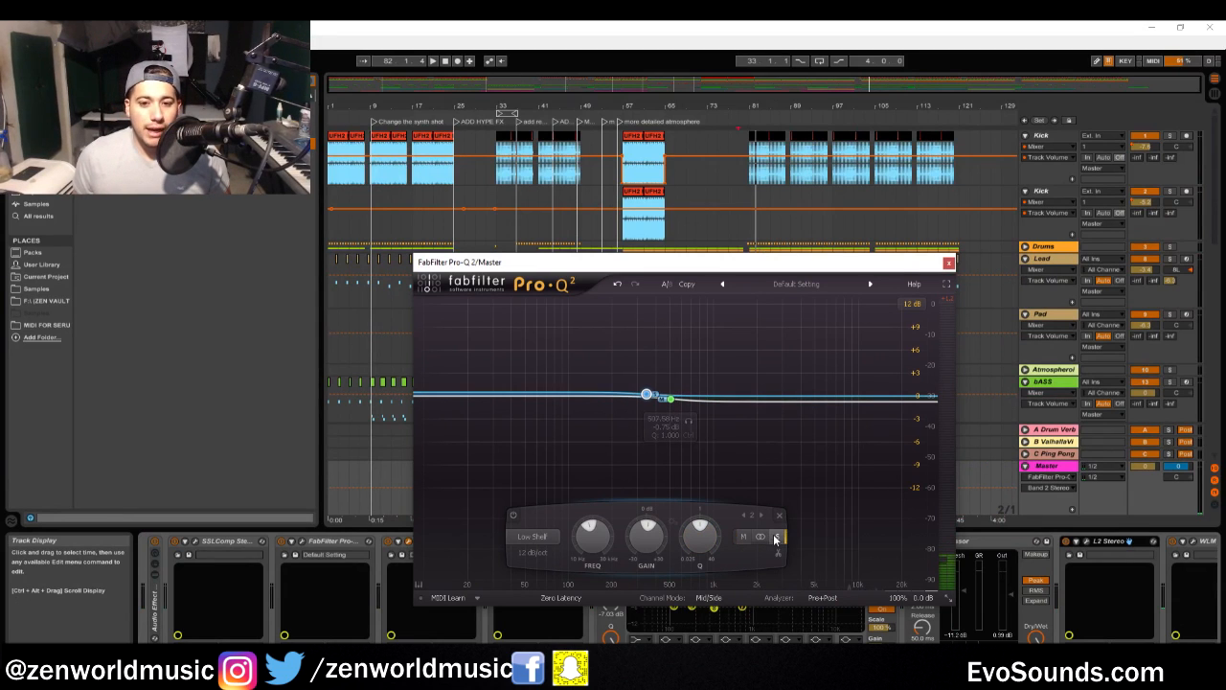
mouse_move(647, 394)
left_mouse_down()
mouse_move(657, 395)
mouse_move(637, 401)
mouse_move(646, 404)
left_mouse_up()
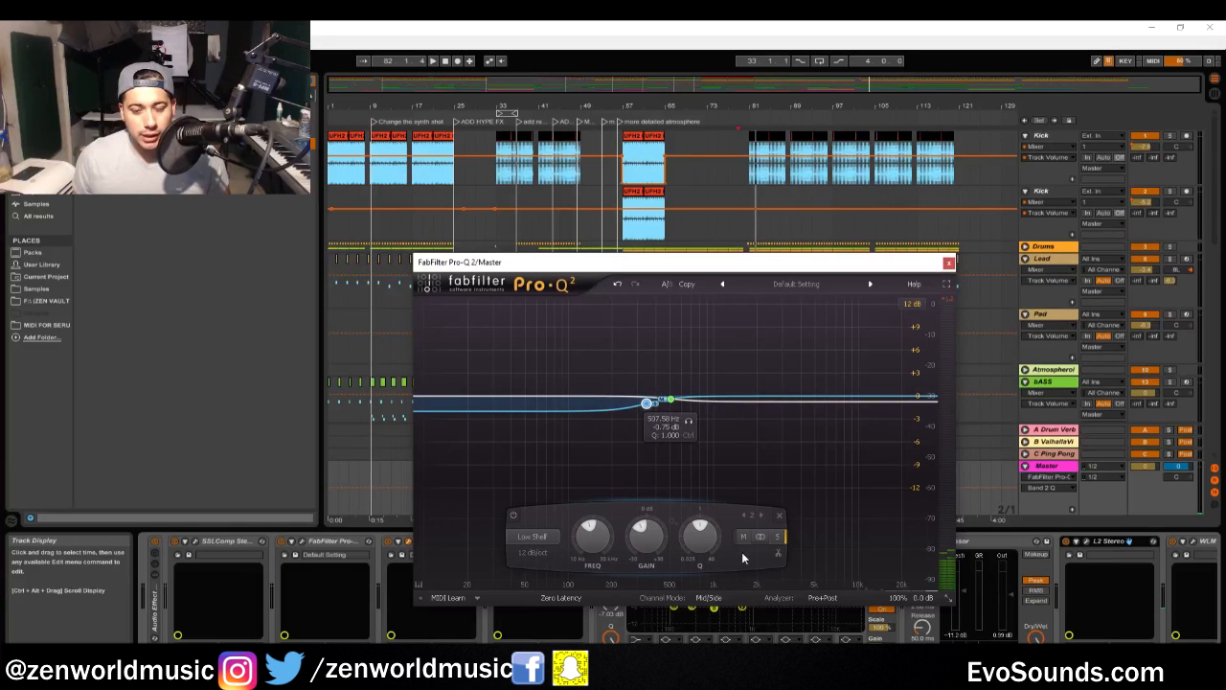
left_click(742, 536)
Set the mid high shelf to about 523 Hz at -0.75 dB and the side low shelf to about 431 Hz at -1.9 dB
left_click(671, 406)
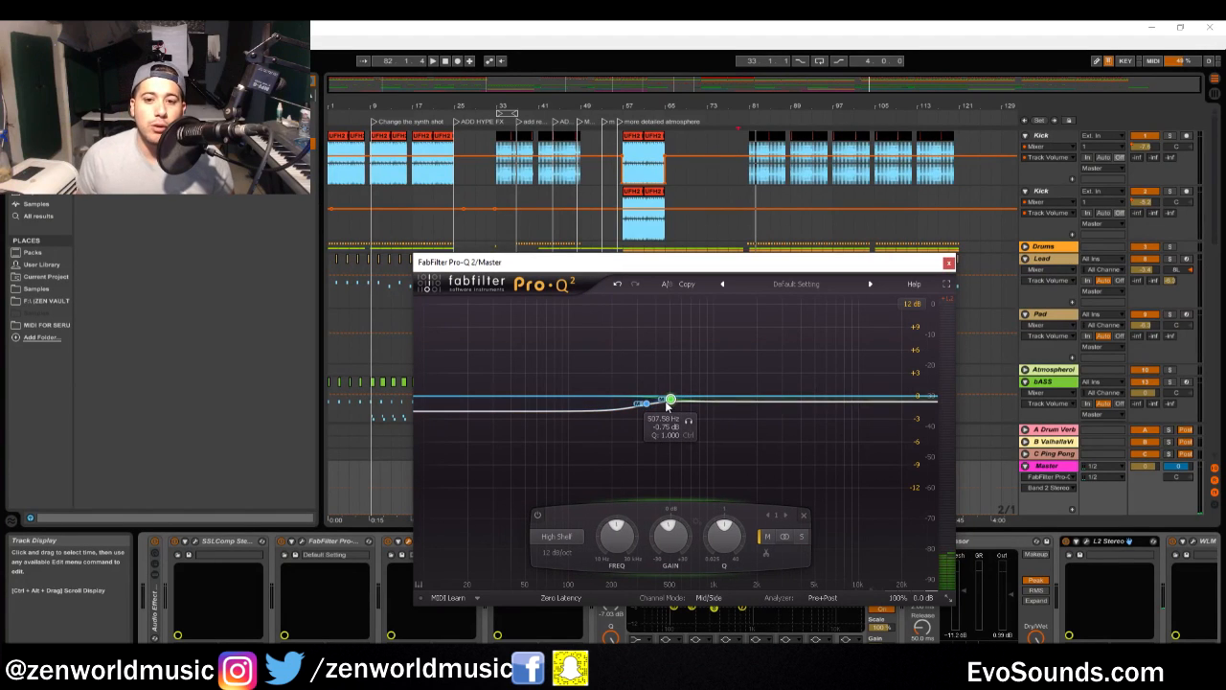
left_click_drag(674, 406, 674, 405)
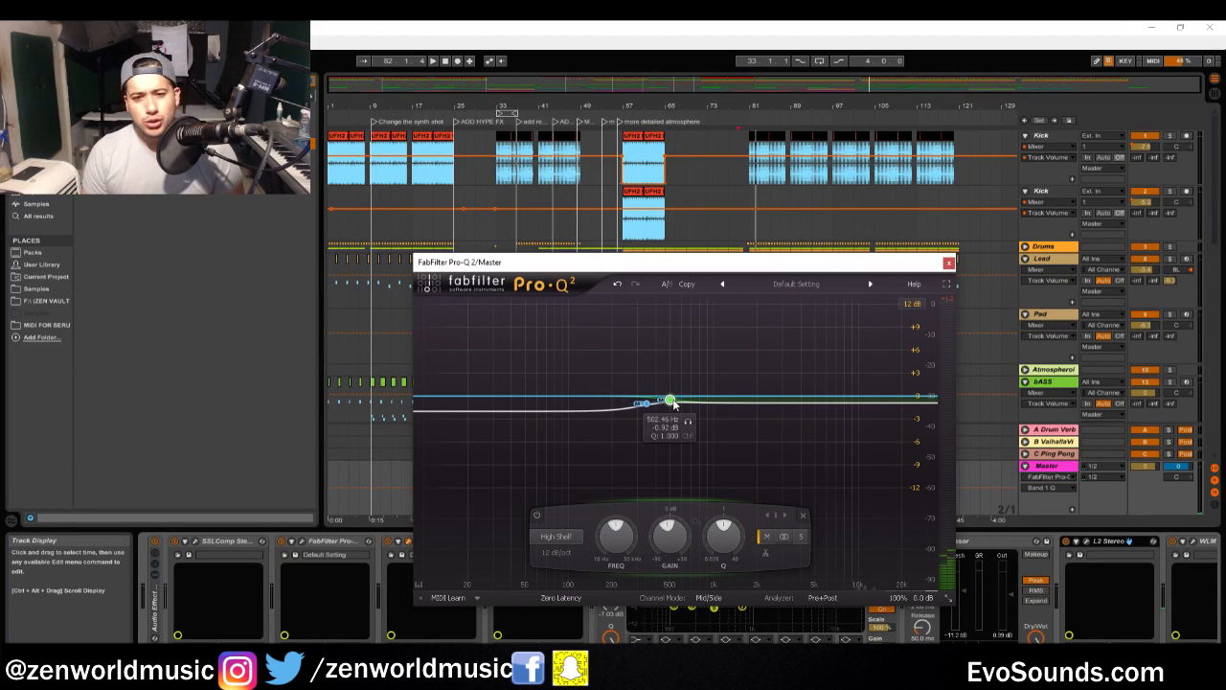
left_click_drag(669, 402, 671, 403)
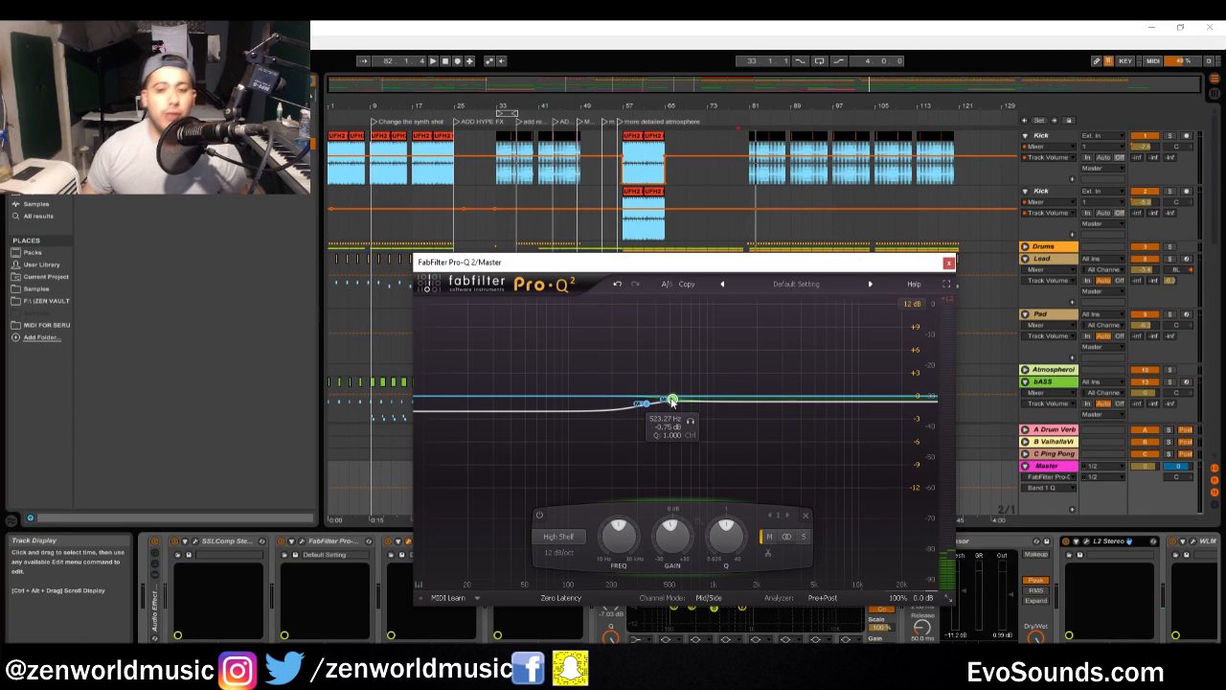
left_click(657, 399)
mouse_move(658, 395)
left_mouse_down()
mouse_move(670, 398)
mouse_move(674, 386)
mouse_move(667, 406)
left_mouse_up()
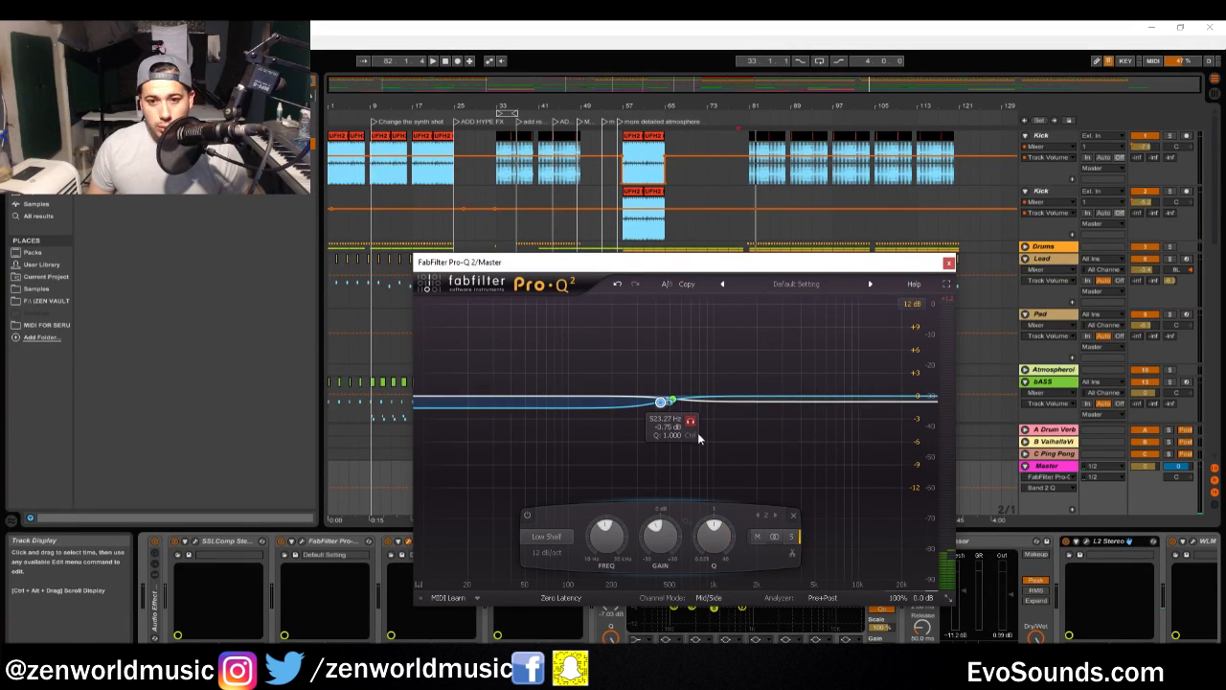
Add a side-channel High Shelf band at about 622 Hz with +0.75 dB gain and close the plug-in window
left_click(713, 398)
left_click_drag(713, 398, 681, 396)
left_click(569, 542)
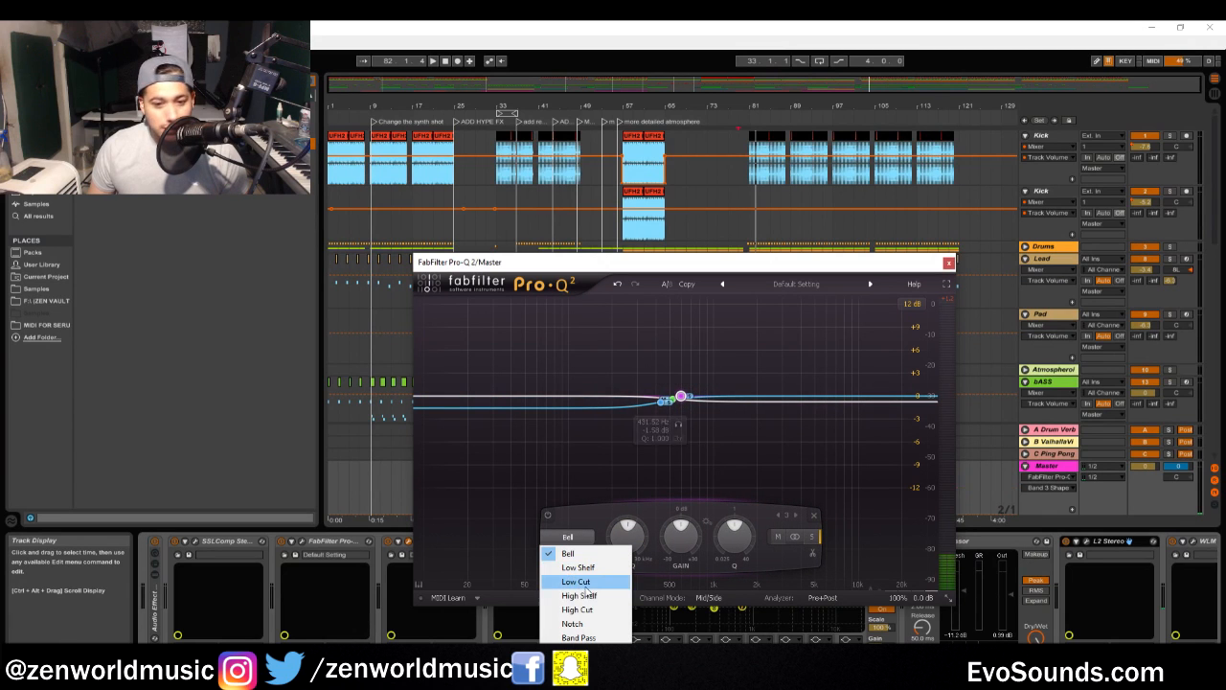
left_click(587, 594)
left_click_drag(687, 395, 688, 393)
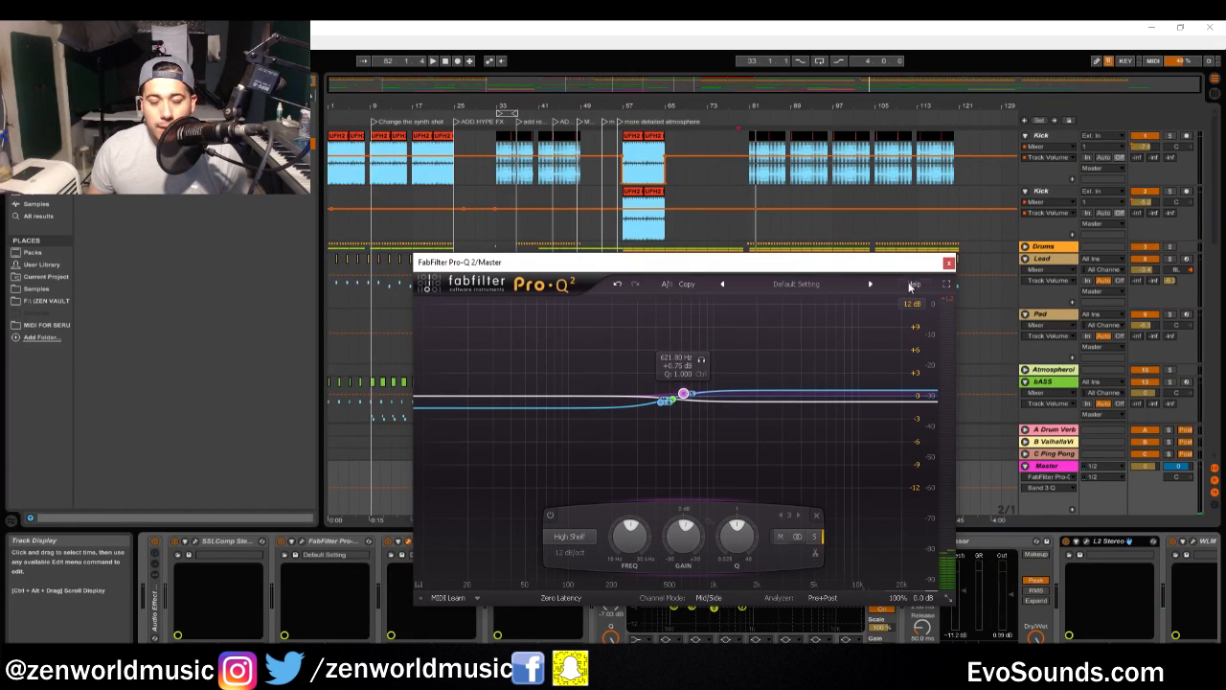
left_click(949, 262)
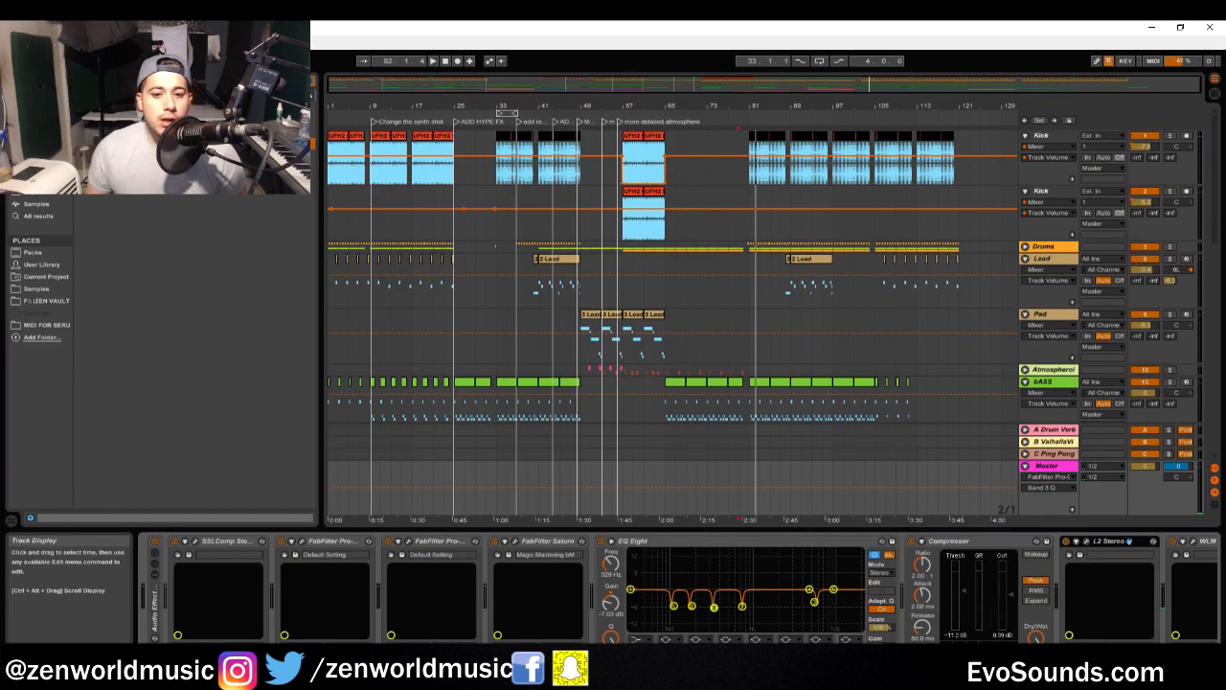
View the Master's FabFilter Saturn bands and settings, moving its window clear, and close it
left_click(513, 545)
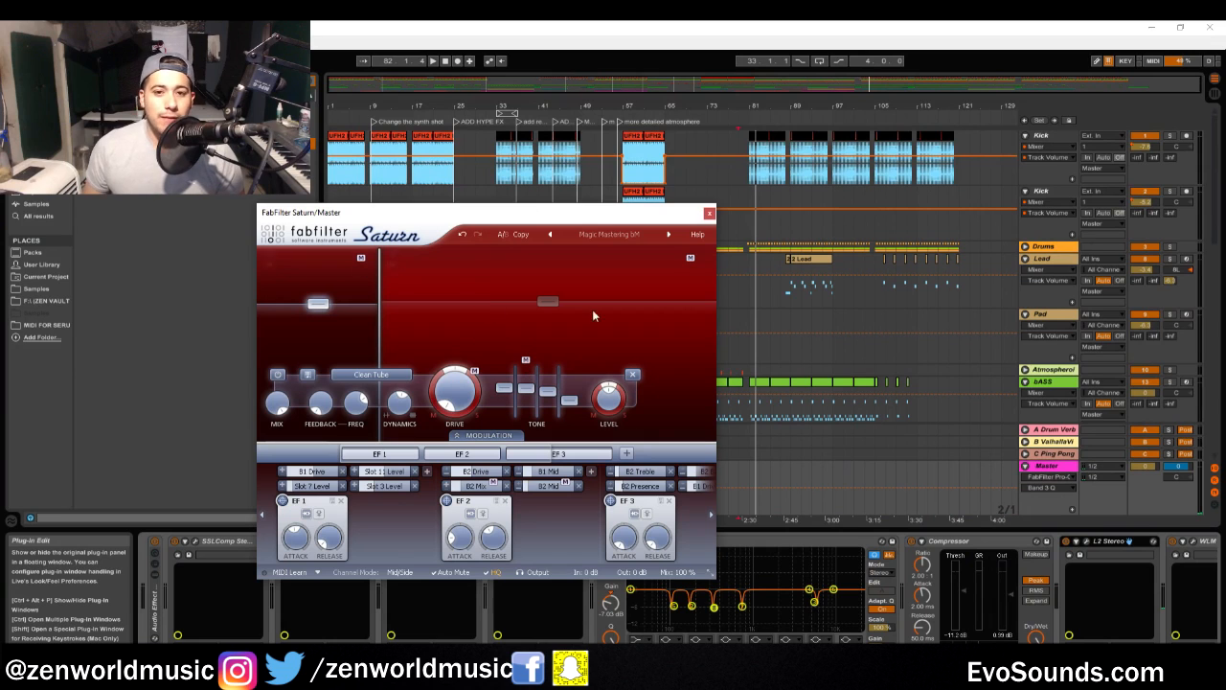
left_click_drag(358, 216, 592, 234)
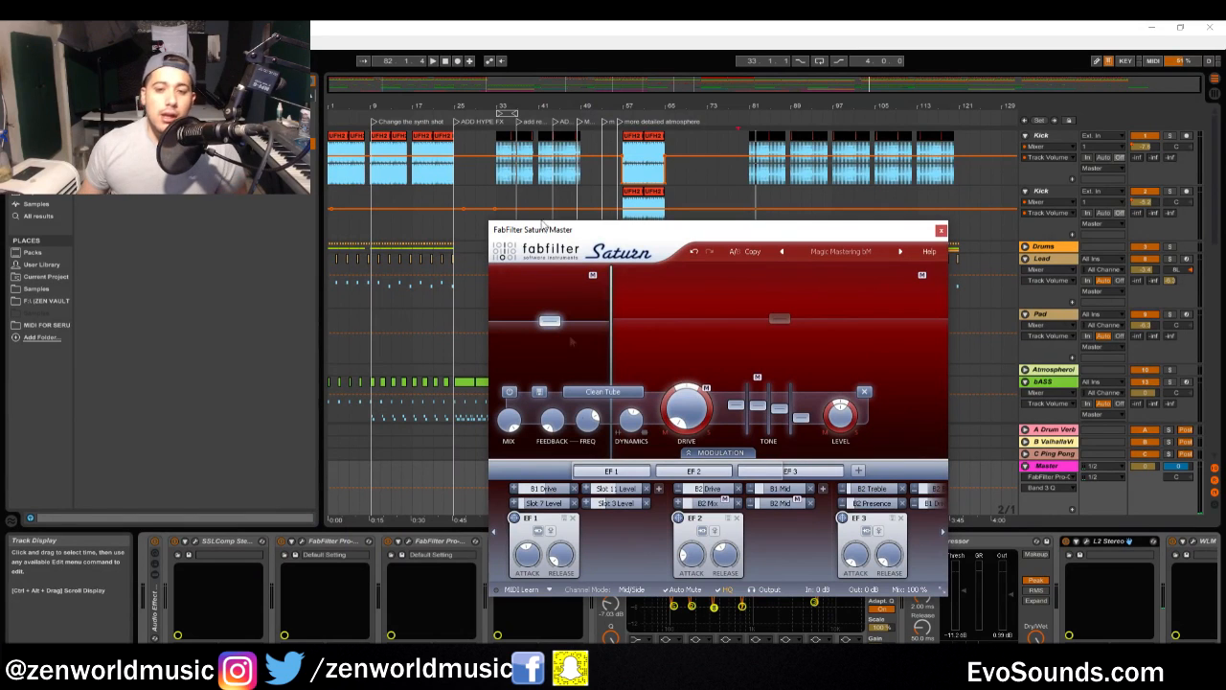
mouse_move(782, 324)
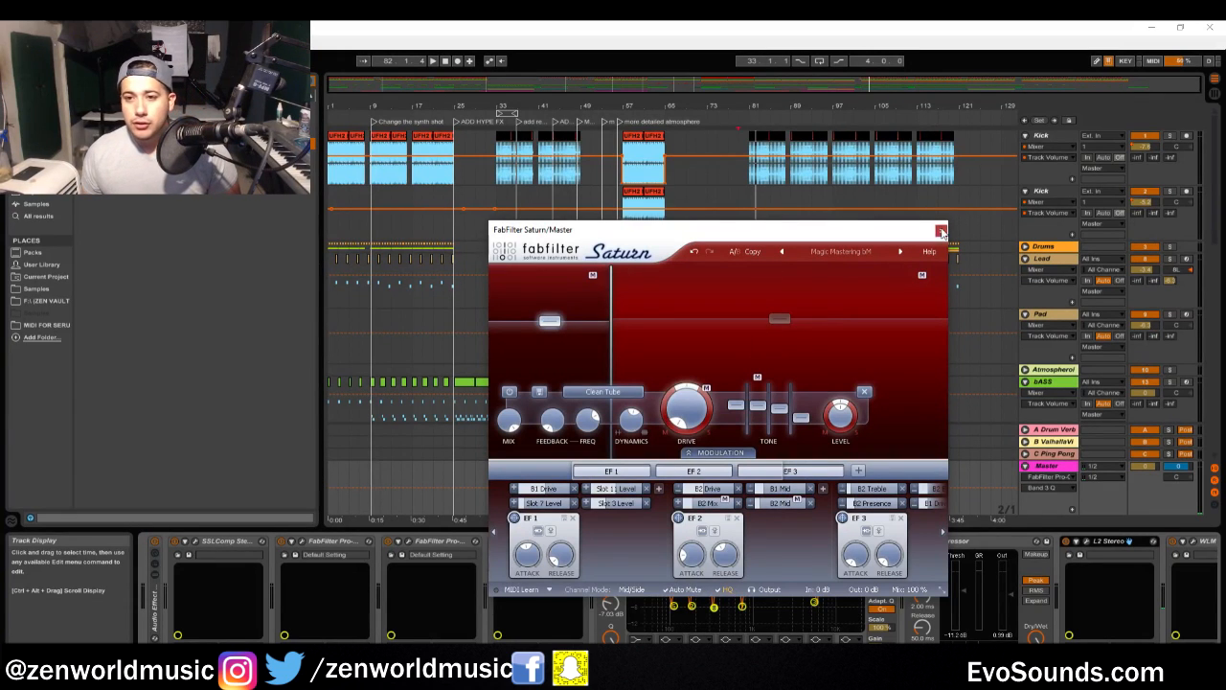
left_click(942, 232)
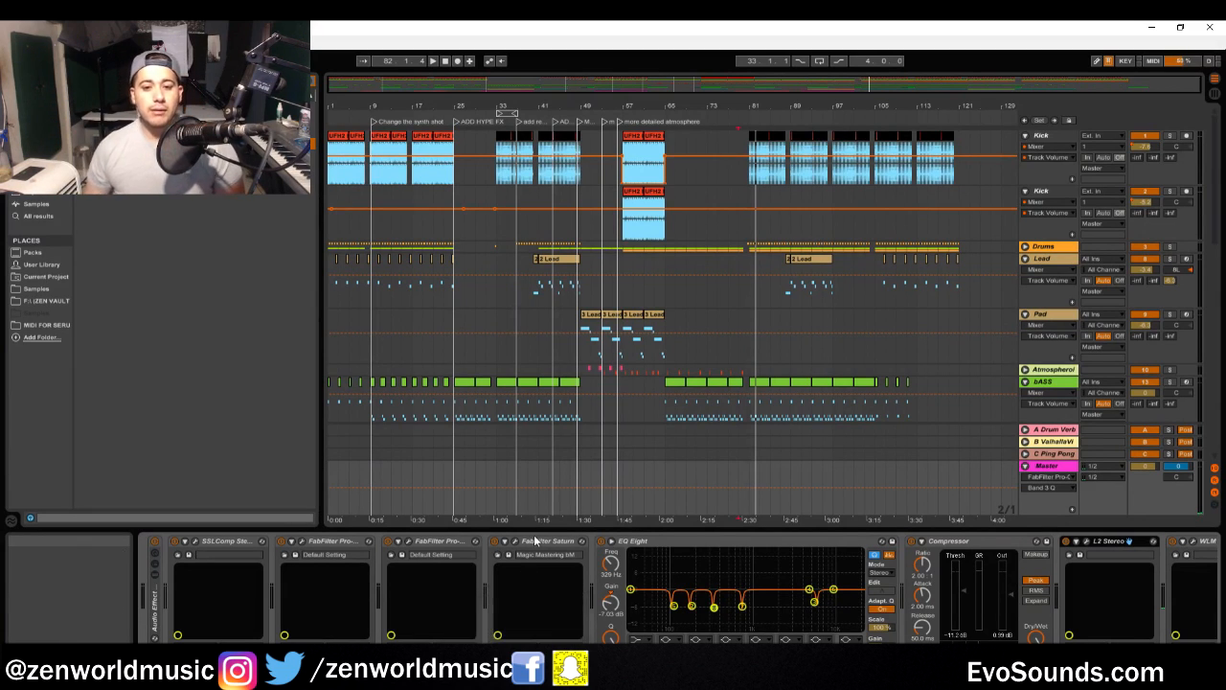
Try shifting the lowest dip in the Master's EQ Eight to about 97 Hz during playback
key("Tab")
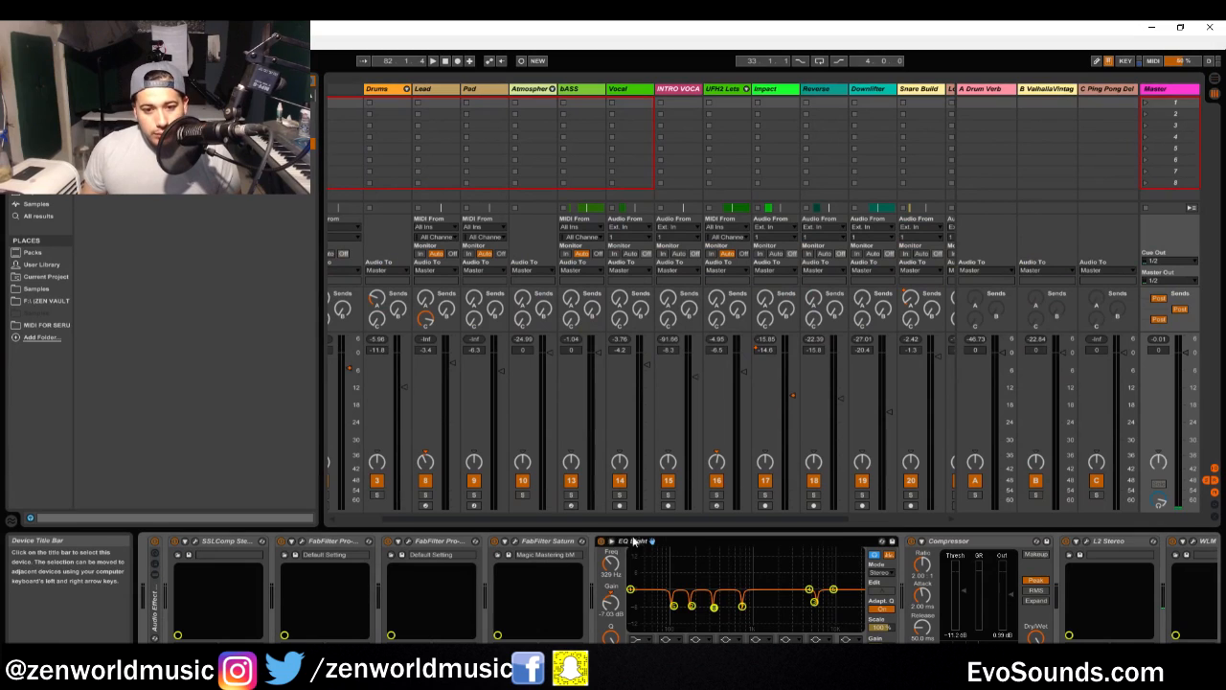
left_click(675, 608)
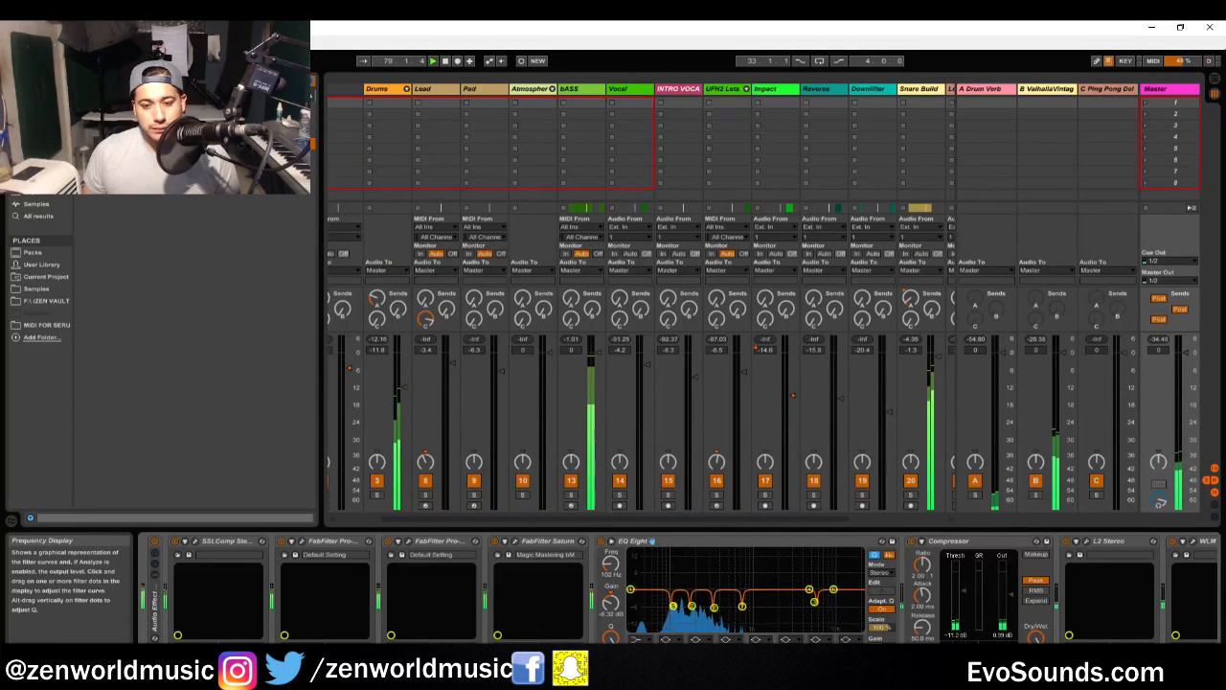
key("Tab")
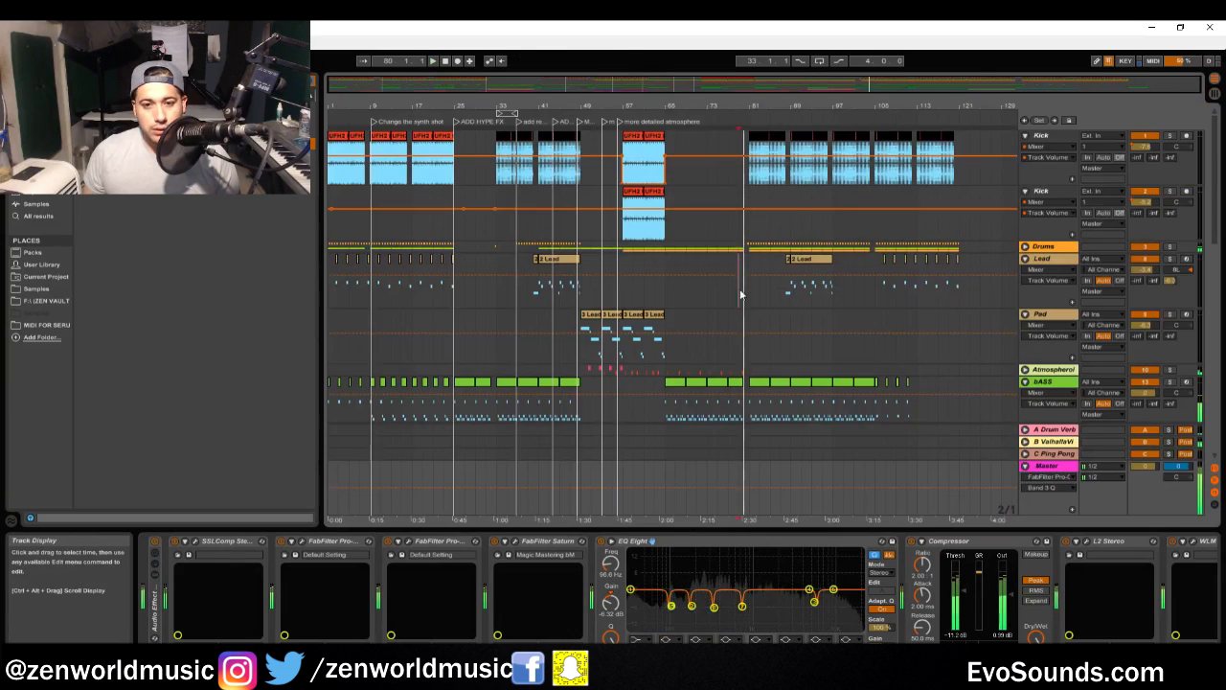
left_click(748, 191)
key("Tab")
key("Tab")
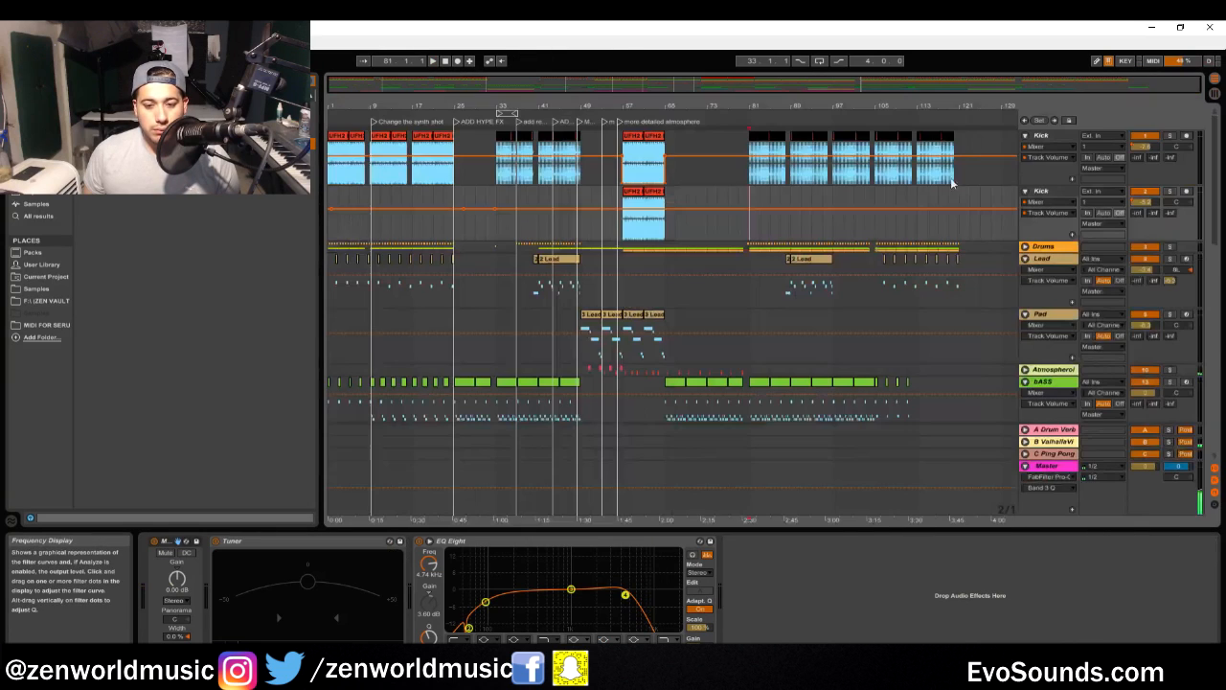
key("Tab")
left_click(1154, 88)
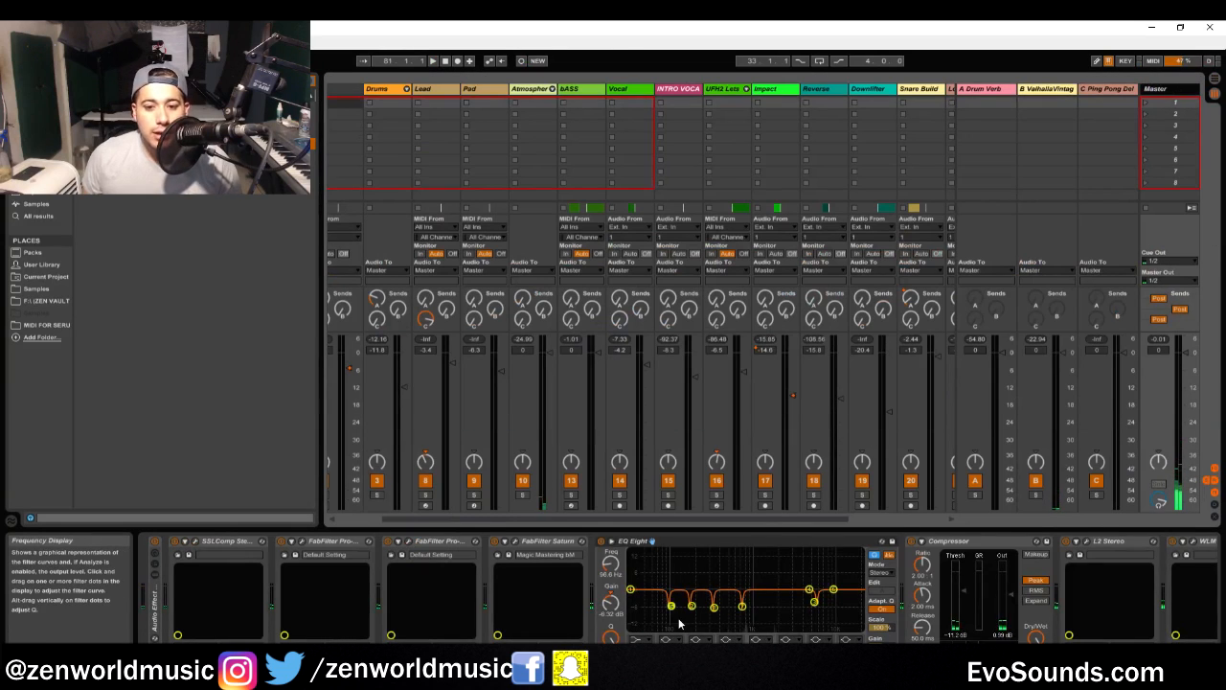
key("space")
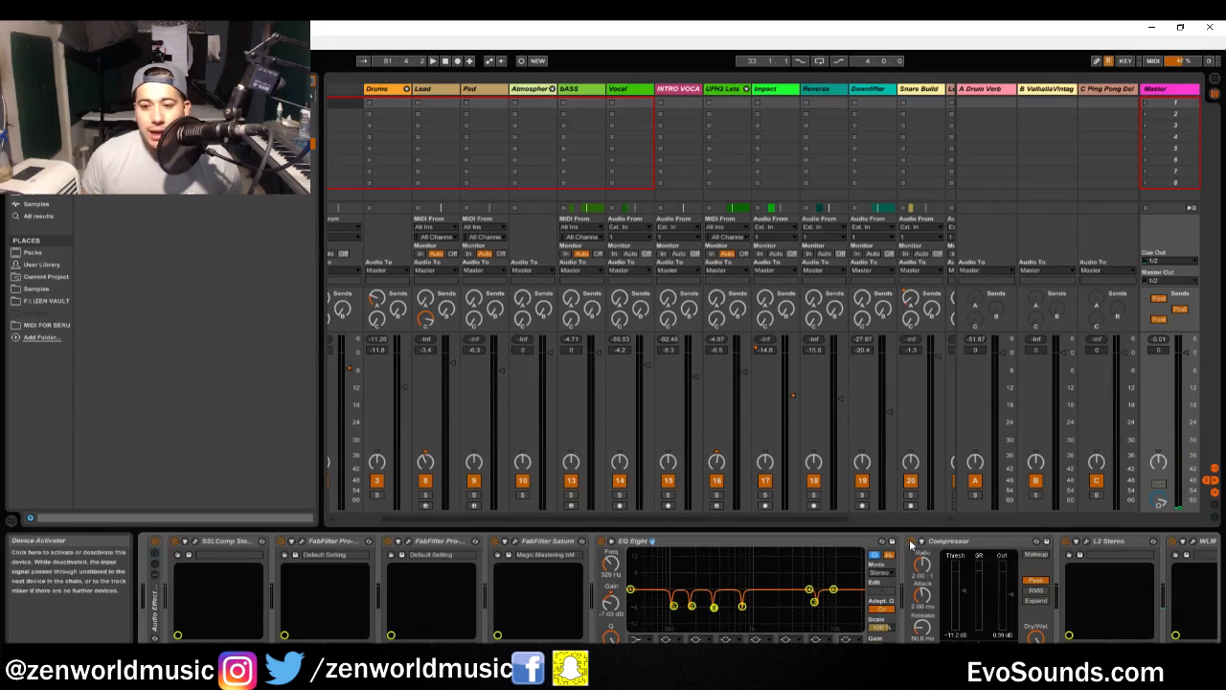
Examine the Master's Compressor and the L2 Ultramaximizer's settings, and close the L2 window
left_click(973, 543)
scroll(680, 589, "right", 2)
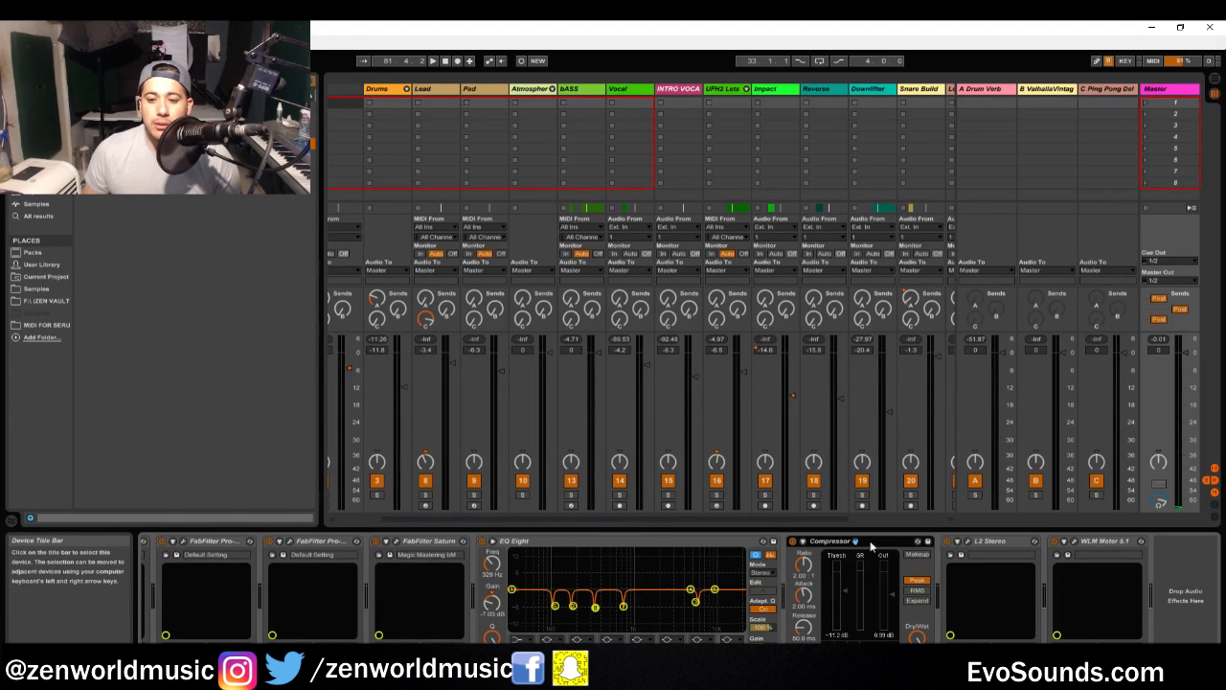
left_click(959, 543)
left_click(970, 542)
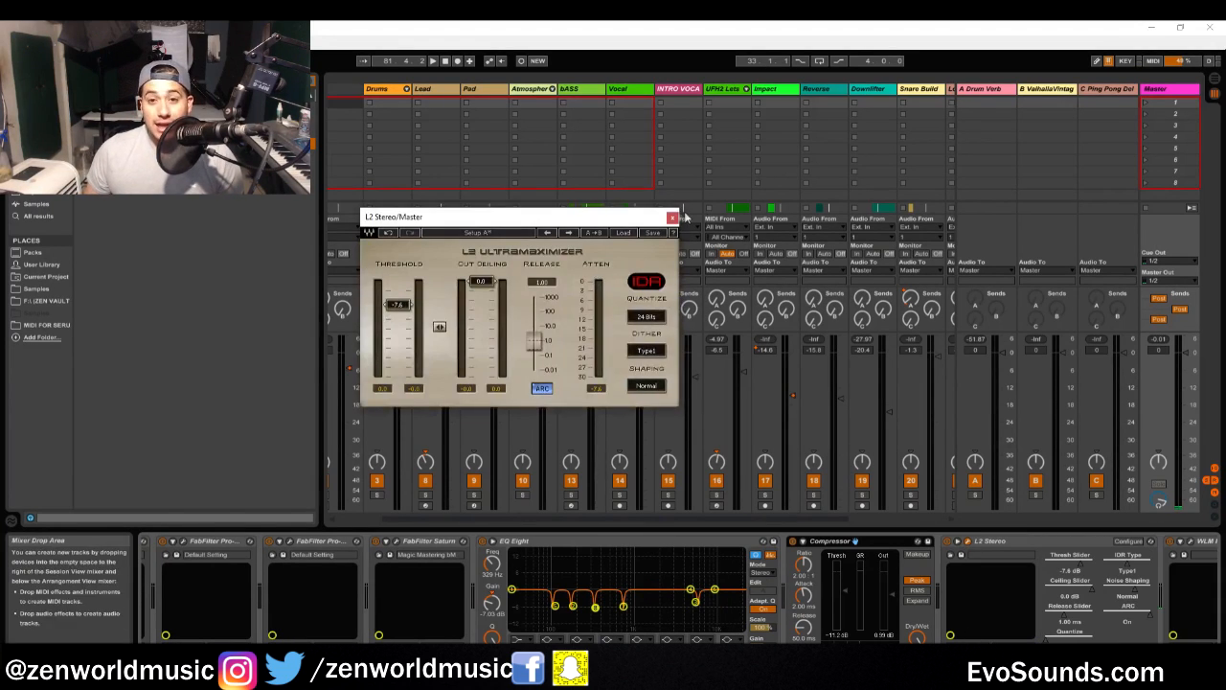
left_click(960, 542)
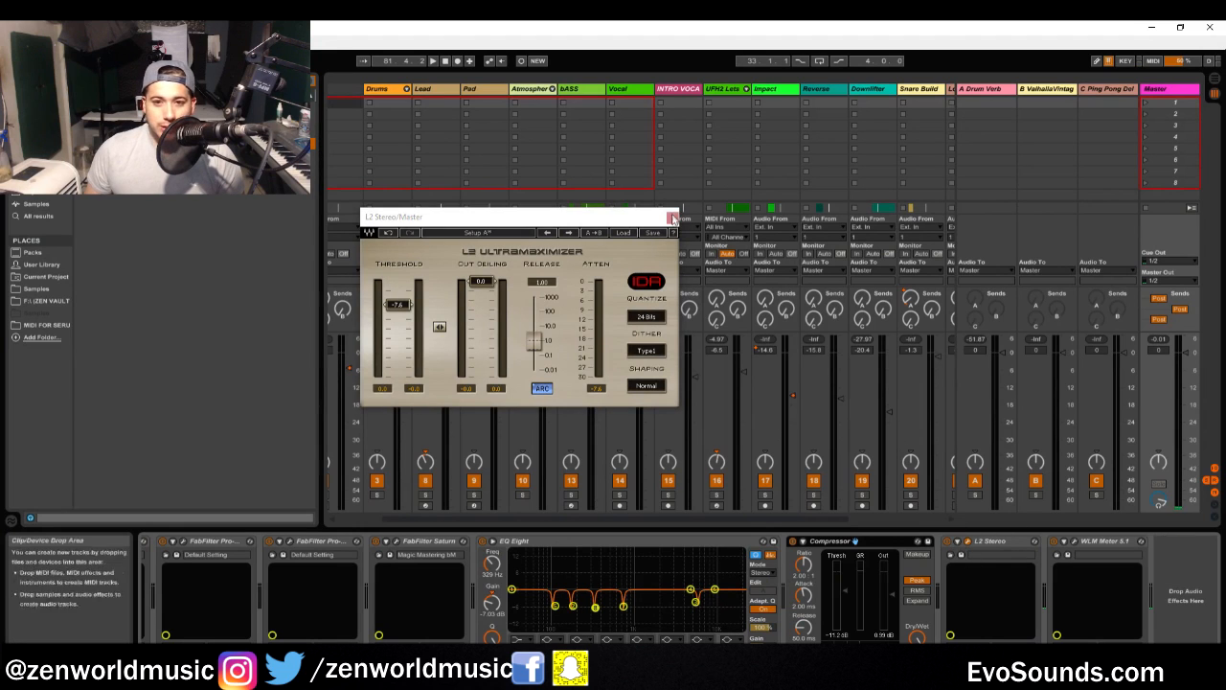
left_click(673, 218)
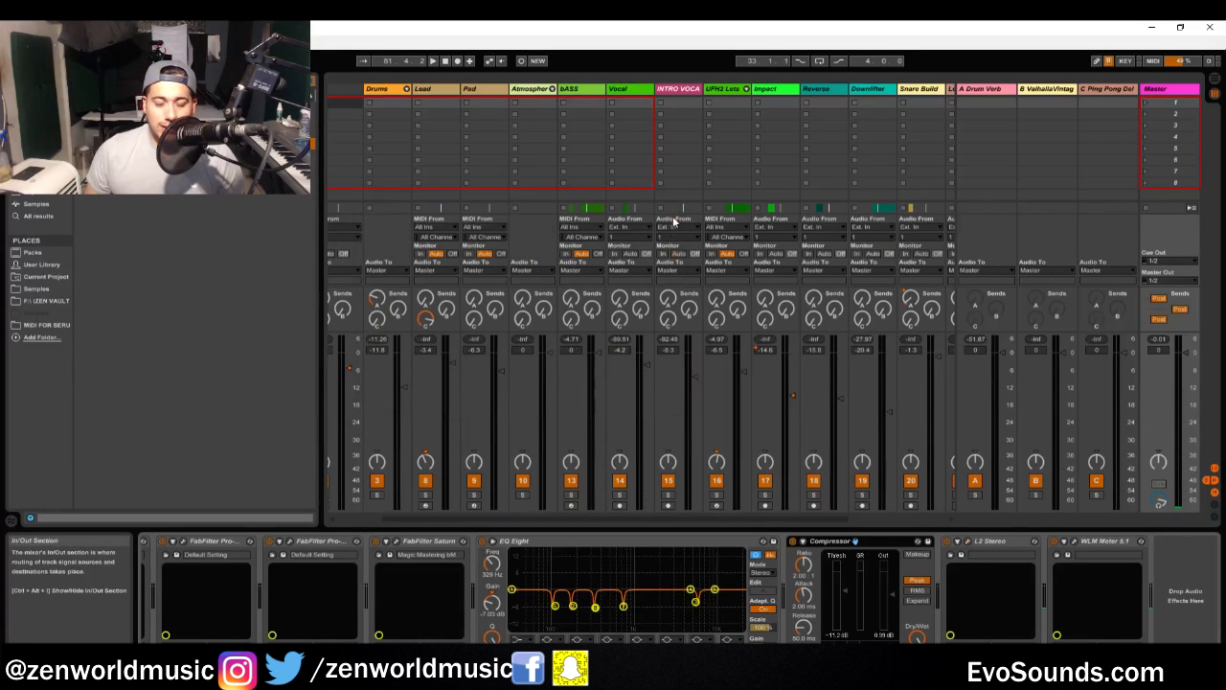
Show the Master's WLM Meter, move it clear of the Master's level meter, and check the loudness during playback
left_click(1075, 542)
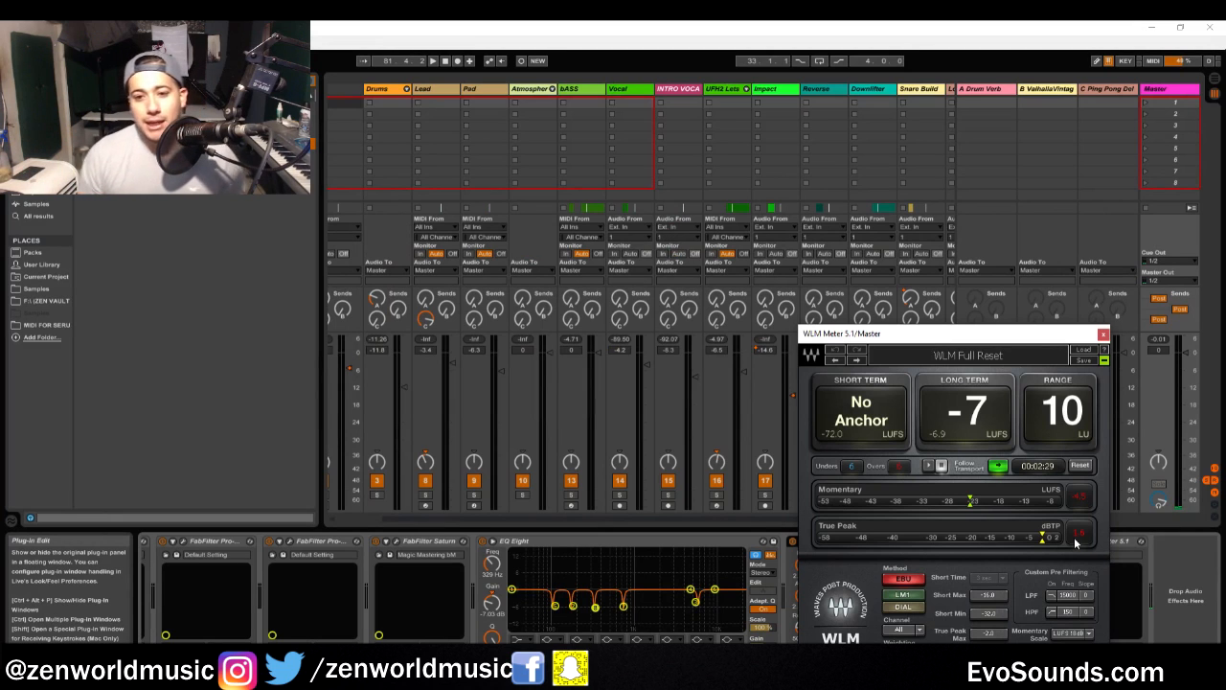
left_click_drag(913, 335, 915, 274)
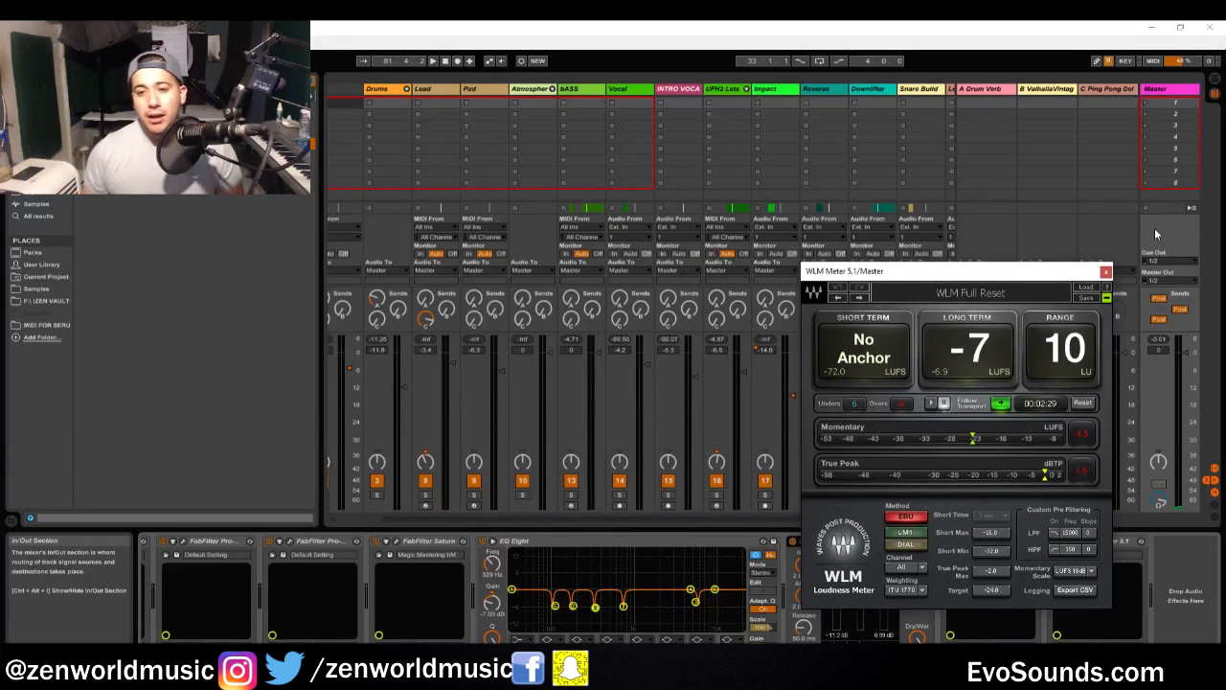
left_click_drag(990, 273, 1157, 148)
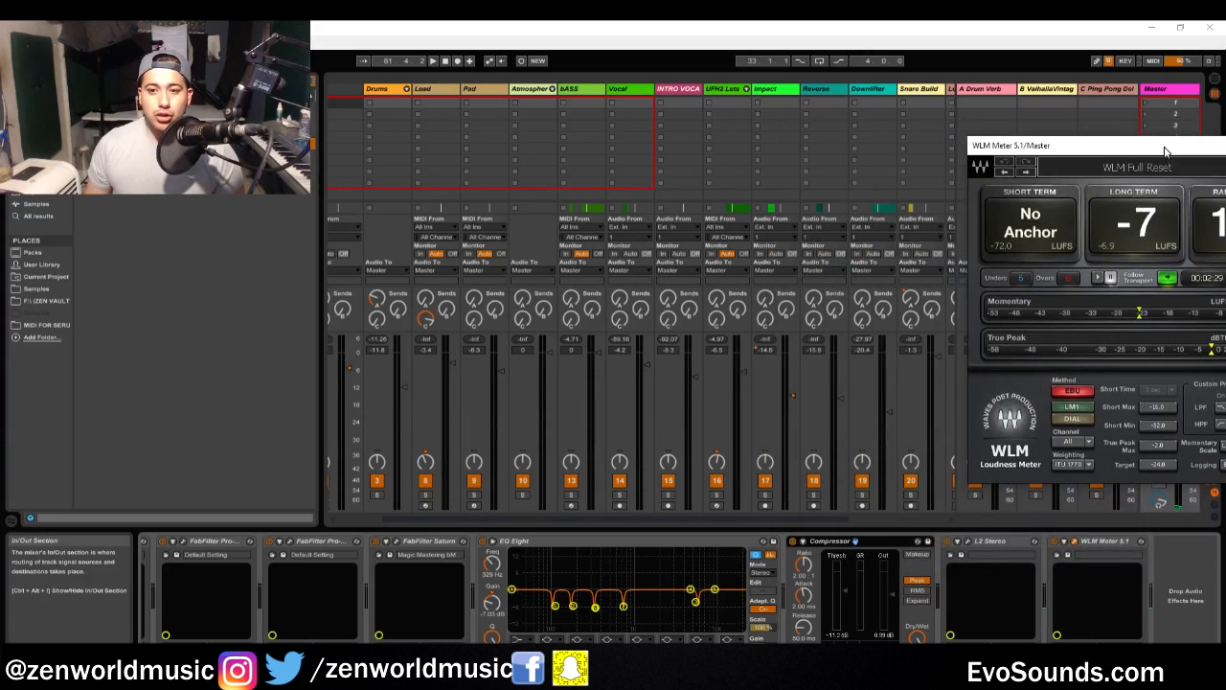
key("space")
left_click_drag(1079, 147, 915, 143)
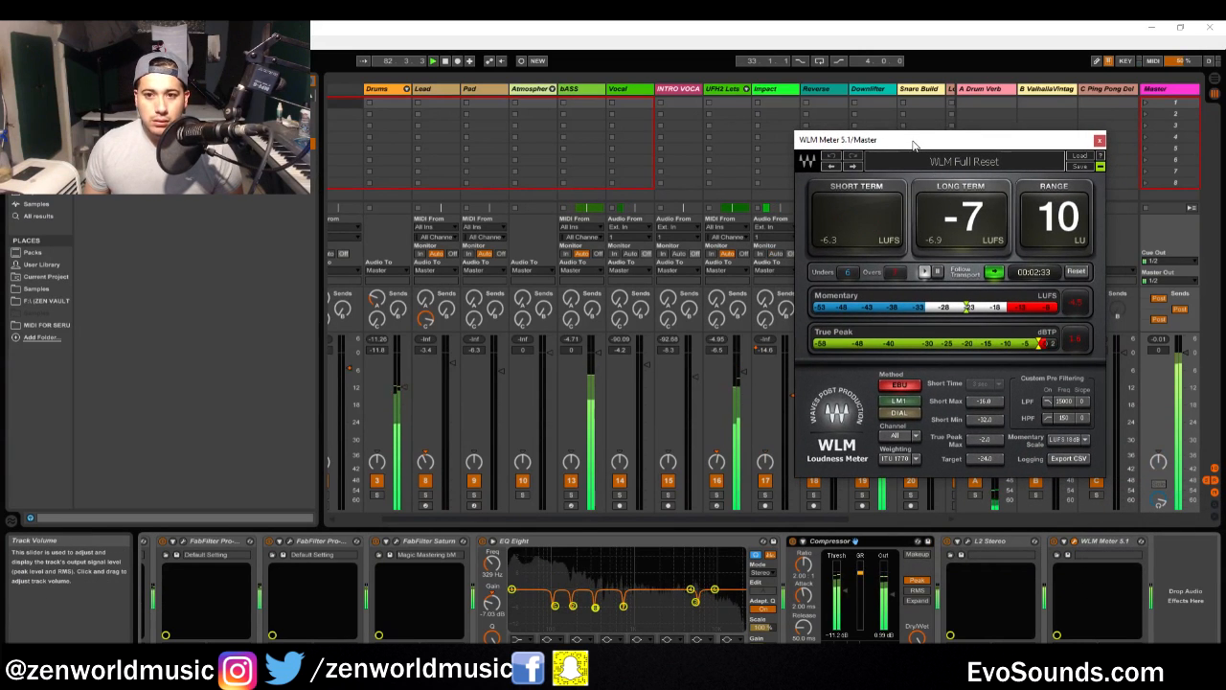
key("space")
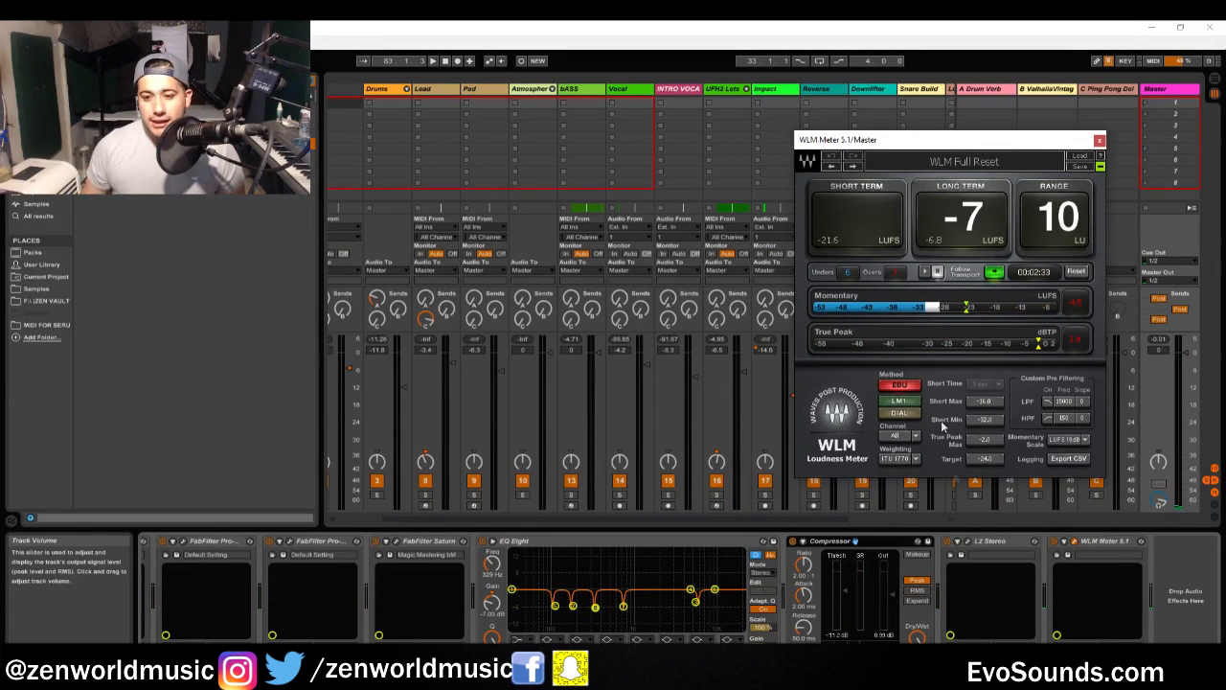
Review the L2 Ultramaximizer's threshold beside the WLM Meter and close both plug-in windows
left_click(960, 543)
left_click(968, 542)
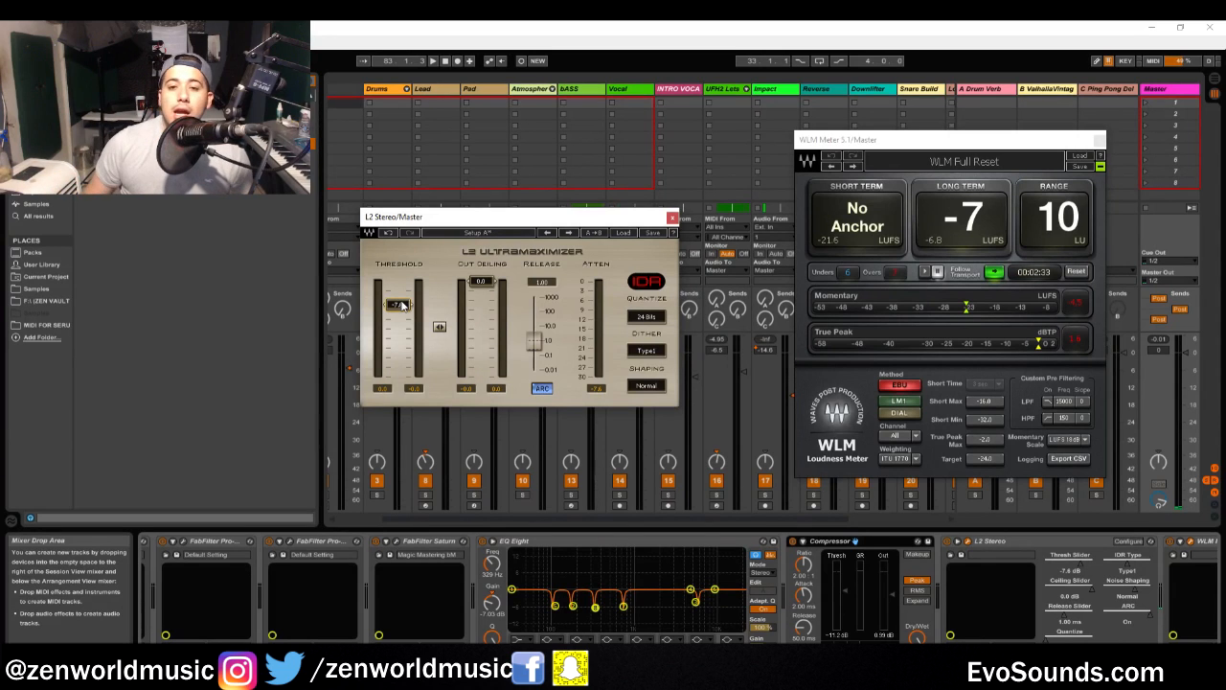
left_click(673, 218)
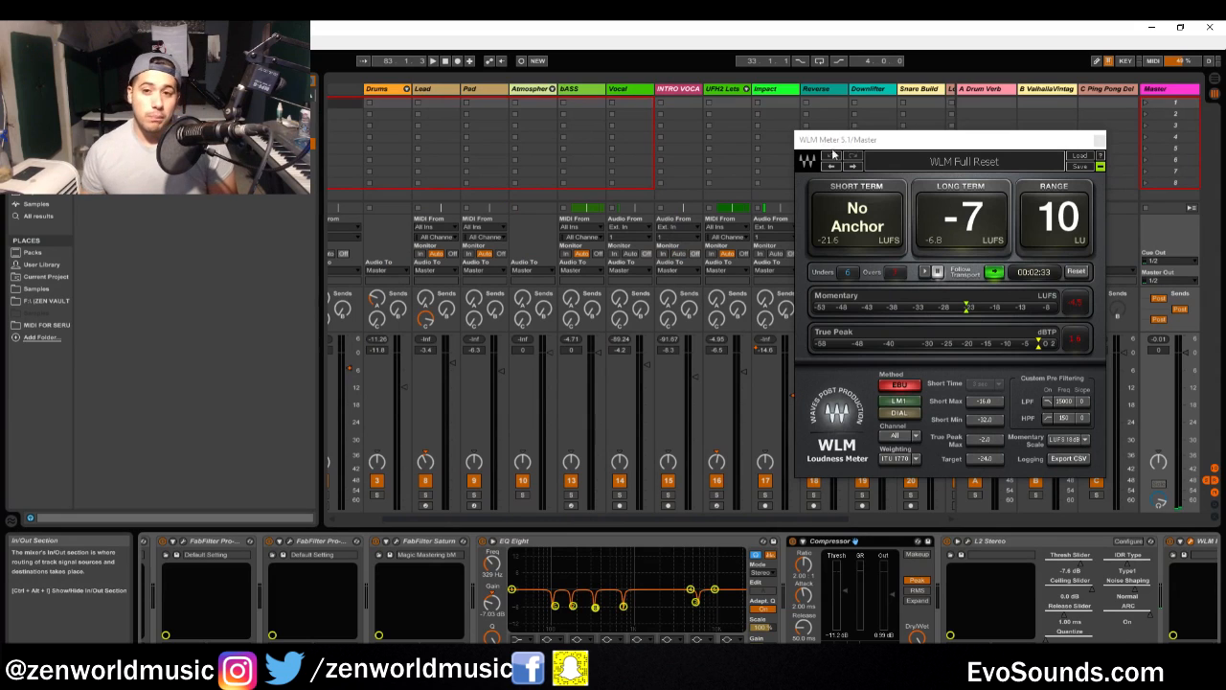
left_click(1098, 140)
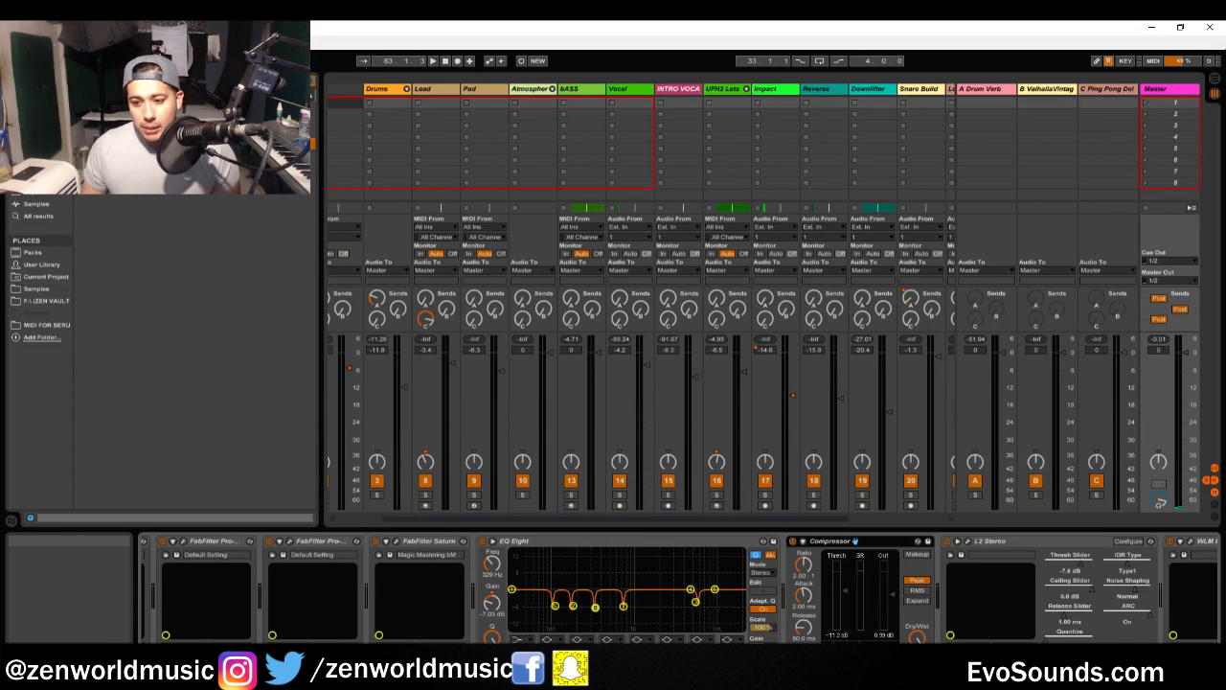
scroll(1098, 540, "right", 2)
key("Tab")
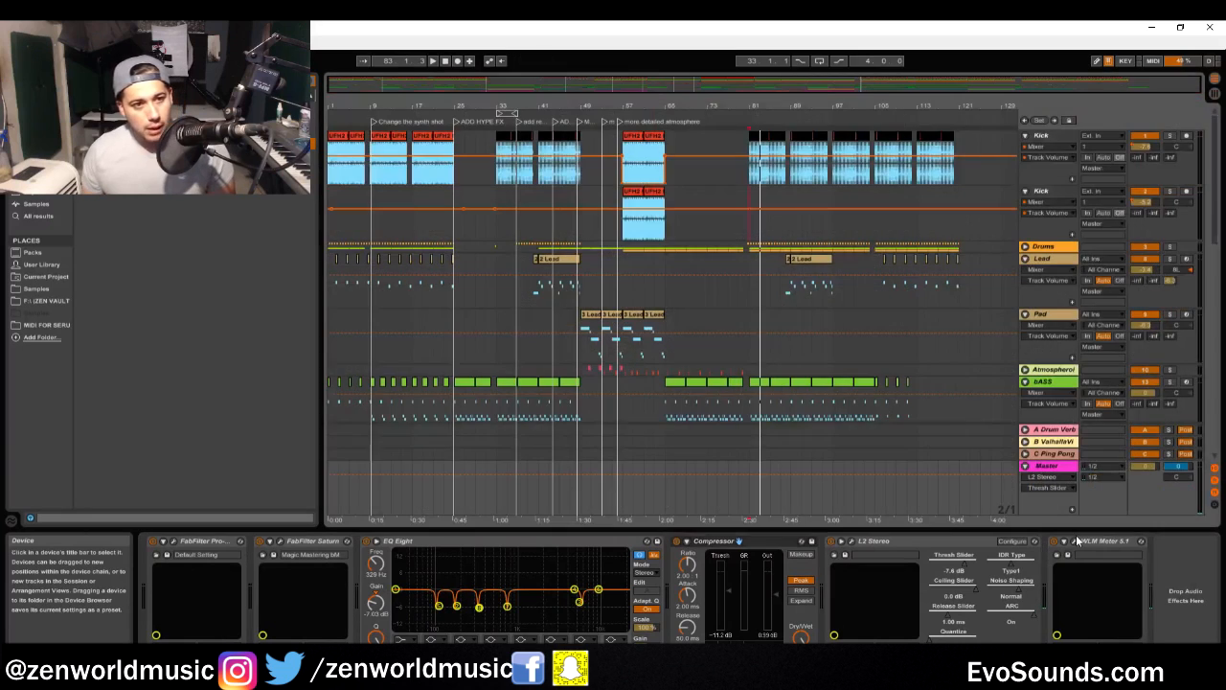
key("Tab")
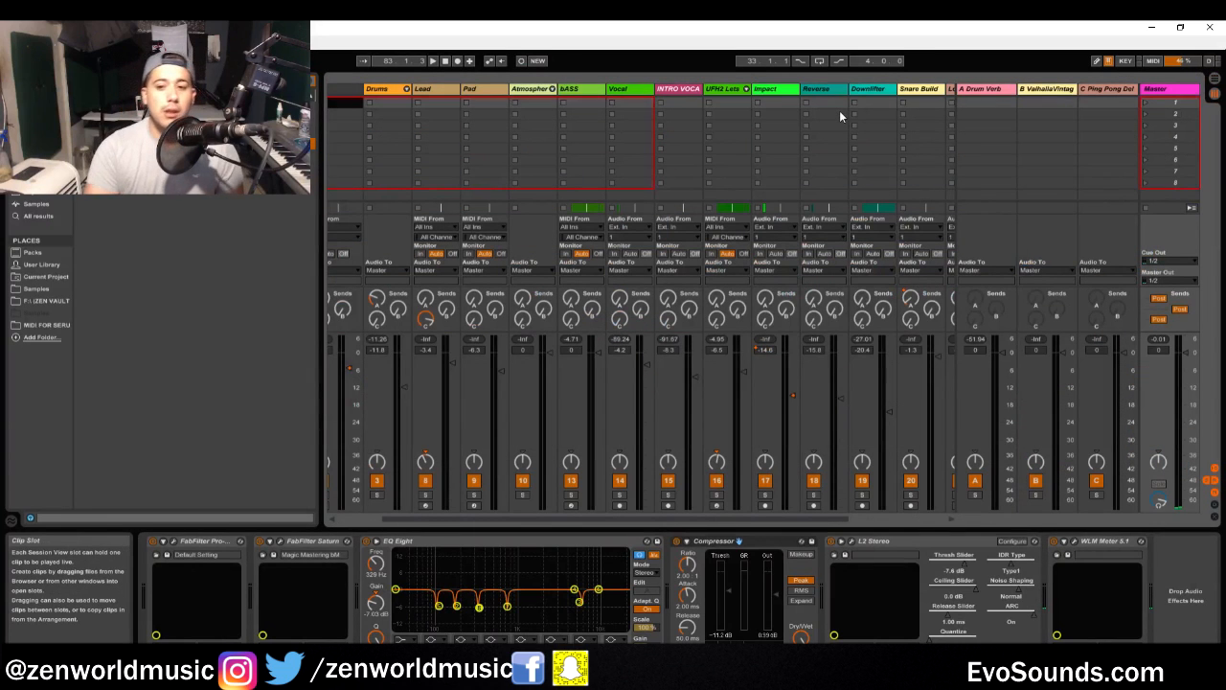